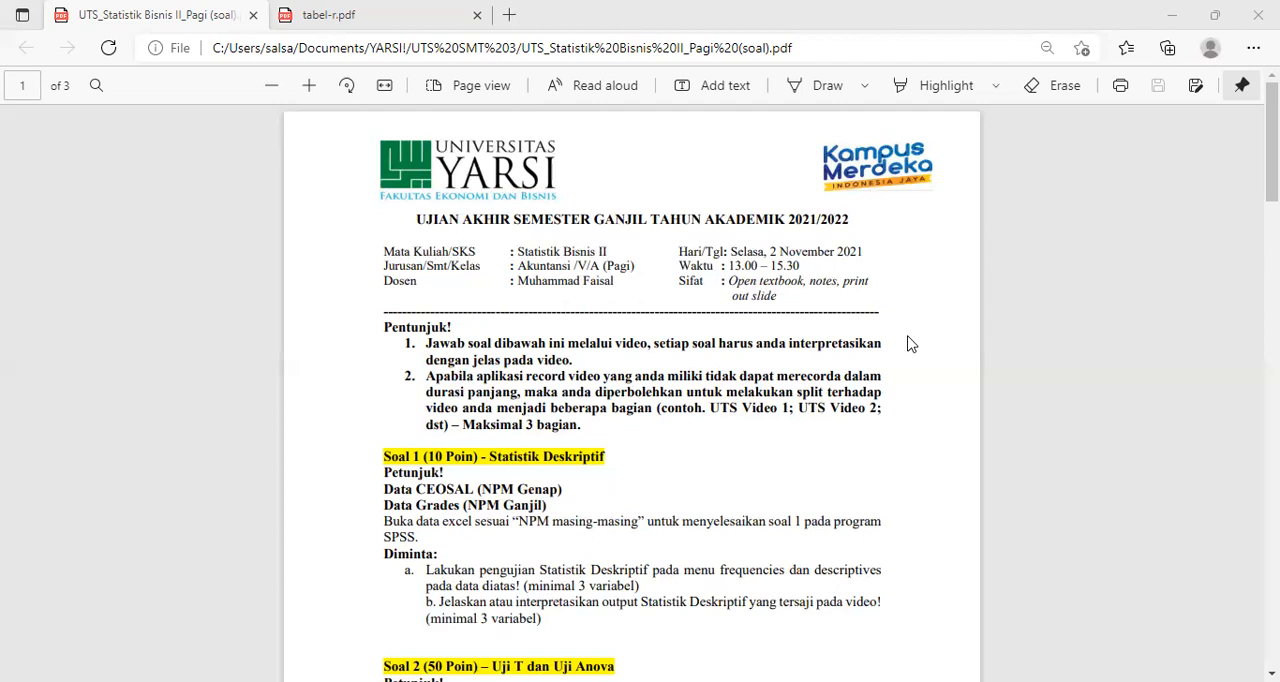
- Read the first exam question, switch to SPSS, and start opening a data file with the file type set to Excel (*.xls, *.xlsx, *.xlsm)
scroll(660, 484, "down", 3)
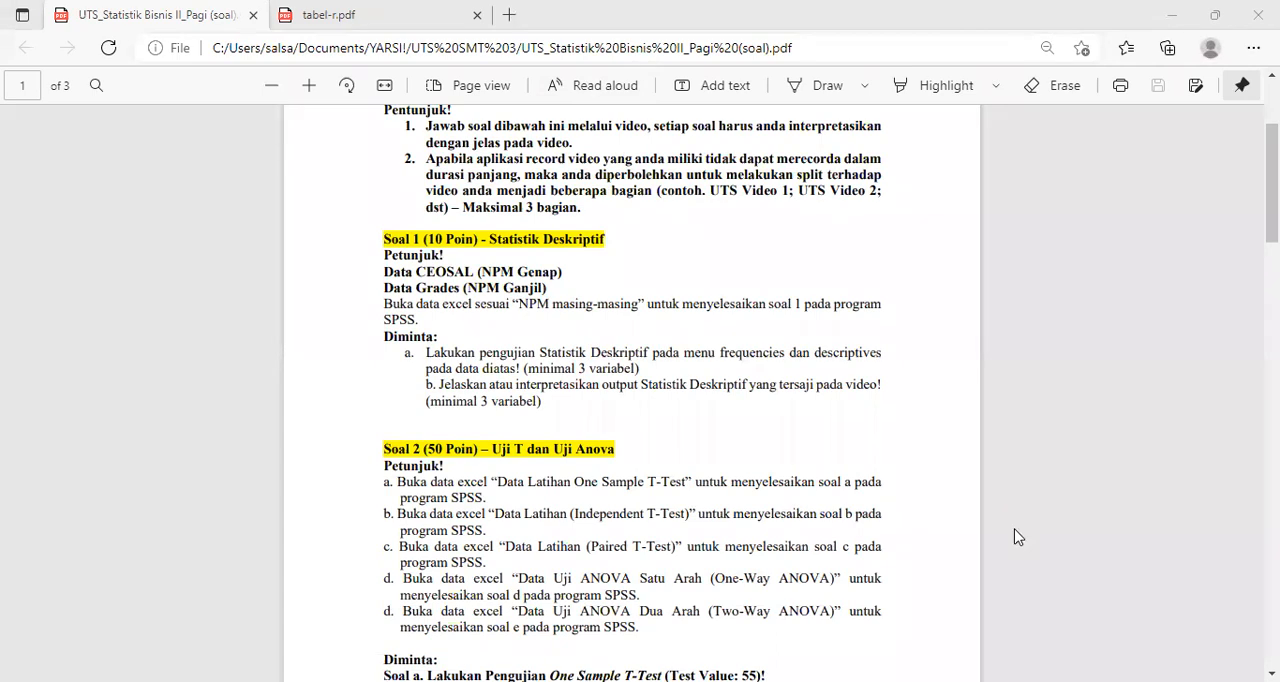
key("alt+Tab")
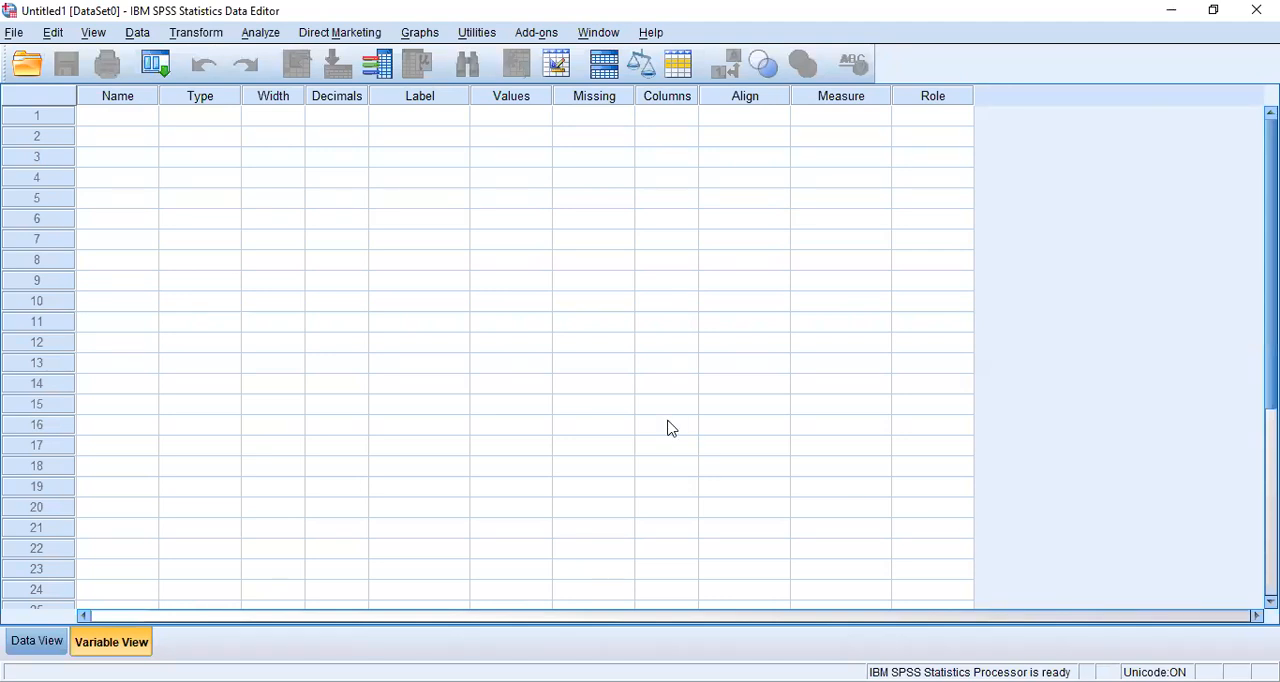
left_click(14, 33)
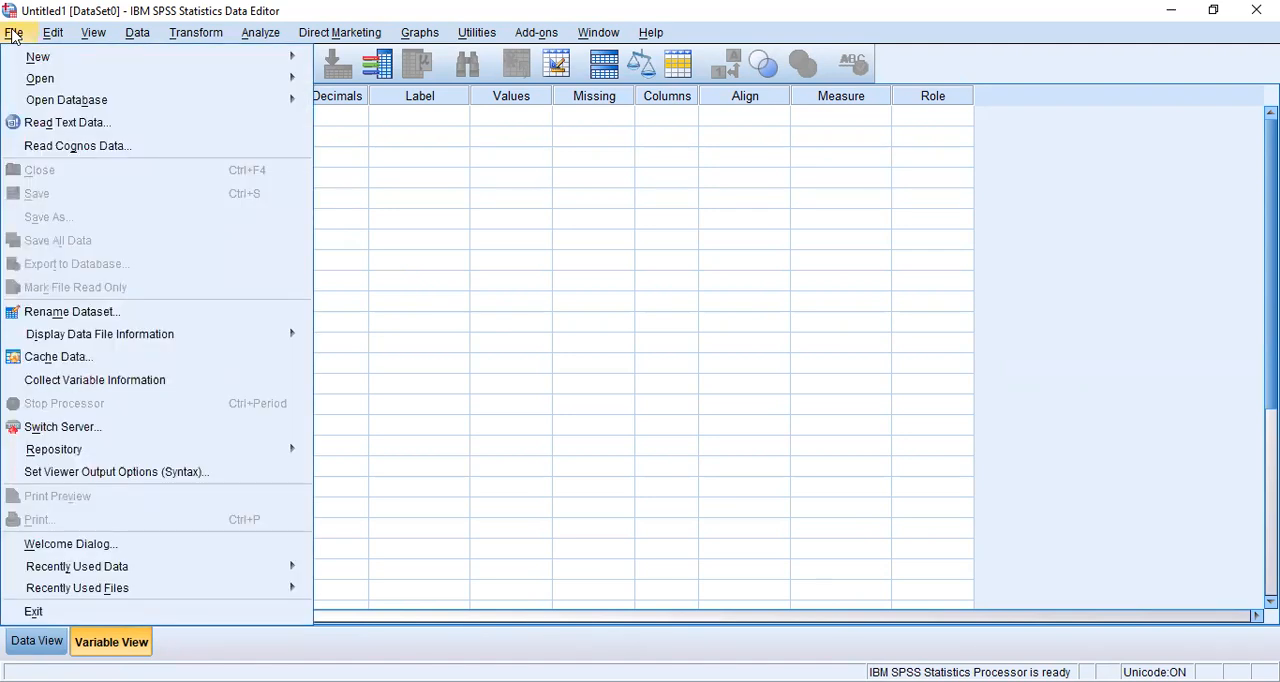
mouse_move(38, 80)
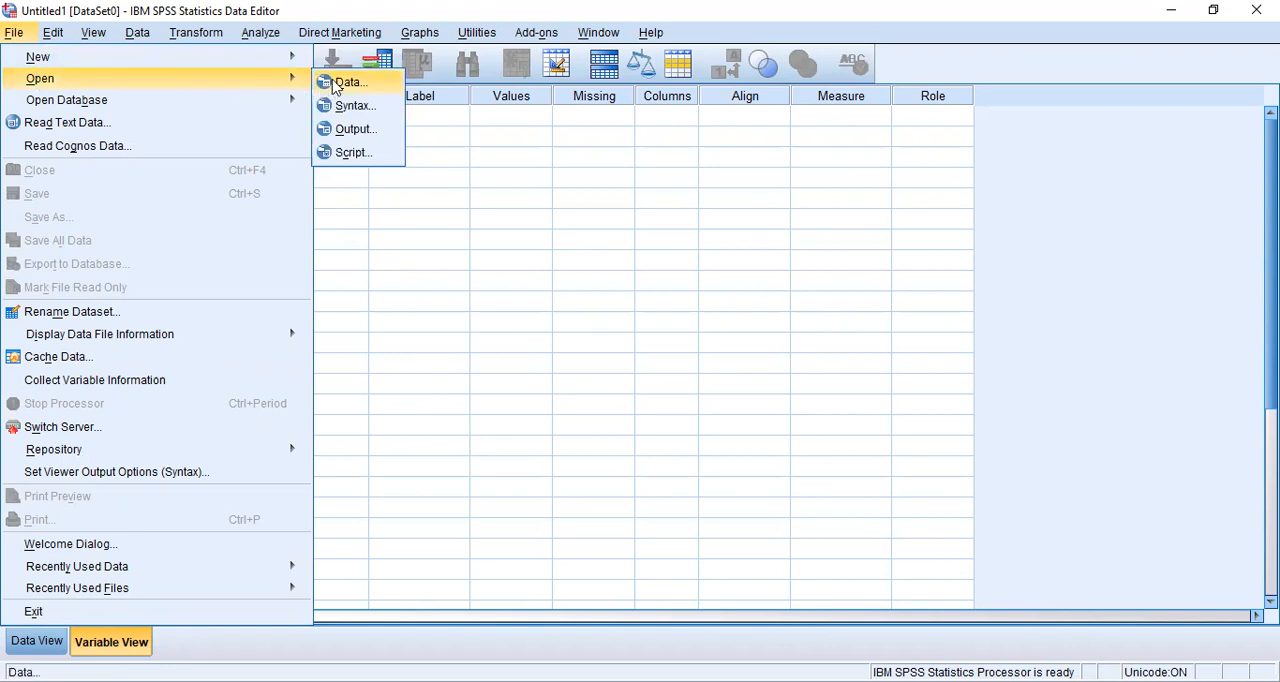
left_click(344, 83)
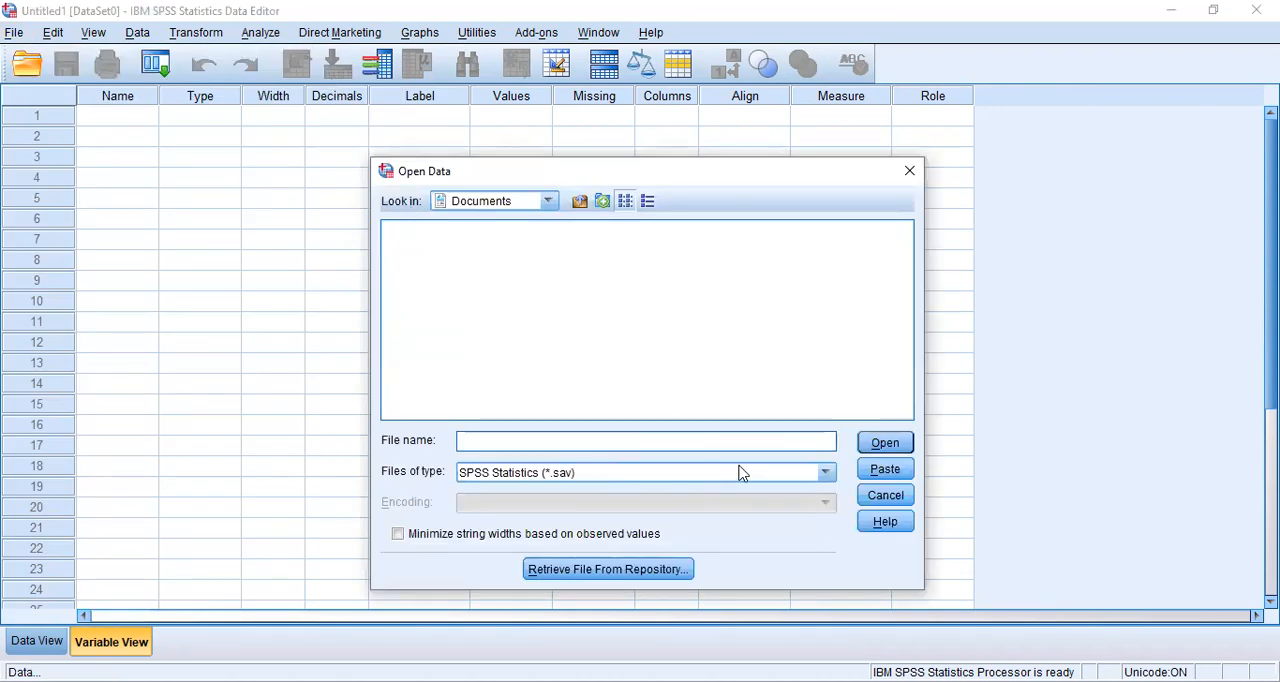
left_click(825, 473)
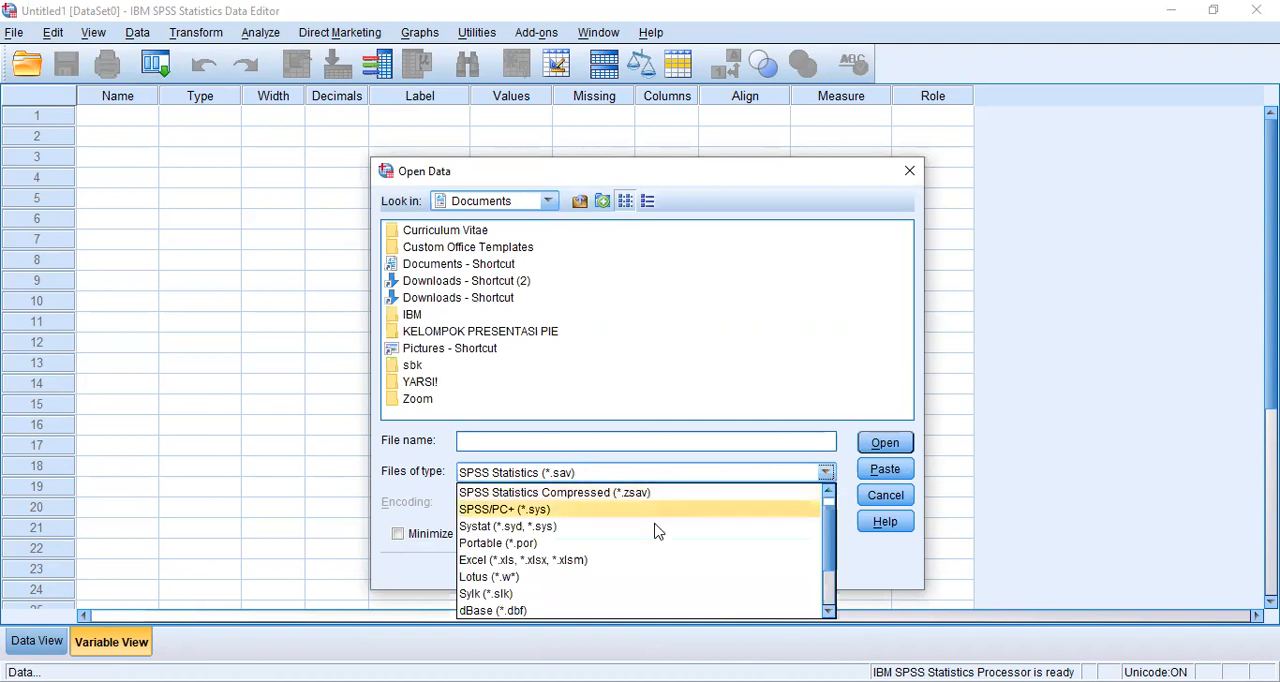
left_click(643, 560)
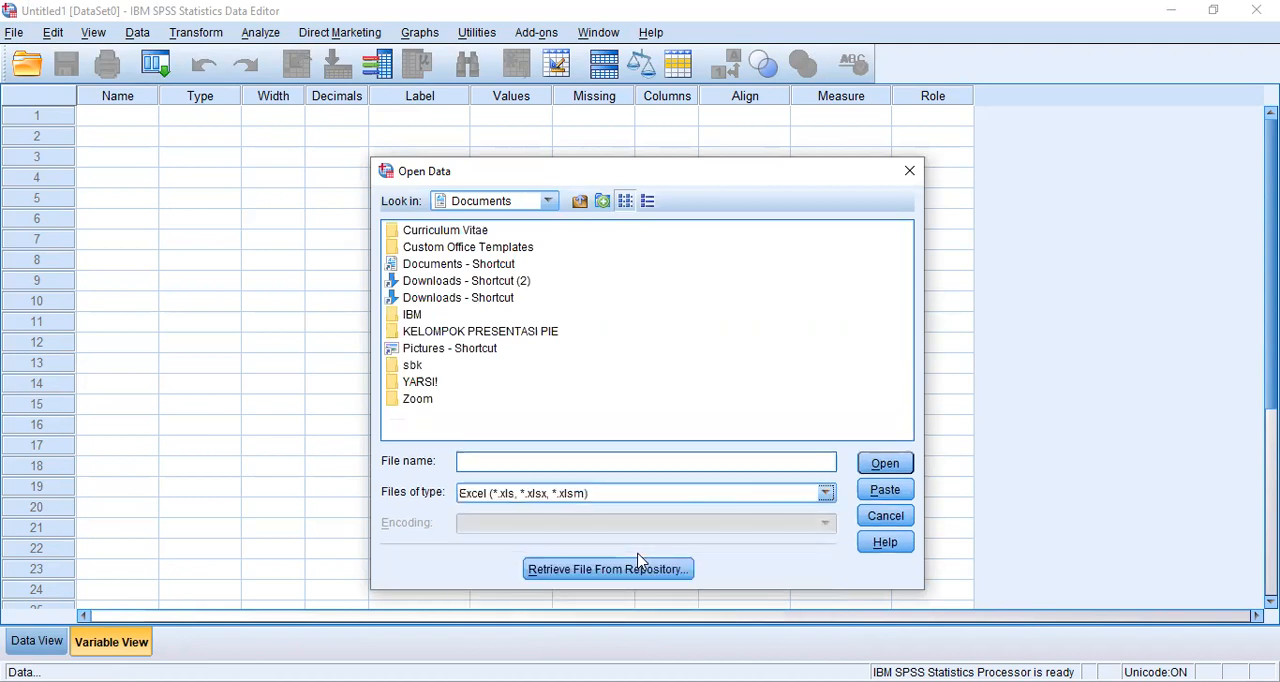
- Import Data CEOSAL.xlsx from E:\YARSI\SEMESTER 3\StatBis 2, using worksheet LATIHAN 1 and reading the variable names
left_click(546, 203)
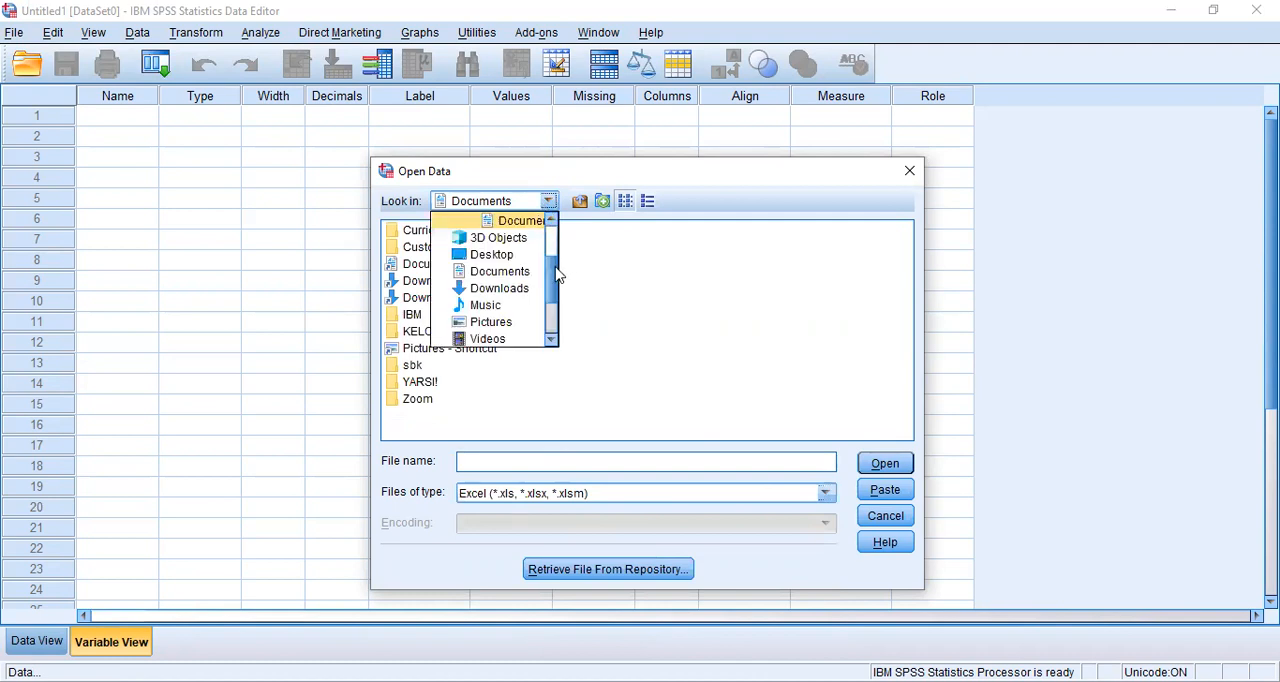
left_click_drag(552, 274, 553, 313)
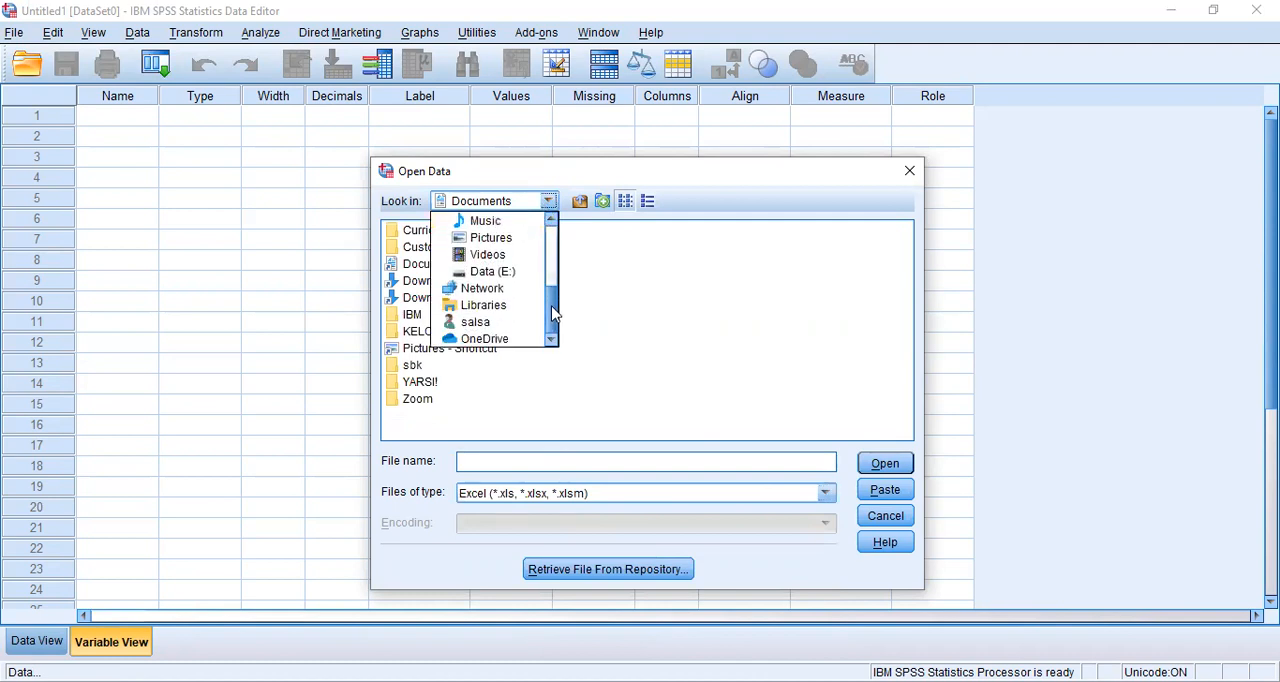
left_click(492, 271)
double_click(428, 284)
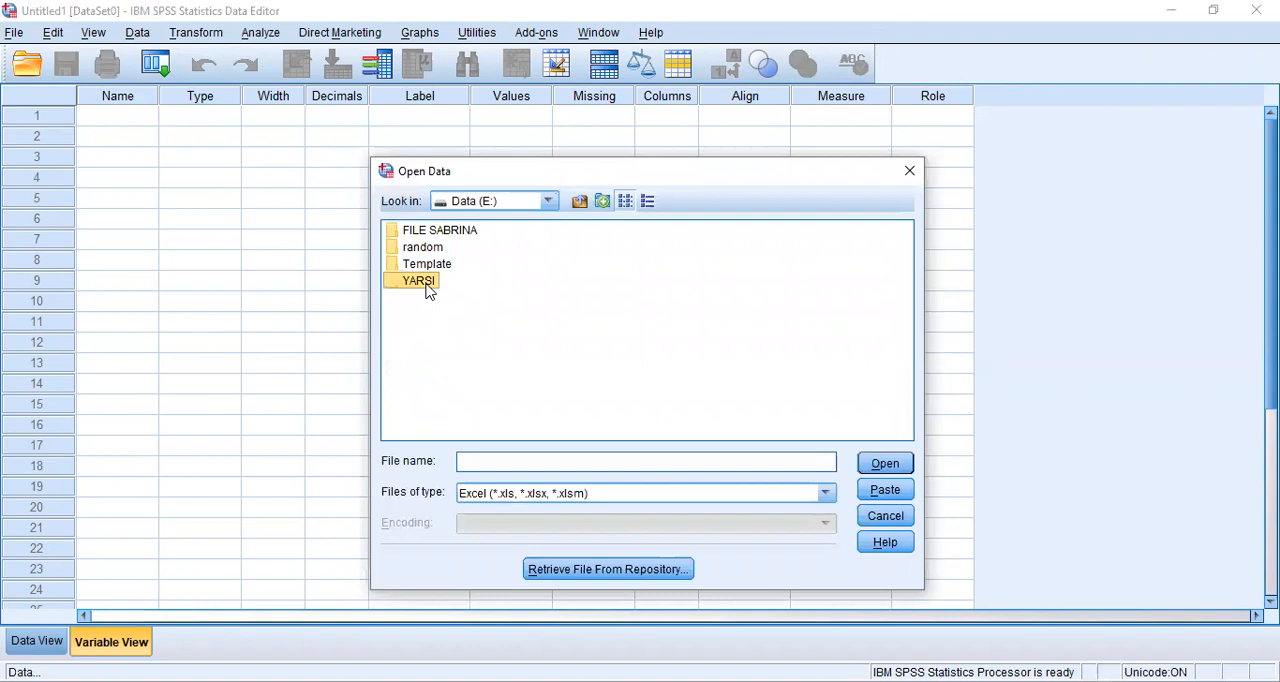
double_click(463, 266)
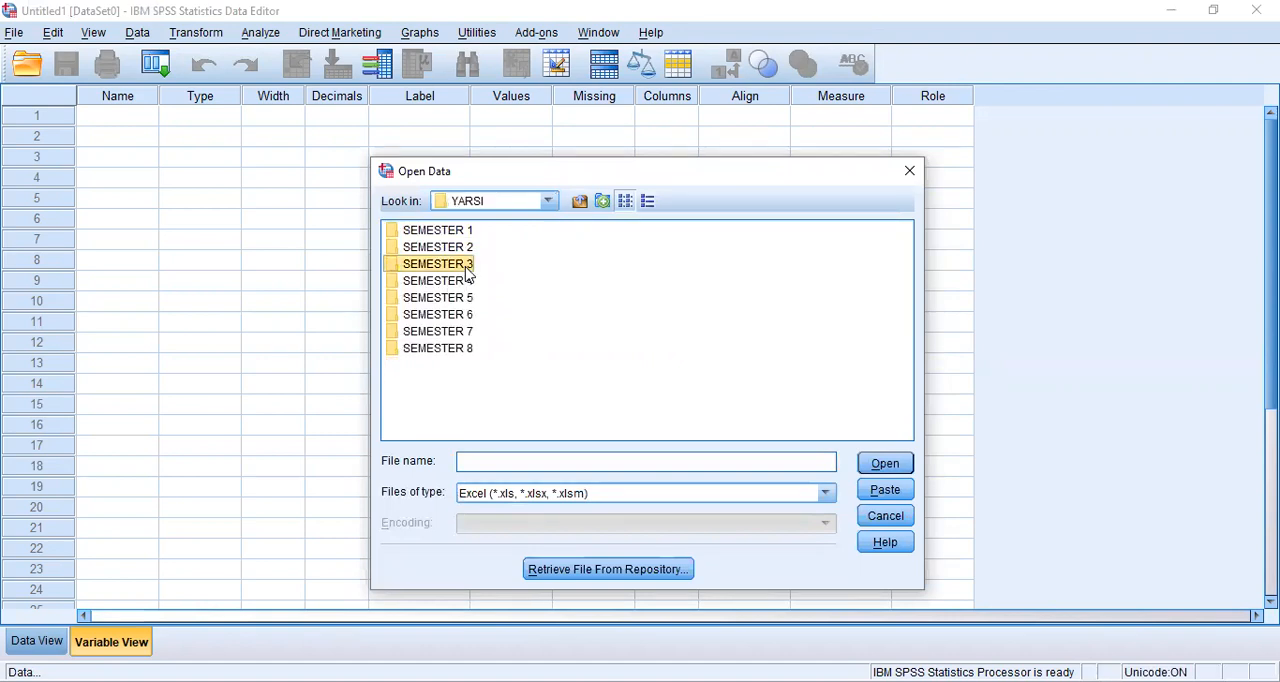
double_click(433, 349)
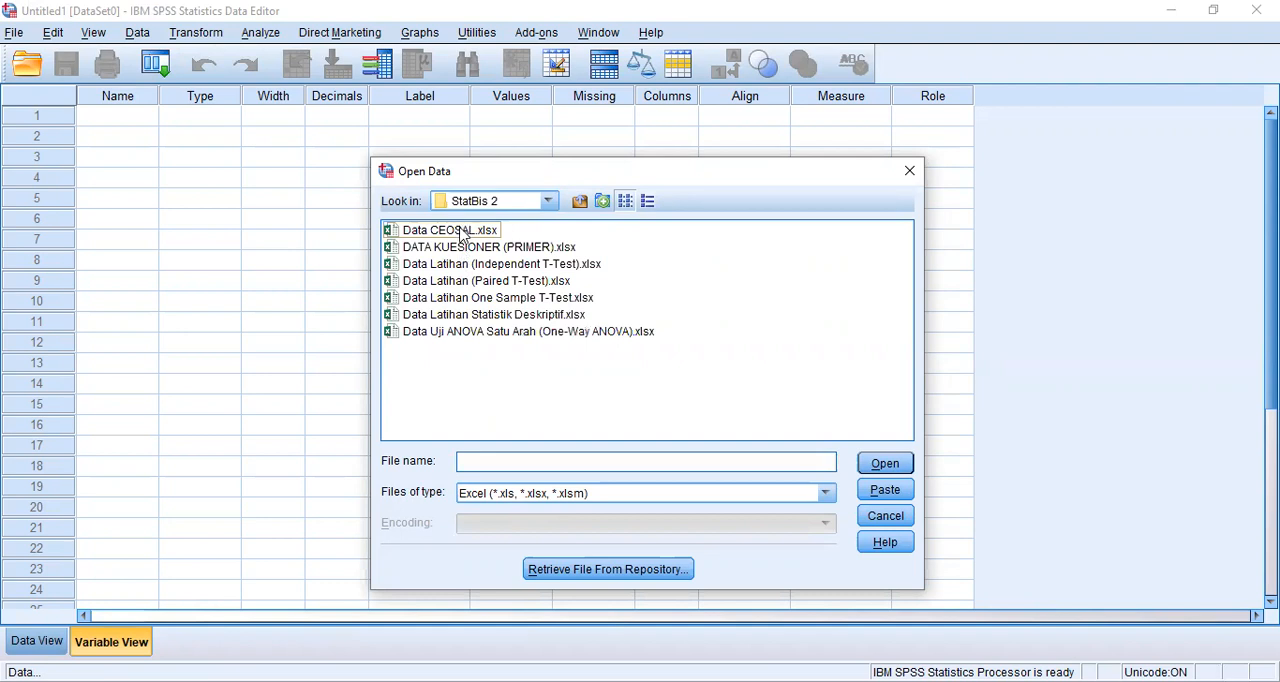
left_click(463, 232)
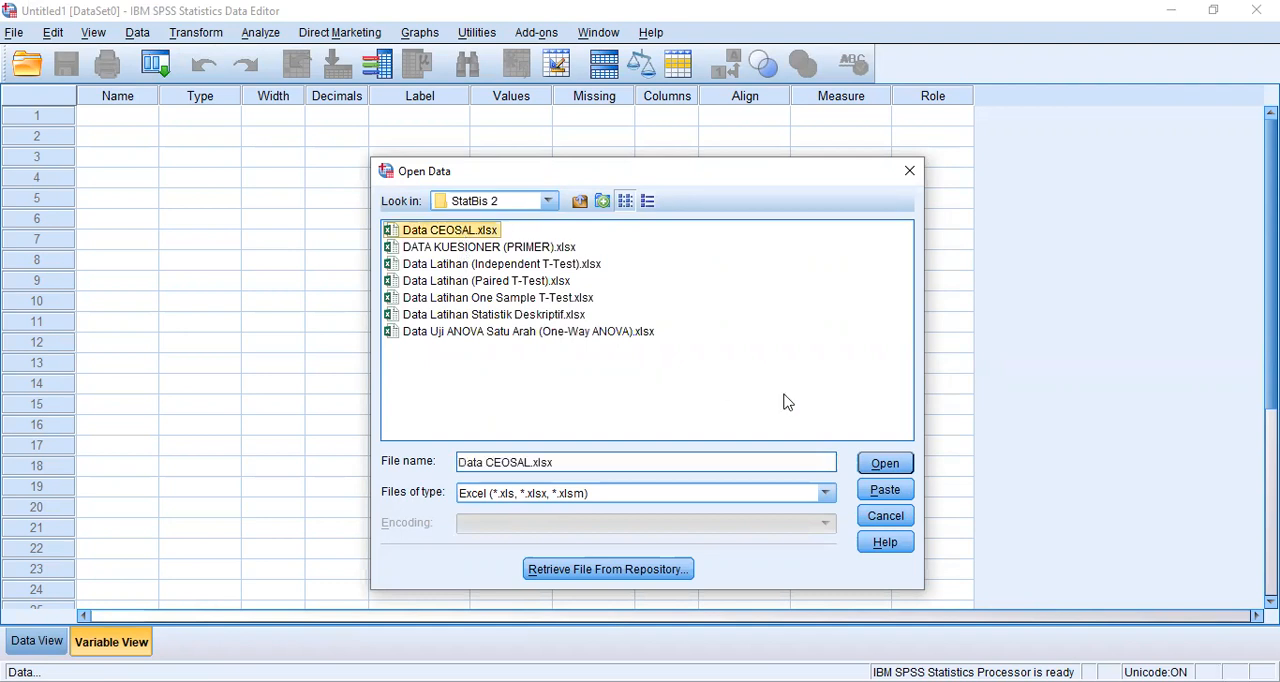
left_click(883, 464)
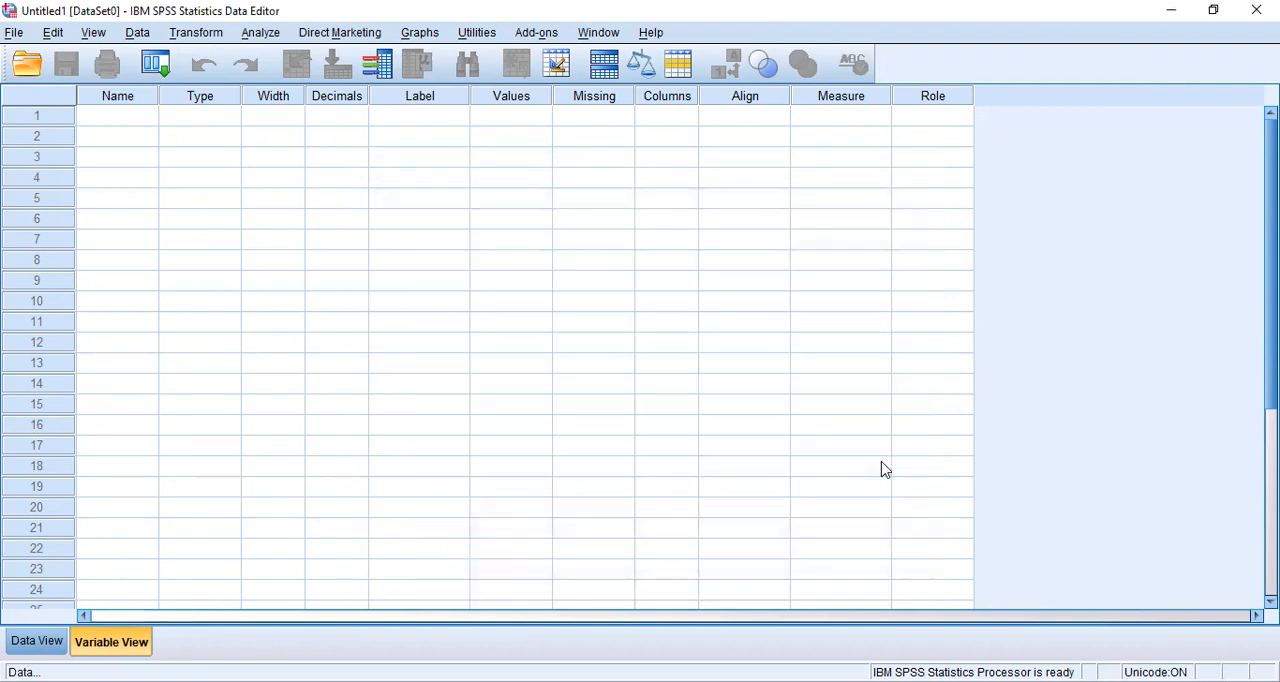
left_click(592, 428)
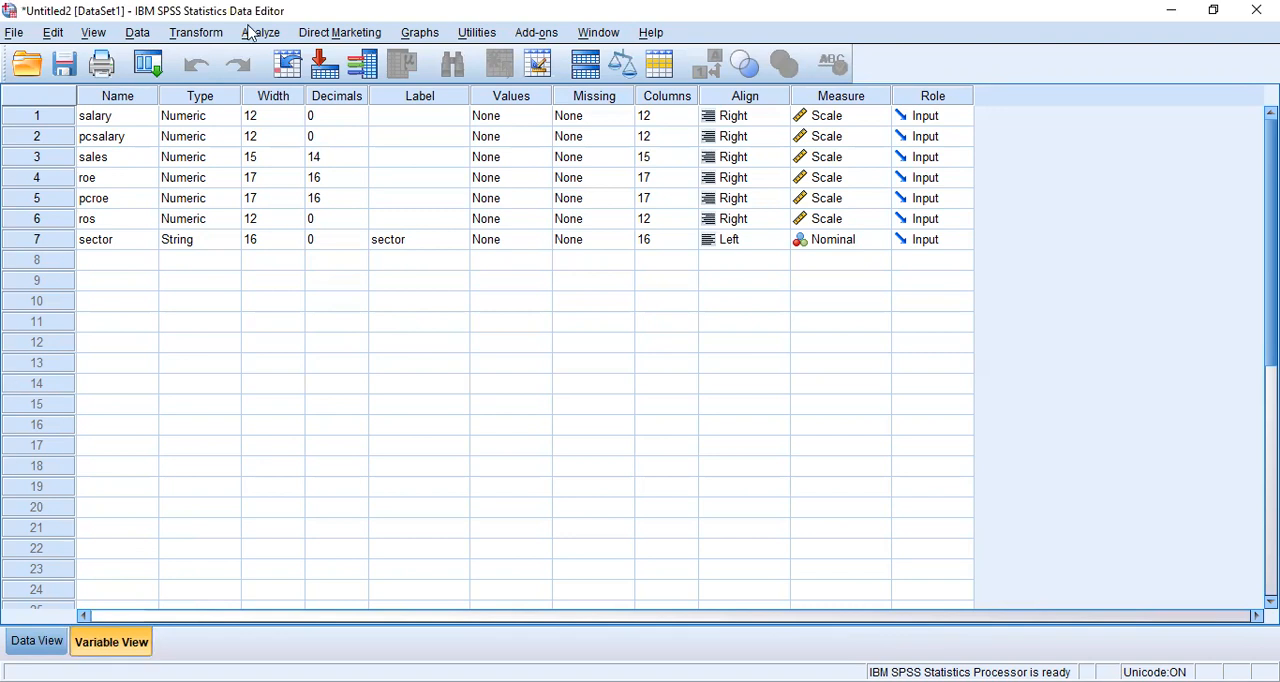
- Start a Descriptives analysis and add salary, pcsalary and sales as its variables
left_click(251, 33)
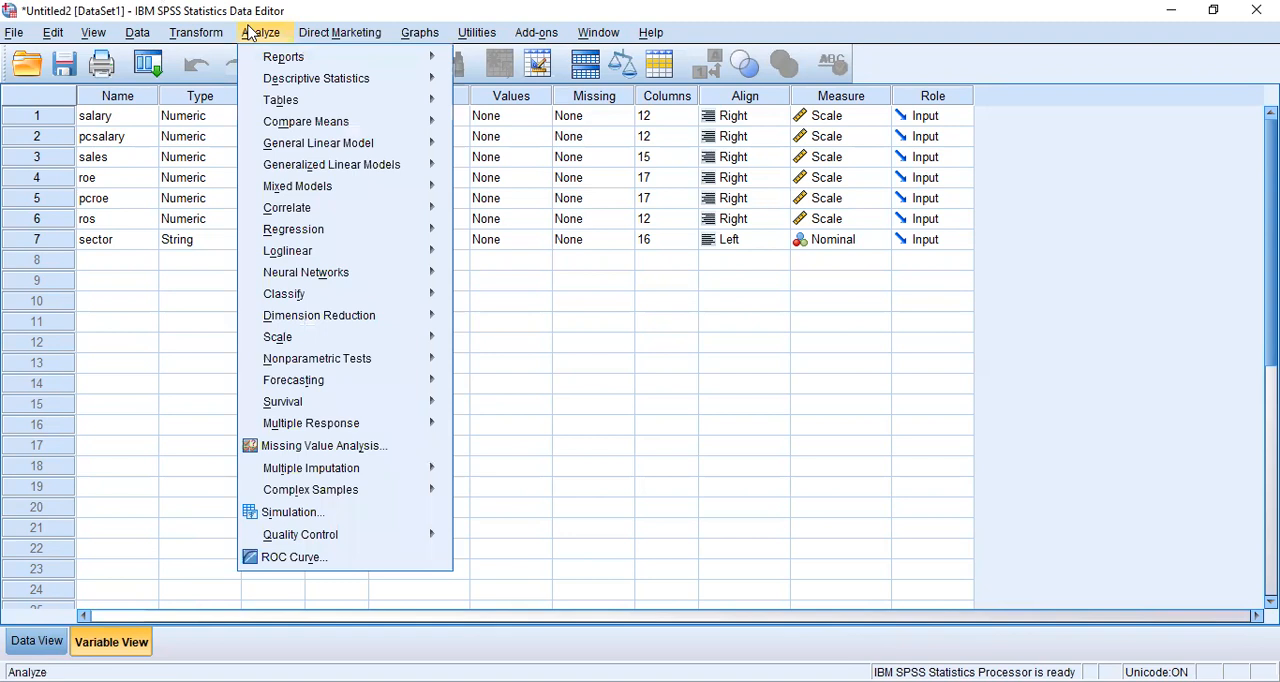
mouse_move(317, 84)
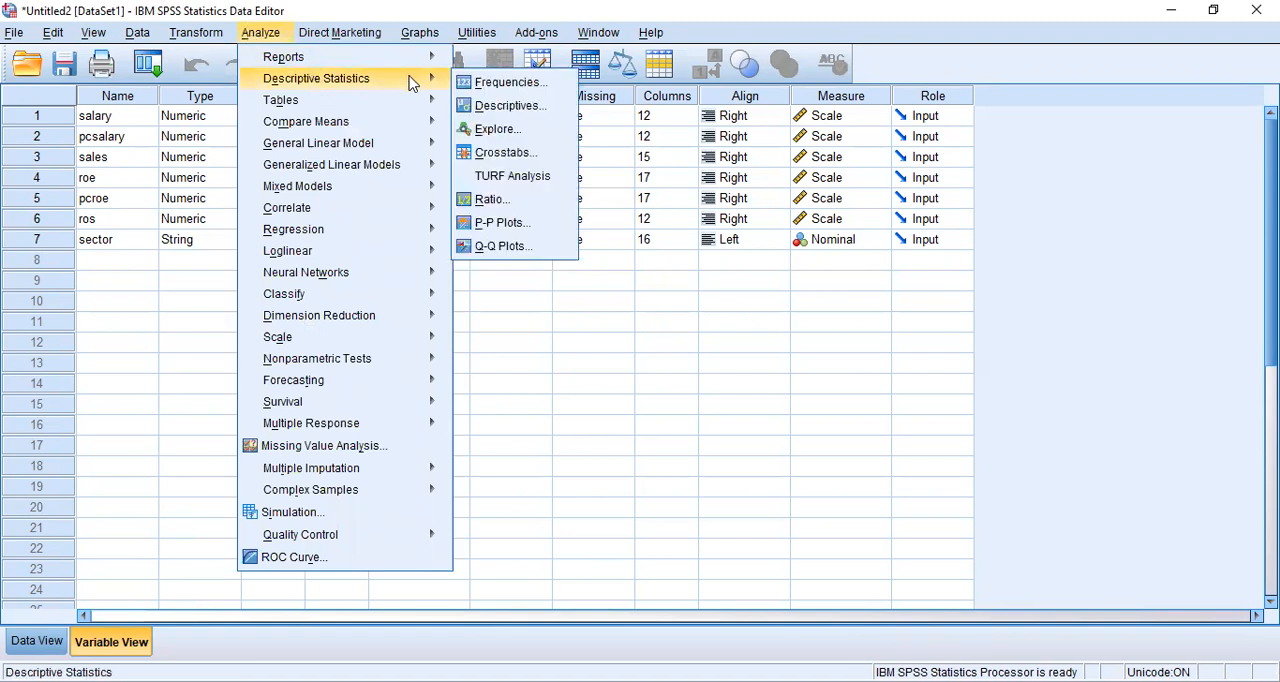
left_click(510, 106)
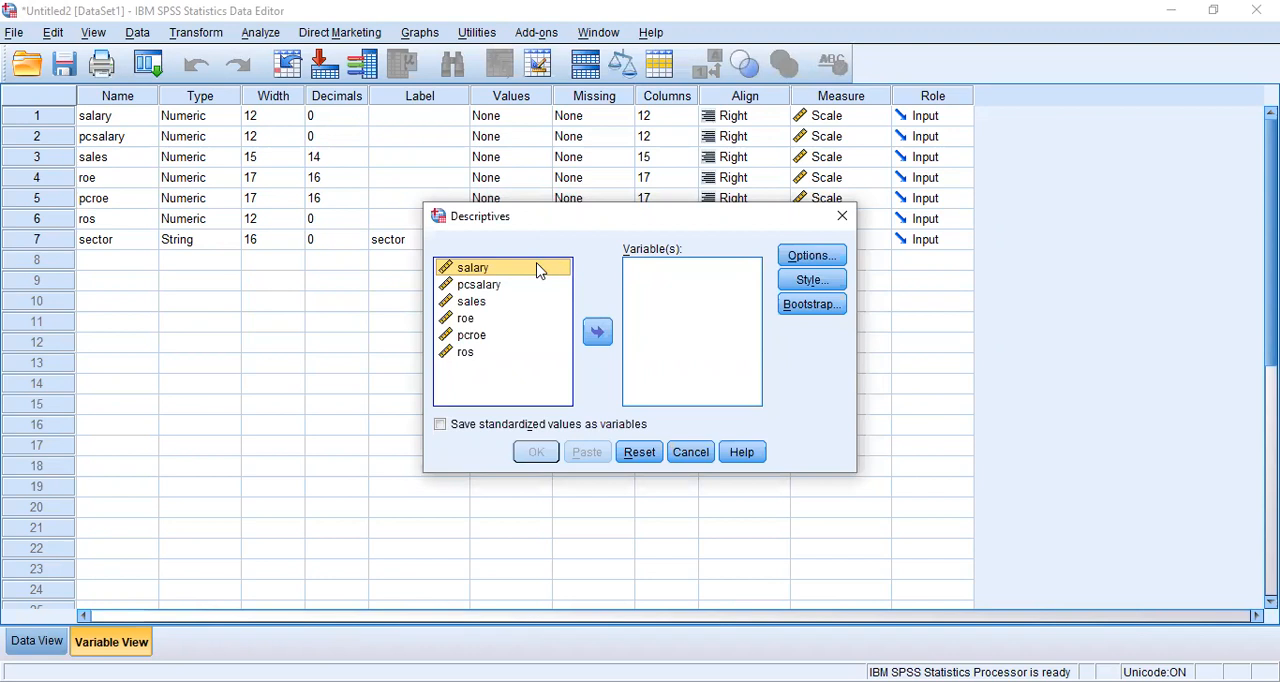
left_click(595, 331)
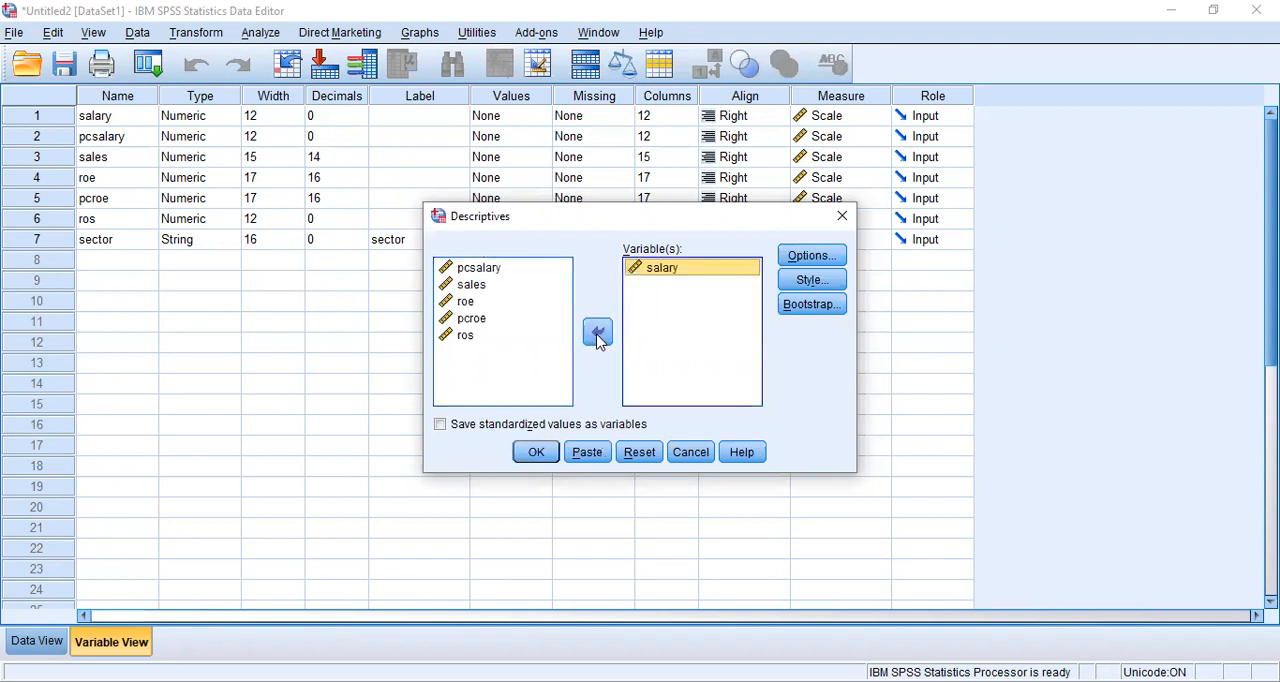
left_click(490, 269)
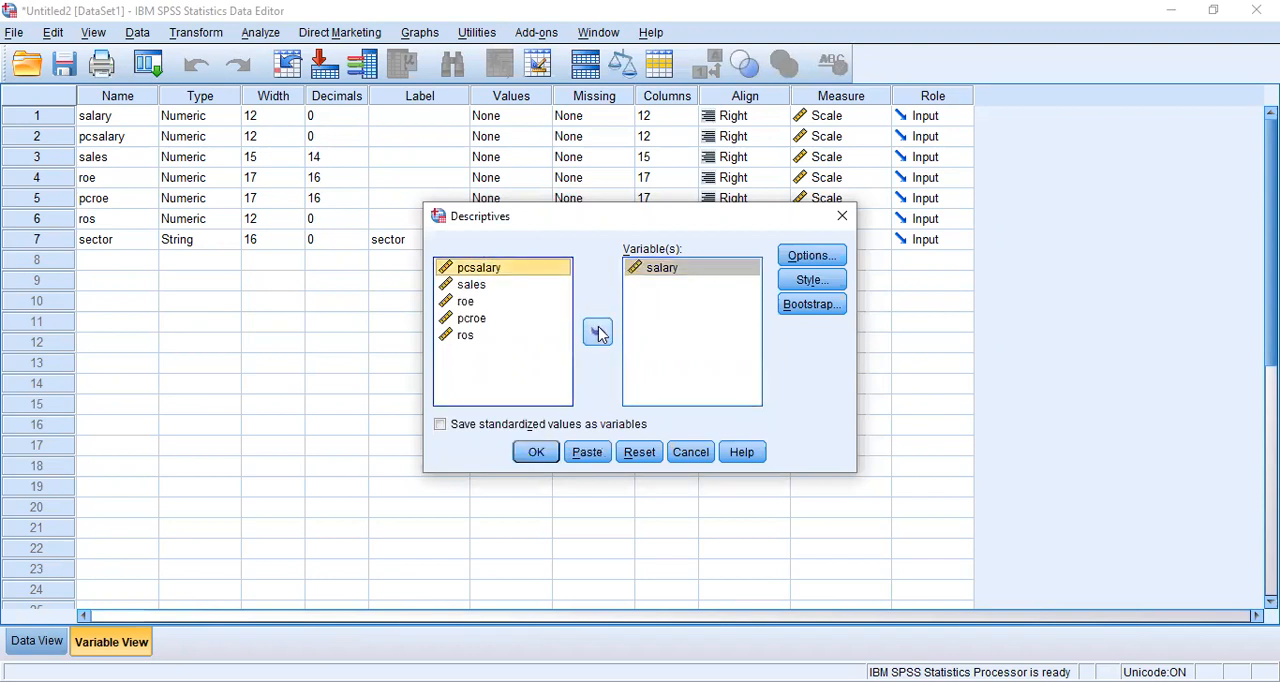
left_click(595, 334)
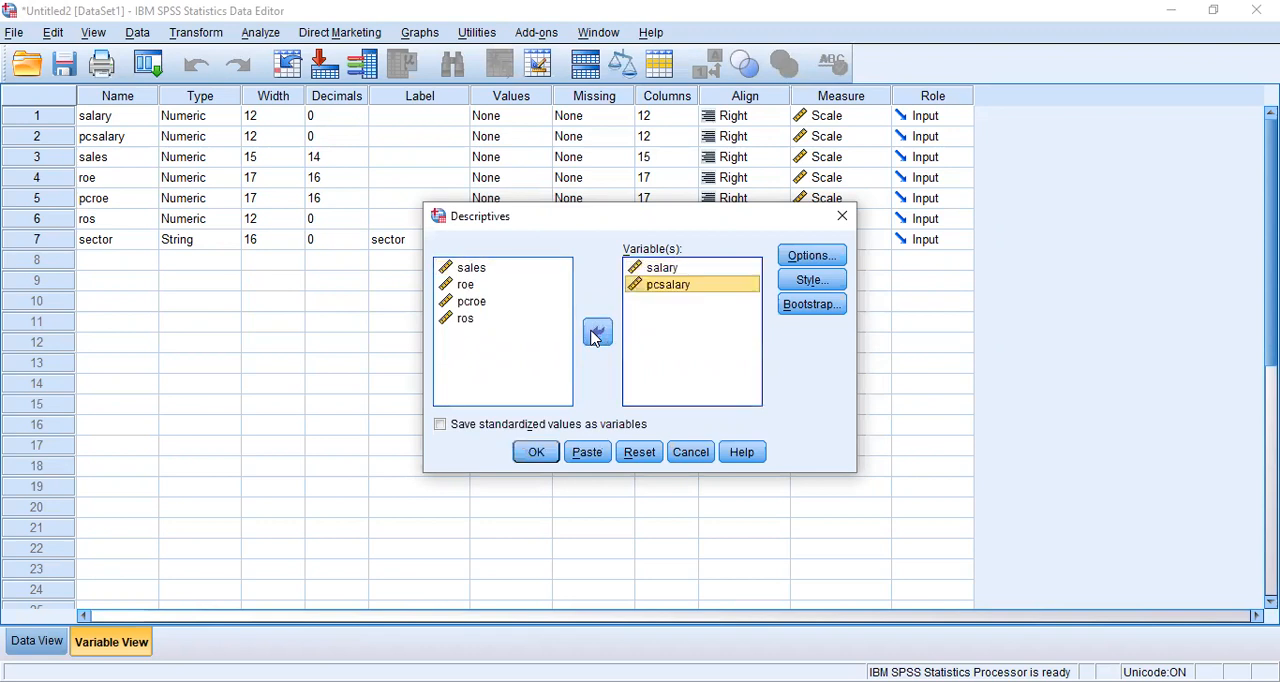
left_click(489, 269)
left_click(599, 337)
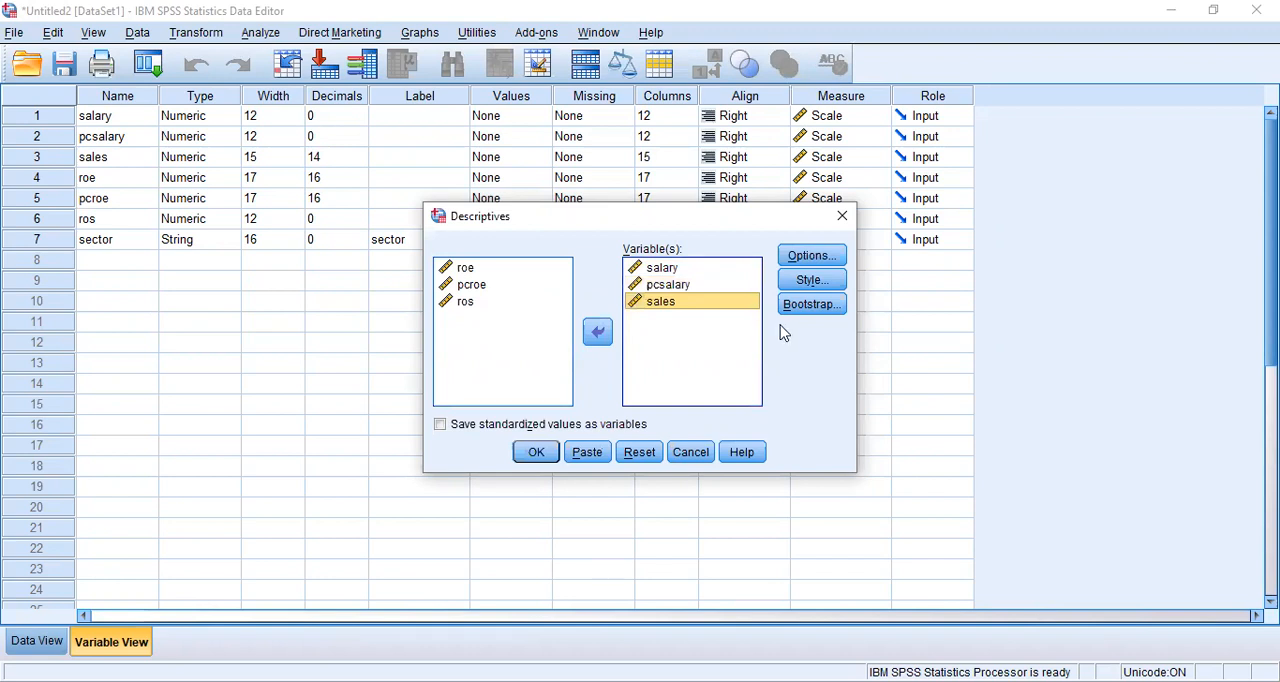
- Add Sum and Range to the descriptive statistics, keep the display order as Variable list, and run the analysis
left_click(811, 259)
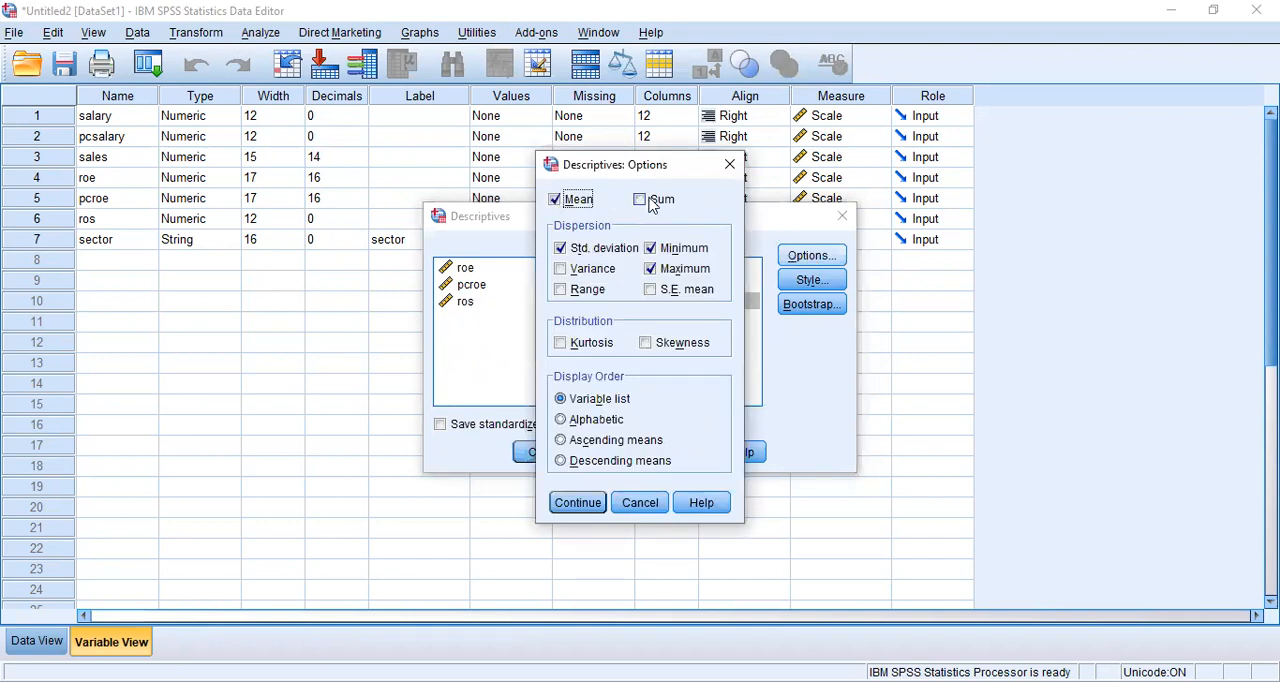
left_click(642, 203)
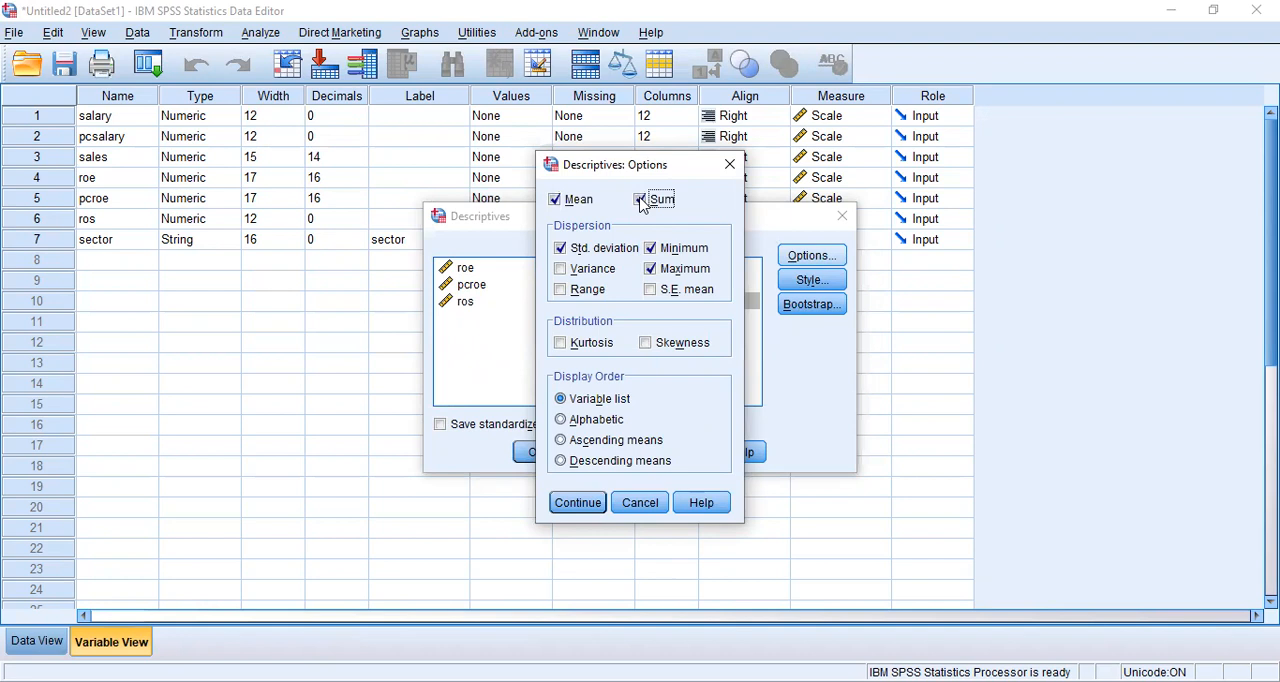
left_click(561, 290)
left_click(561, 400)
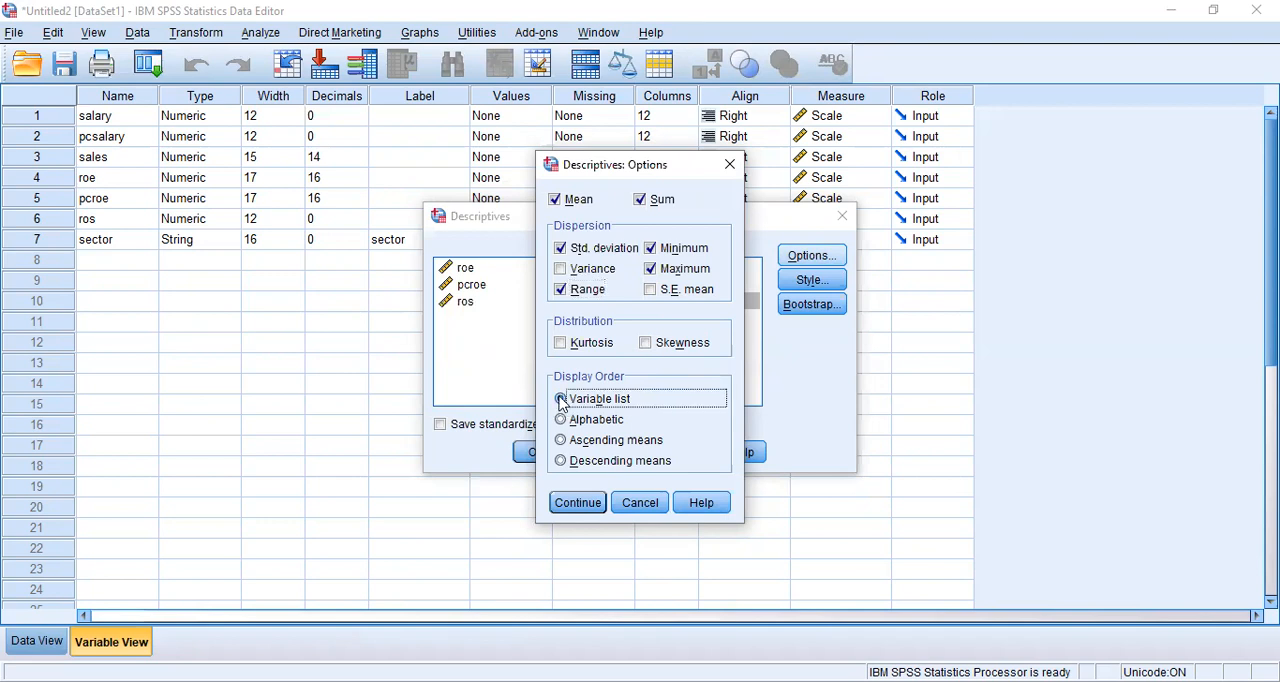
left_click(578, 503)
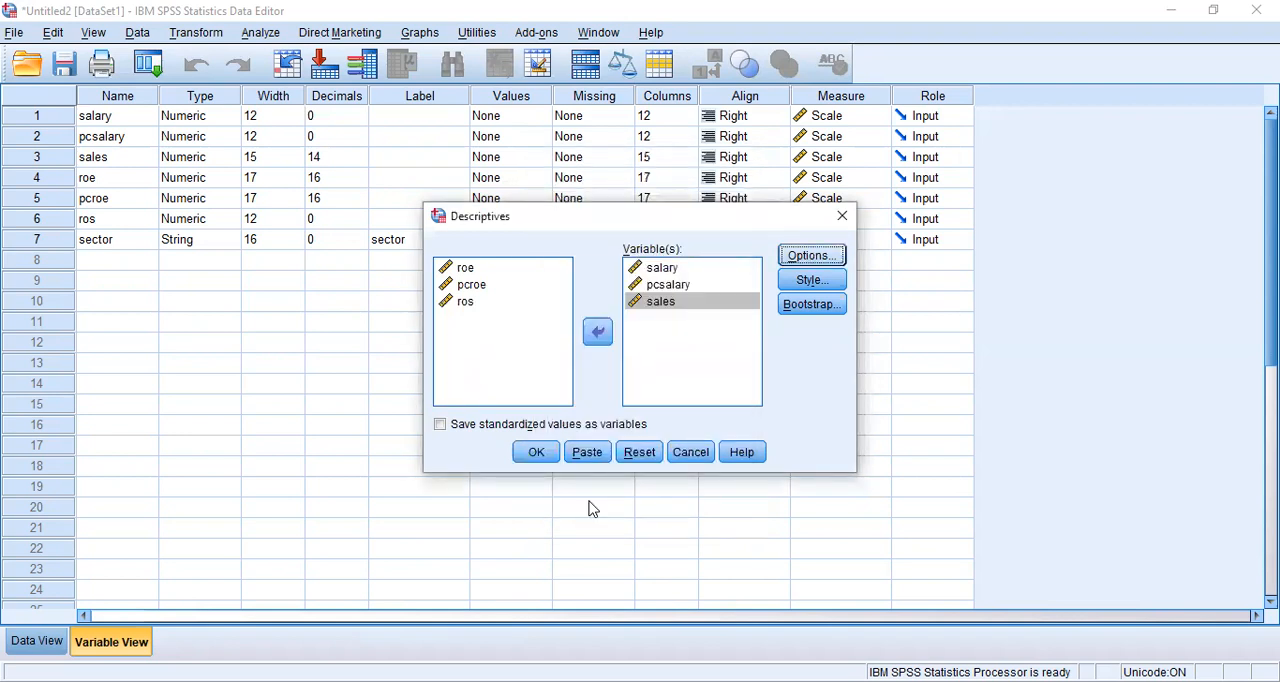
left_click(536, 455)
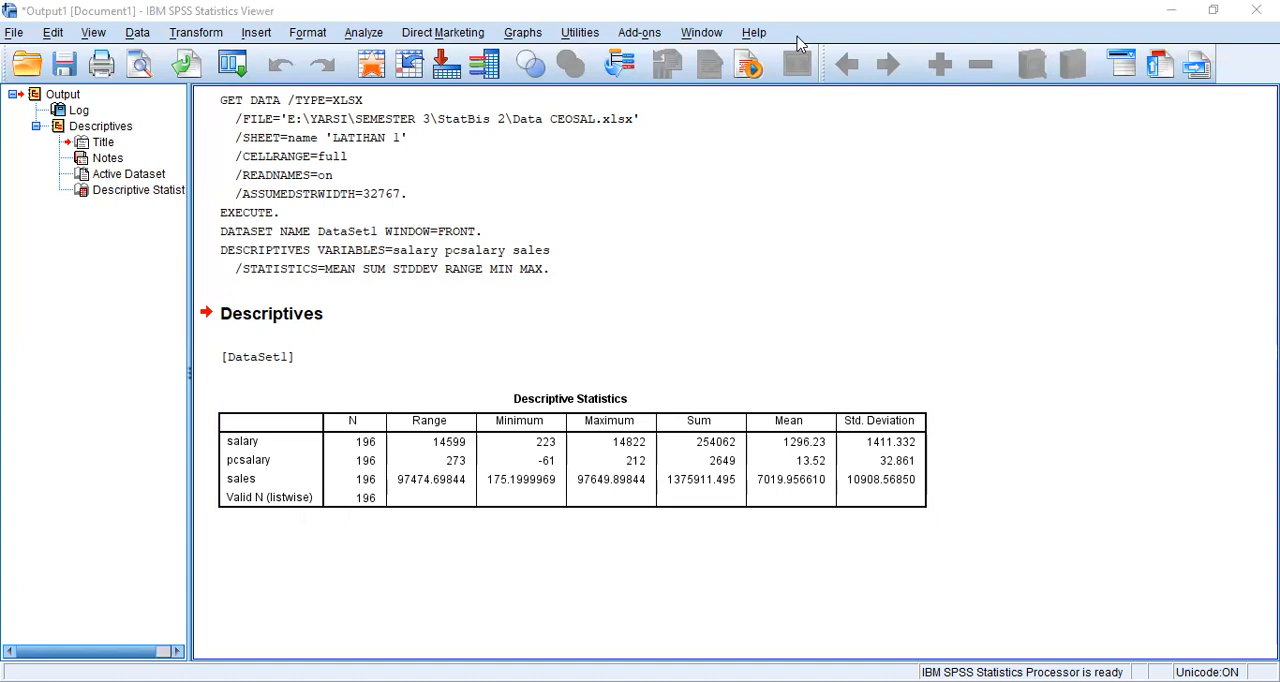
- Return to the data editor and start a Frequencies analysis with salary, pcsalary and sales as its variables
left_click(1050, 606)
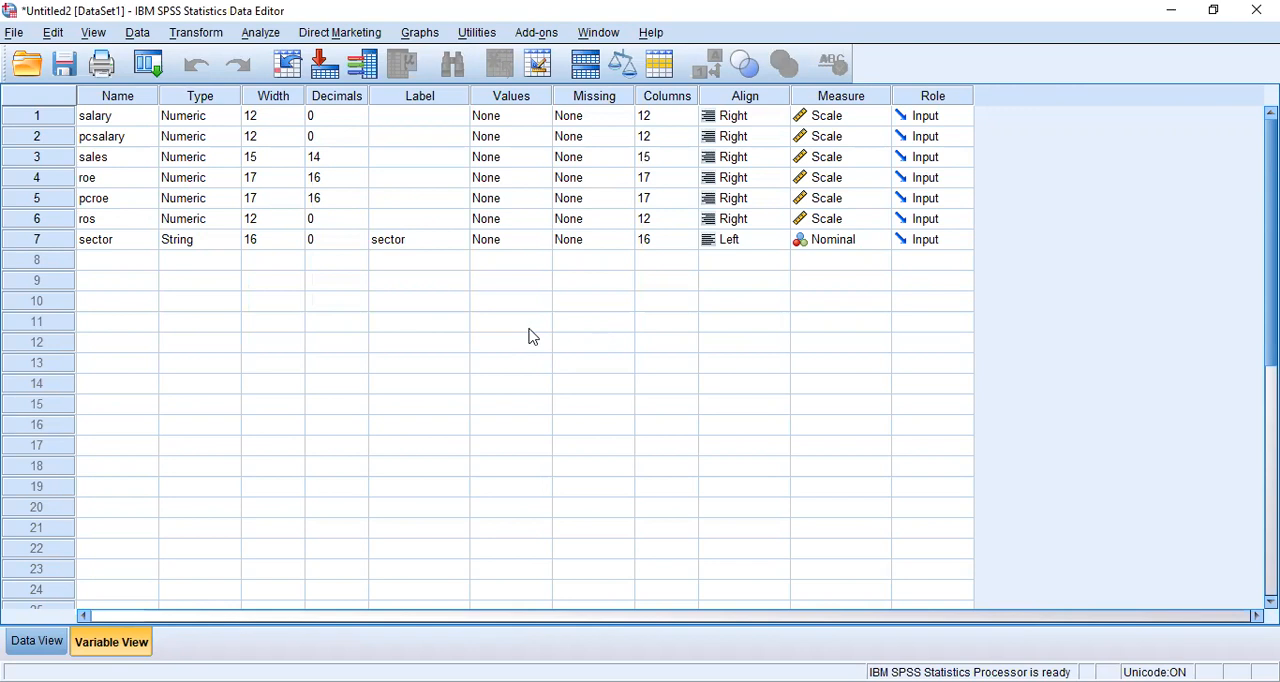
left_click(259, 33)
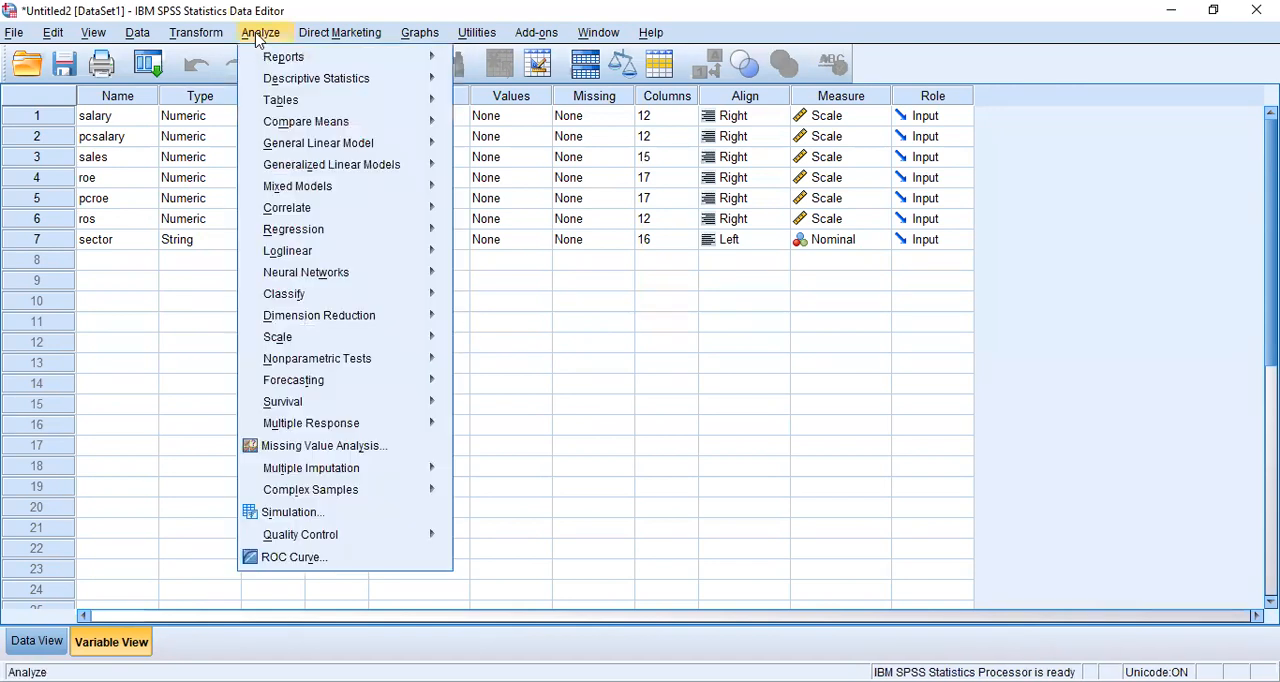
mouse_move(296, 80)
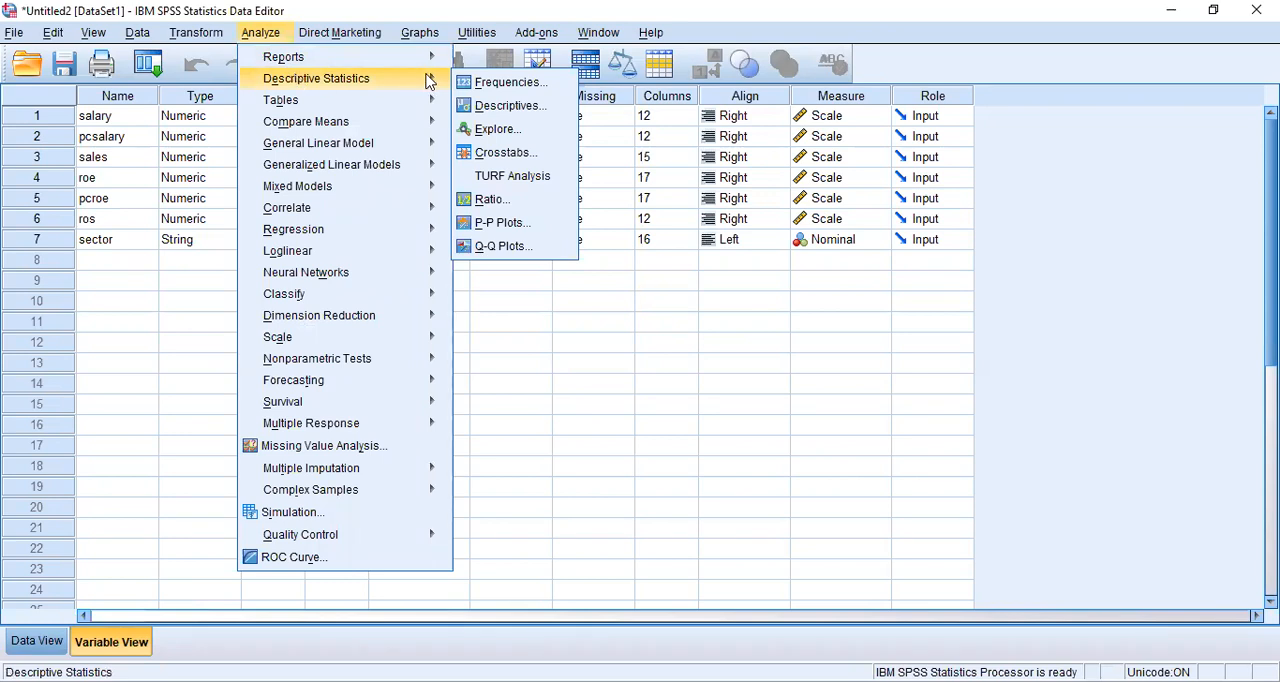
left_click(500, 85)
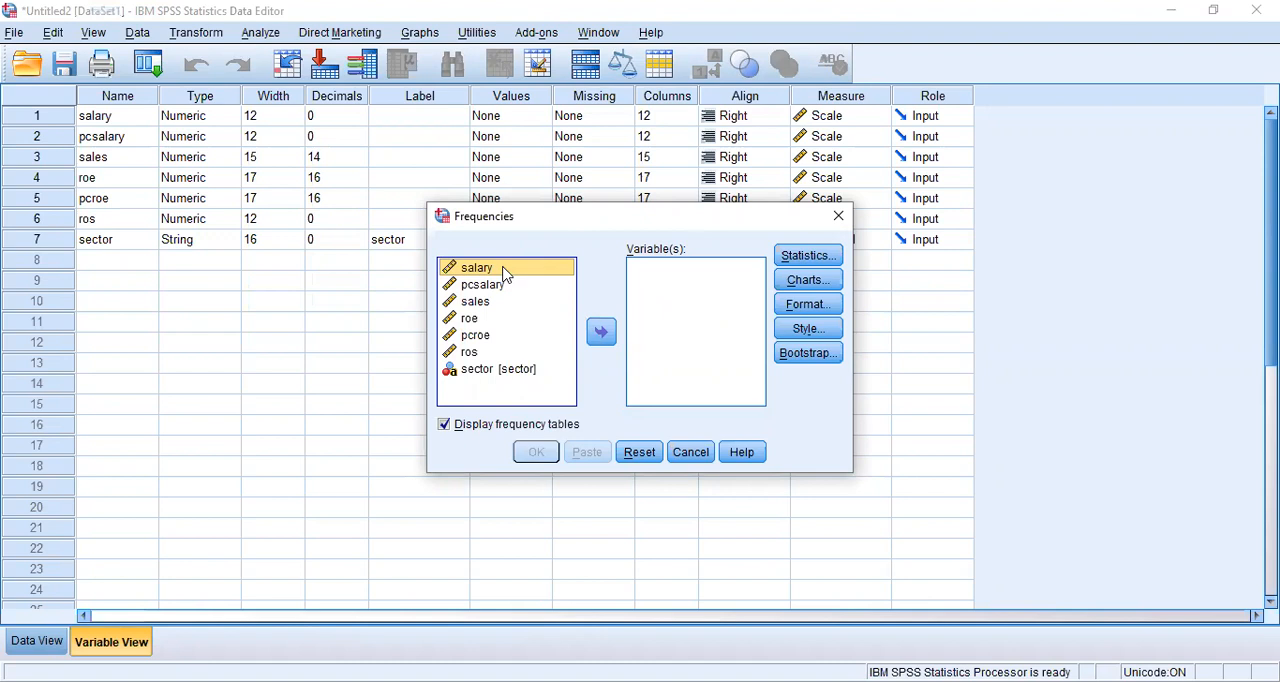
left_click(602, 333)
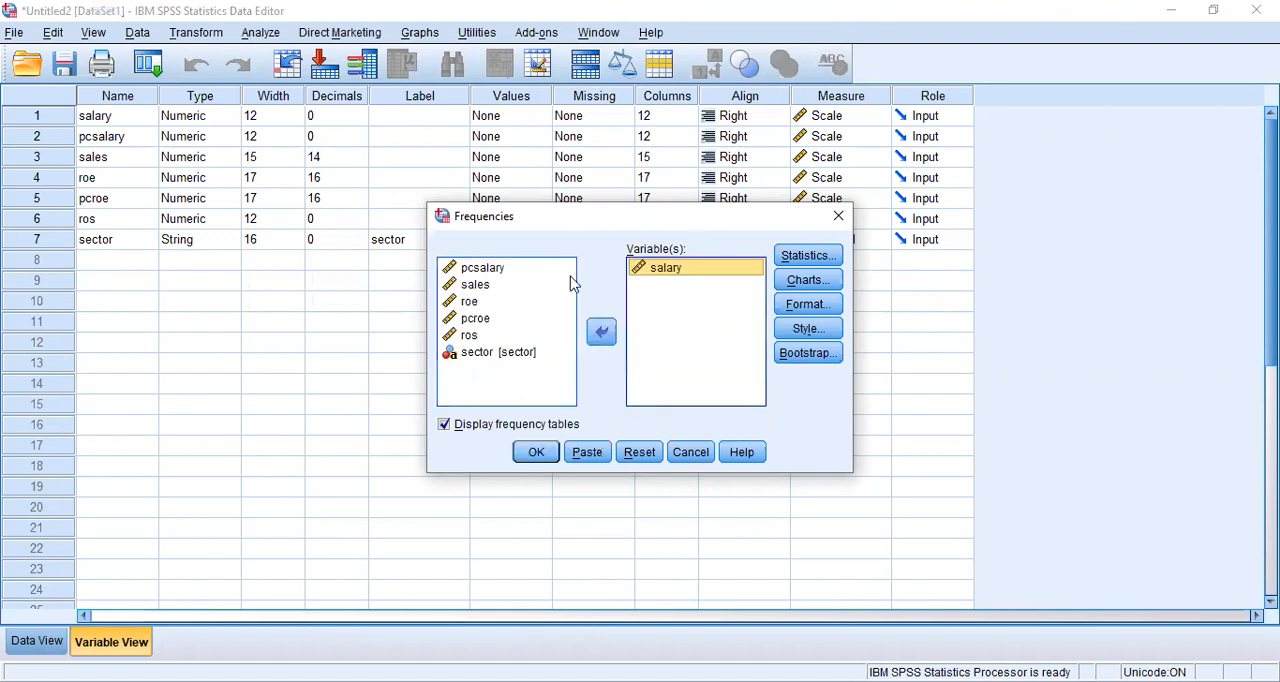
left_click(540, 272)
left_click(540, 270)
left_click(602, 332)
left_click(532, 268)
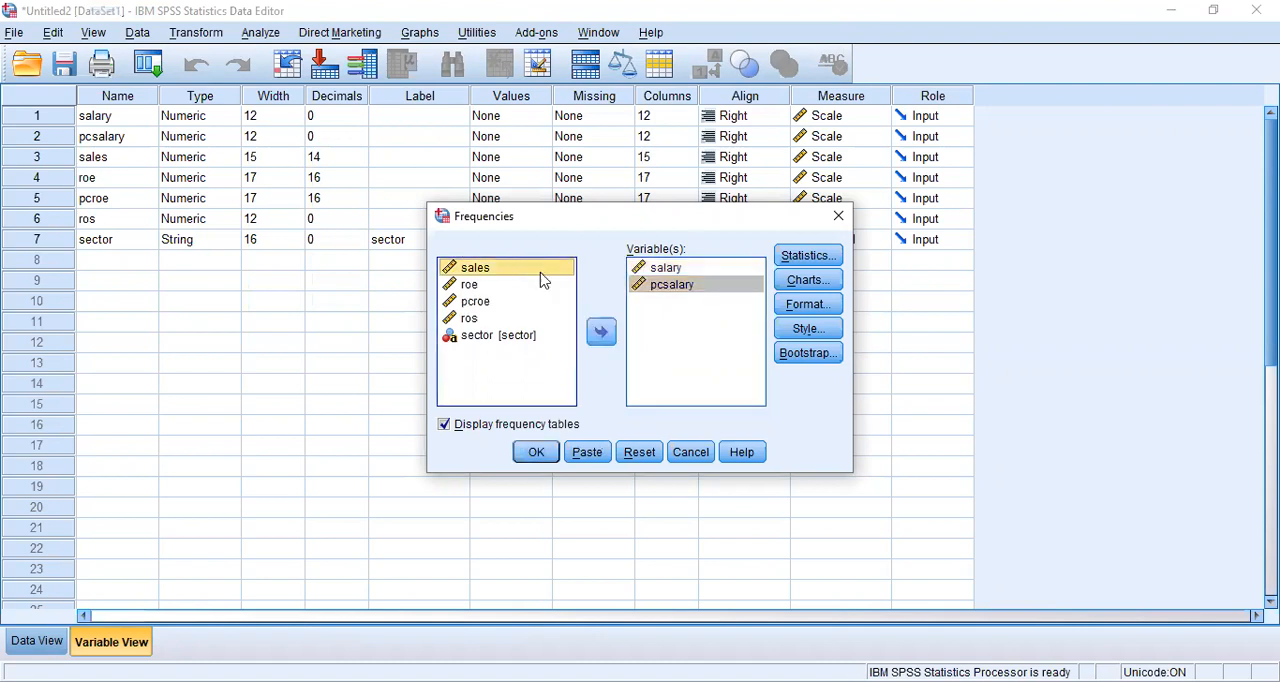
left_click(603, 334)
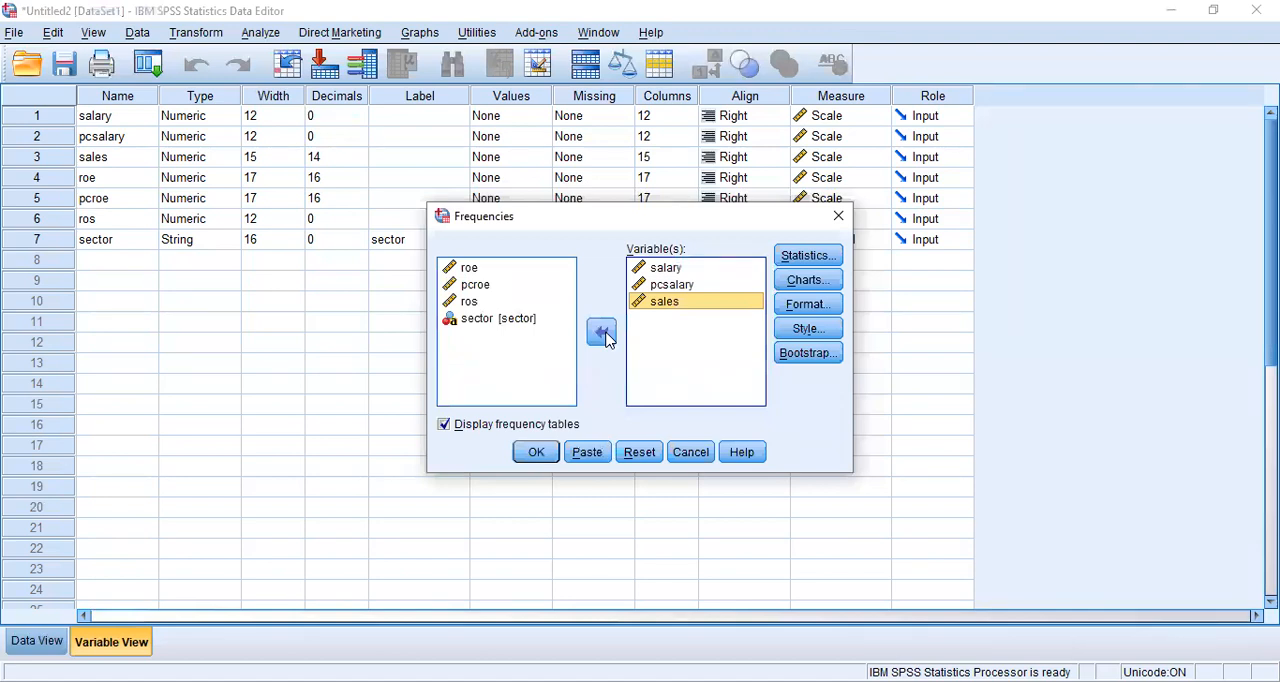
- Open the Frequencies statistics options and enable Quartiles, cut points for 10 equal groups, and Percentile(s)
left_click(812, 262)
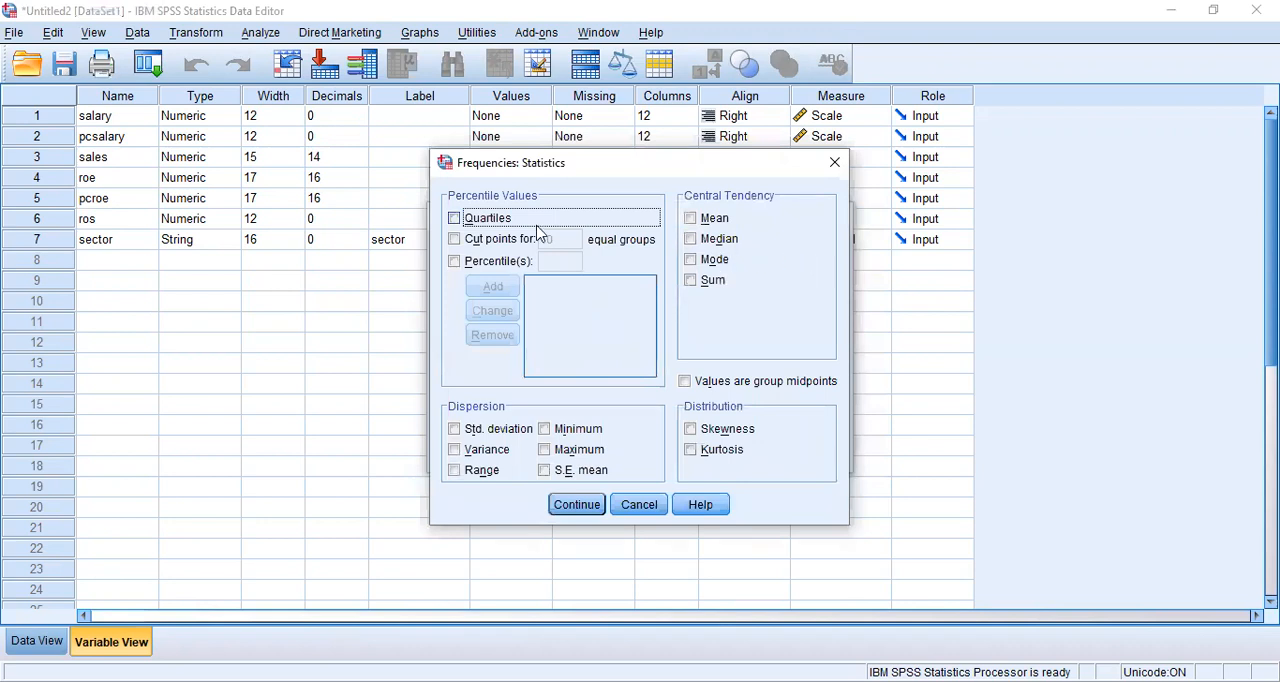
left_click(455, 220)
left_click(455, 241)
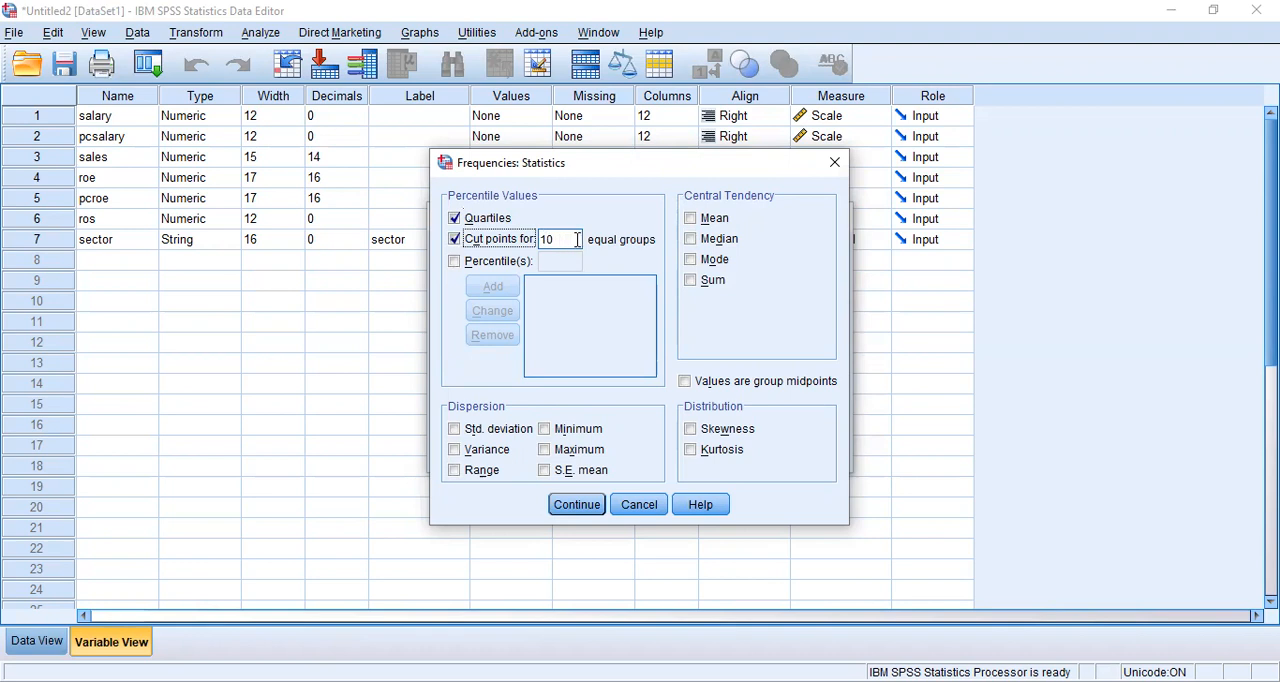
left_click(454, 262)
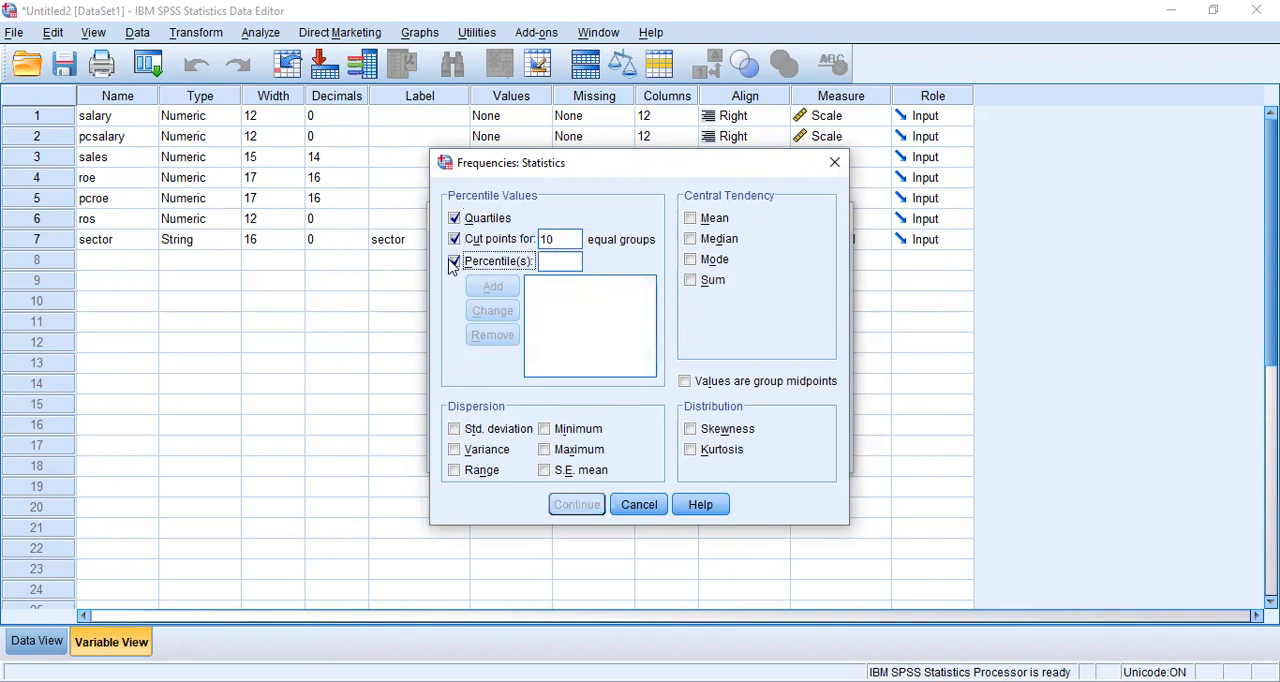
- Add the percentiles 10, 20, 30, 40 and 50 to the Frequencies statistics
left_click(551, 263)
type("10")
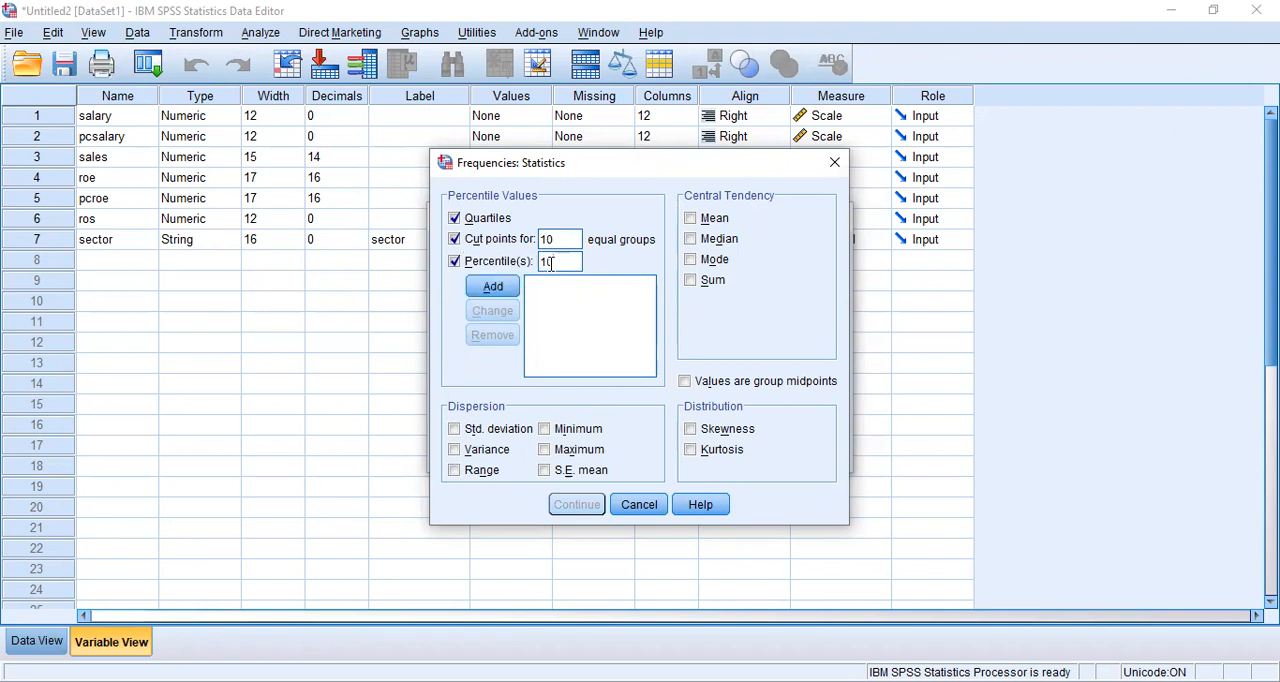
left_click(494, 286)
left_click(555, 263)
type("2")
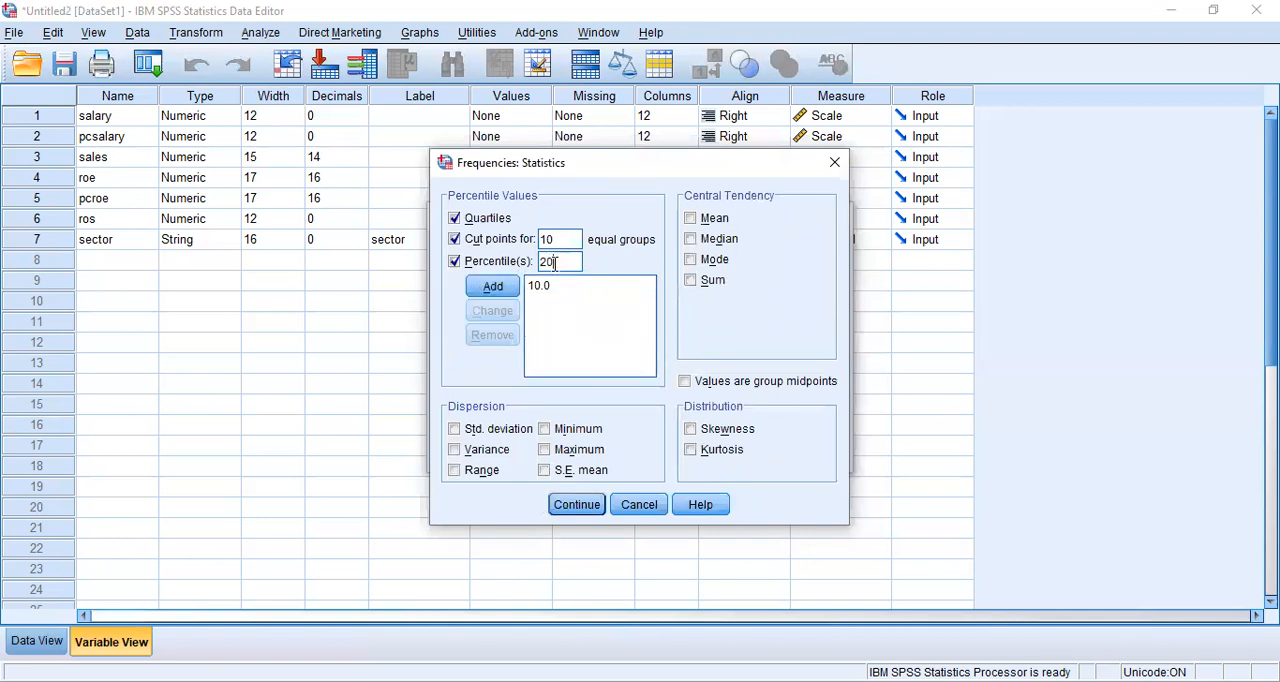
type("0")
left_click(505, 289)
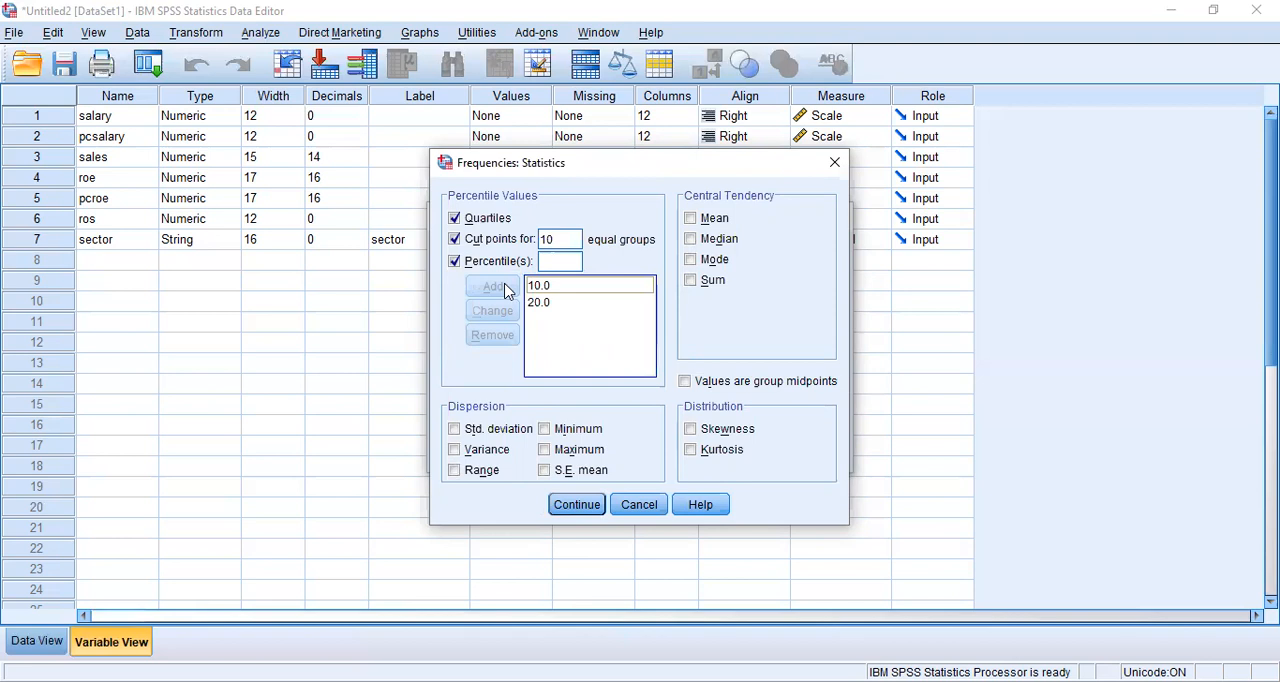
left_click(557, 261)
type("3")
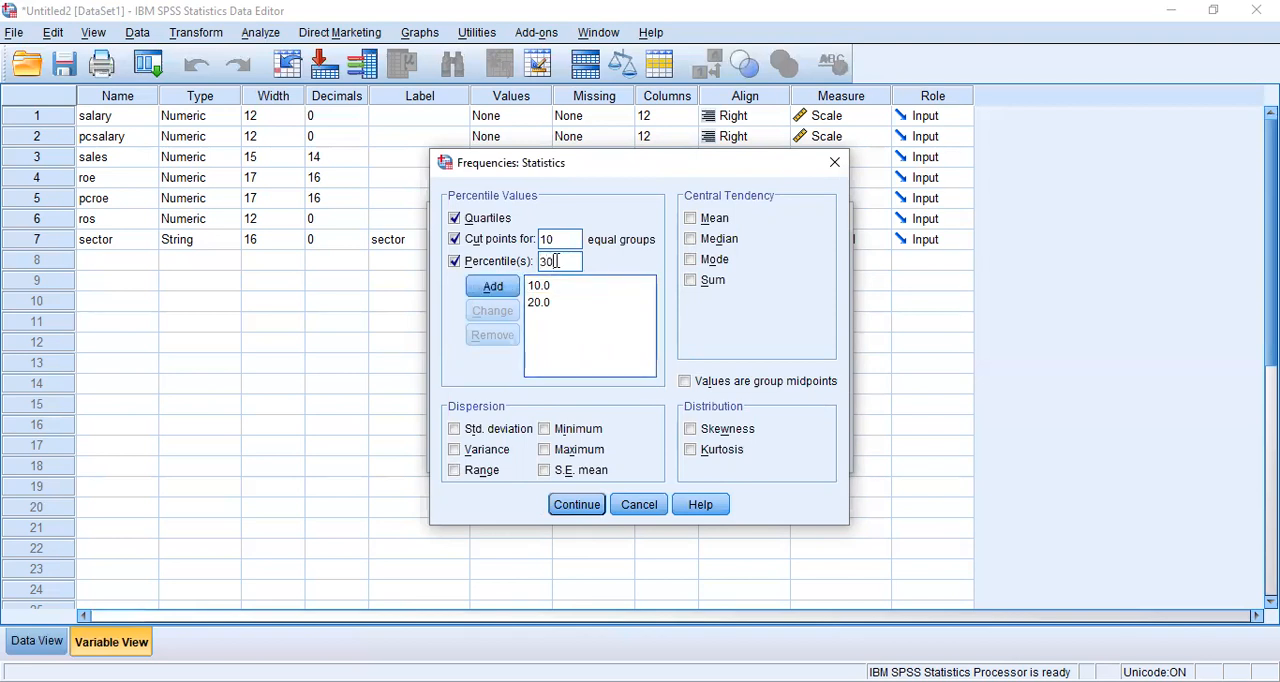
type("0")
left_click(492, 289)
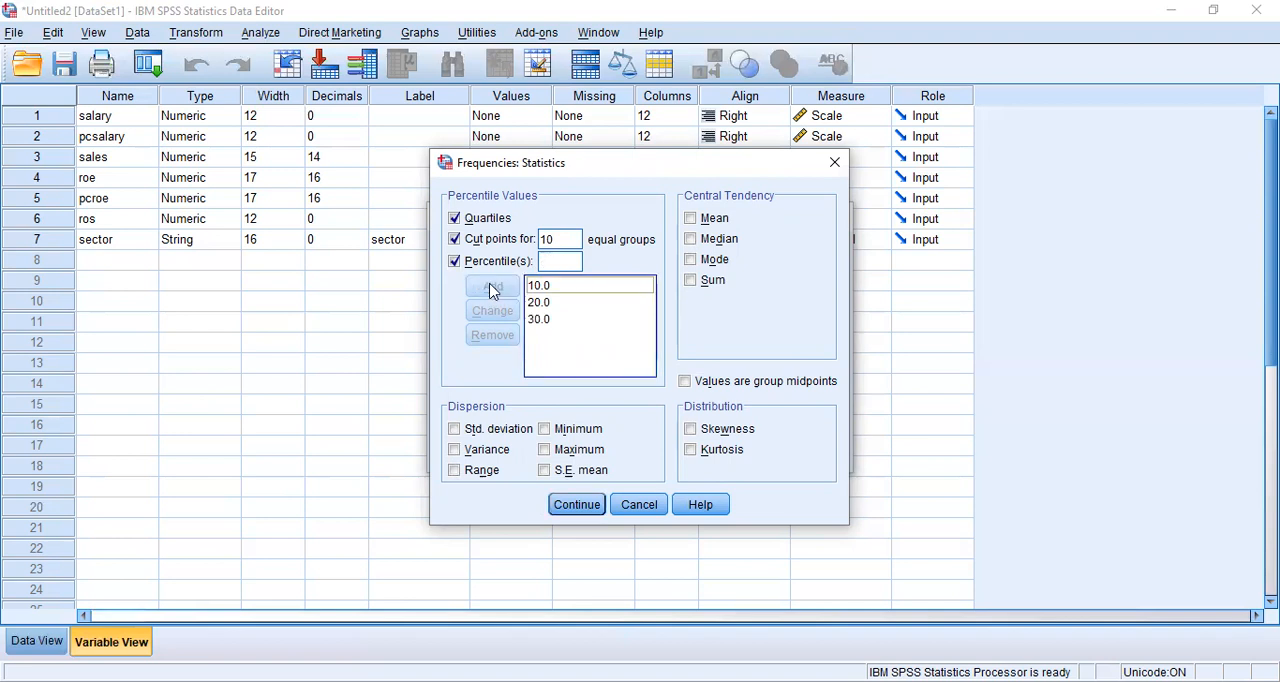
left_click(553, 253)
type("40")
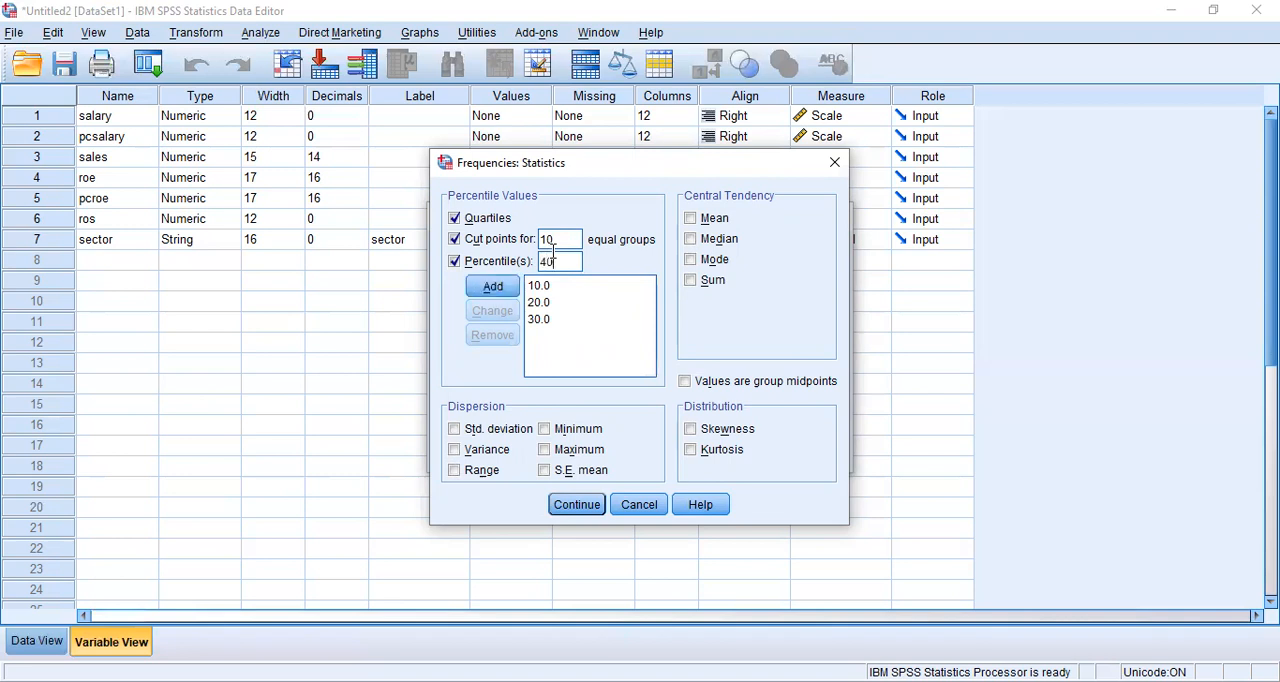
left_click(493, 288)
left_click(557, 260)
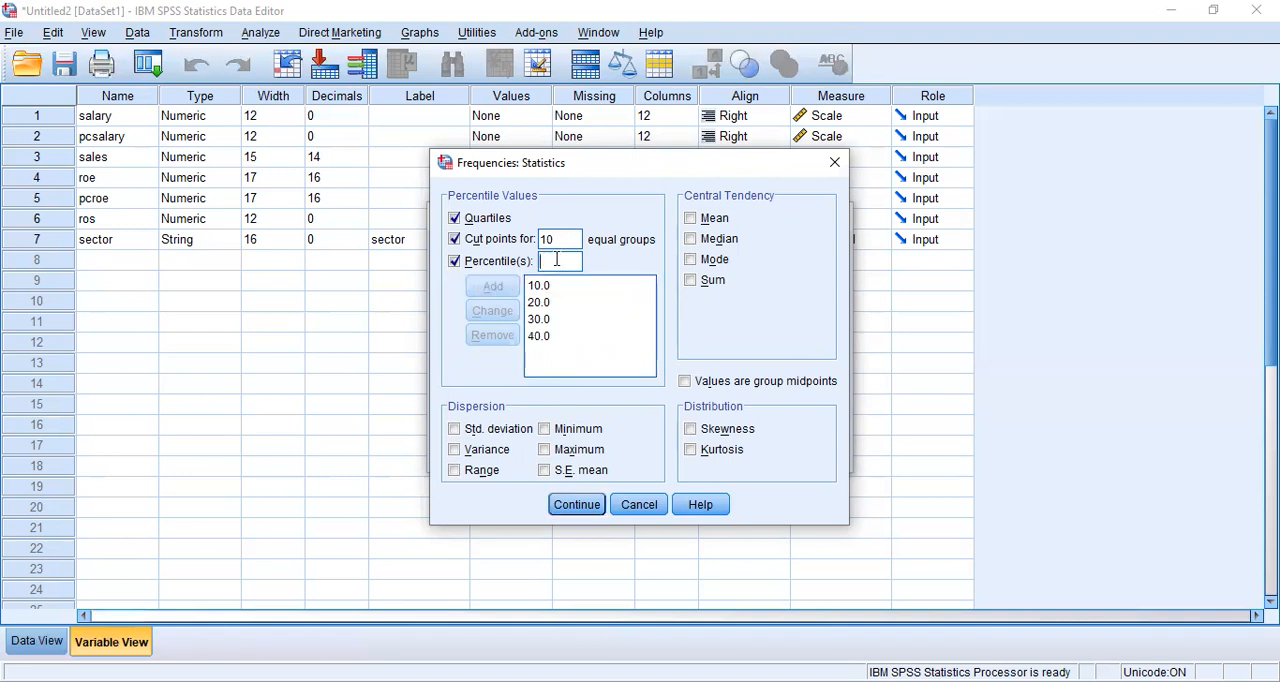
type("50")
left_click(500, 287)
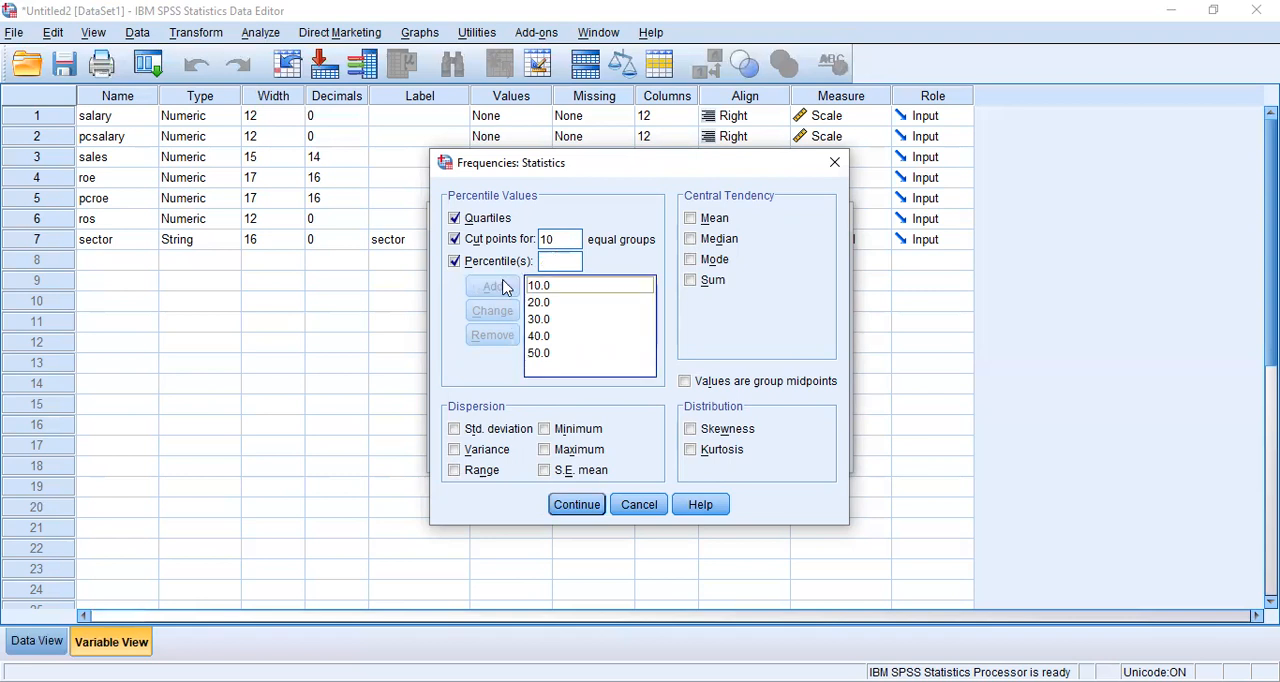
- Include Mean, Median and Mode as central tendency statistics, leaving Sum off
left_click(692, 219)
left_click(691, 239)
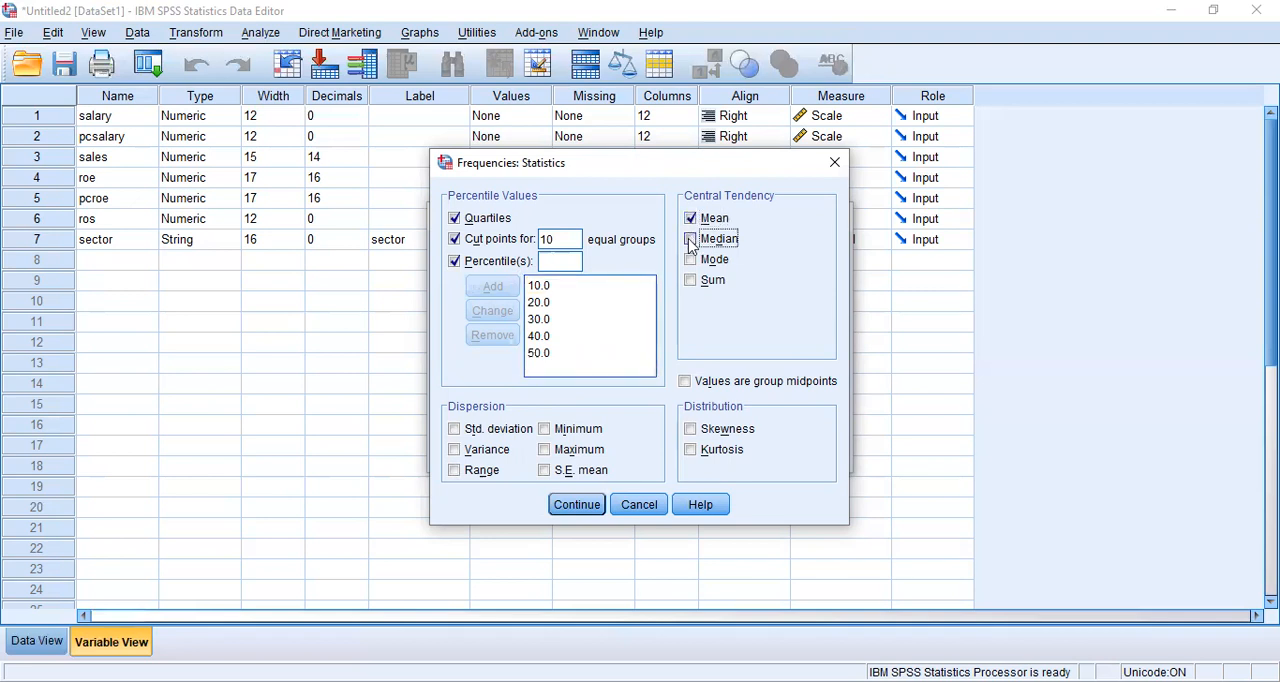
left_click(690, 262)
left_click(691, 281)
left_click(693, 288)
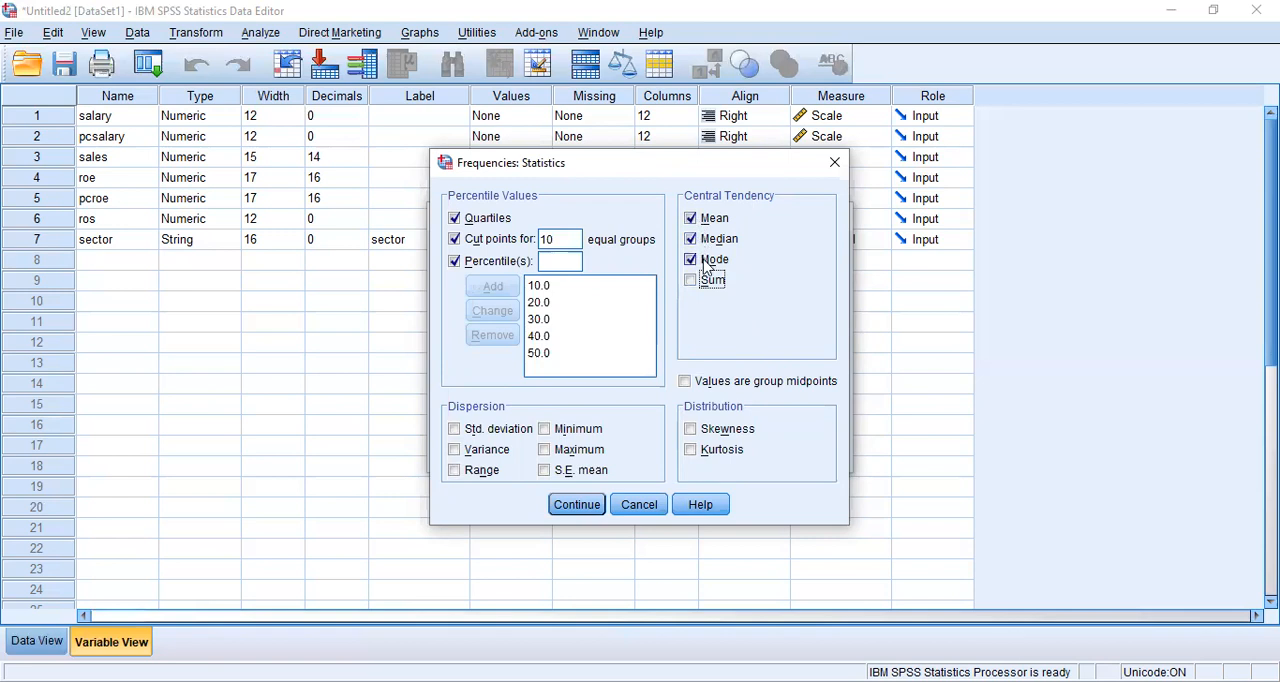
- Include Std. deviation and Variance as dispersion statistics and run the Frequencies analysis
left_click(454, 432)
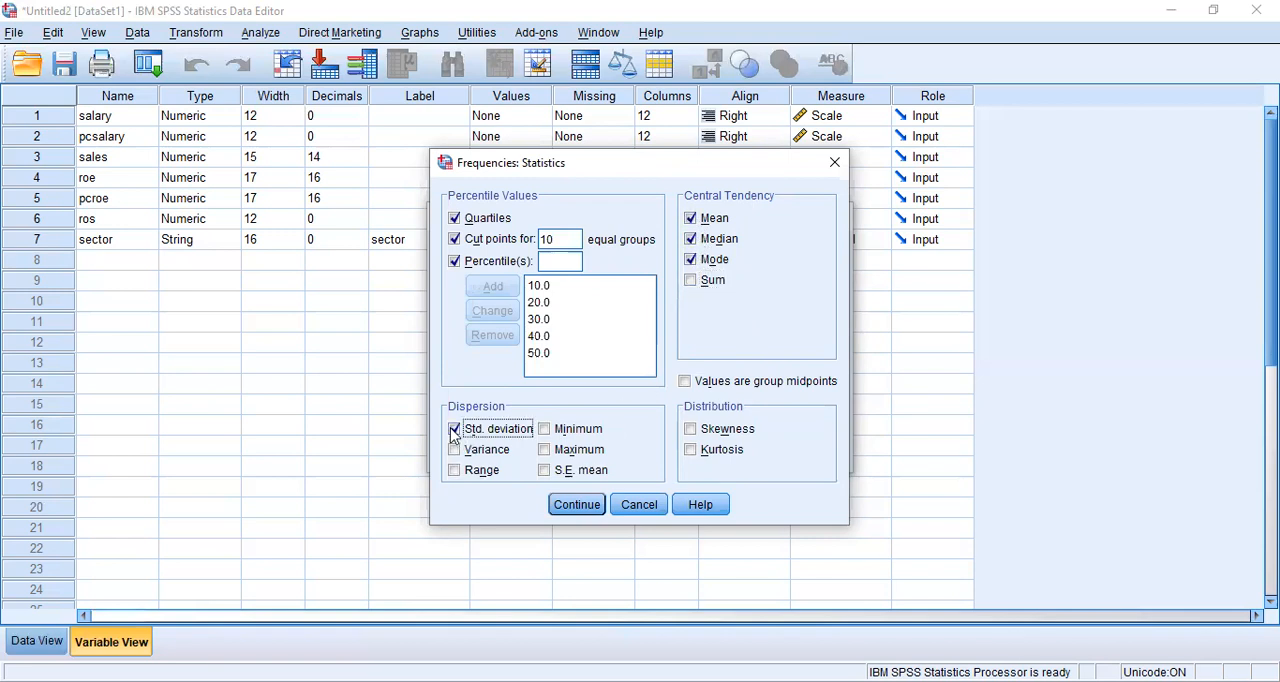
left_click(463, 451)
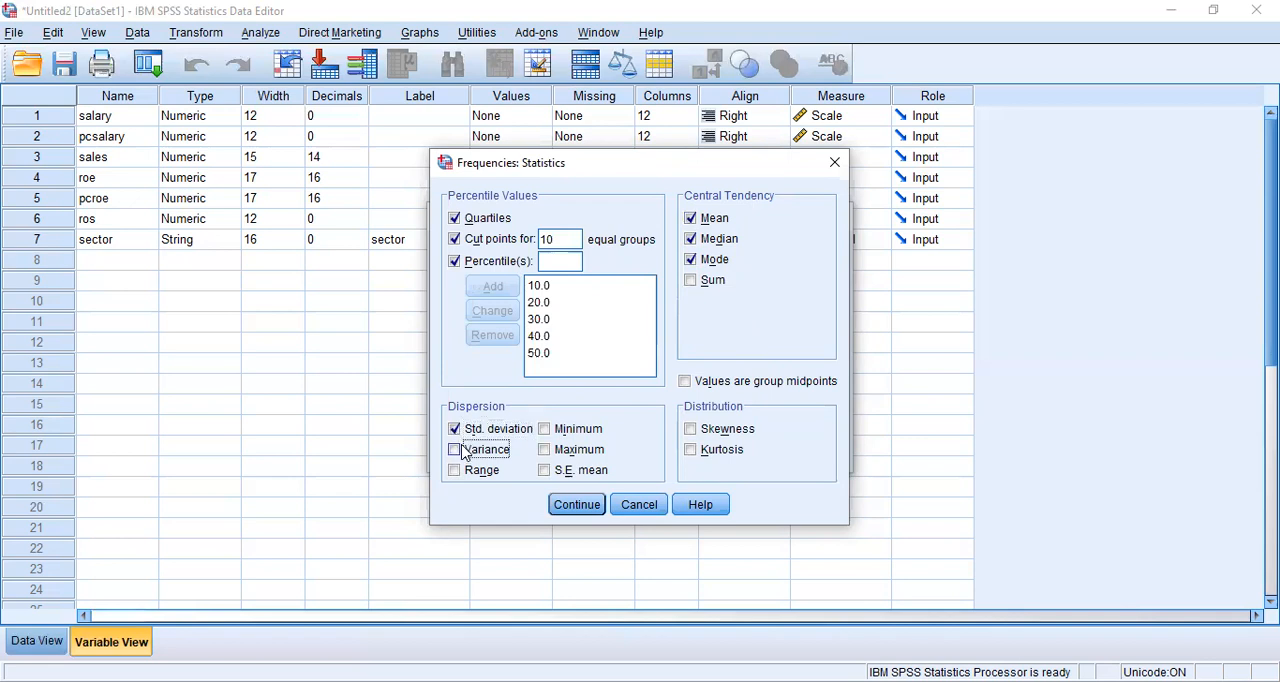
left_click(595, 508)
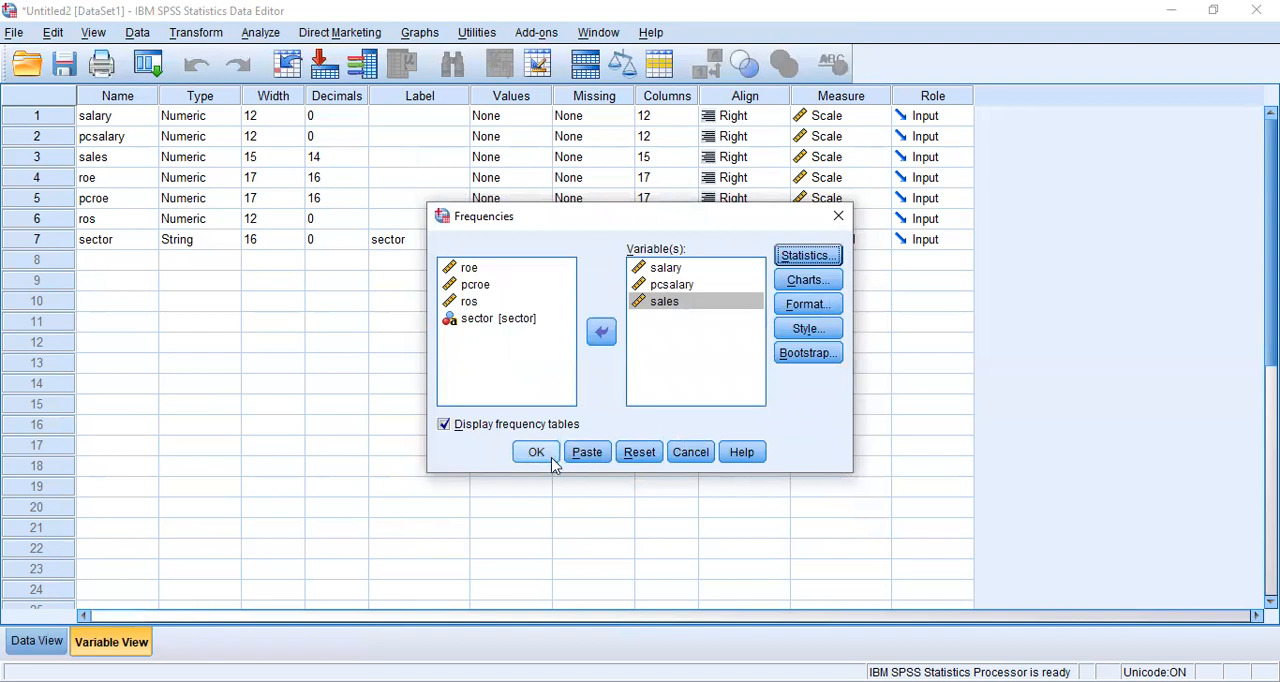
left_click(537, 453)
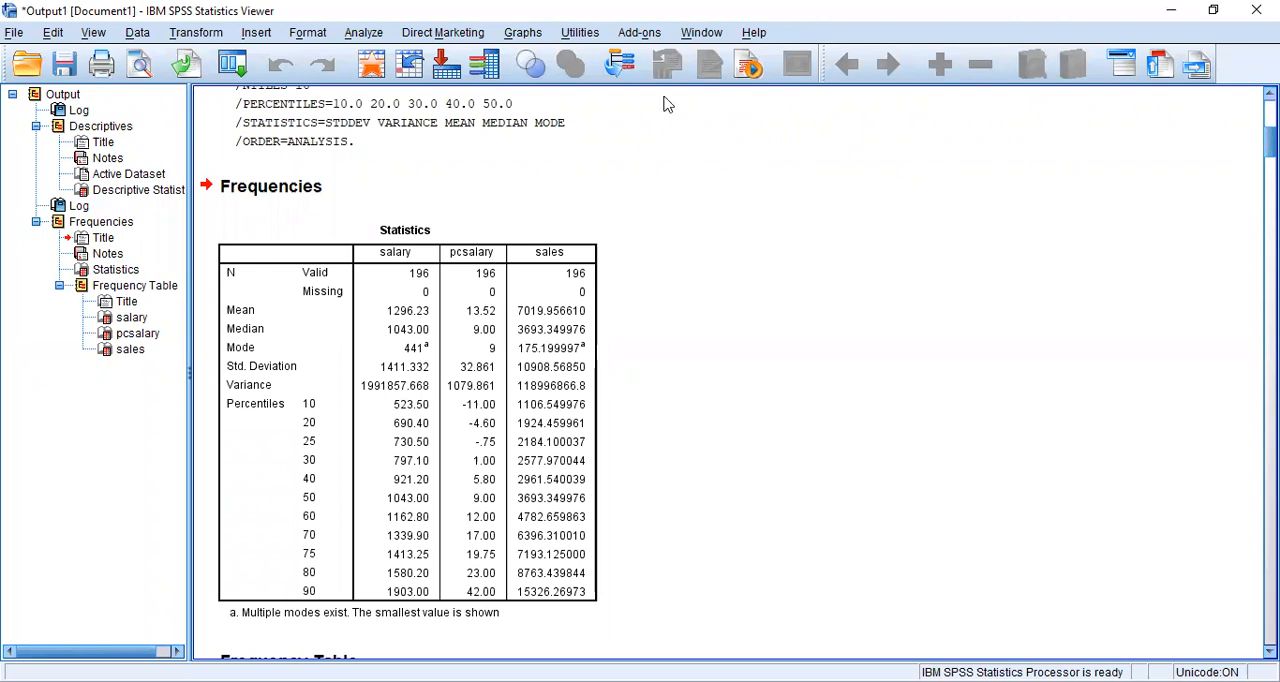
- Look through the Frequencies output tables and return to the Descriptive Statistics table at the start of the output
key("alt+Tab")
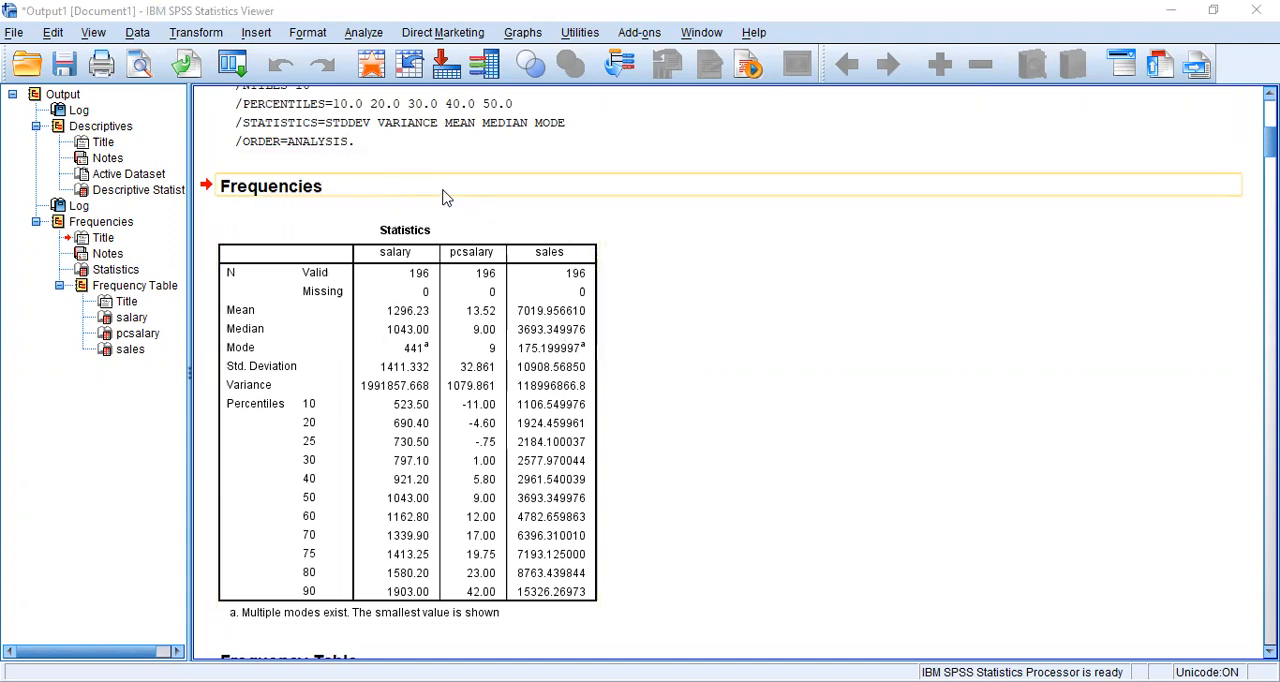
scroll(442, 195, "down", 2)
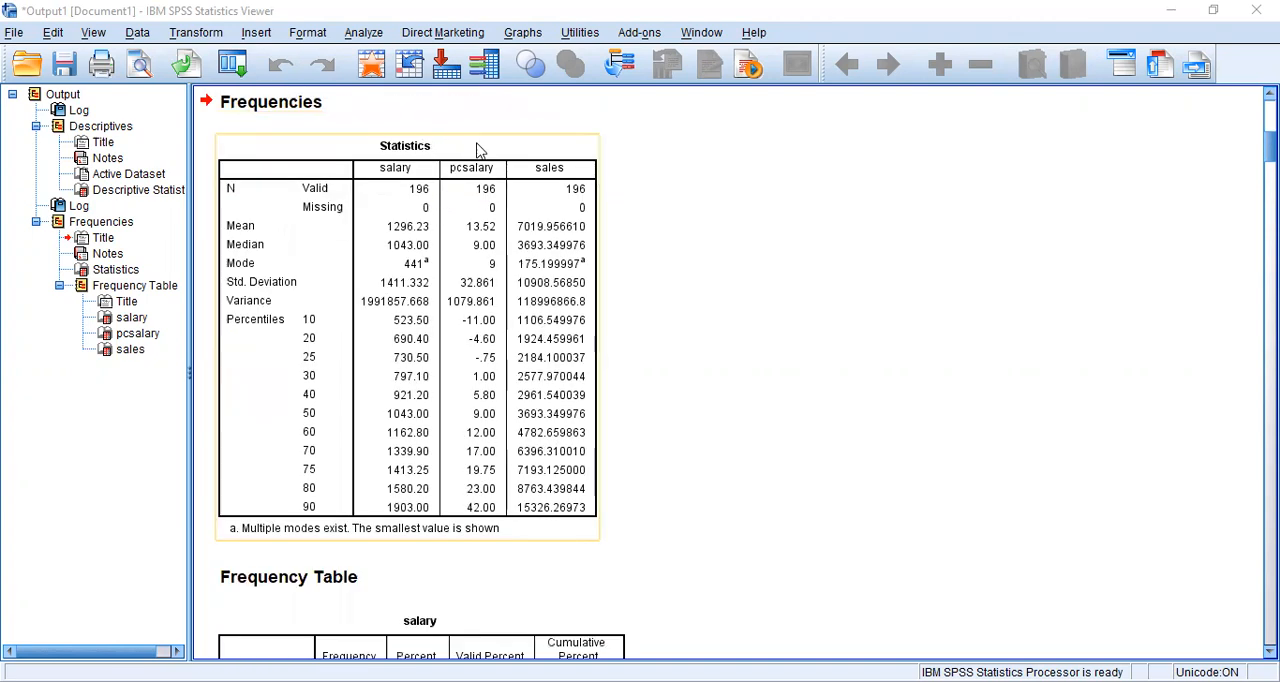
scroll(484, 385, "down", 6)
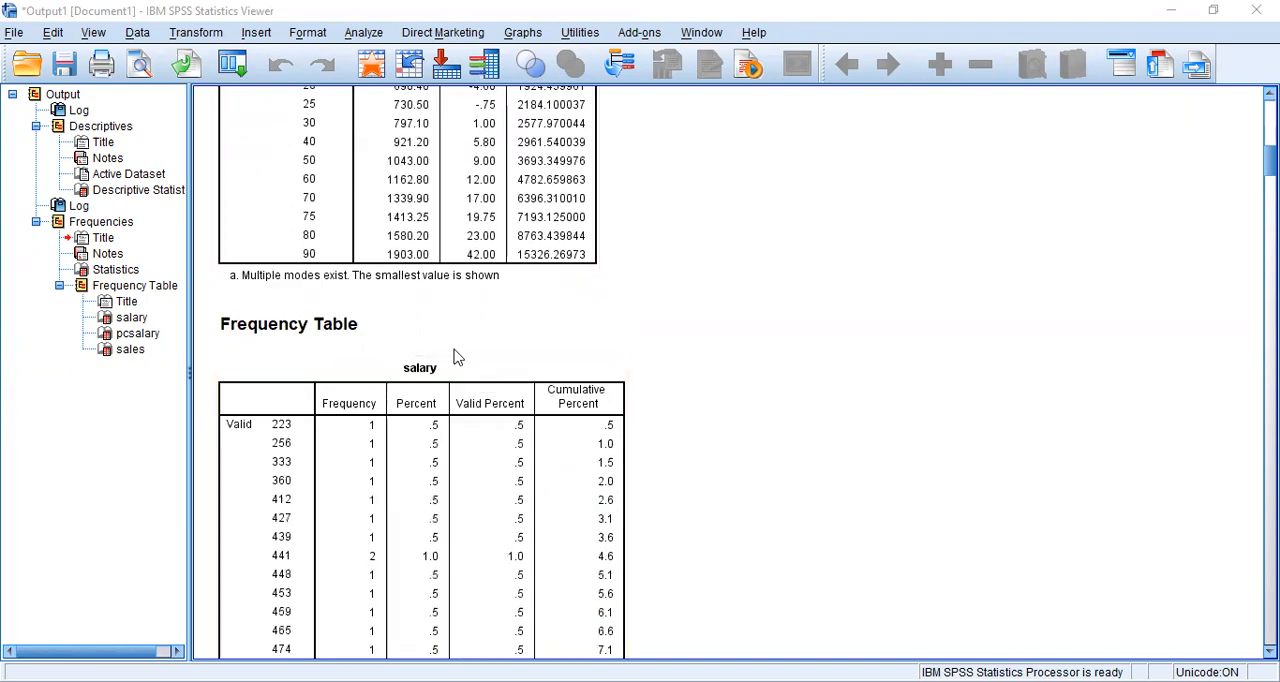
scroll(480, 362, "down", 2)
scroll(588, 290, "down", 20)
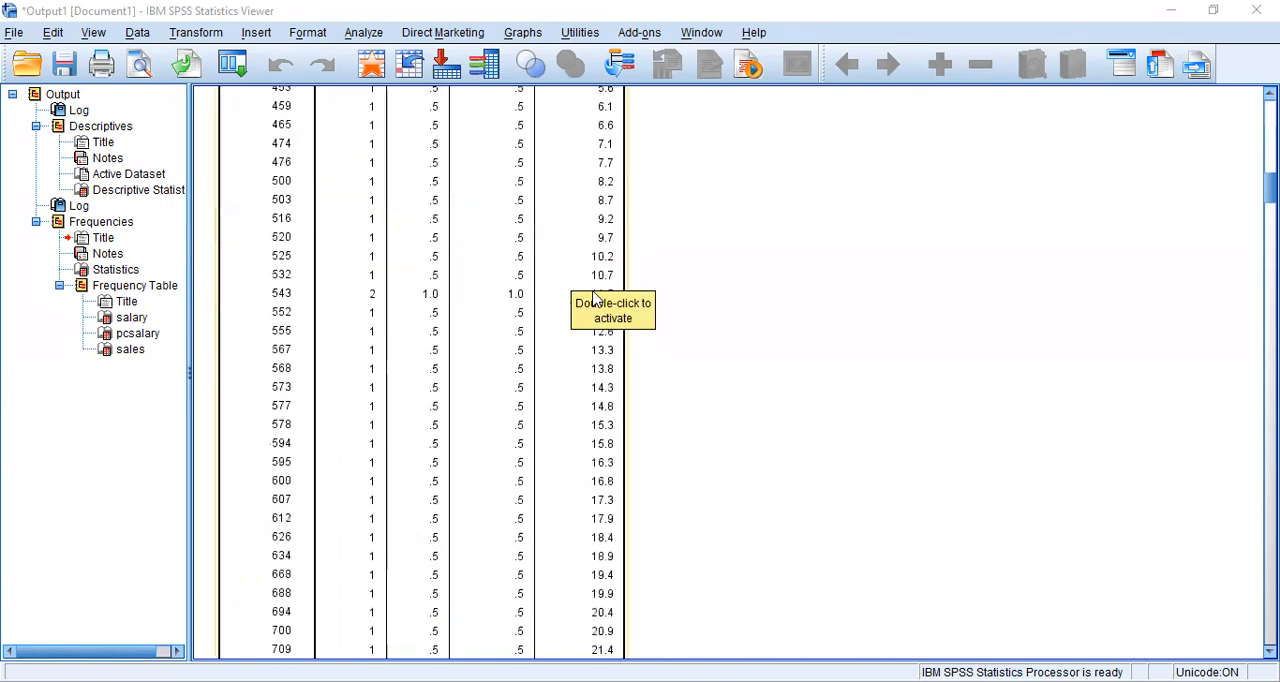
scroll(593, 296, "down", 20)
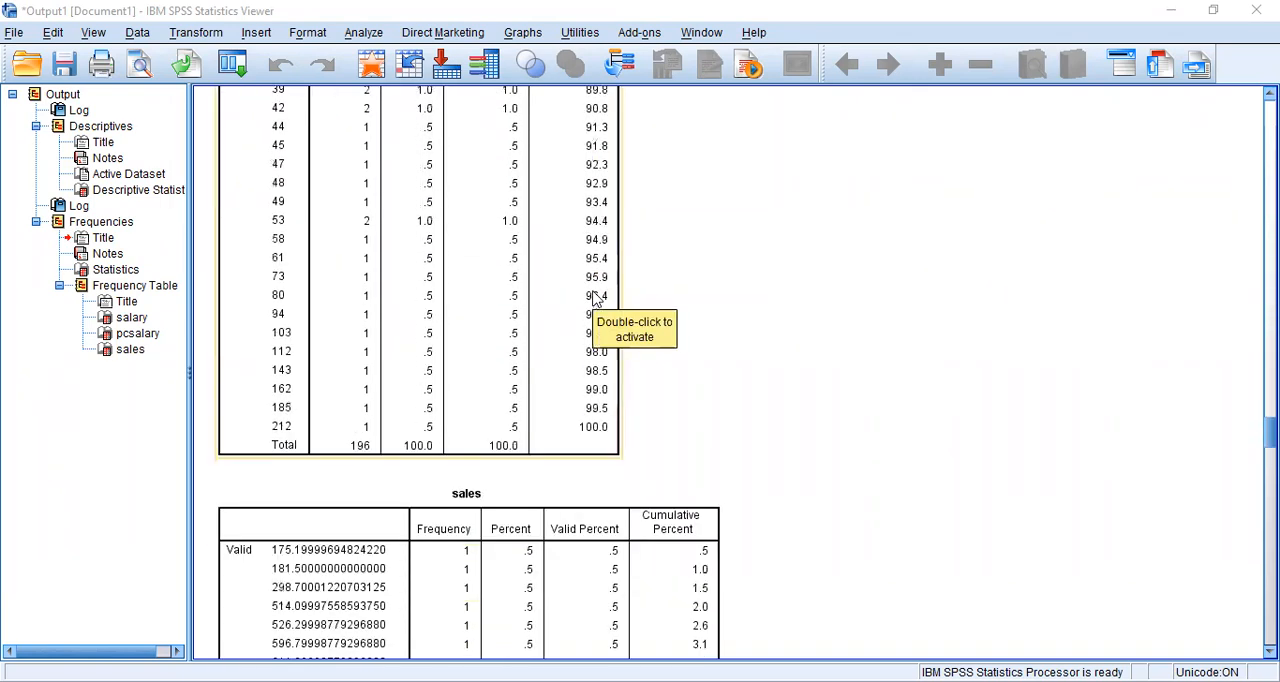
scroll(640, 240, "up", 20)
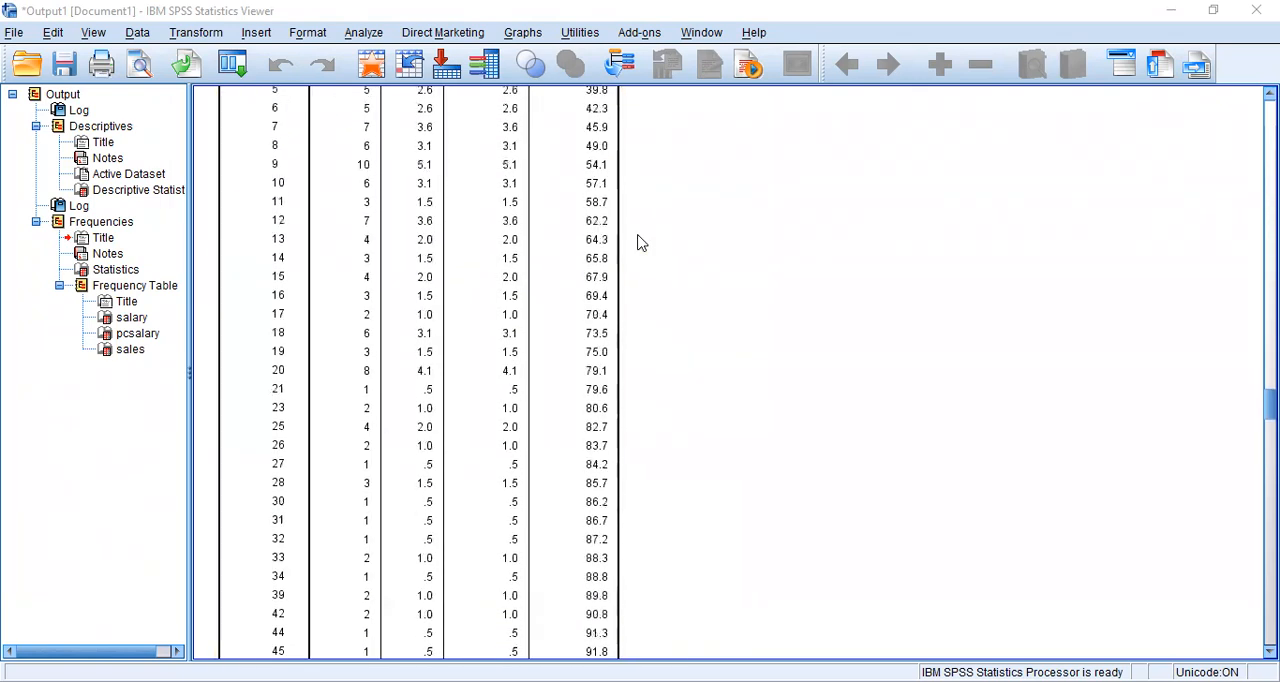
scroll(500, 450, "up", 20)
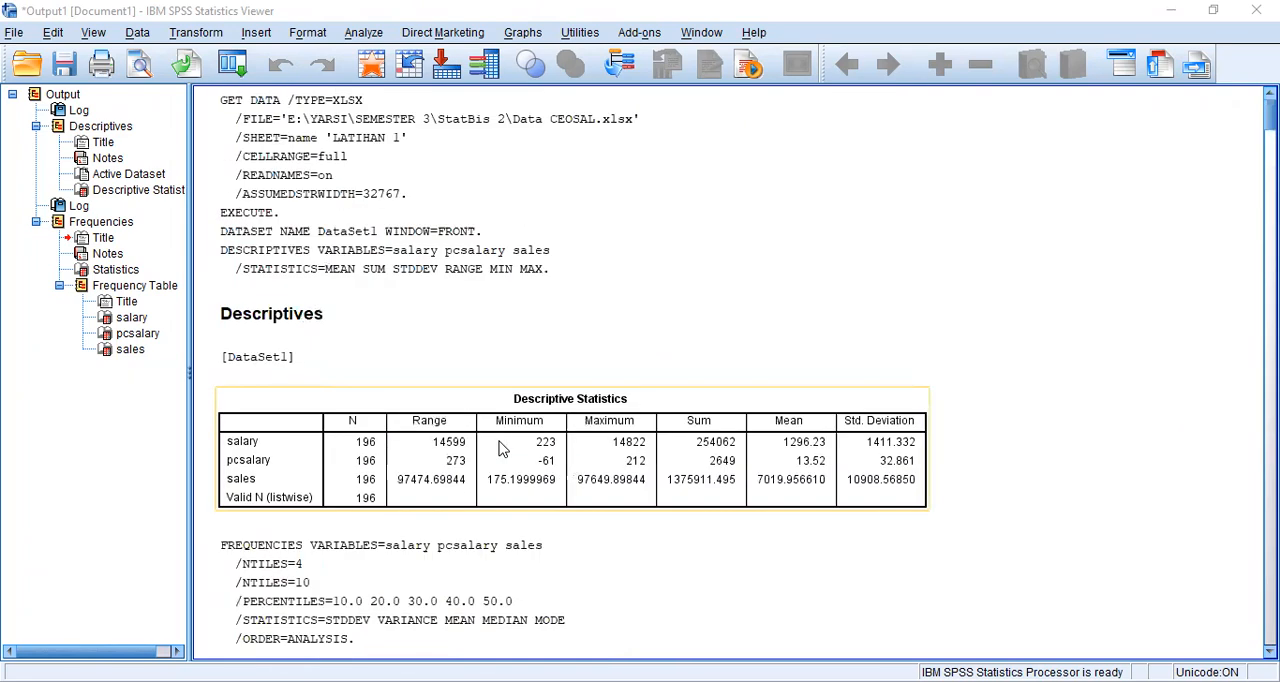
- Examine the Frequencies Statistics table and the frequency tables for salary, pcsalary and sales
scroll(502, 449, "down", 5)
scroll(500, 448, "down", 5)
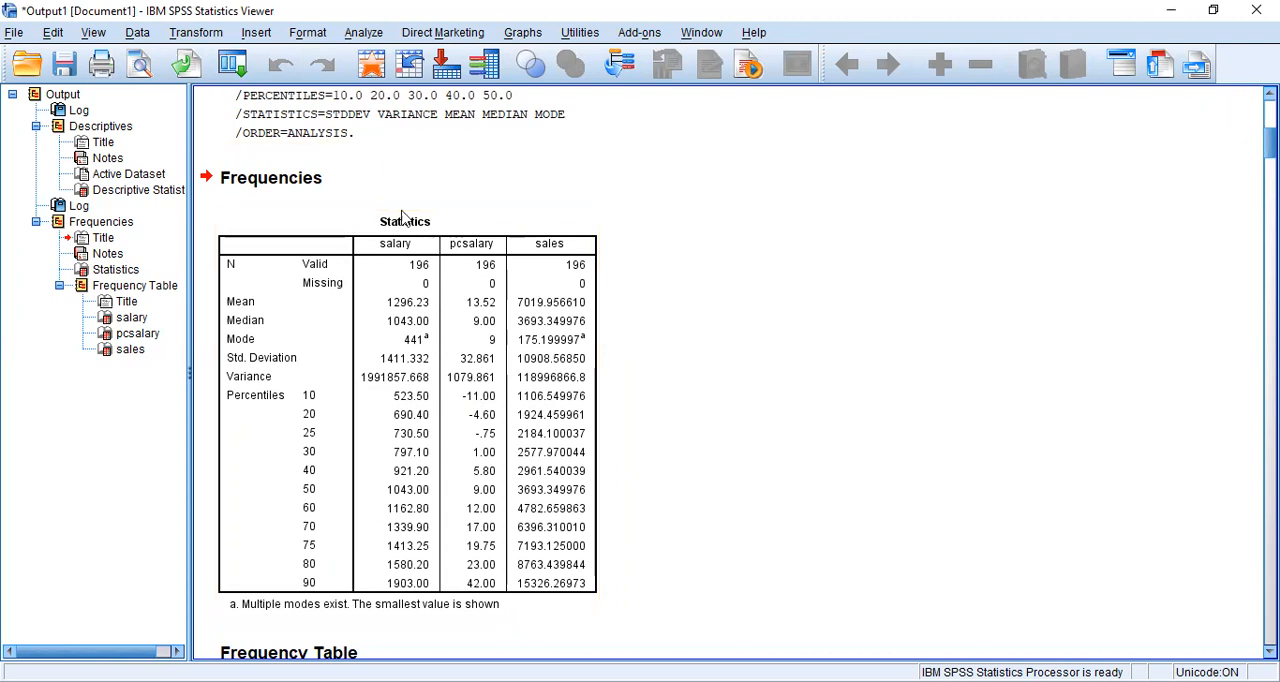
left_click(498, 258)
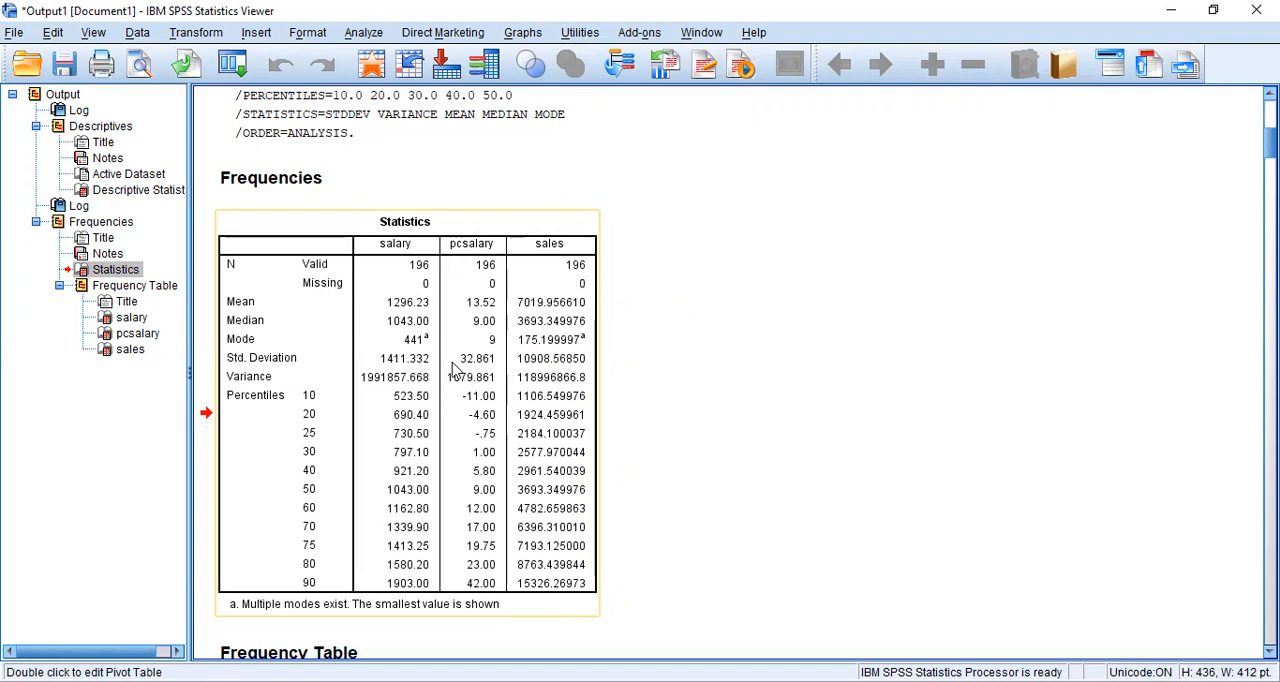
scroll(656, 322, "down", 8)
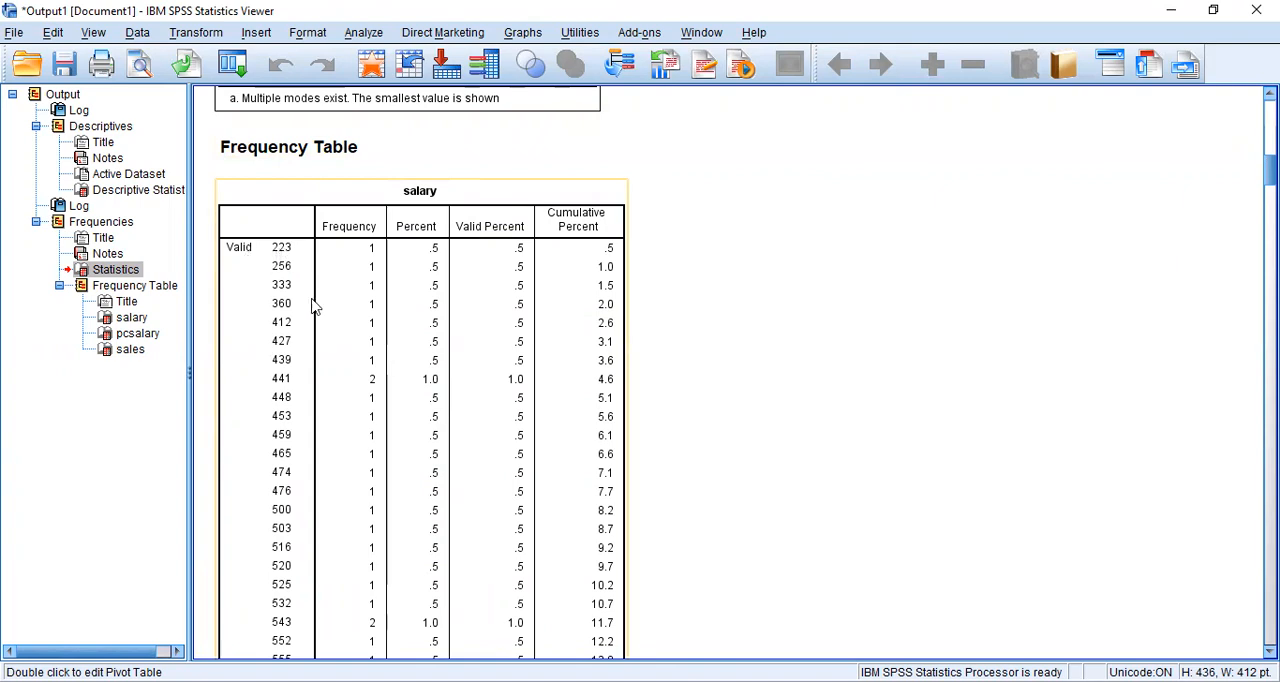
scroll(316, 338, "down", 10)
scroll(318, 338, "up", 14)
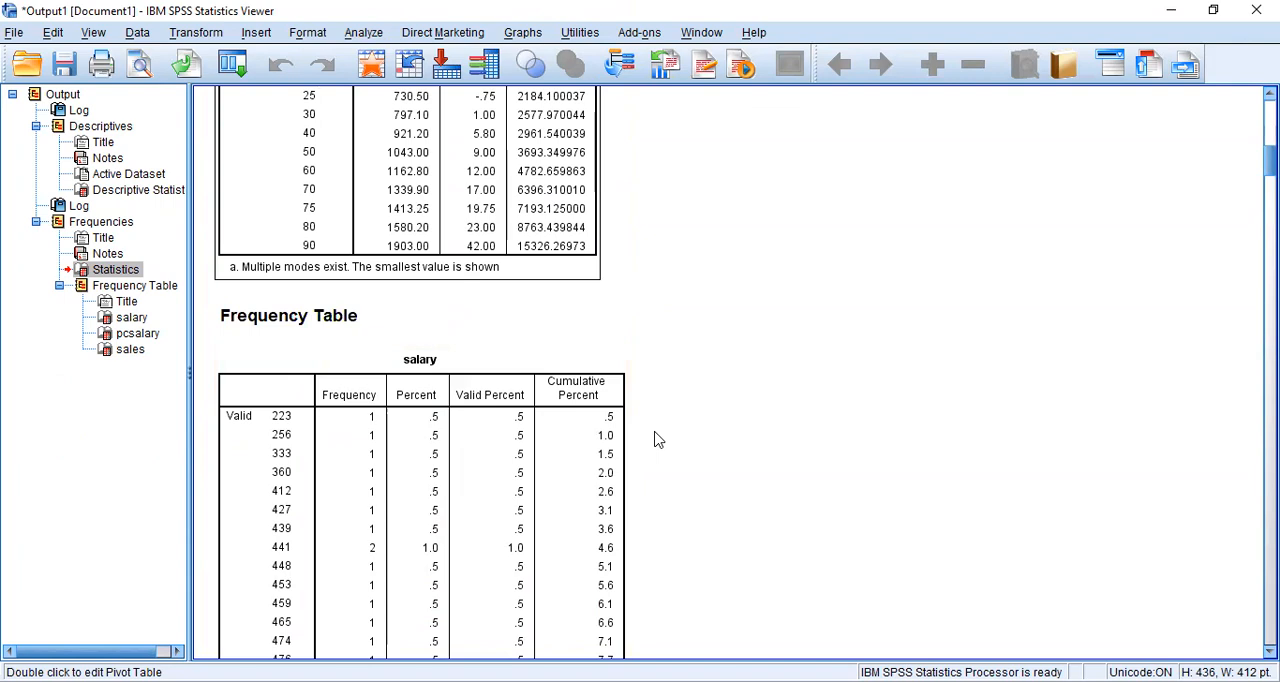
scroll(655, 437, "down", 10)
scroll(657, 439, "down", 20)
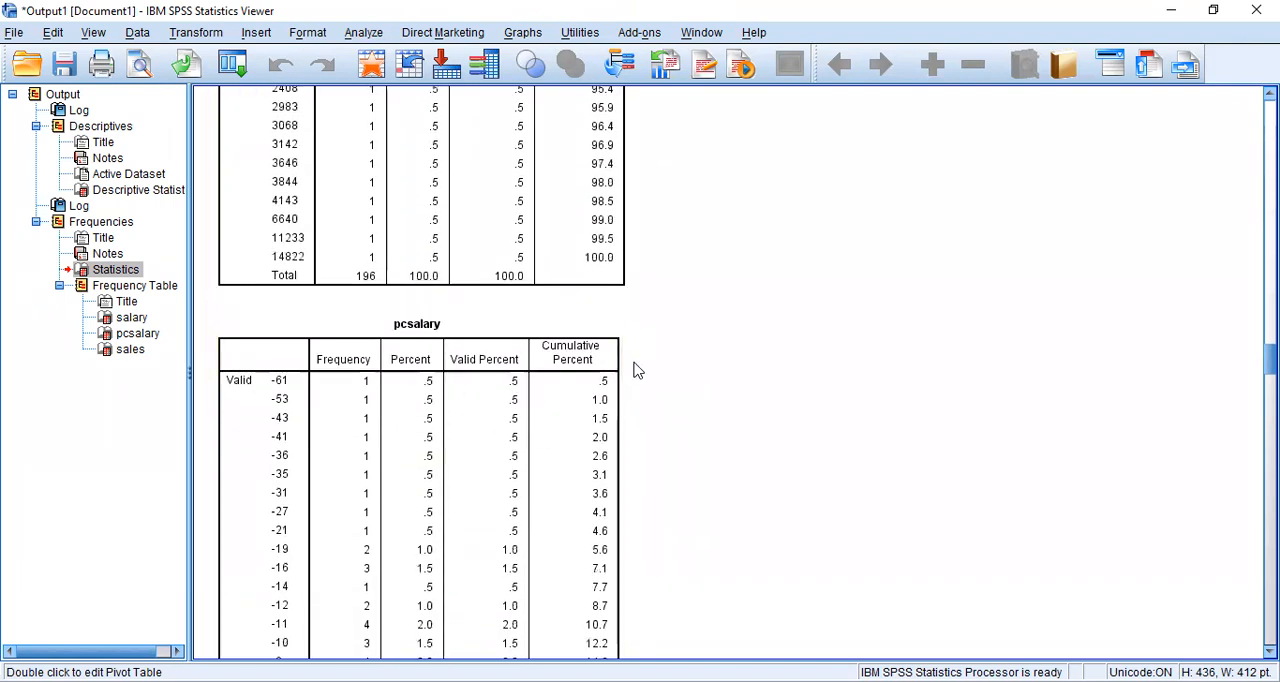
scroll(690, 359, "down", 15)
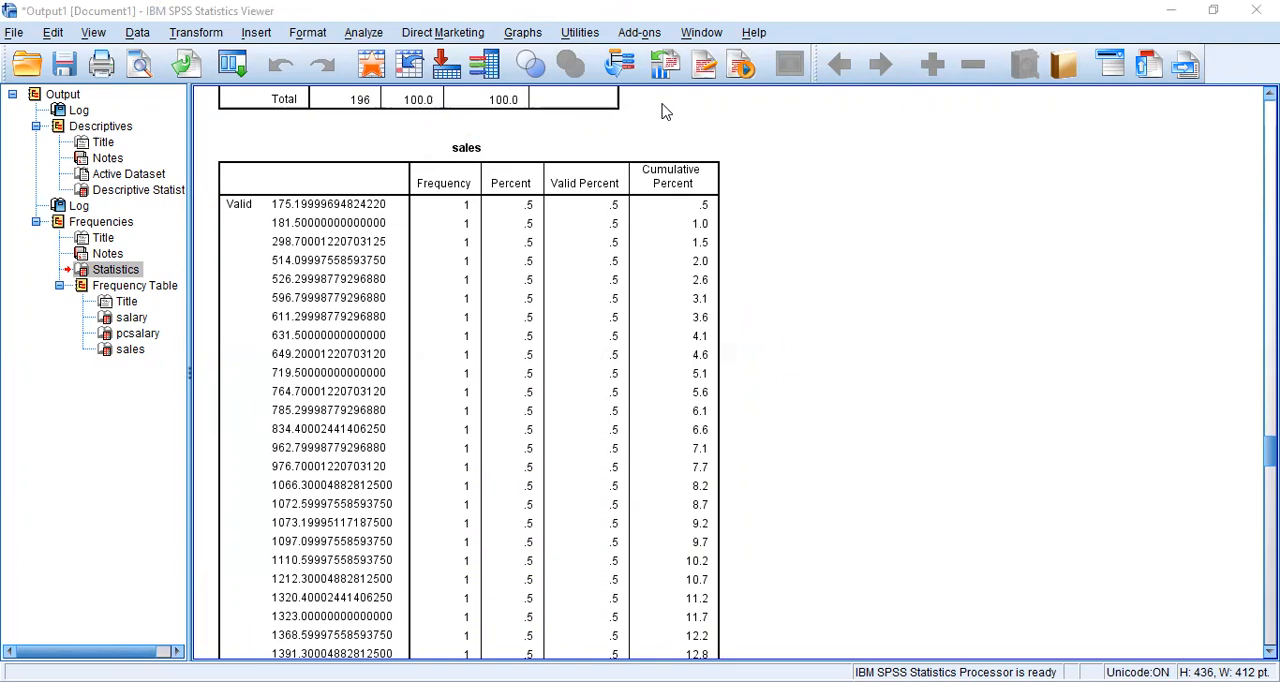
- Switch to the exam PDF and read Soal 2, including the One Sample T-Test instructions and hypotheses in Soal a
key("alt+Tab")
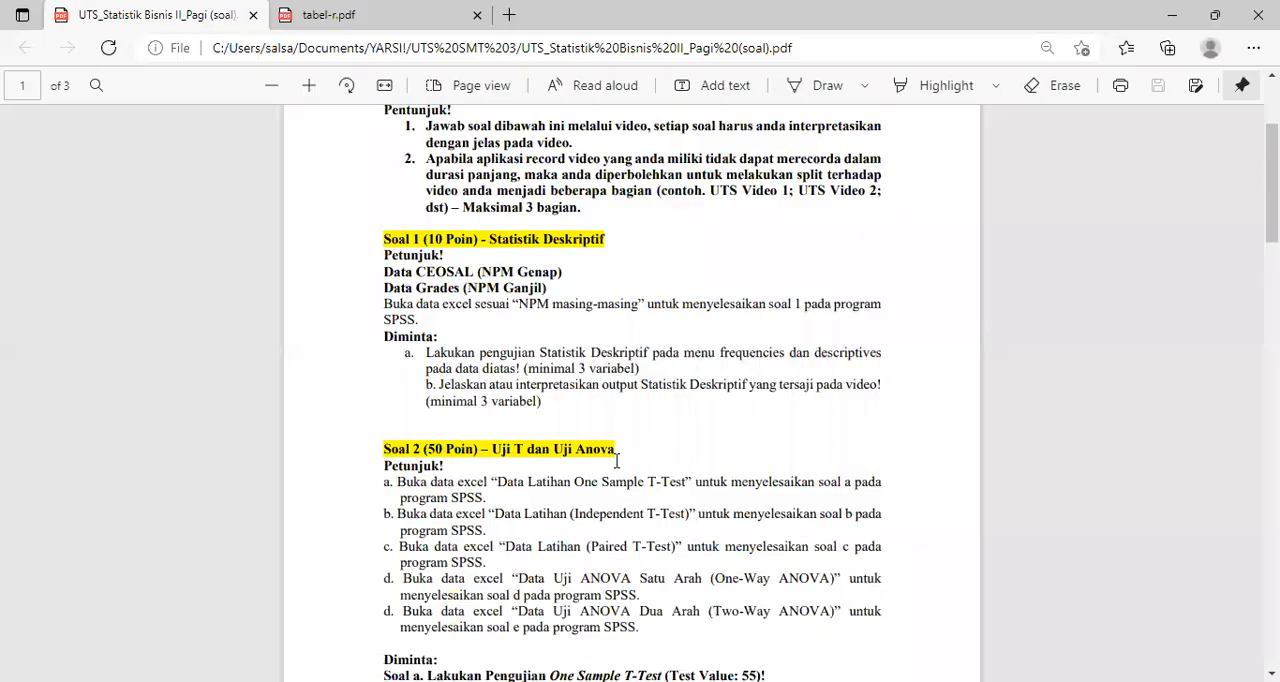
scroll(617, 460, "down", 2)
scroll(617, 460, "down", 2)
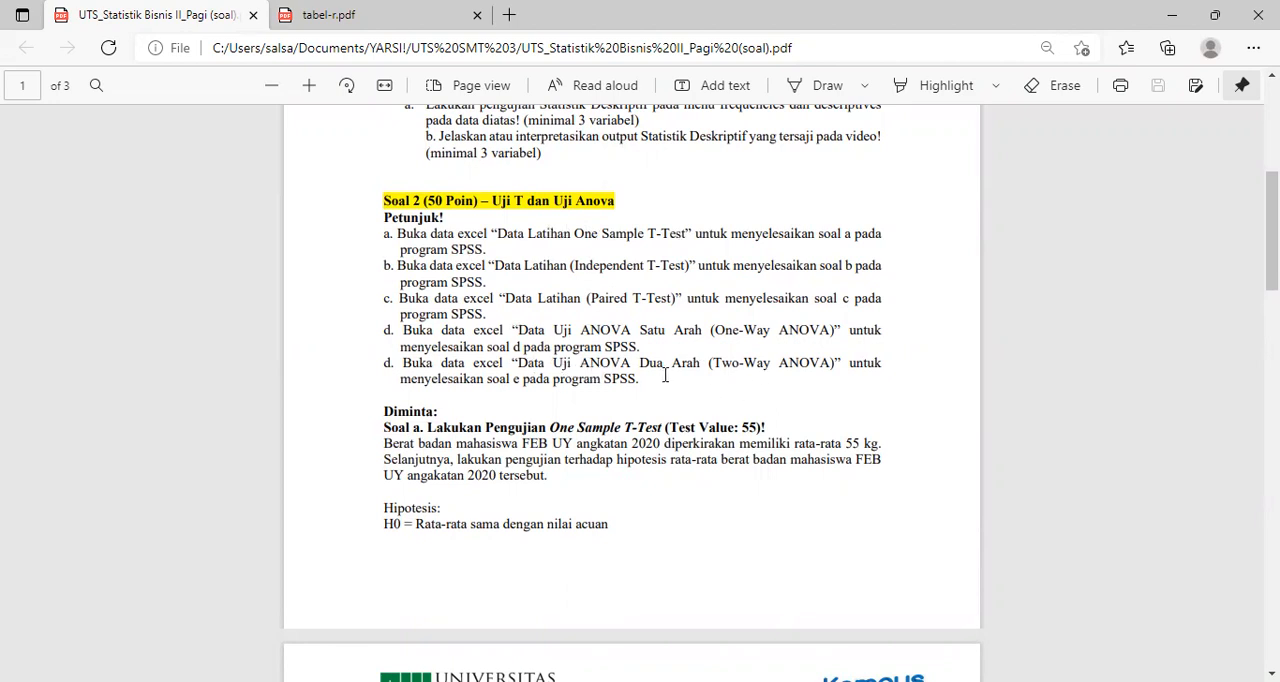
scroll(610, 385, "down", 2)
scroll(609, 385, "down", 1)
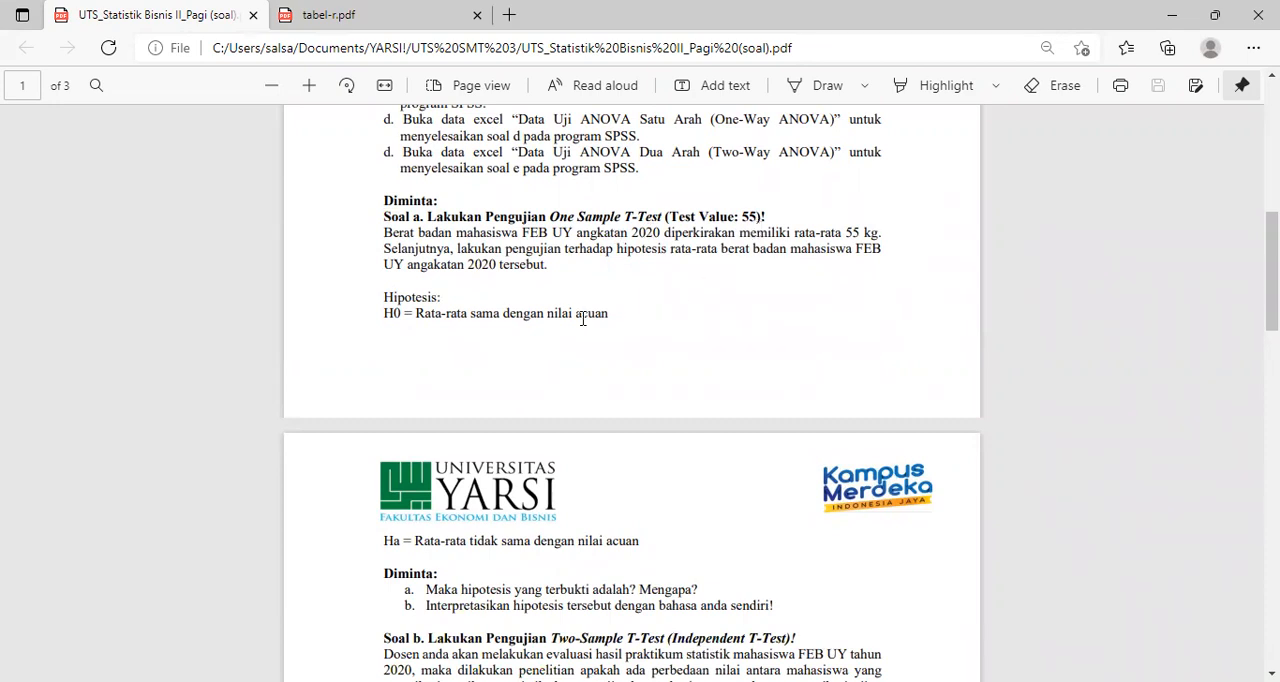
scroll(578, 320, "down", 1)
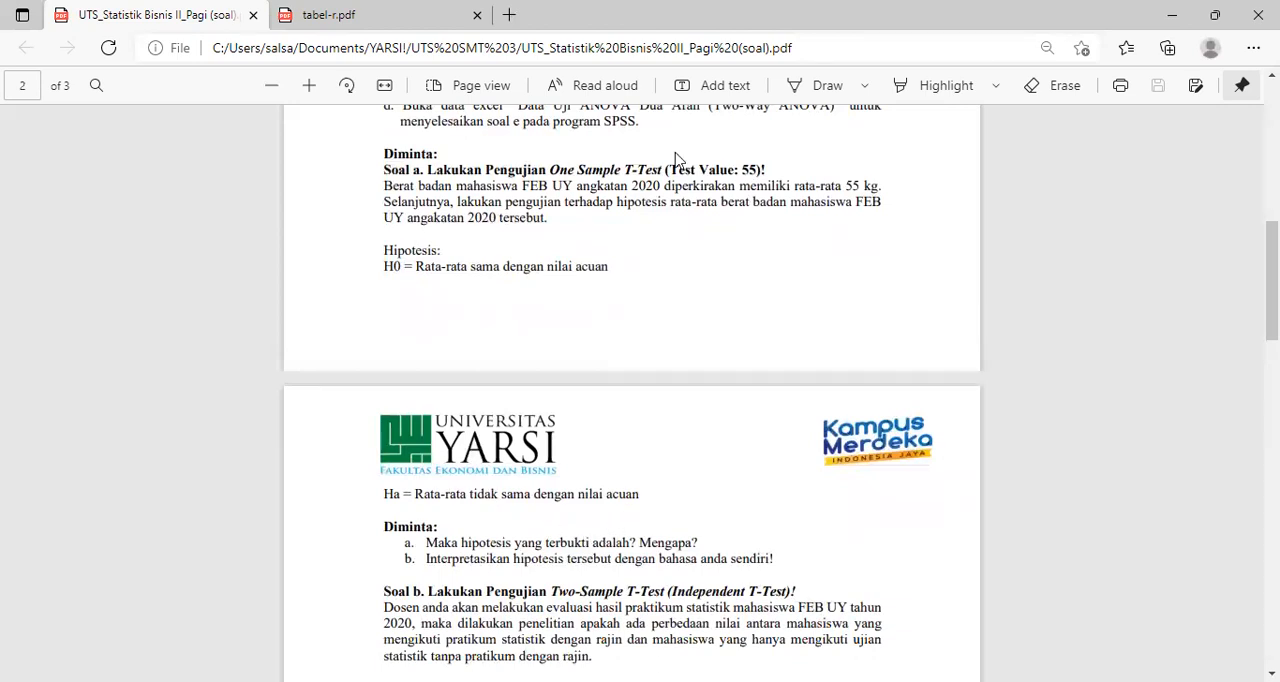
left_click(695, 68)
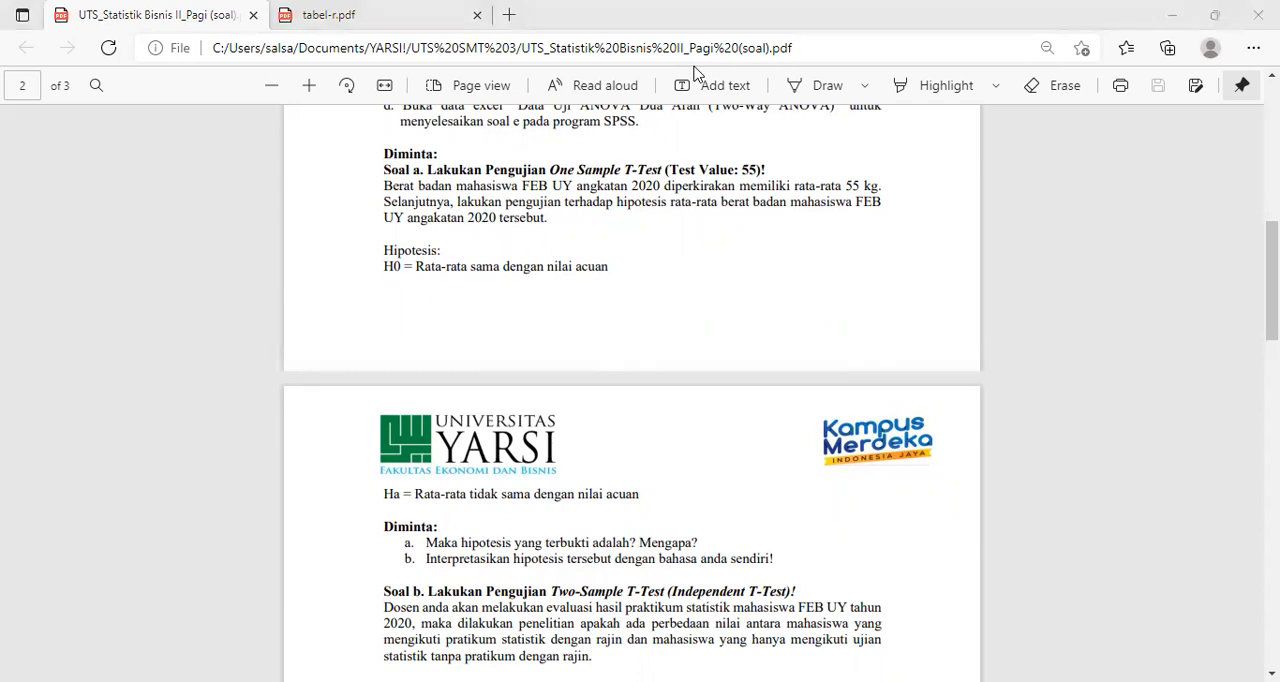
- Switch to SPSS and open the Excel file Data Latihan One Sample T-Test.xlsx, reading variable names from the first row
left_click(1014, 608)
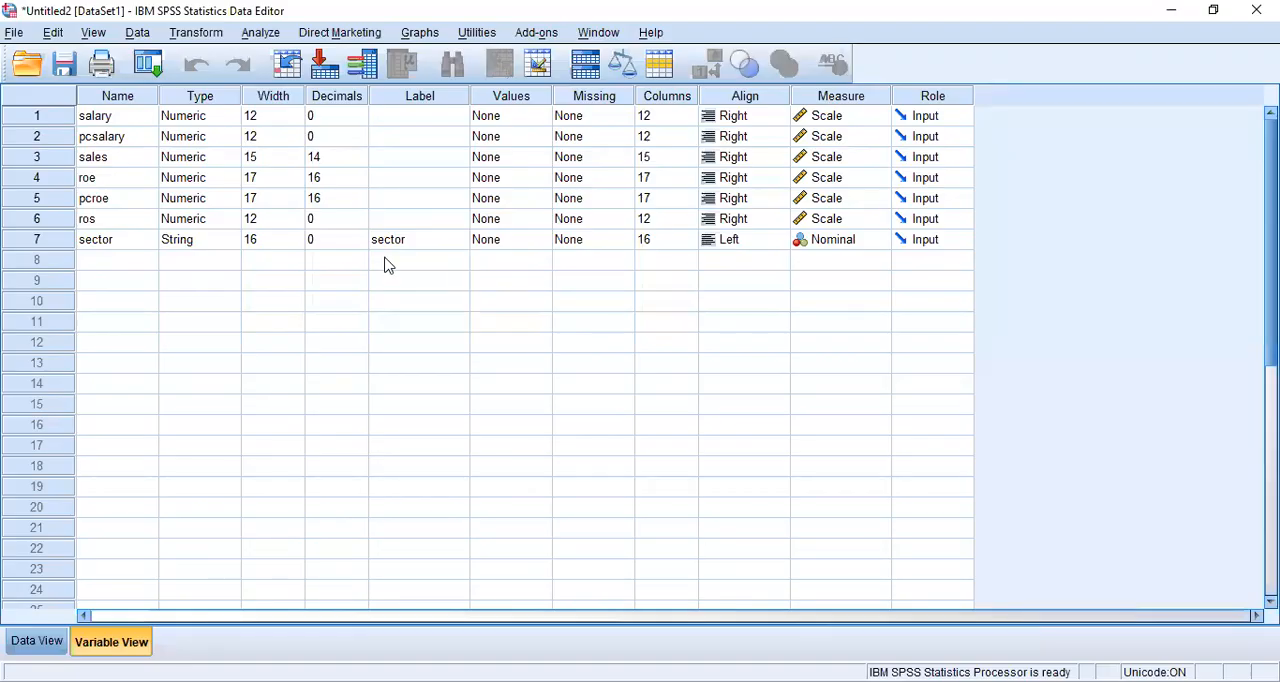
left_click(13, 33)
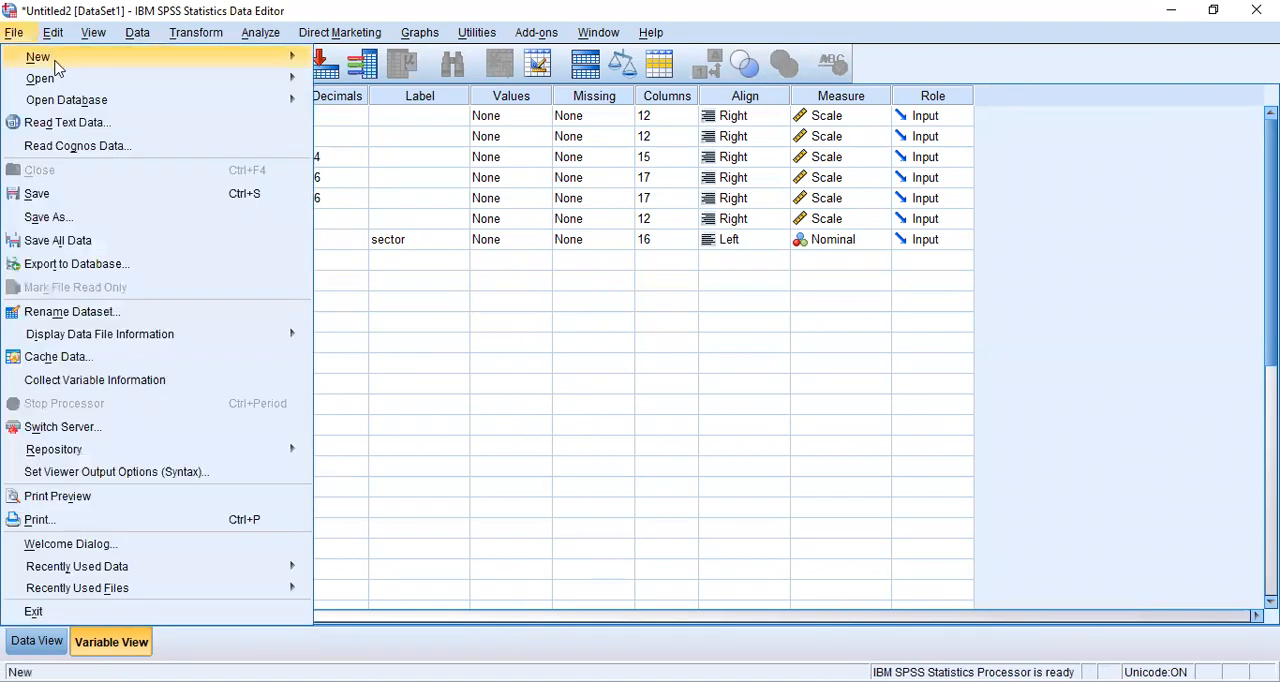
mouse_move(64, 86)
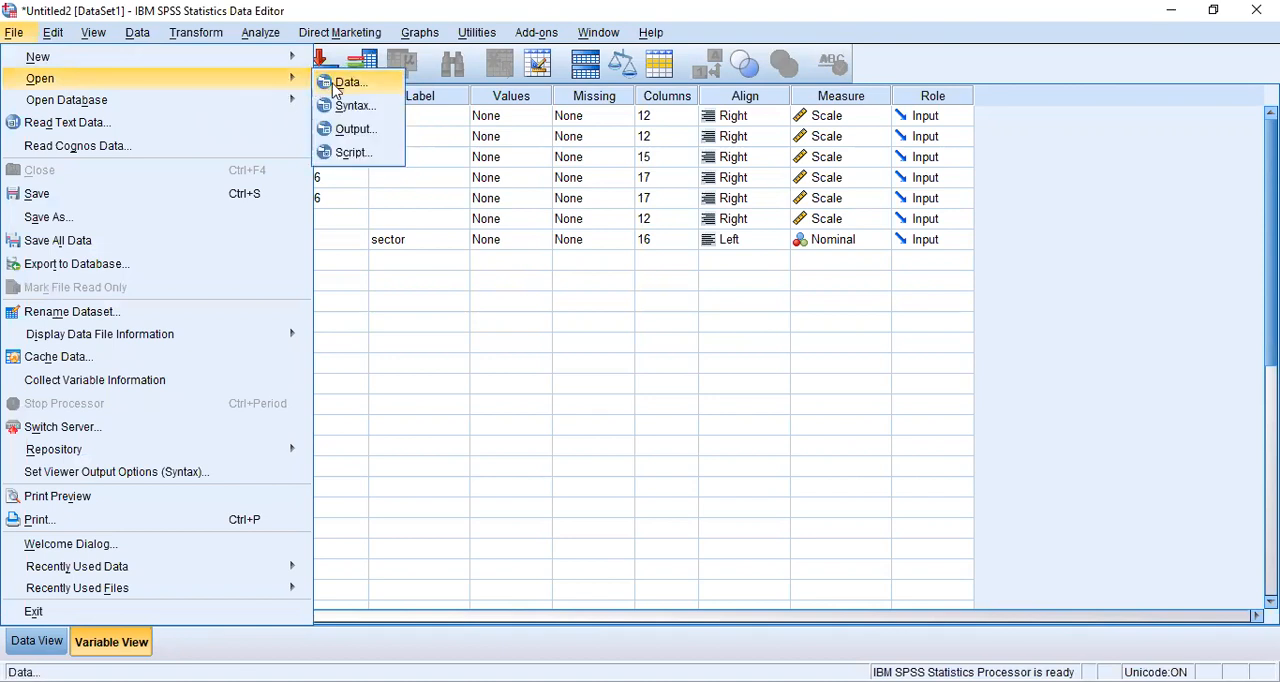
left_click(340, 84)
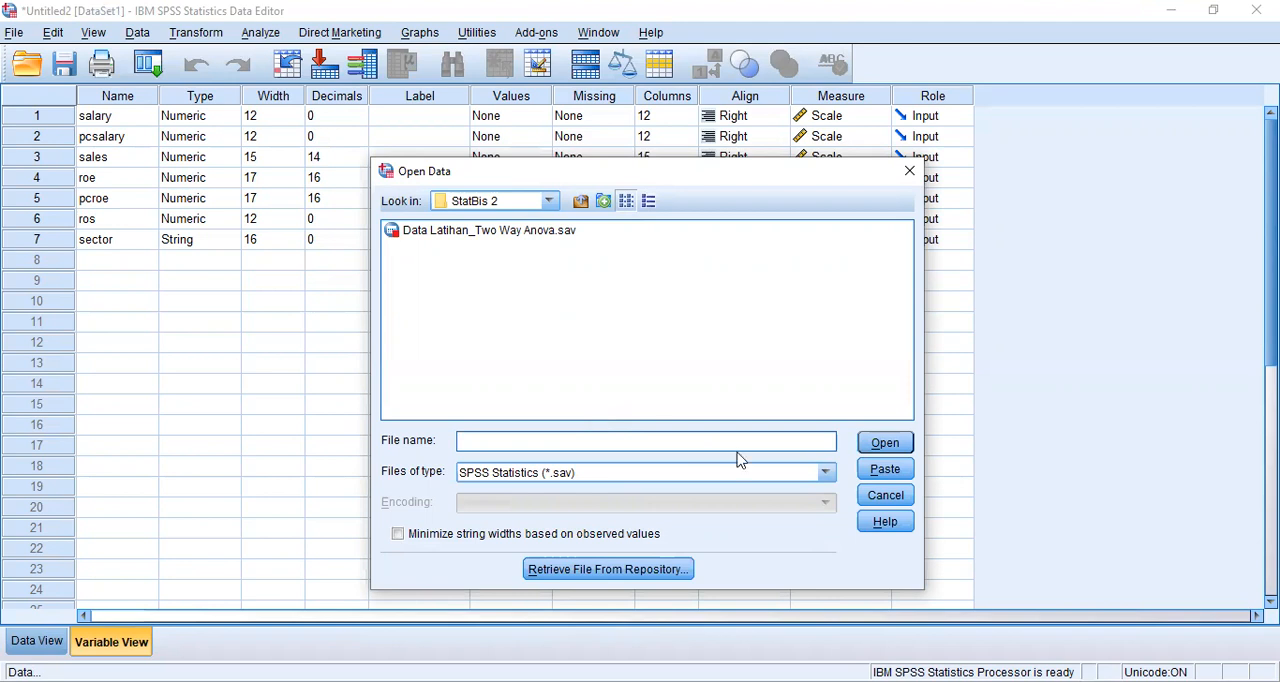
left_click(826, 473)
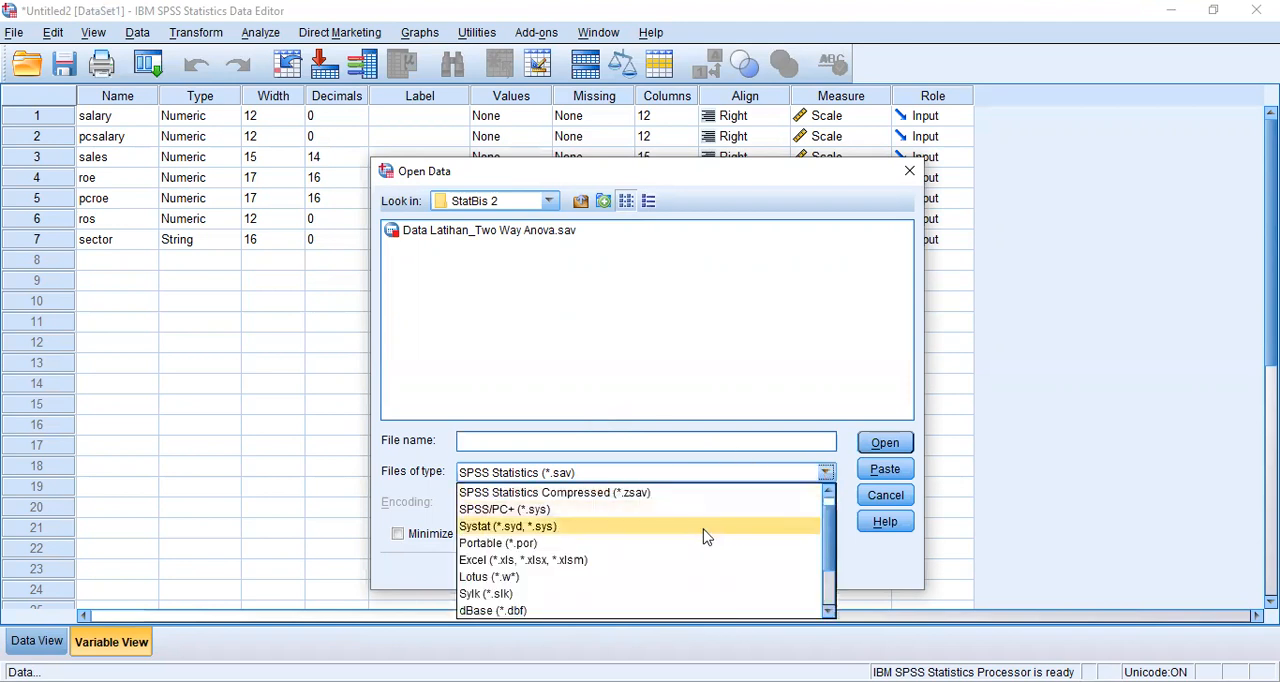
left_click(609, 561)
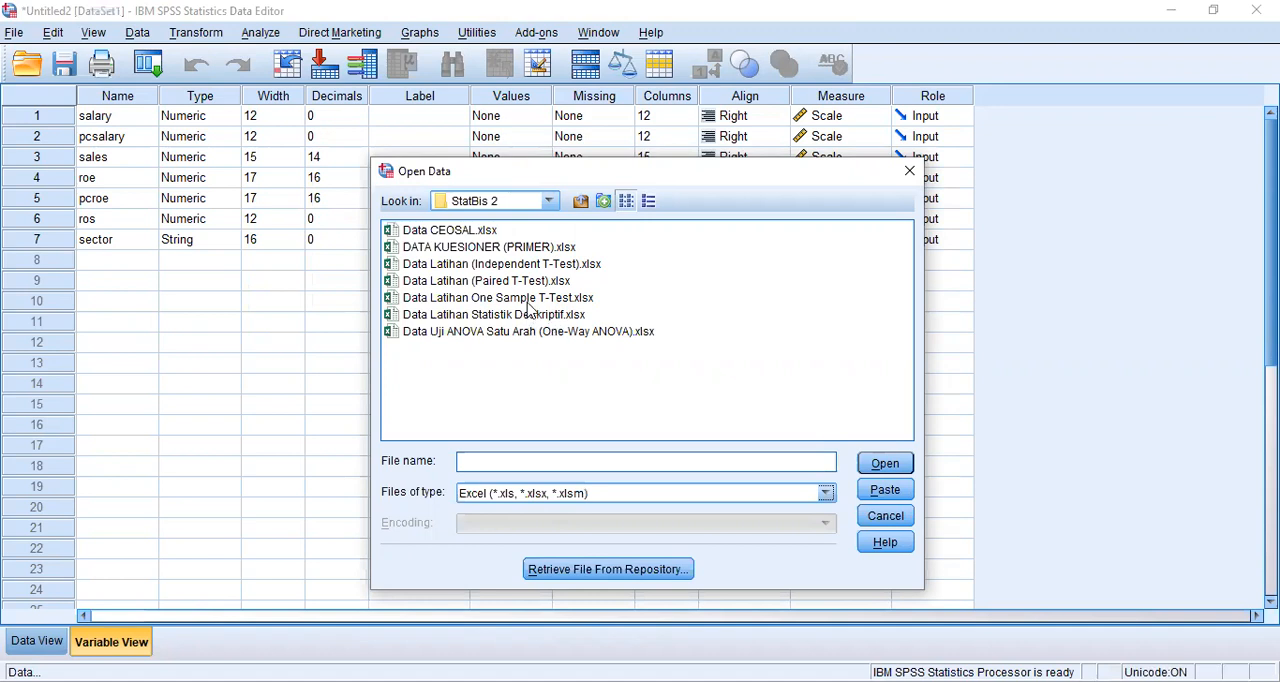
left_click(525, 300)
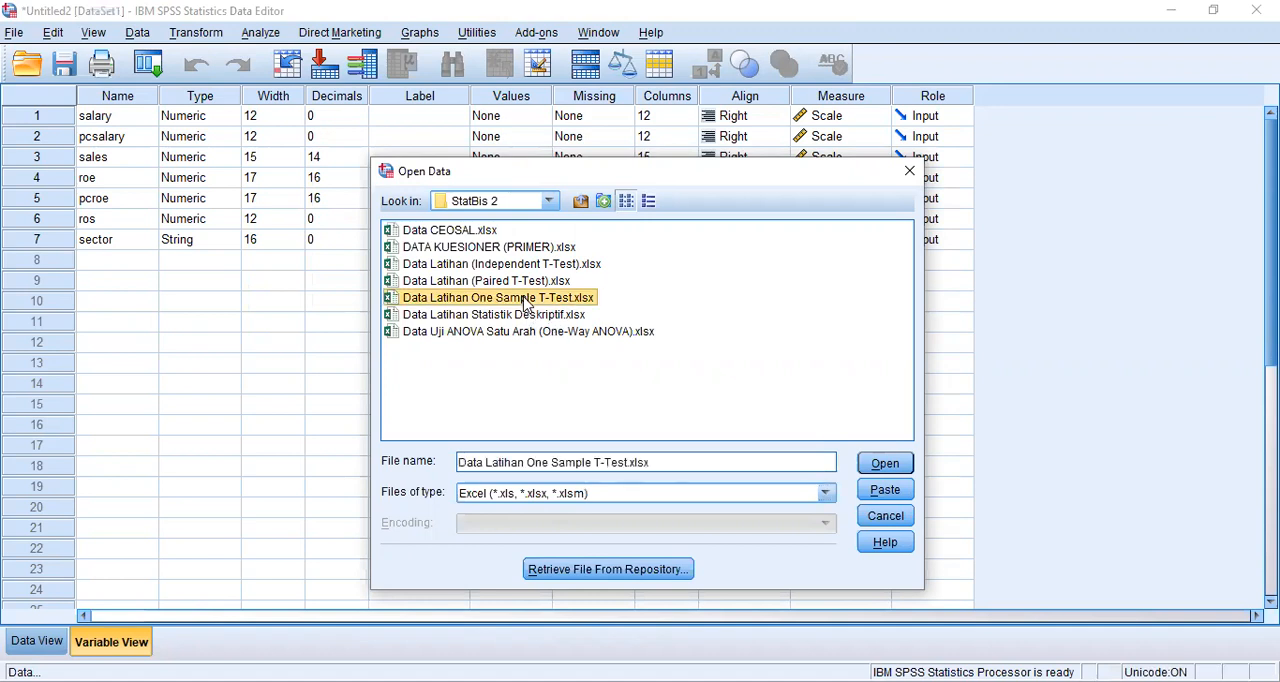
left_click(885, 466)
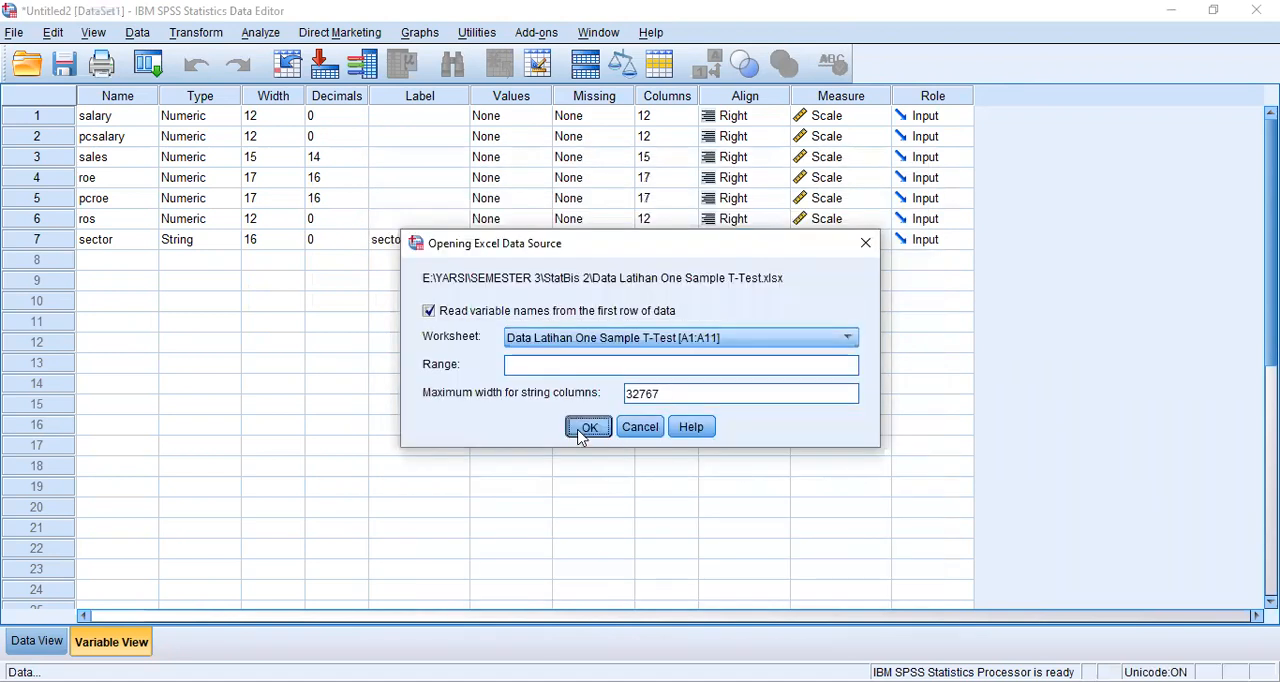
left_click(588, 427)
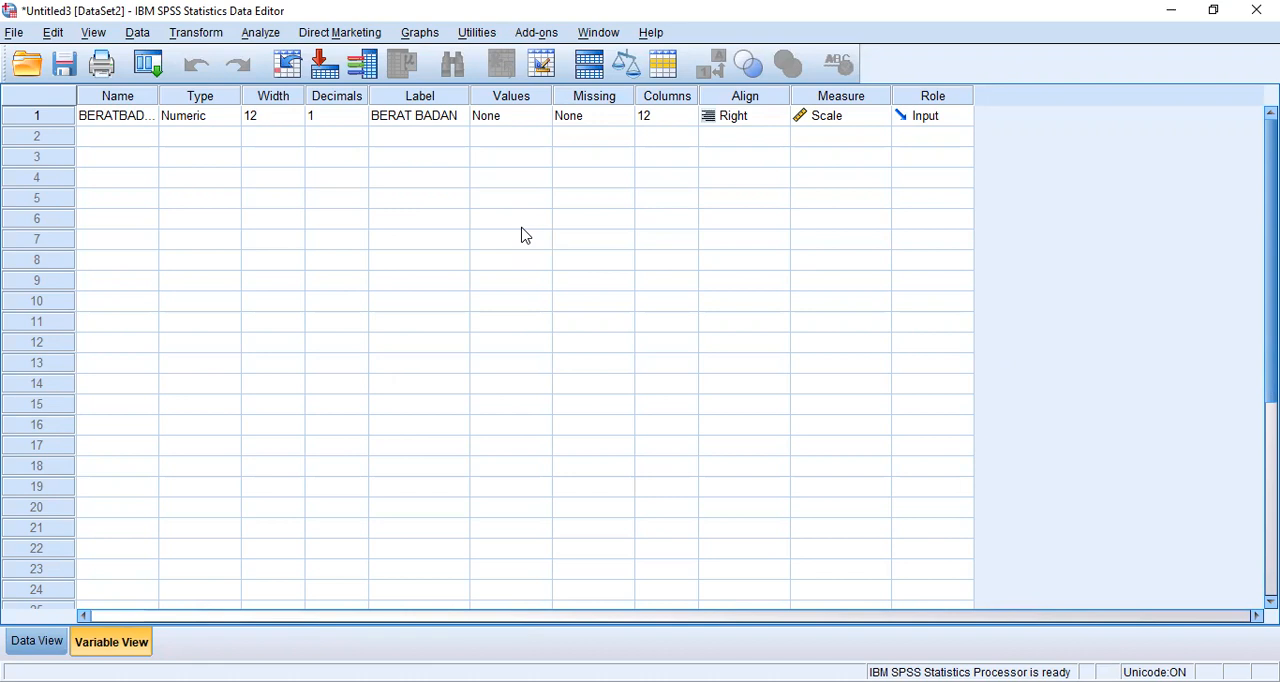
- Run a One-Sample T Test on BERAT BADAN with a test value of 55
left_click(255, 34)
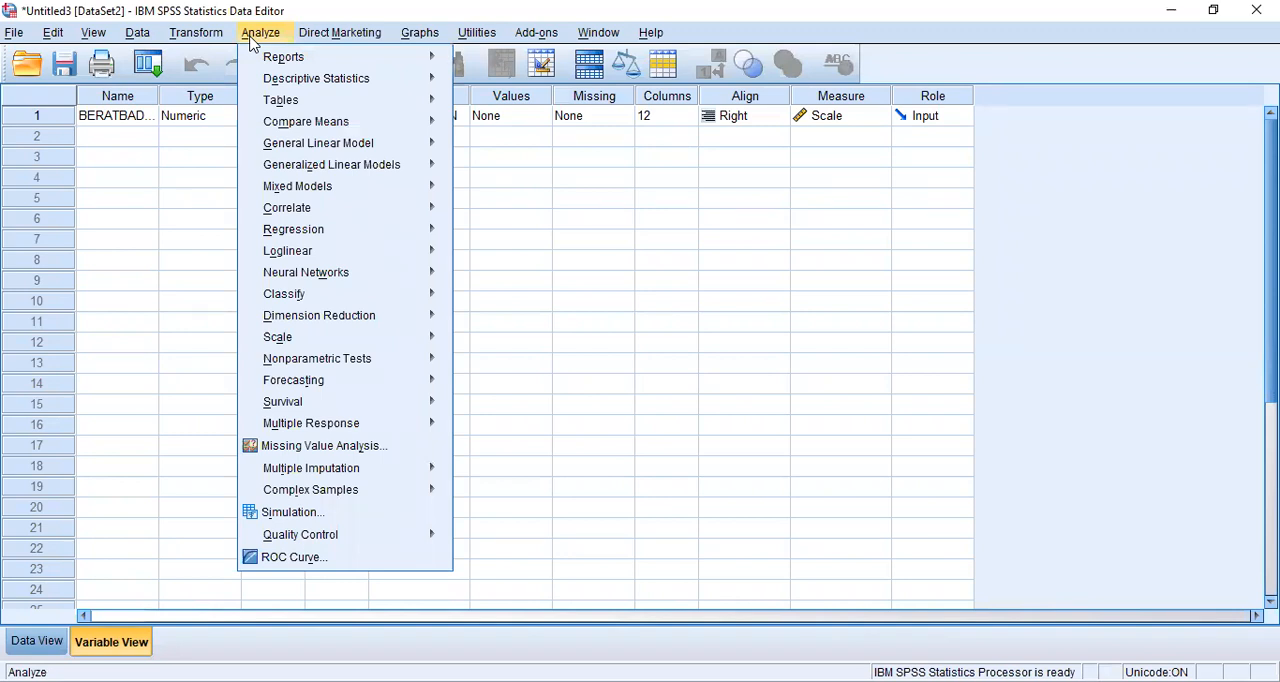
mouse_move(350, 124)
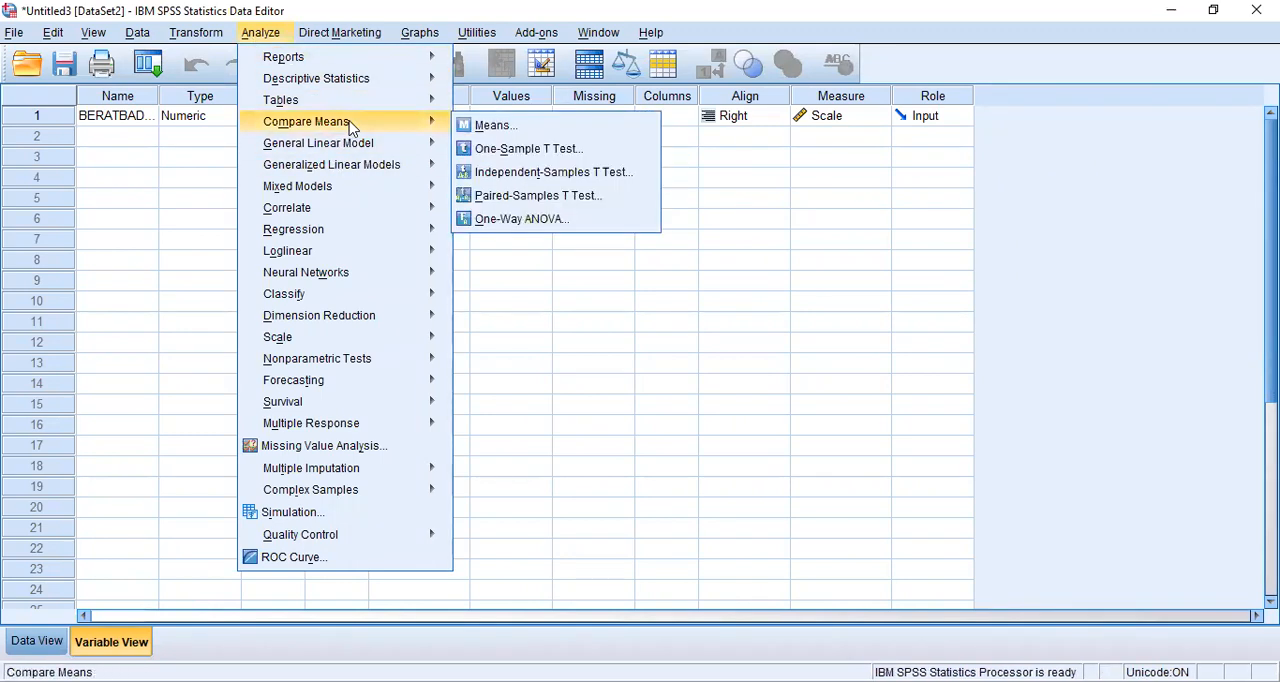
left_click(531, 150)
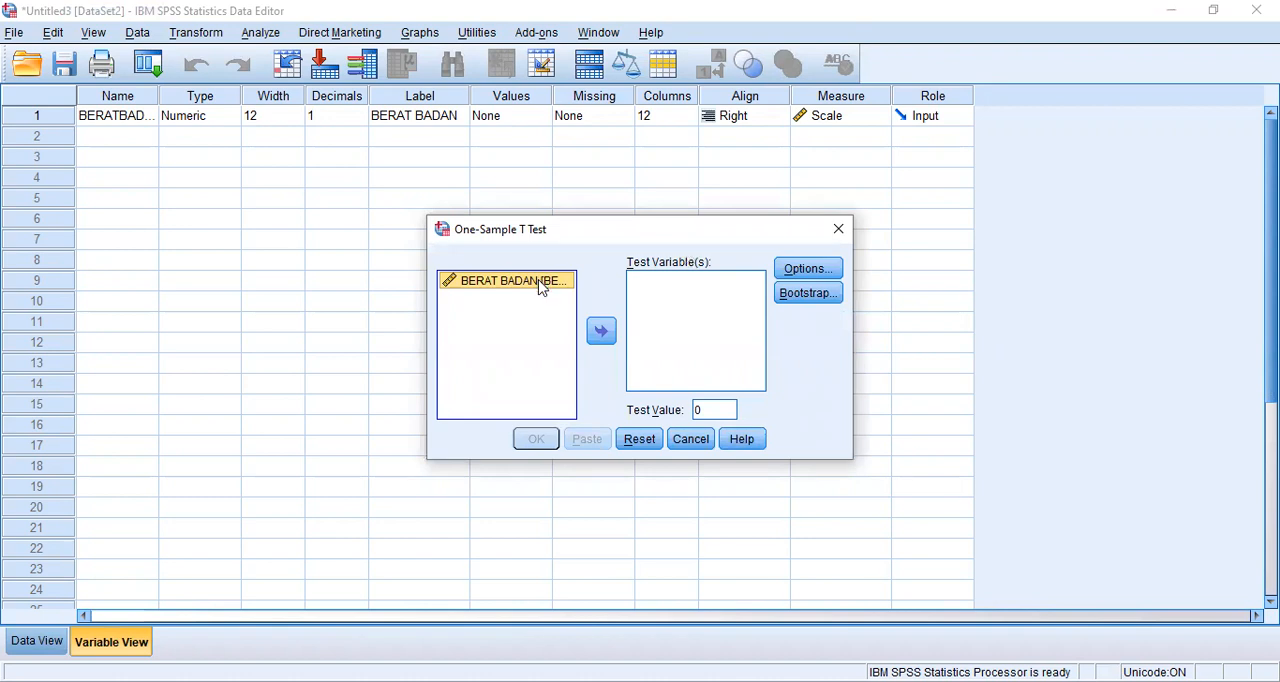
left_click(601, 332)
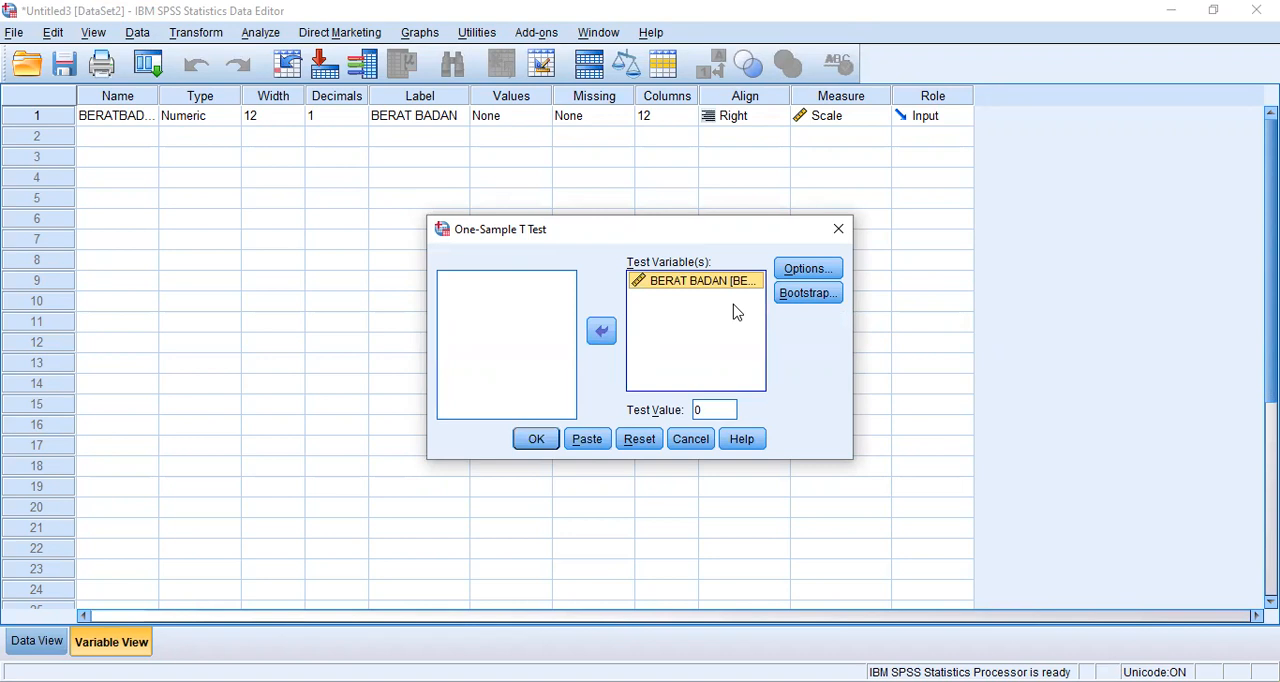
double_click(721, 409)
key("BackSpace")
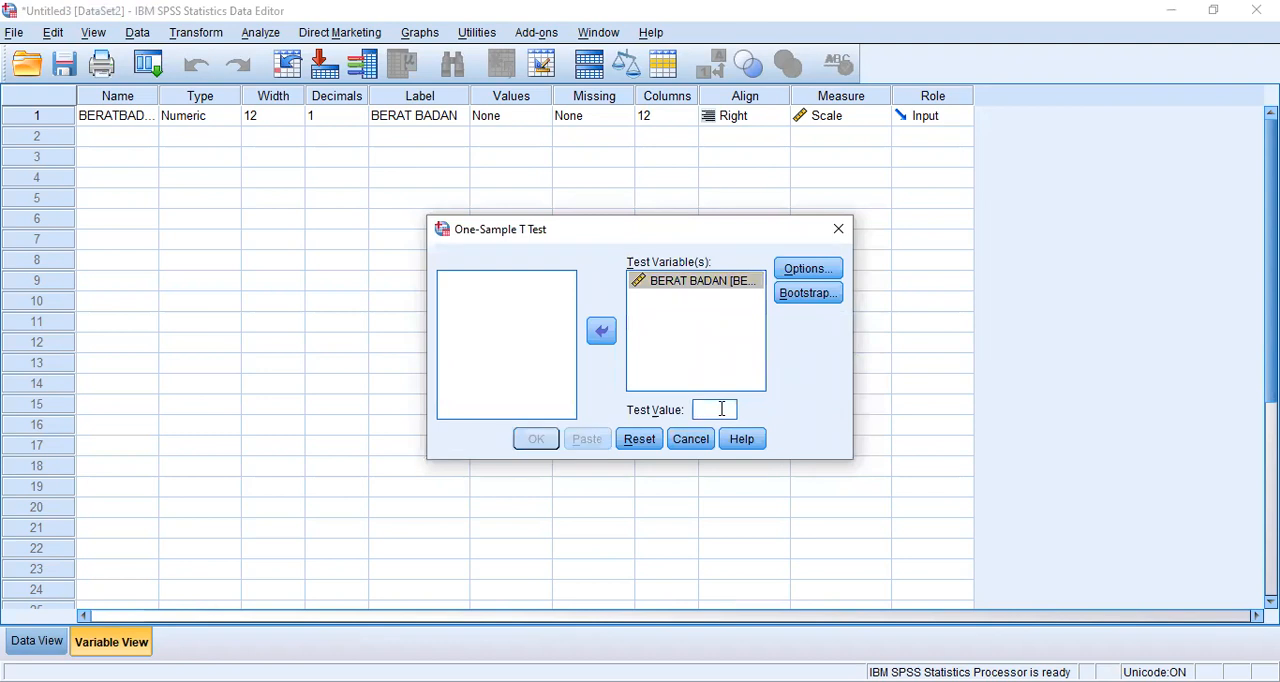
type("55")
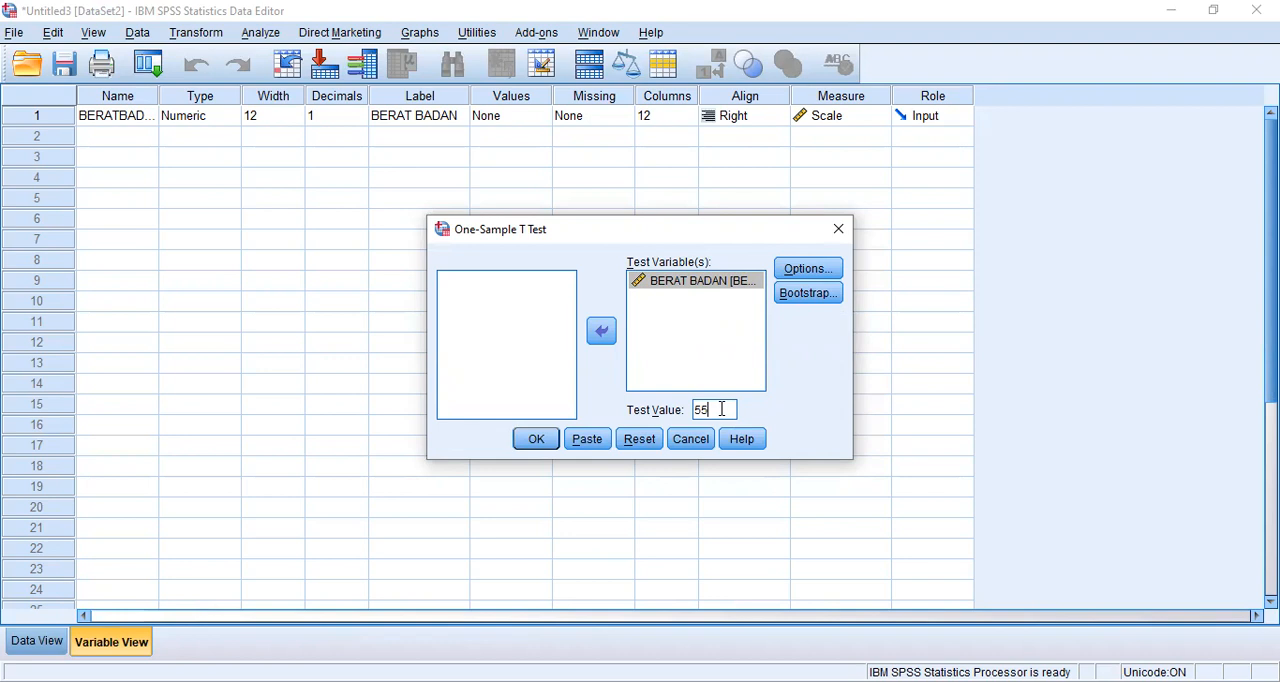
left_click(538, 445)
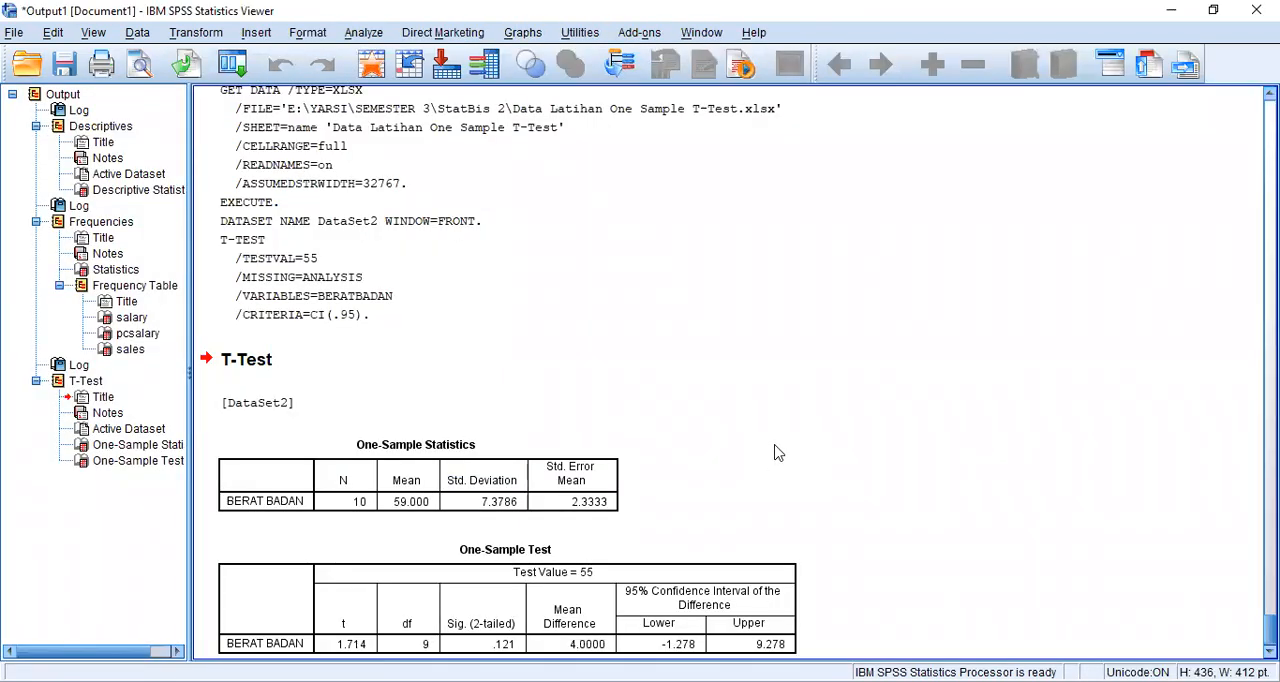
- Examine the One-Sample Statistics and One-Sample Test tables for BERAT BADAN, including the significance and mean difference
scroll(778, 452, "down", 1)
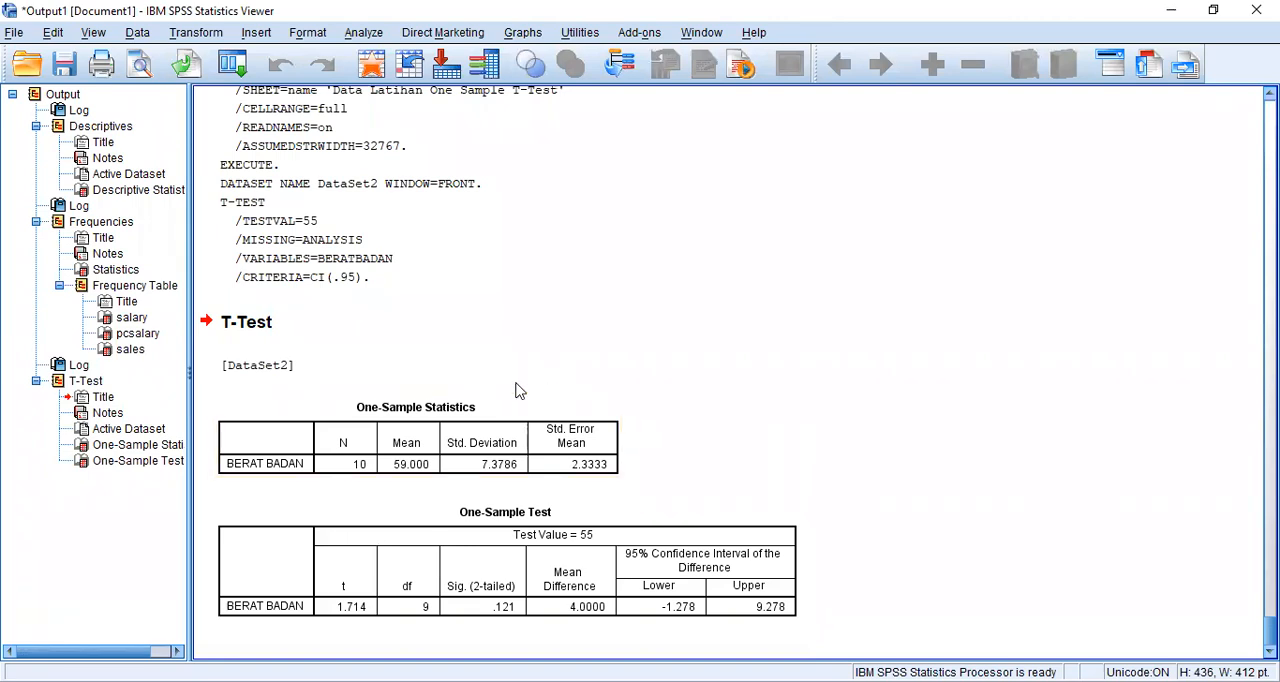
left_click(420, 404)
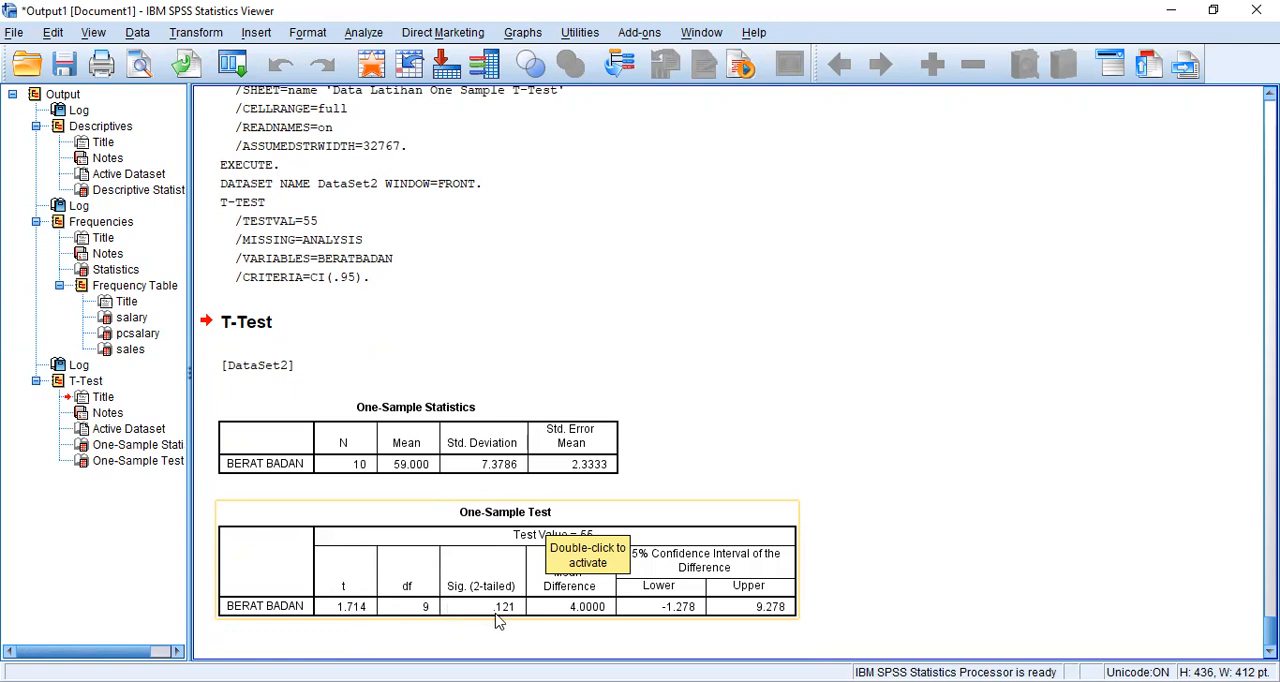
left_click(805, 459)
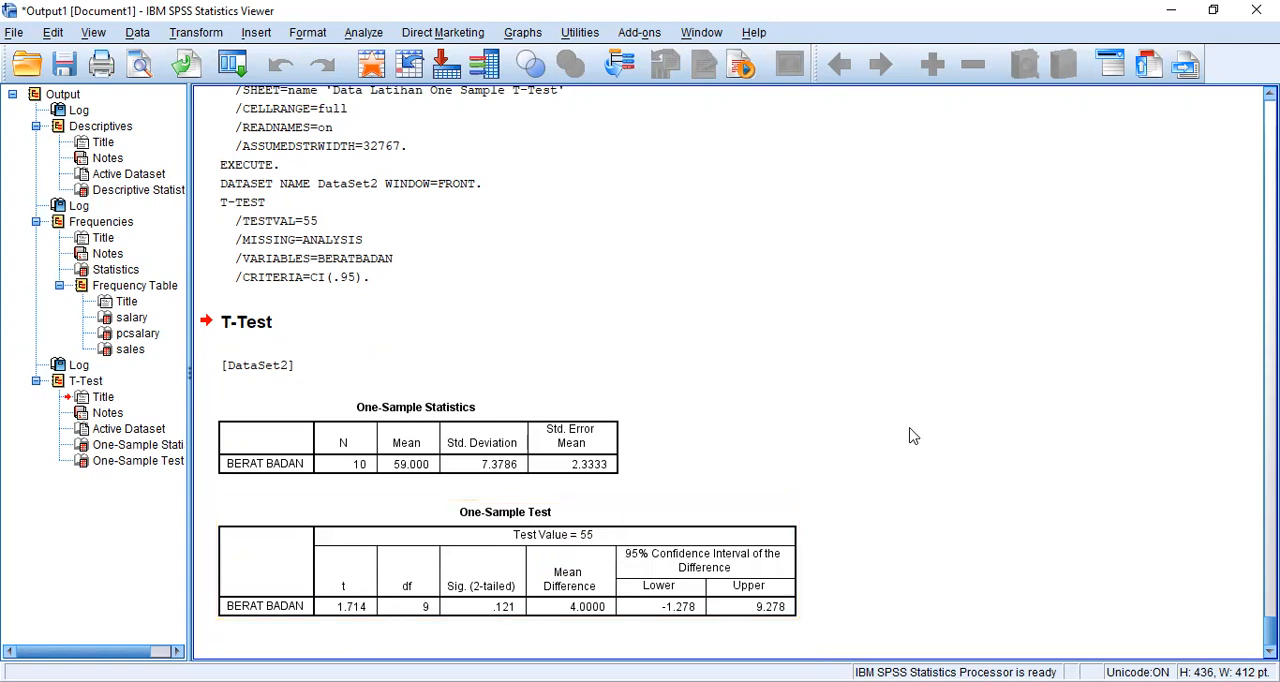
left_click(584, 624)
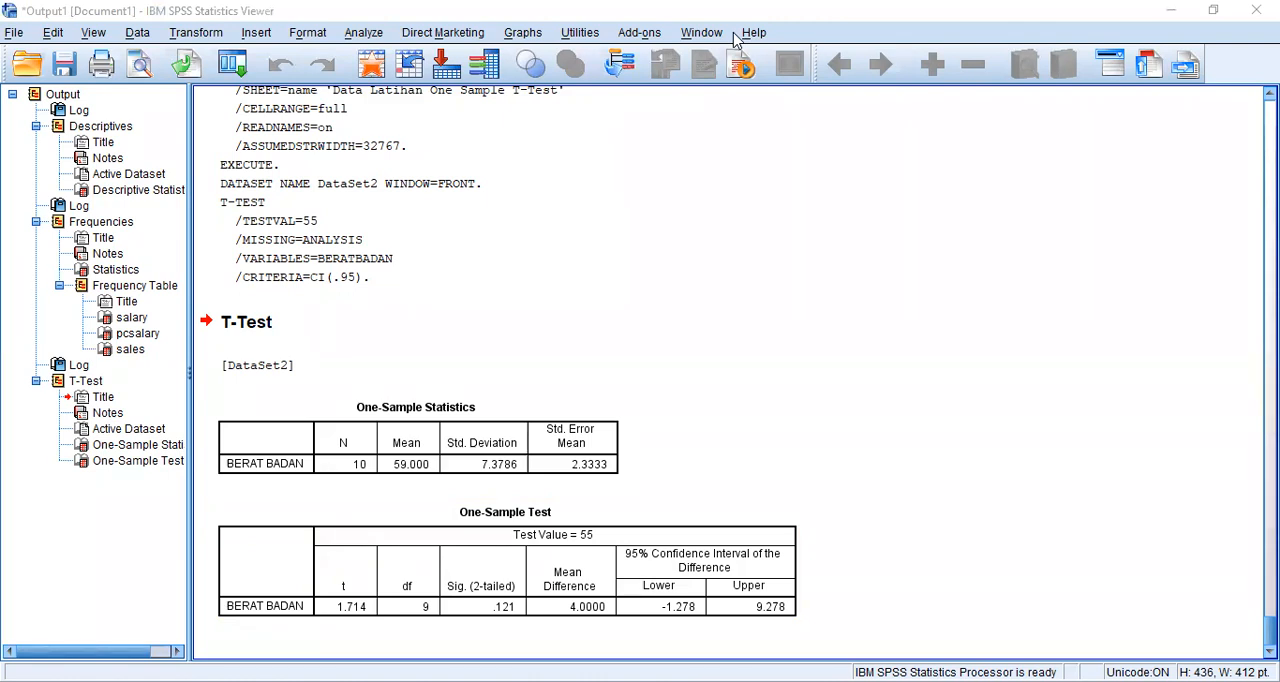
- Switch to the exam PDF and read the Soal a questions and the Independent T-Test instructions and hypotheses in Soal b
key("alt+Tab")
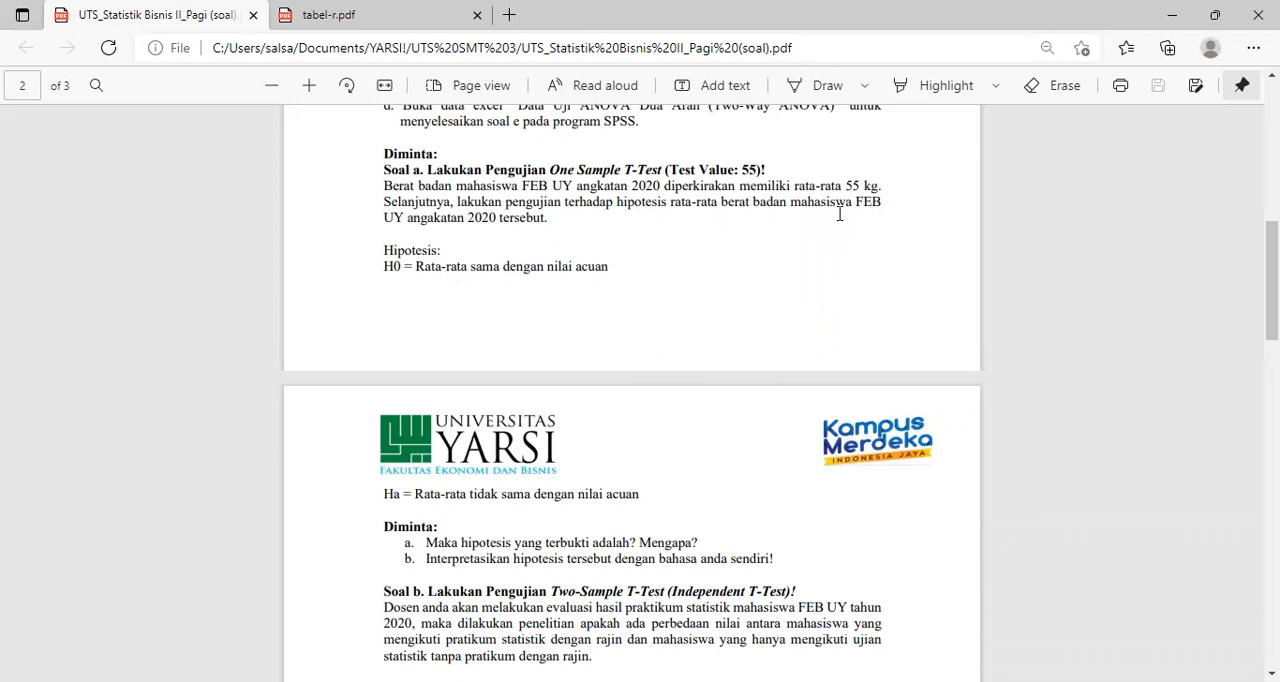
scroll(737, 451, "down", 3)
scroll(737, 454, "down", 2)
scroll(737, 454, "up", 1)
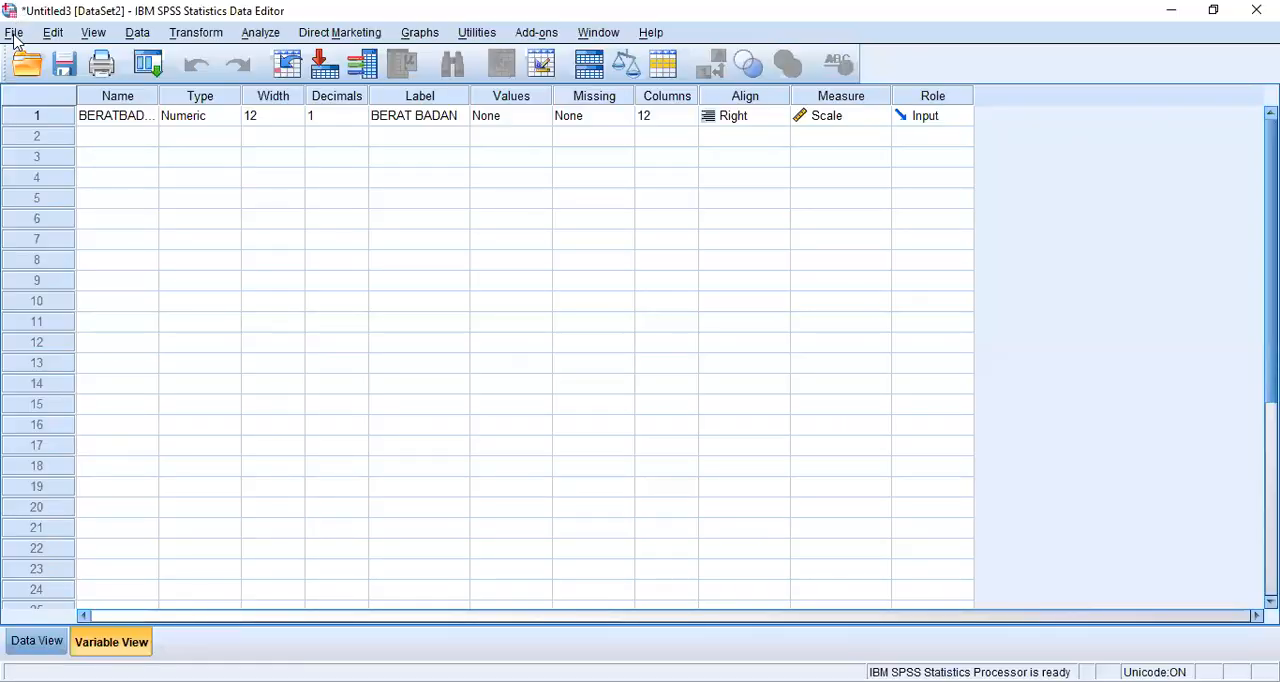
- Return to SPSS and open the Excel file Data Latihan (Independent T-Test).xlsx as a new dataset
left_click(14, 32)
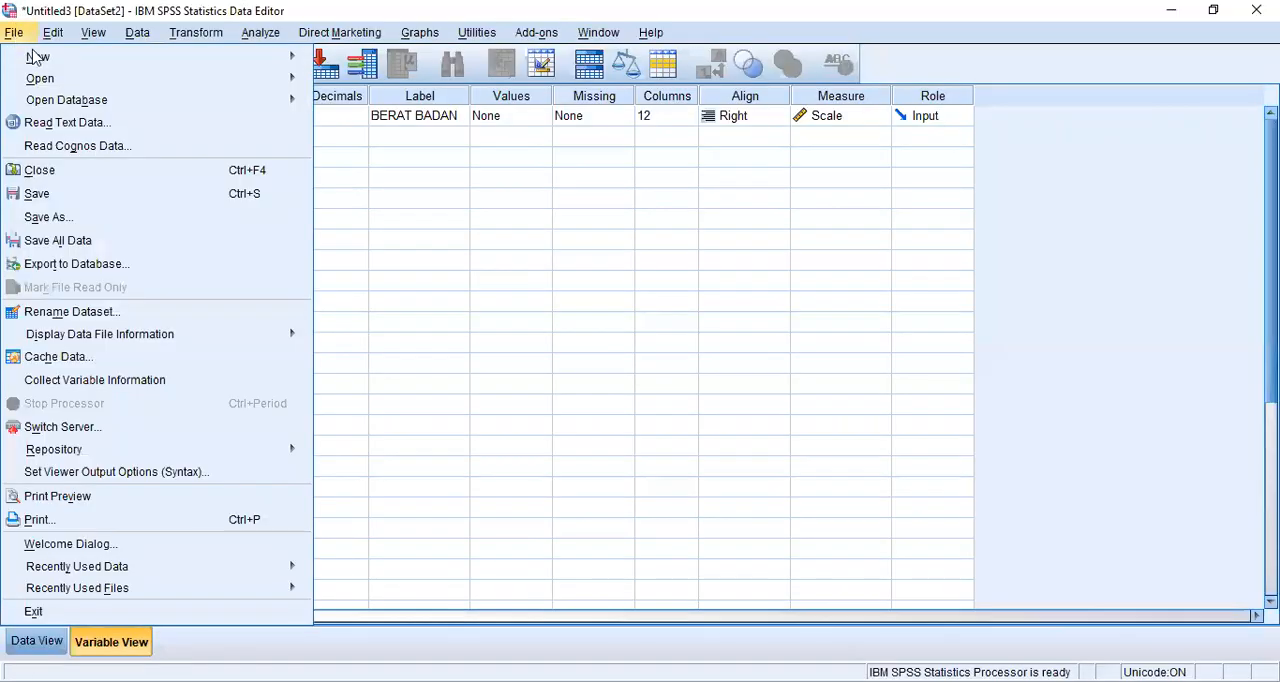
mouse_move(48, 78)
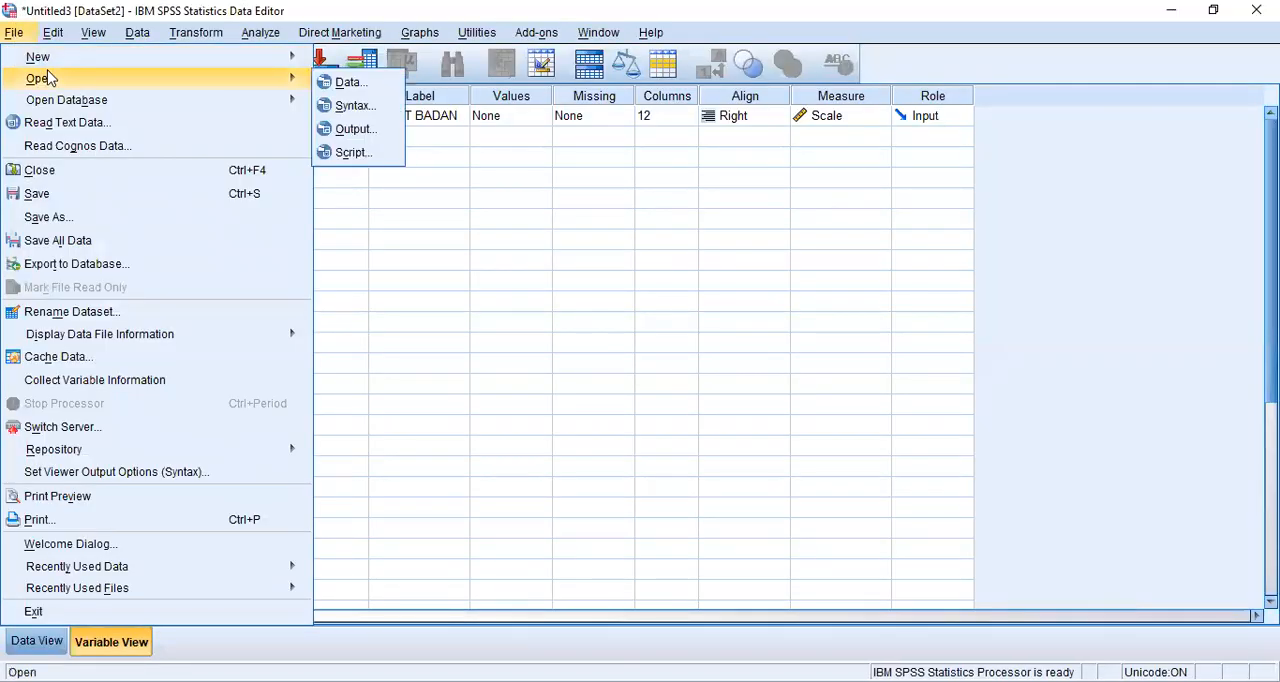
left_click(349, 88)
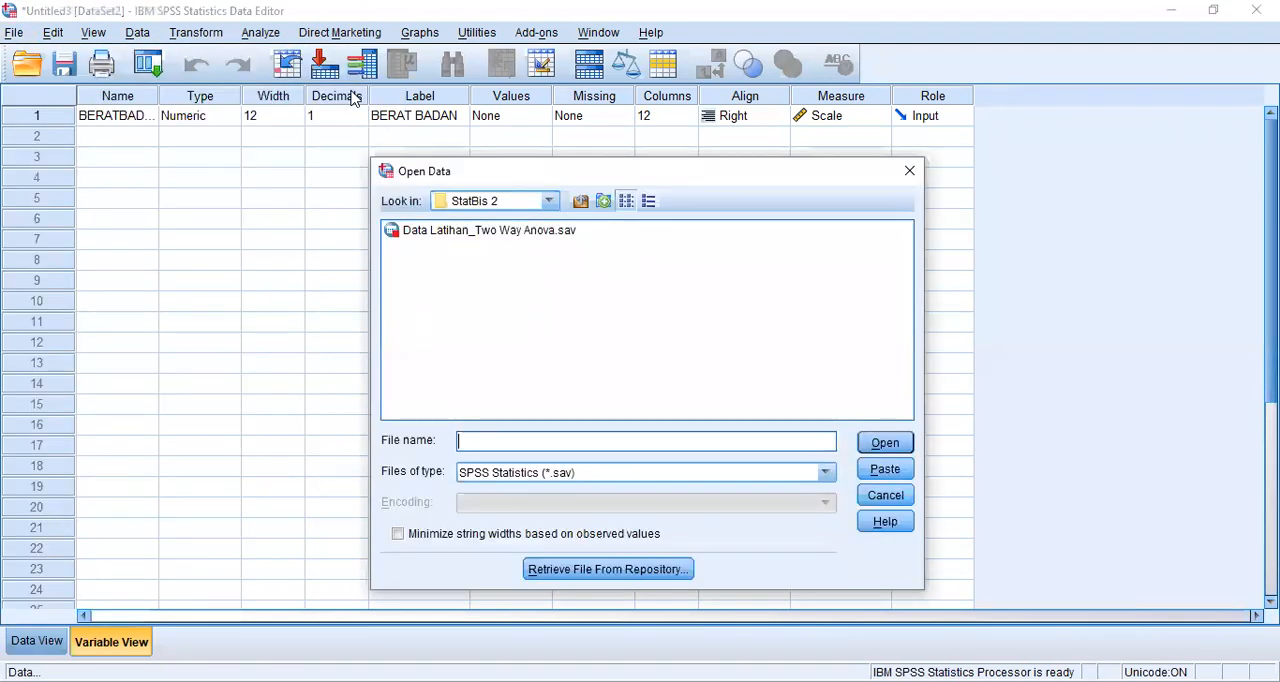
left_click(826, 474)
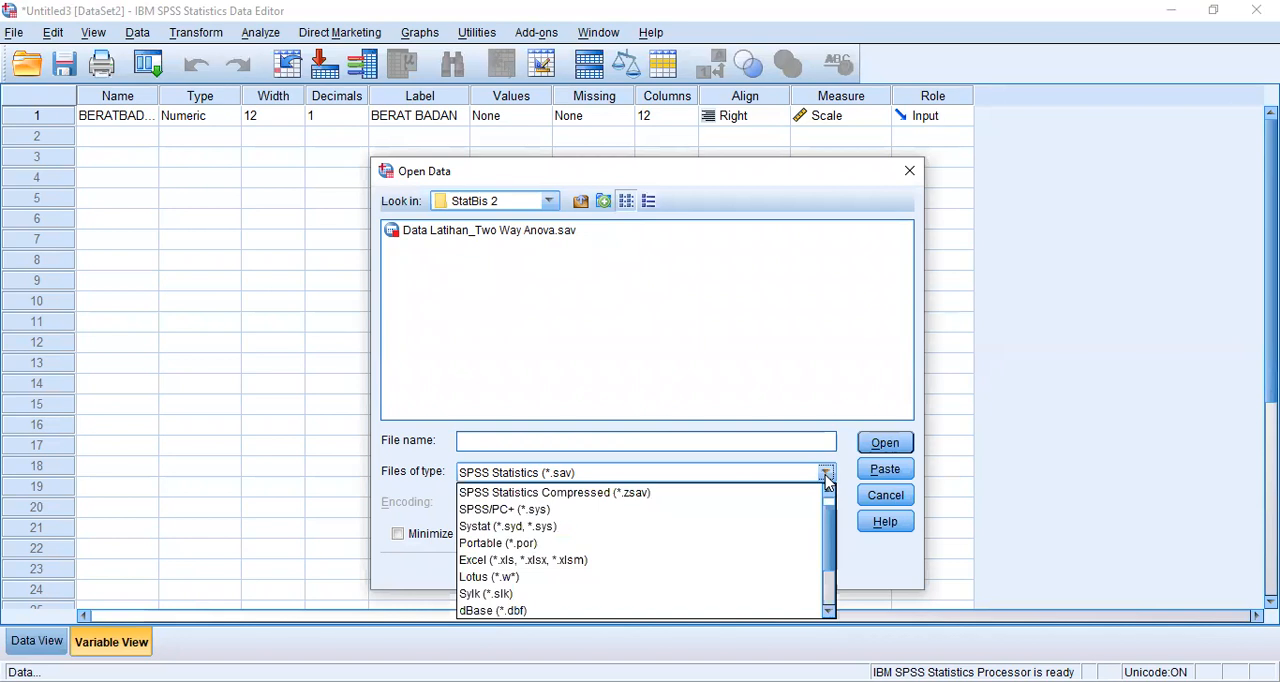
left_click(603, 561)
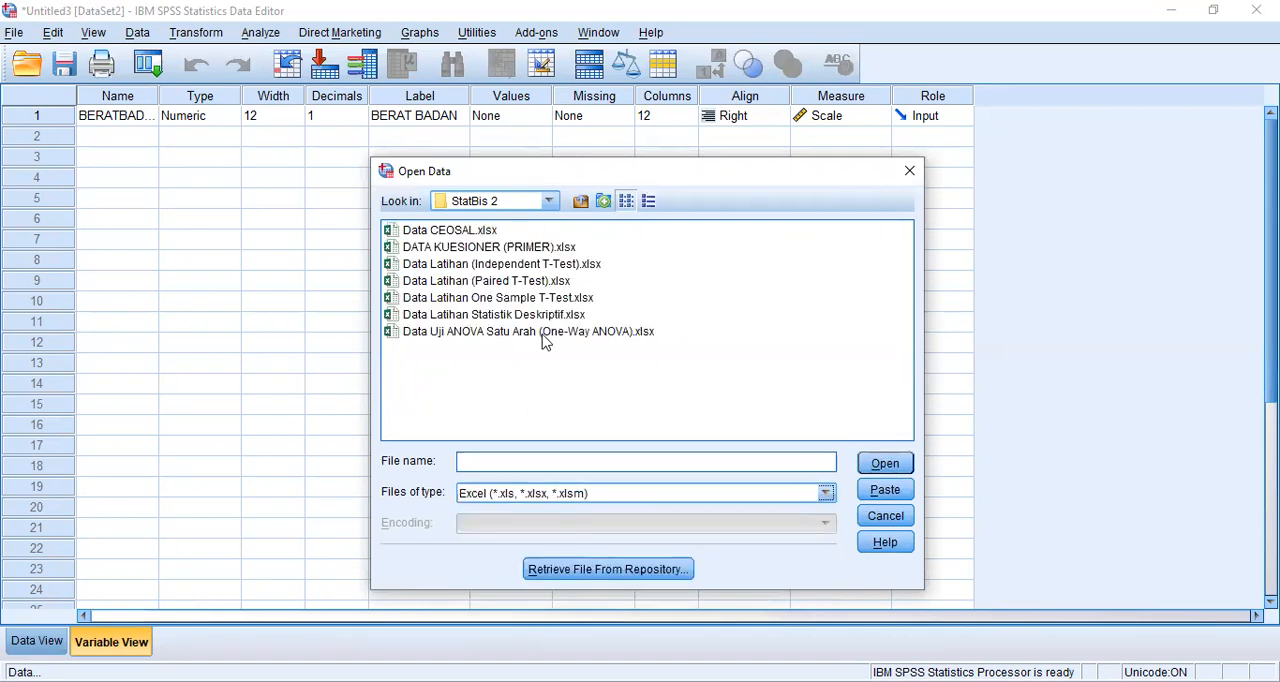
left_click(551, 266)
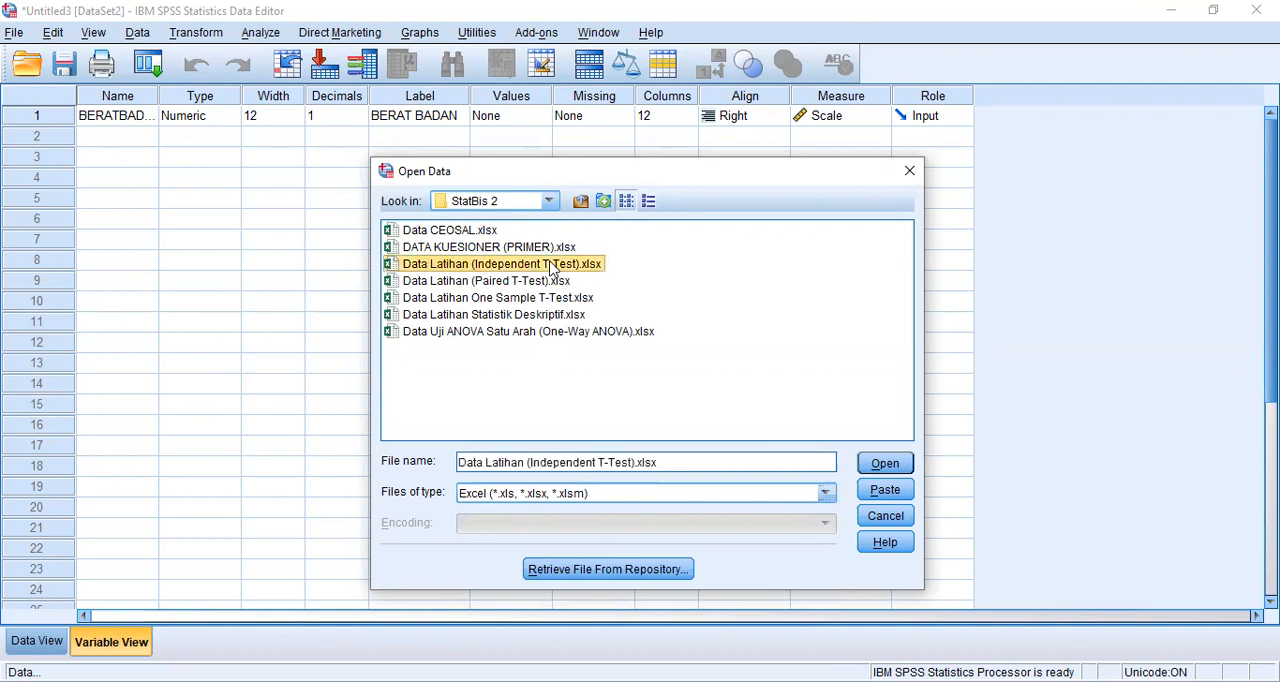
left_click(895, 464)
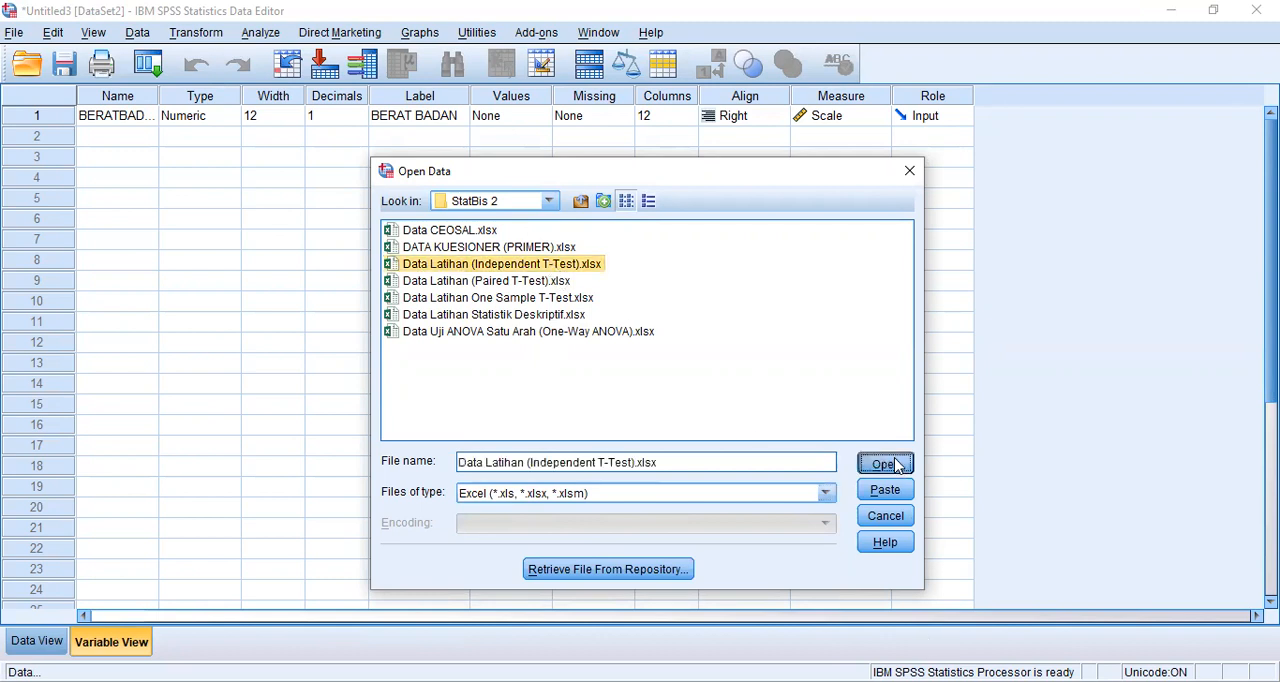
left_click(586, 429)
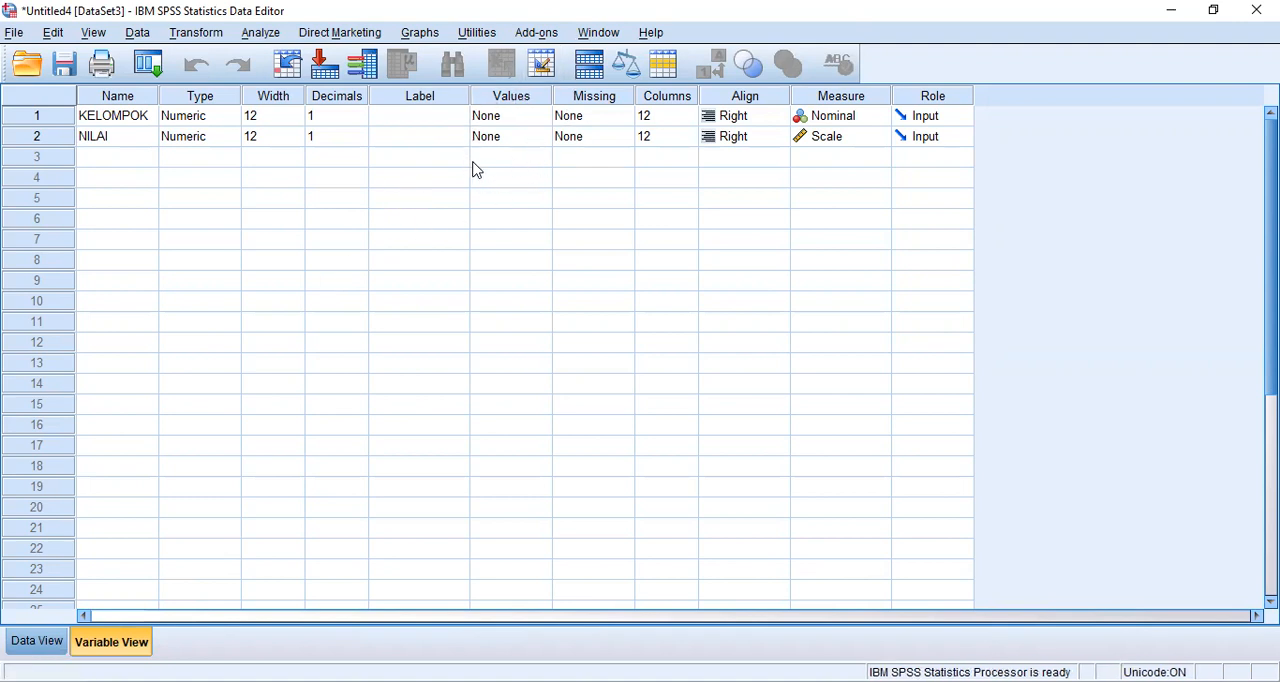
- Add the value label "mengikuti praktikum dengan rajin" for value 1 of the KELOMPOK variable
left_click(530, 123)
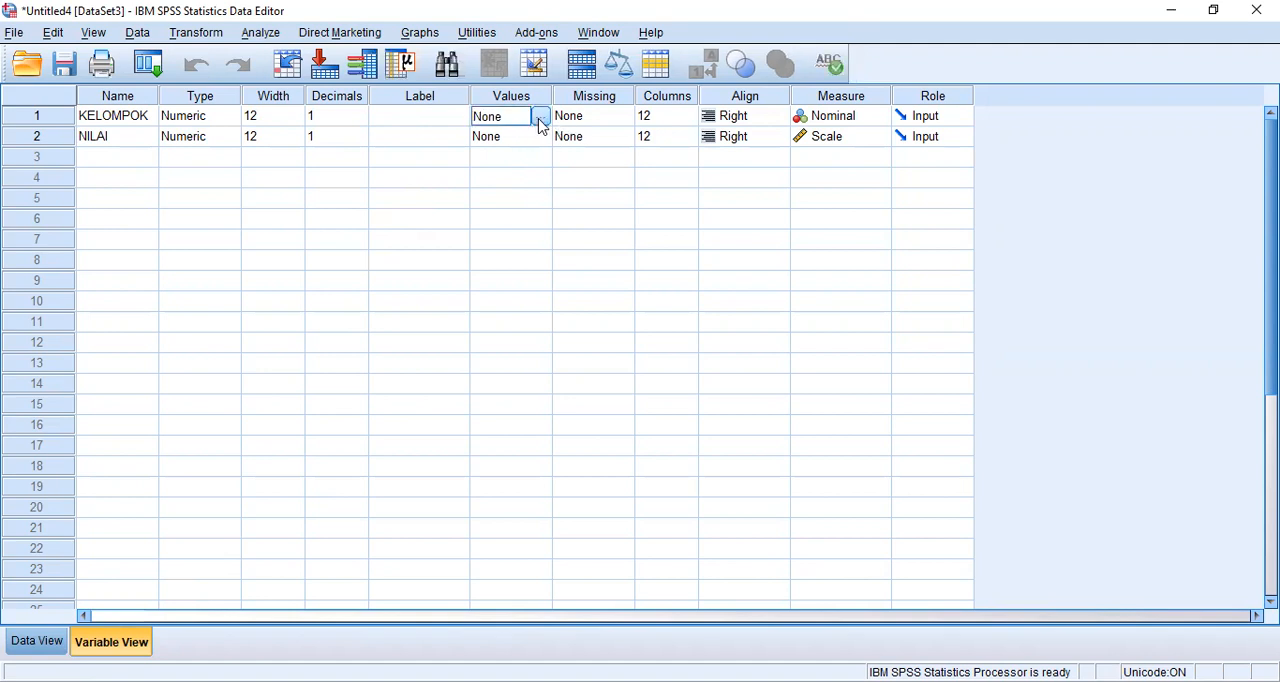
left_click(540, 121)
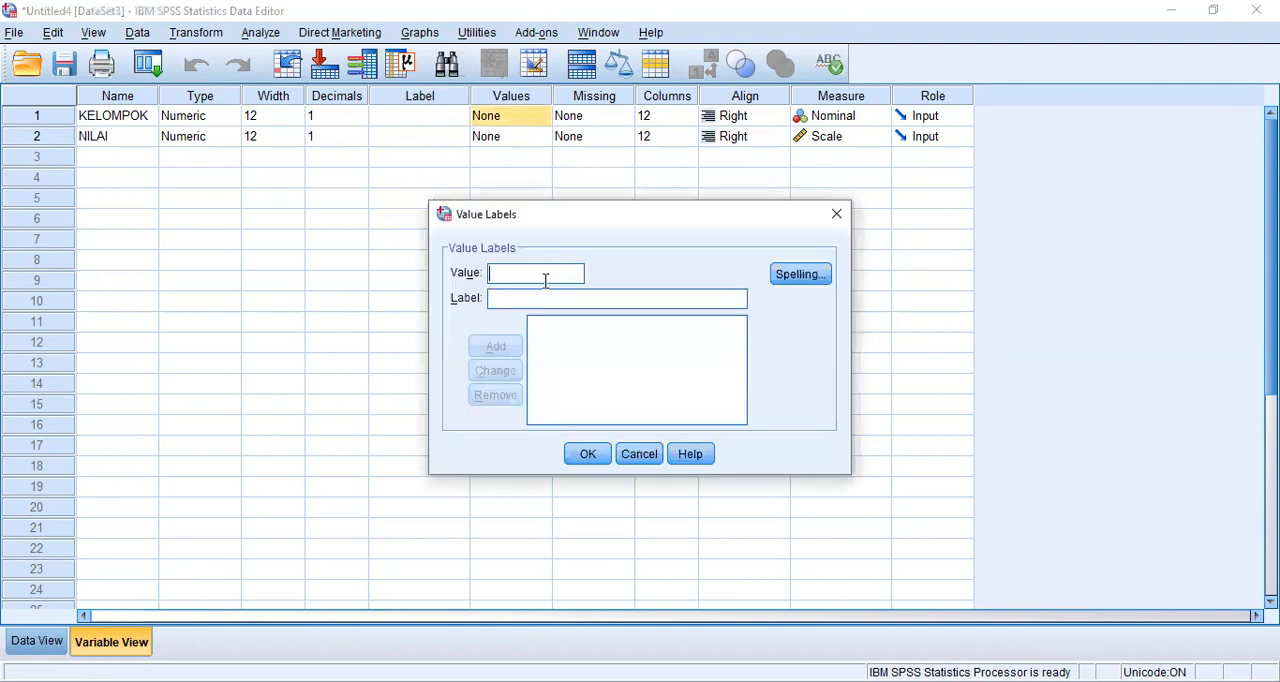
type("1")
left_click(524, 300)
type("m")
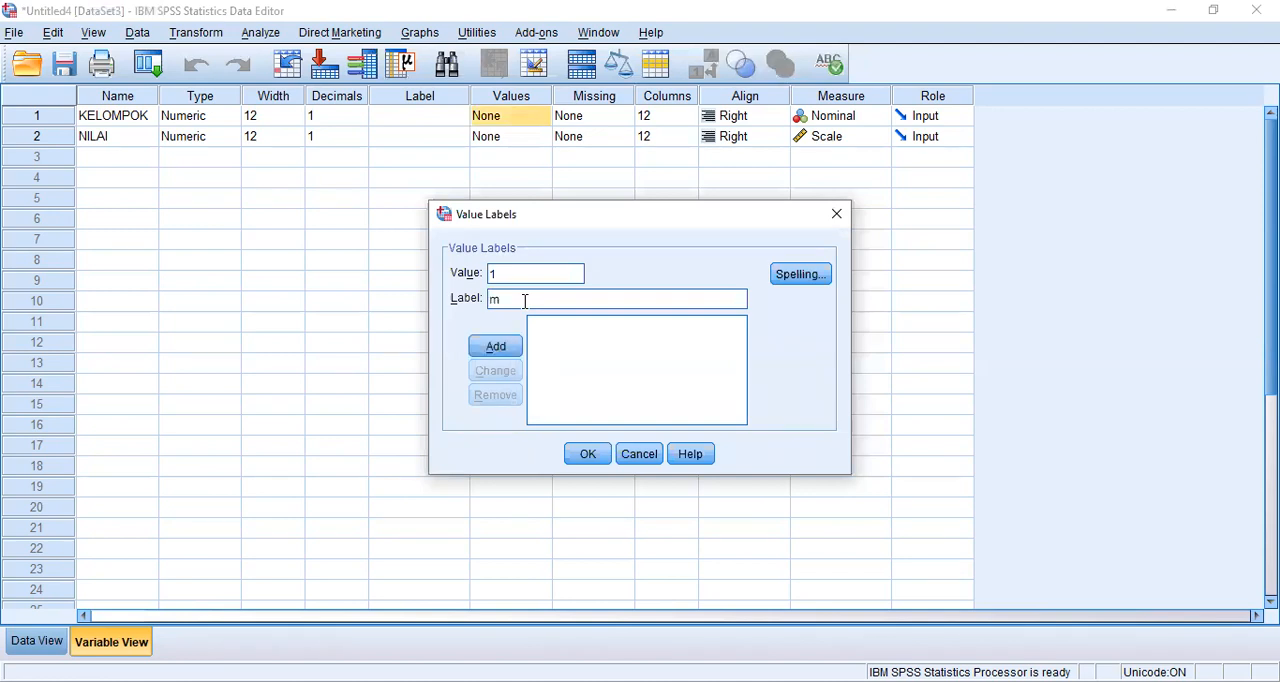
type("engikuti praktikum de")
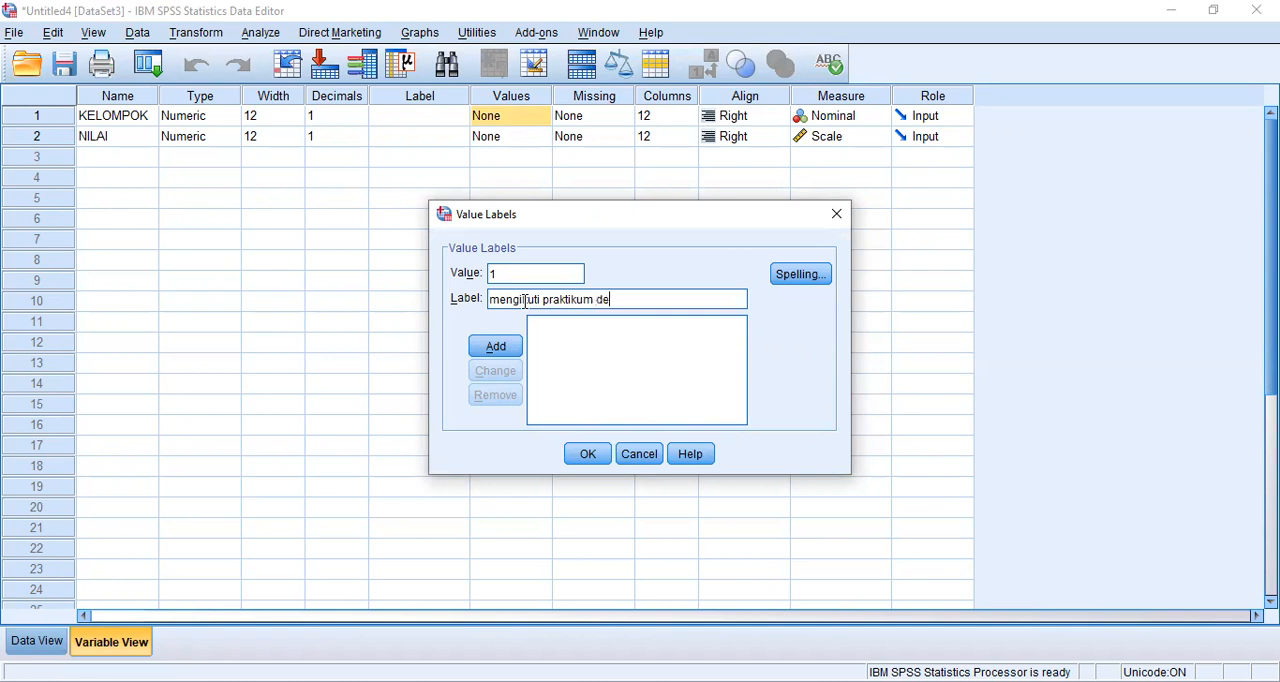
type("ngan rajin")
left_click(497, 348)
- Add the value label "mengikuti ujian tanpa praktik" for value 2 of KELOMPOK and apply the labels
left_click(531, 274)
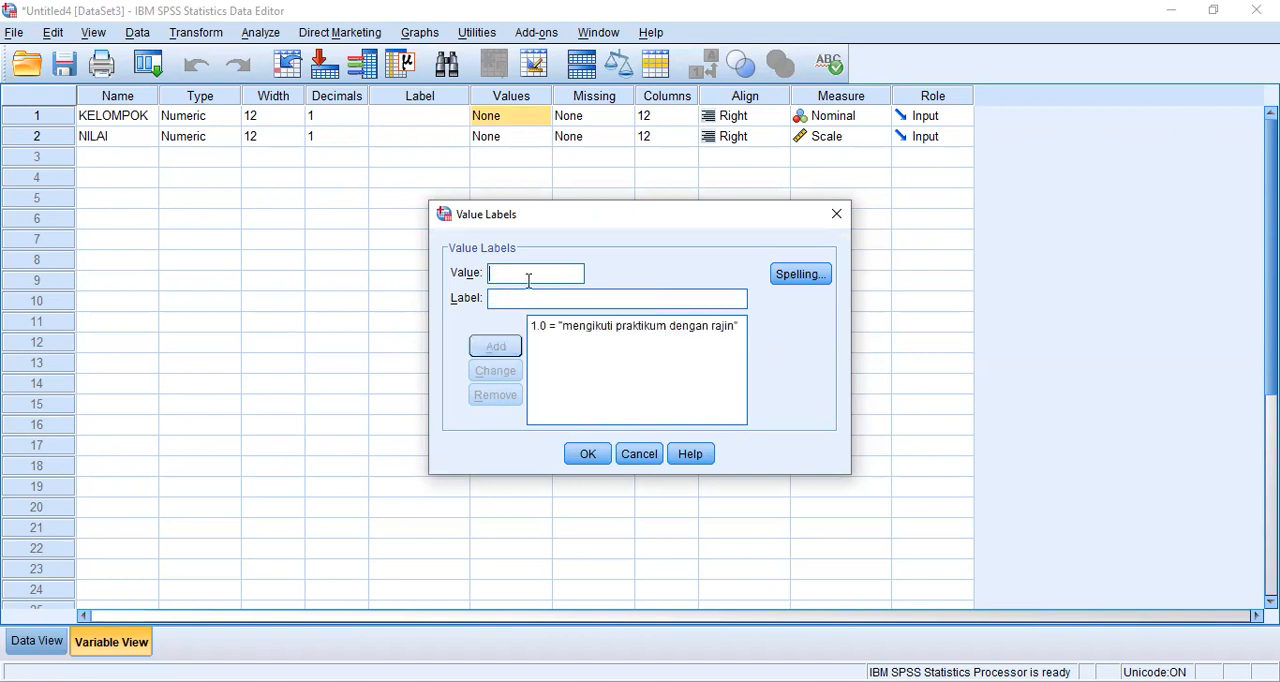
type("2")
left_click(525, 295)
type("m")
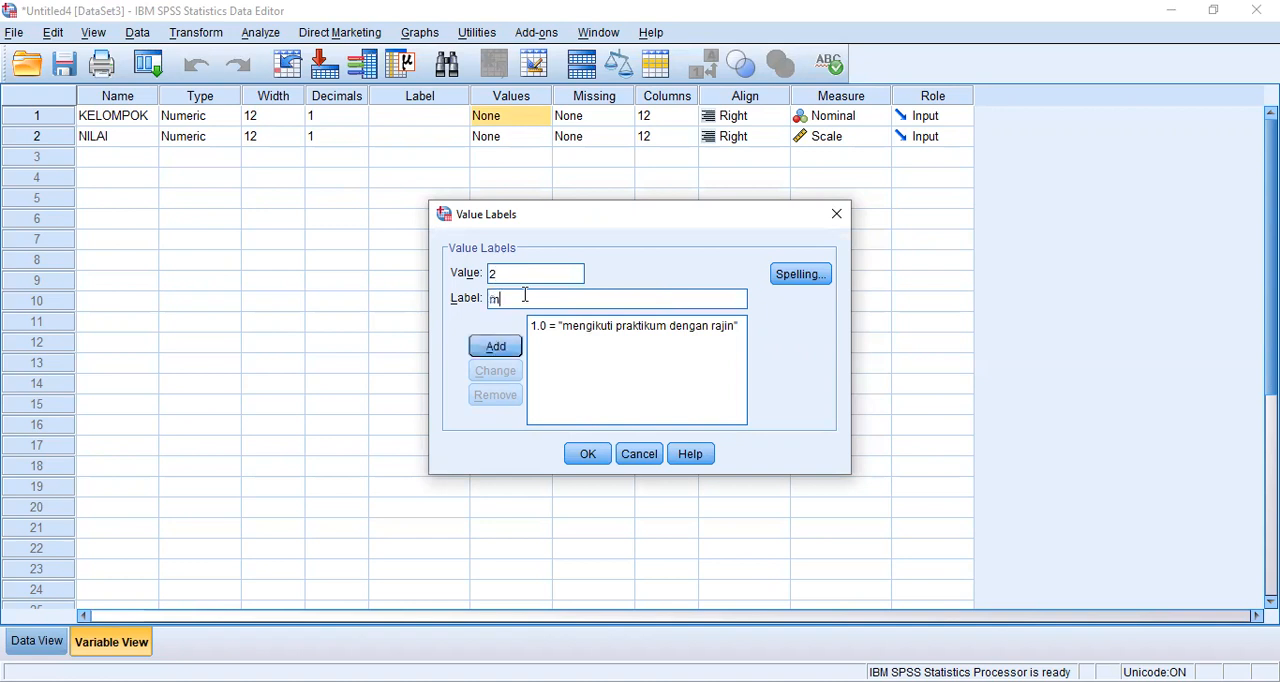
type("engikuti ujian tanpa pra")
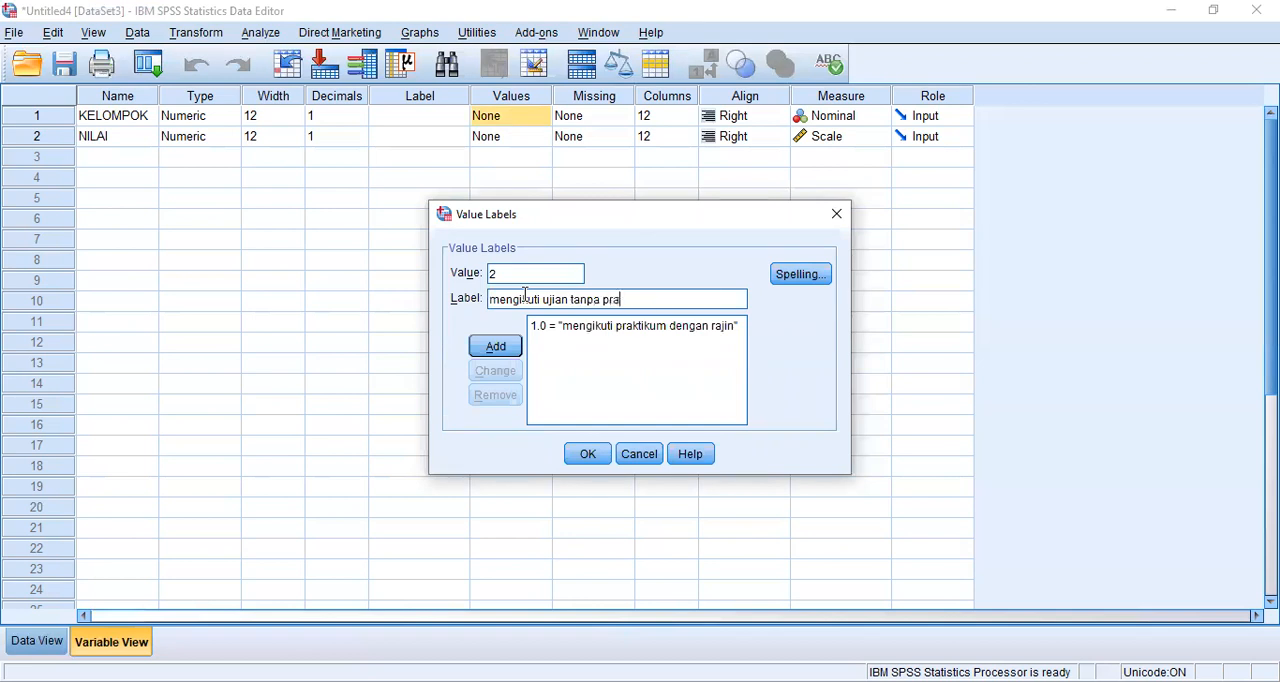
type("ktik")
left_click(496, 346)
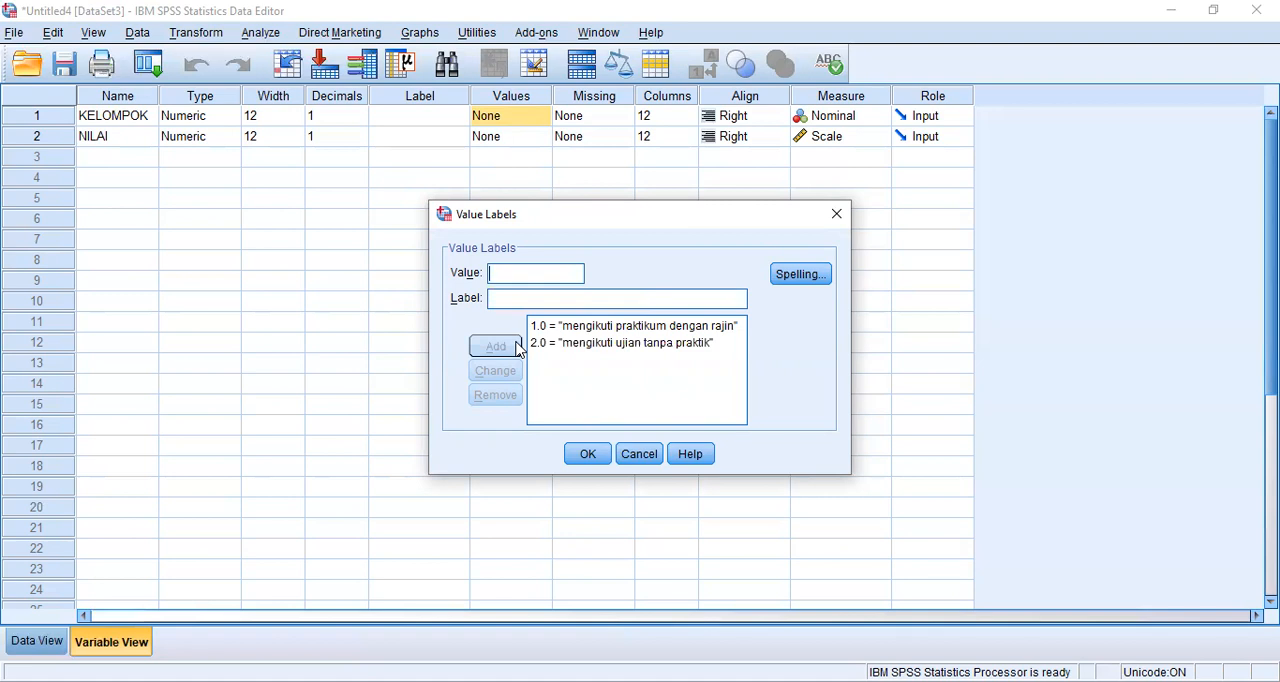
left_click(588, 456)
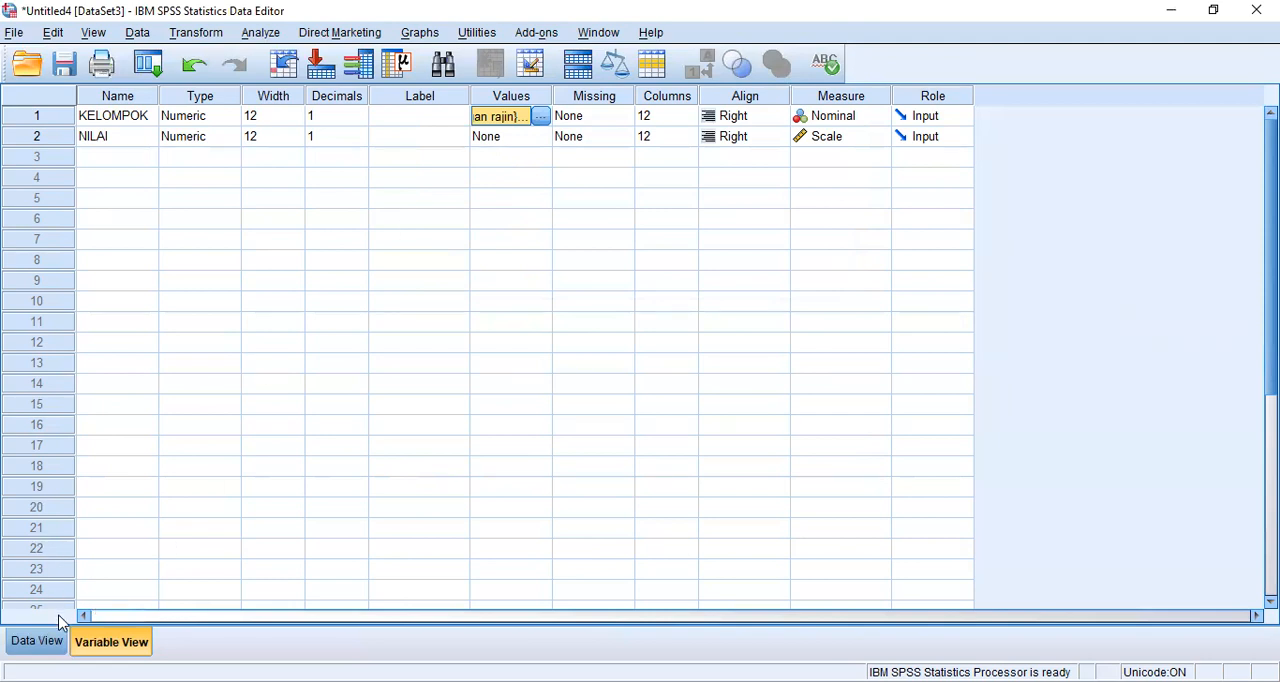
left_click(37, 641)
left_click(111, 641)
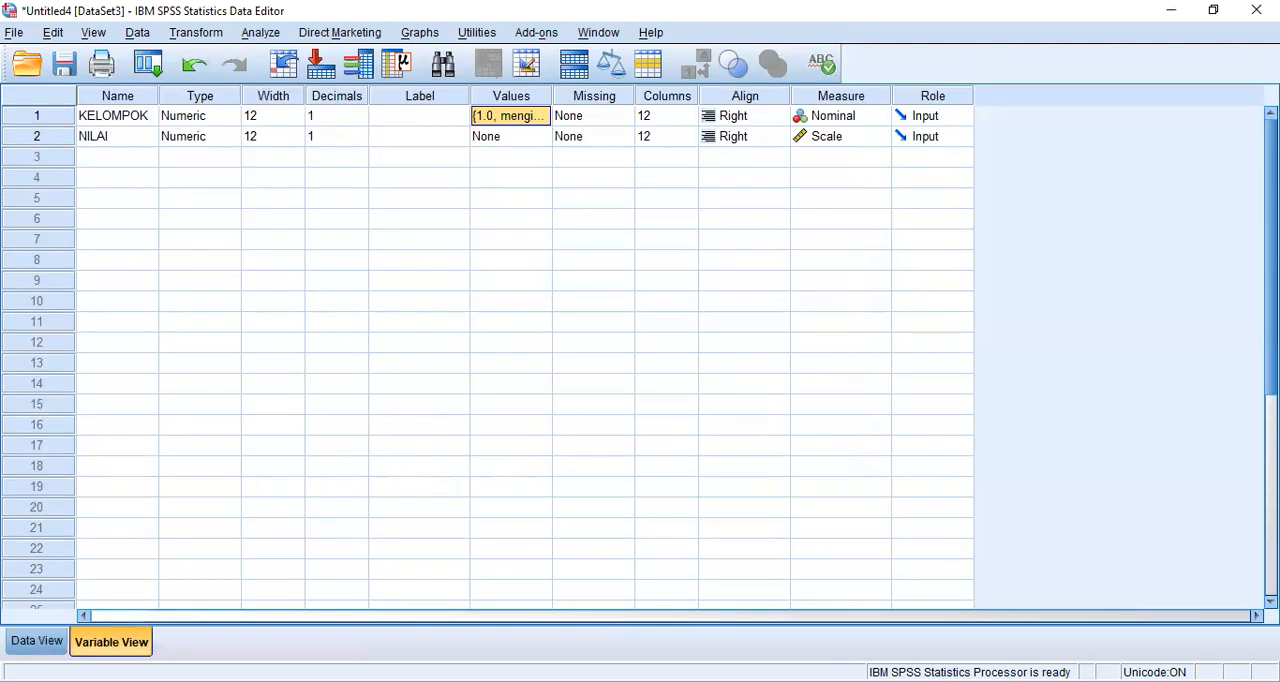
- Set up an Independent-Samples T Test with NILAI as the test variable and KELOMPOK as the grouping variable
left_click(260, 33)
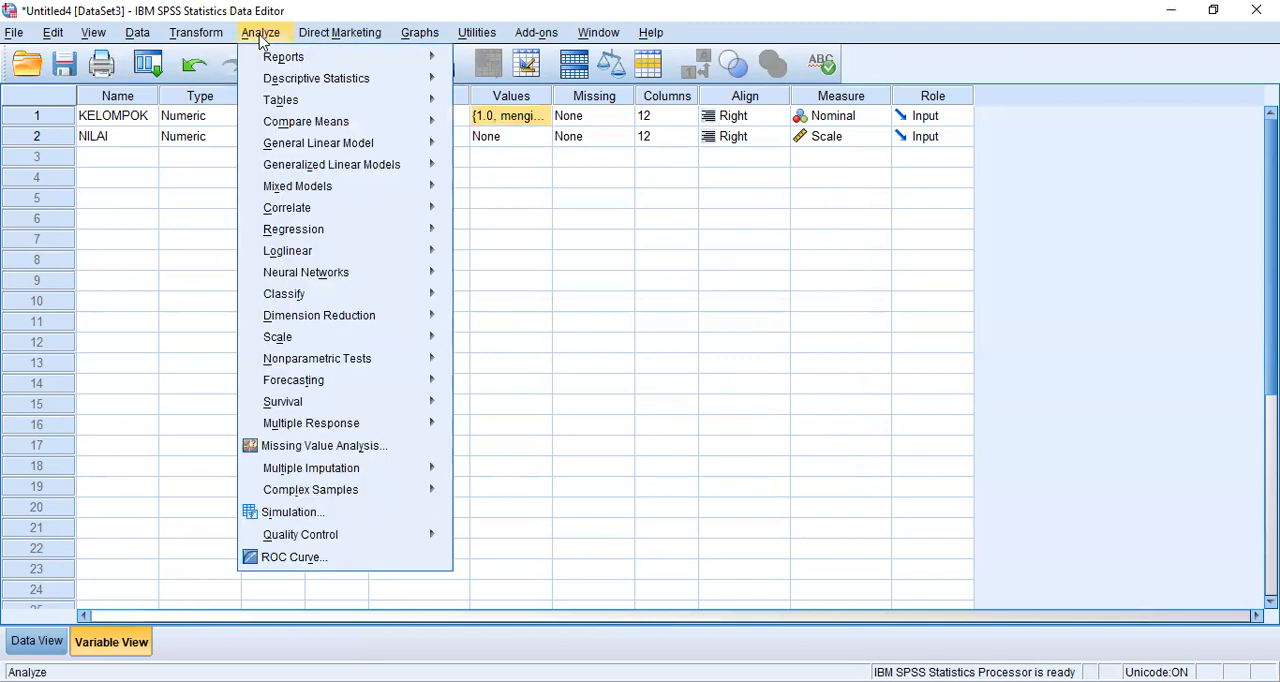
mouse_move(311, 128)
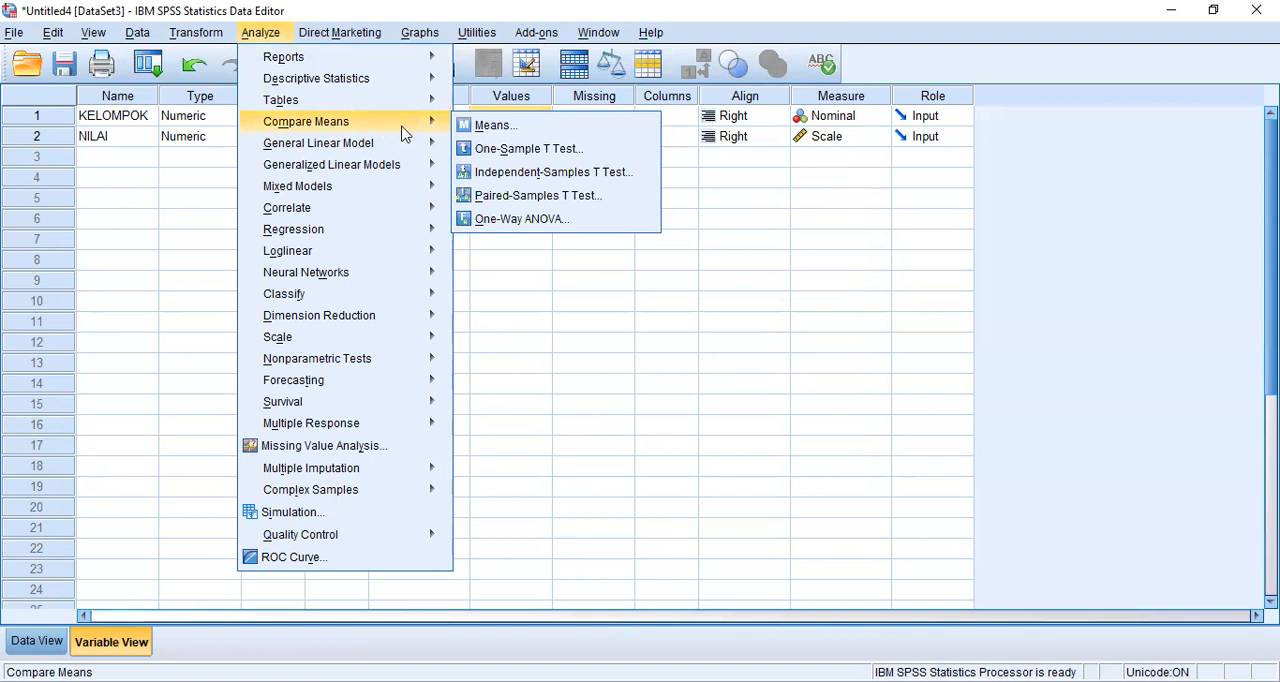
left_click(543, 175)
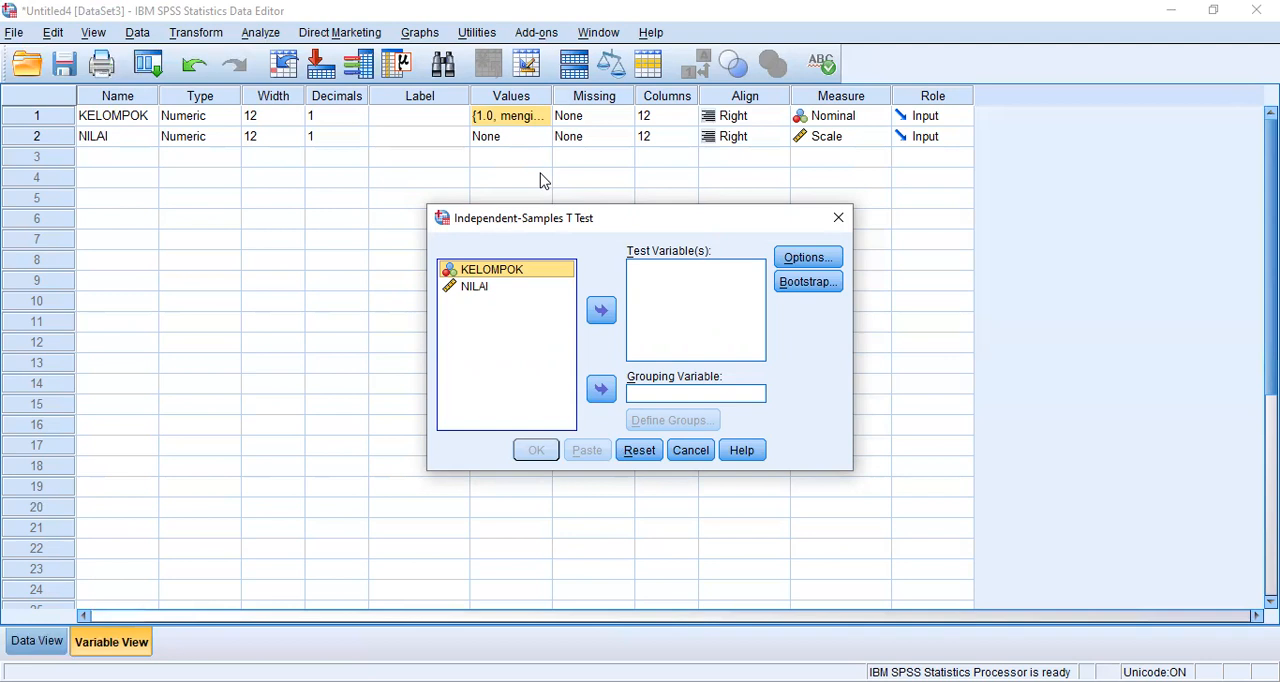
left_click(490, 289)
left_click(603, 313)
left_click(534, 272)
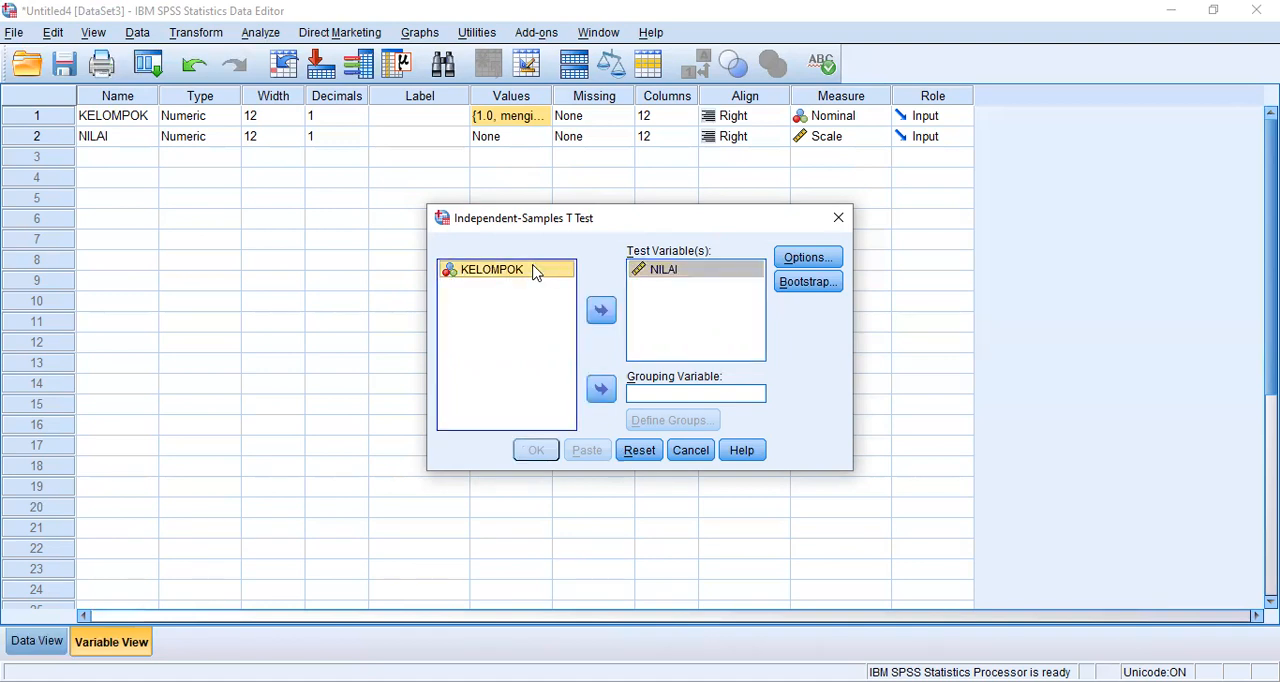
left_click(601, 392)
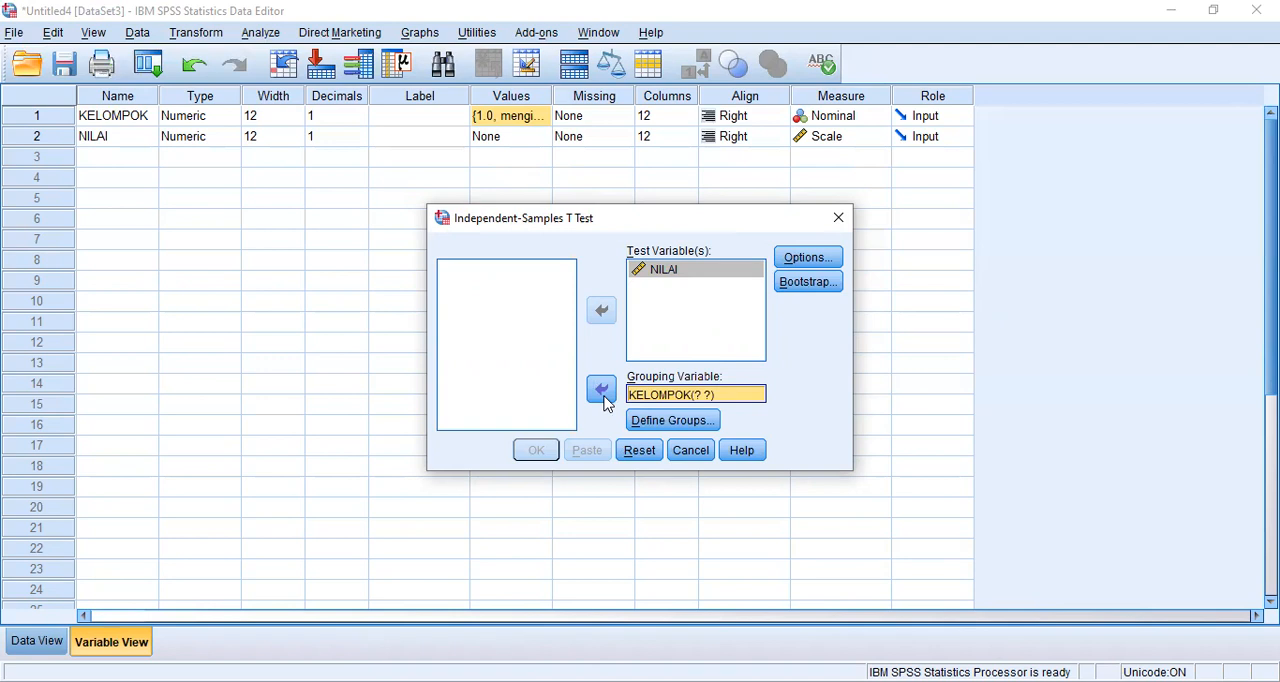
- Define the KELOMPOK groups with specified values 1 and 2 and run the Independent-Samples T Test
left_click(690, 428)
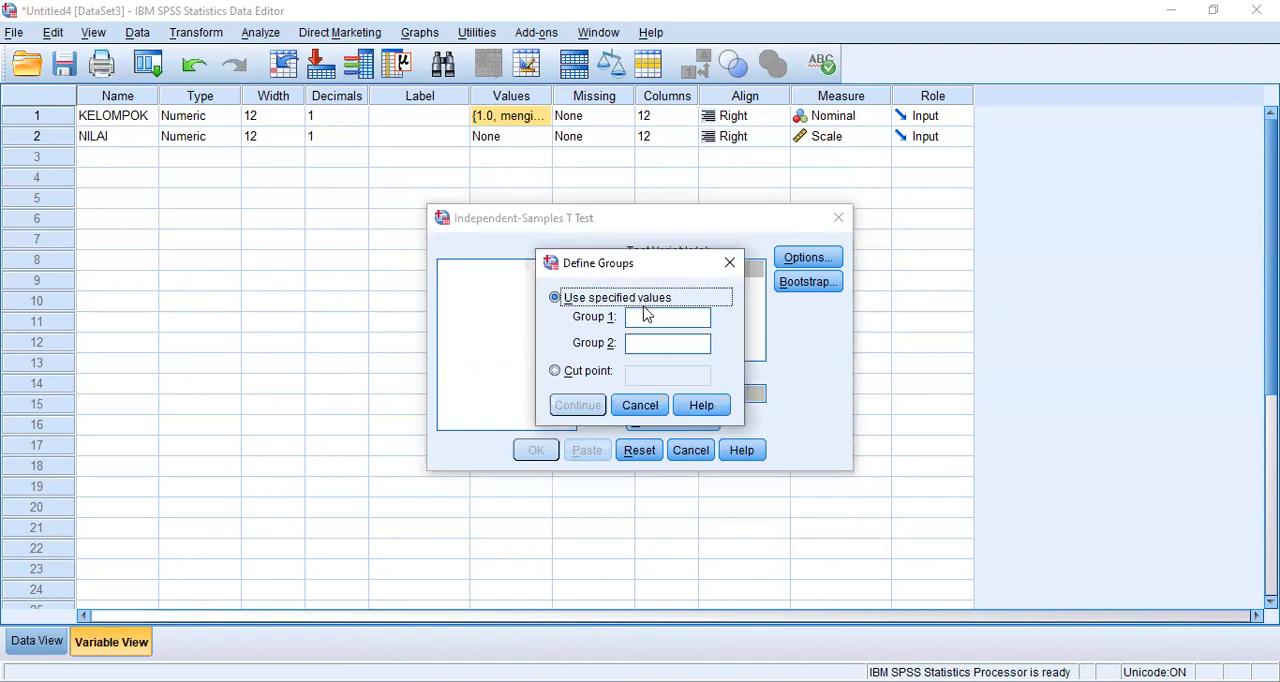
left_click(648, 318)
type("1")
left_click(651, 343)
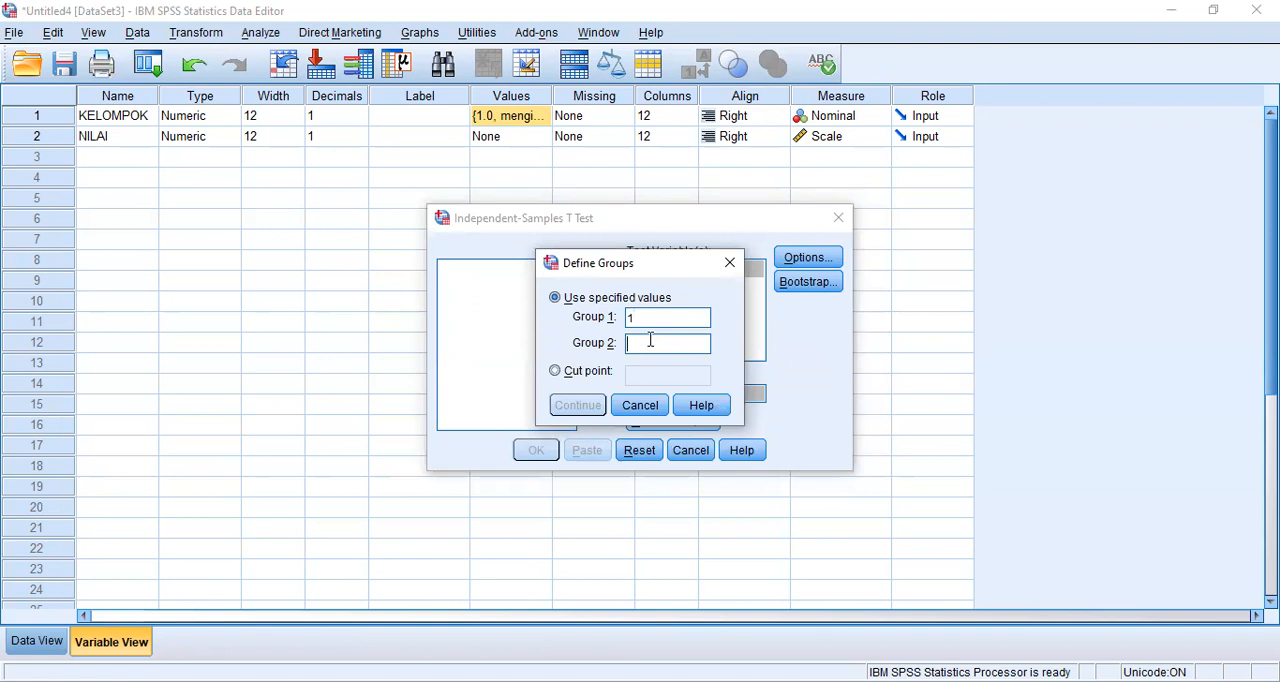
type("2")
left_click(585, 410)
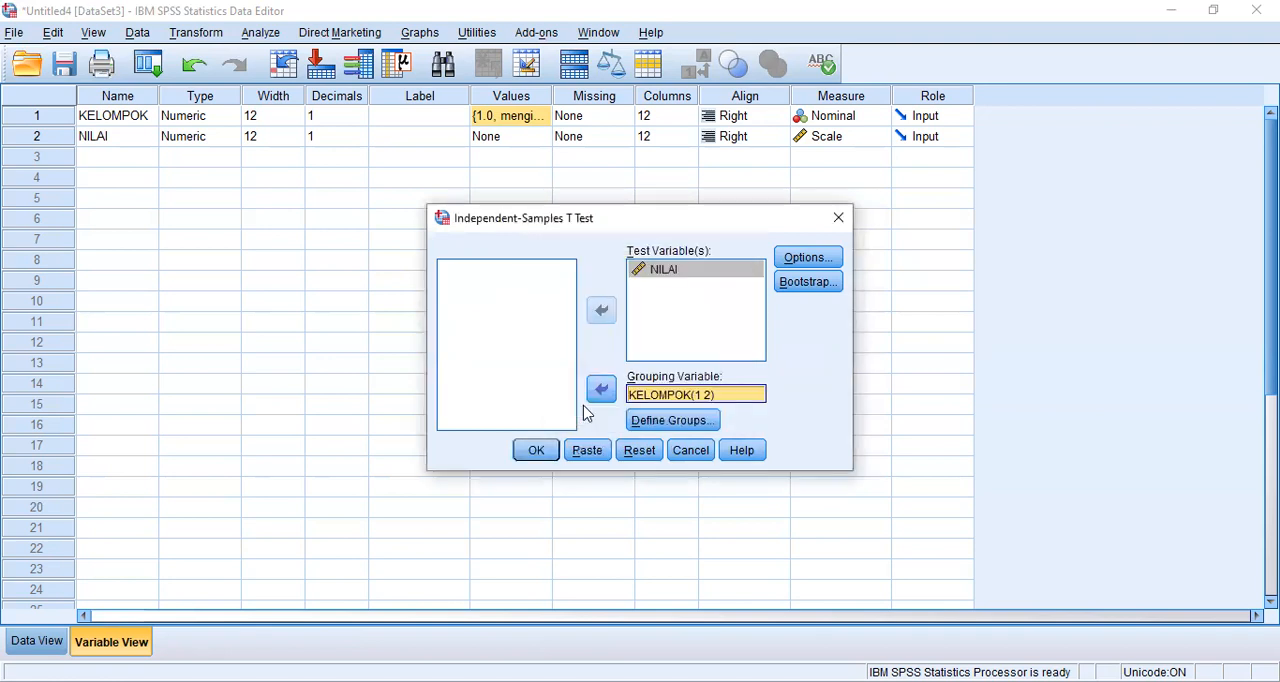
left_click(536, 451)
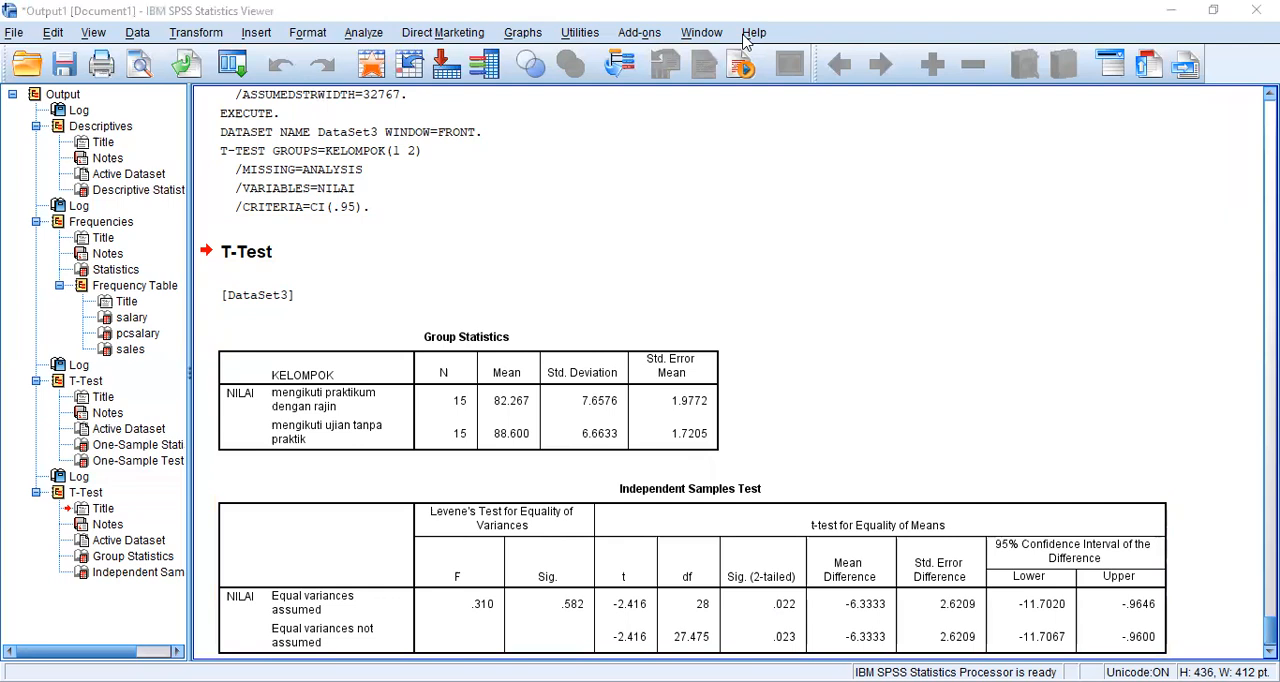
- Read the Soal b questions and the Soal c Paired T-Test task in the exam PDF and return to the SPSS Data Editor
key("alt+Tab")
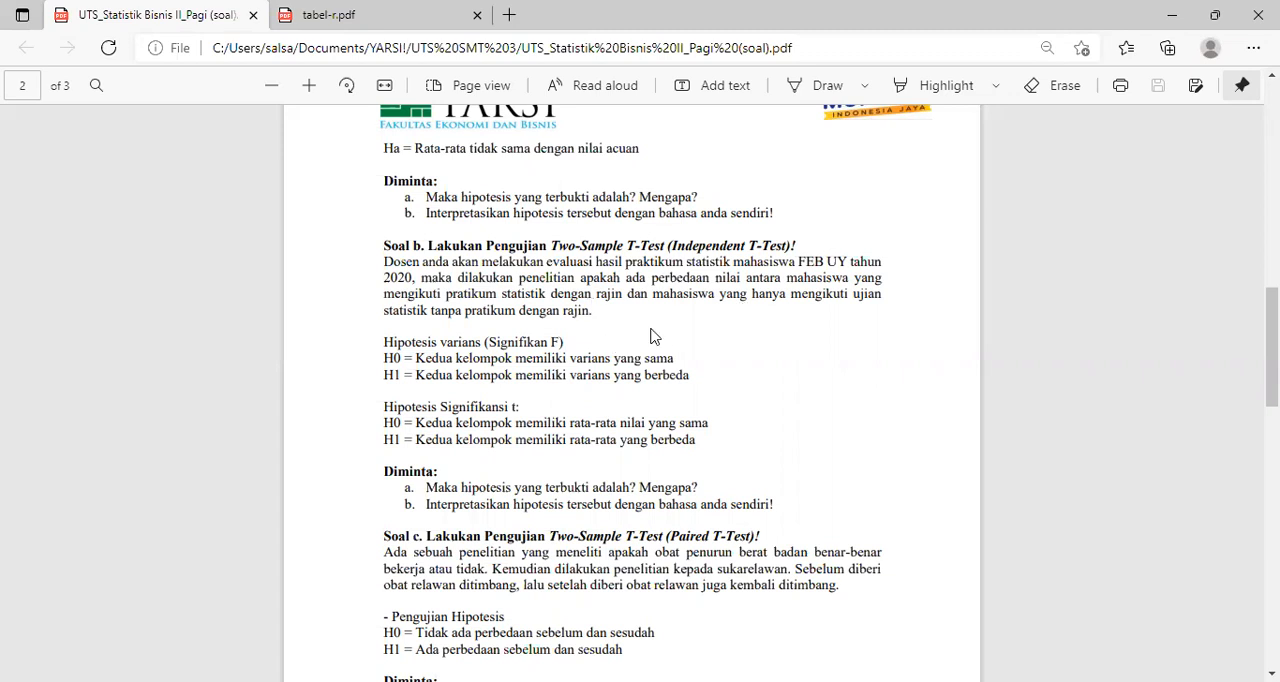
scroll(650, 335, "down", 5)
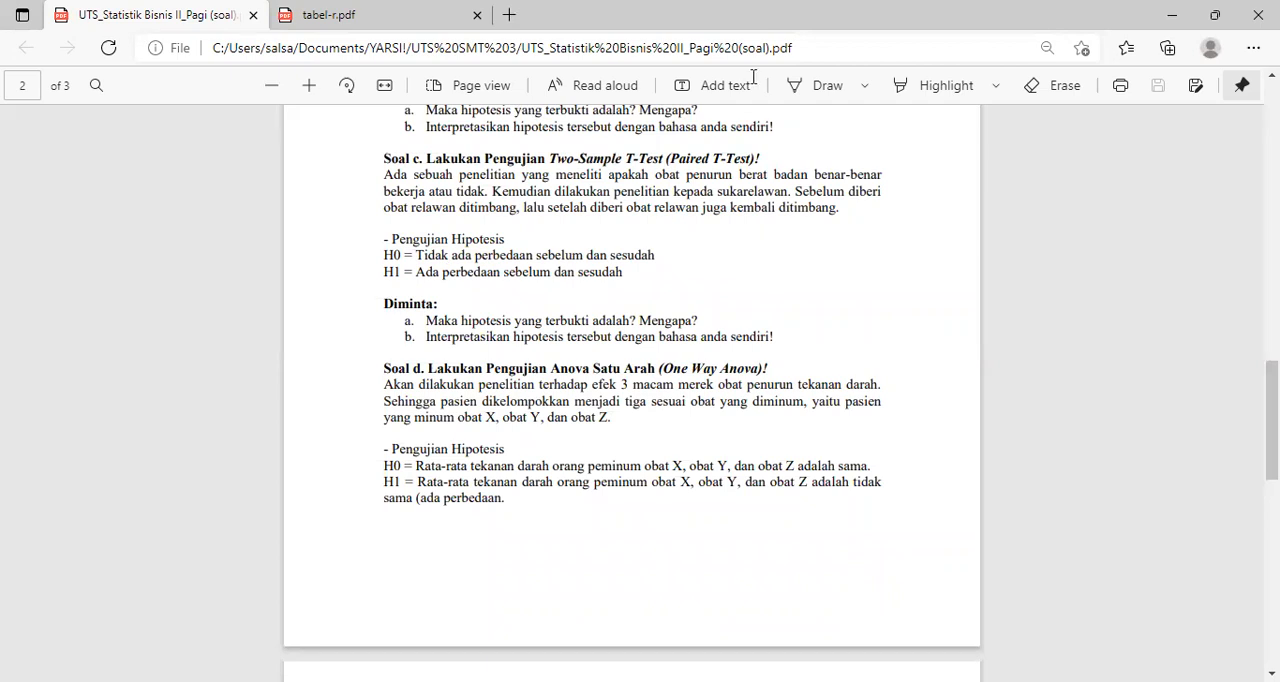
key("alt+Tab")
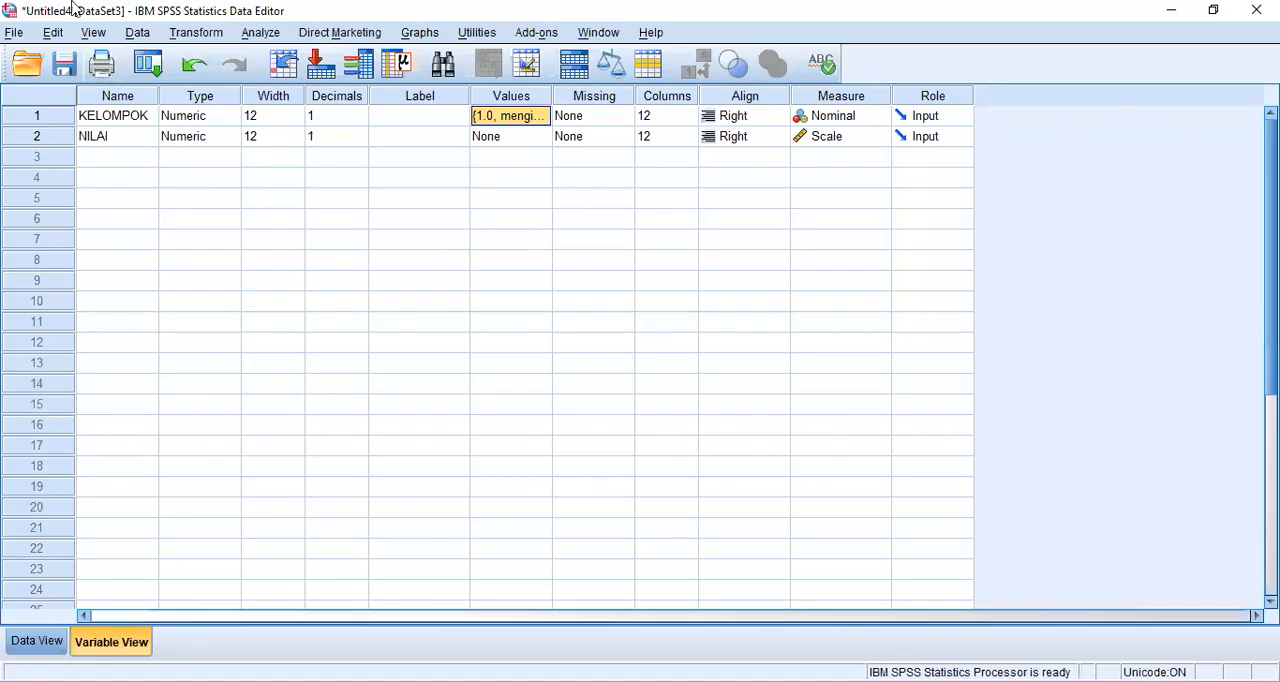
- Open the Excel file Data Latihan (Paired T-Test).xlsx as a new dataset, reading variable names from the first row
left_click(16, 34)
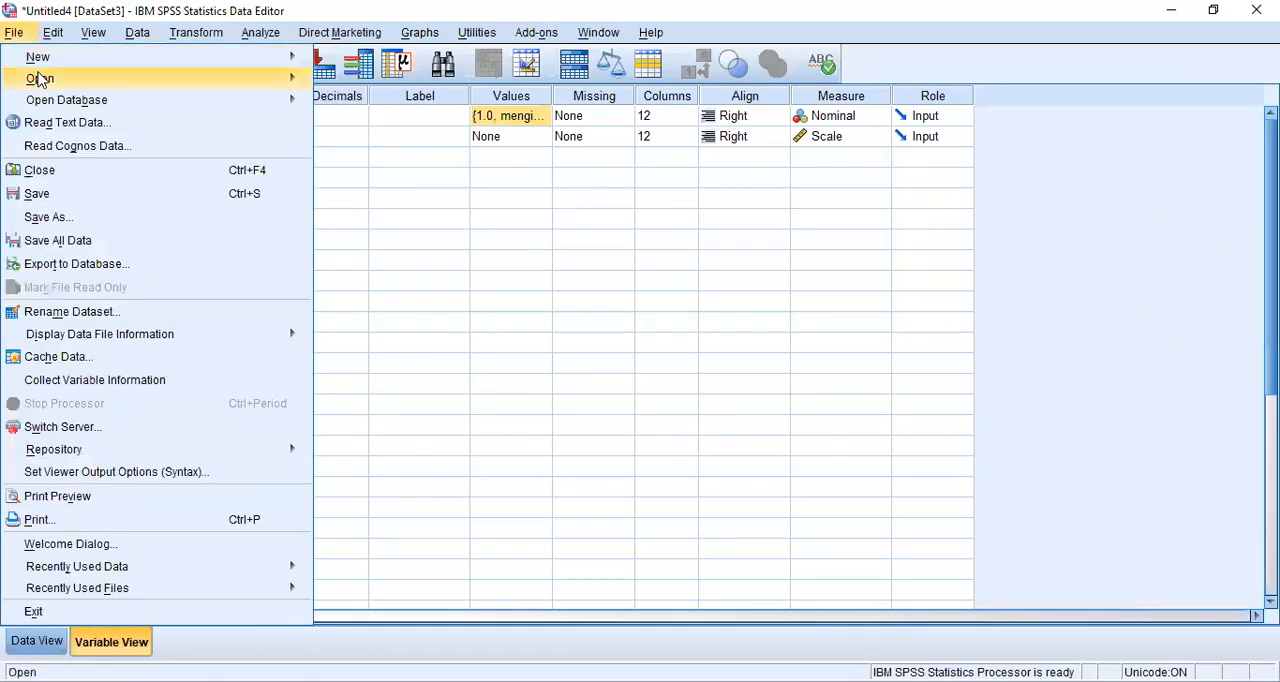
mouse_move(270, 60)
mouse_move(293, 80)
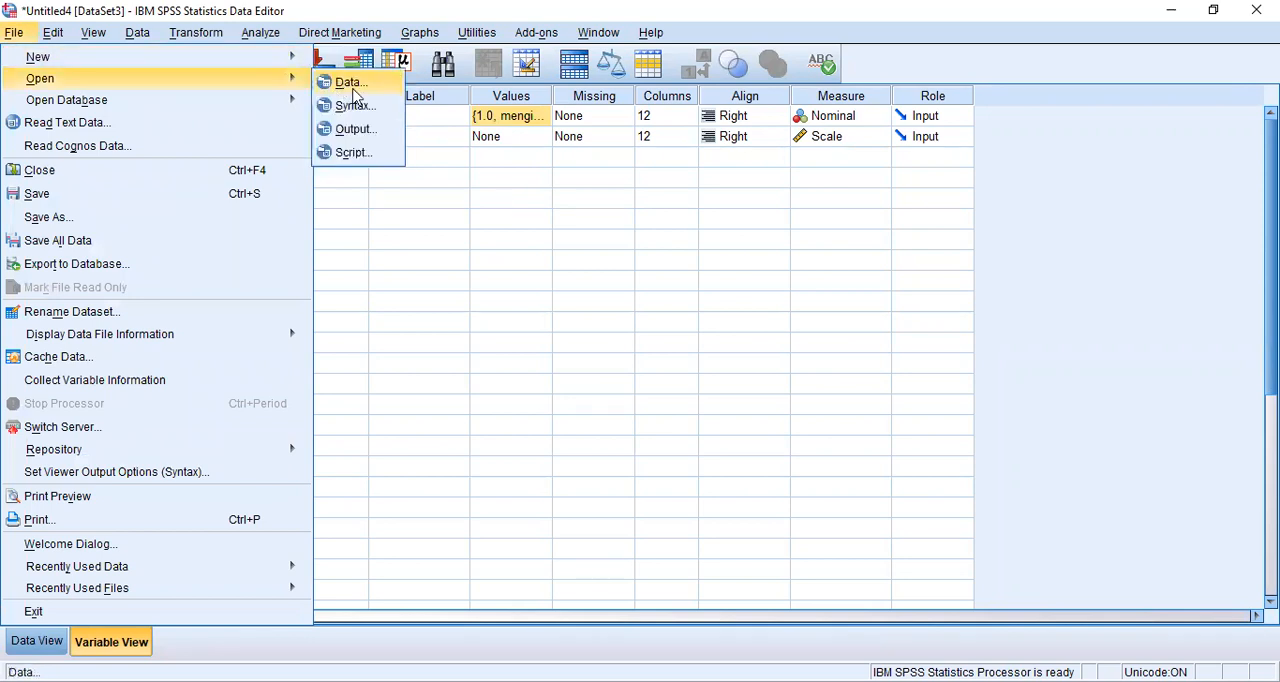
left_click(350, 84)
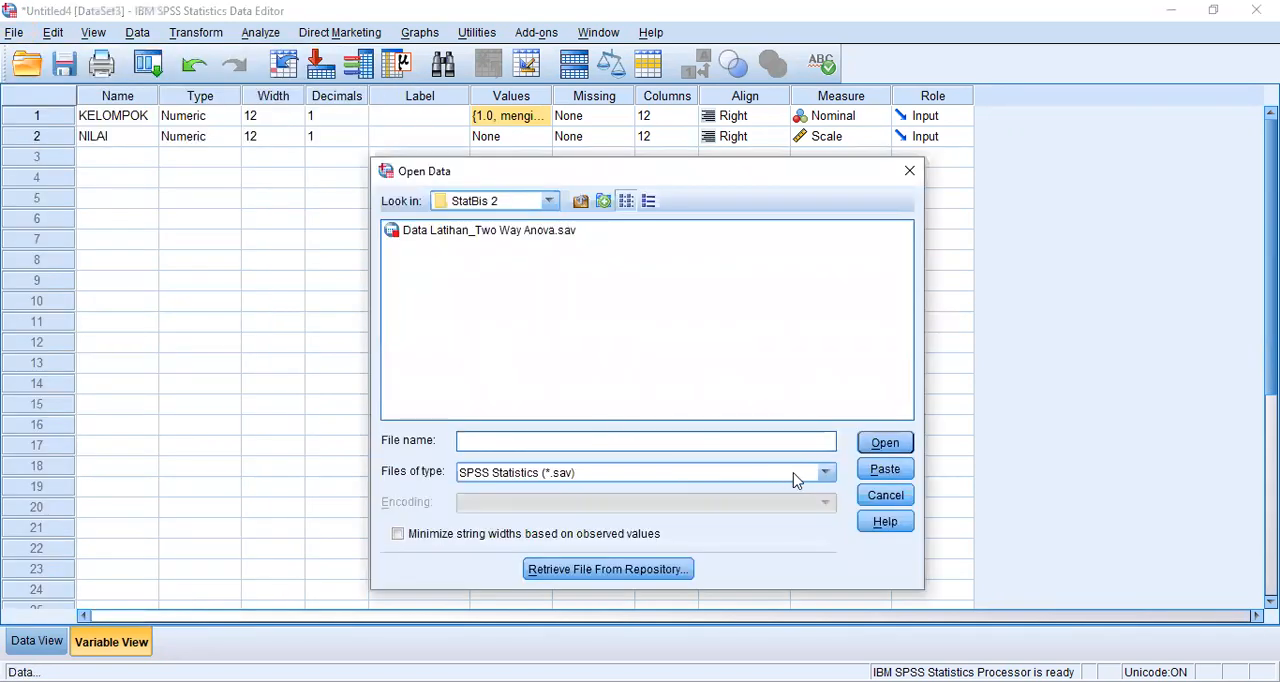
left_click(826, 473)
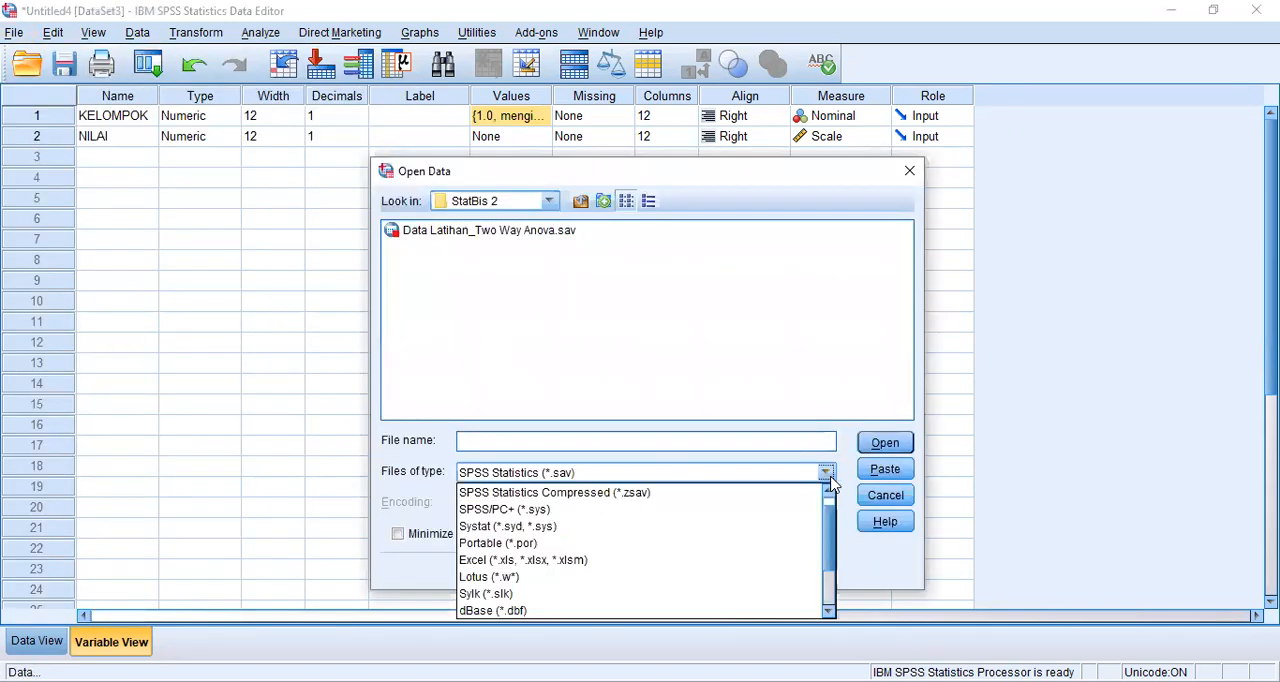
left_click(631, 562)
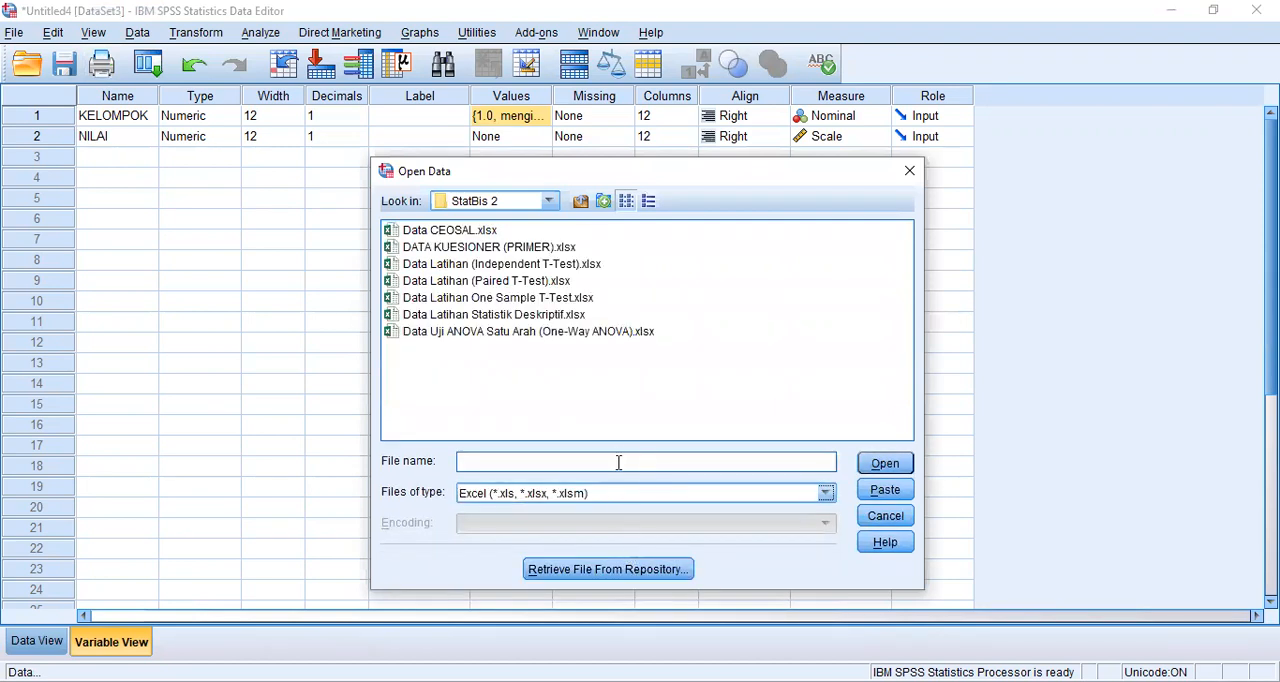
left_click(537, 280)
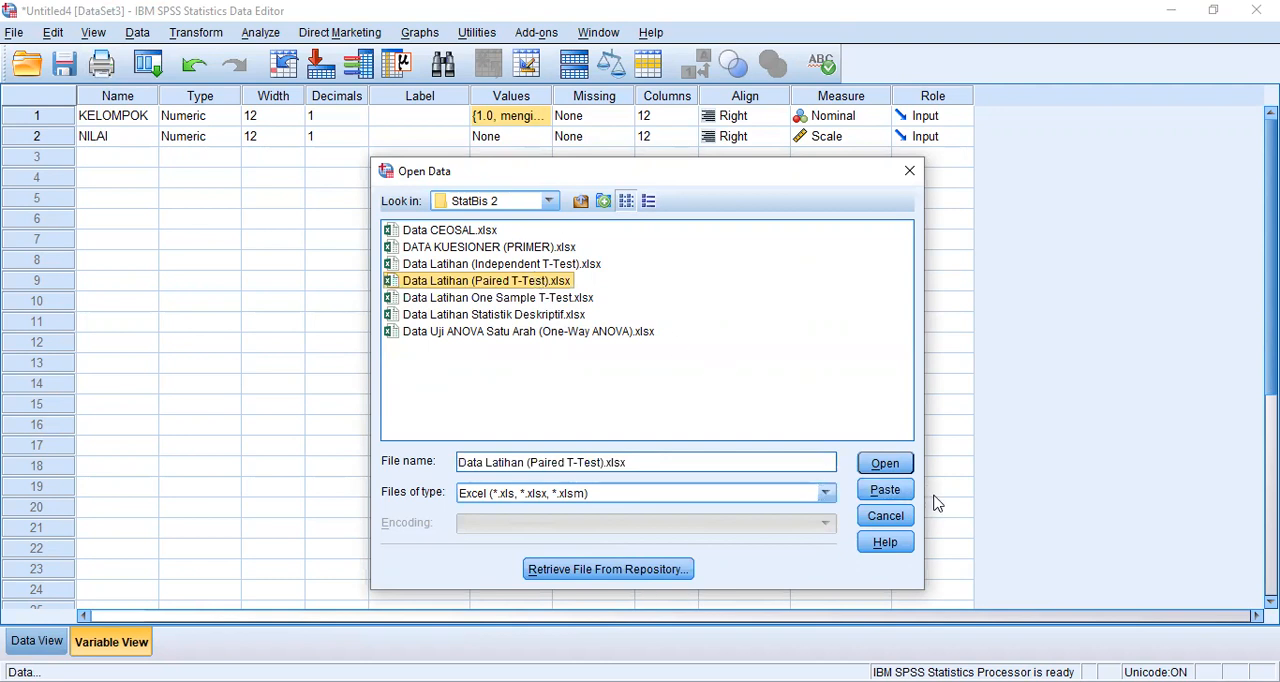
left_click(872, 466)
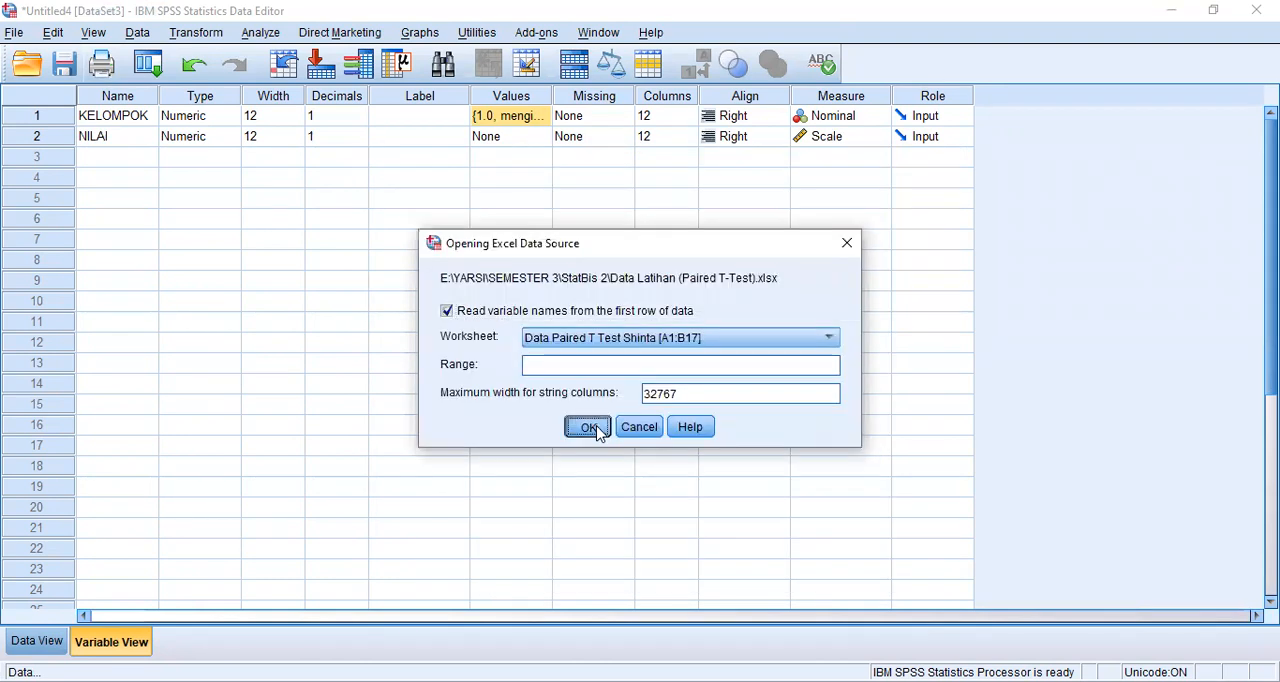
left_click(588, 427)
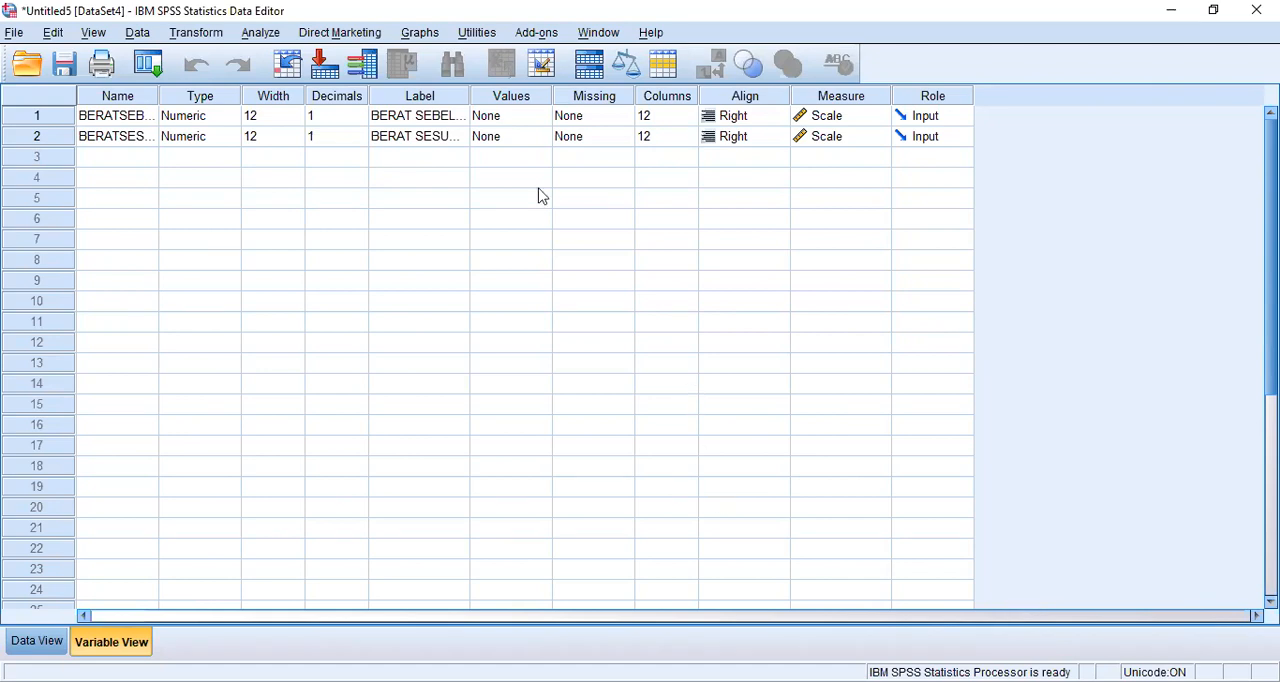
- Set up a Paired-Samples T Test with BERAT SEBELUM as Variable1 and BERAT SESUDAH as Variable2 of pair 1
left_click(262, 33)
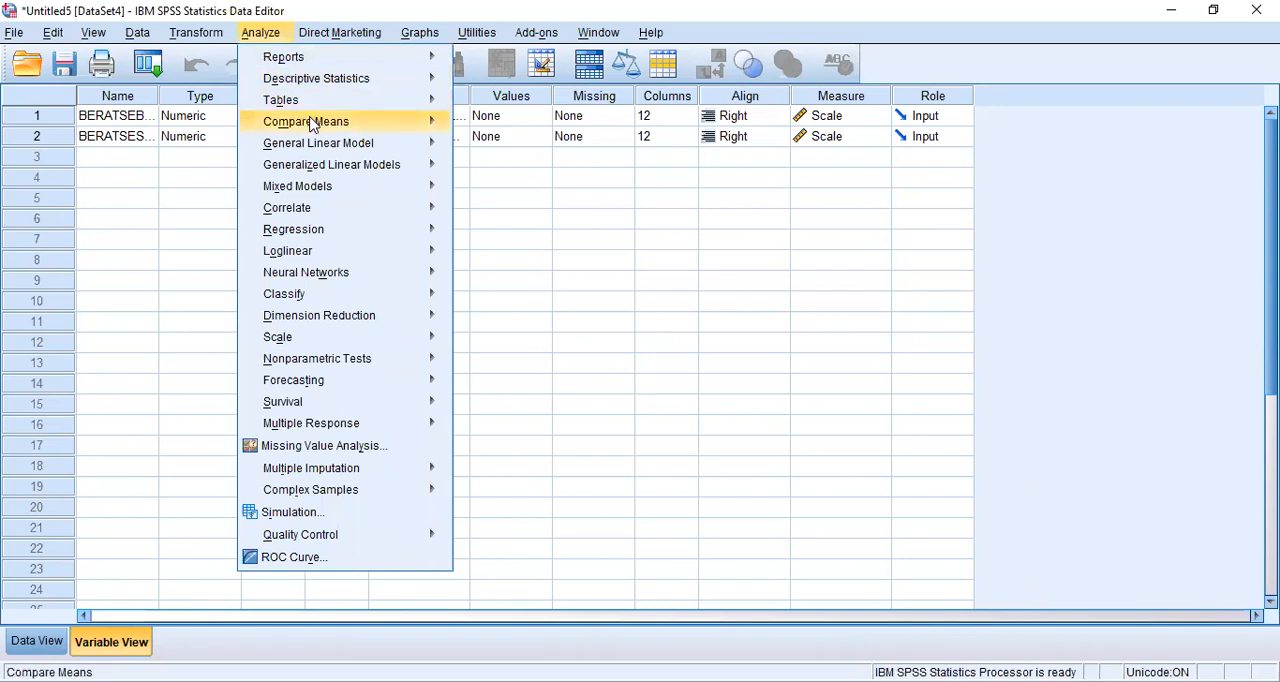
mouse_move(314, 125)
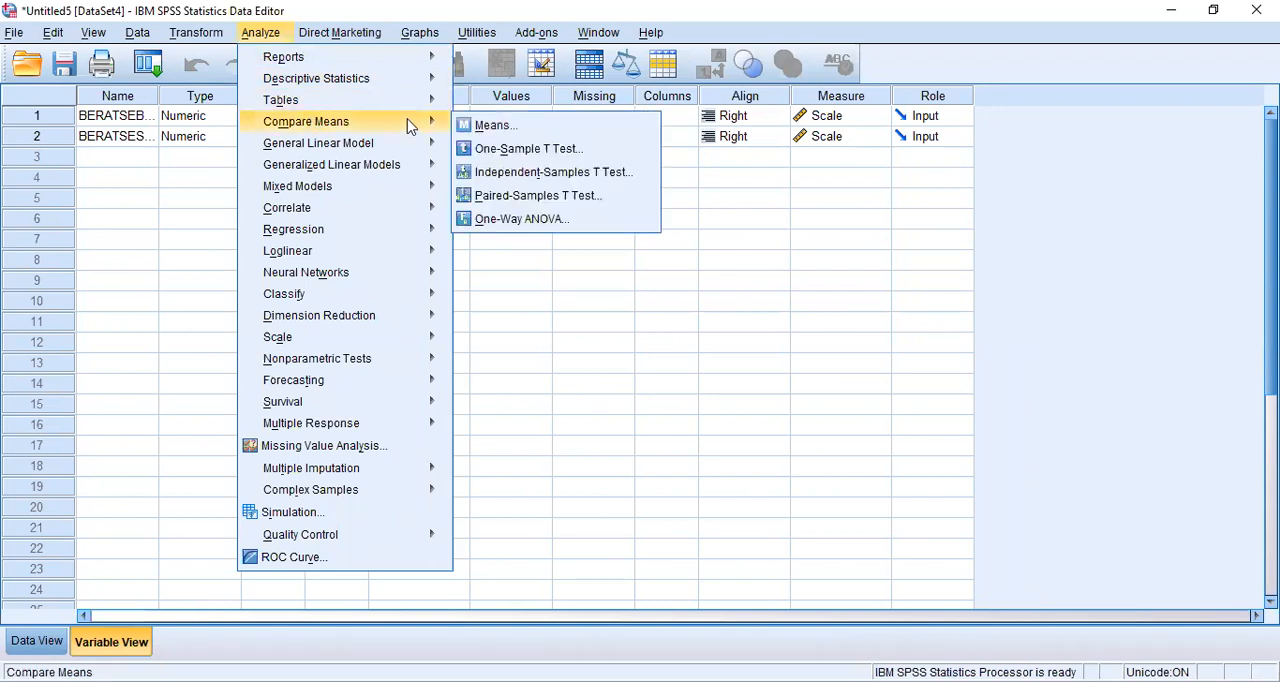
left_click(530, 196)
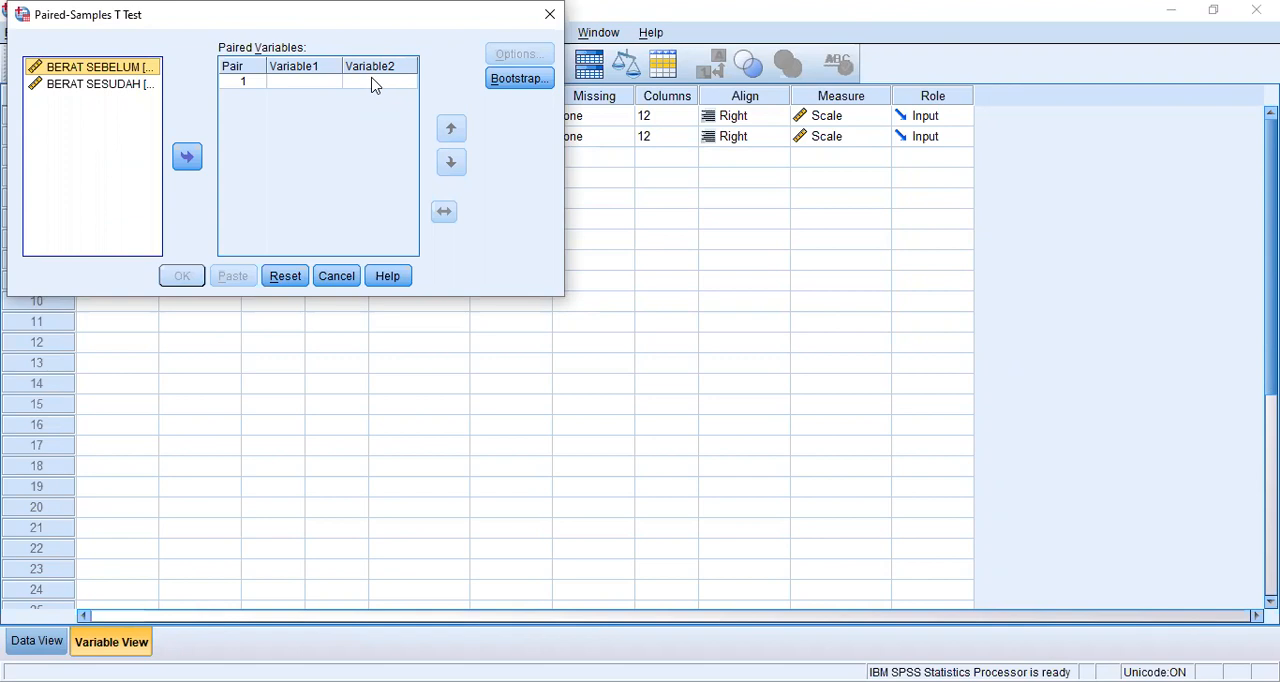
left_click(310, 85)
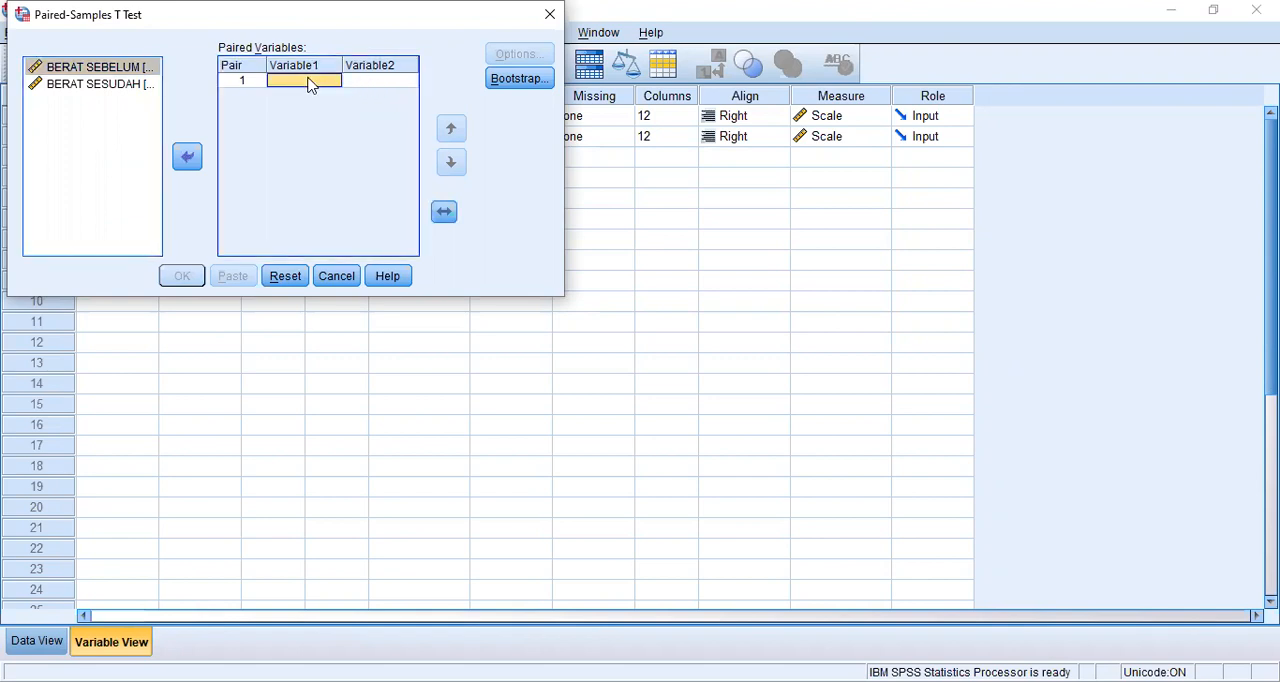
left_click(115, 70)
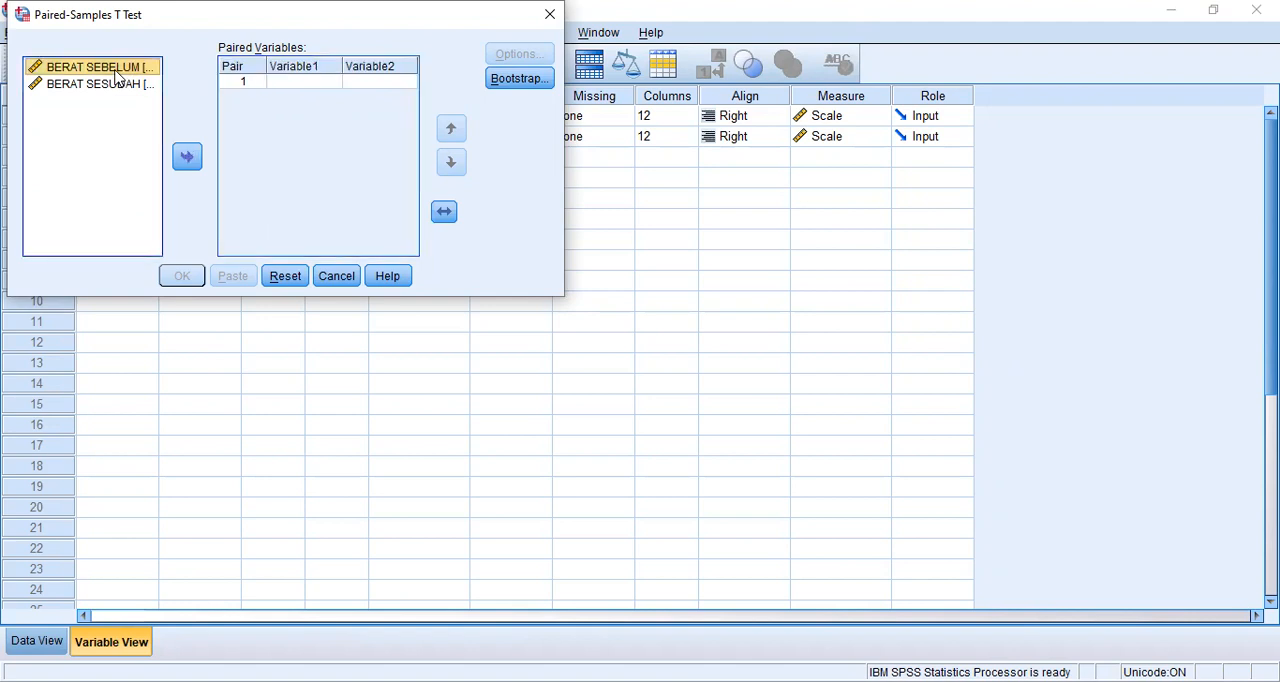
left_click(187, 157)
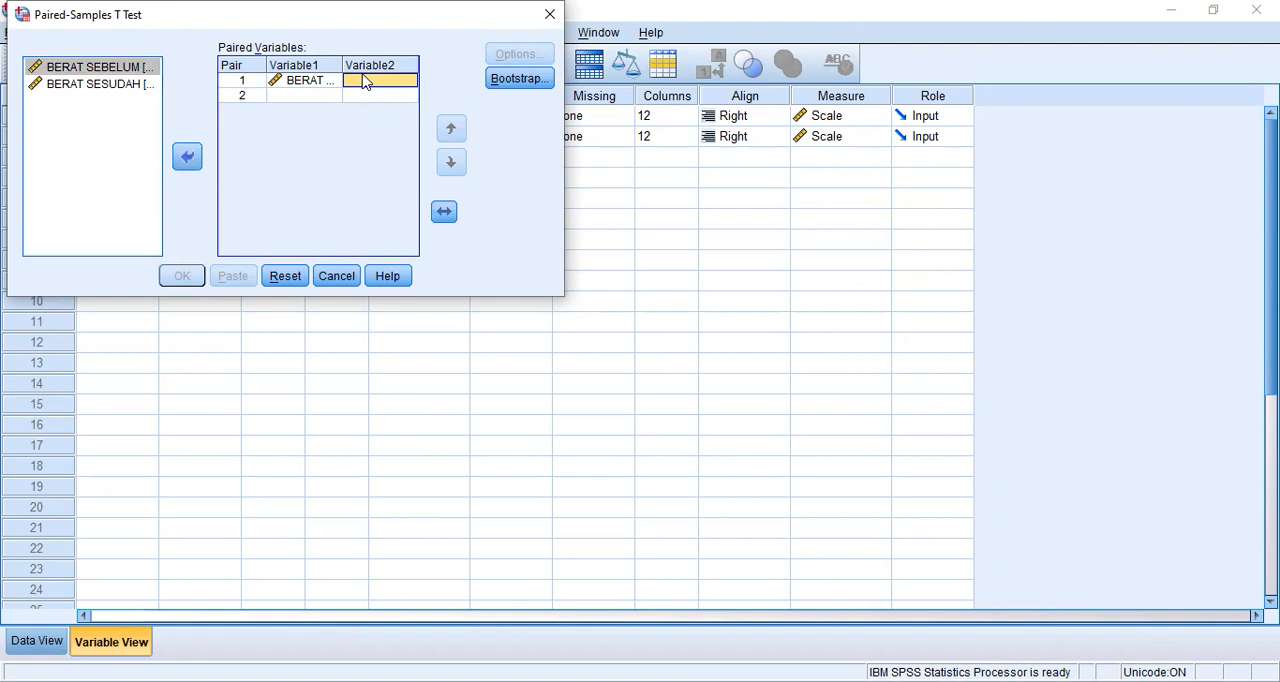
left_click(123, 88)
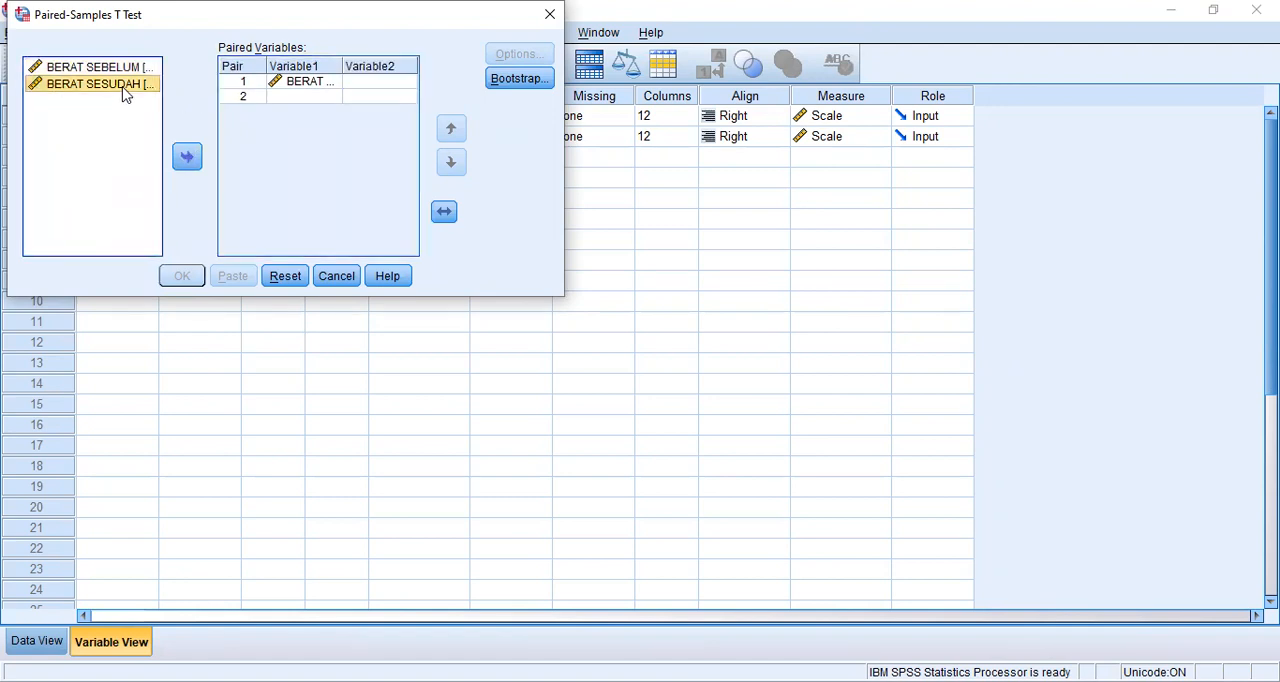
left_click(196, 174)
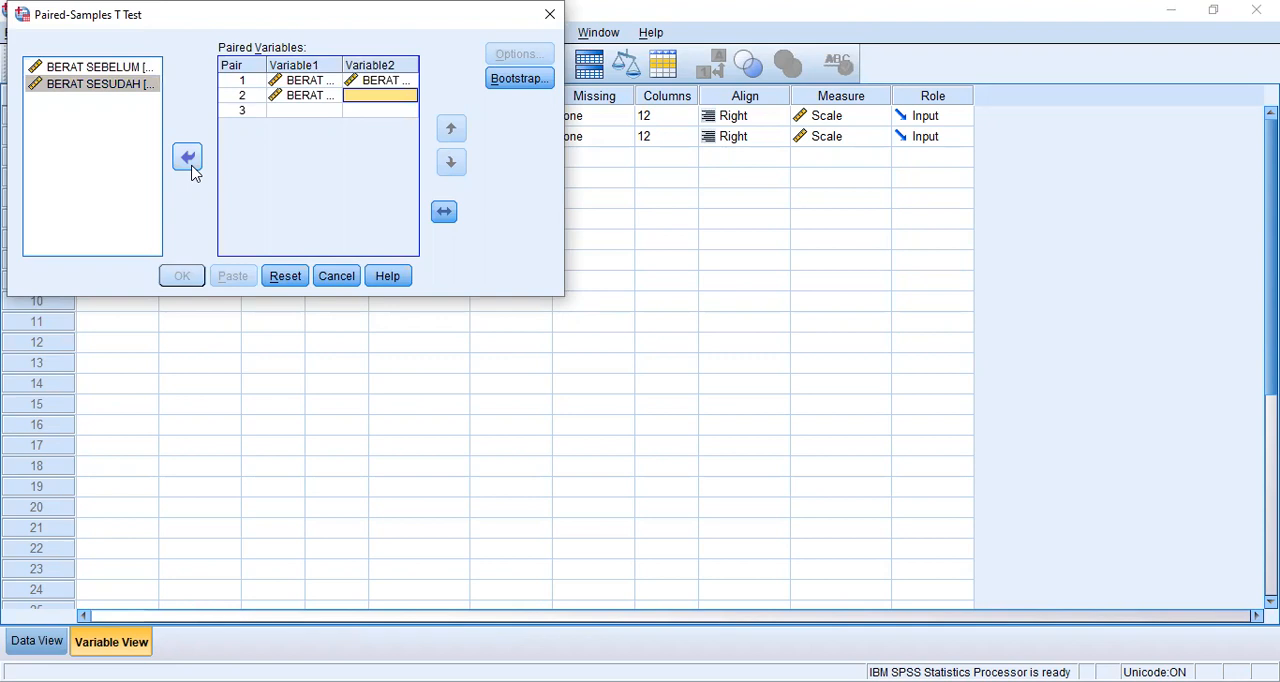
- Remove the surplus variable from pair 2 and run the Paired-Samples T Test
left_click(303, 95)
left_click(191, 162)
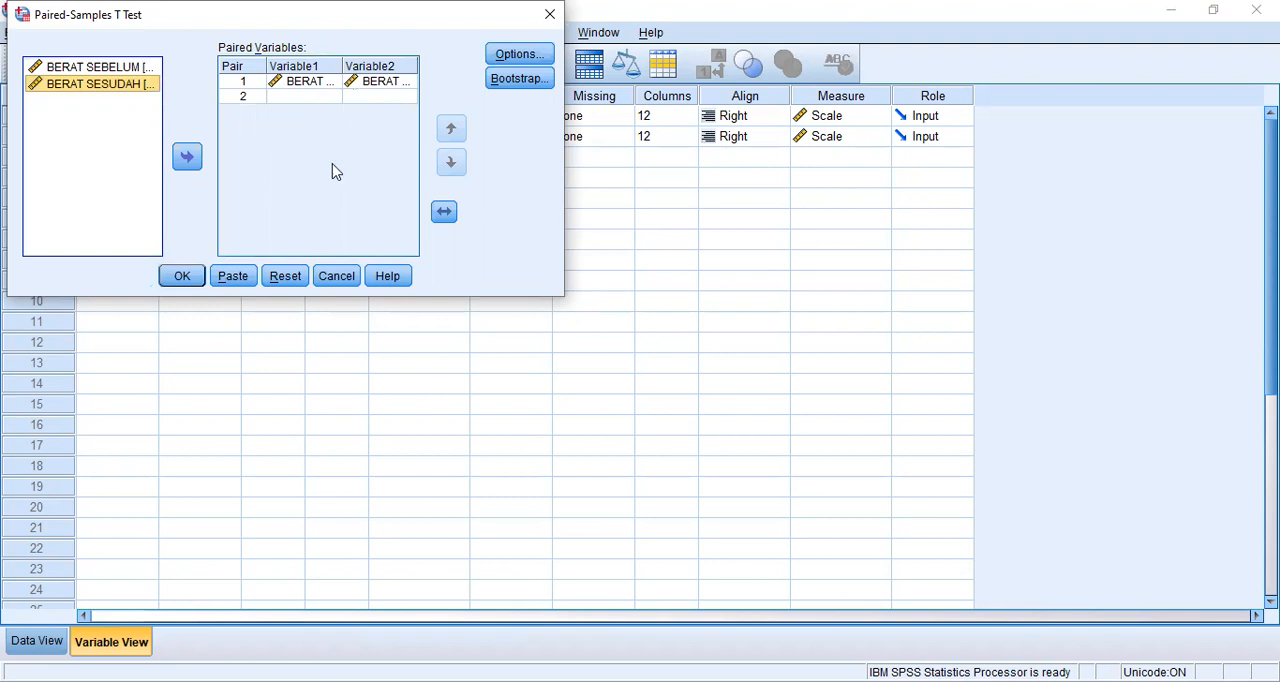
left_click(197, 276)
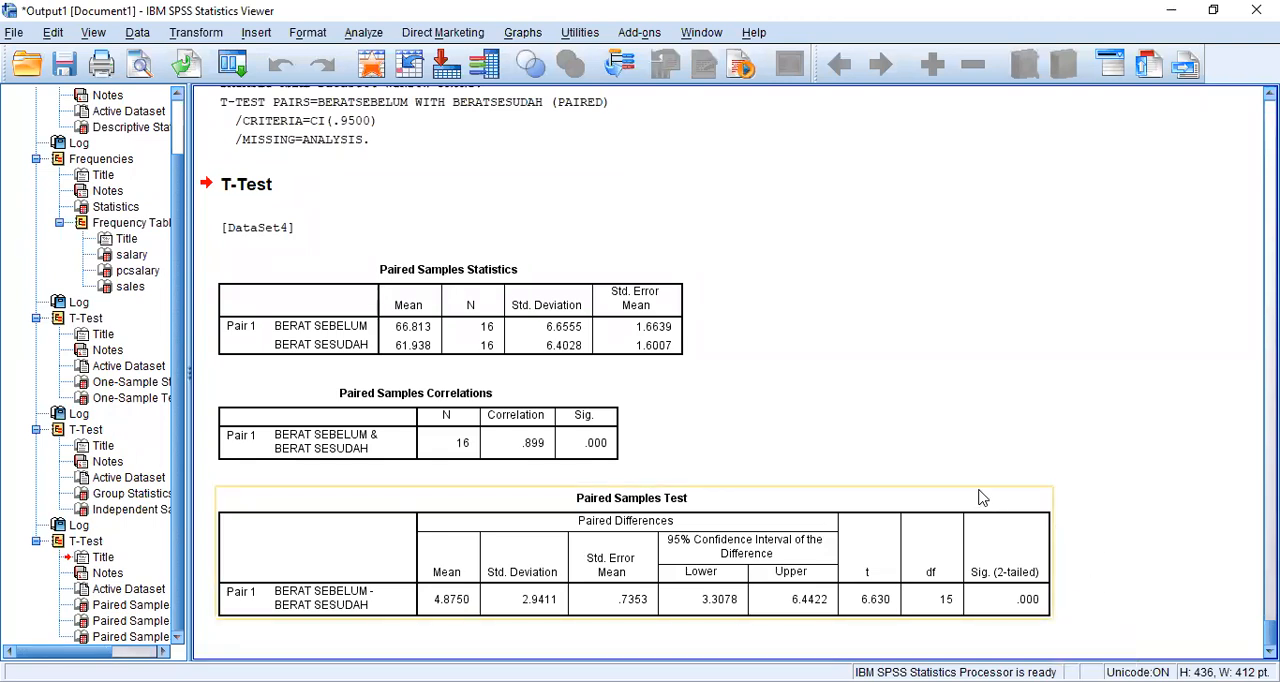
scroll(872, 309, "up", 5)
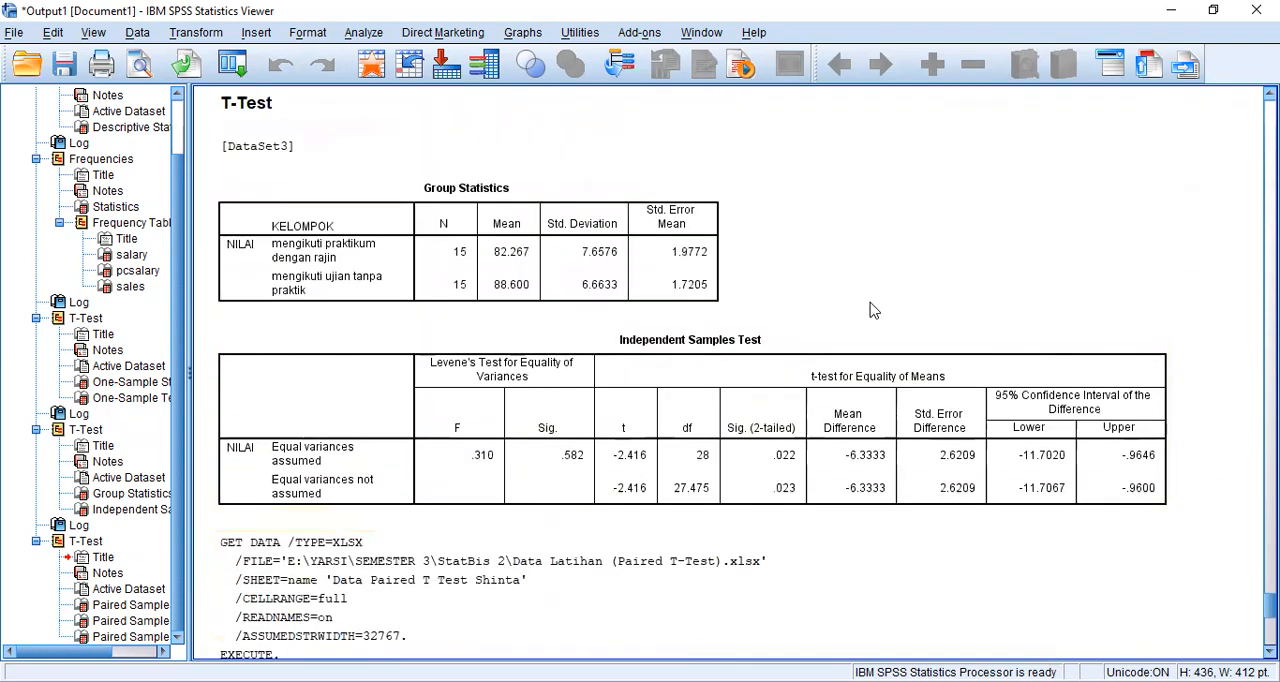
scroll(874, 310, "up", 2)
scroll(874, 310, "down", 6)
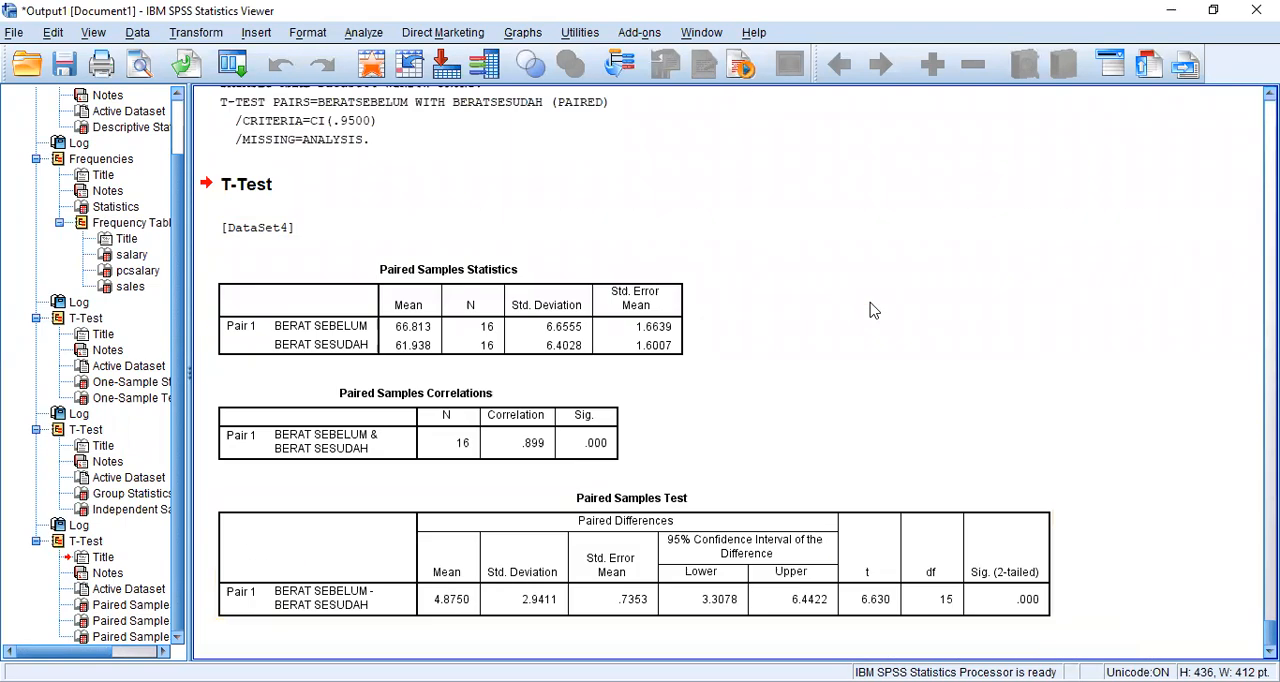
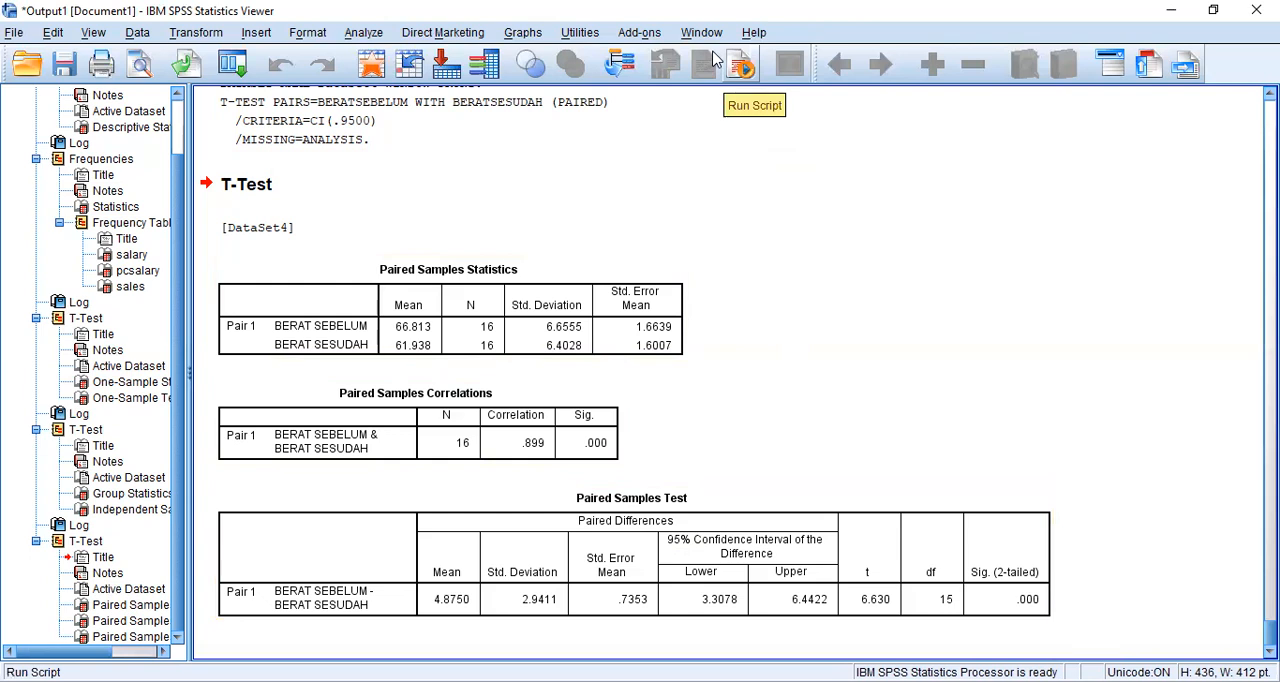
- Read the Soal d One Way Anova task and its hypotheses in the exam PDF and return to the SPSS Data Editor
left_click(712, 60)
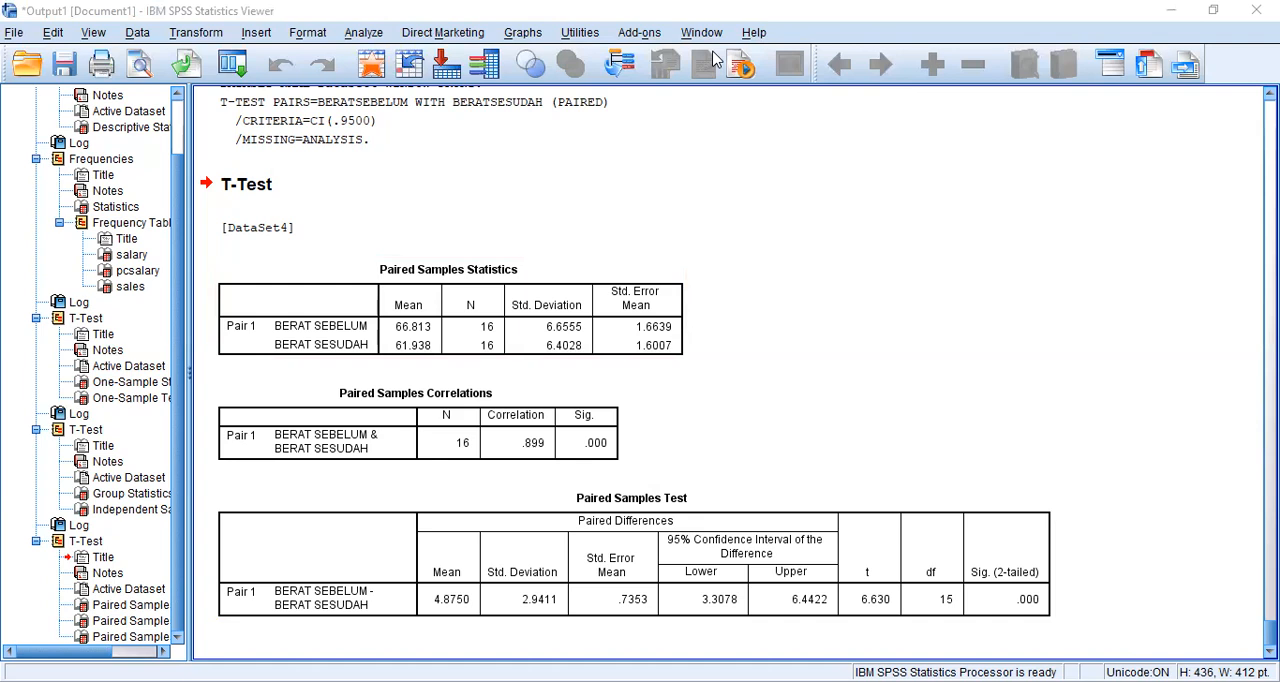
key("alt+Tab")
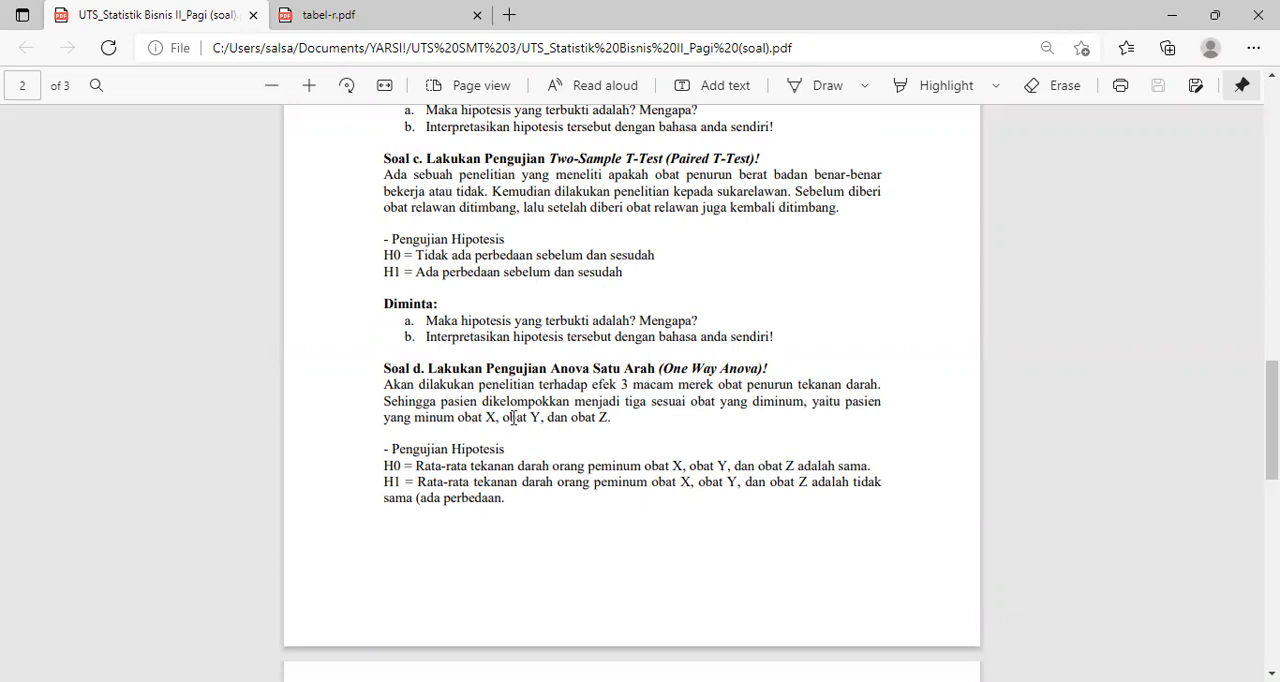
scroll(513, 417, "down", 1)
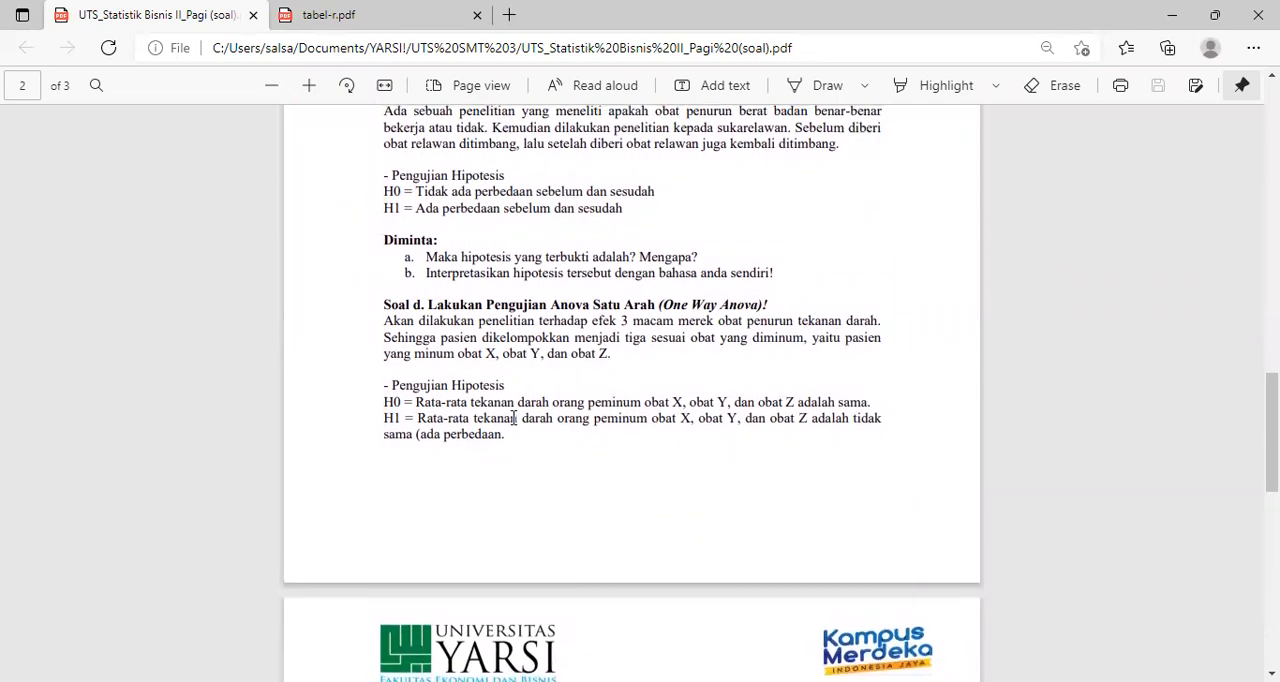
scroll(370, 398, "down", 3)
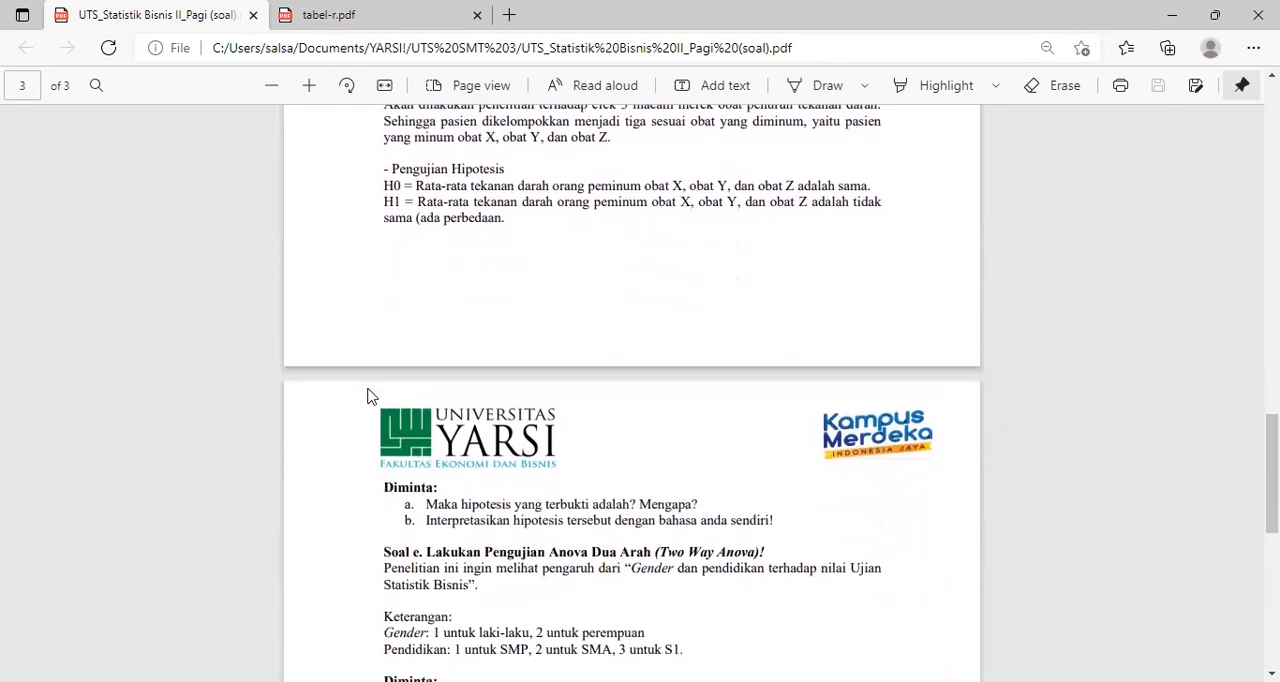
scroll(367, 396, "up", 1)
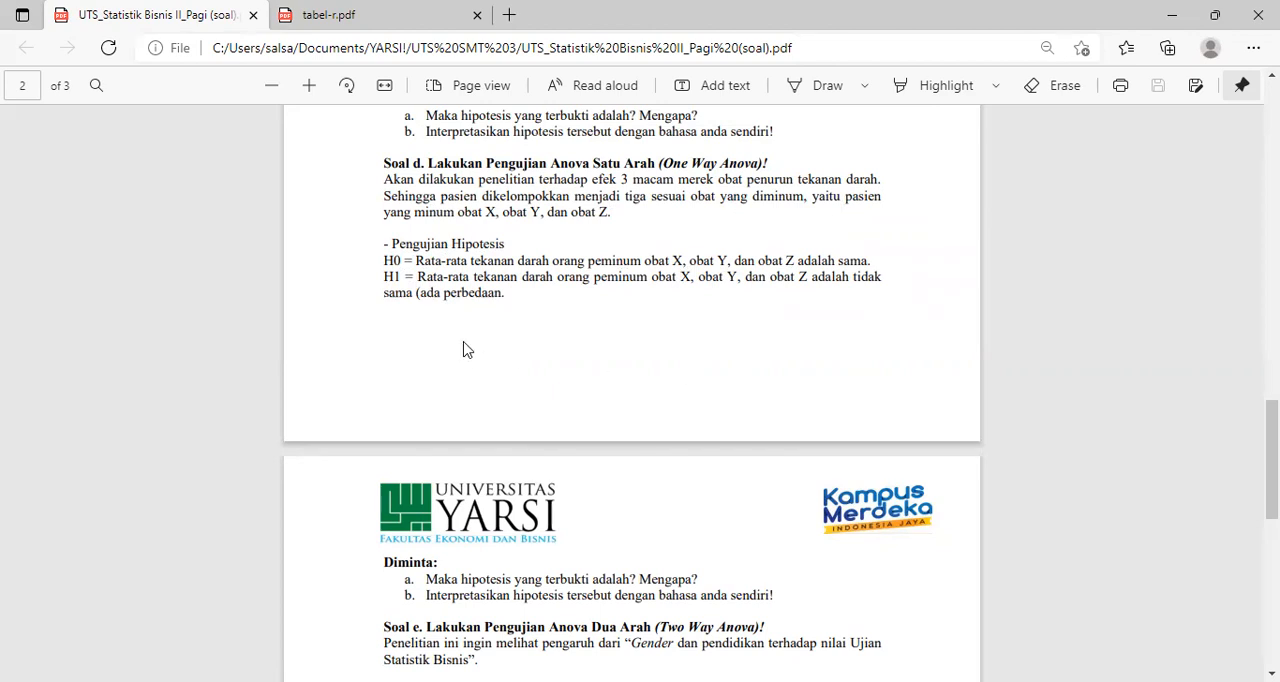
left_click(680, 105)
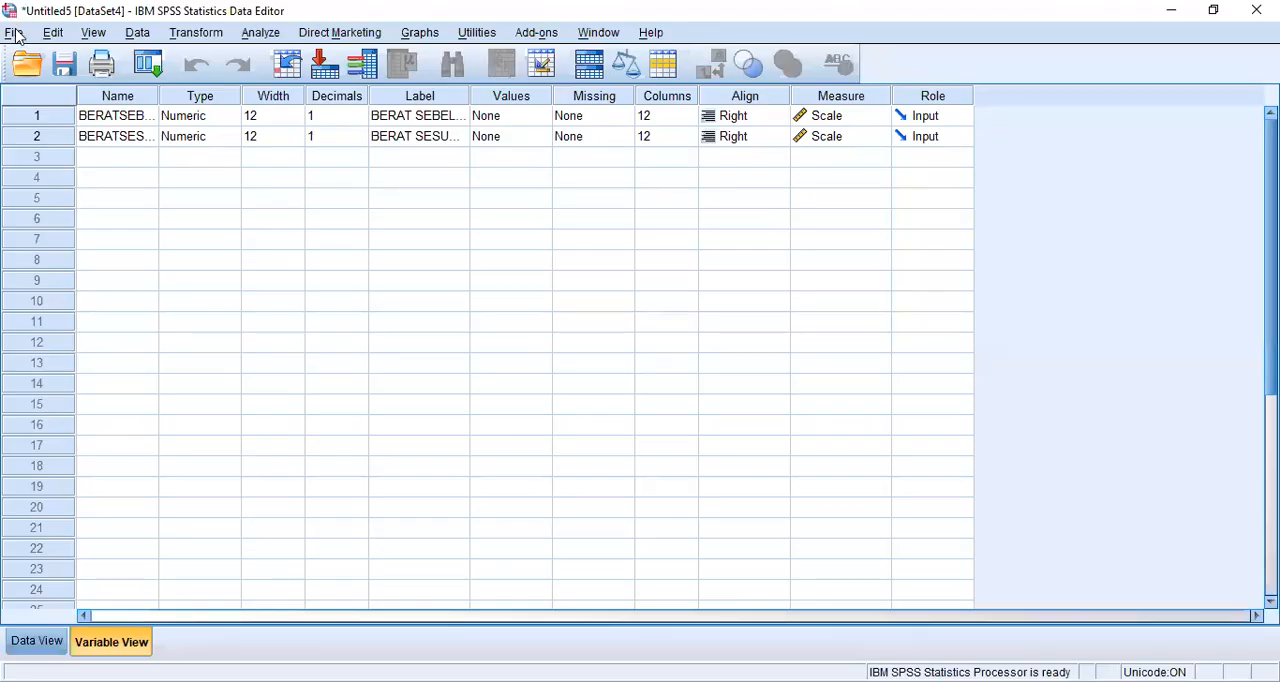
- Open the Excel file Data Uji ANOVA Satu Arah (One-Way ANOVA).xlsx as a new dataset, reading variable names from the first row
left_click(16, 33)
mouse_move(36, 80)
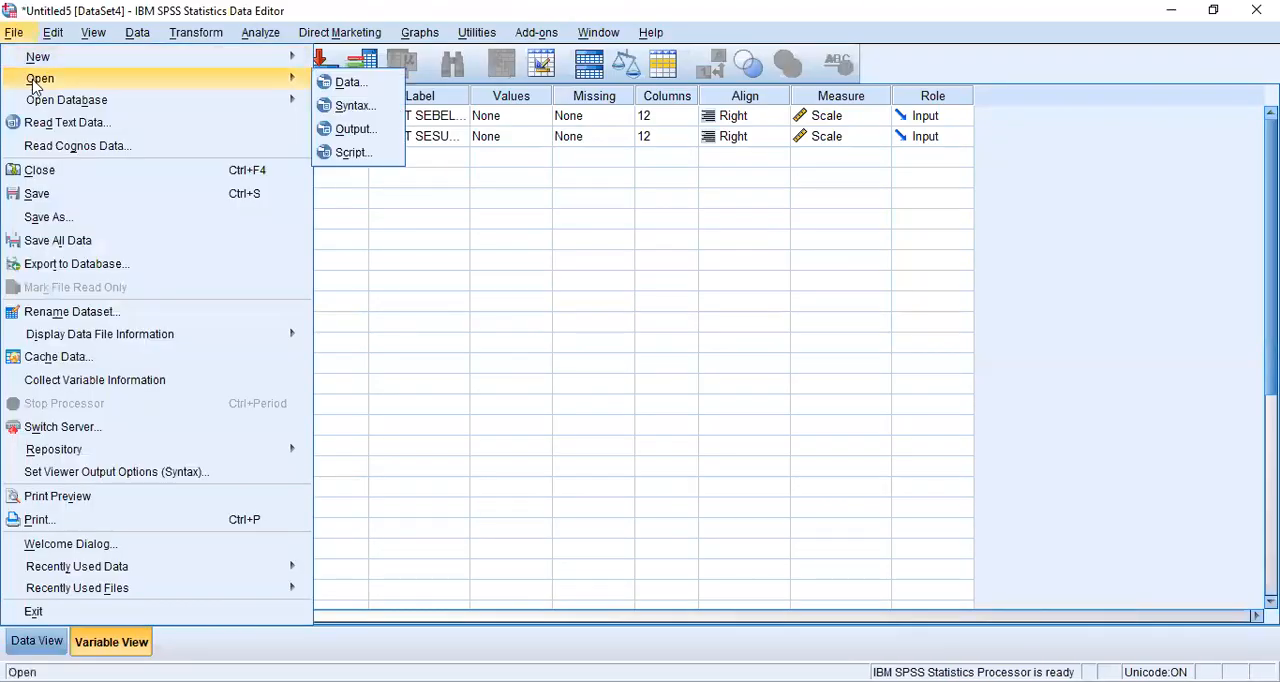
left_click(355, 86)
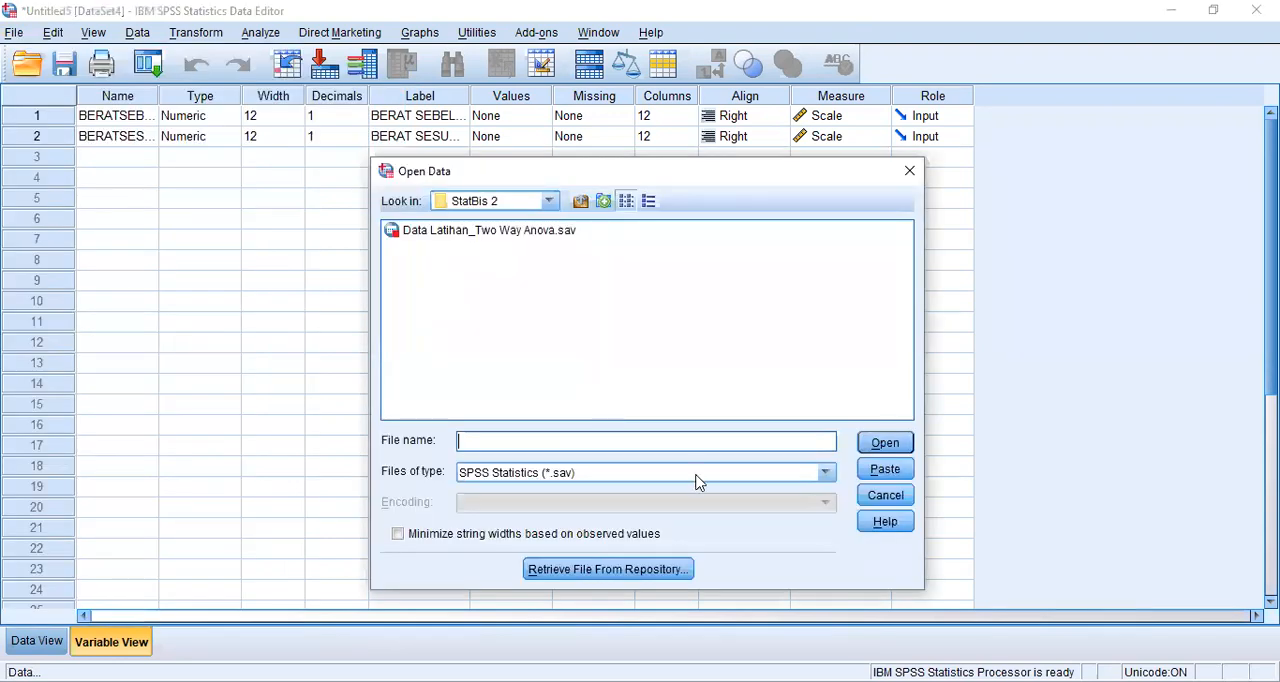
left_click(825, 472)
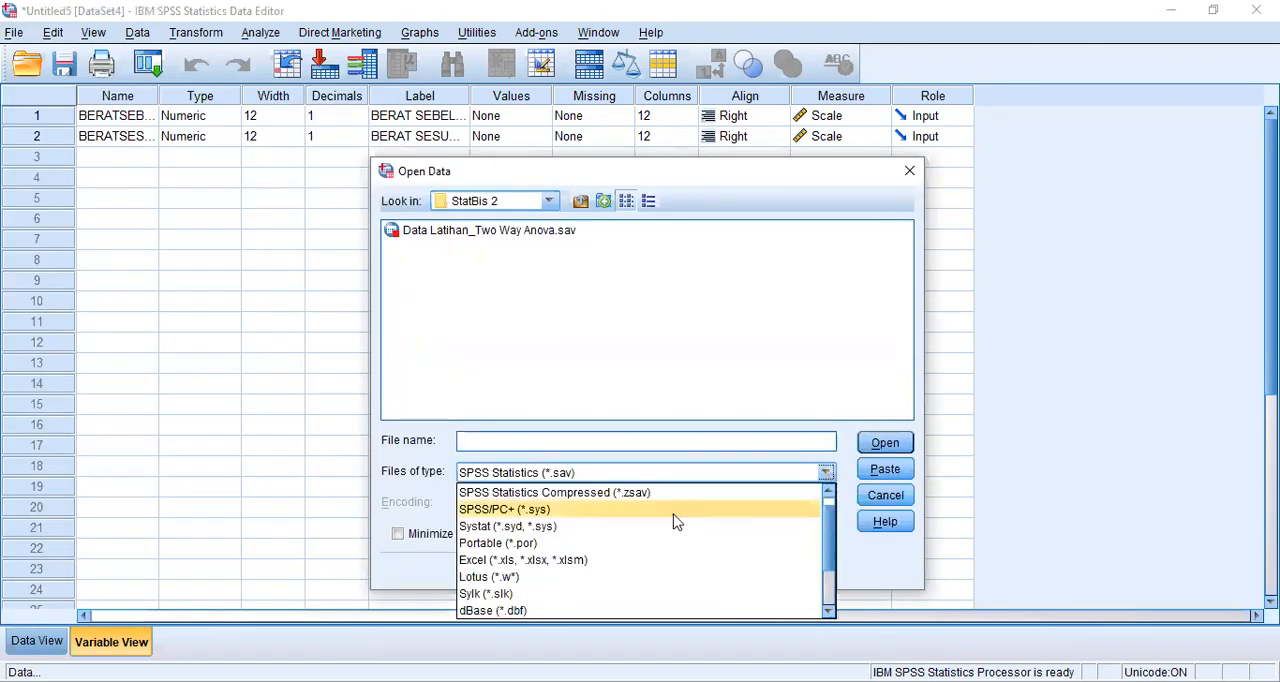
left_click(614, 560)
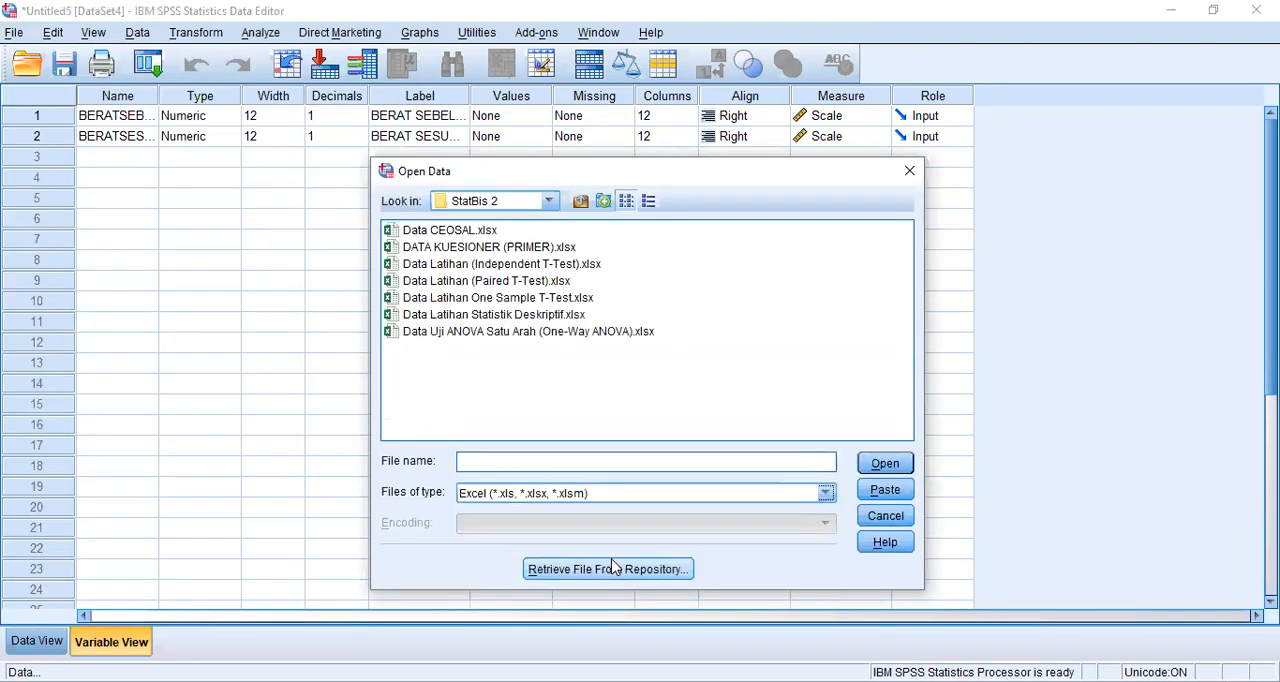
left_click(526, 340)
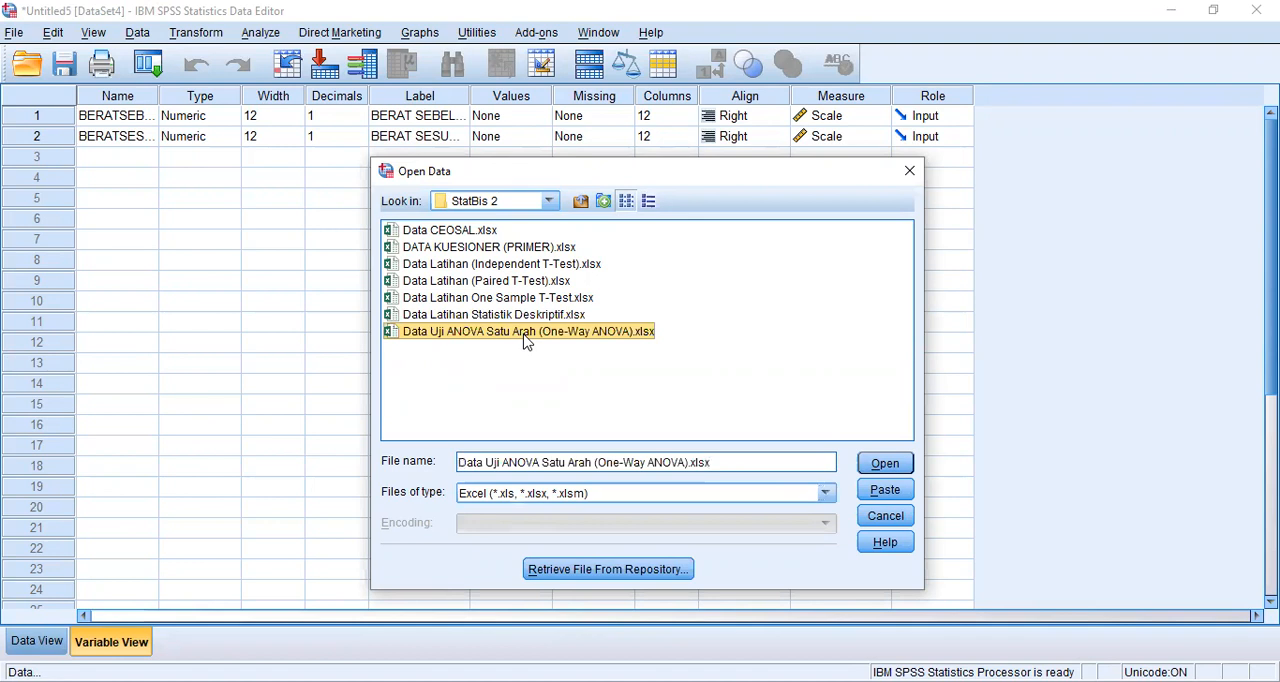
left_click(897, 465)
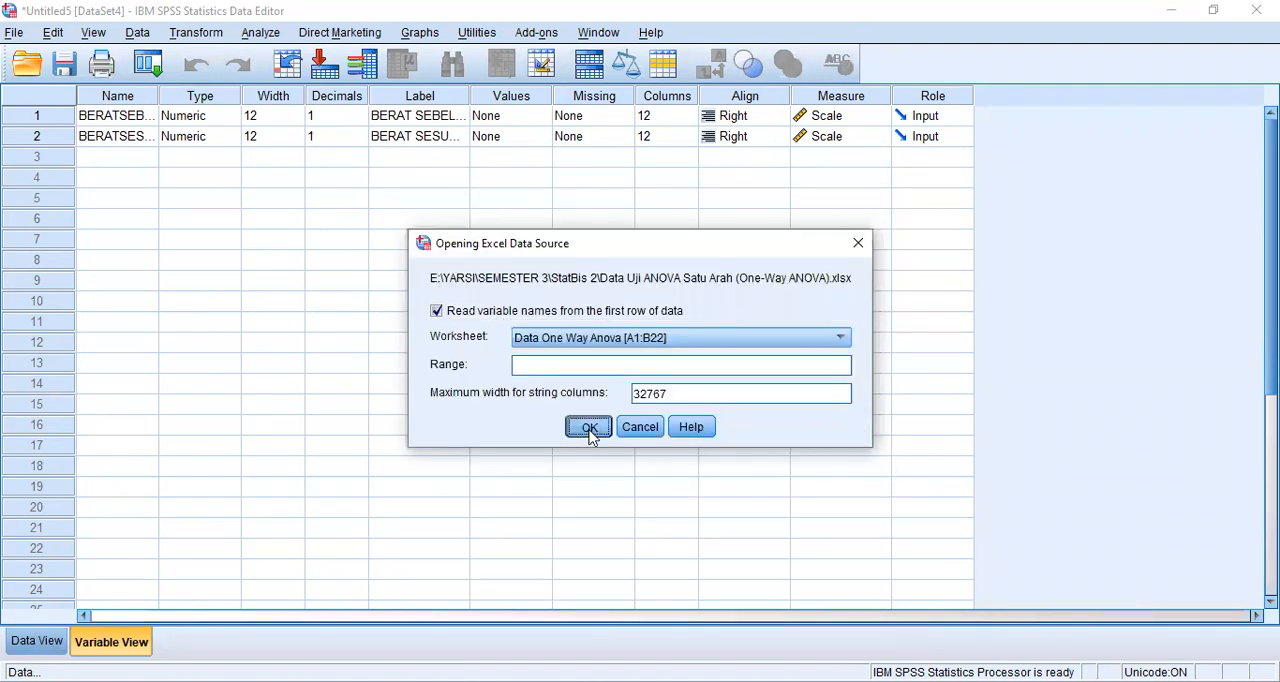
left_click(589, 429)
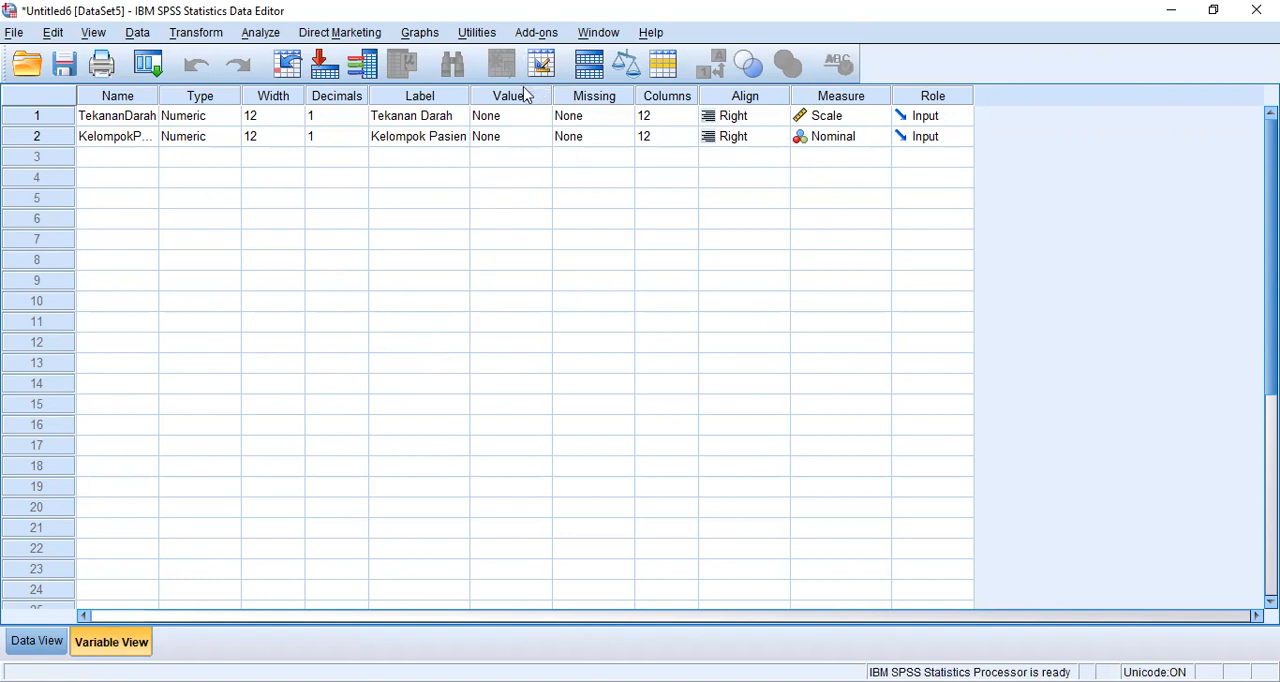
- Open the value labels of the Tekanan Darah variable and add the label "obat x" for value 1
left_click(539, 118)
left_click(539, 118)
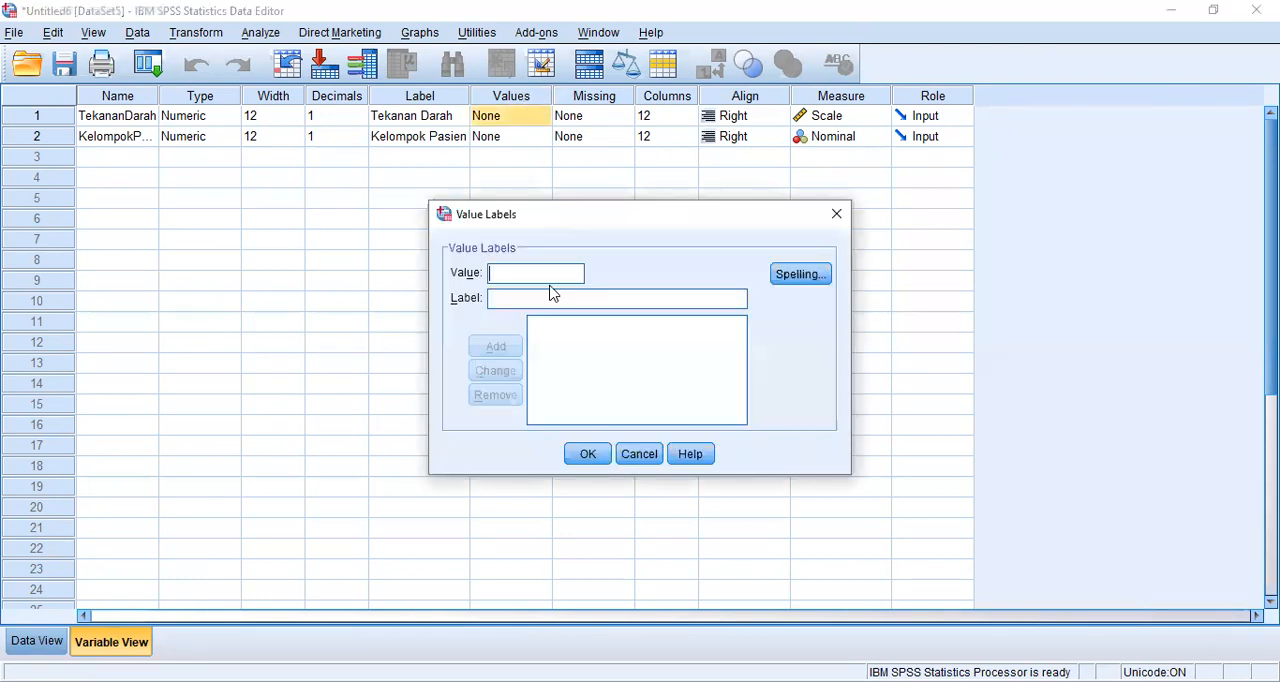
type("1.0 = \"ob")
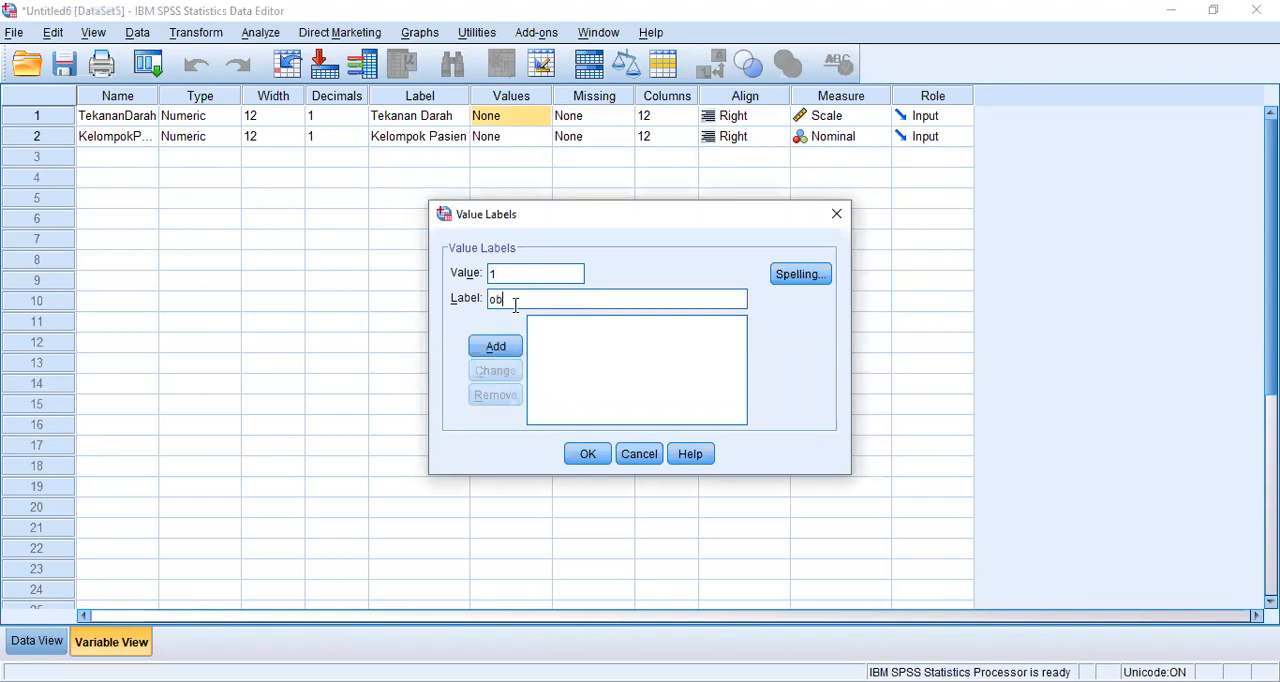
type("at x")
left_click(510, 347)
- Add the label "obat y" for value 2 to Tekanan Darah's value labels
left_click(544, 266)
type("2")
left_click(542, 302)
type("obat y")
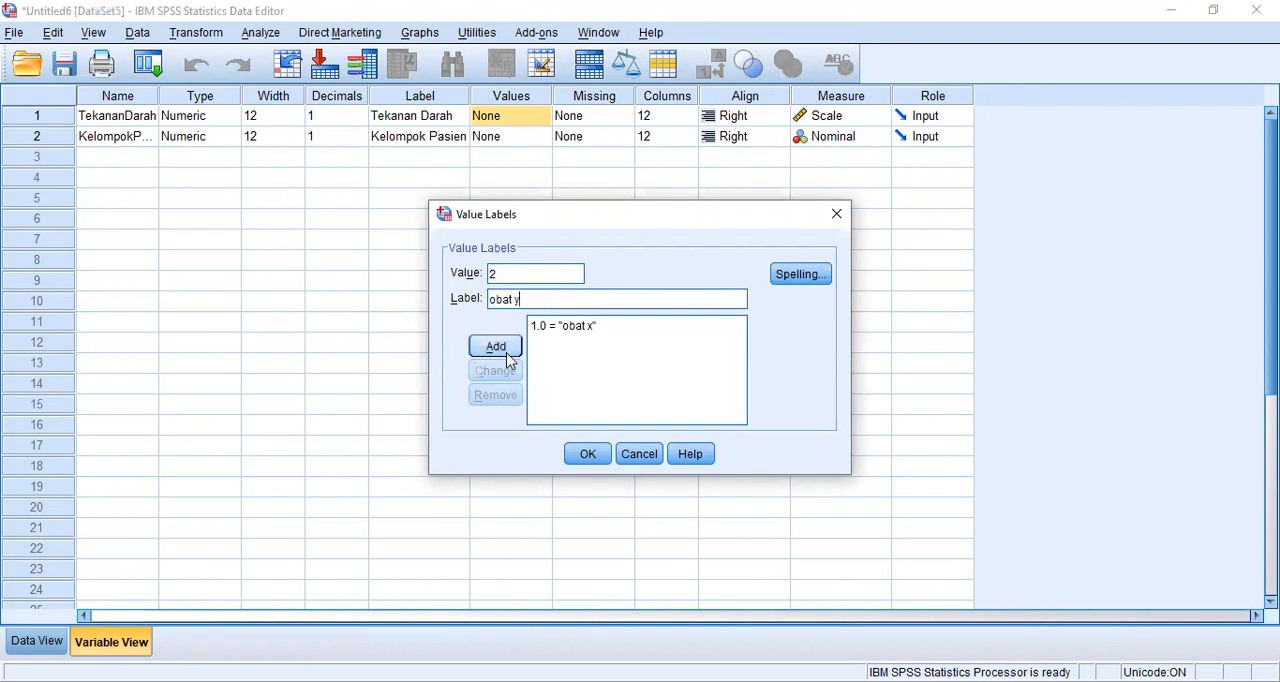
left_click(507, 355)
- Add the label "obat z" for value 3 and apply the value labels to Tekanan Darah
type("3")
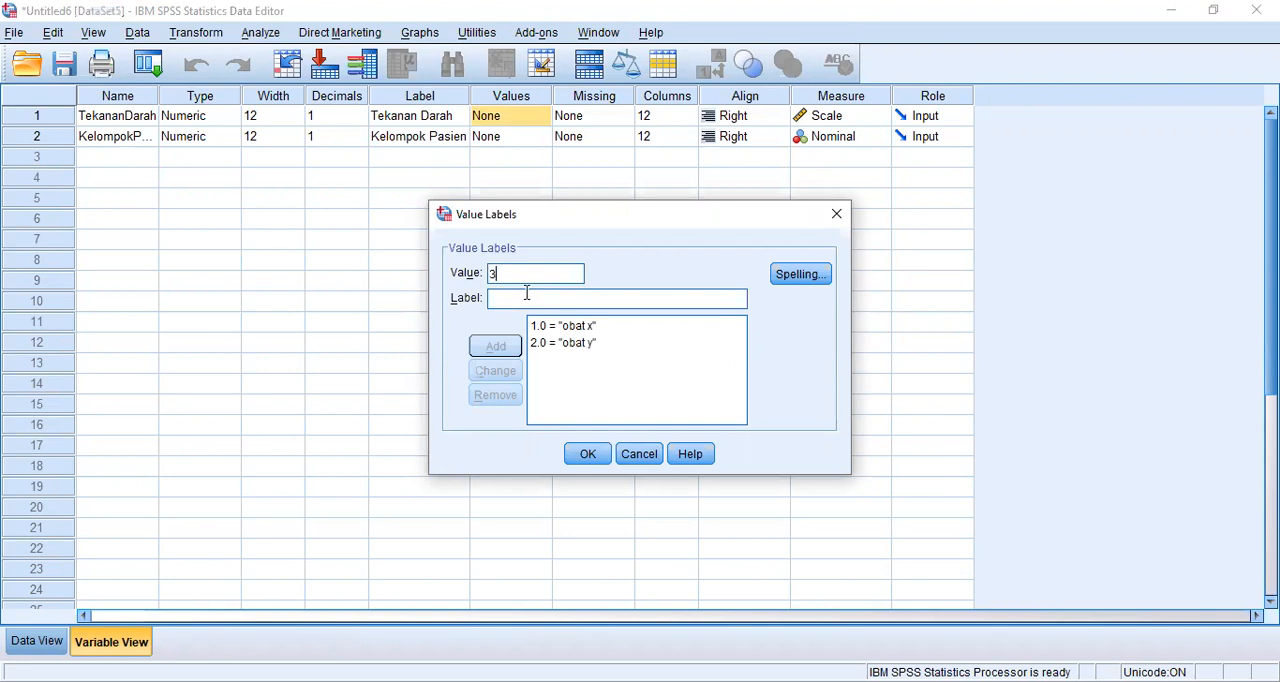
left_click(527, 293)
type("obat z")
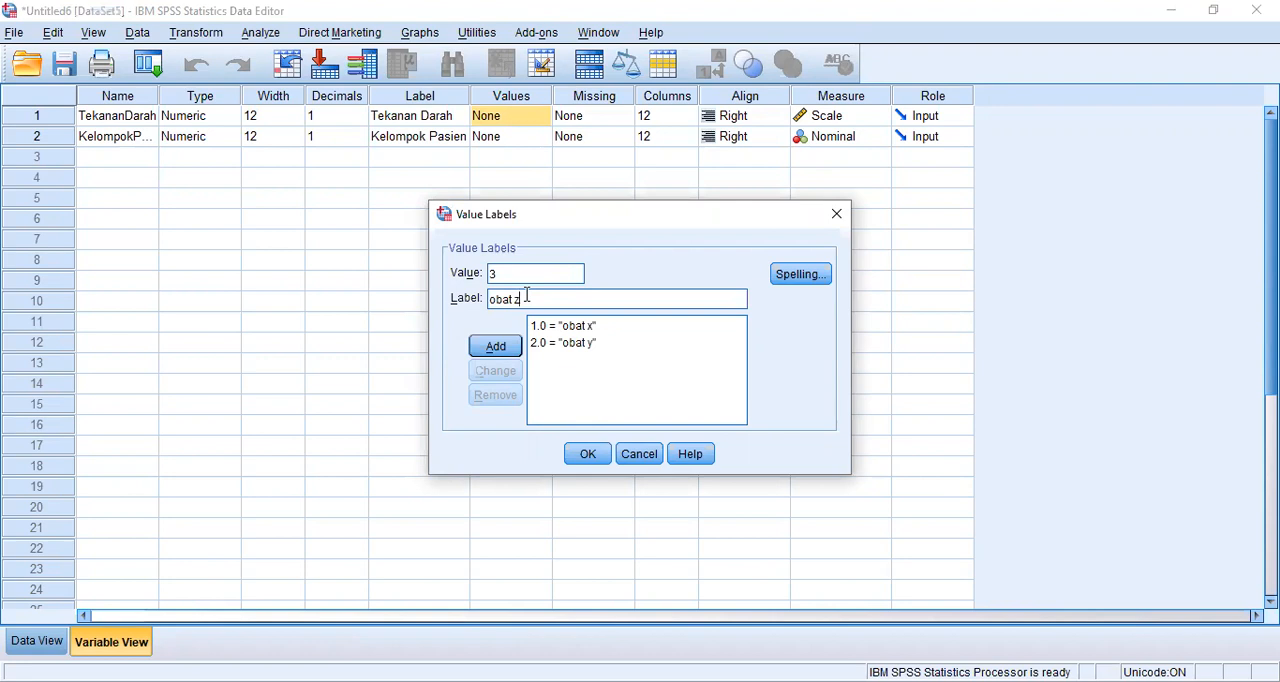
left_click(505, 347)
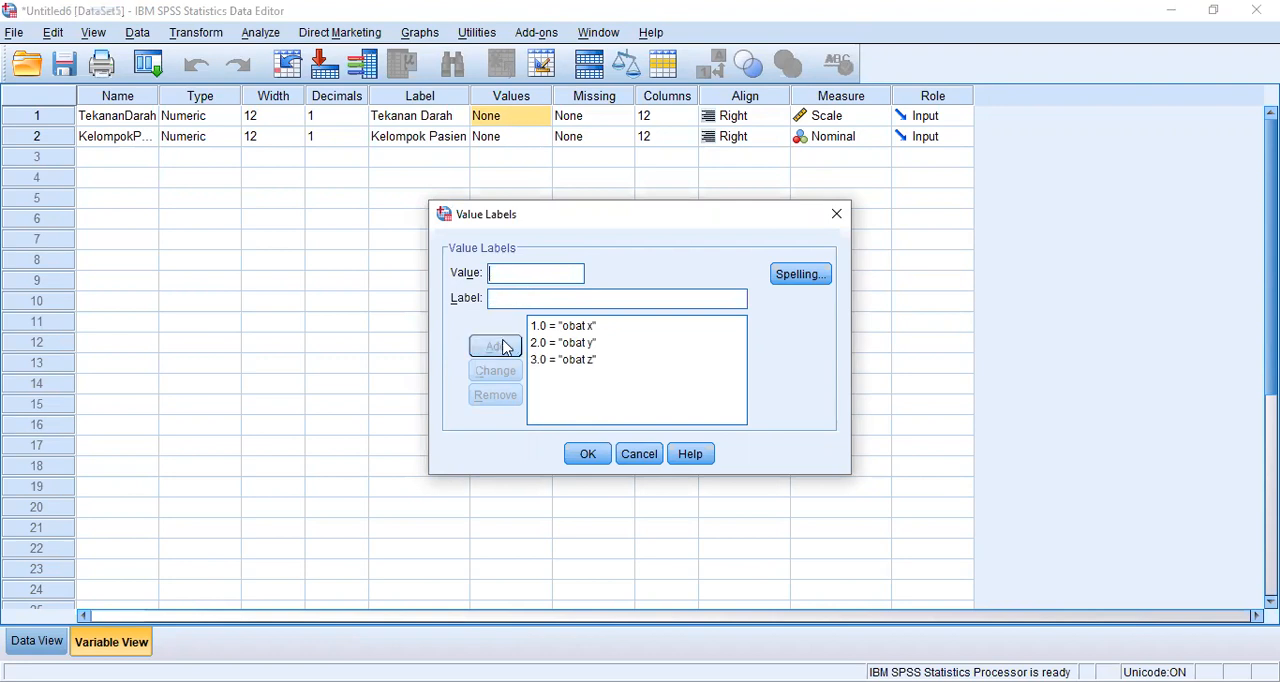
left_click(594, 458)
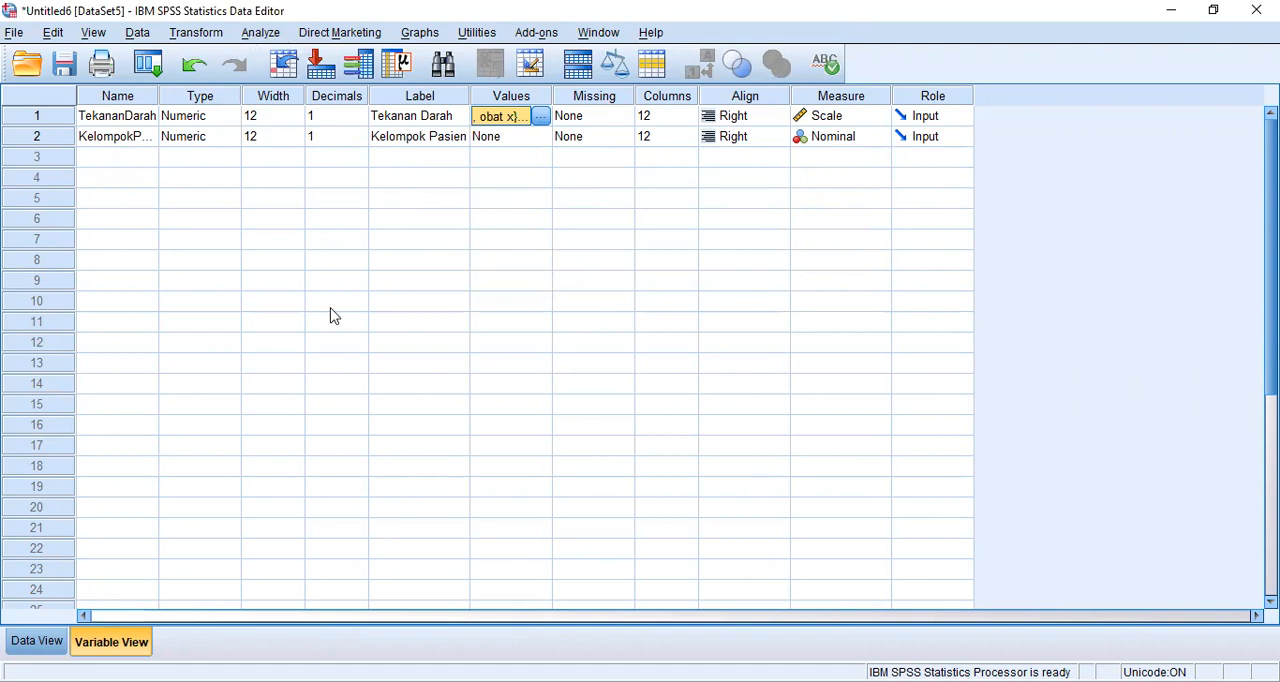
- Set up a One-Way ANOVA with Tekanan Darah as the dependent variable and Kelompok Pasien as the factor
left_click(259, 36)
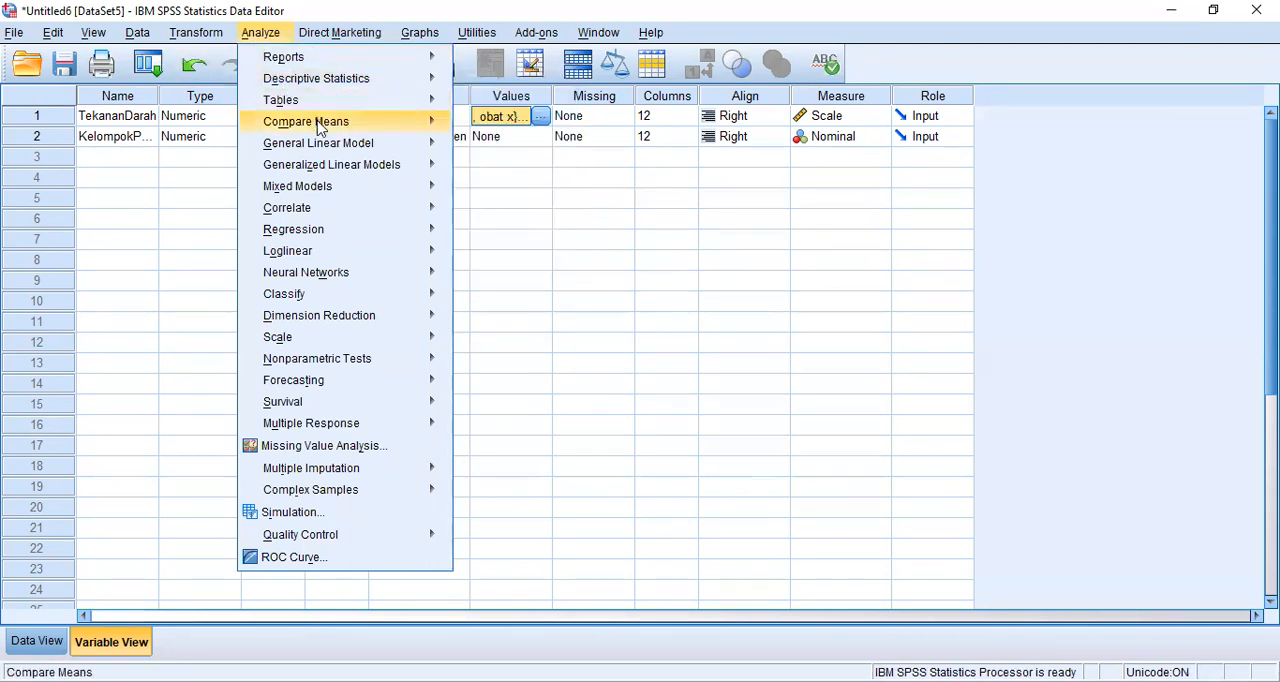
mouse_move(320, 128)
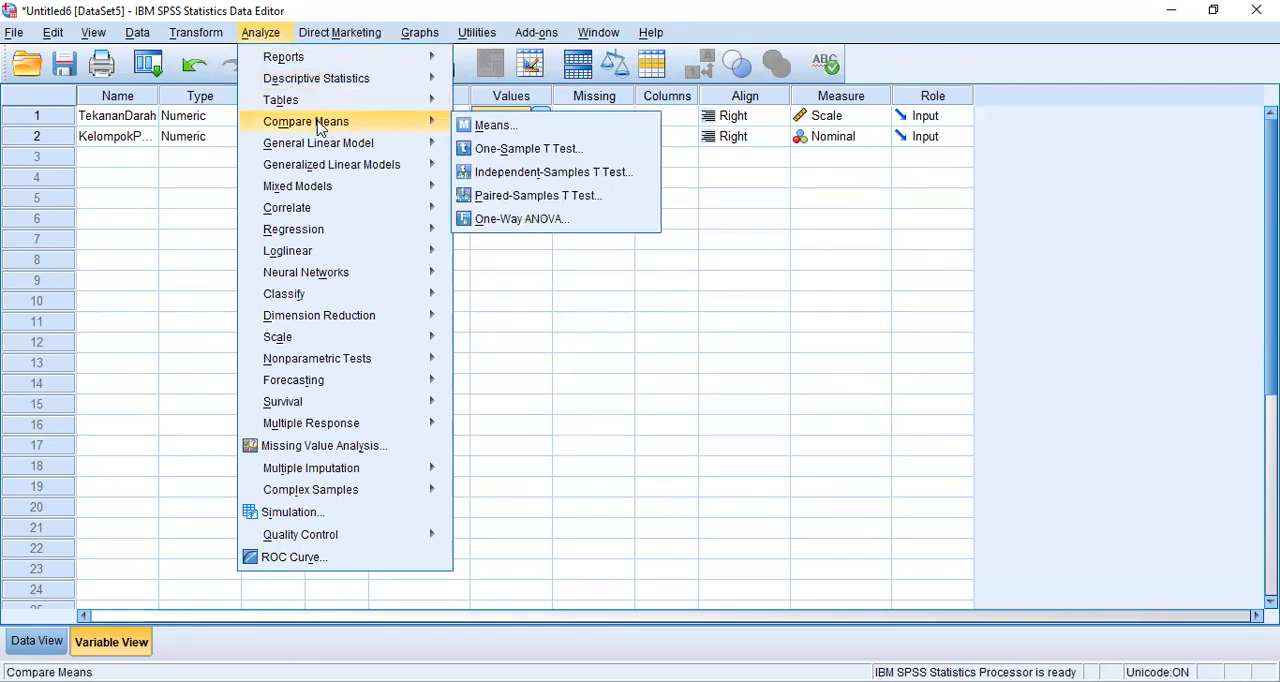
left_click(520, 218)
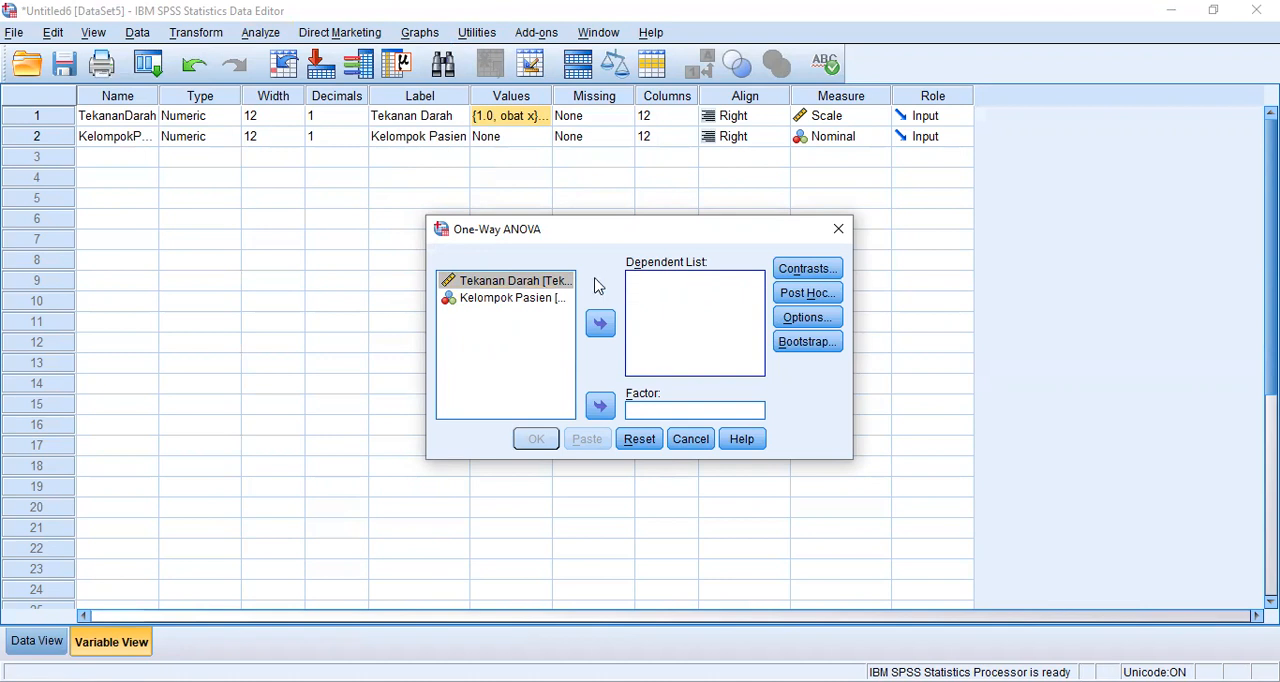
left_click(556, 283)
left_click(603, 322)
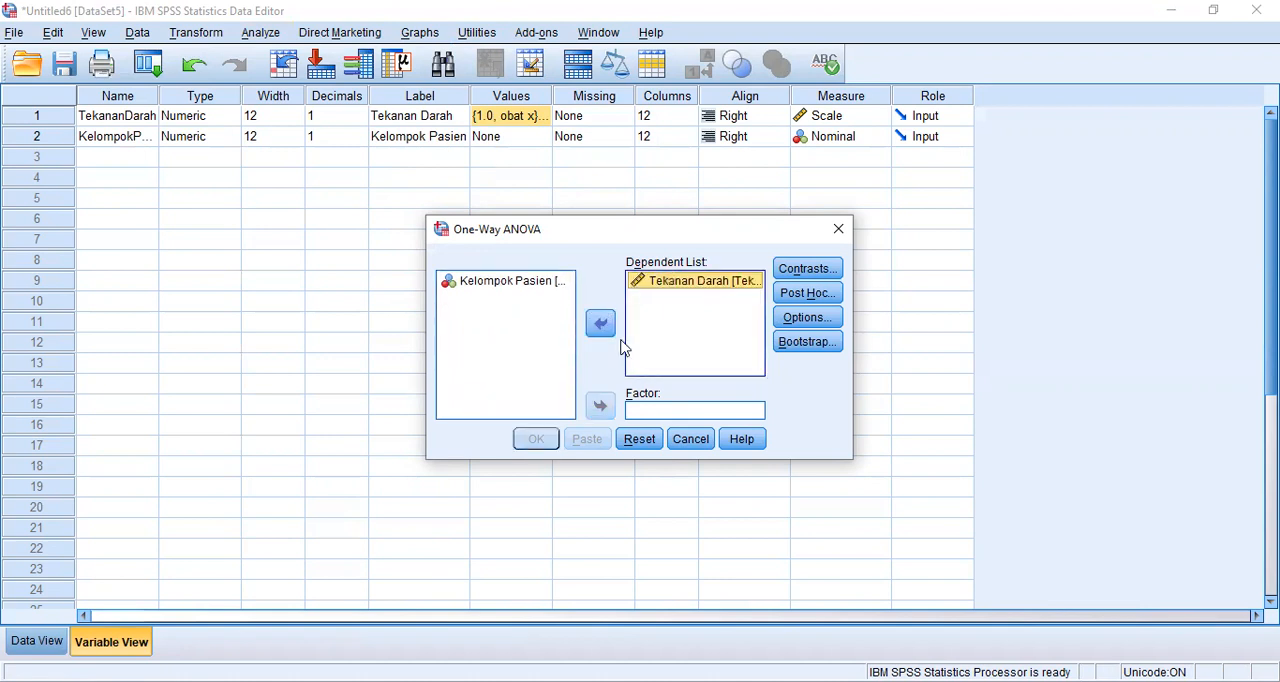
left_click(649, 411)
left_click(507, 284)
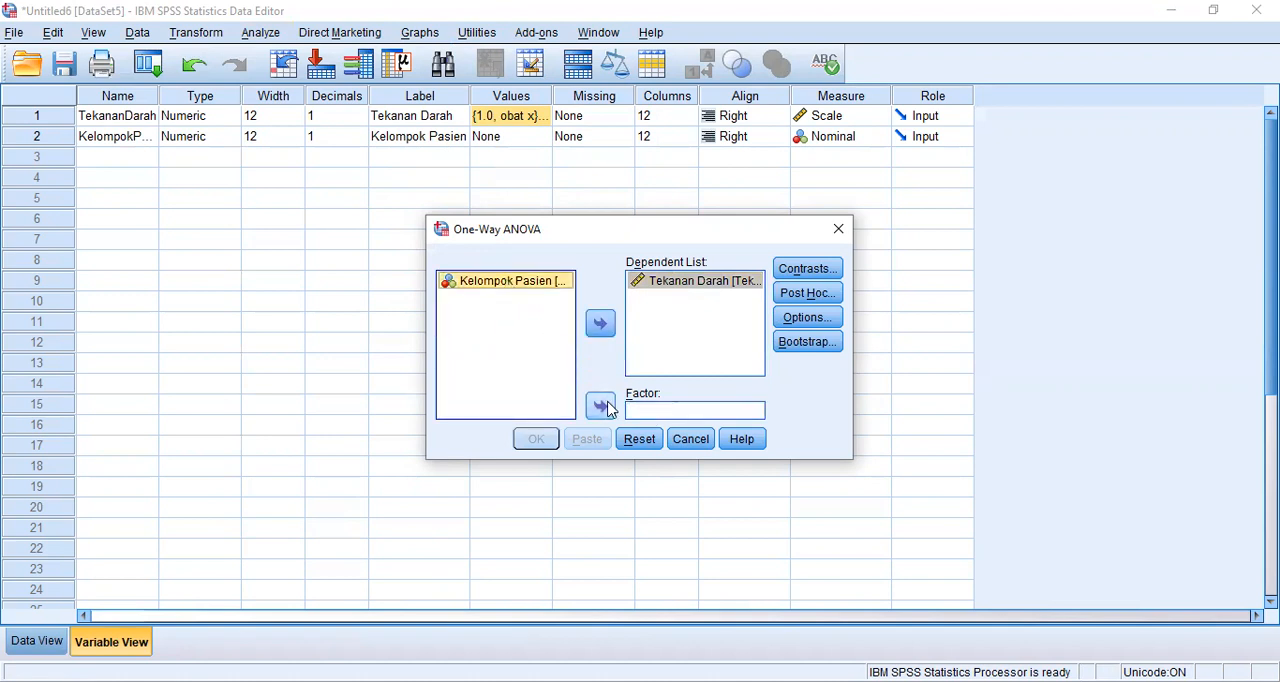
left_click(602, 405)
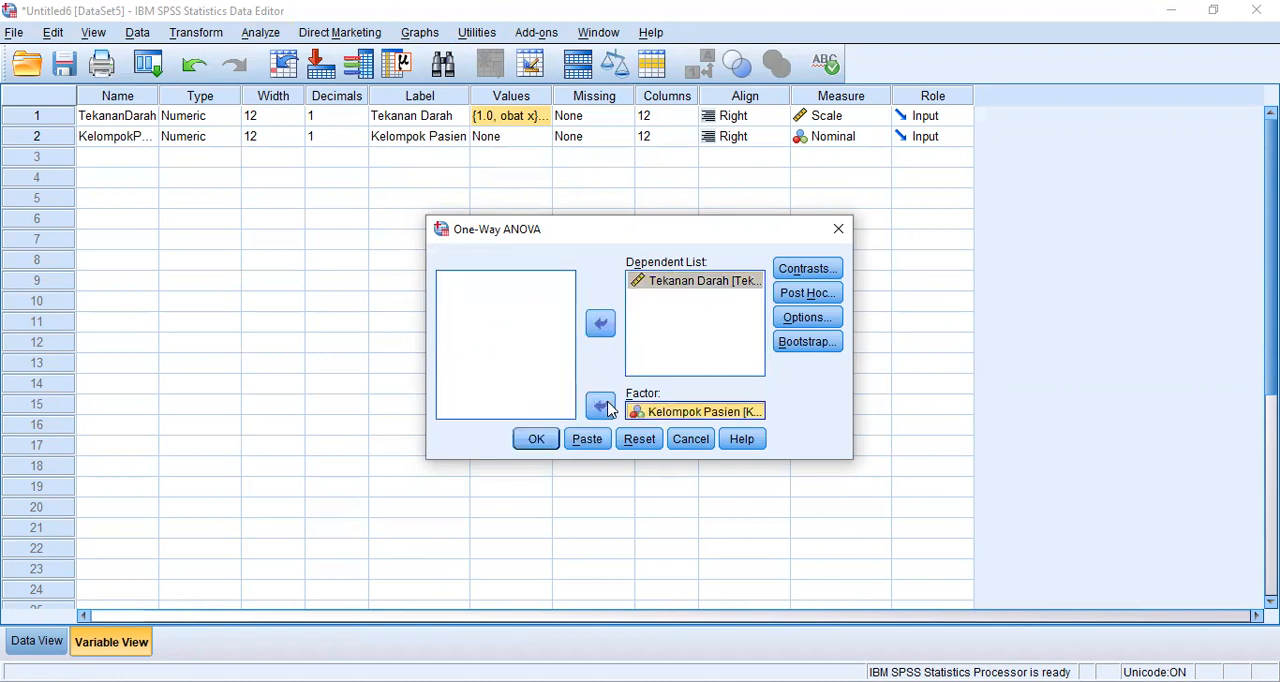
- Enable the Descriptive statistics and the Homogeneity of variance test in the One-Way ANOVA options
left_click(817, 320)
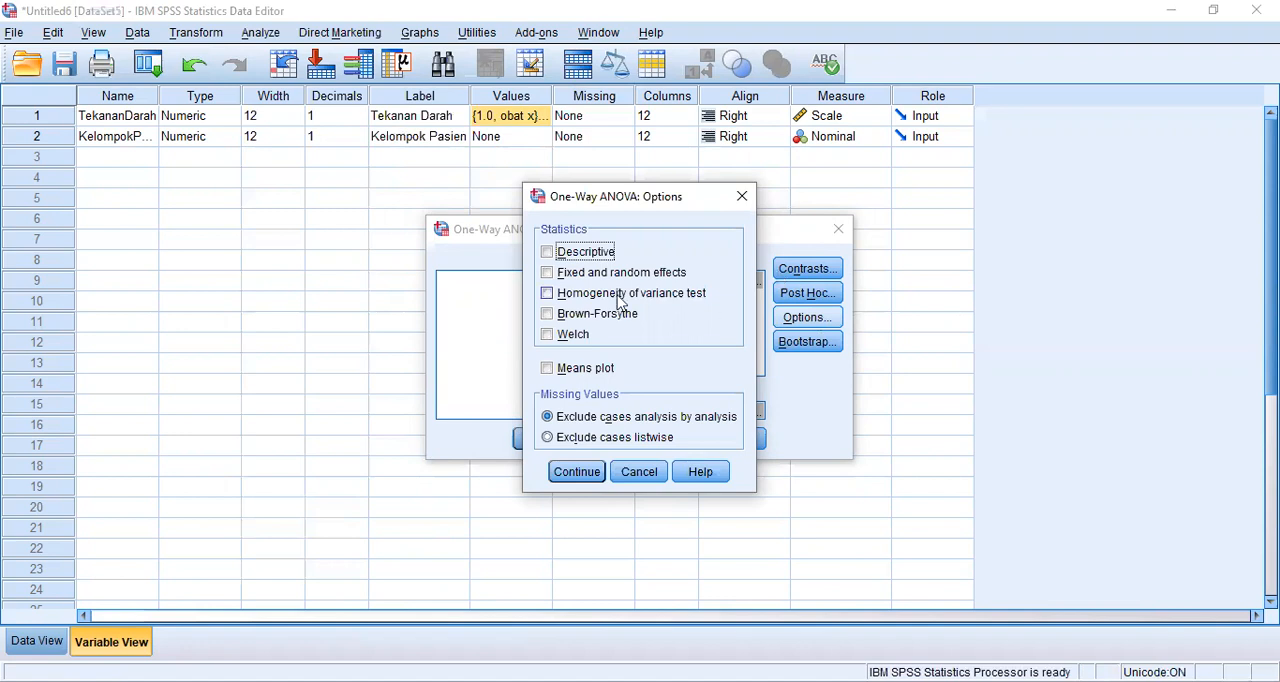
left_click(548, 253)
left_click(547, 294)
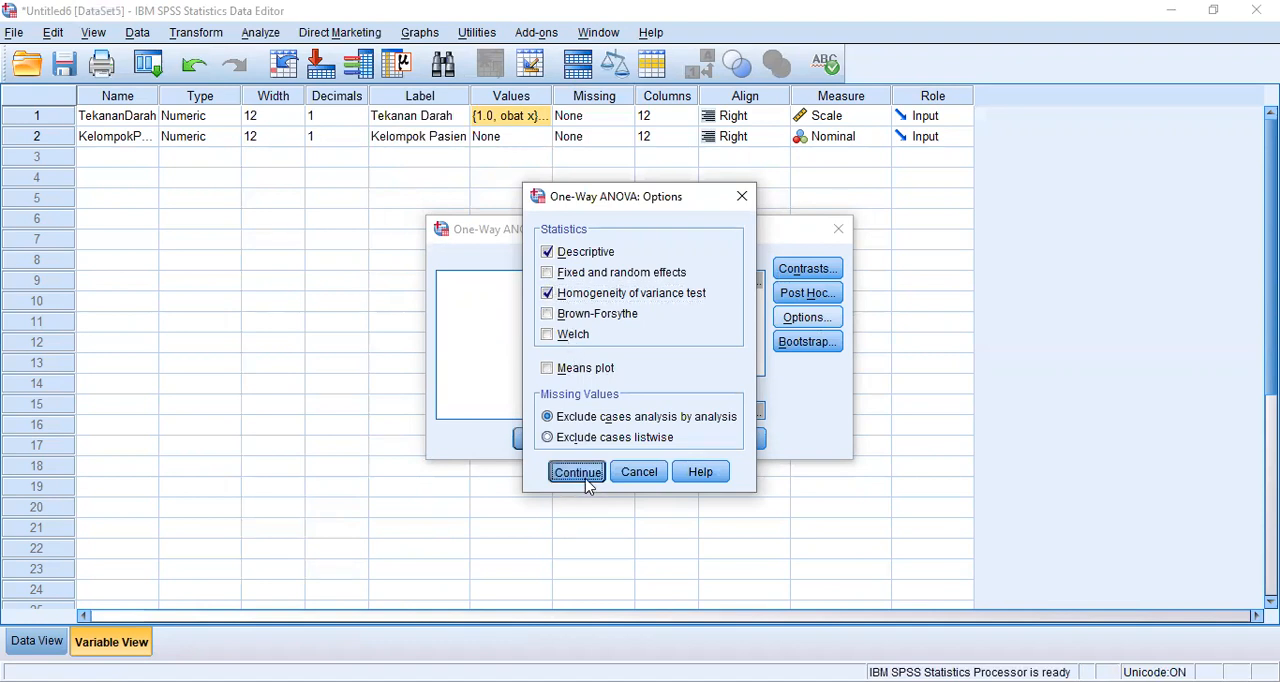
left_click(578, 472)
- Add the Tukey and Bonferroni post hoc comparisons and run the One-Way ANOVA
left_click(810, 293)
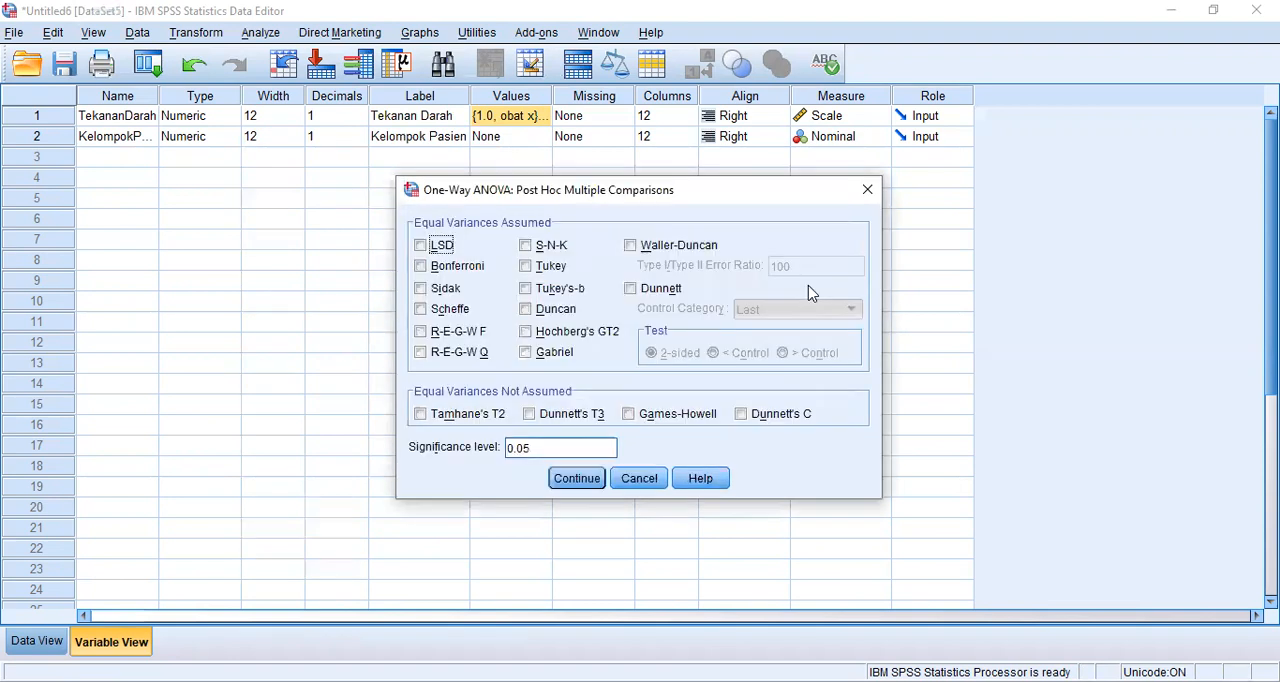
left_click(526, 267)
left_click(421, 267)
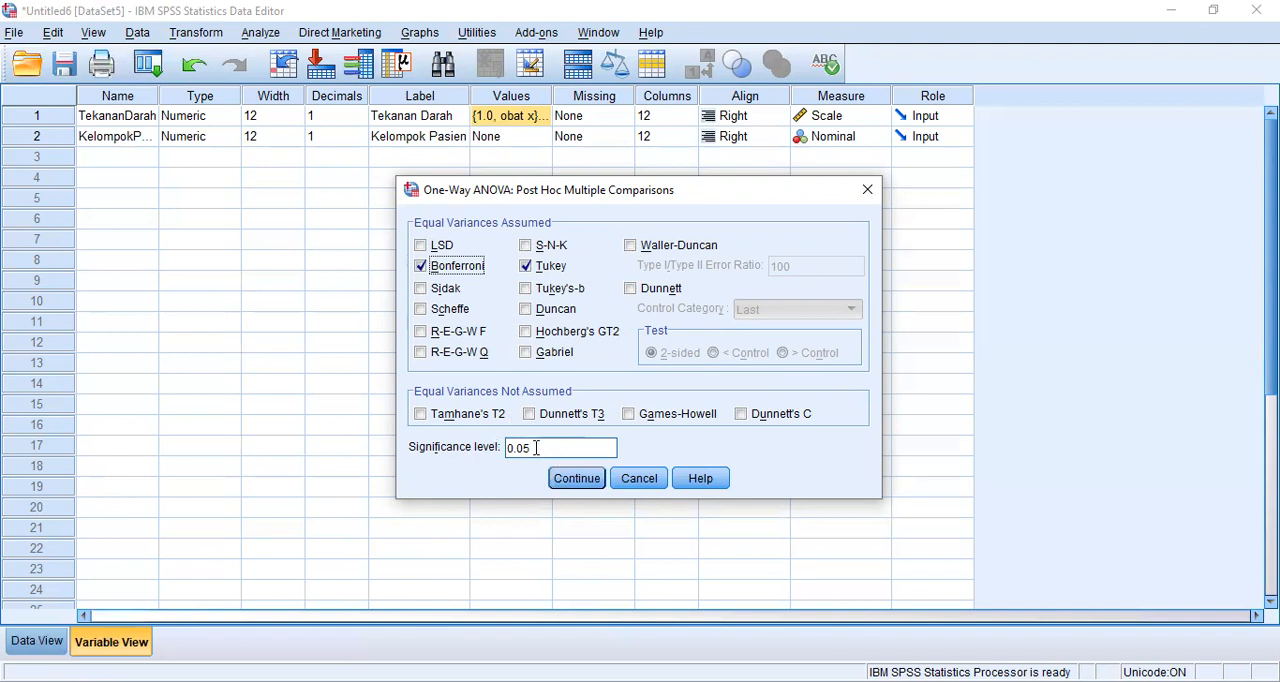
left_click(584, 484)
left_click(540, 454)
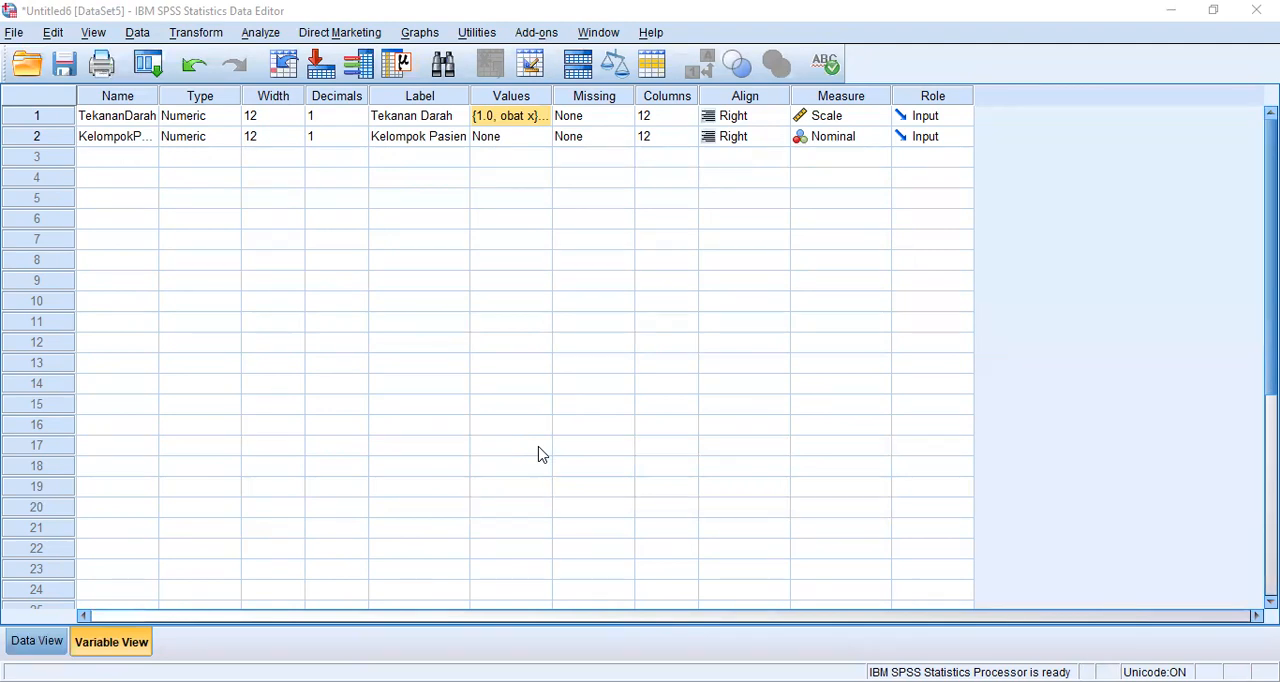
- Switch to the output viewer and examine the Oneway results from the Descriptives table through Post Hoc Tests to Homogeneous Subsets
left_click(1040, 679)
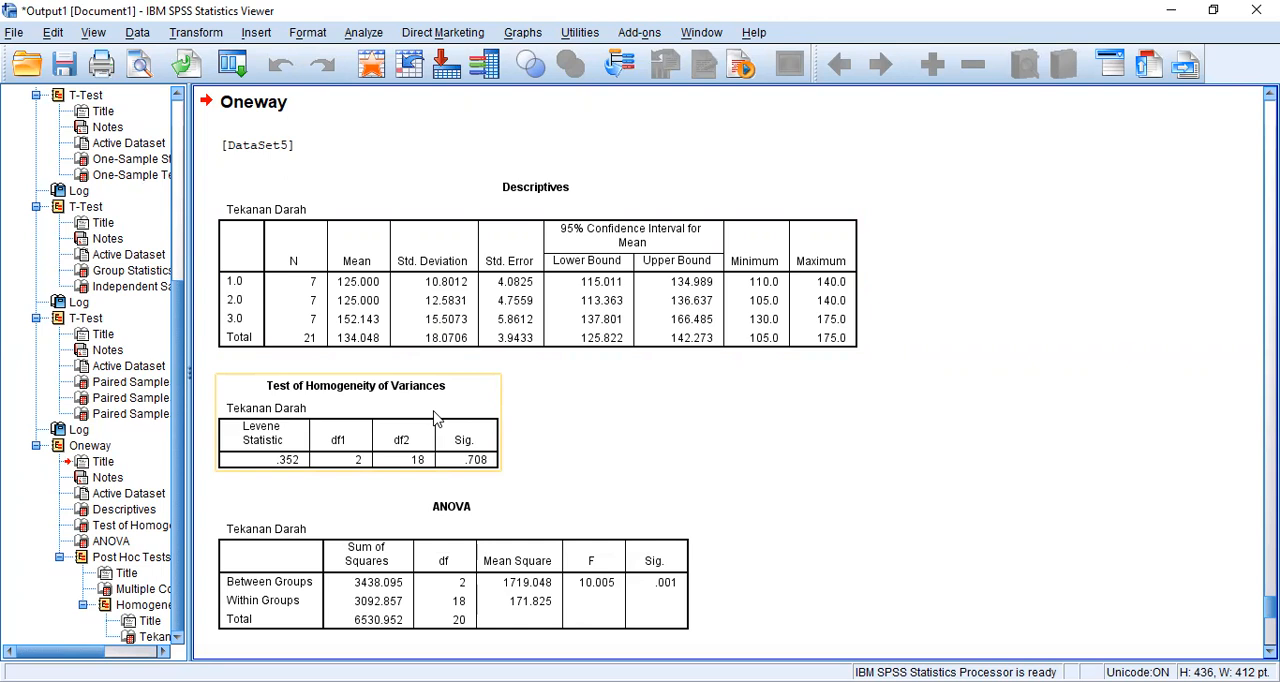
scroll(570, 463, "down", 5)
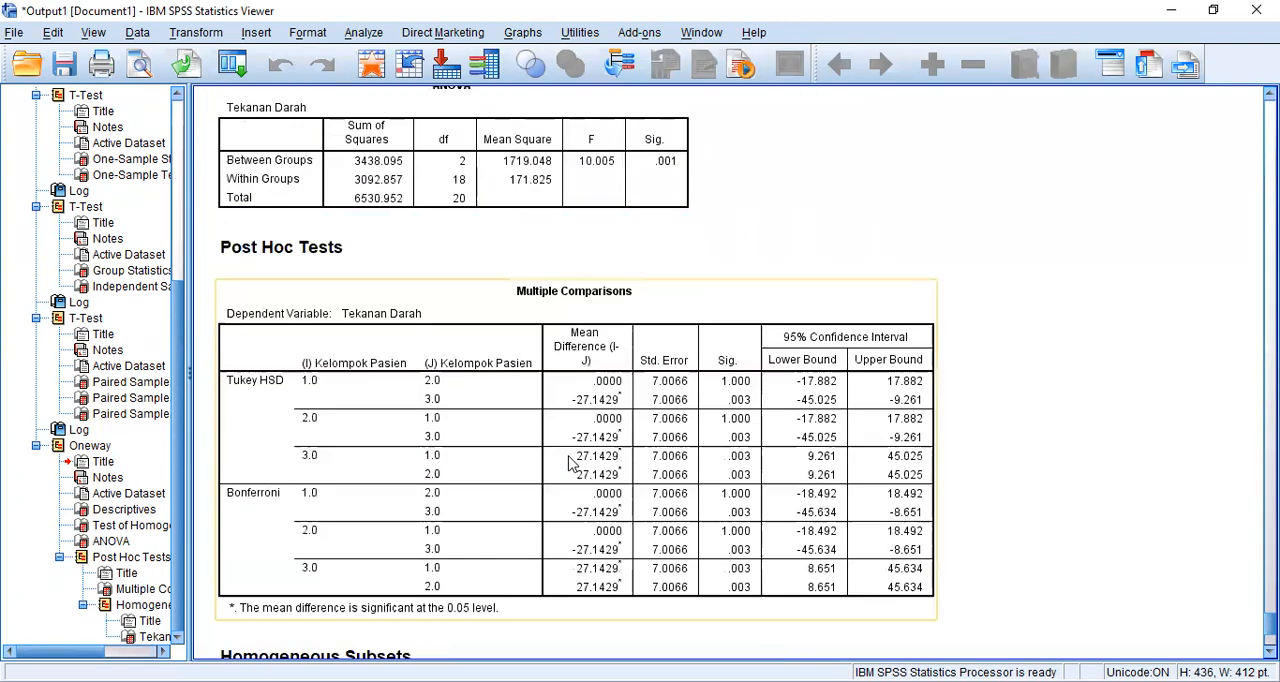
scroll(570, 463, "down", 1)
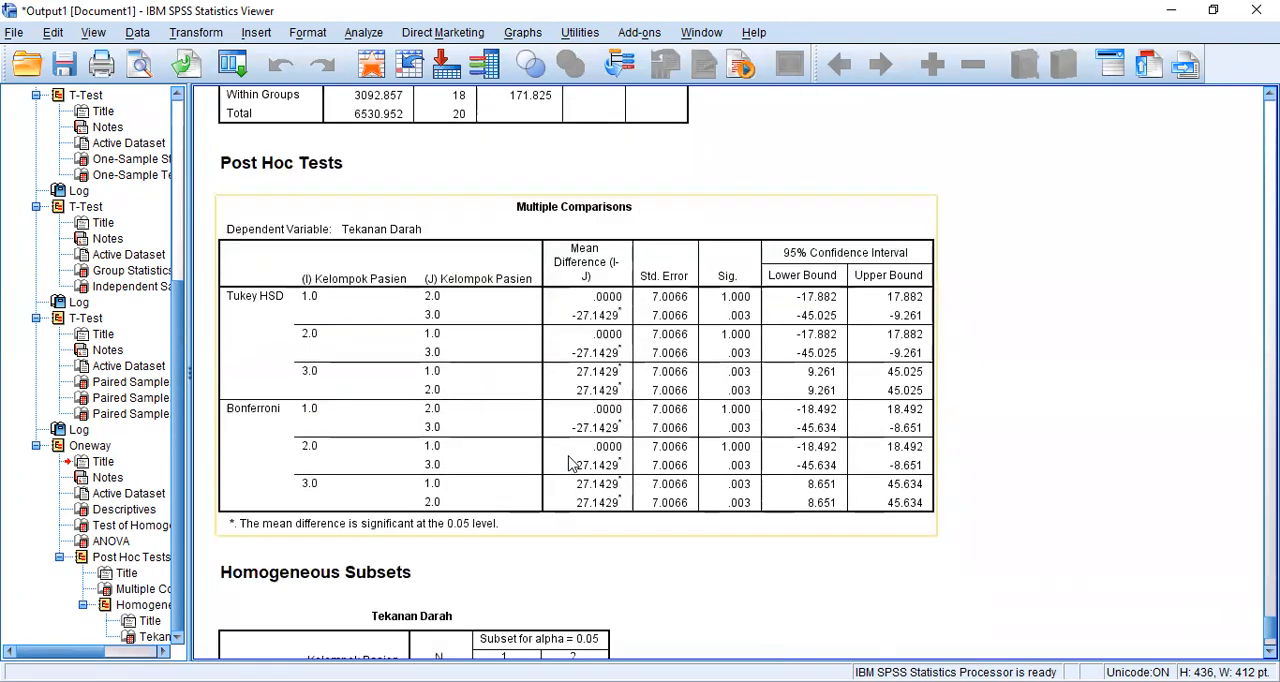
scroll(570, 463, "down", 2)
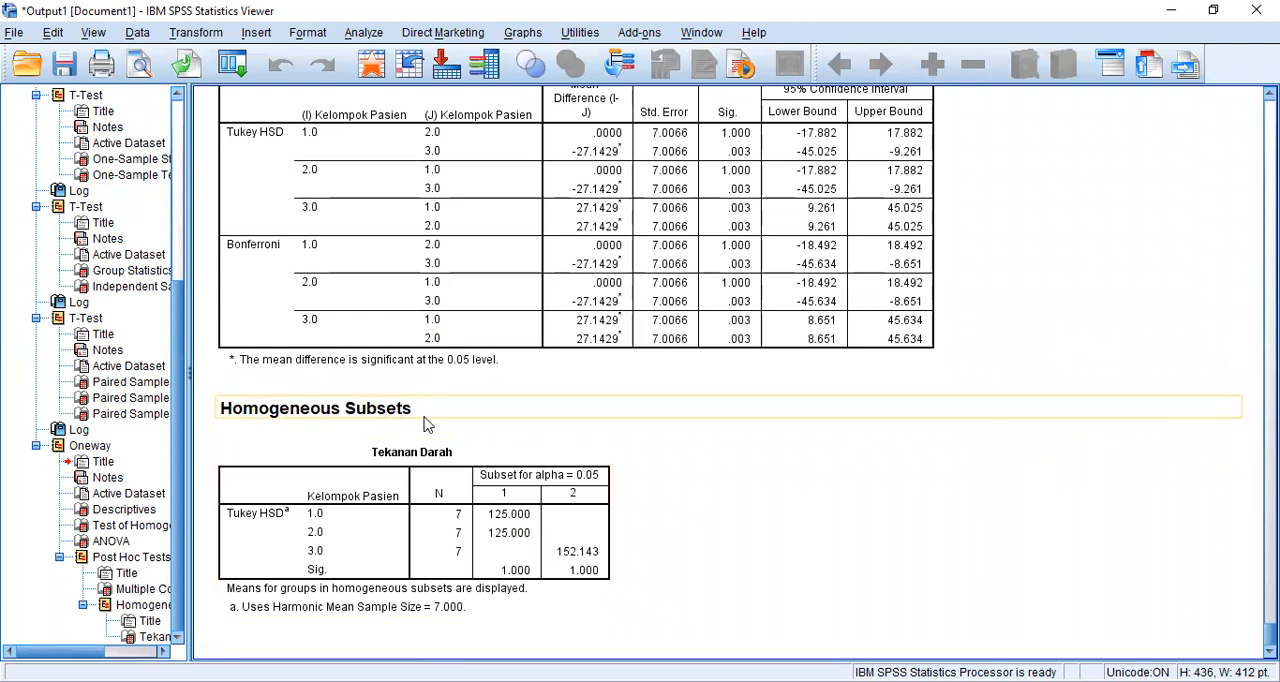
- Review the Oneway Descriptives, Test of Homogeneity of Variances and ANOVA tables against the One Way Anova hypotheses in the exam PDF
scroll(447, 420, "up", 2)
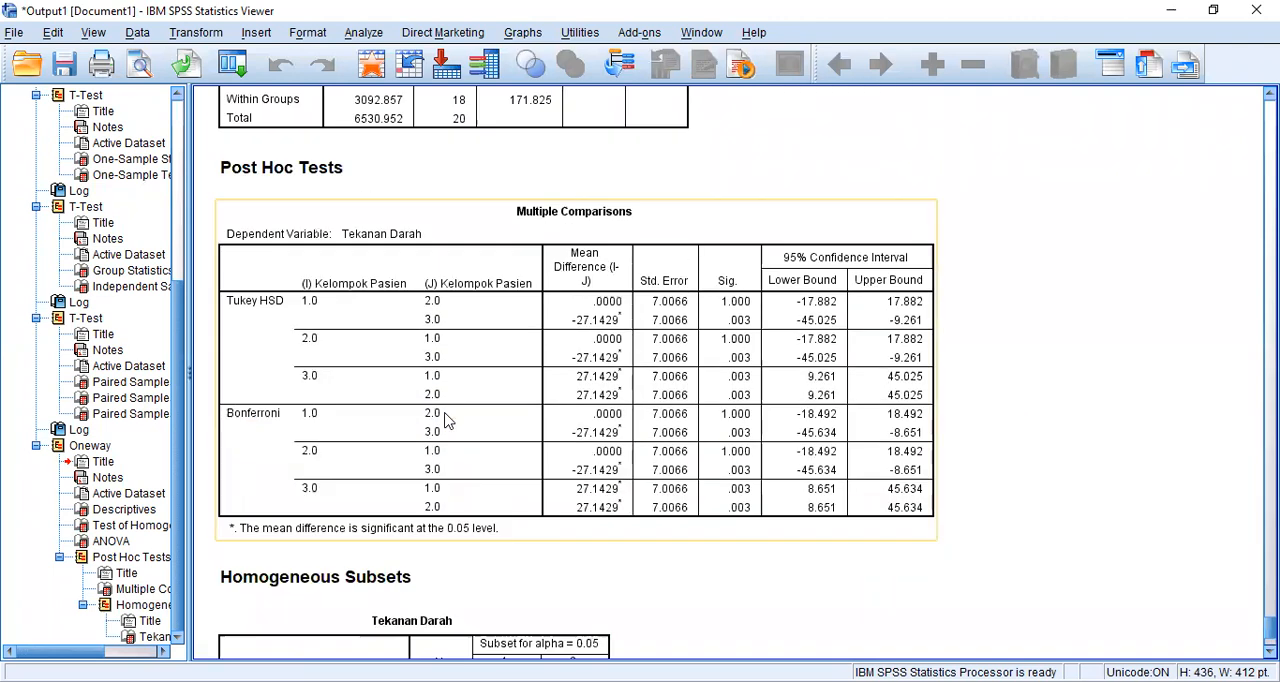
scroll(447, 420, "up", 5)
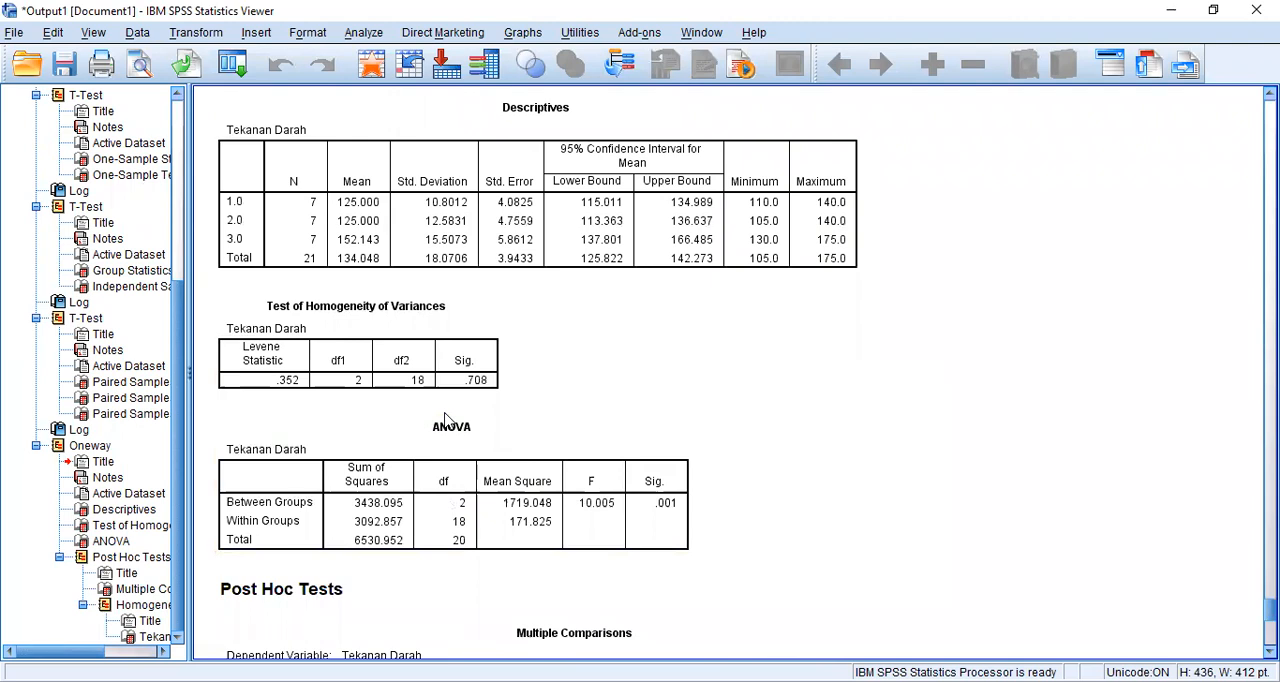
scroll(511, 349, "up", 1)
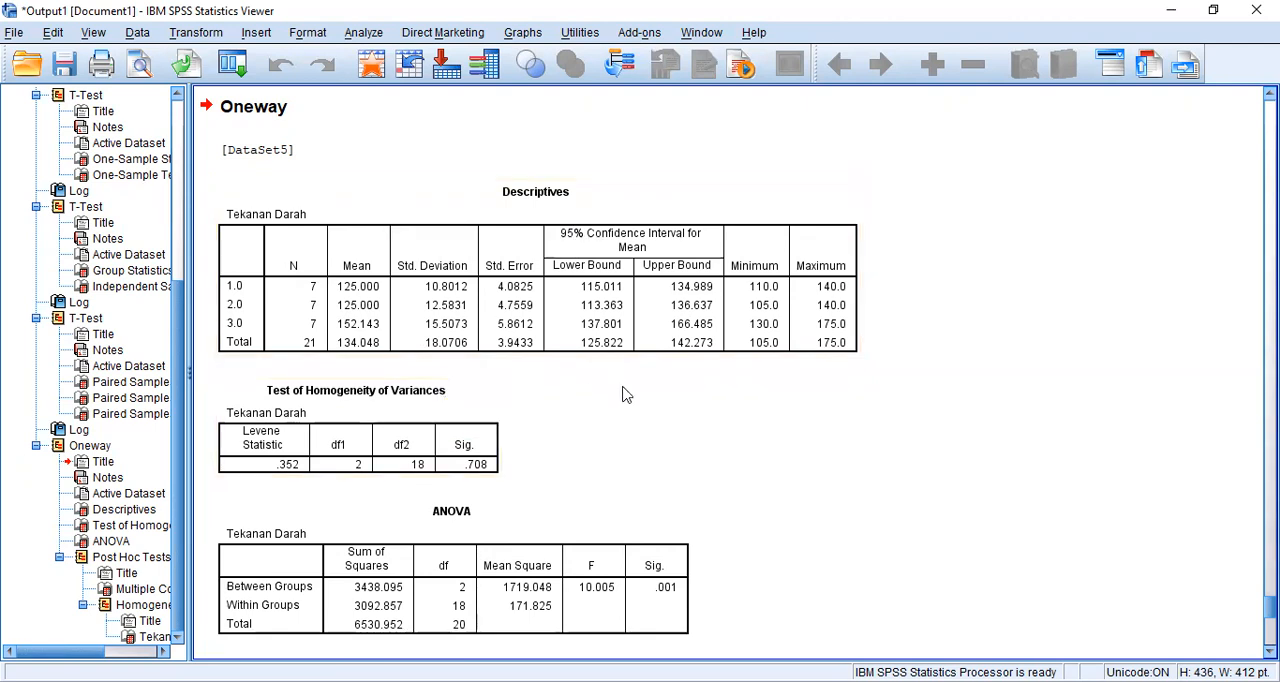
scroll(623, 391, "down", 2)
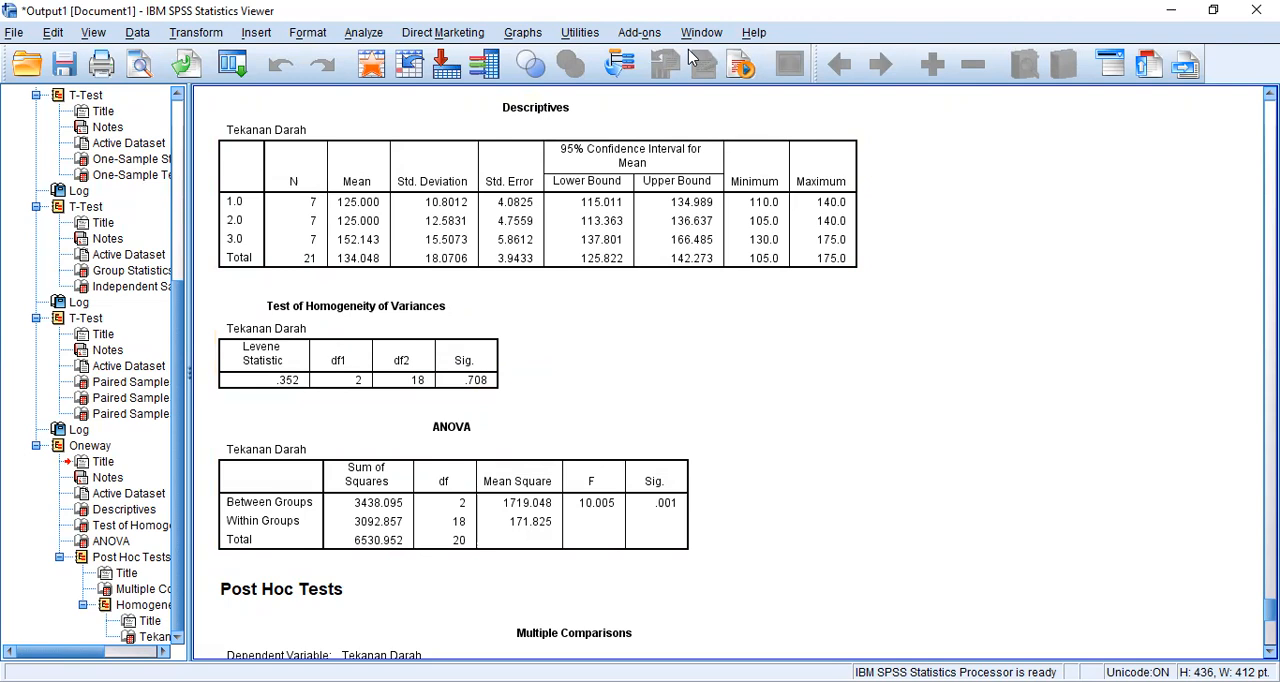
key("alt+Tab")
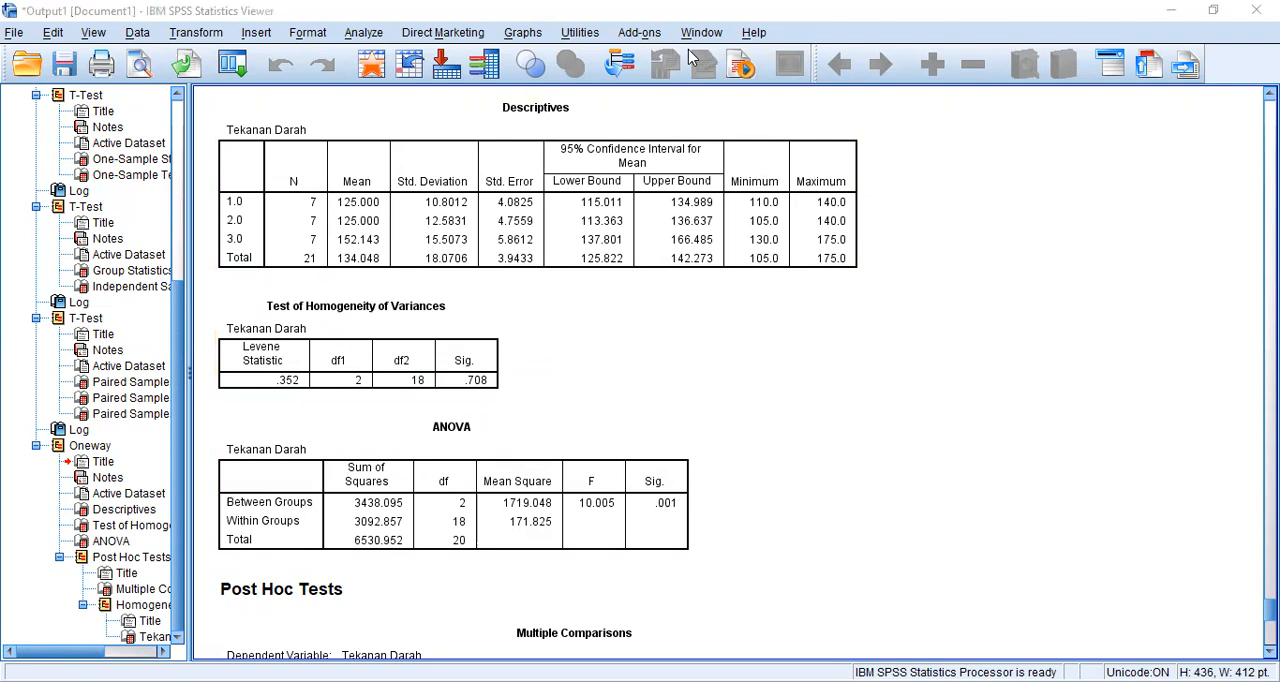
key("alt+Tab")
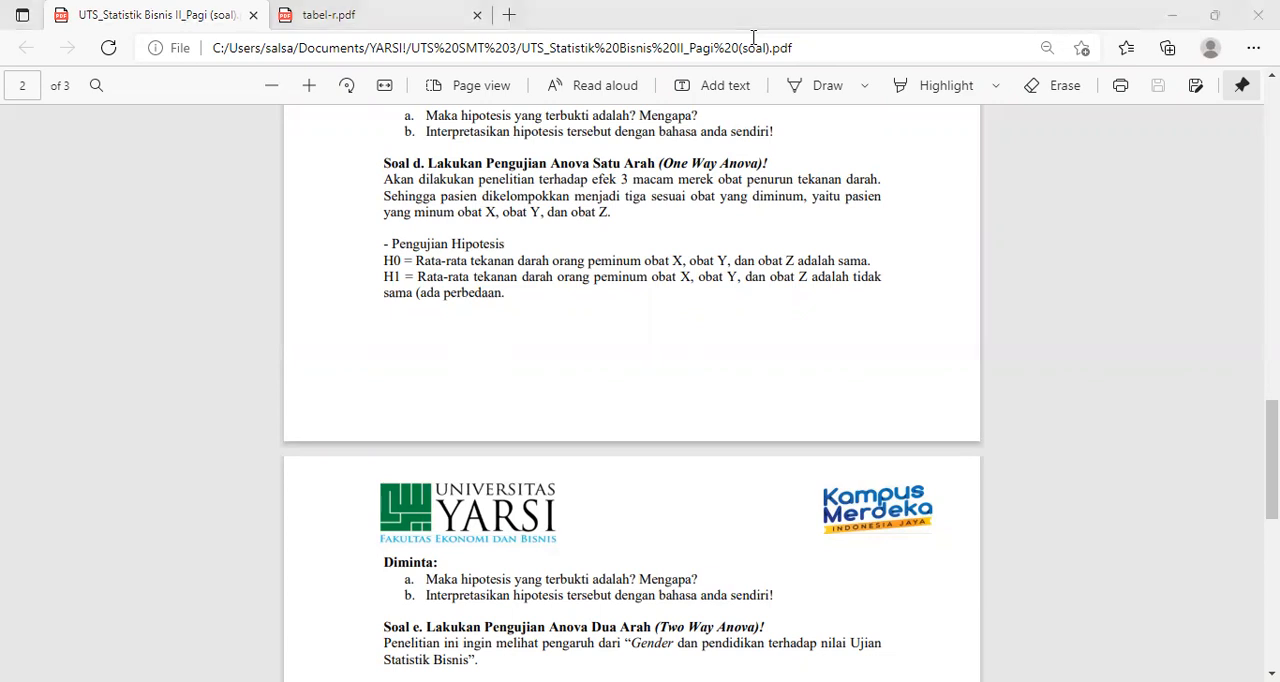
key("alt+Tab")
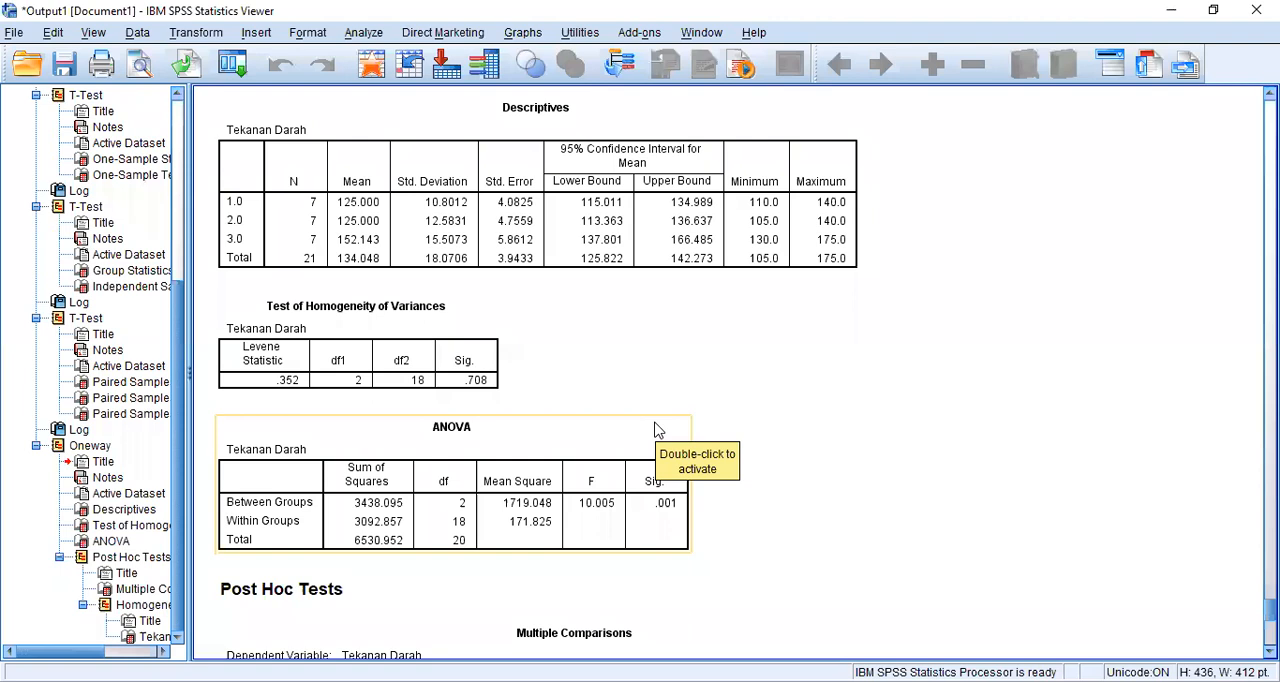
- Examine the Tukey HSD and Bonferroni rows of the Multiple Comparisons table and the Homogeneous Subsets table for Tekanan Darah
scroll(655, 430, "down", 1)
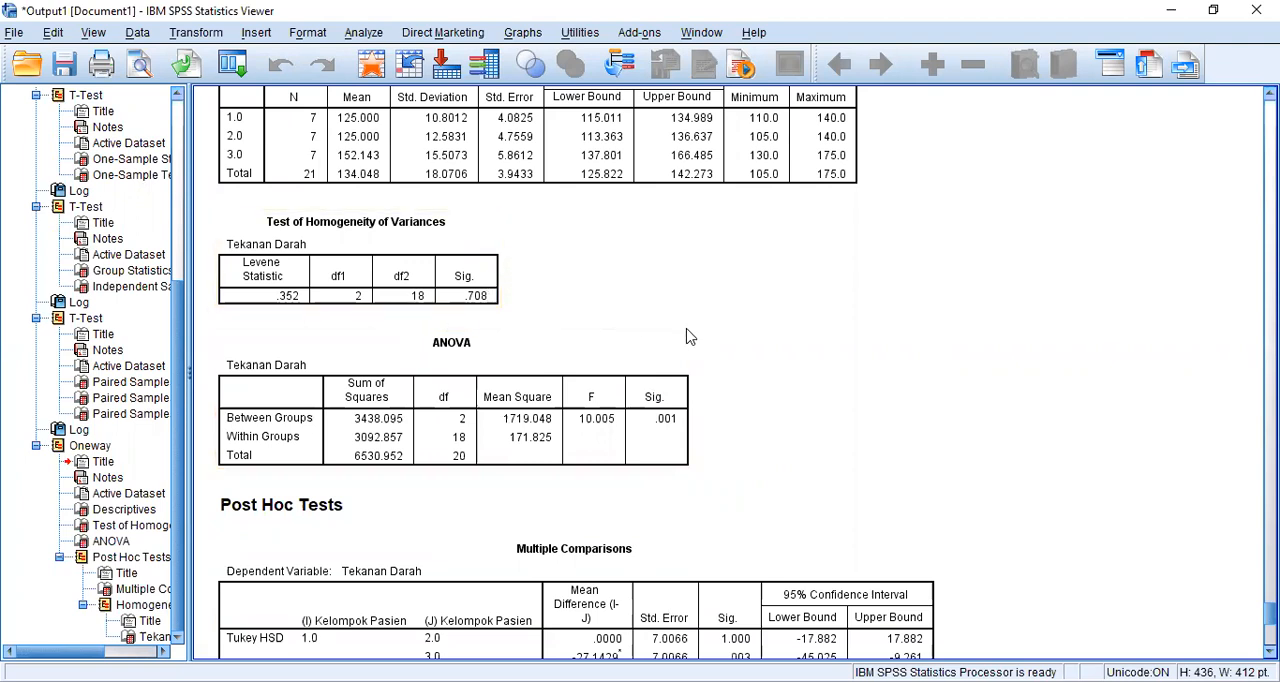
scroll(752, 416, "down", 5)
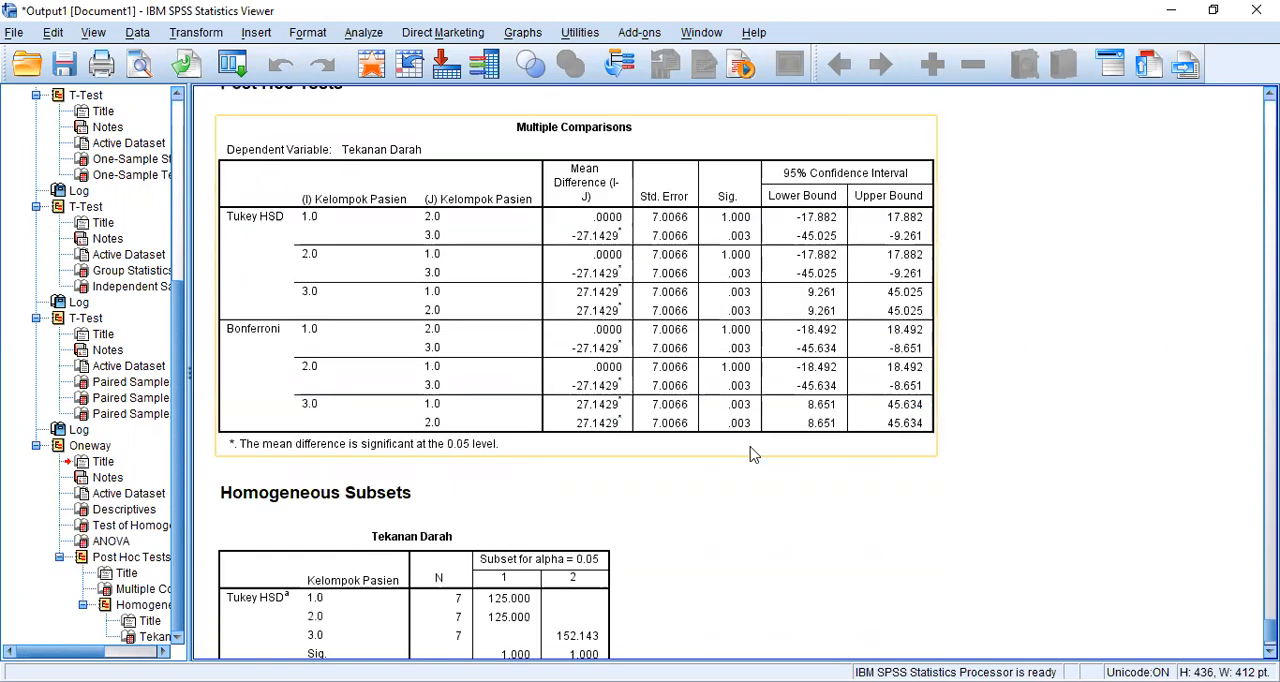
scroll(752, 451, "up", 1)
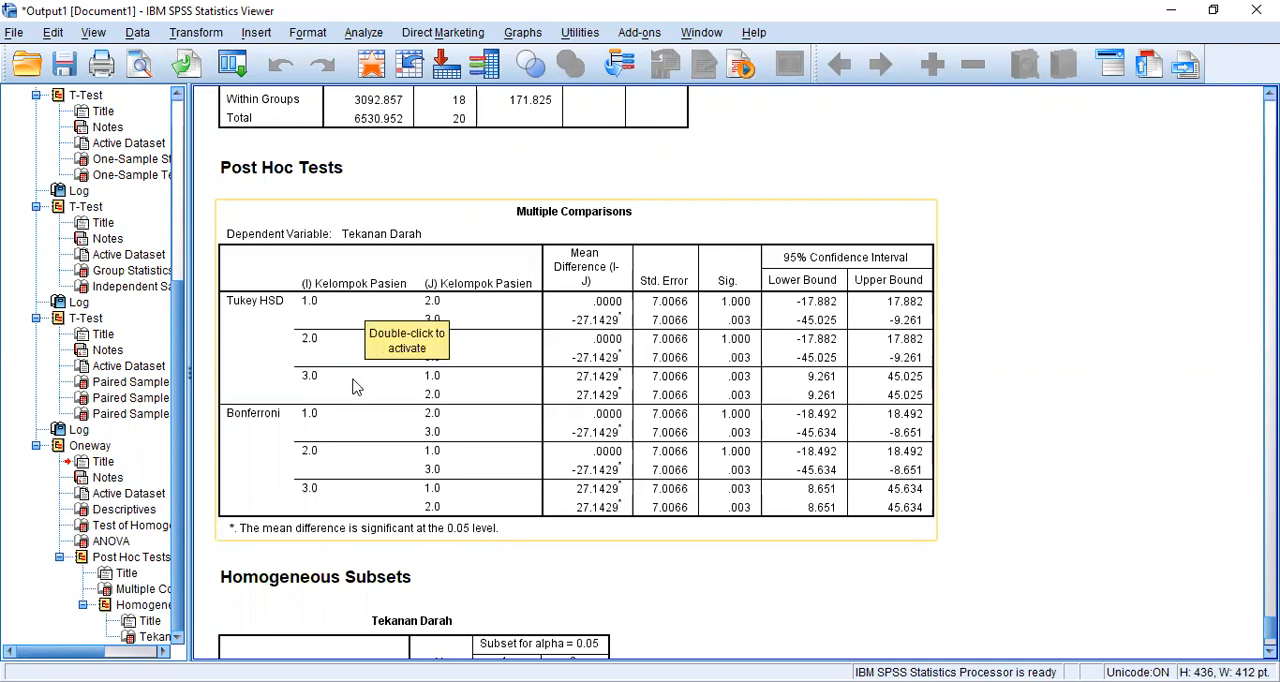
left_click(601, 174)
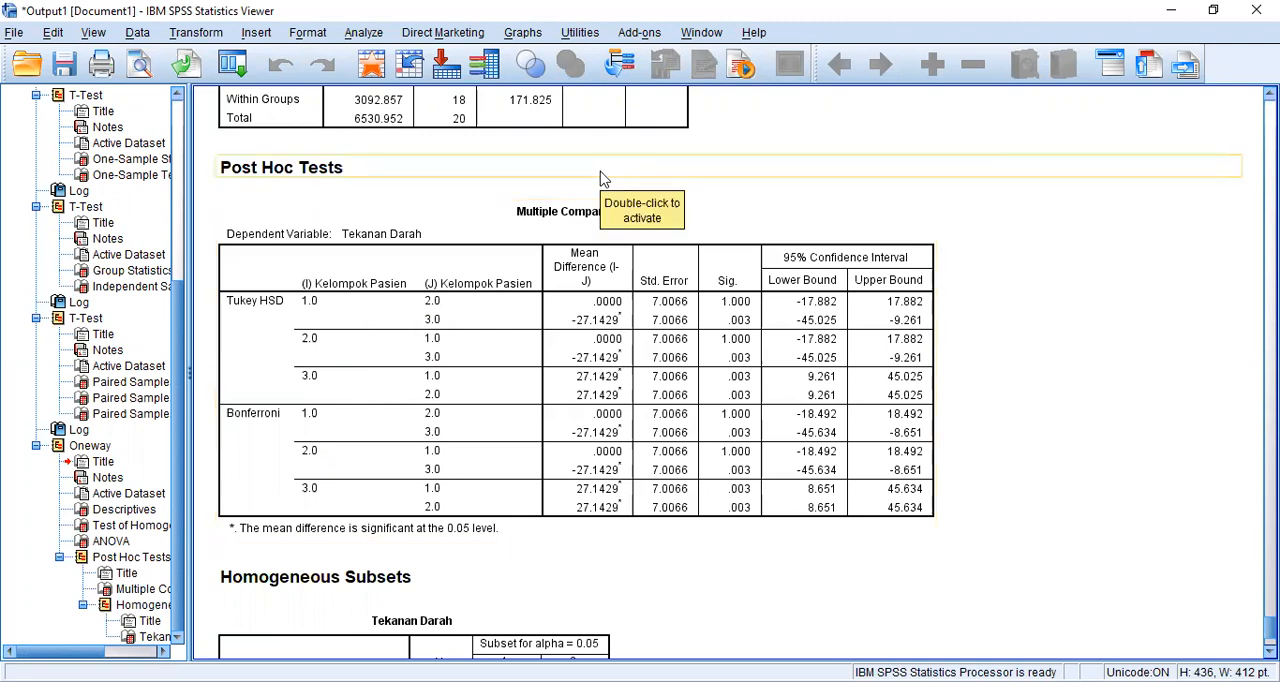
left_click(590, 208)
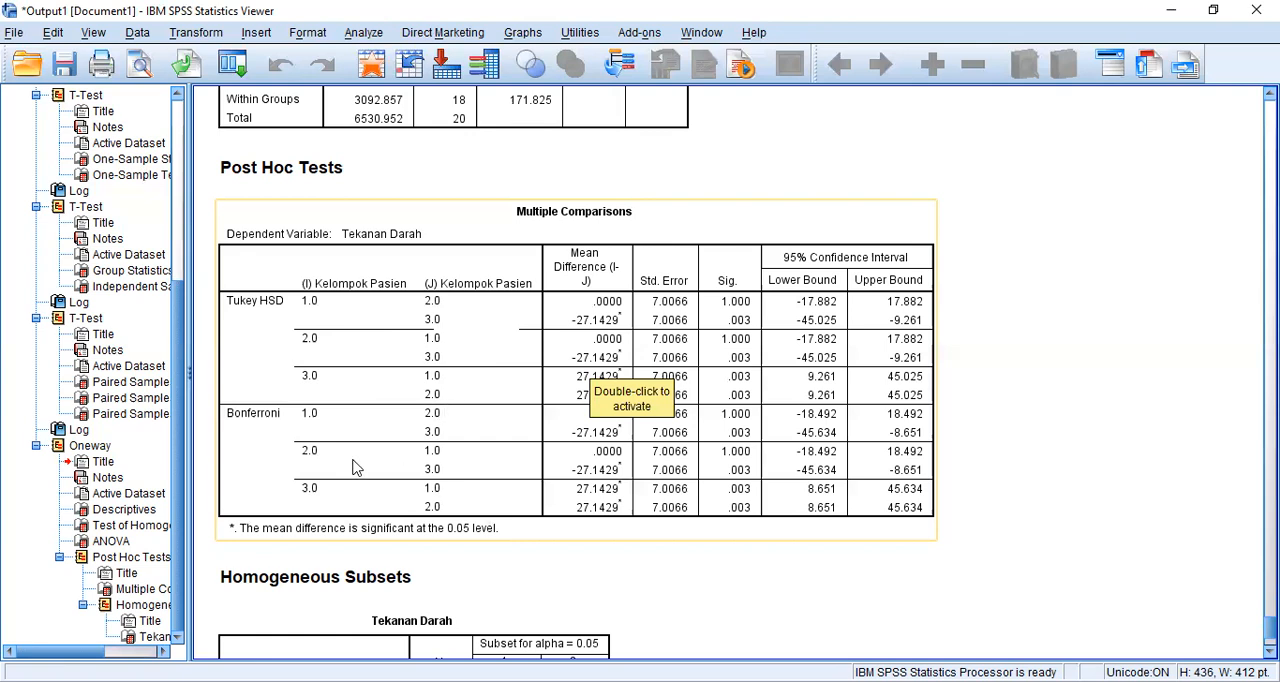
scroll(480, 489, "down", 3)
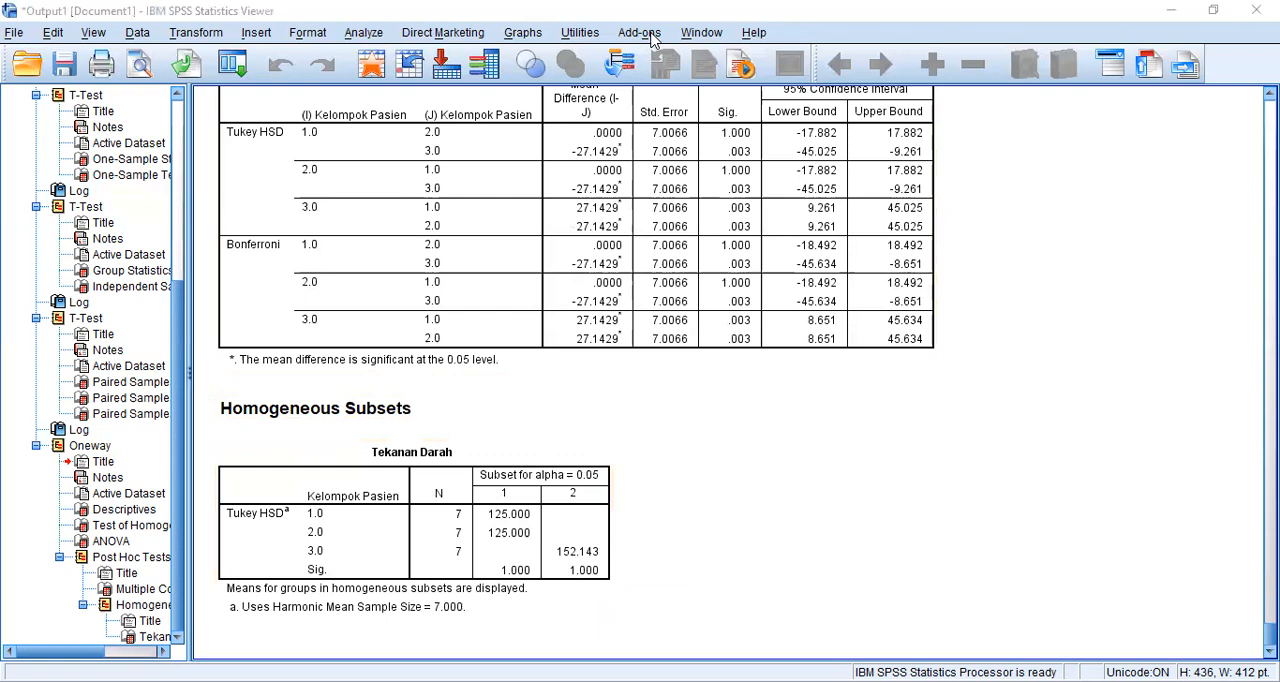
- Switch to the exam PDF and read question e about the Two Way Anova
key("alt+Tab")
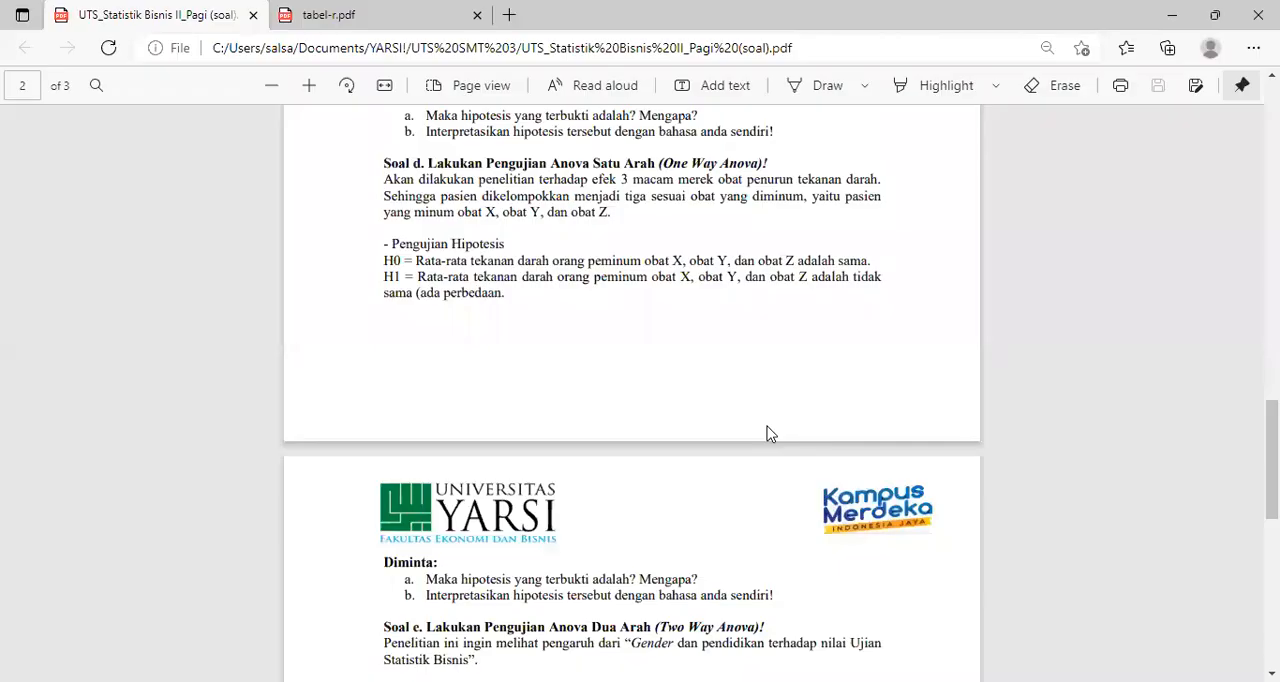
scroll(770, 433, "down", 5)
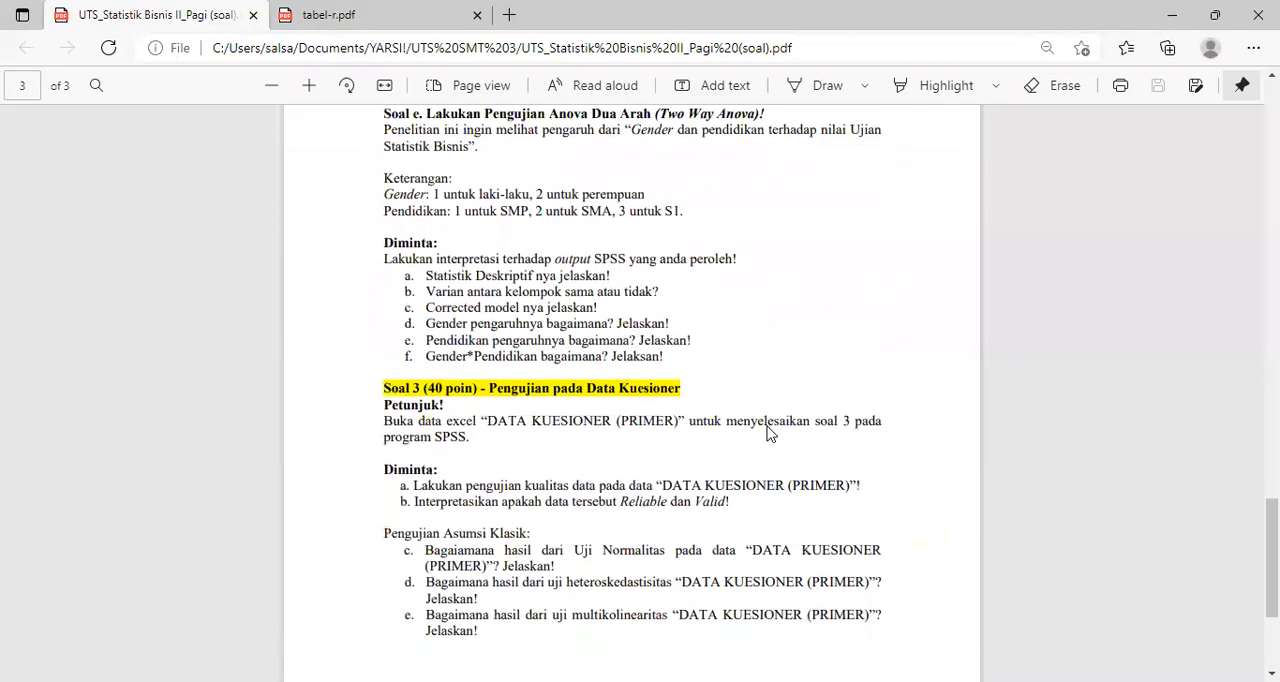
scroll(628, 298, "up", 1)
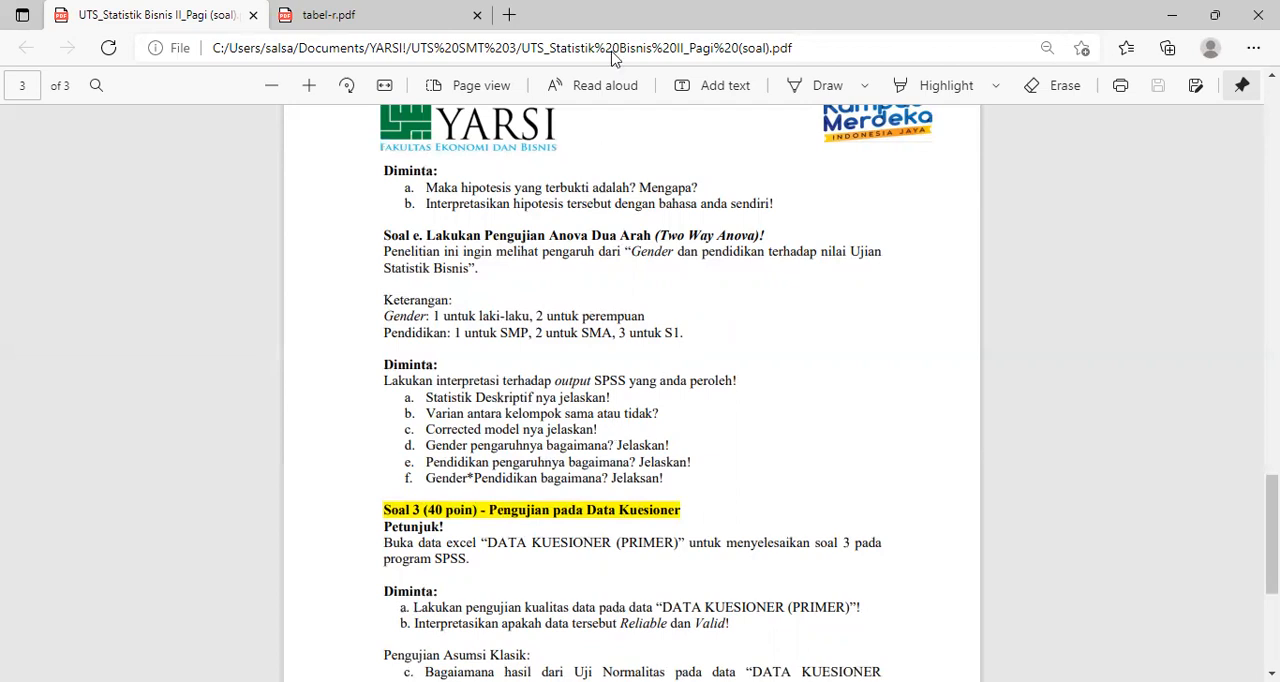
- Switch to the SPSS Data Editor and start opening a data file
key("alt+Tab")
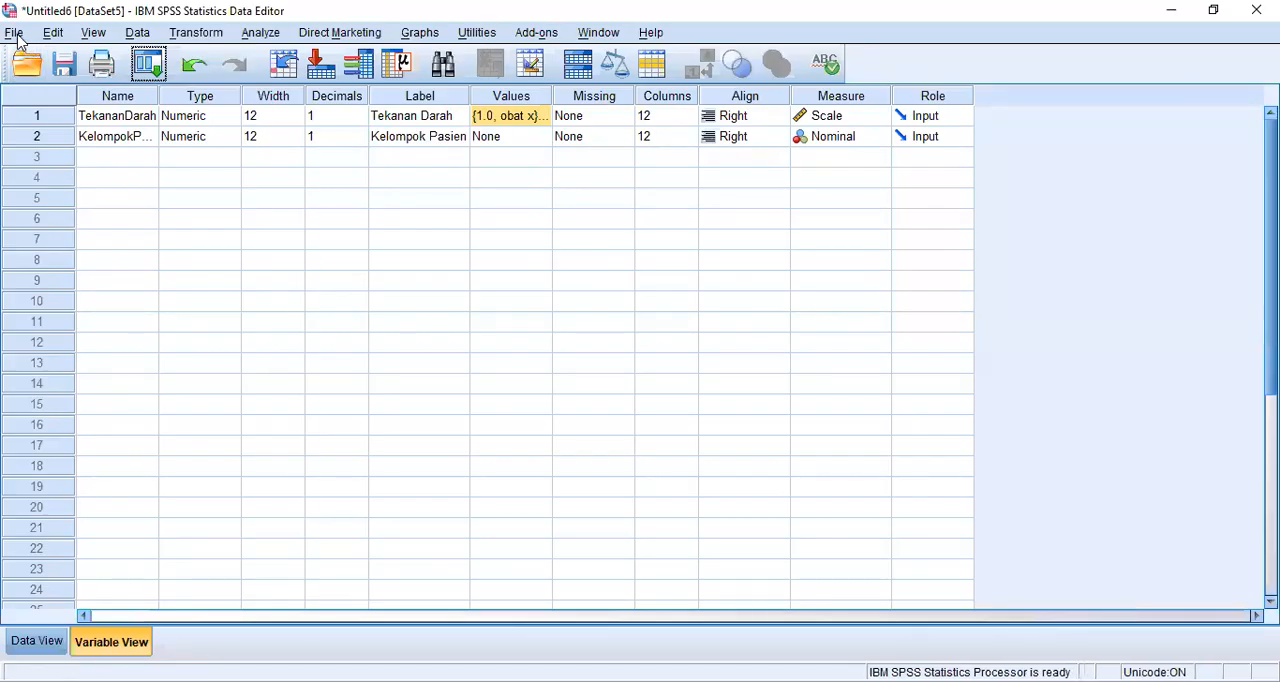
left_click(14, 32)
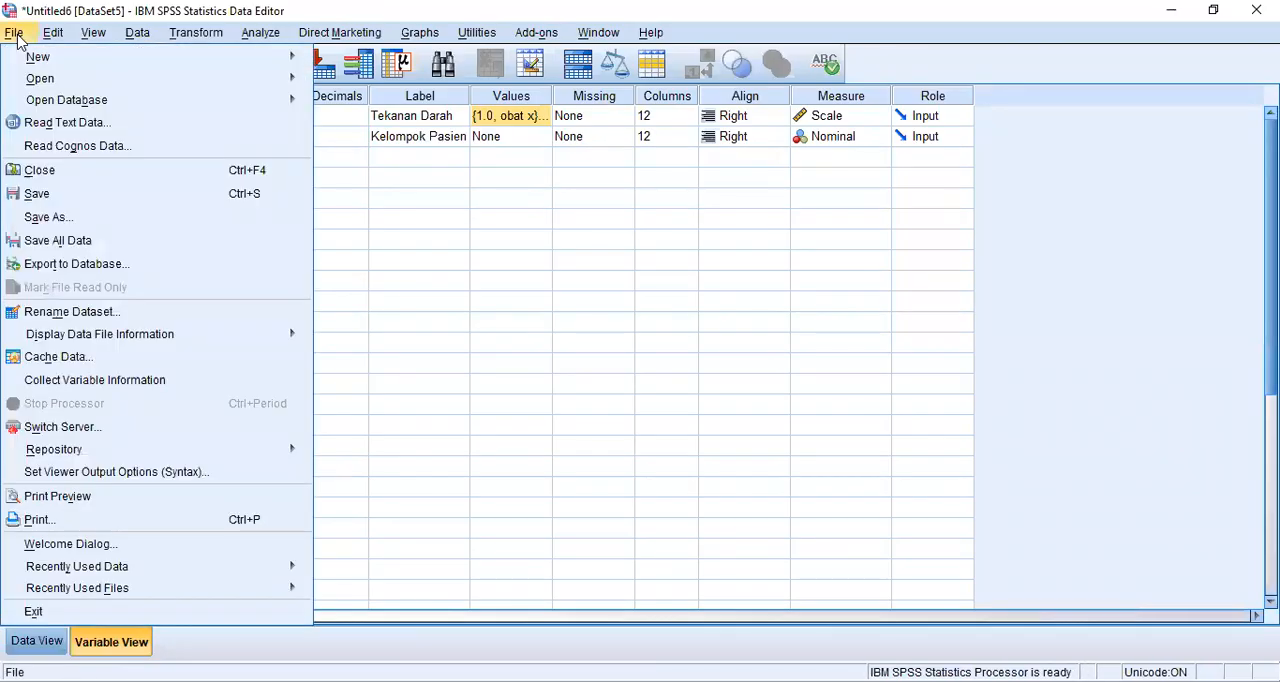
mouse_move(58, 79)
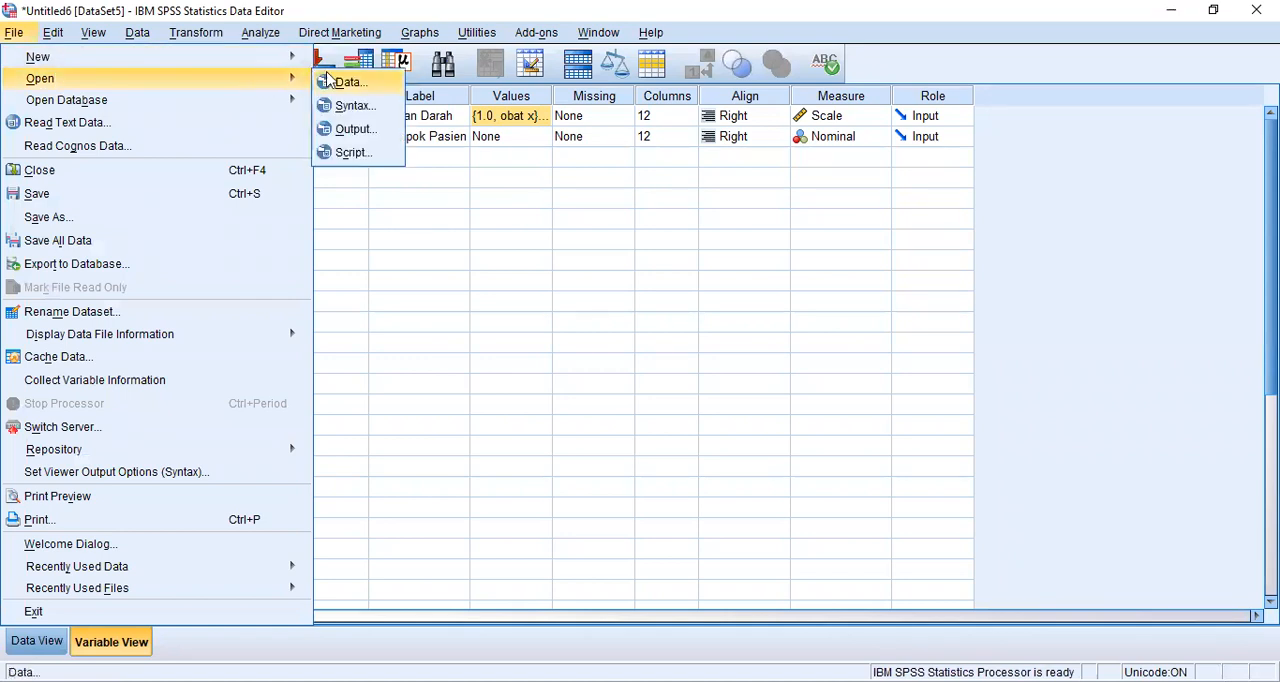
left_click(347, 84)
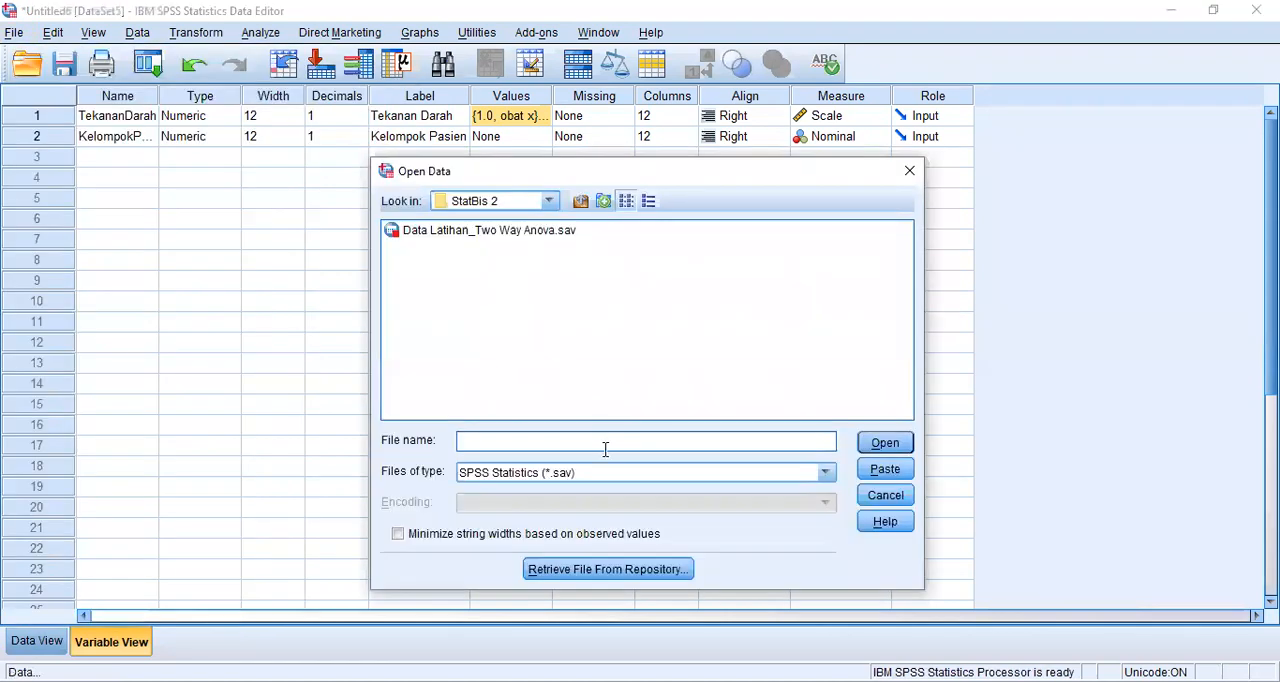
- Check the StatBis 2 folder for Excel files and set the file type to SPSS Statistics Compressed (*.zsav)
left_click(825, 472)
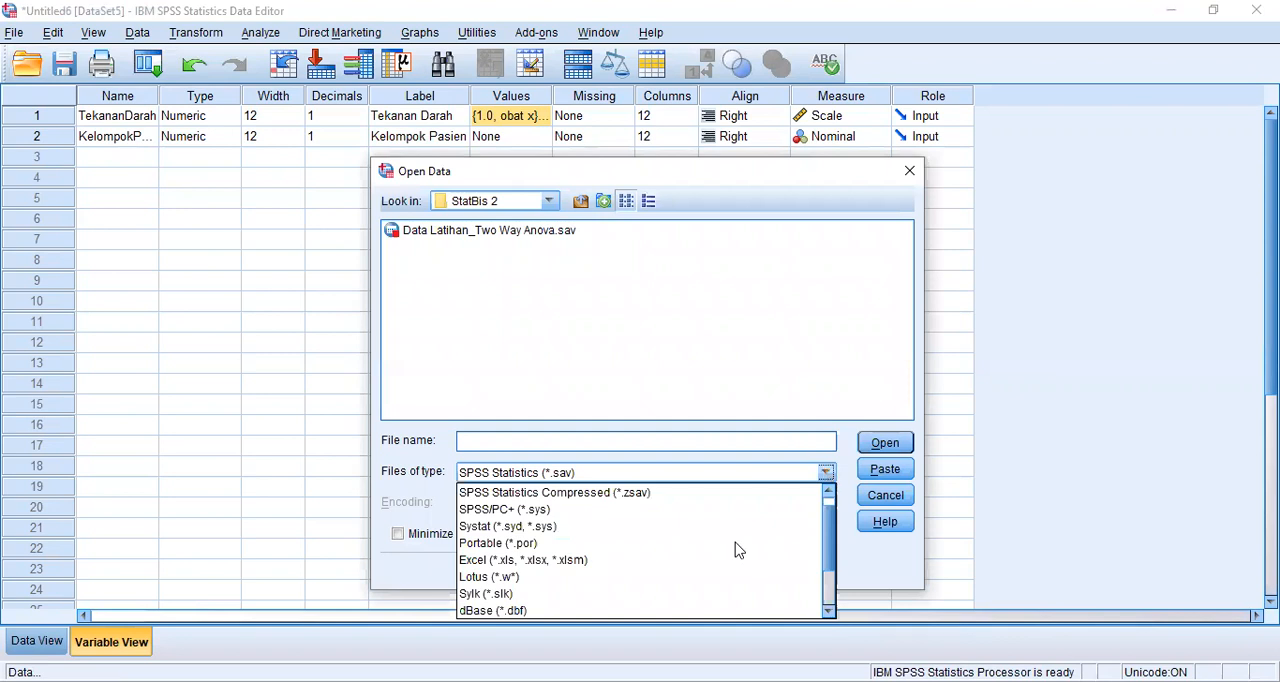
left_click(586, 560)
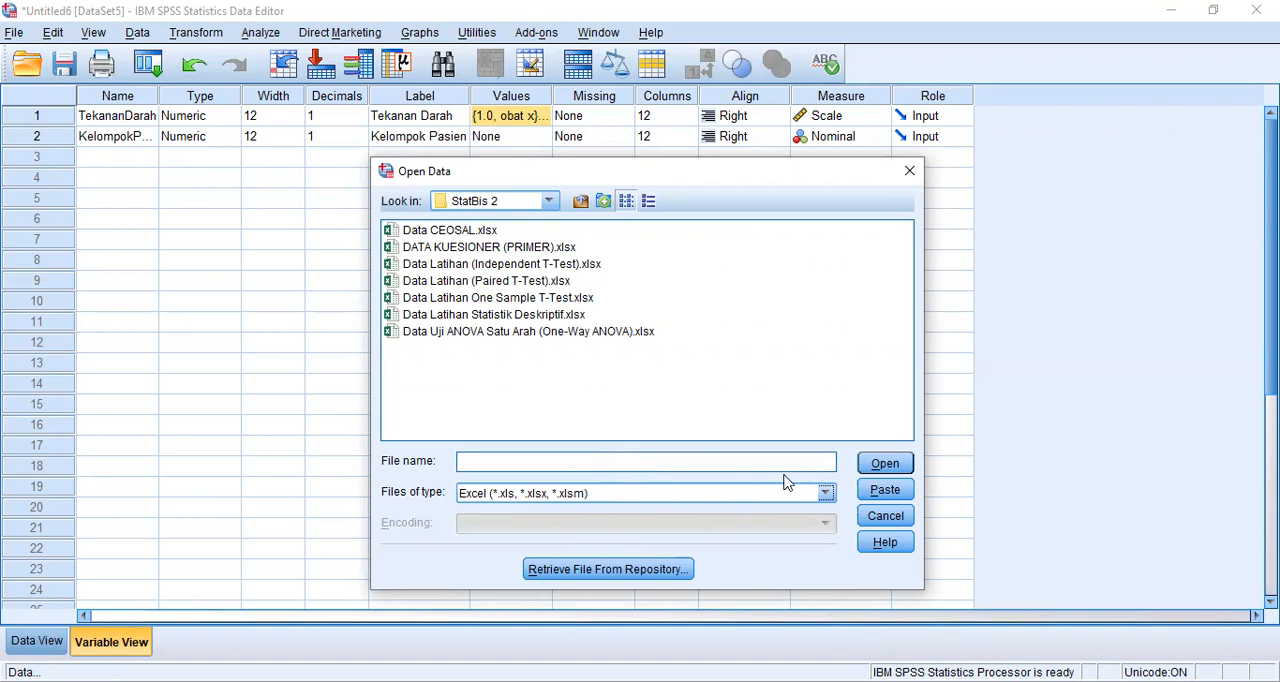
left_click(825, 493)
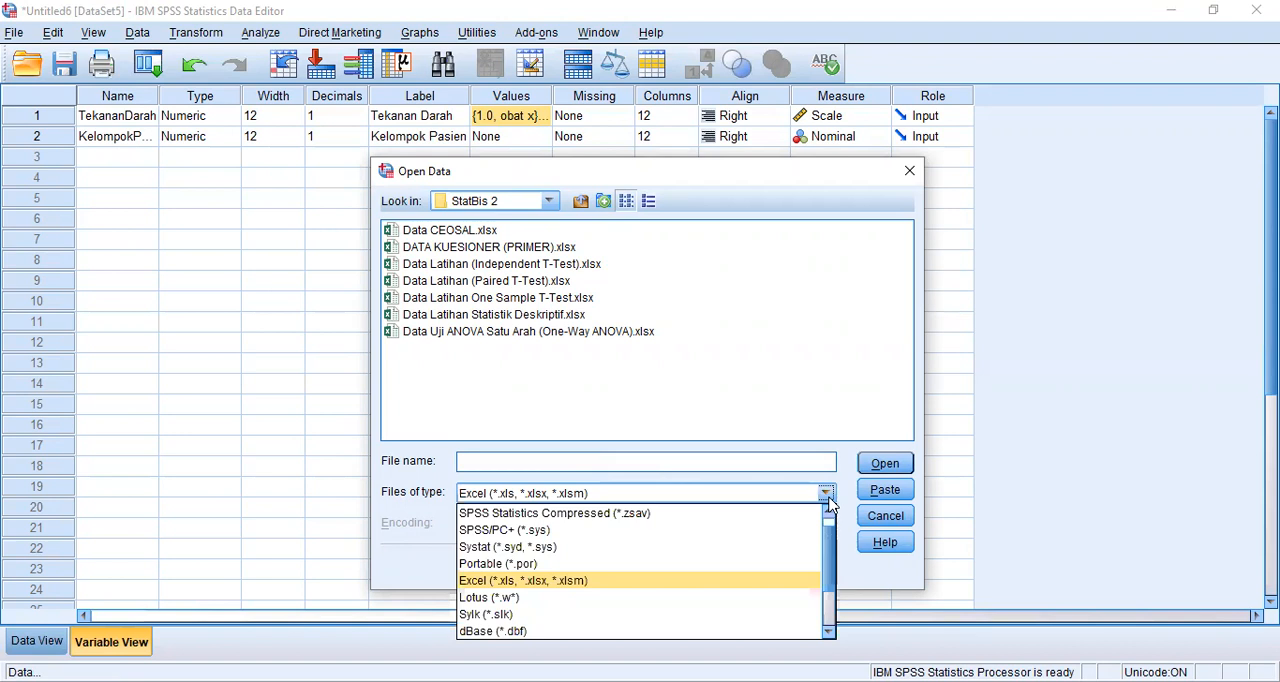
left_click(705, 513)
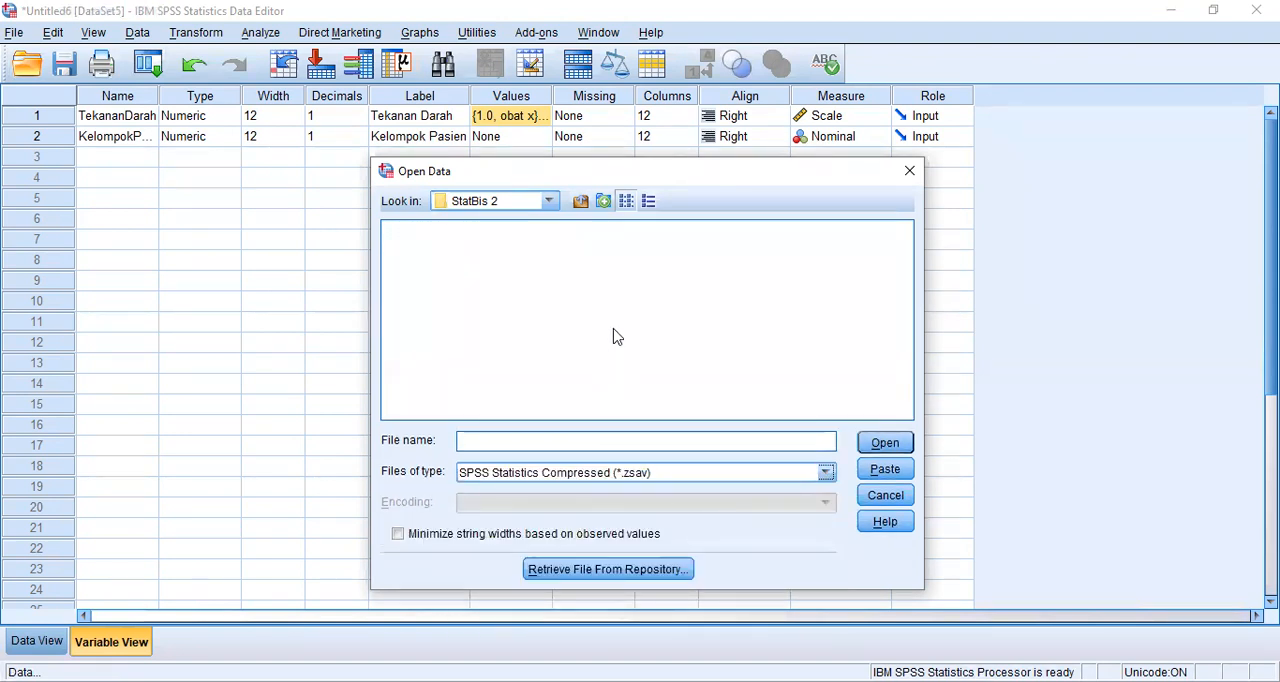
- Change the folder being browsed for the data file from StatBis 2 to Documents
left_click(549, 201)
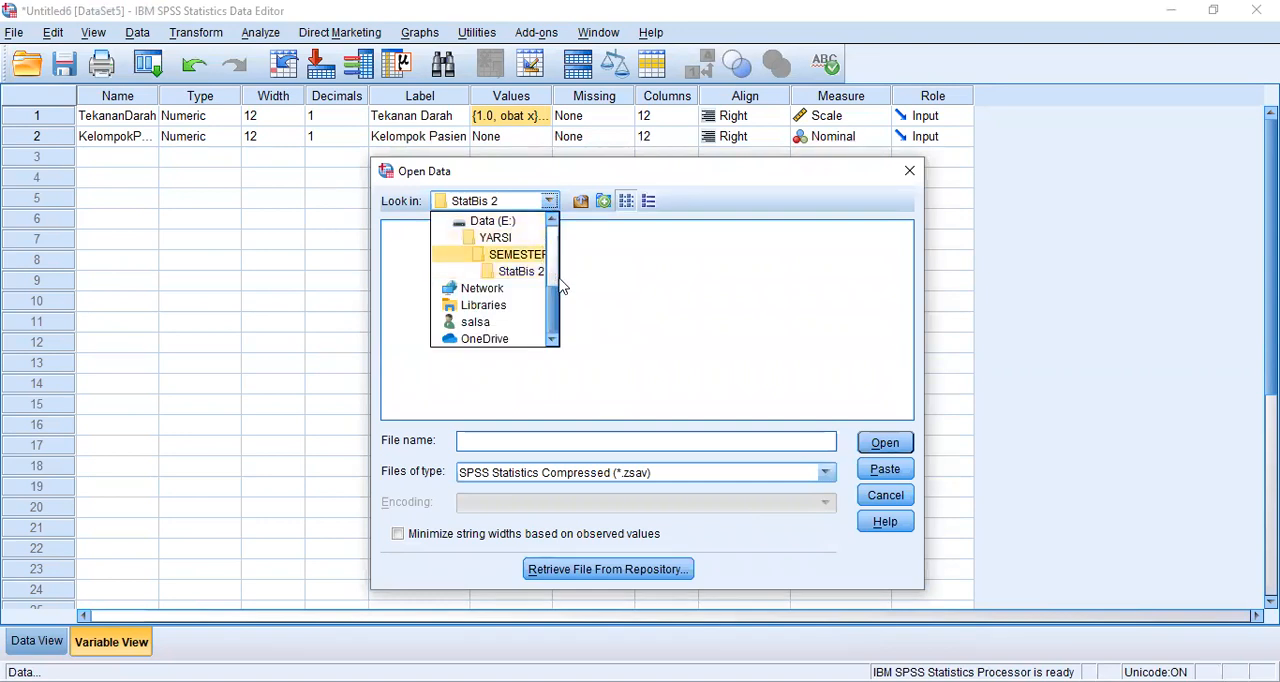
left_click(493, 275)
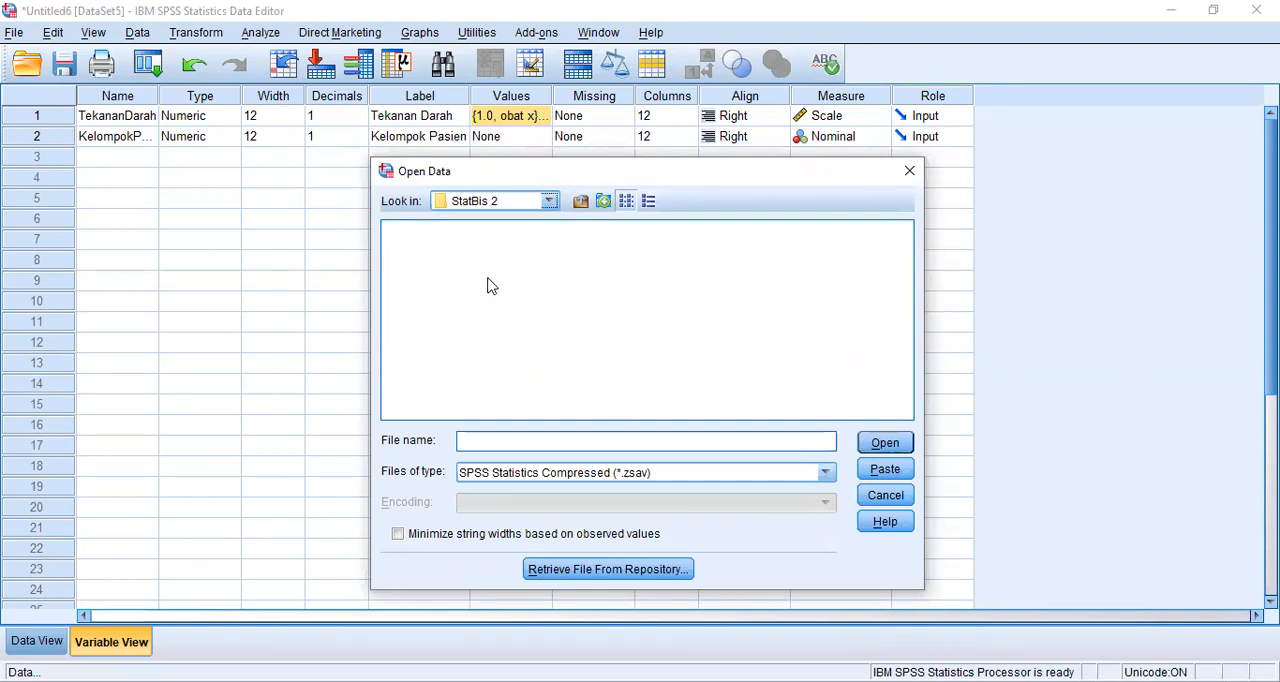
left_click(549, 201)
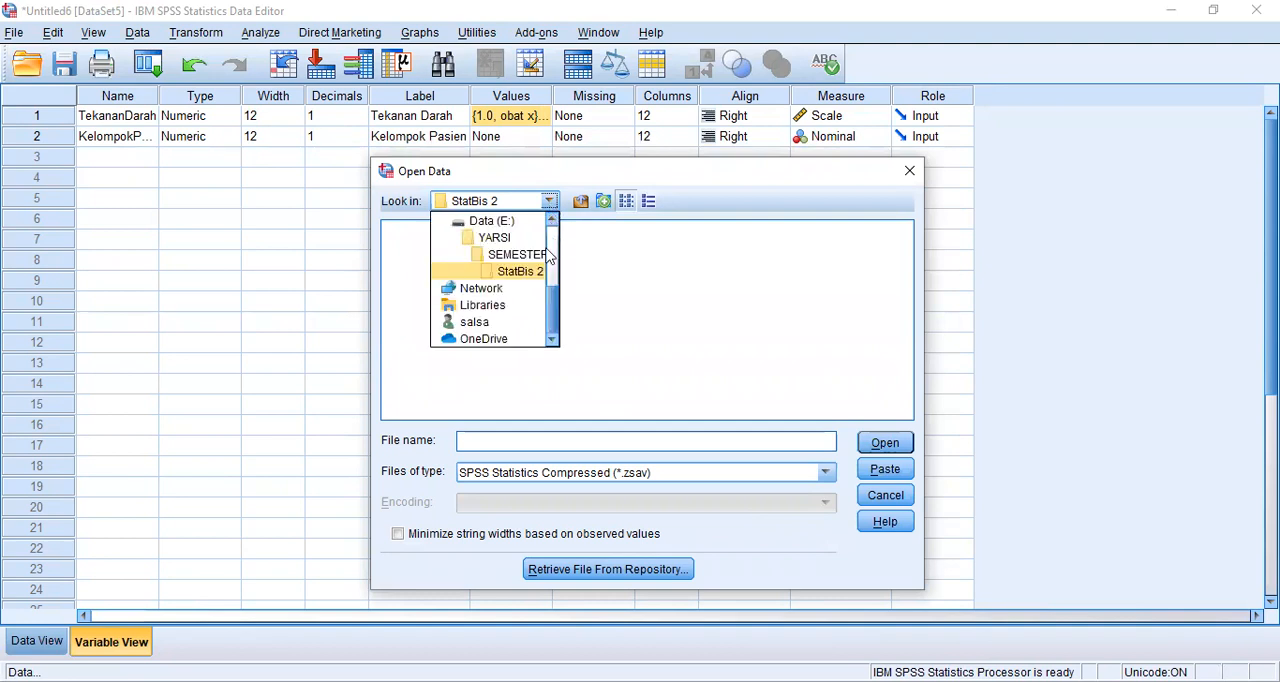
left_click_drag(550, 260, 554, 234)
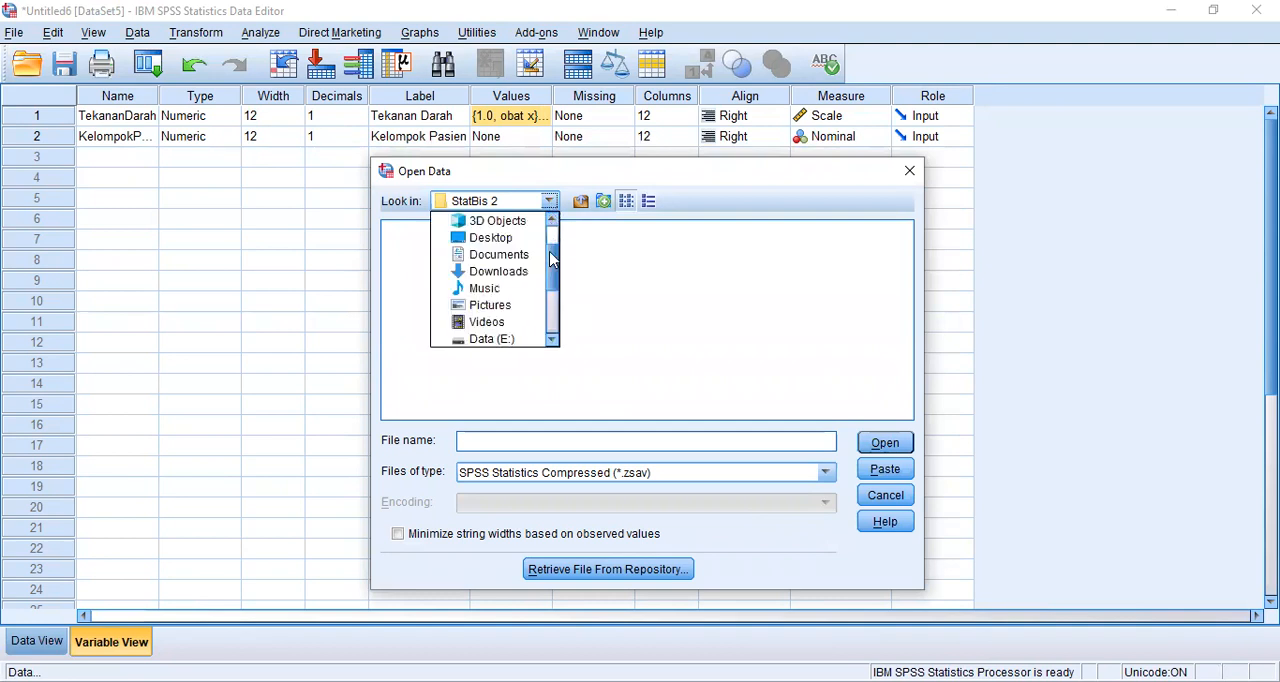
left_click(499, 255)
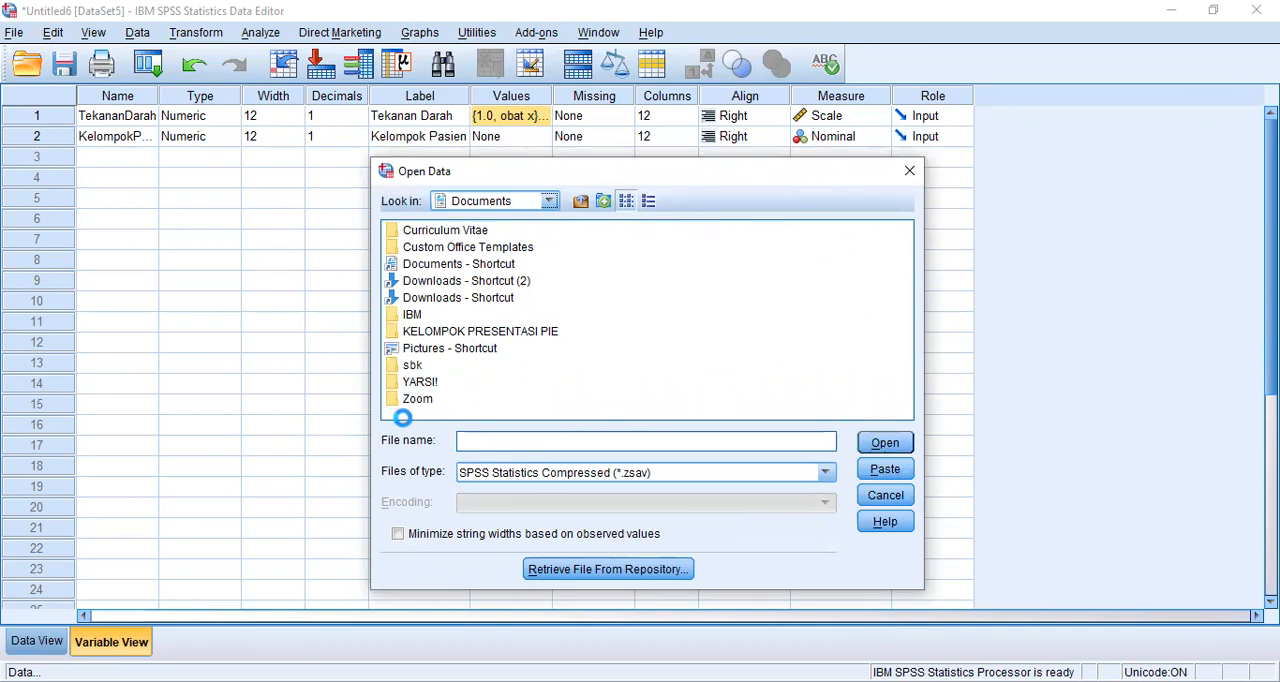
- Open the YARSI! folder within Documents without renaming it
left_click(420, 381)
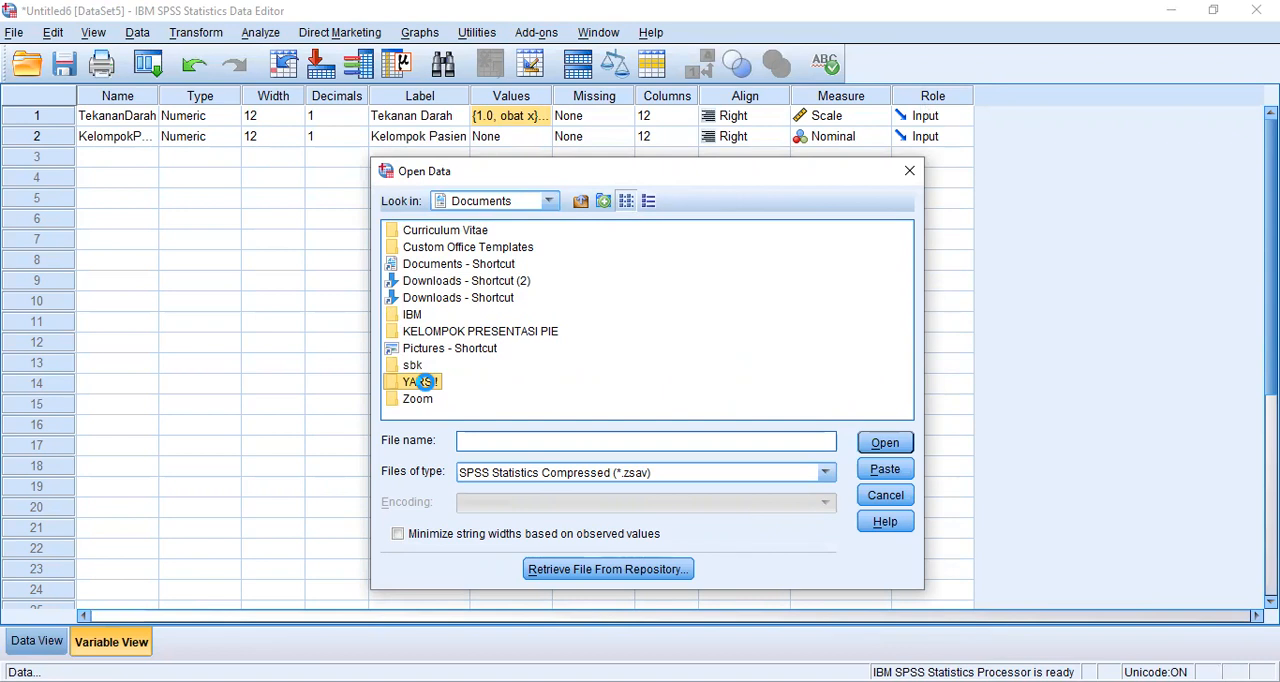
left_click(424, 381)
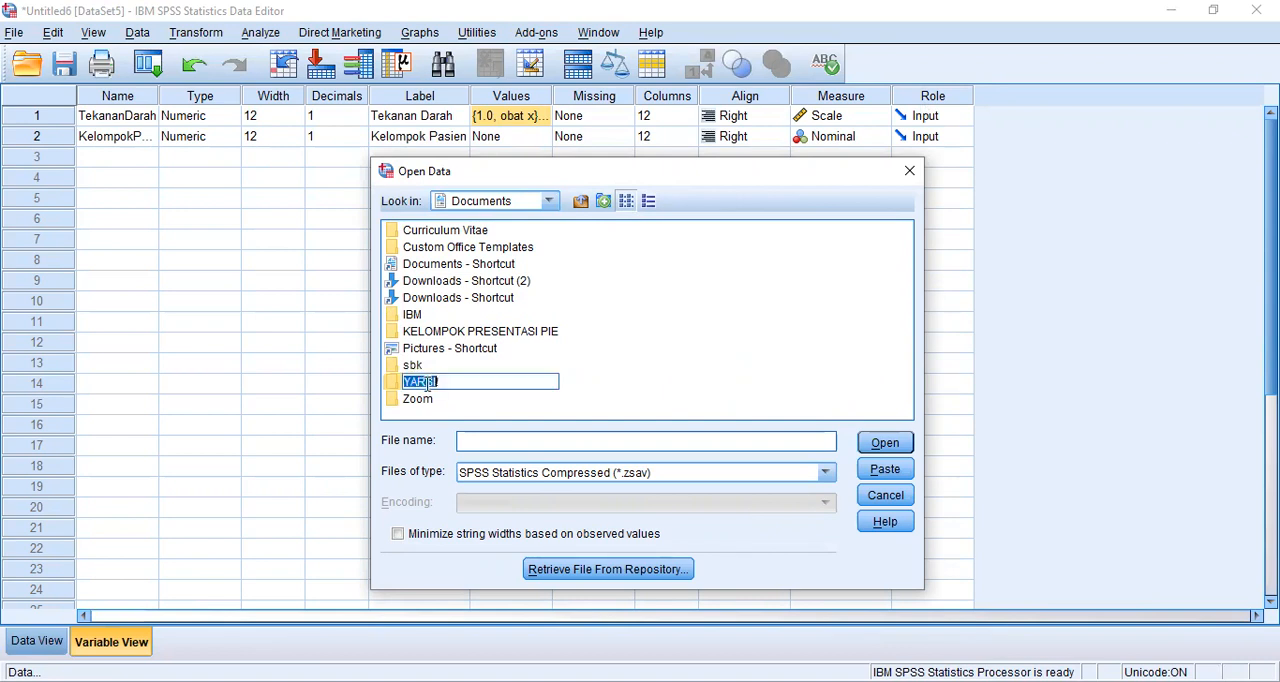
left_click(427, 383)
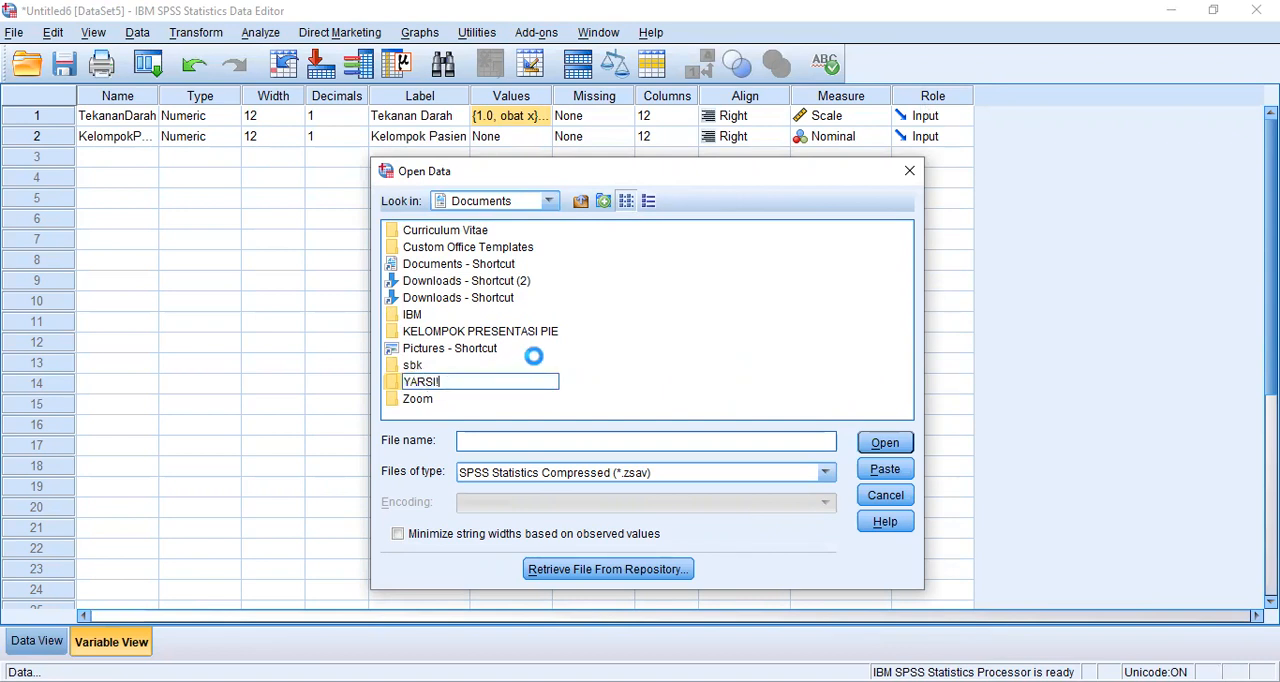
left_click(620, 358)
left_click(424, 391)
double_click(422, 382)
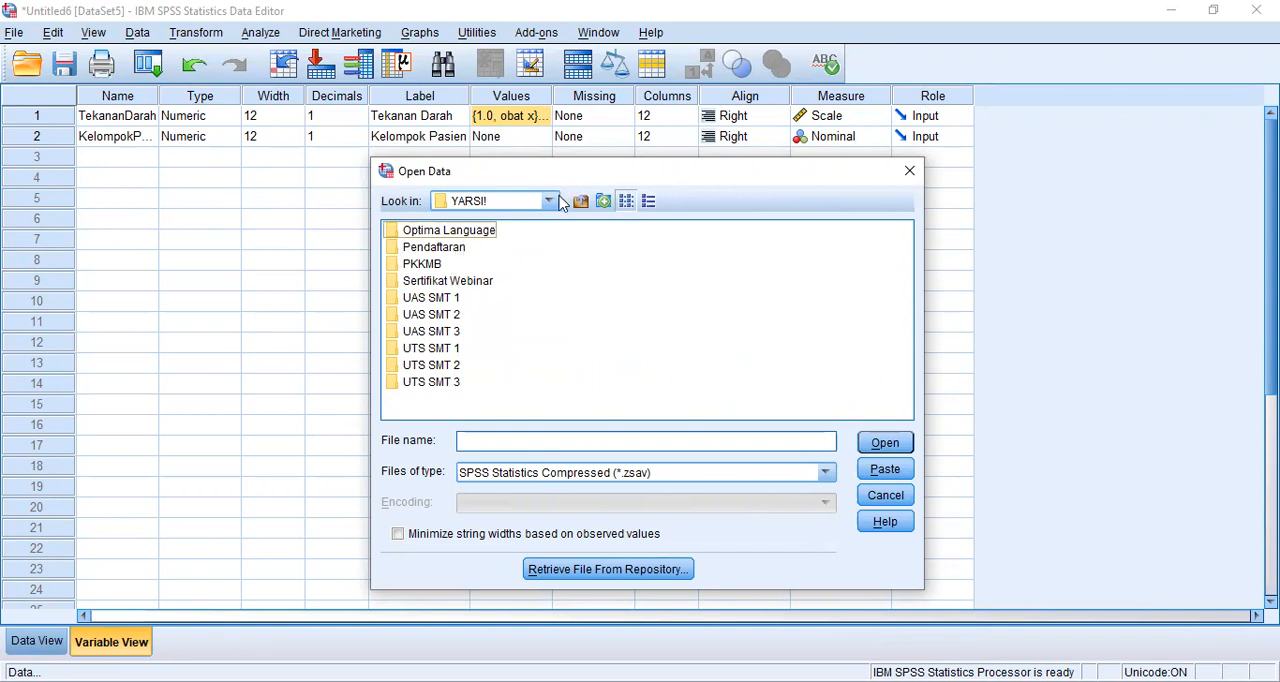
- Open the data file Two Way ANOVA.sav from the YARSI! folder
left_click(652, 441)
type("tw")
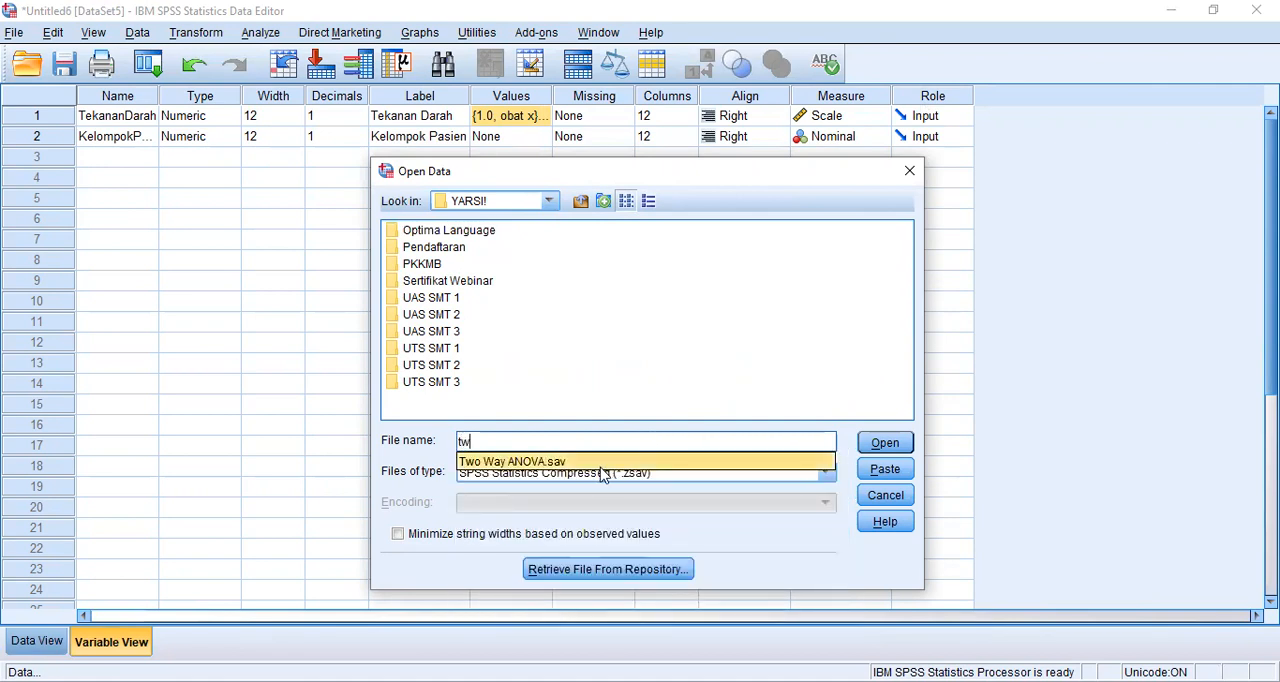
left_click(602, 464)
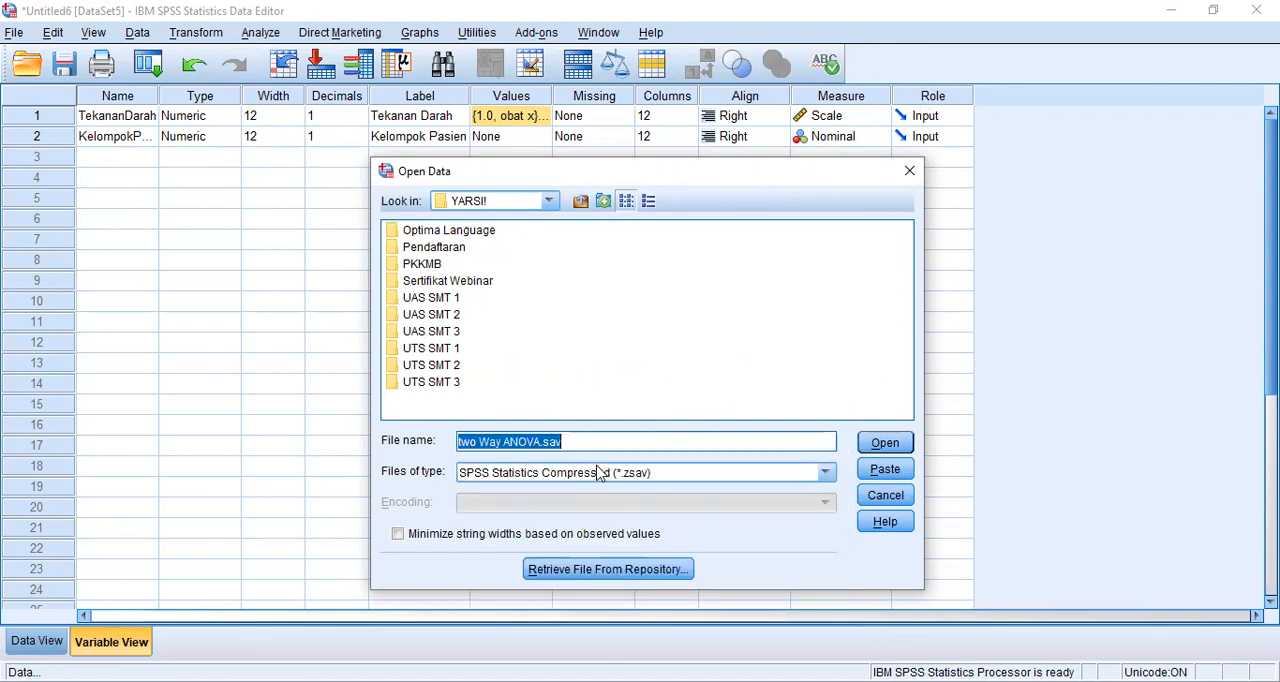
left_click(875, 452)
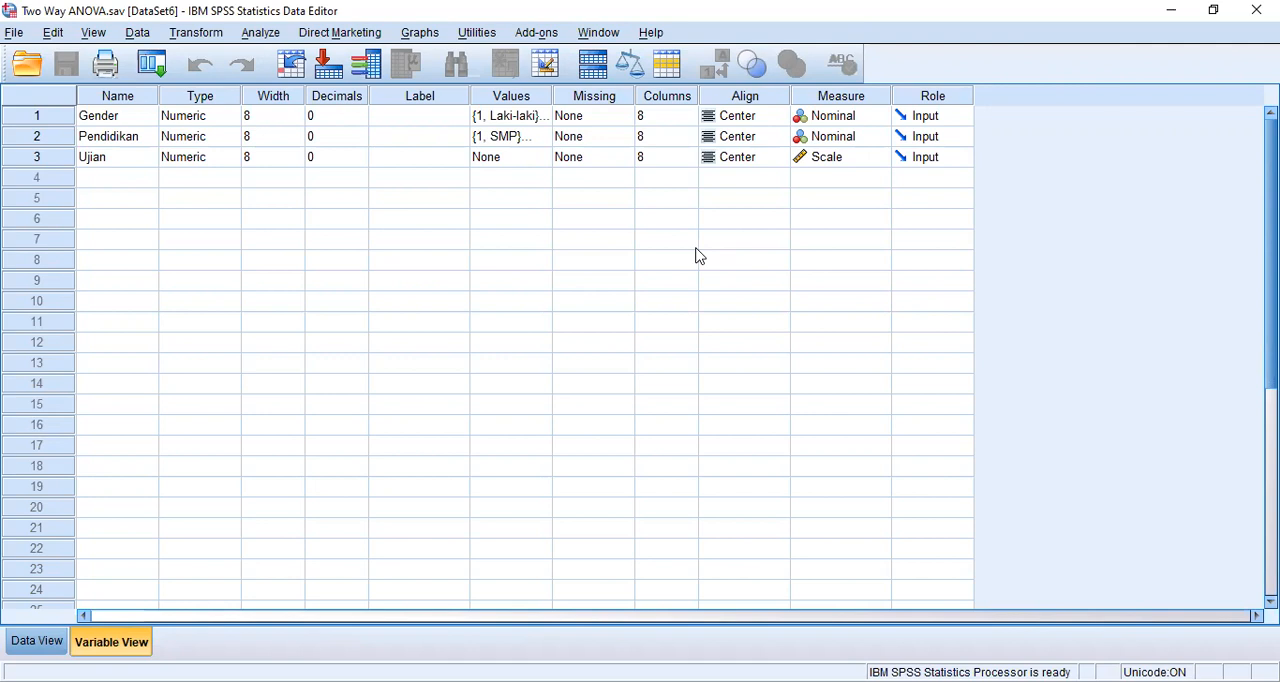
- Check the value labels defined for the Gender and Pendidikan variables, leaving them as they are
left_click(541, 122)
left_click(543, 120)
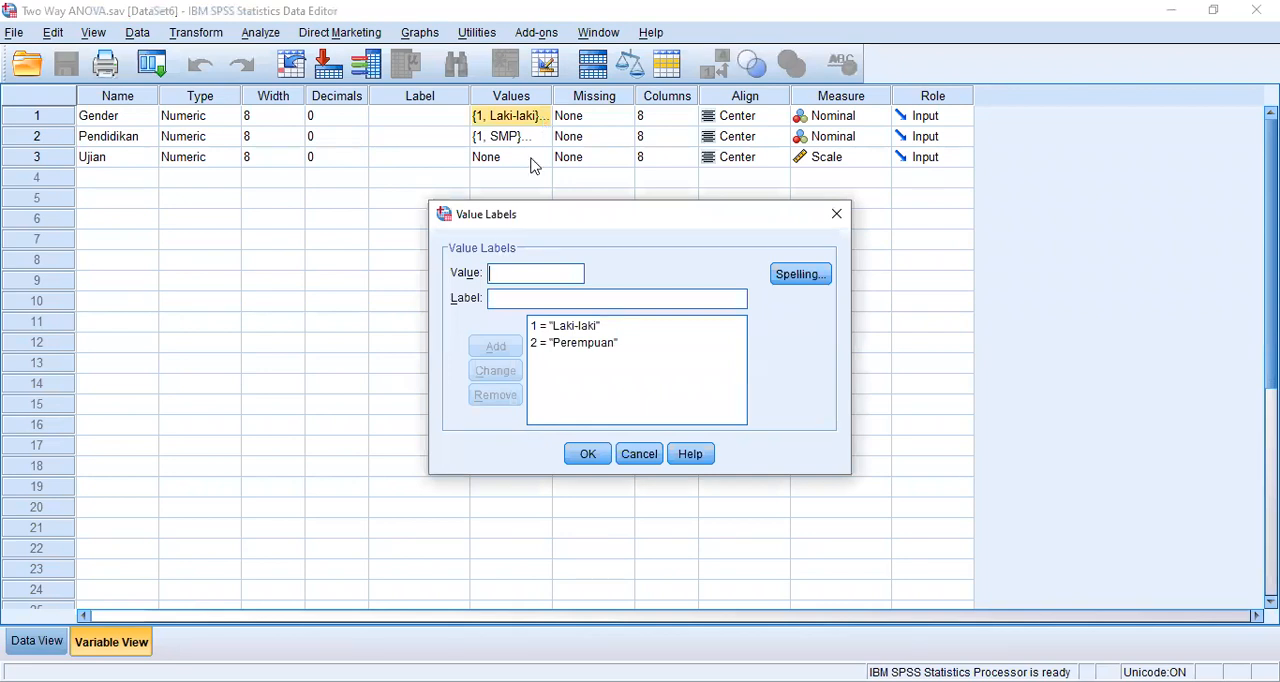
left_click(588, 455)
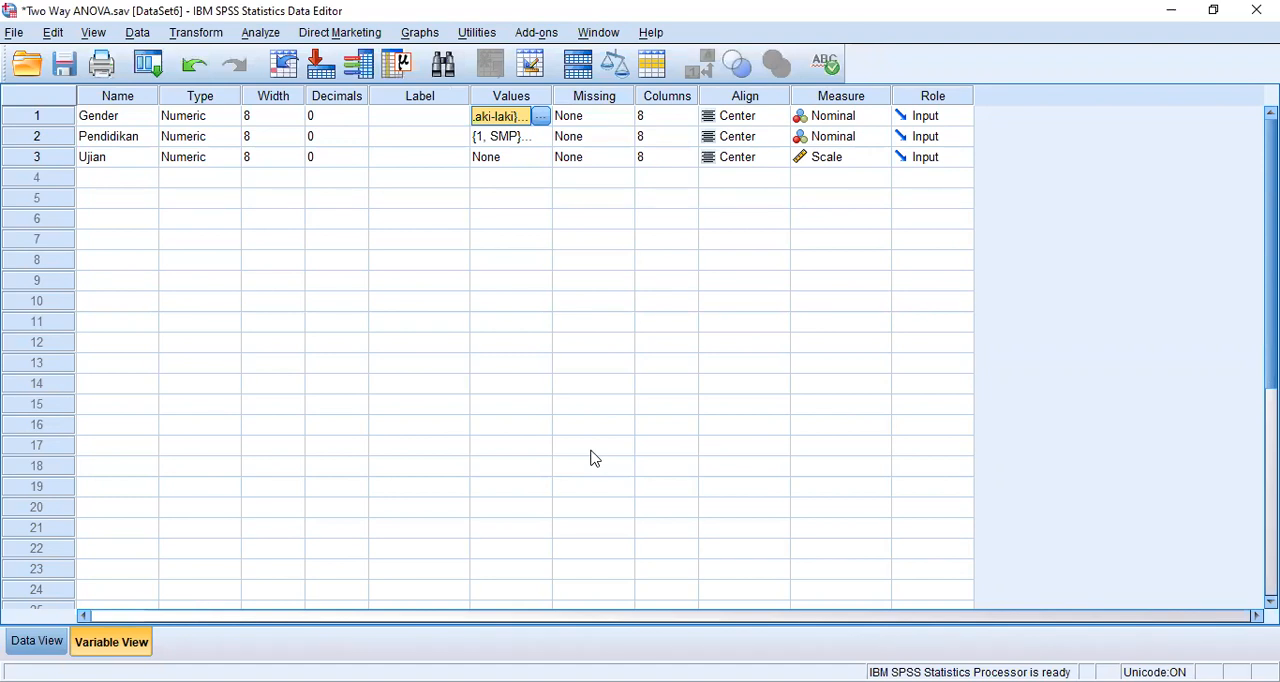
left_click(542, 143)
left_click(540, 137)
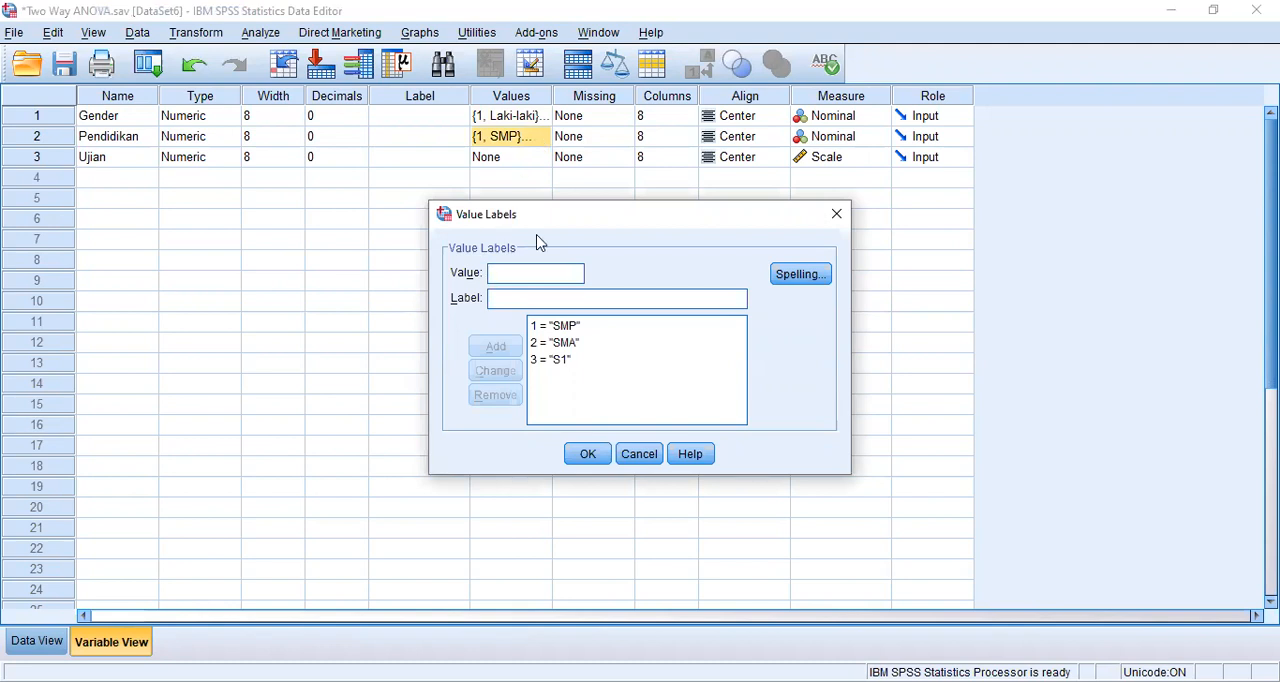
left_click(587, 455)
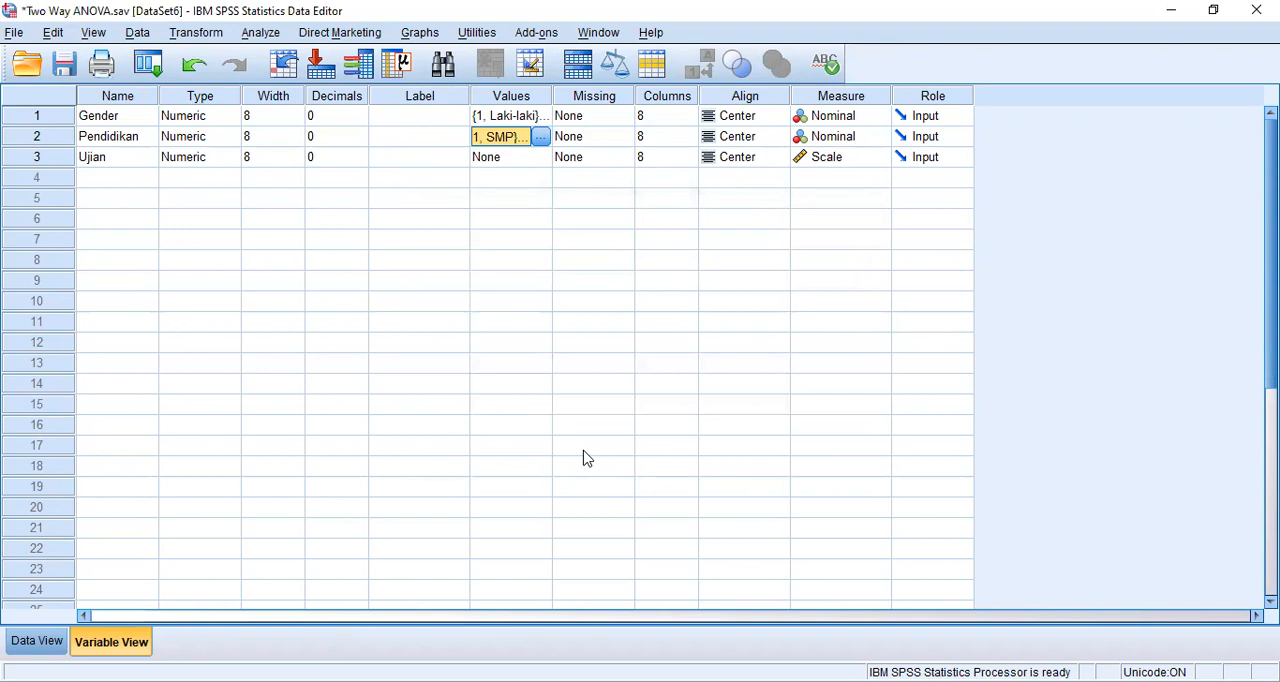
- Start a Univariate General Linear Model analysis and assign Ujian as the dependent variable
left_click(262, 34)
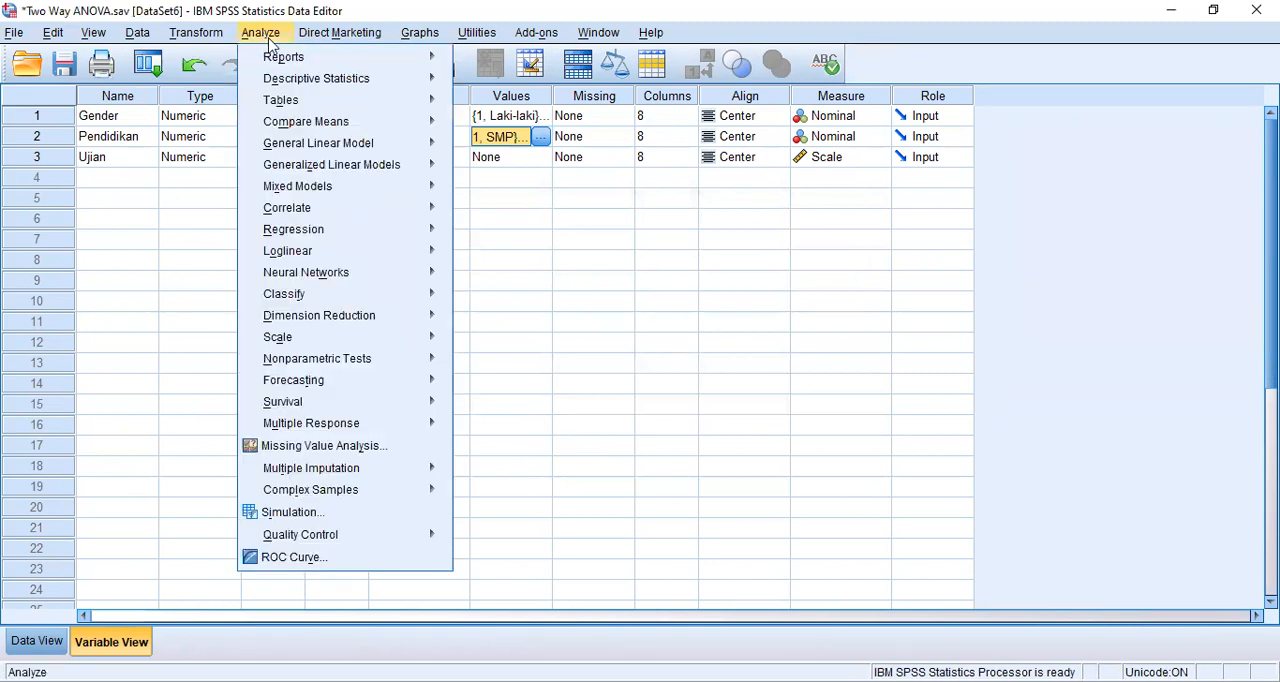
mouse_move(340, 146)
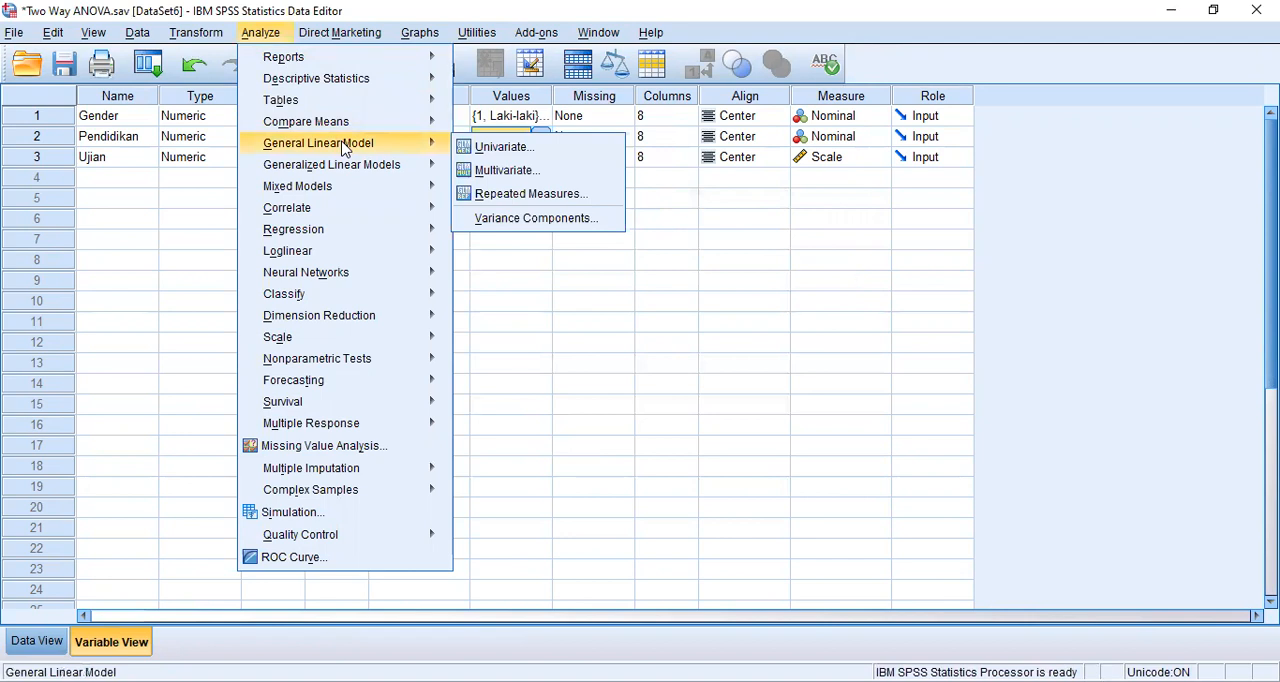
left_click(500, 148)
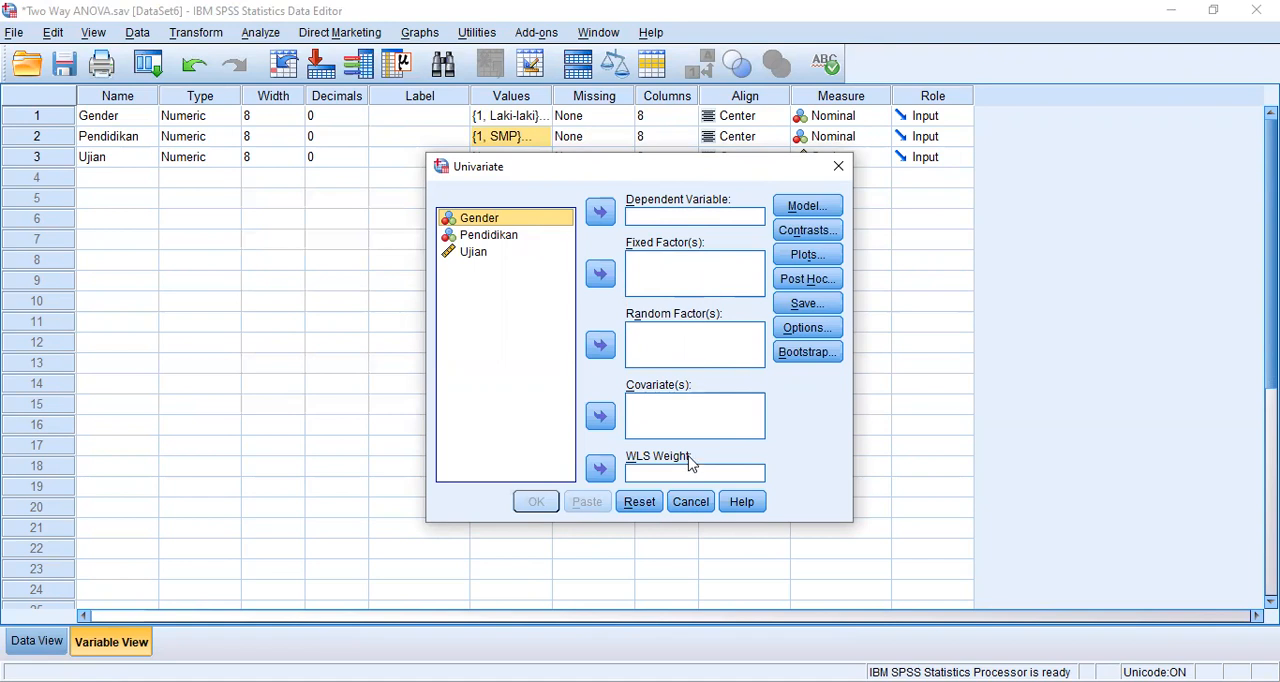
left_click(669, 218)
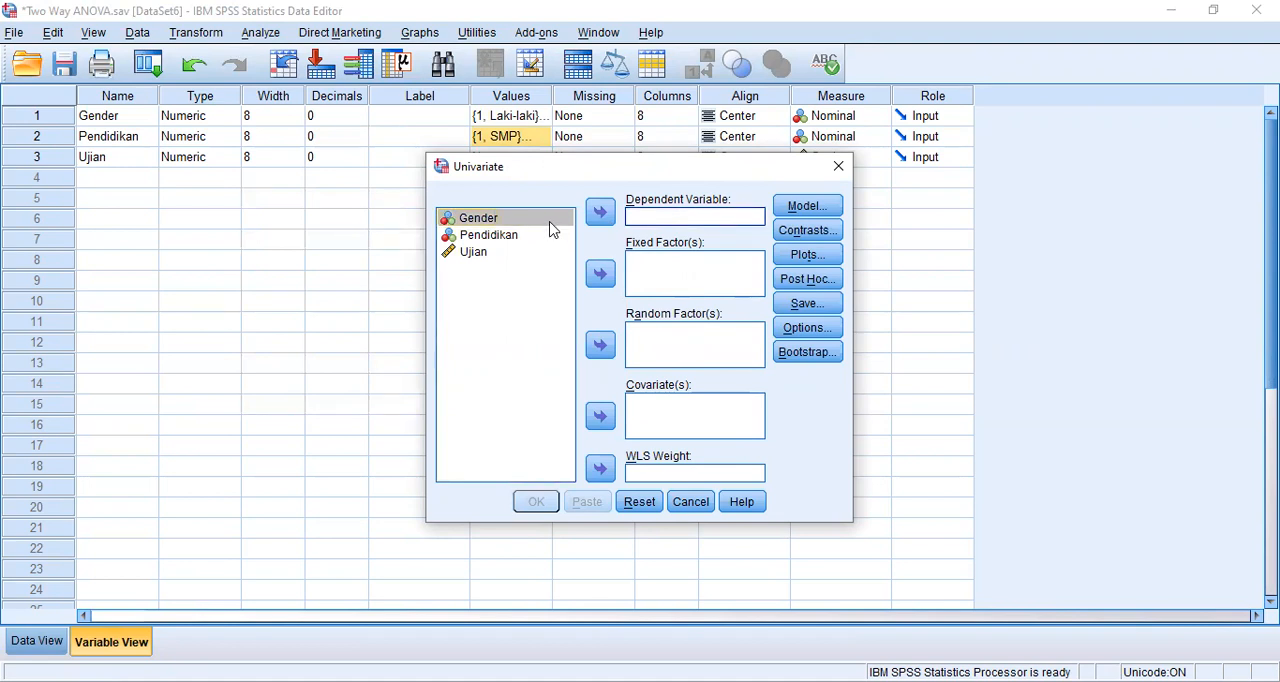
left_click(522, 254)
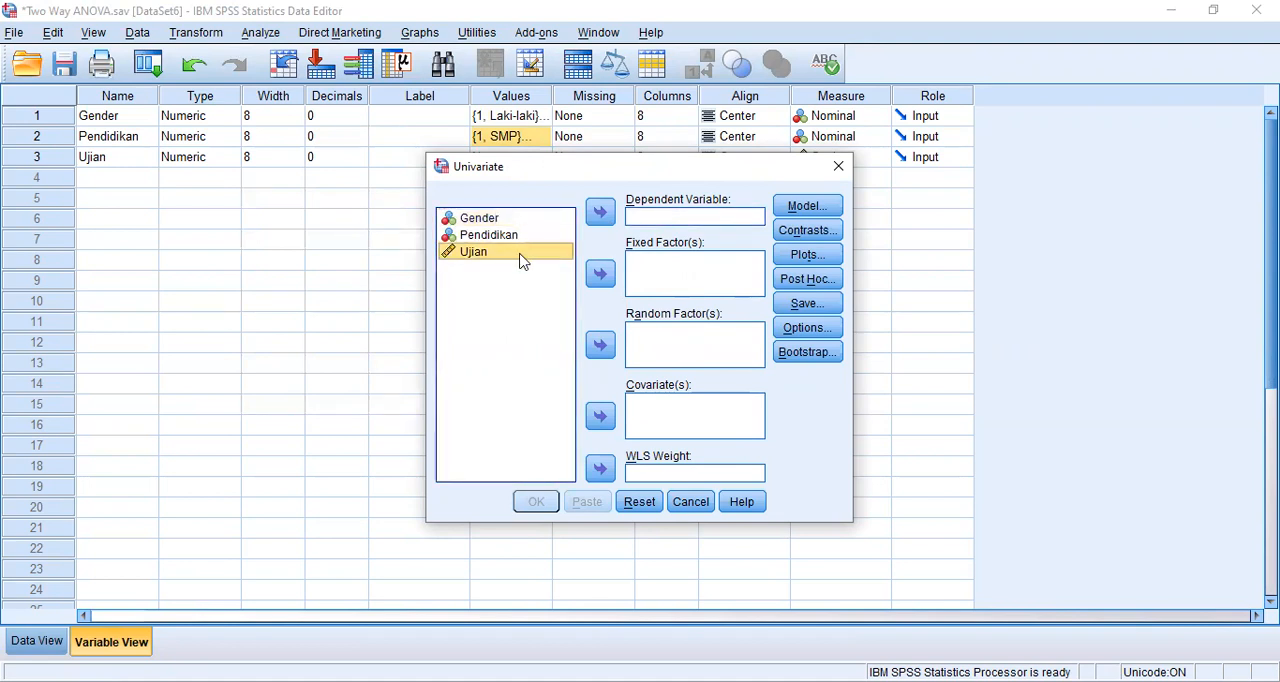
left_click(603, 213)
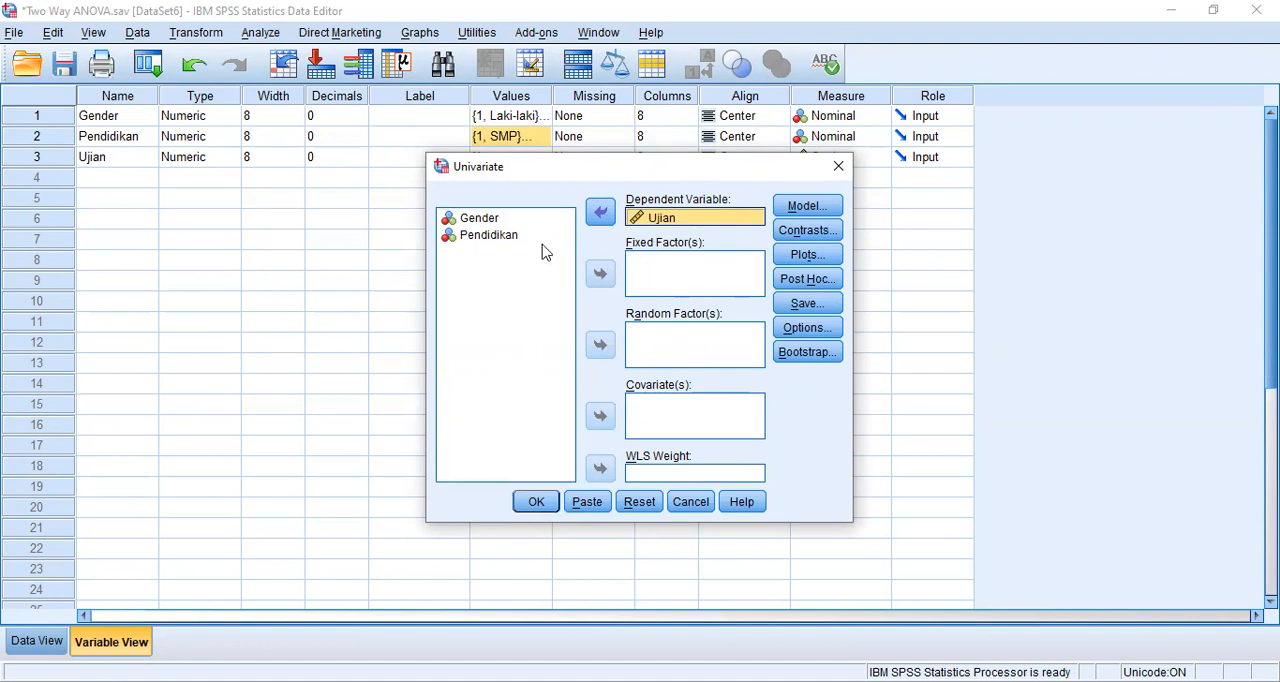
- Add Gender and Pendidikan as fixed factors of the Univariate analysis
left_click(515, 218)
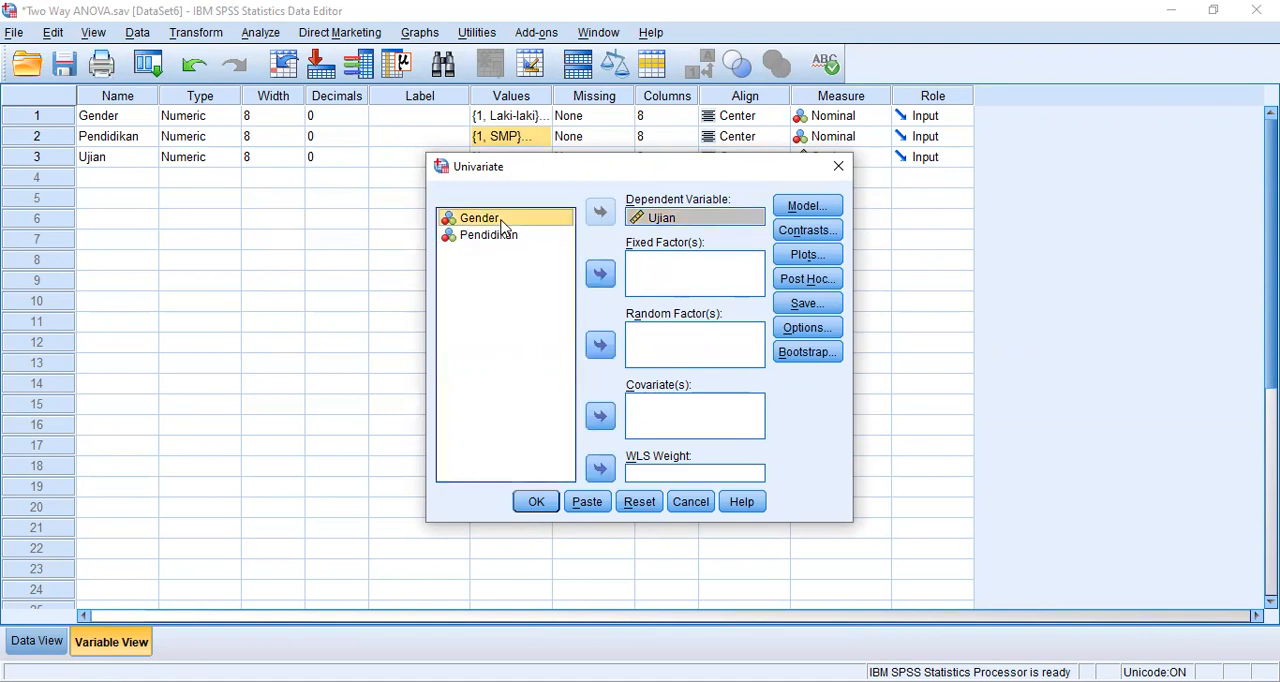
left_click(601, 273)
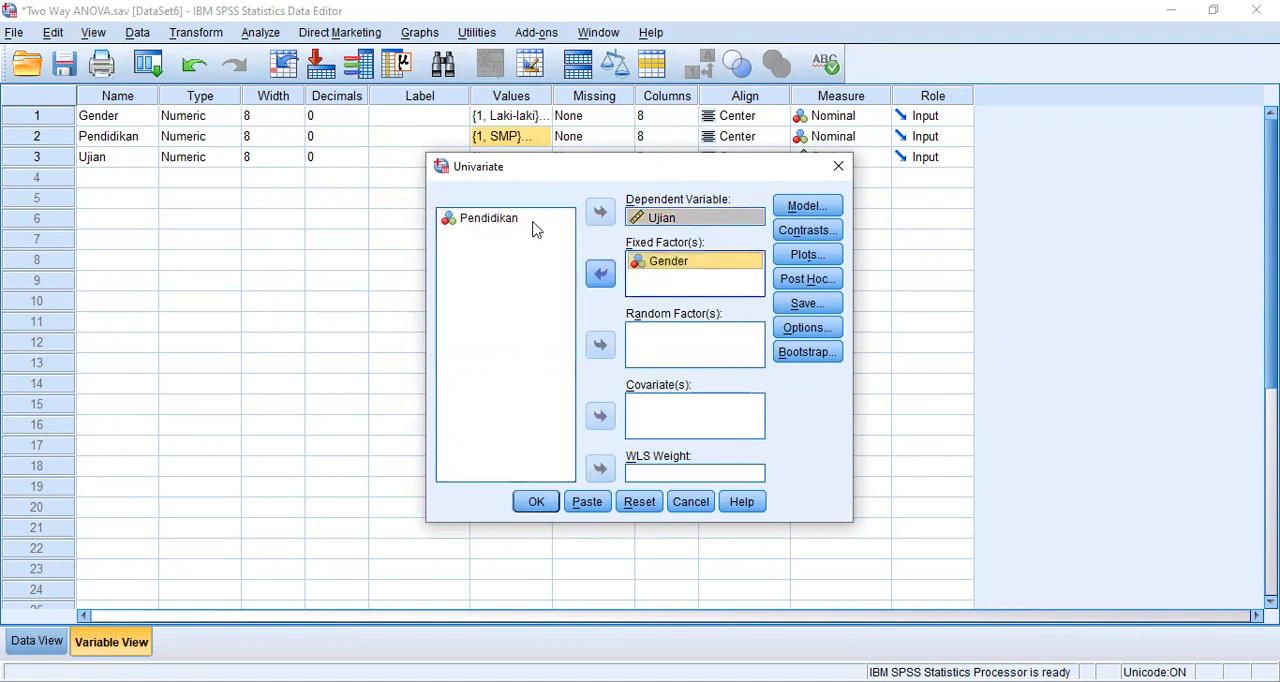
left_click(523, 220)
left_click(599, 275)
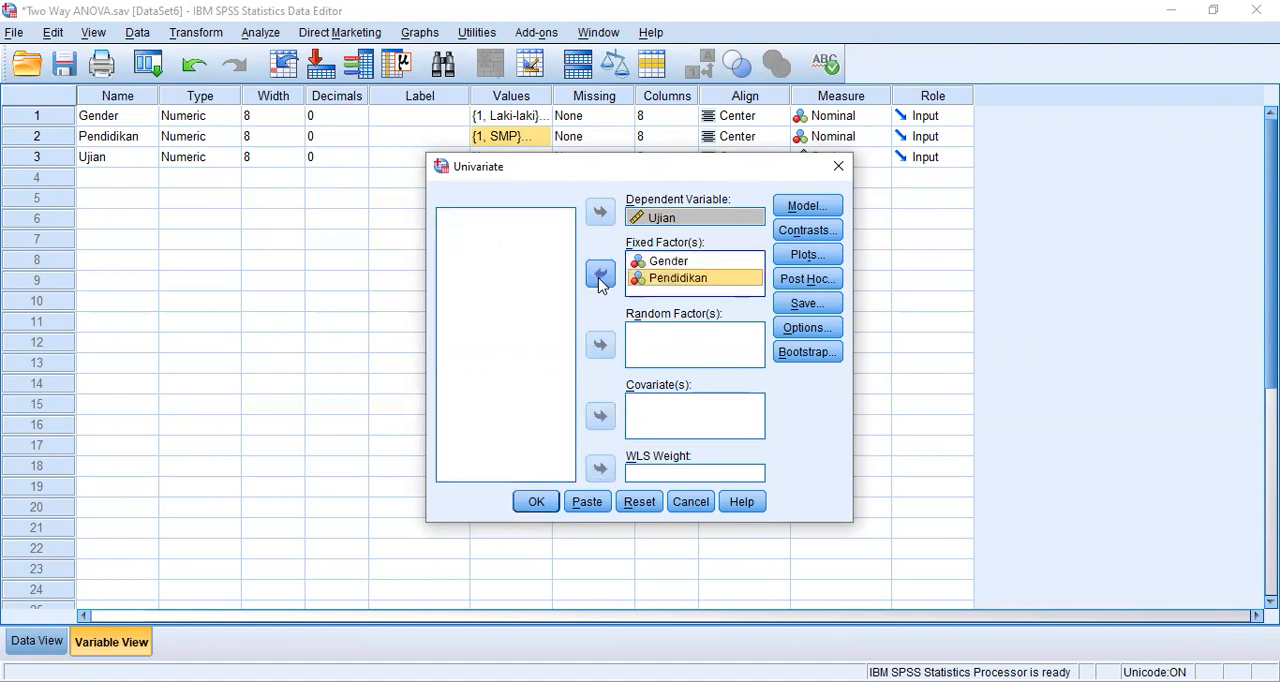
- Add a Gender*Pendidikan profile plot with Gender on the horizontal axis and Pendidikan as separate lines
left_click(812, 257)
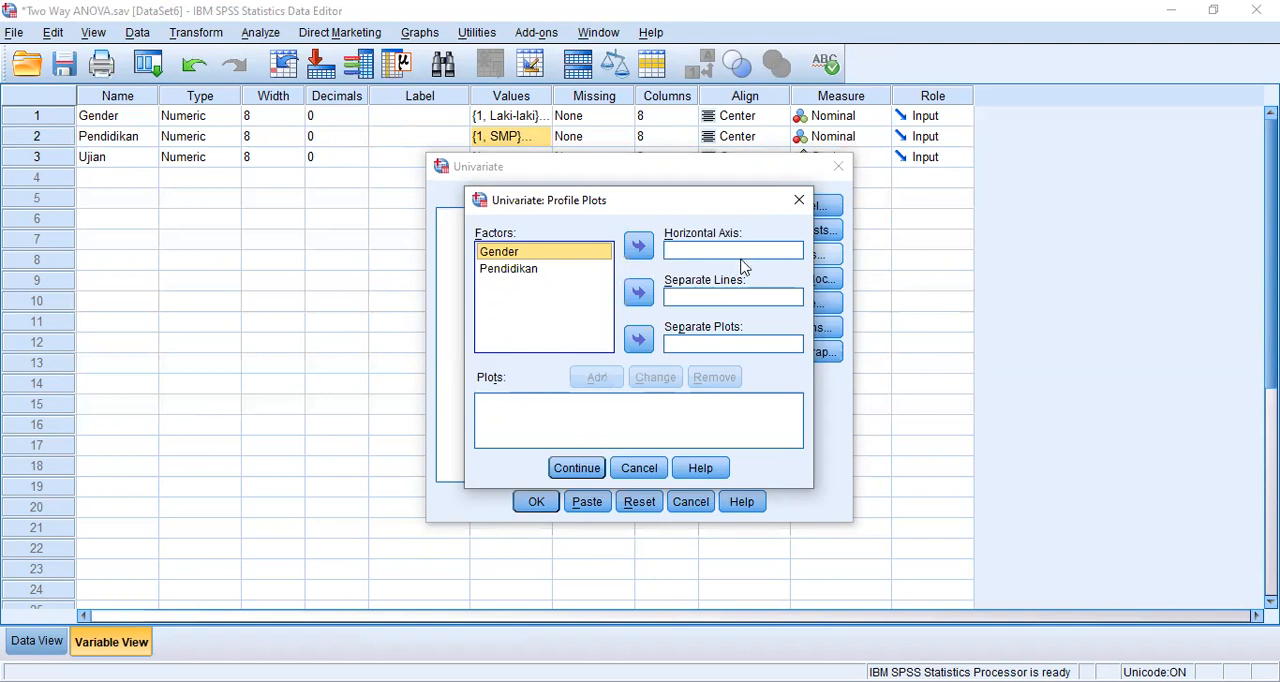
left_click(639, 248)
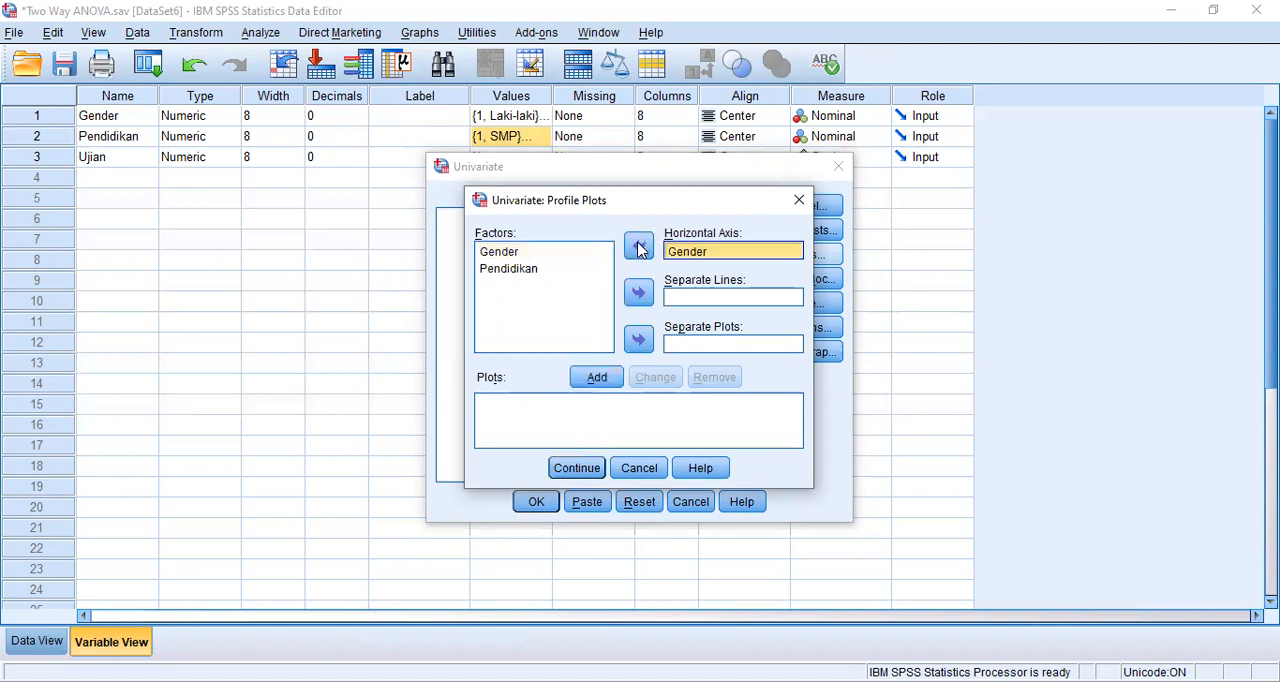
left_click(689, 300)
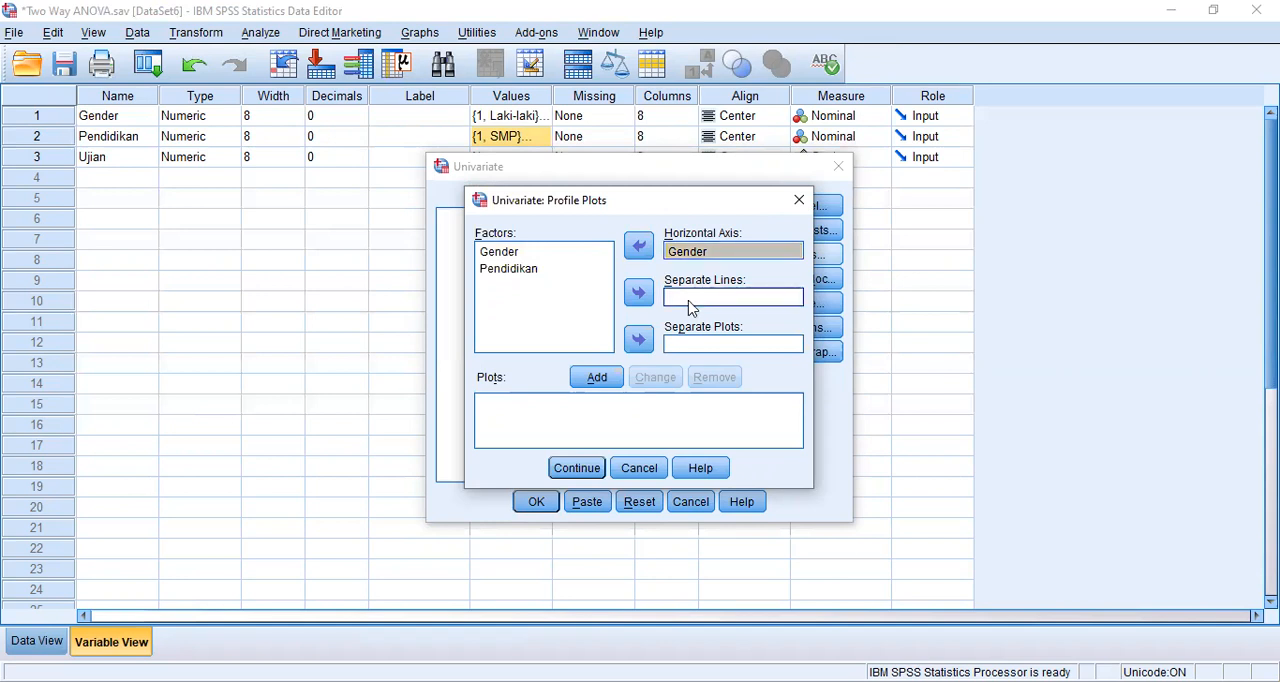
left_click(535, 270)
left_click(636, 295)
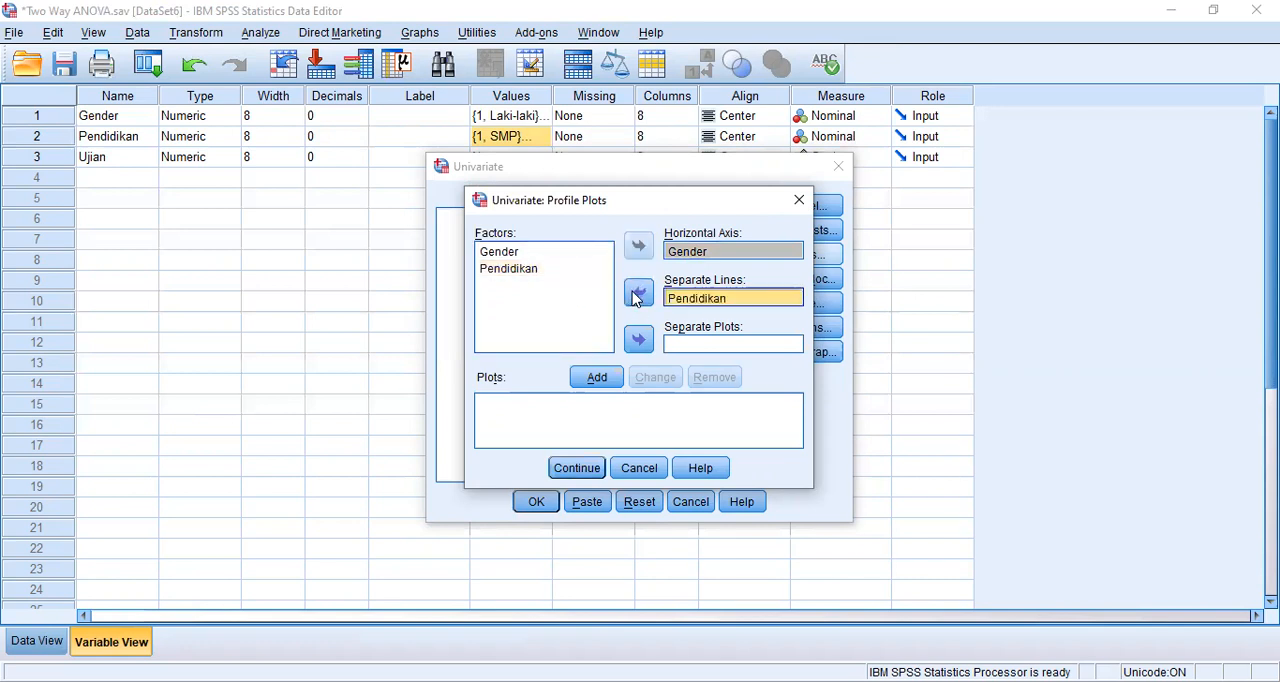
left_click(599, 384)
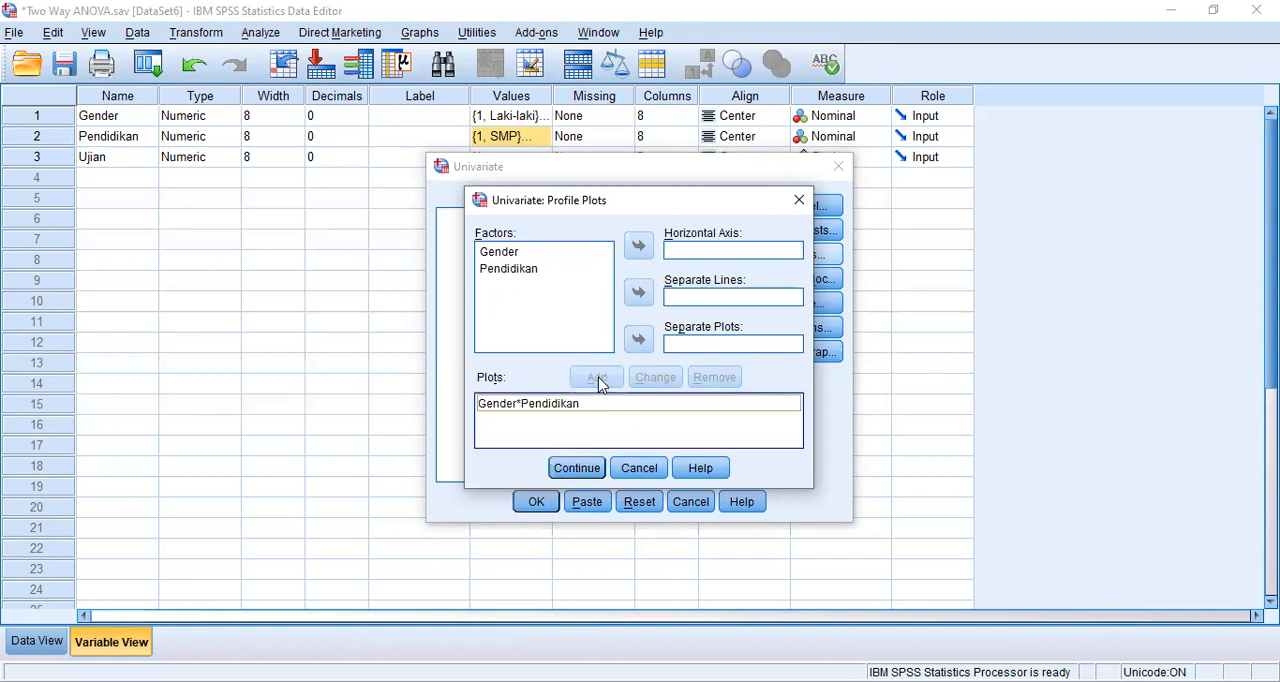
left_click(578, 468)
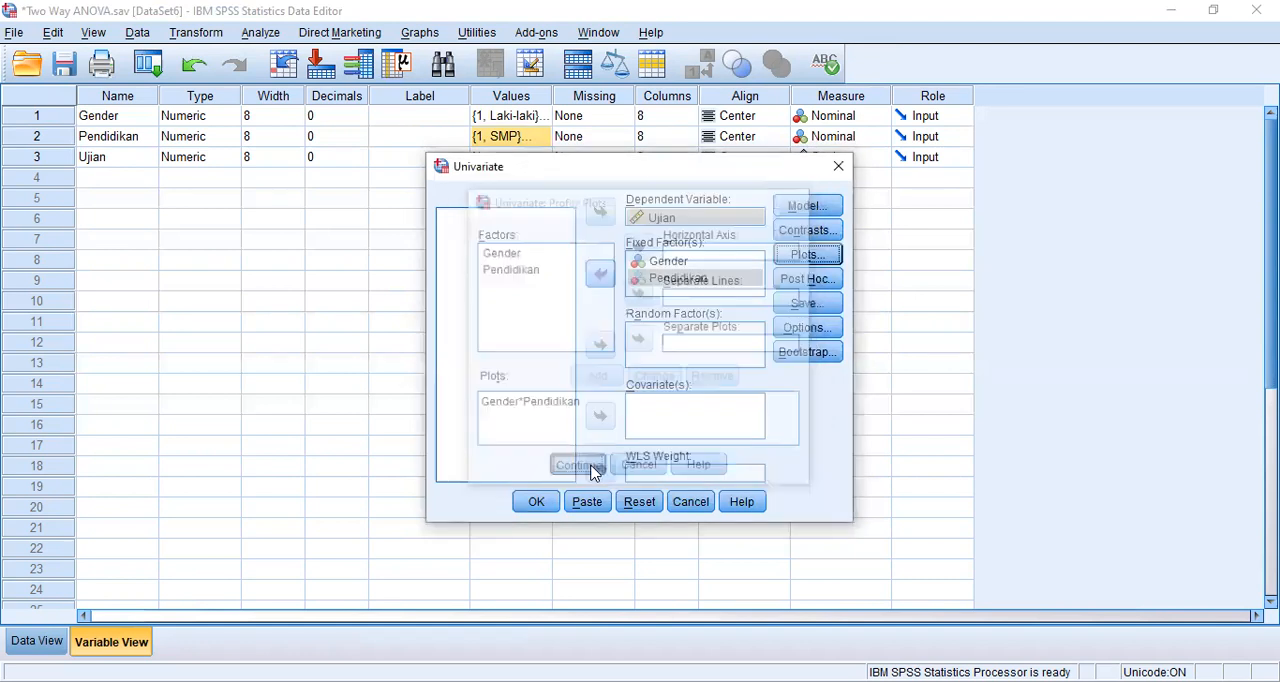
- Set up post hoc comparisons for Pendidikan using the Bonferroni and Tukey tests
left_click(806, 279)
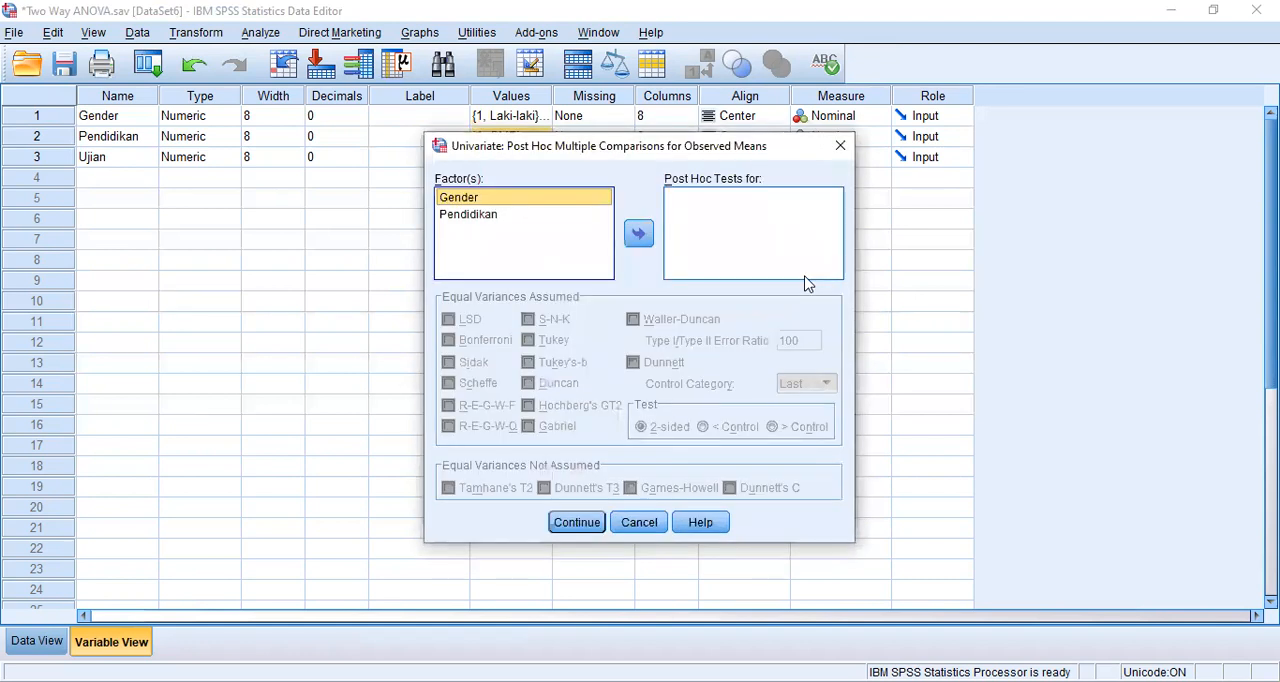
left_click(713, 208)
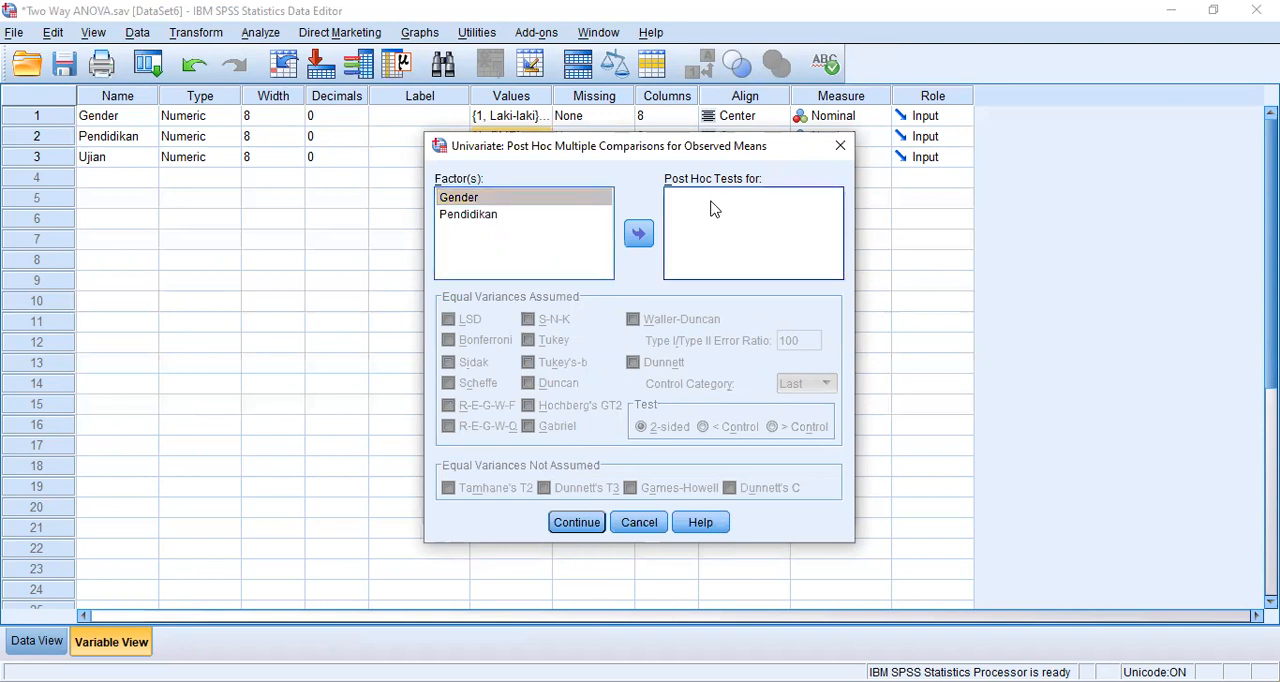
left_click(524, 216)
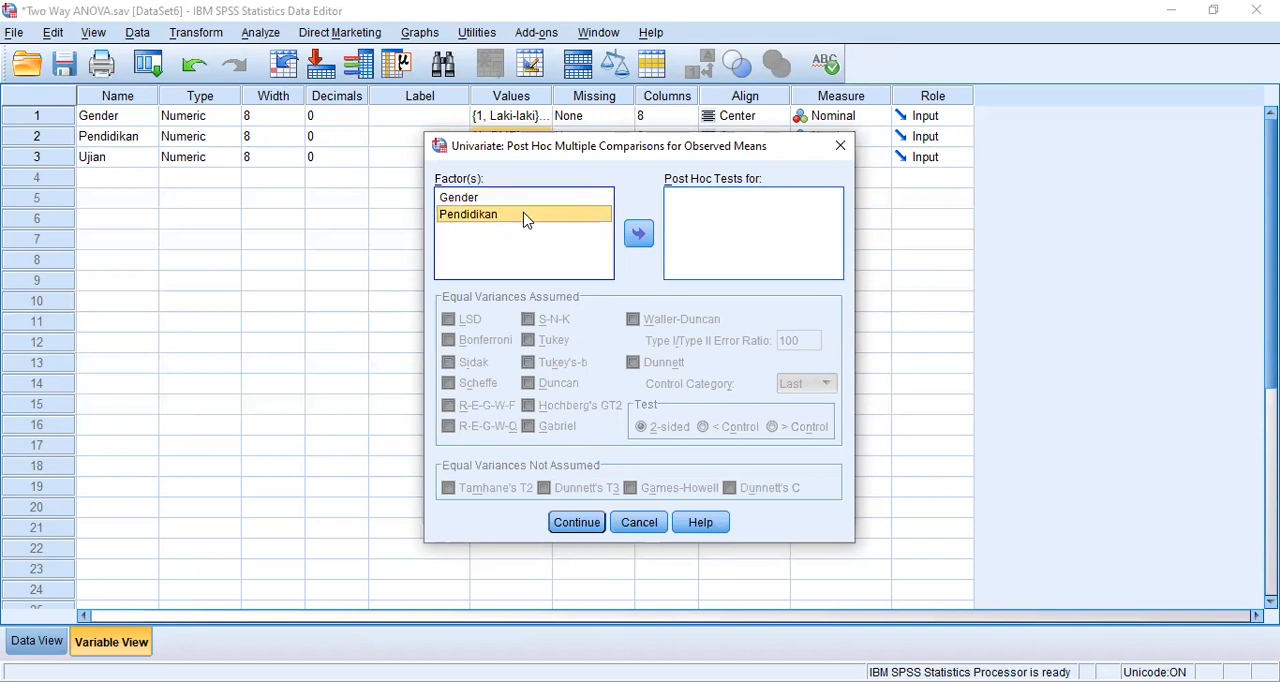
left_click(638, 233)
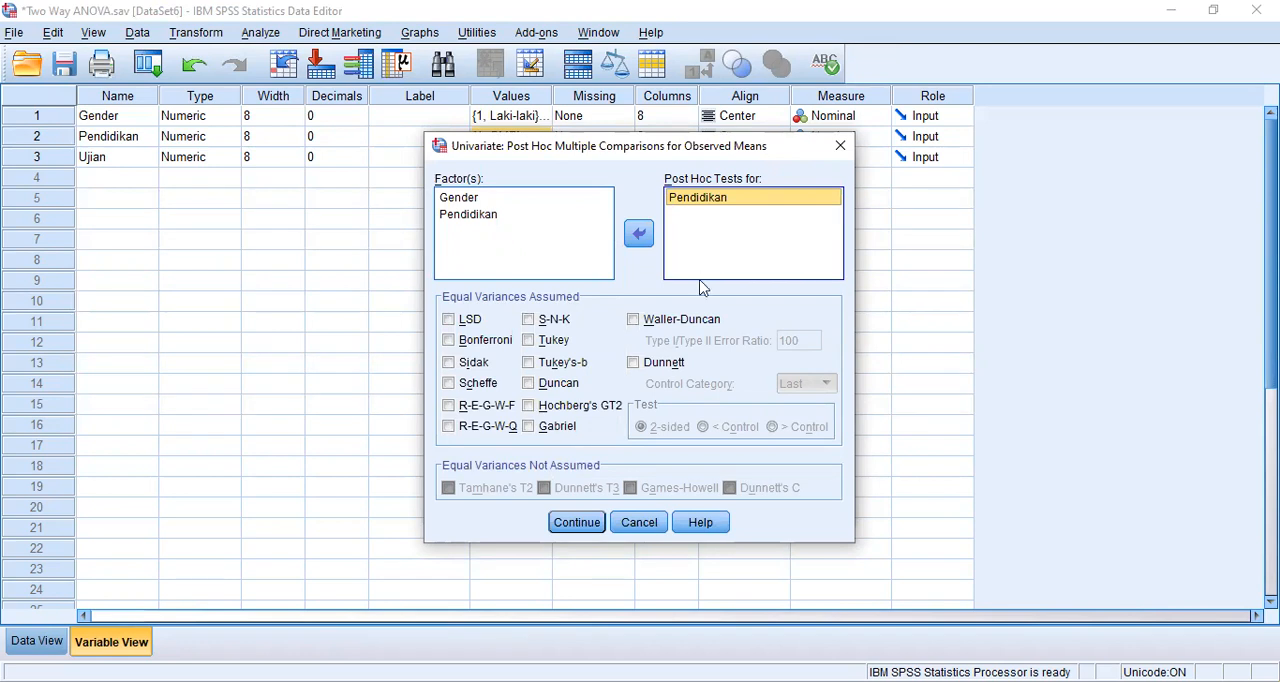
left_click(449, 341)
left_click(528, 341)
left_click(594, 525)
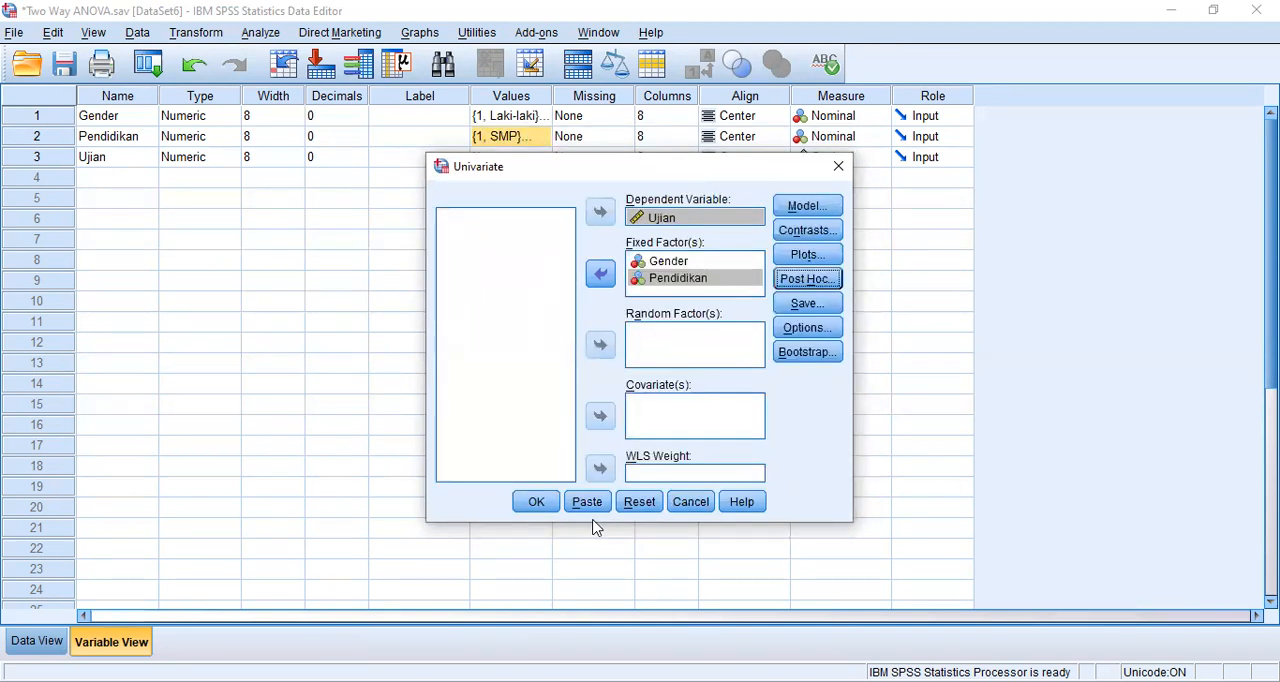
- Include descriptive statistics and homogeneity tests in the Univariate output and run the analysis
left_click(810, 330)
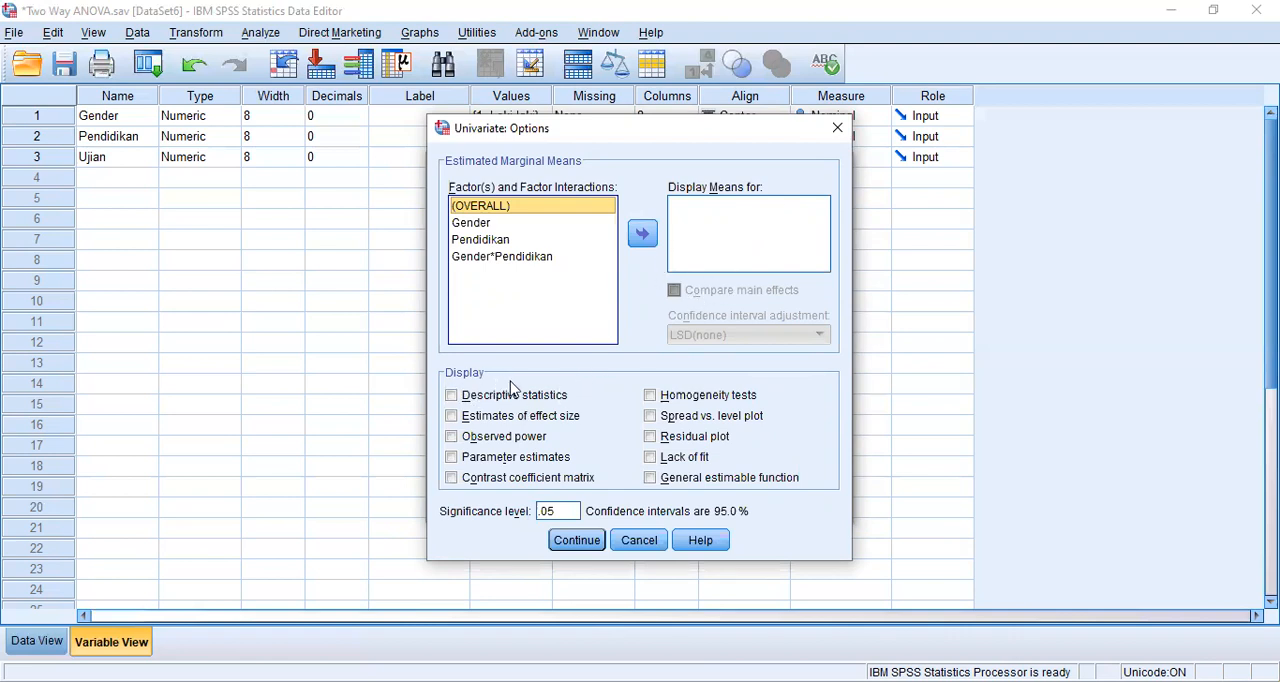
left_click(451, 396)
left_click(451, 396)
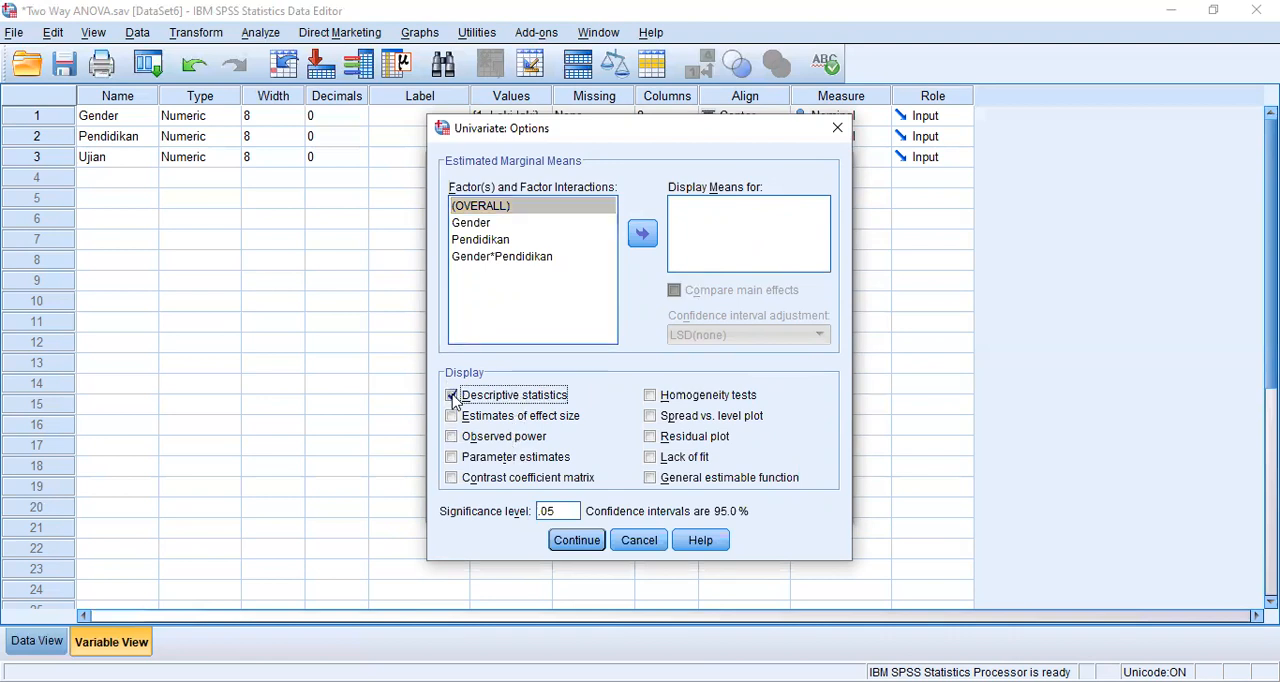
left_click(651, 397)
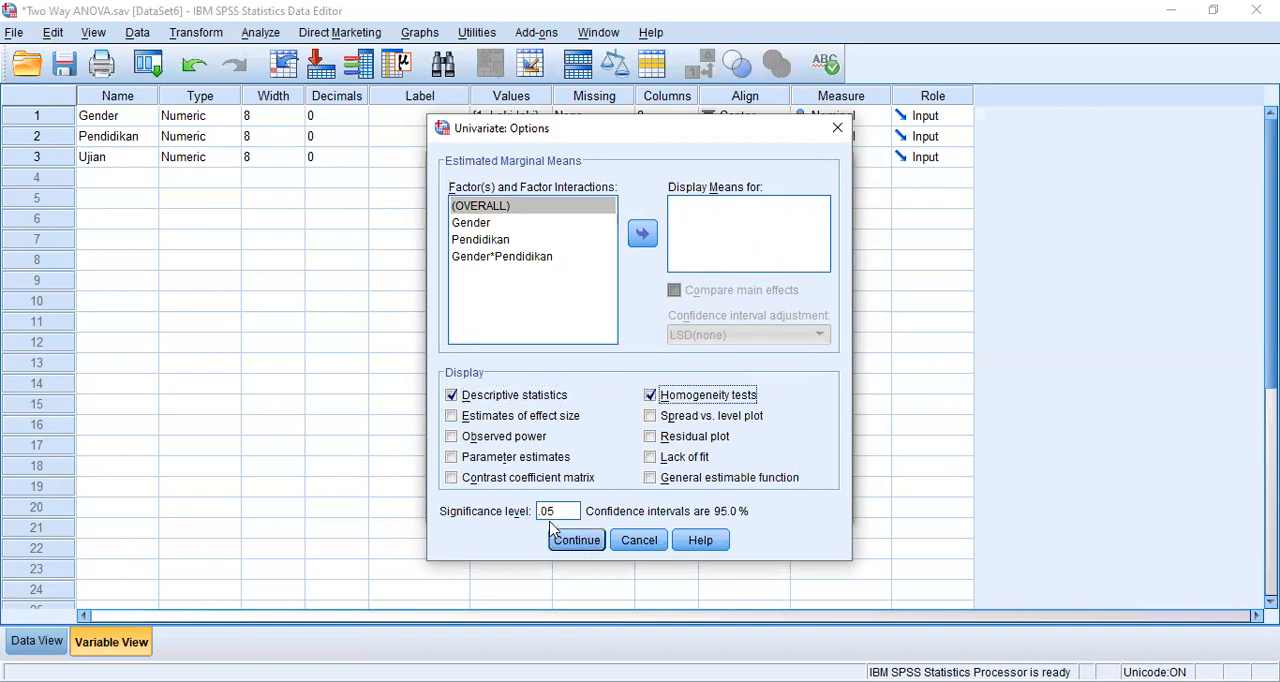
left_click(571, 545)
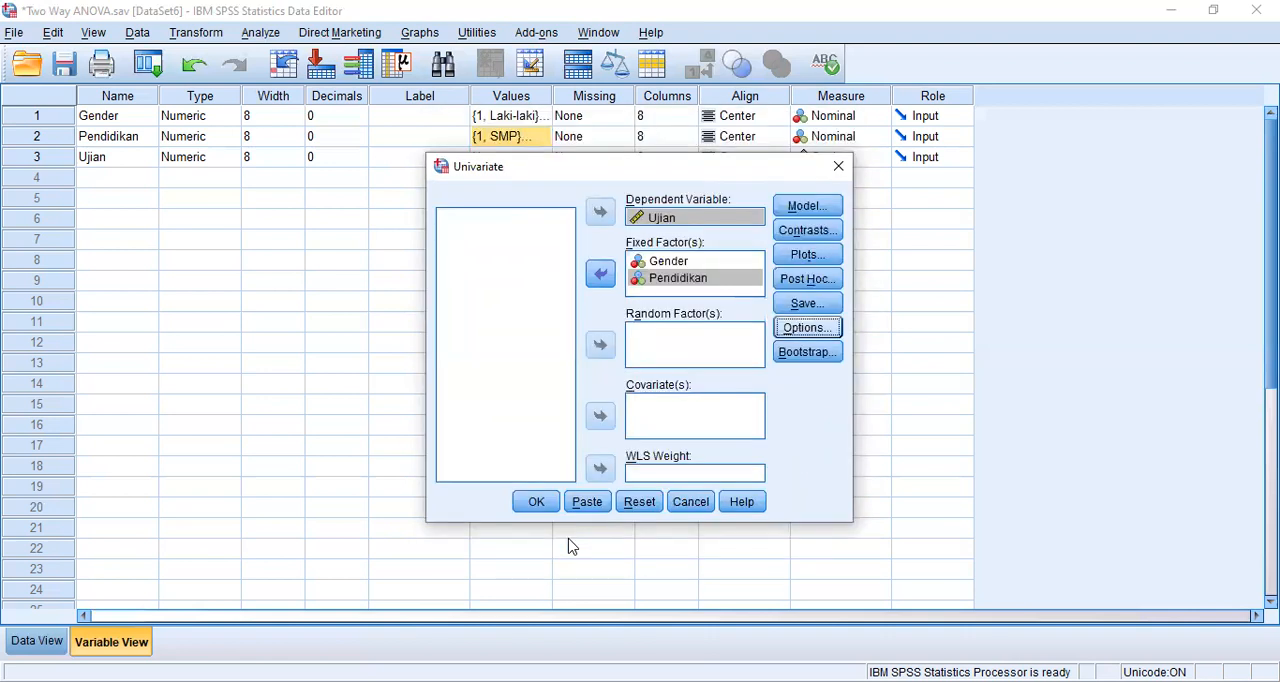
left_click(539, 501)
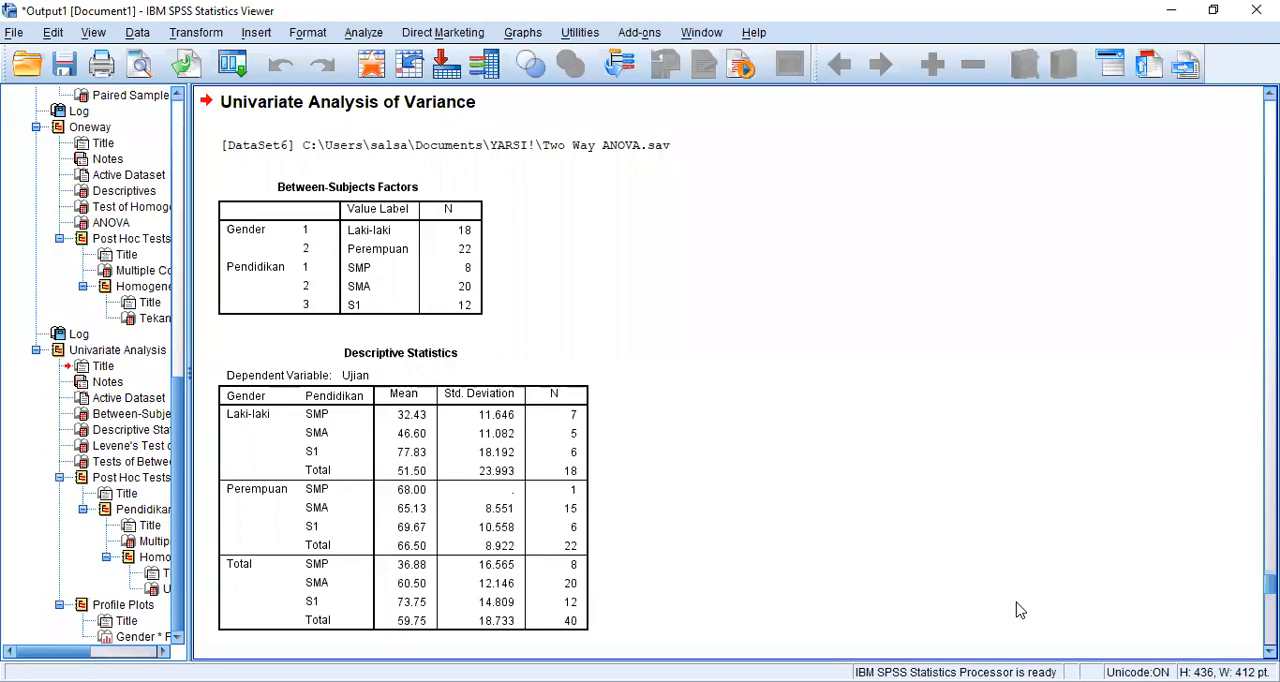
- Review the start of the Univariate Analysis of Variance output and select the Between-Subjects Factors table
scroll(800, 240, "up", 2)
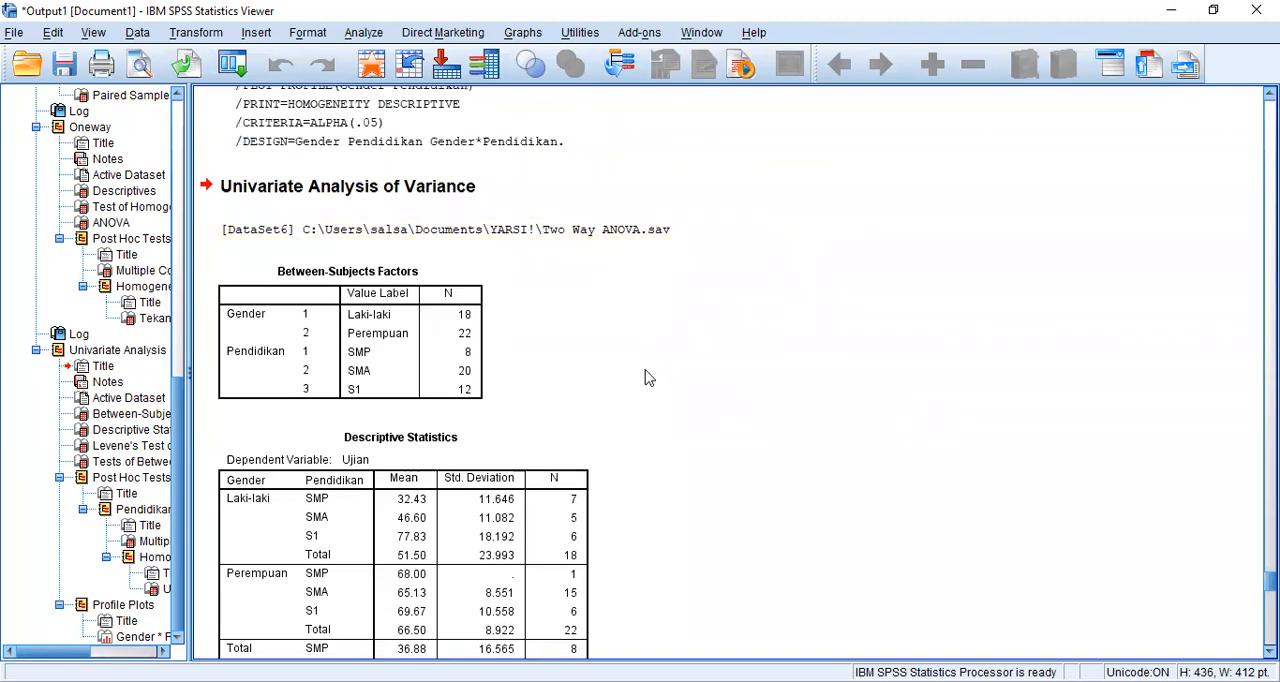
scroll(525, 405, "down", 2)
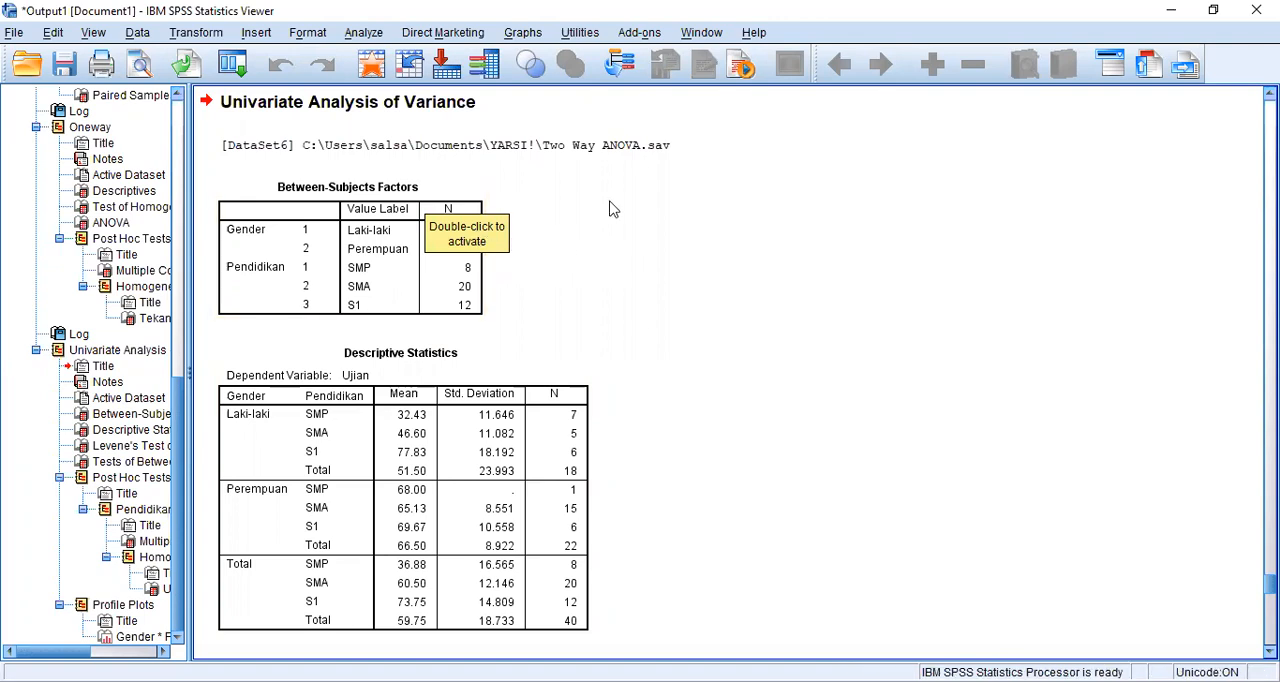
left_click(472, 288)
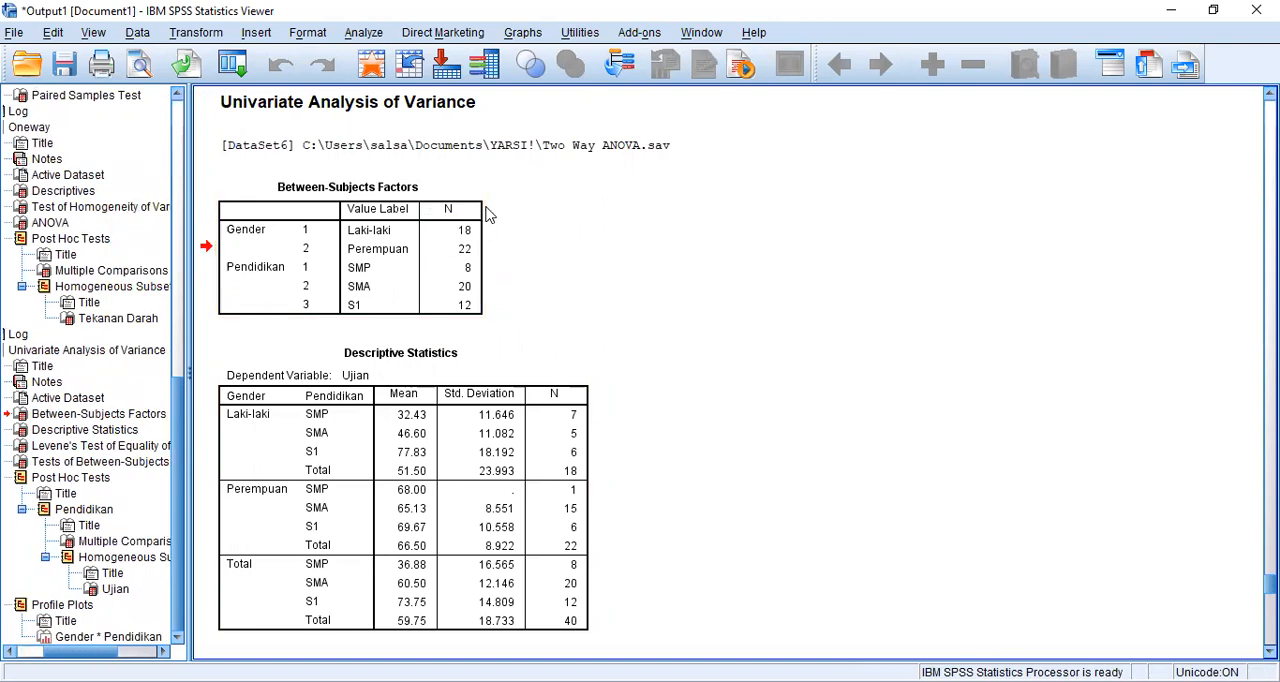
- Examine the Between-Subjects Factors, the Descriptive Statistics for Ujian and Levene's Test of Equality of Error Variances
left_click(470, 251)
scroll(587, 320, "down", 5)
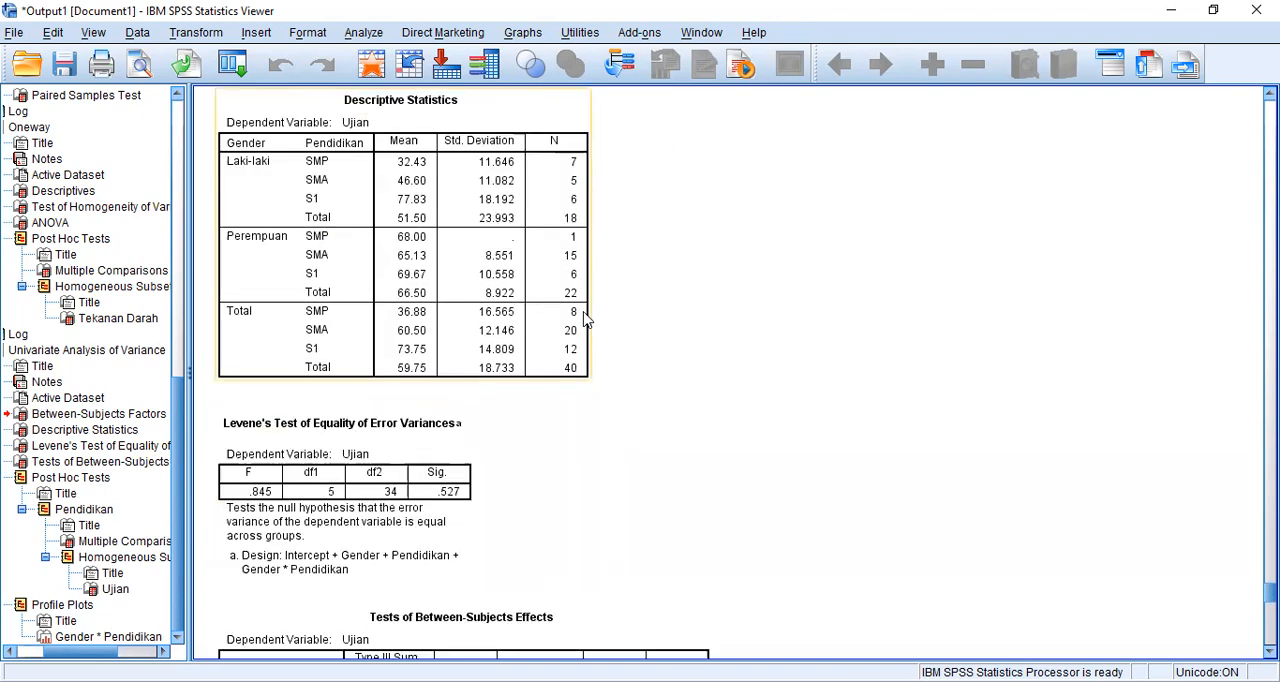
scroll(587, 320, "up", 3)
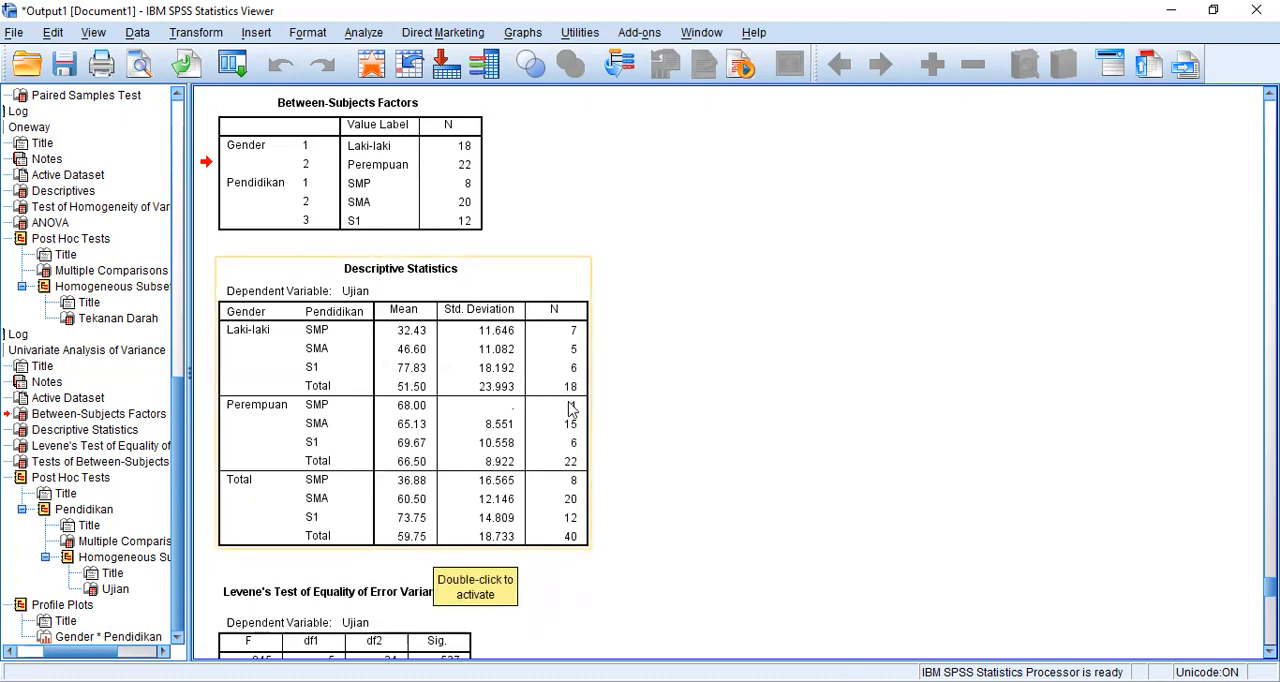
scroll(570, 410, "down", 5)
left_click(406, 378)
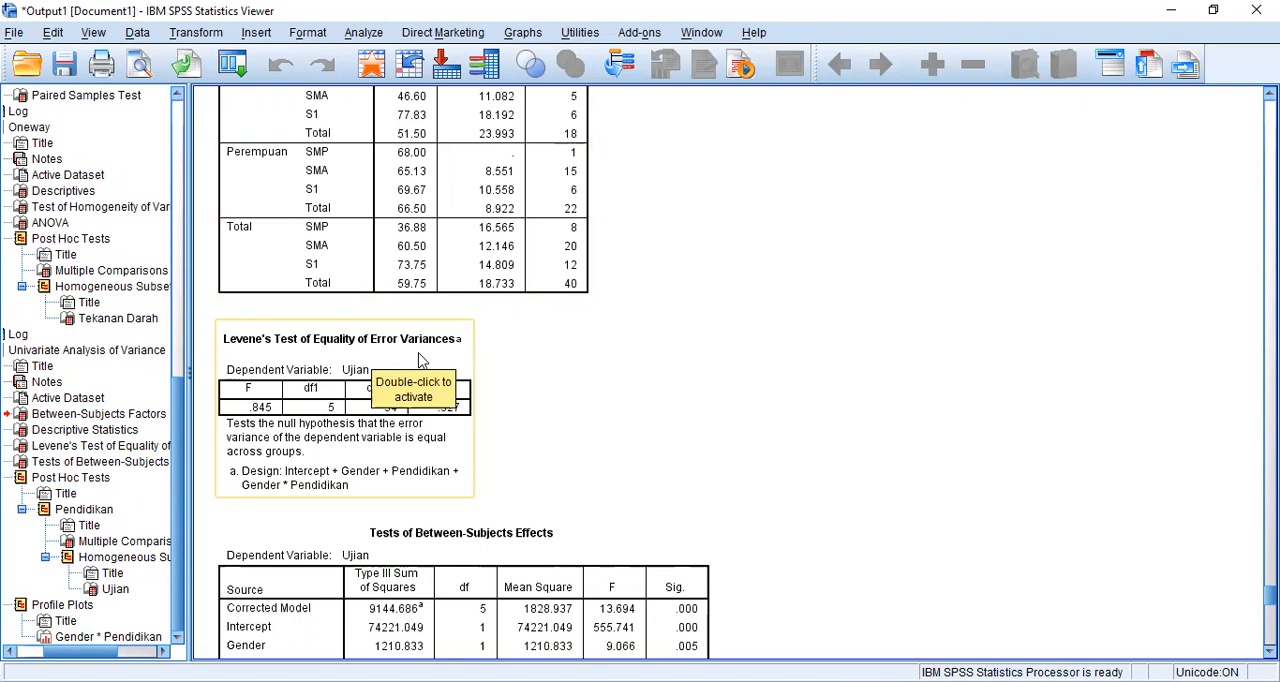
left_click(580, 400)
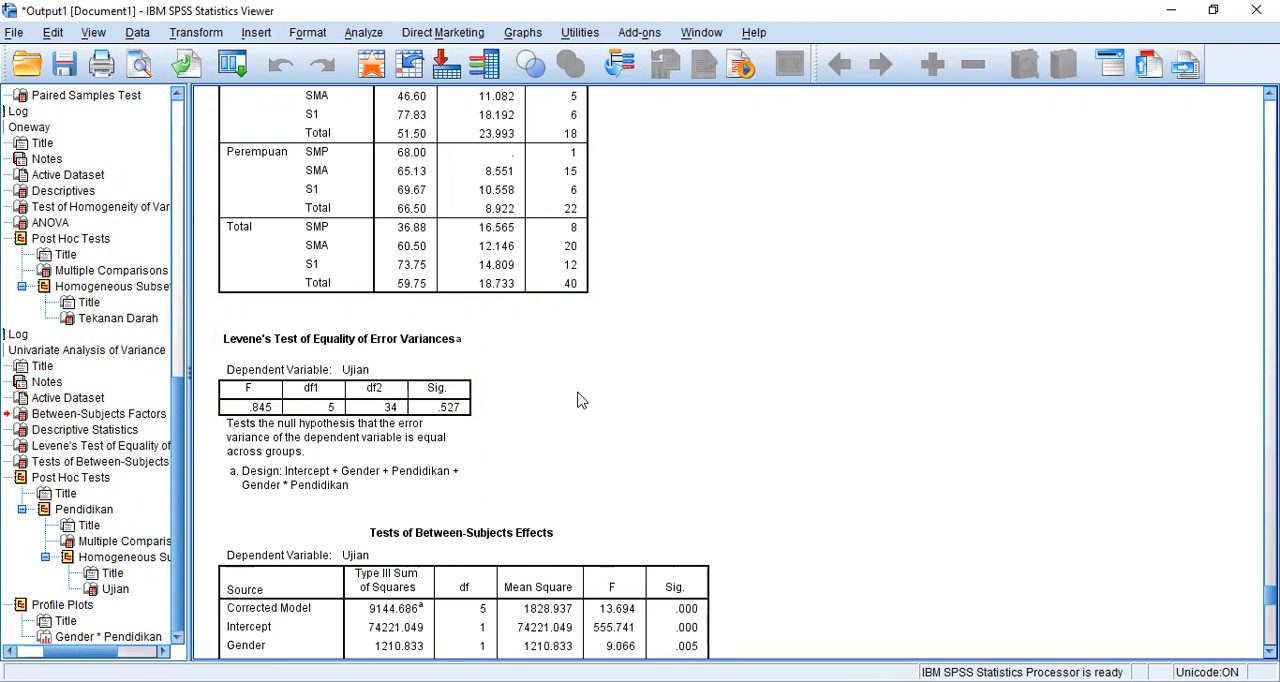
scroll(580, 400, "down", 5)
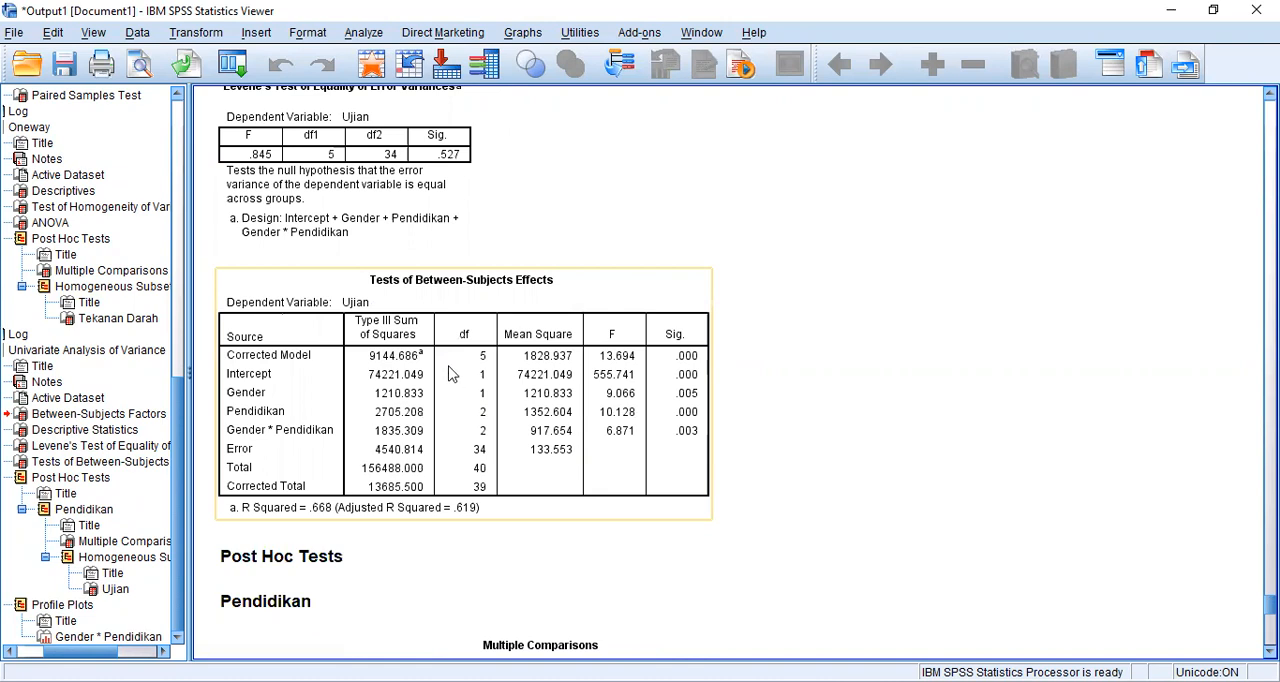
left_click(466, 128)
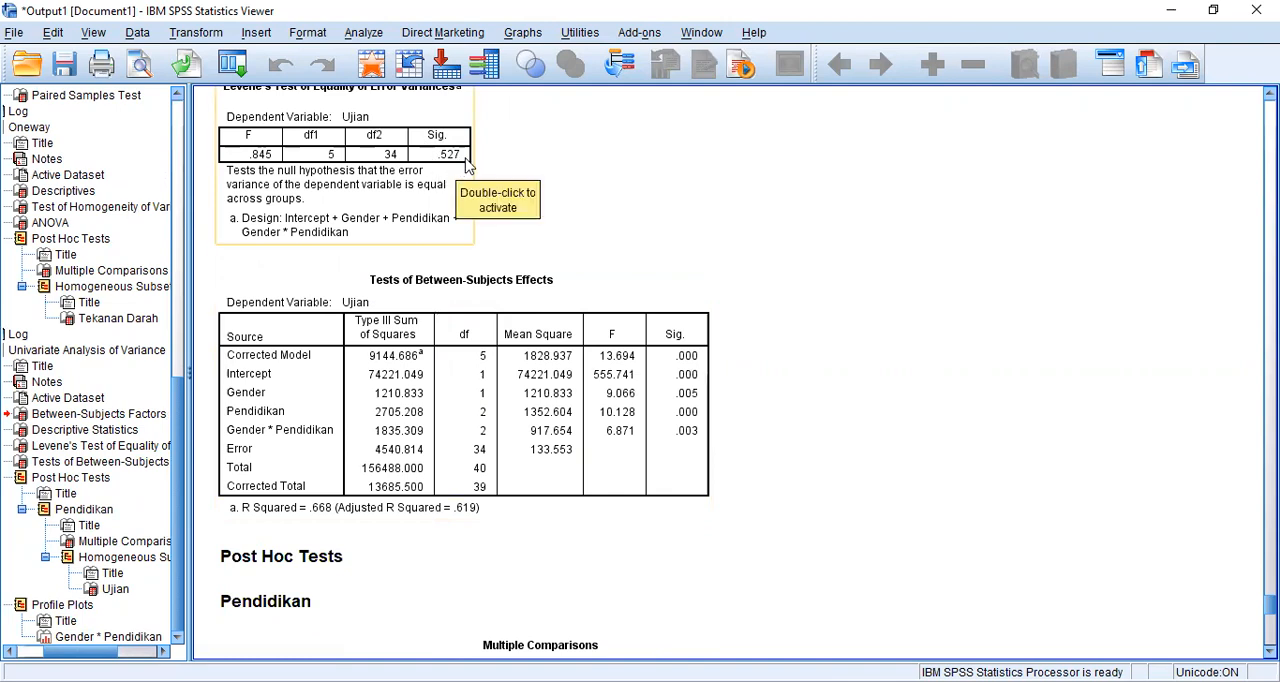
left_click(477, 178)
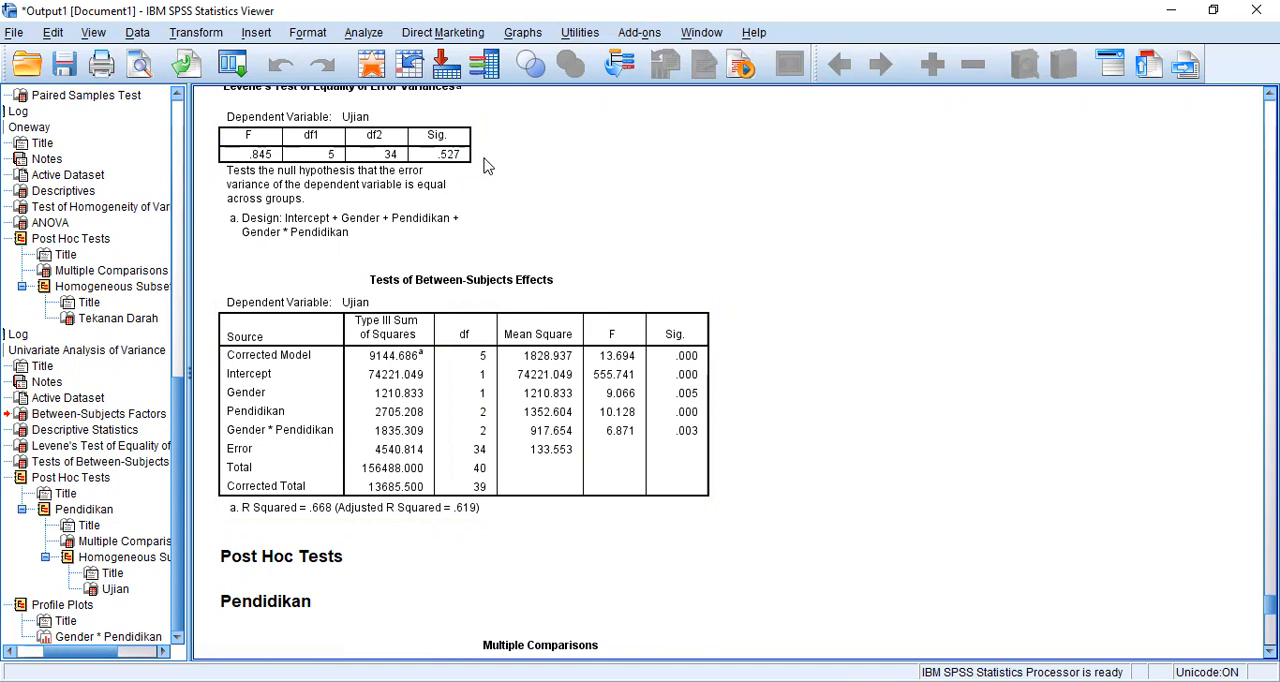
- Examine the Tests of Between-Subjects Effects, the Pendidikan Multiple Comparisons and the Homogeneous Subsets for Ujian
left_click(565, 300)
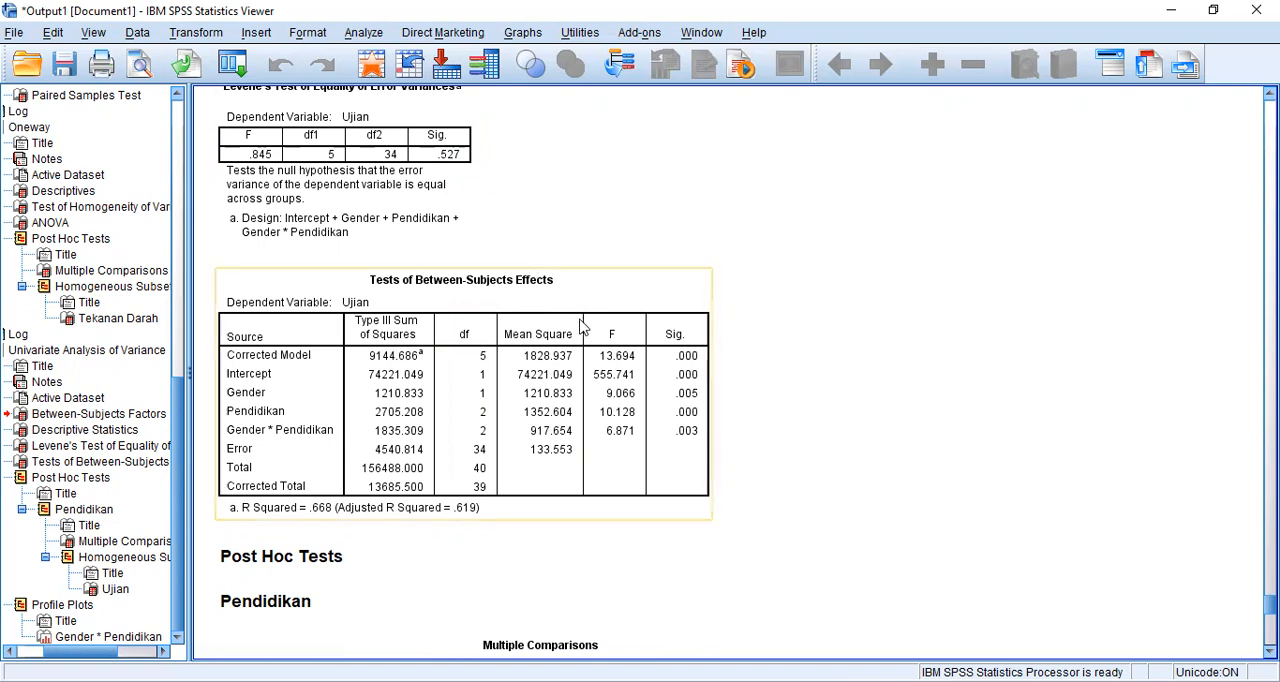
scroll(583, 326, "down", 3)
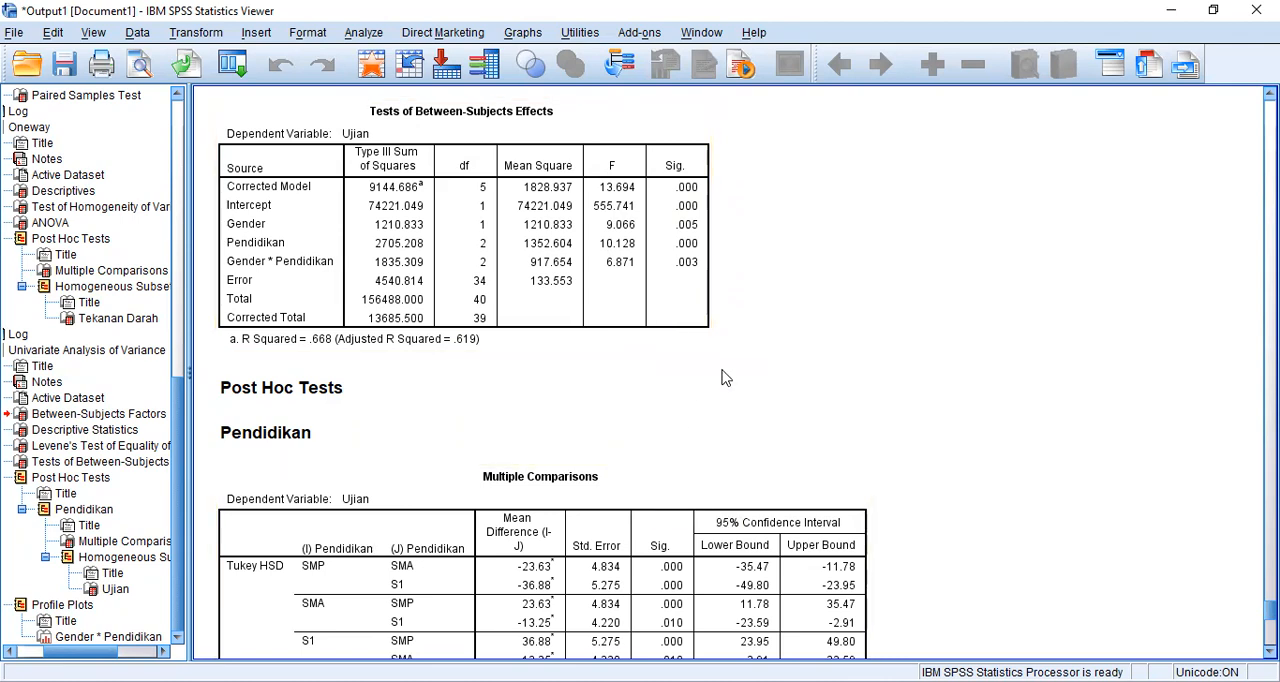
scroll(725, 378, "down", 5)
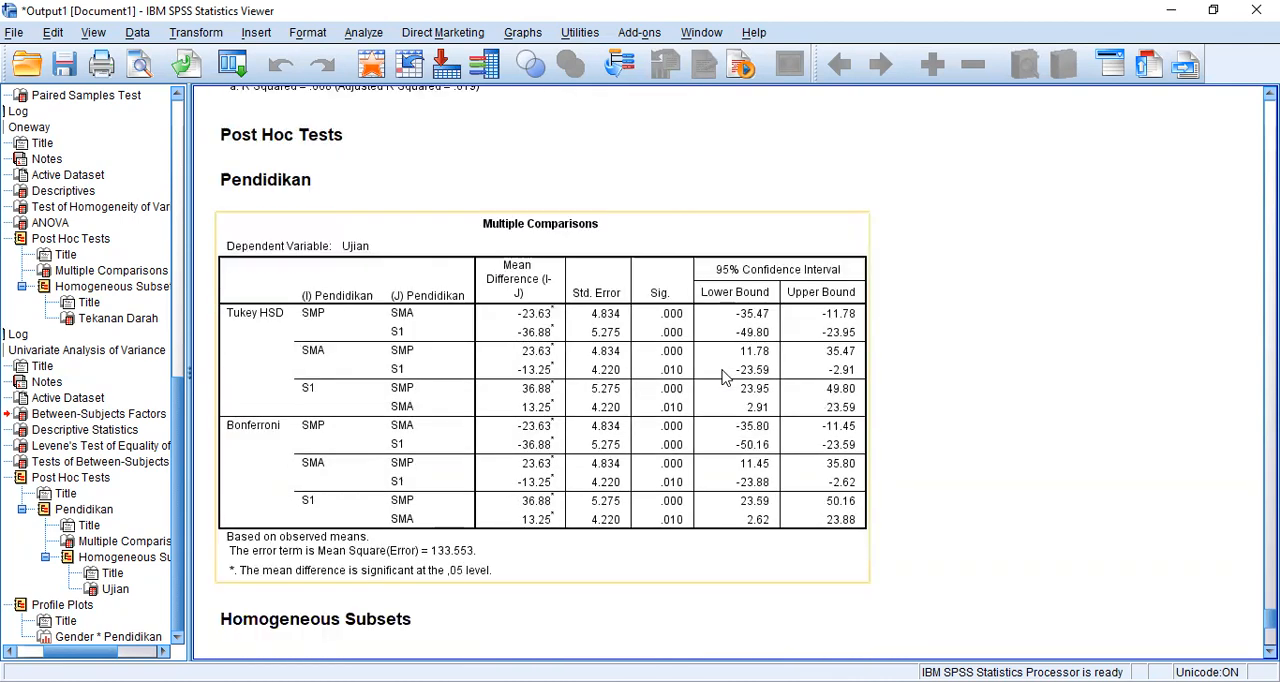
scroll(725, 378, "down", 2)
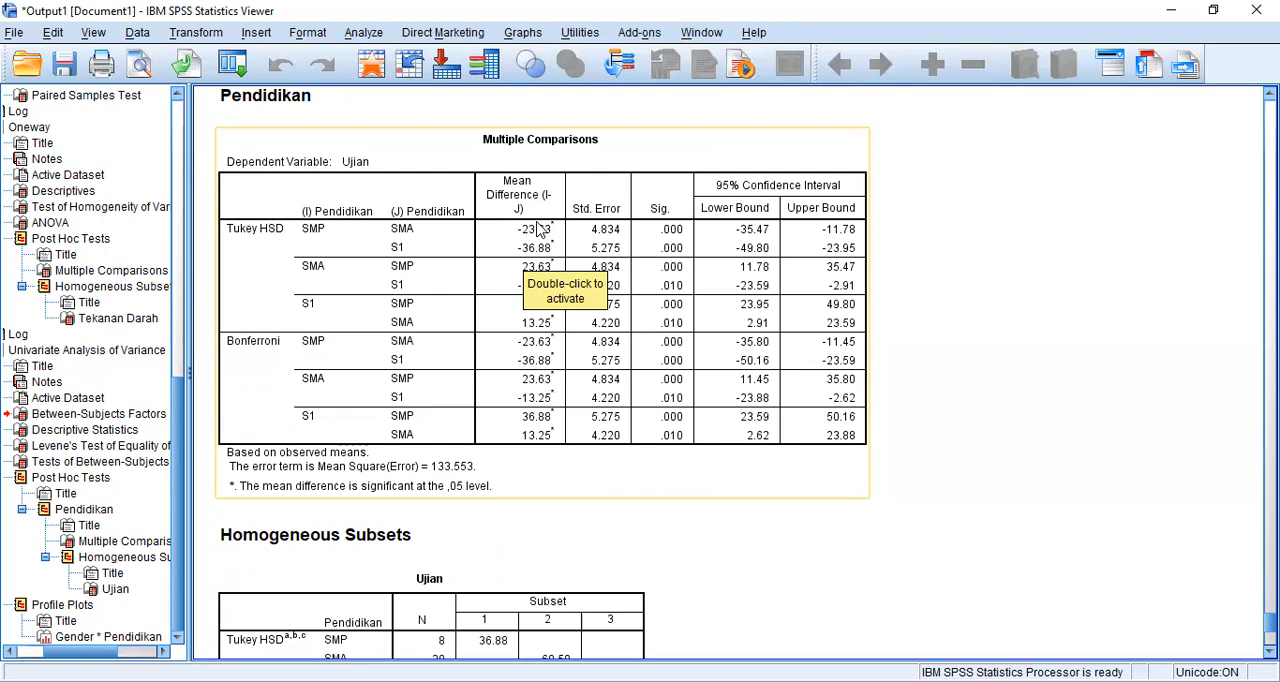
scroll(567, 407, "down", 5)
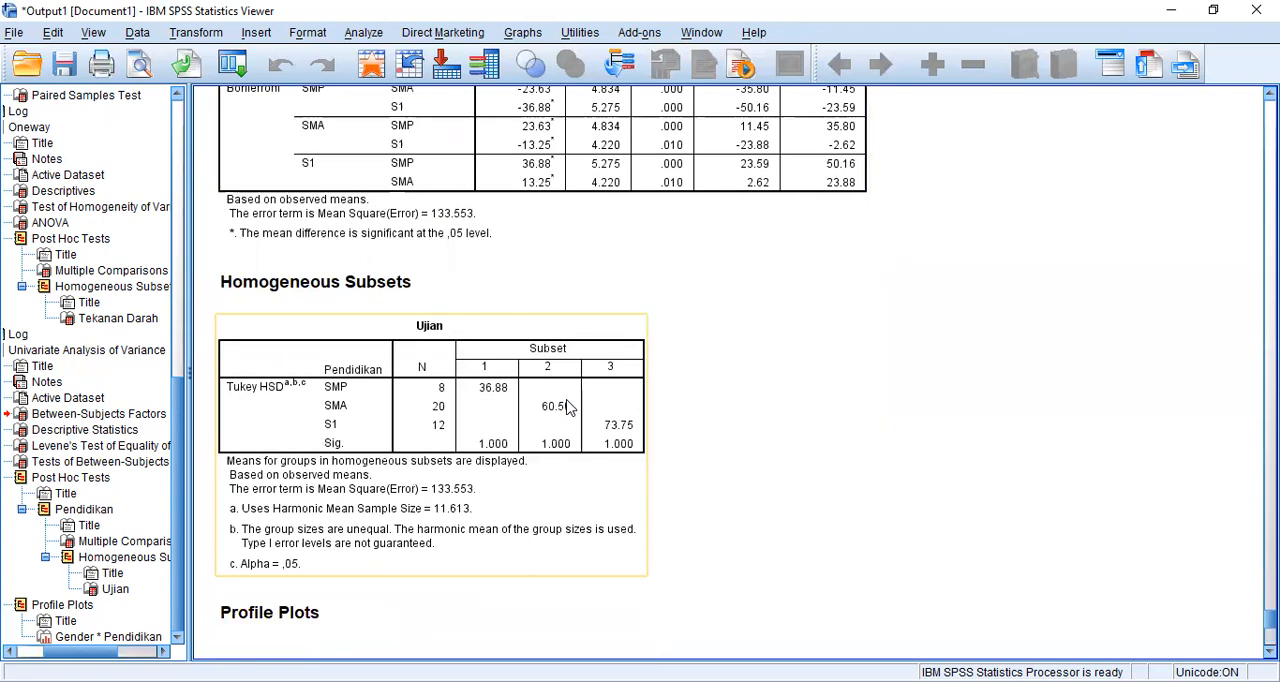
scroll(567, 407, "down", 3)
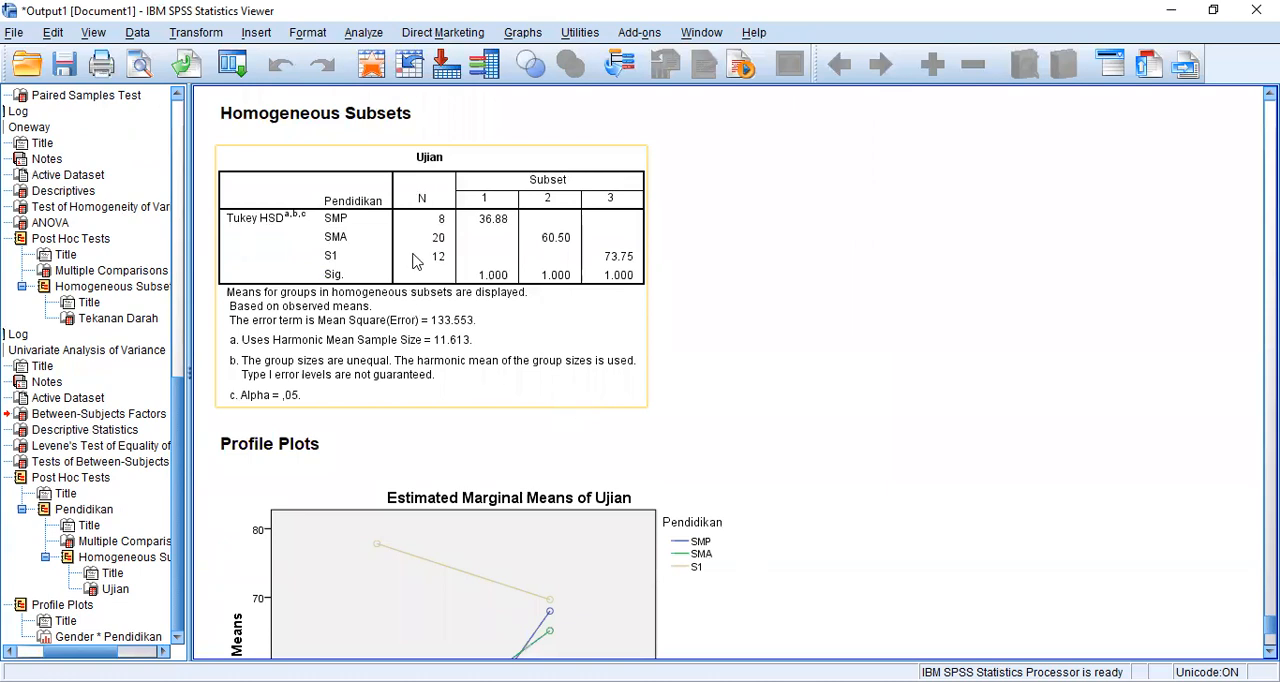
scroll(428, 292, "up", 2)
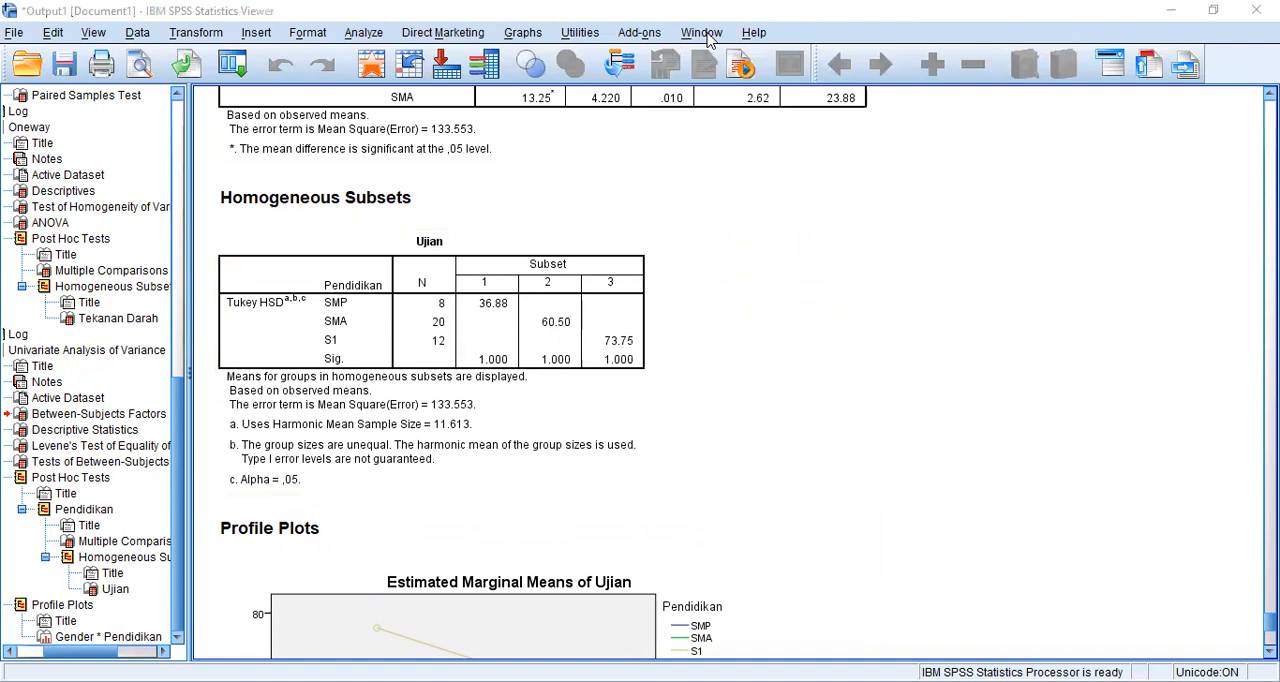
- Switch to the exam PDF in the browser and read the Soal 3 instructions on questionnaire data testing
key("alt+Tab")
scroll(784, 468, "down", 1)
scroll(784, 468, "up", 1)
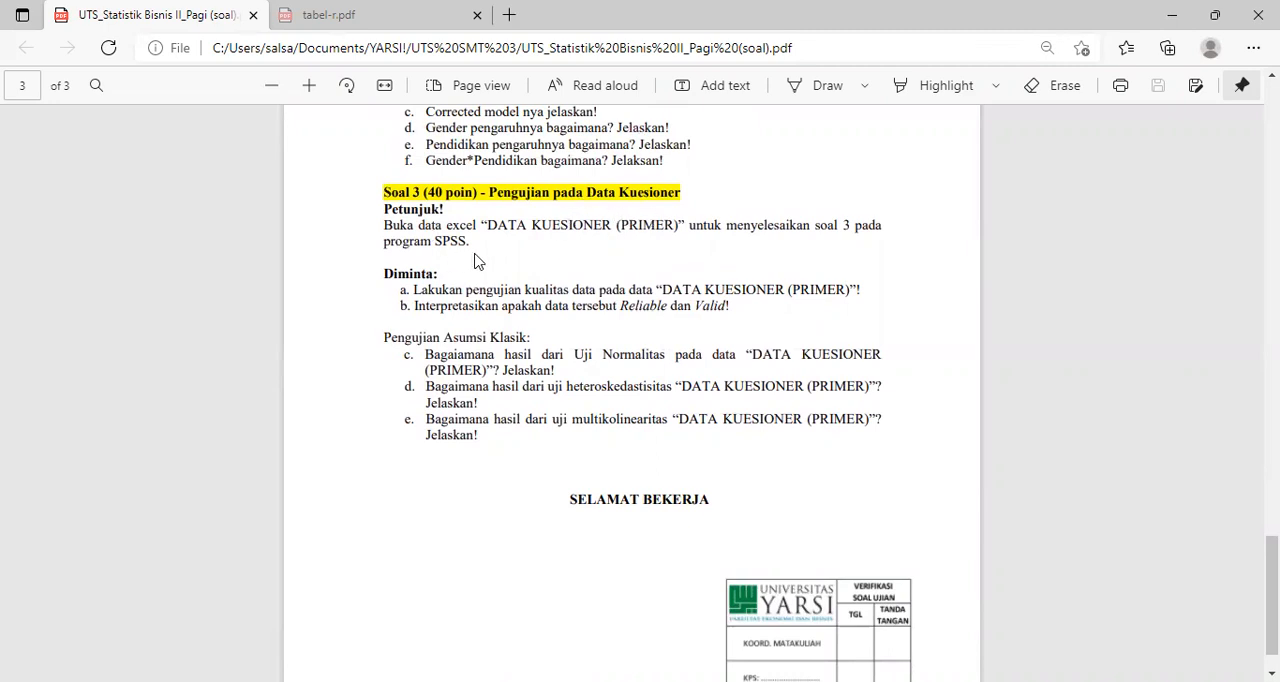
scroll(476, 256, "down", 1)
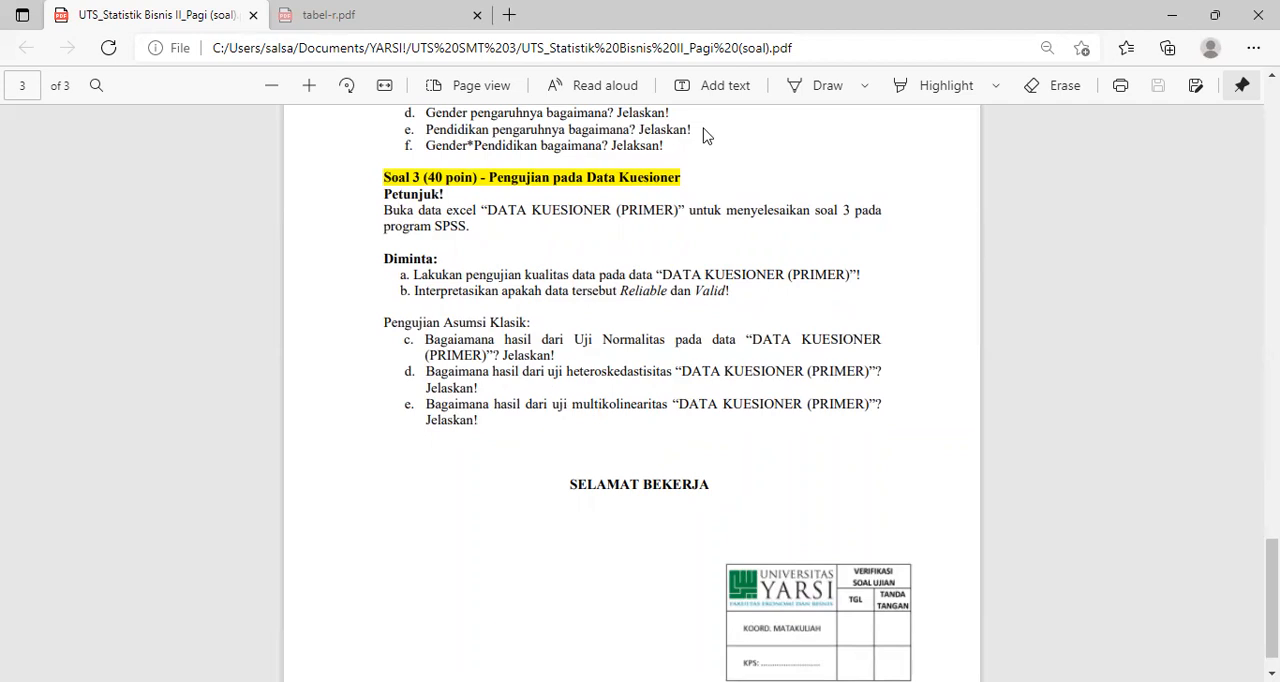
- Return to the SPSS Data Editor, start opening a data file and browse to YARSI > SEMESTER 3 > StatBis 2 on the Data (E:) drive
key("alt+Tab")
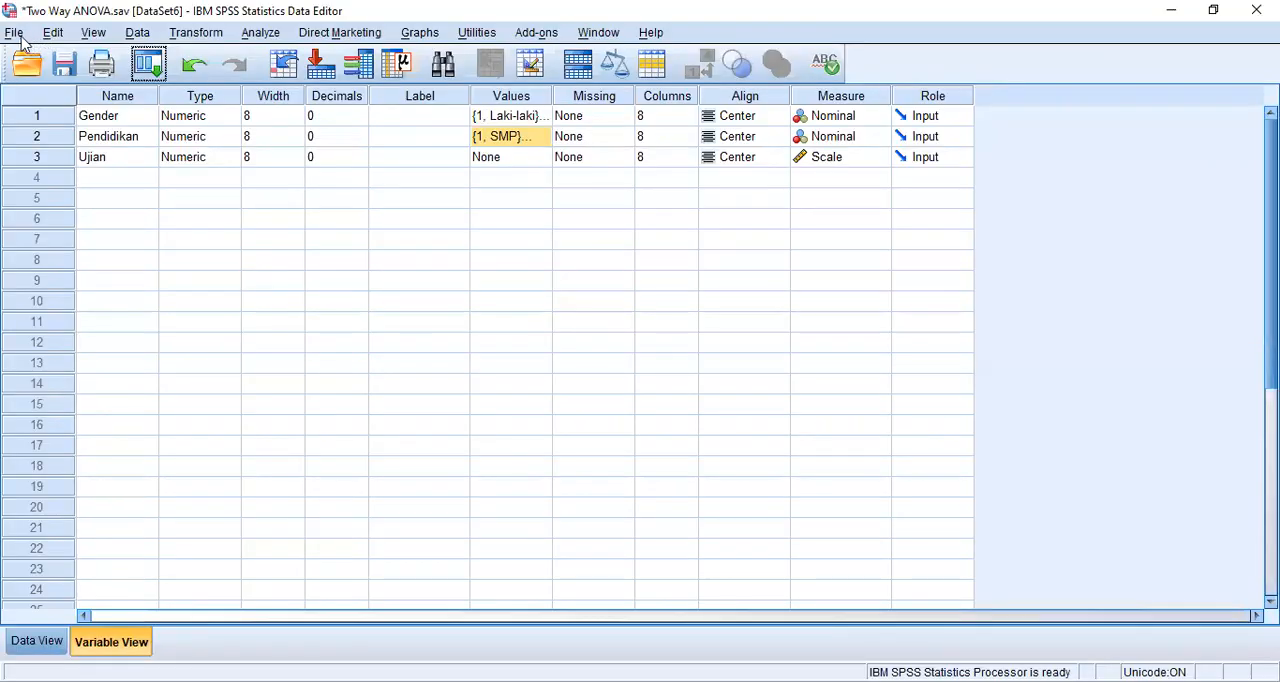
left_click(14, 32)
mouse_move(60, 85)
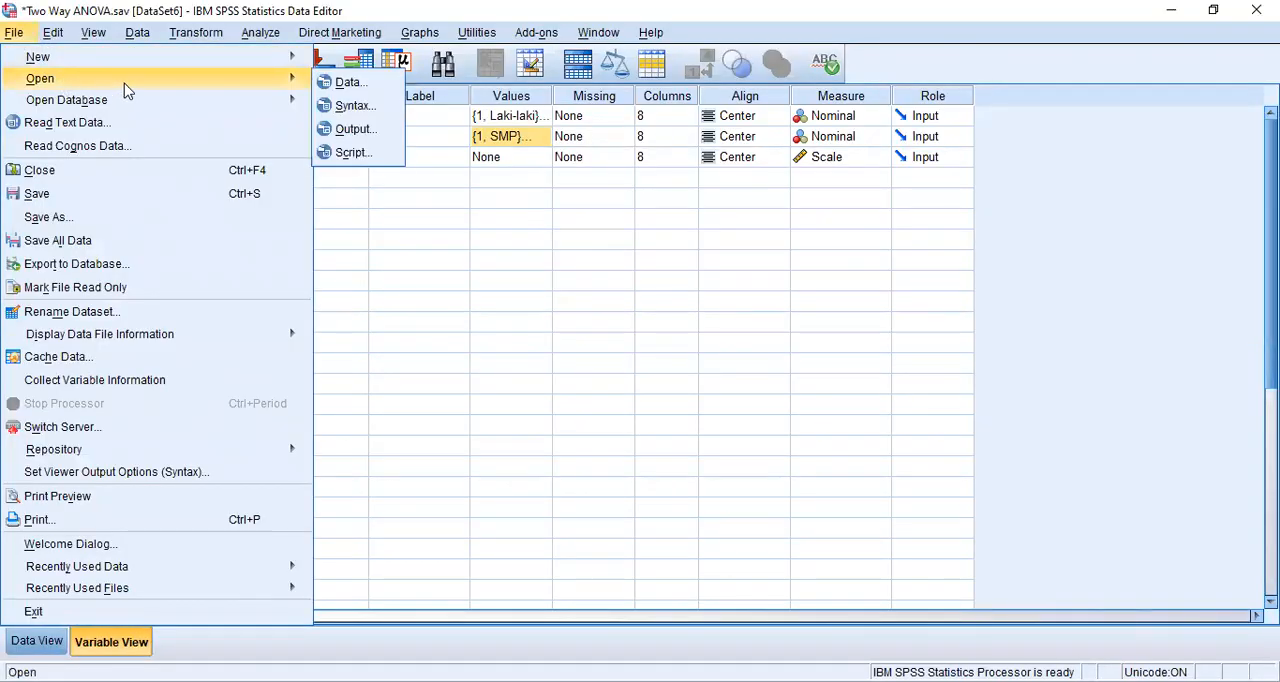
left_click(345, 82)
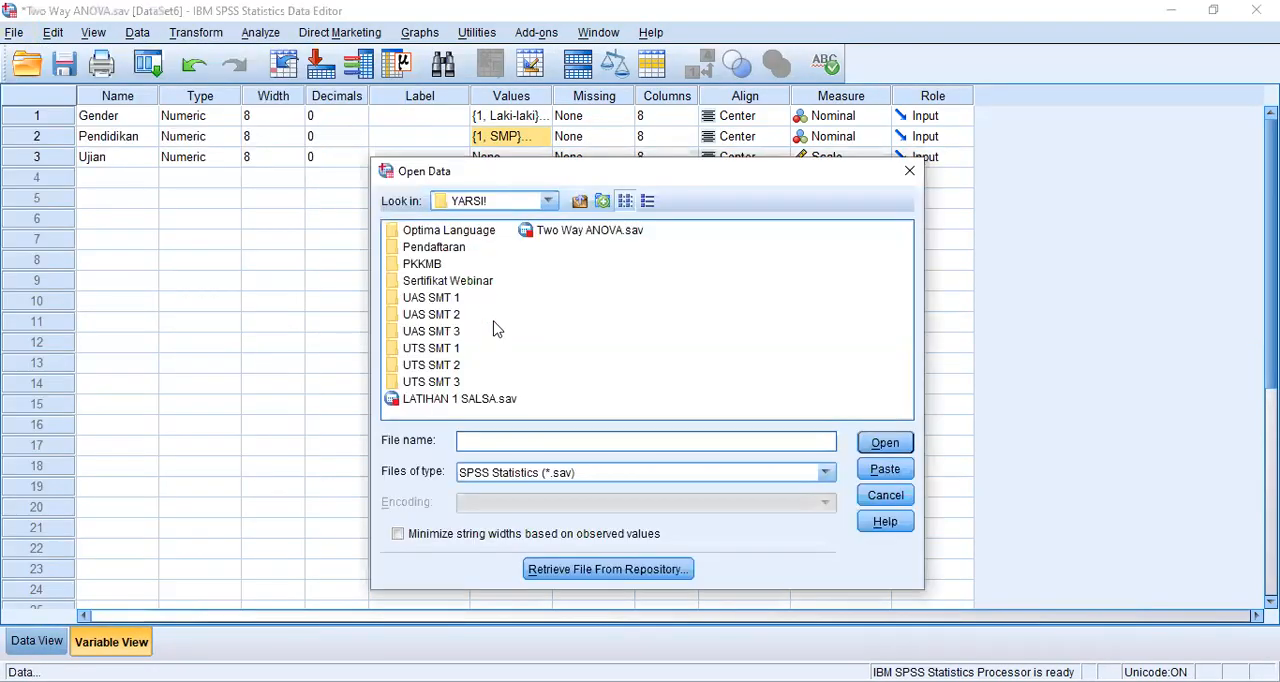
left_click(826, 473)
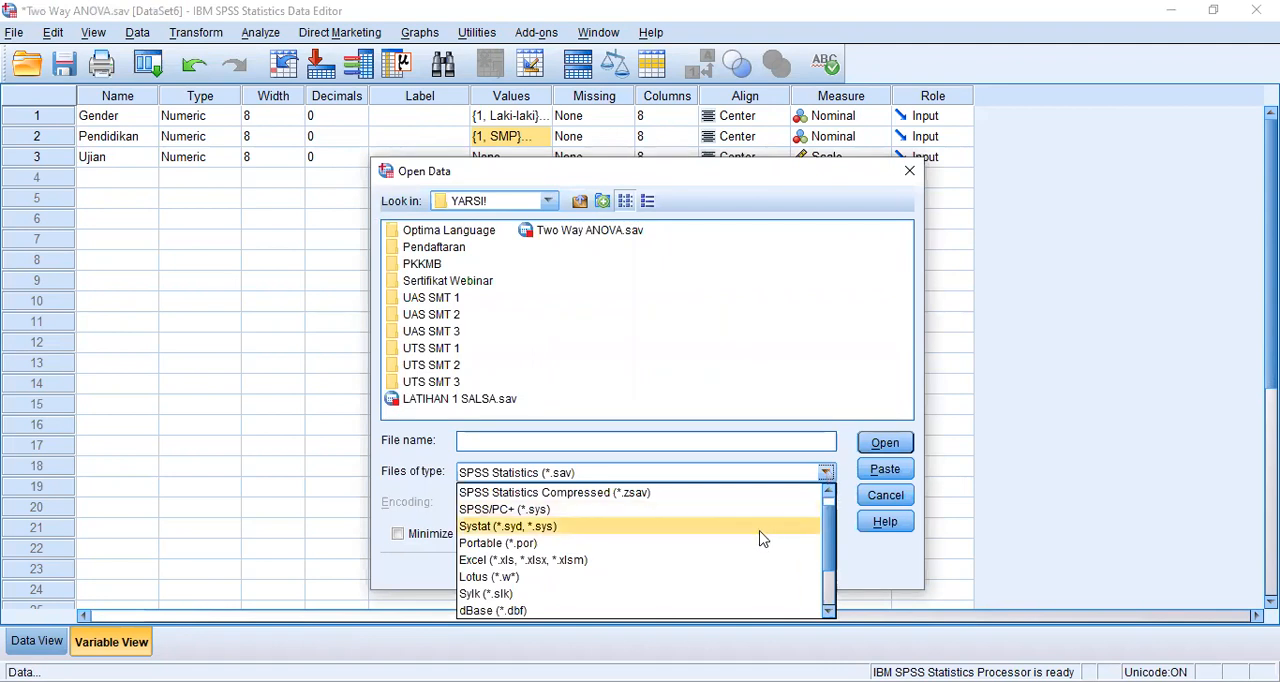
left_click(729, 543)
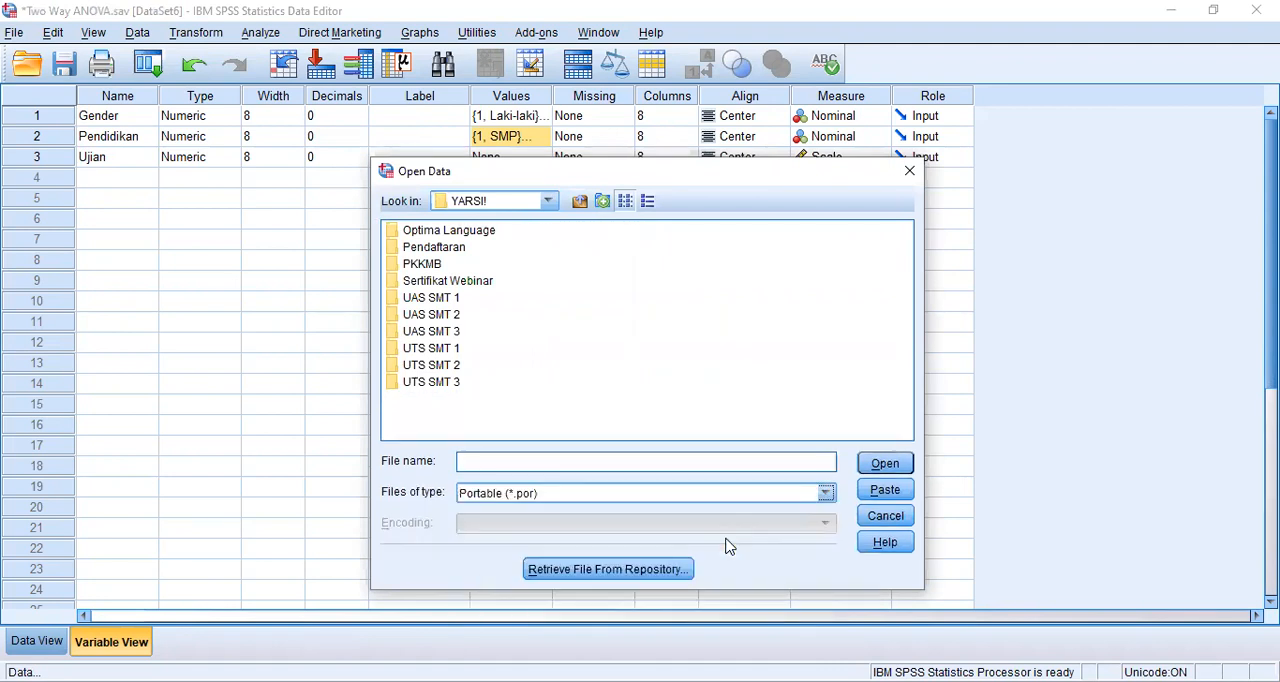
left_click(547, 201)
left_click_drag(554, 274, 554, 297)
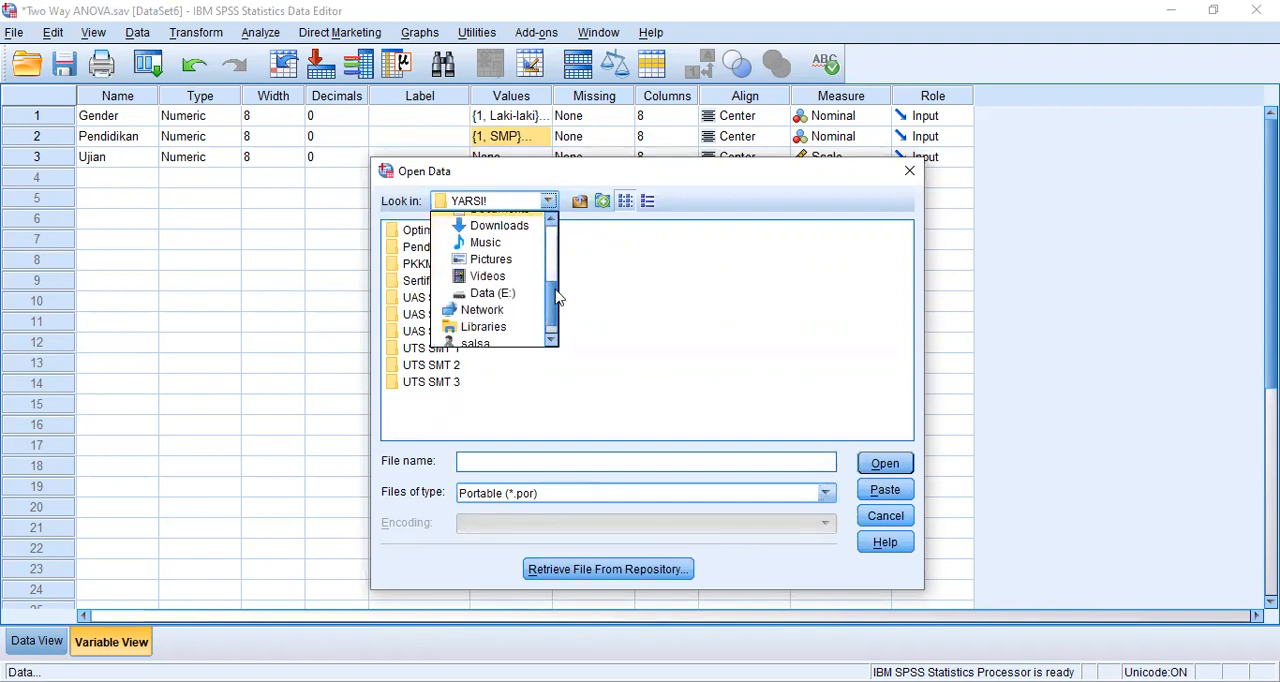
left_click(490, 293)
double_click(433, 283)
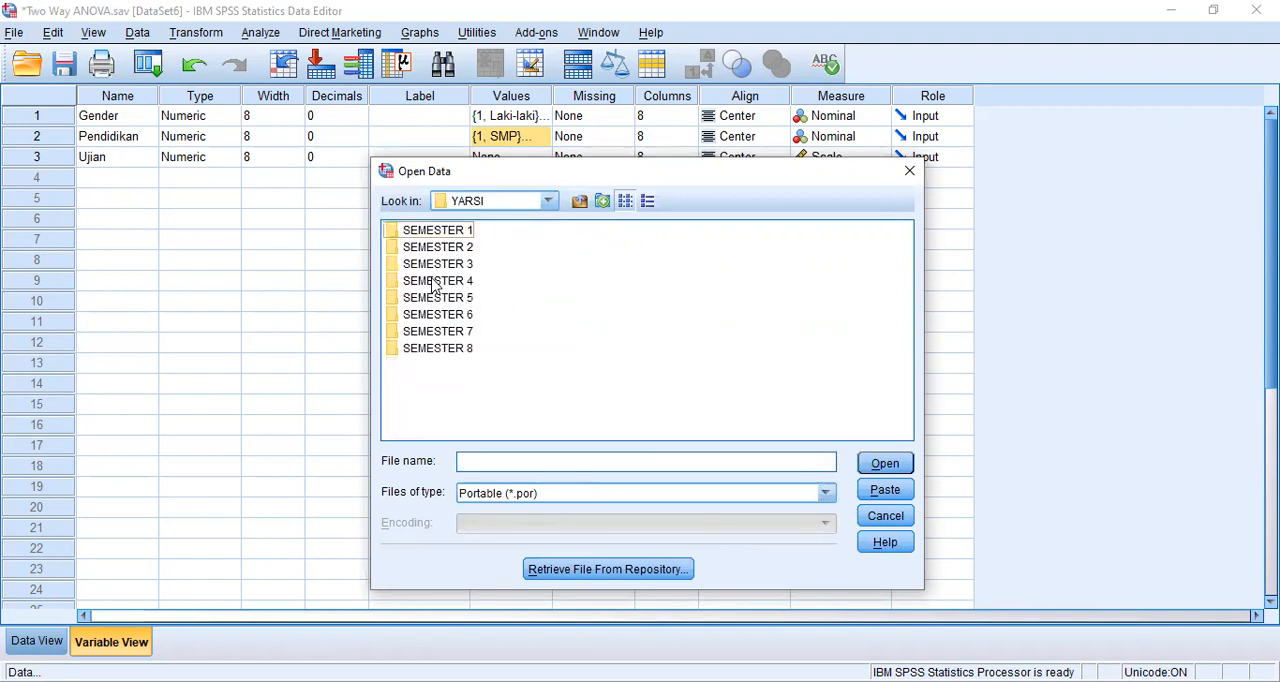
double_click(464, 265)
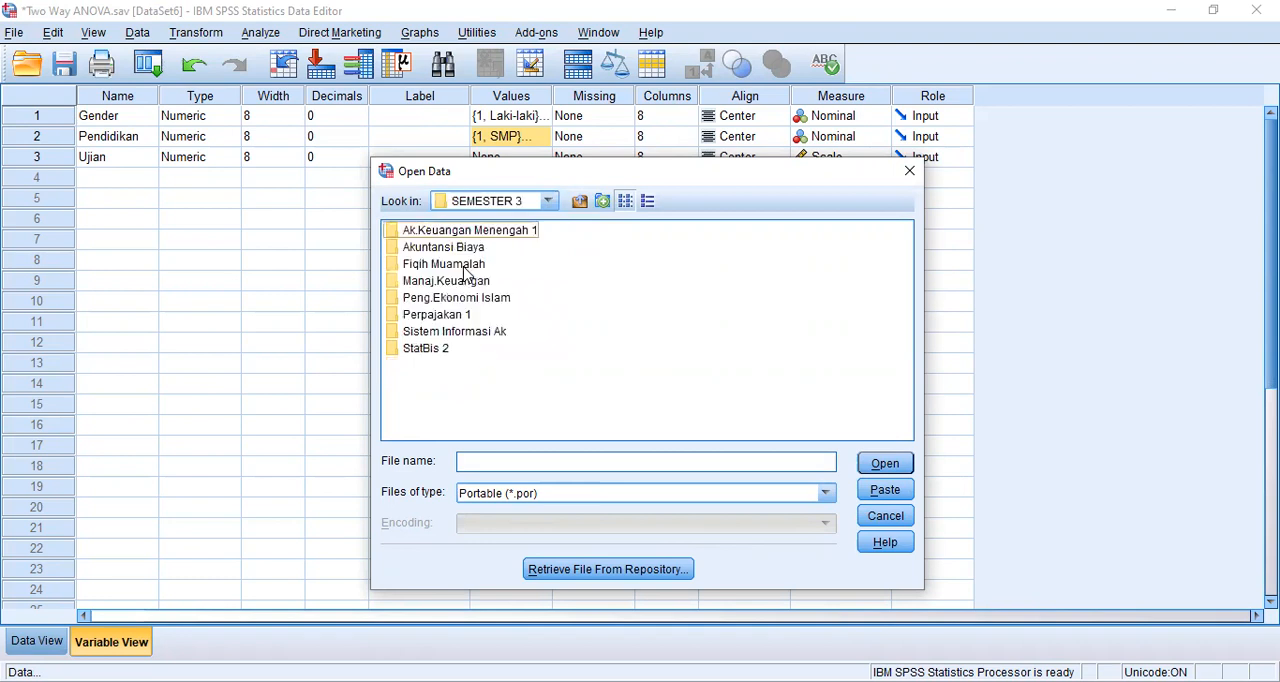
double_click(441, 350)
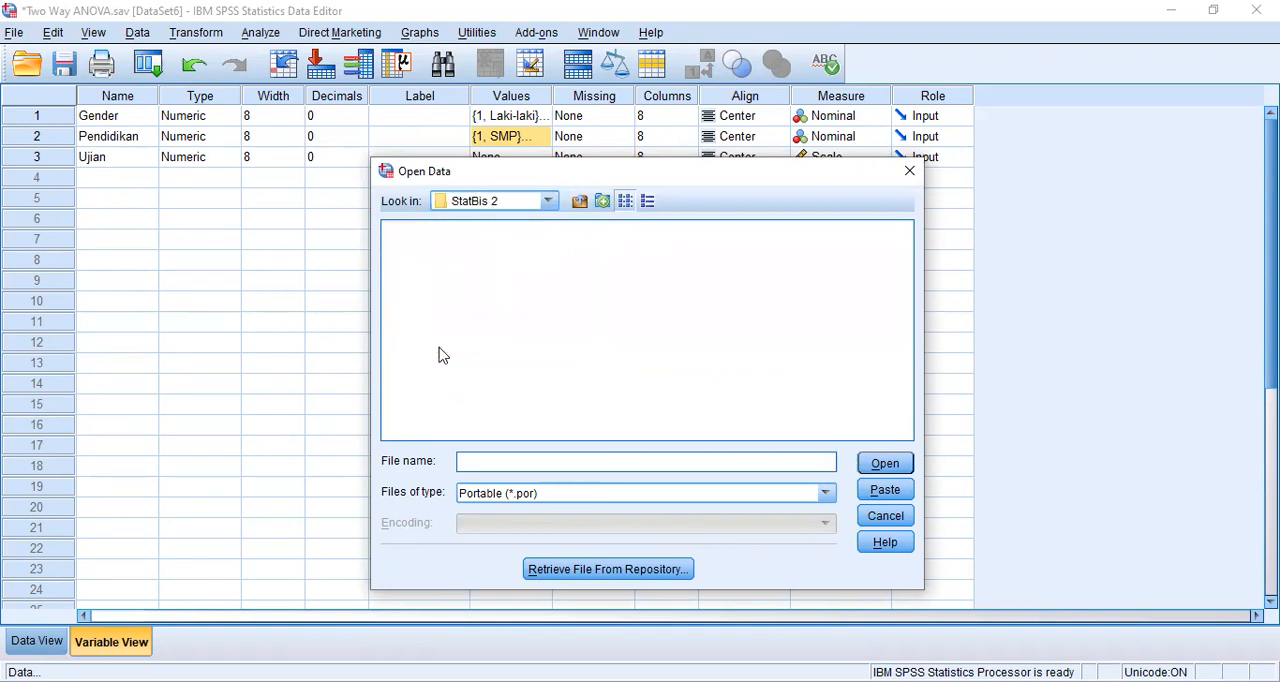
- Show Excel files and open DATA KUESIONER (PRIMER).xlsx from Sheet1, reading variable names from the first row
left_click(826, 493)
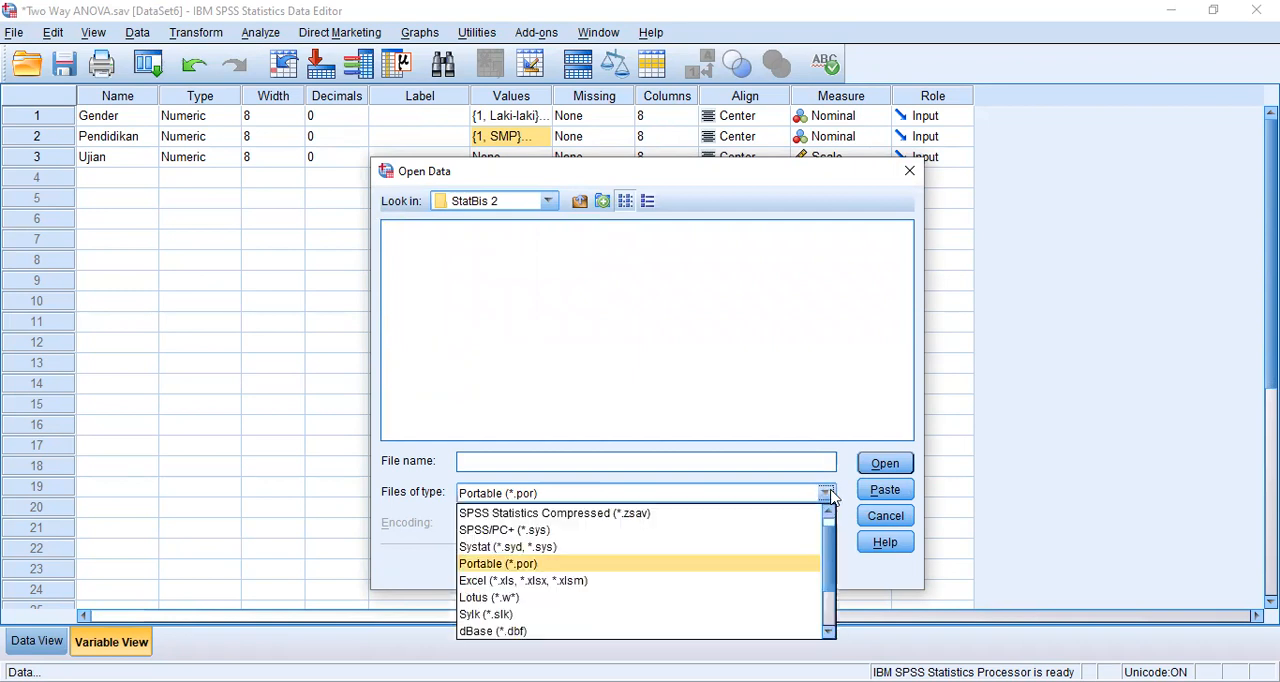
left_click(634, 581)
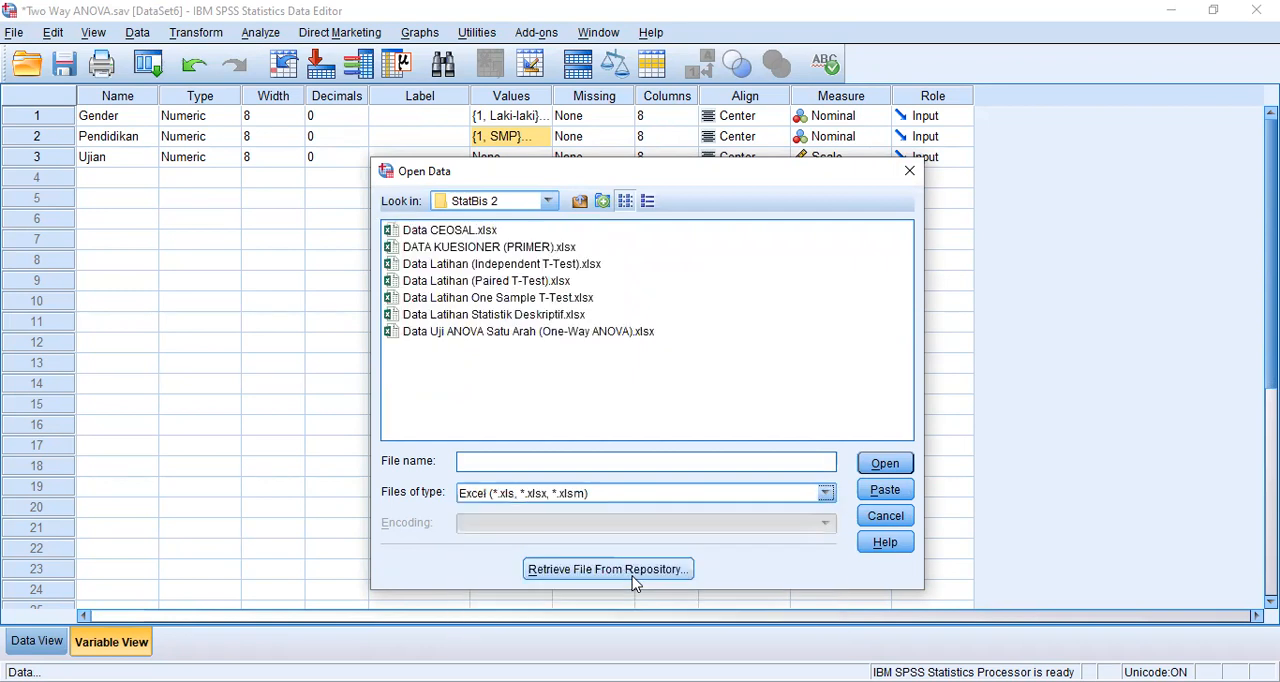
left_click(510, 248)
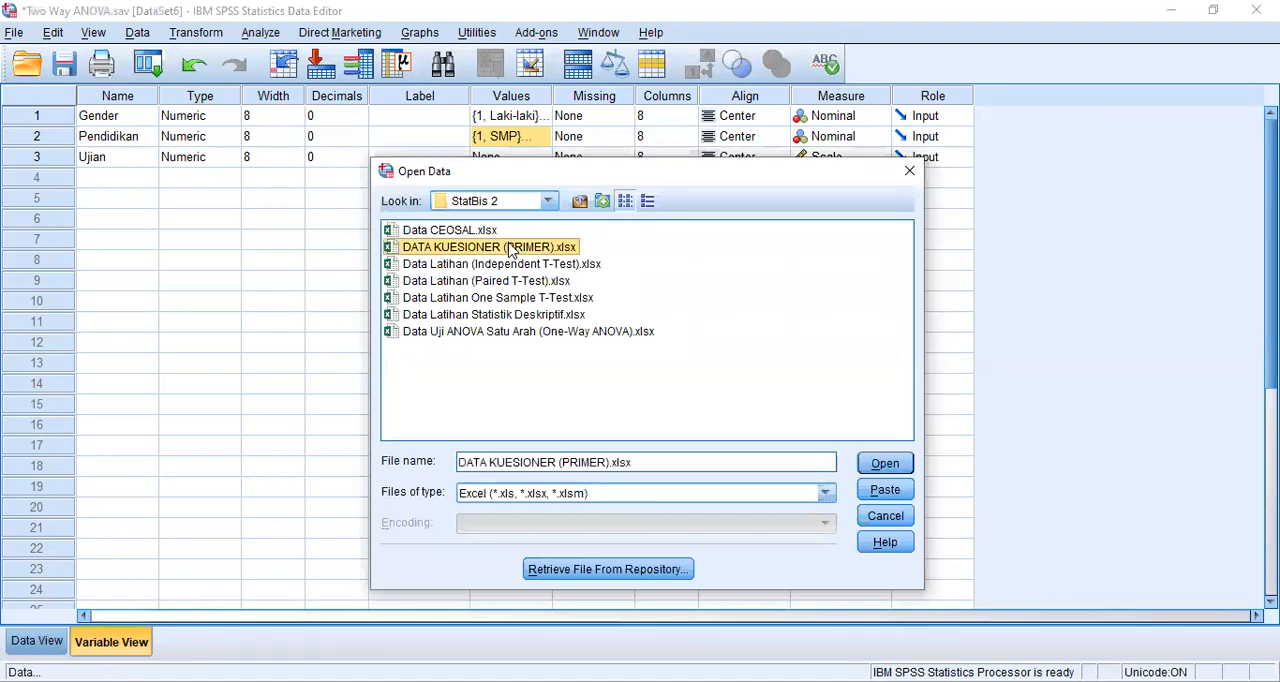
left_click(887, 466)
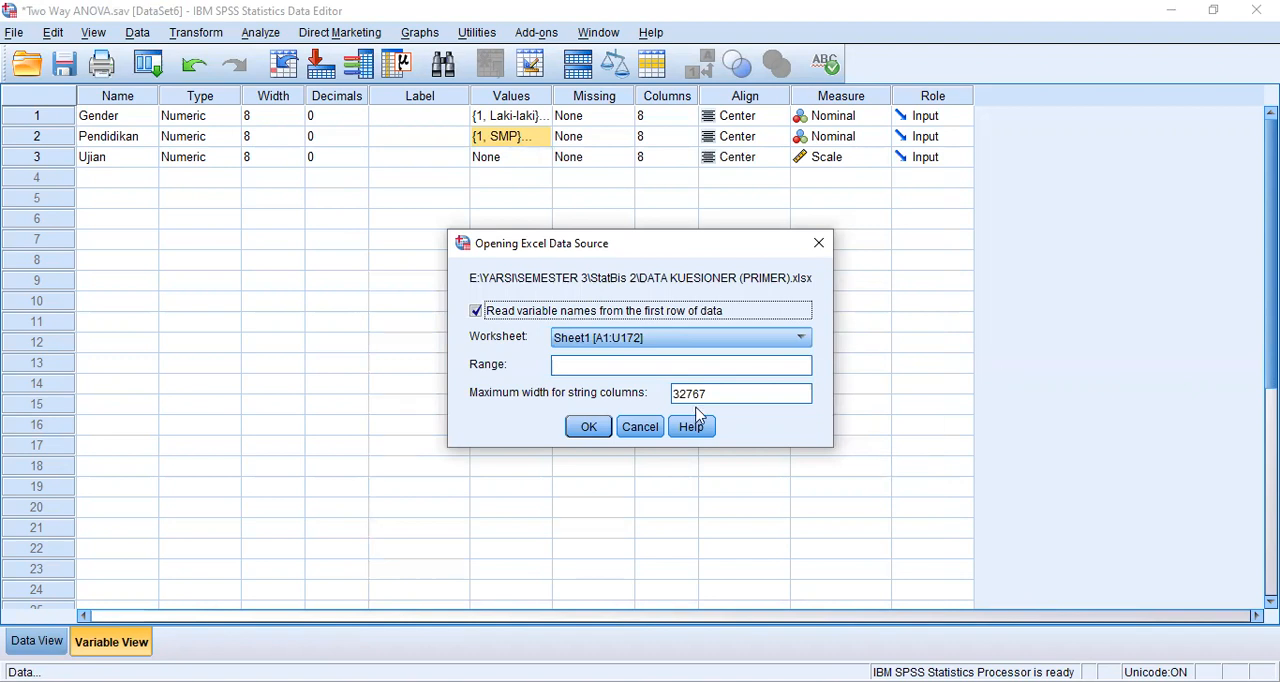
left_click(596, 429)
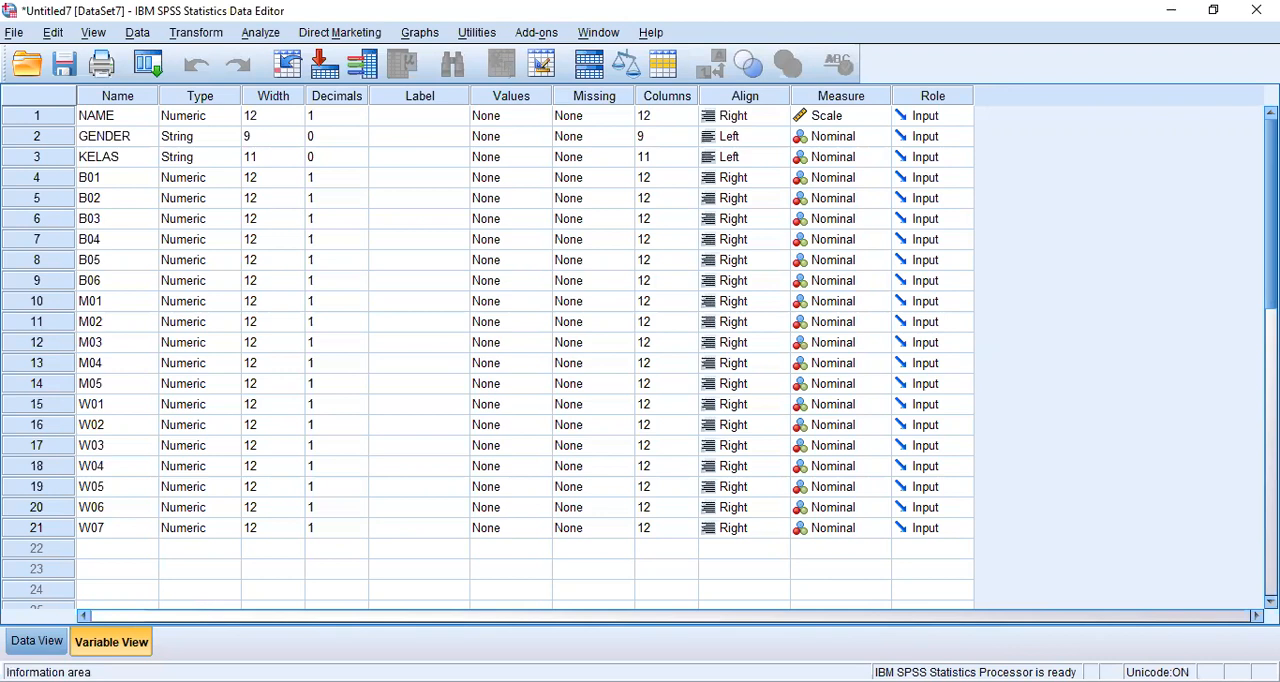
- Look through the imported questionnaire records in Data View, from NAME across to W07 and back
left_click(34, 640)
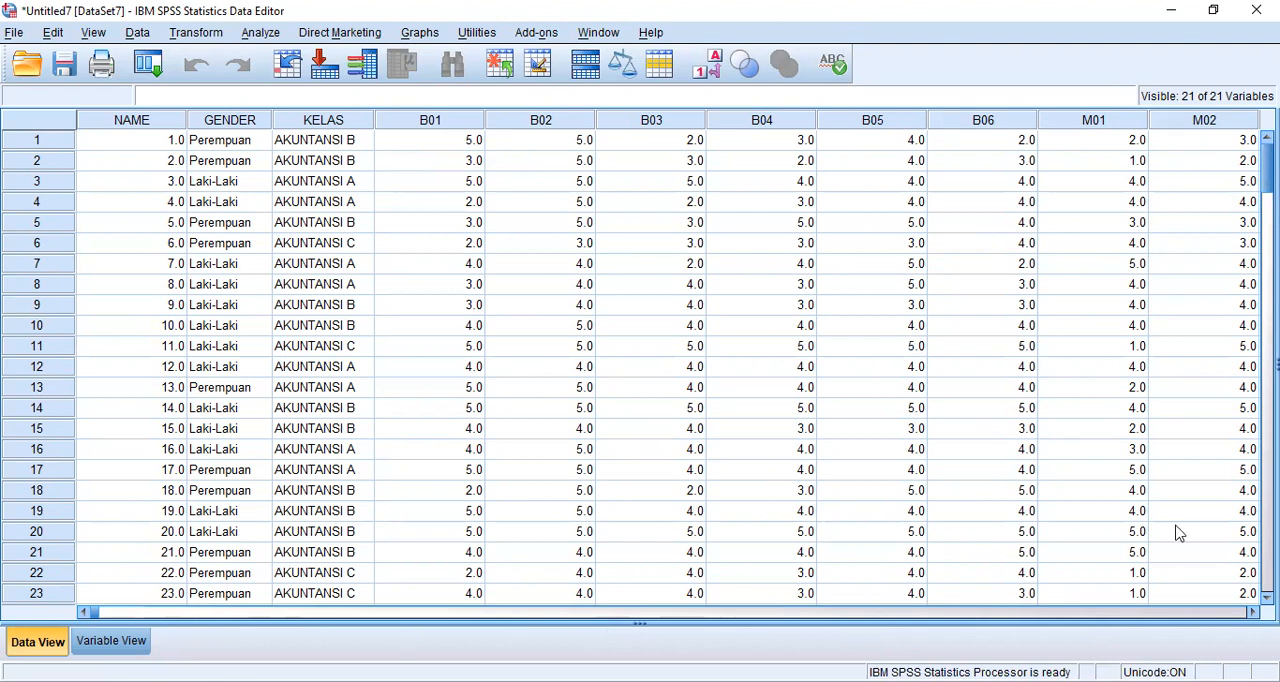
scroll(668, 367, "right", 2)
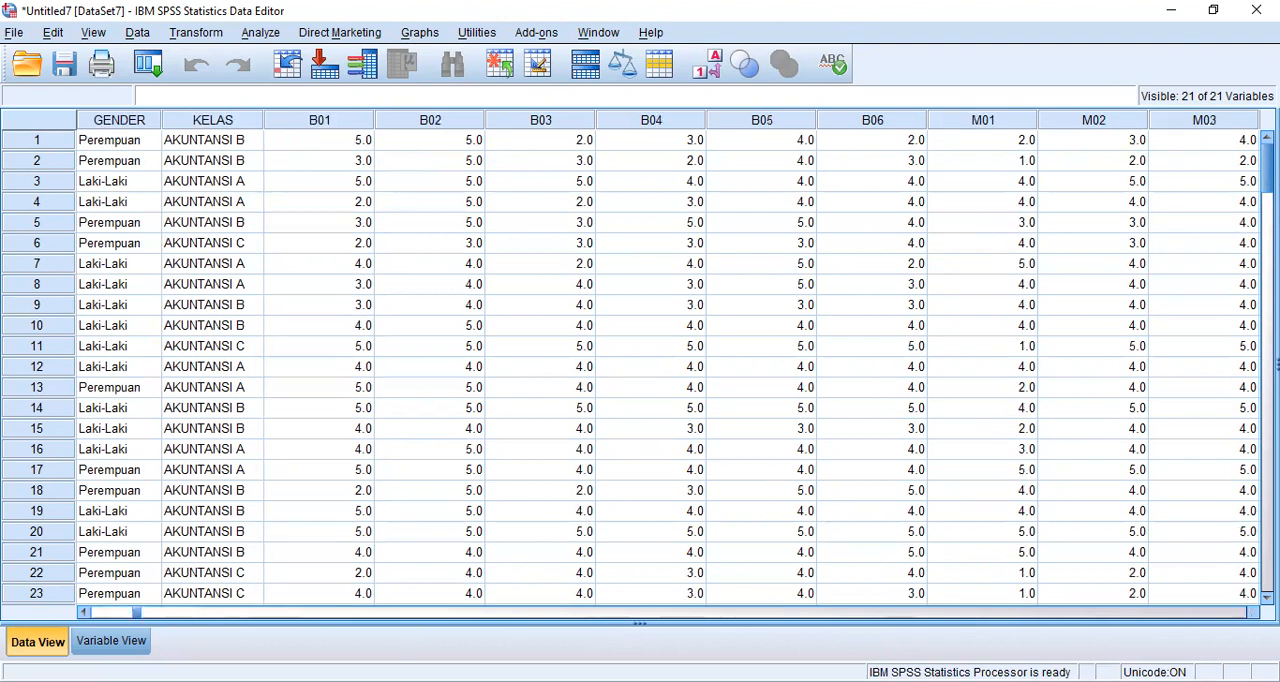
scroll(664, 363, "right", 3)
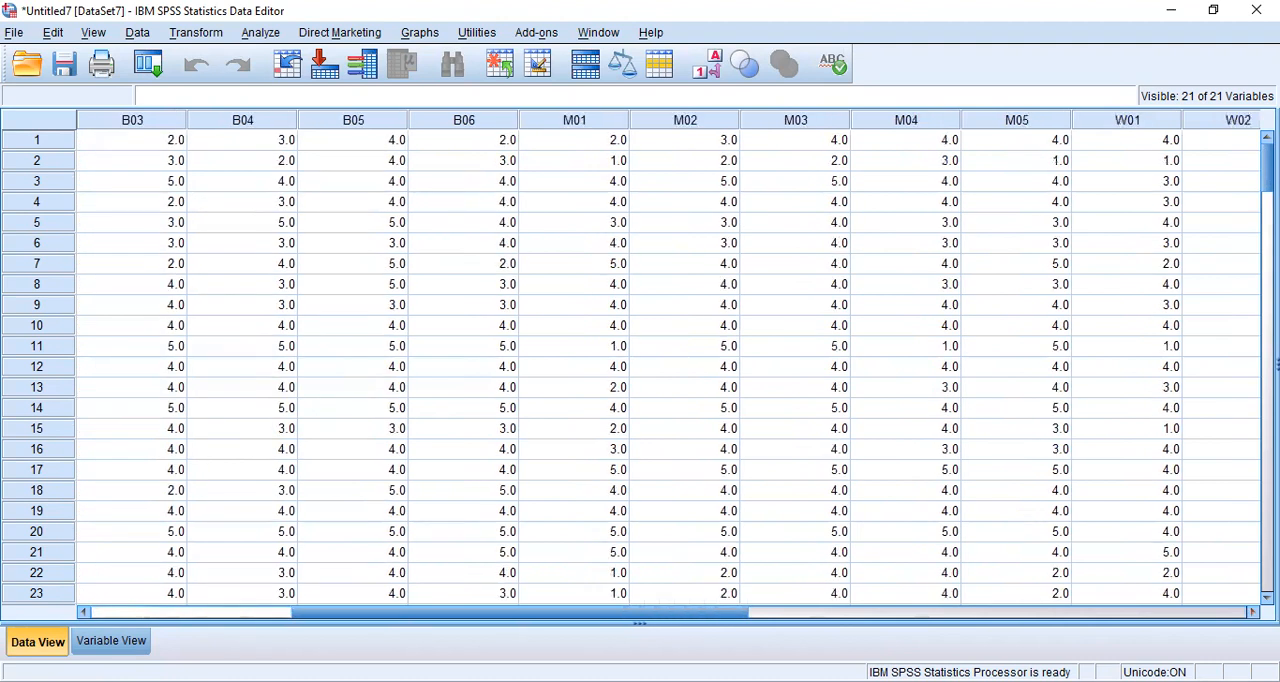
scroll(668, 367, "right", 6)
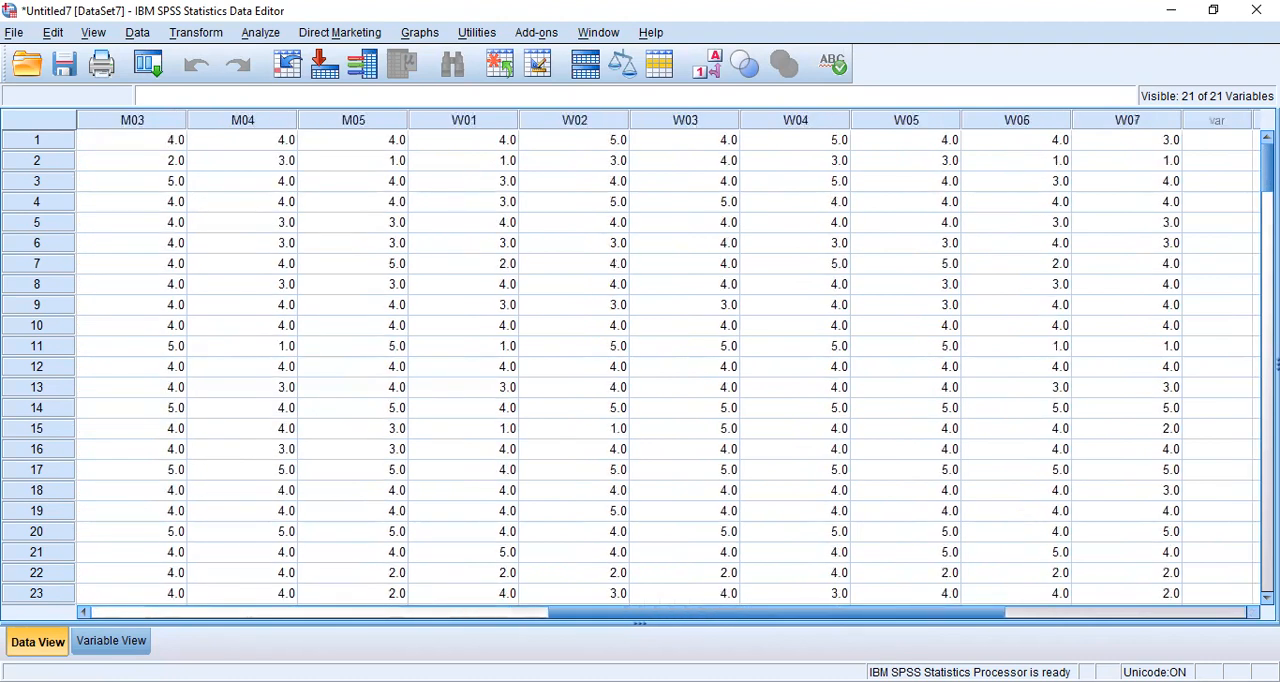
left_click_drag(81, 615, 81, 615)
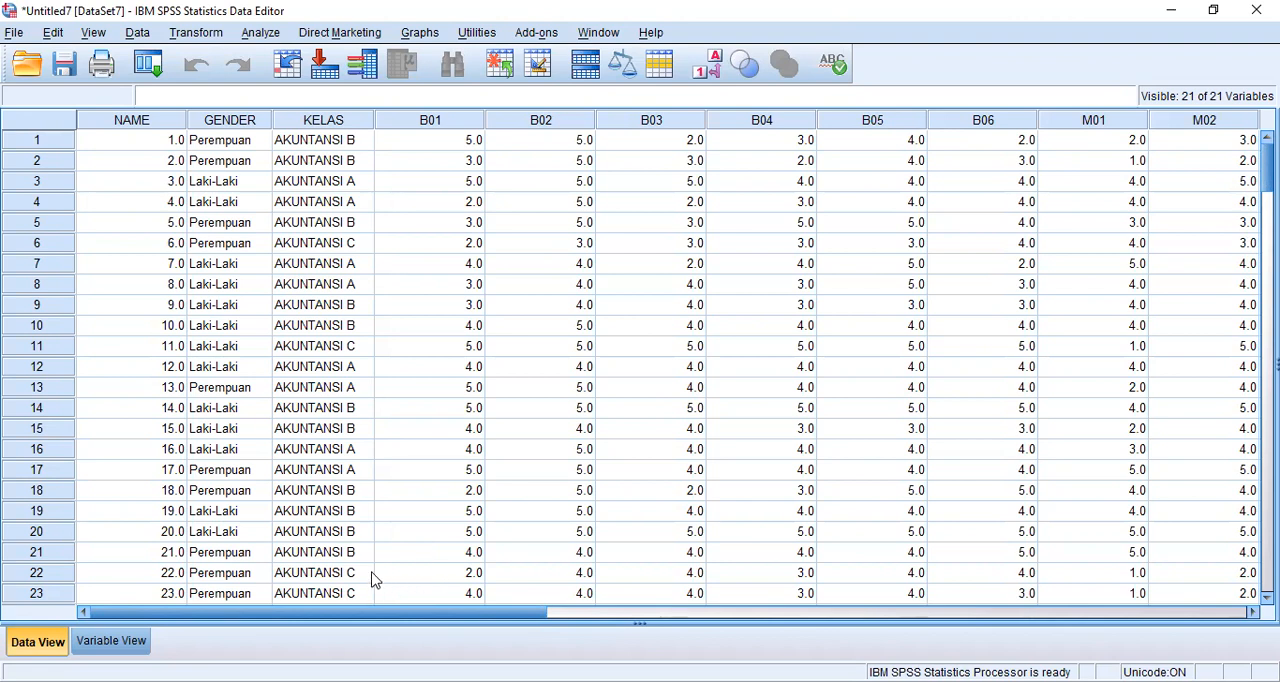
- In Variable View, open the value labels of B01 and add 1 = "sangat tidak setuju"
left_click(111, 645)
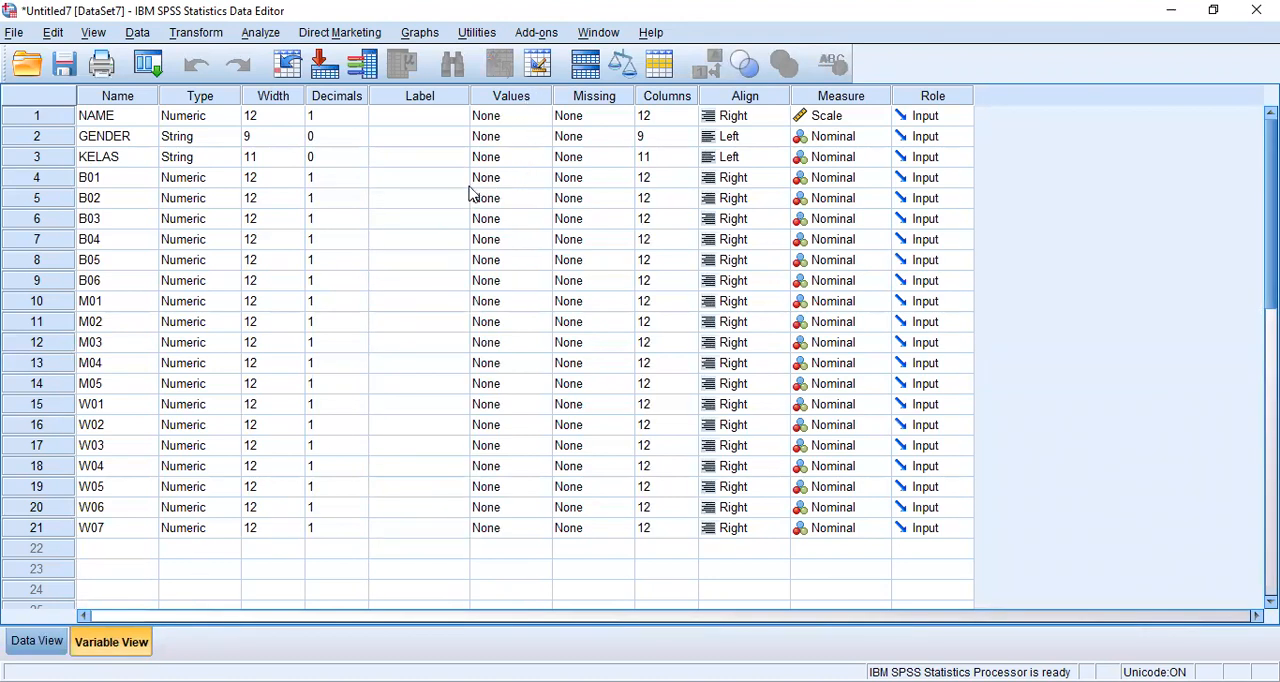
left_click(540, 182)
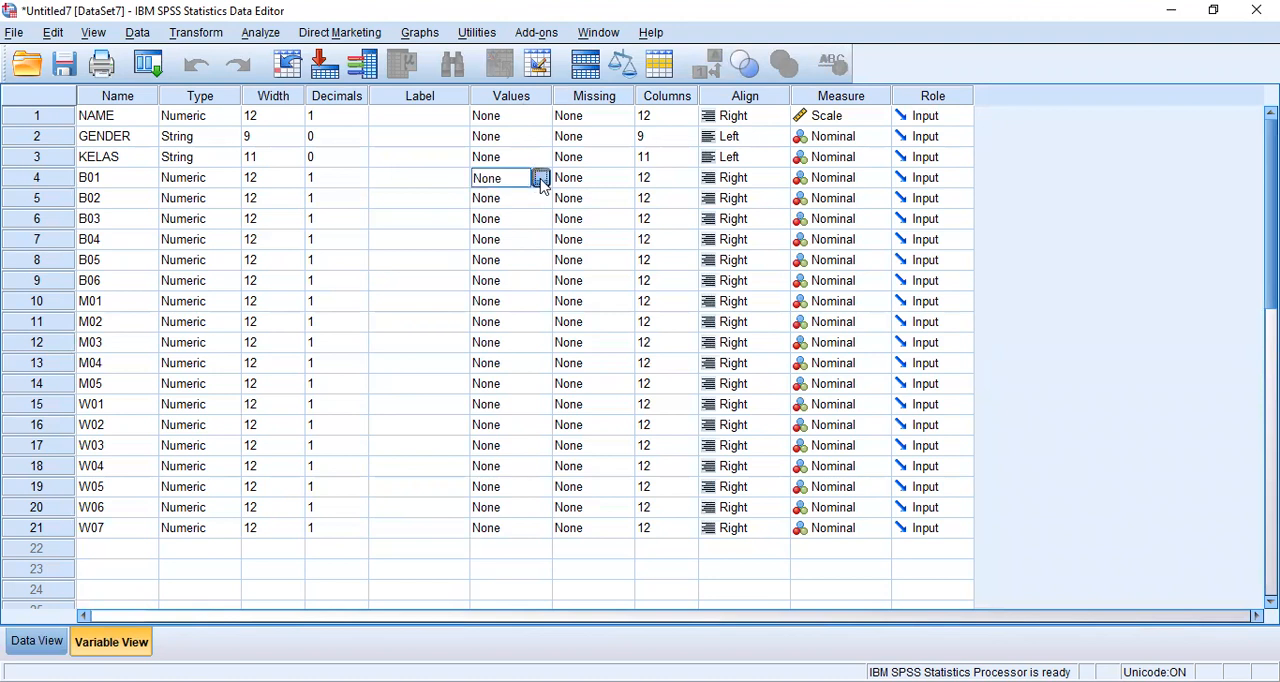
left_click(540, 179)
type("1")
left_click(547, 300)
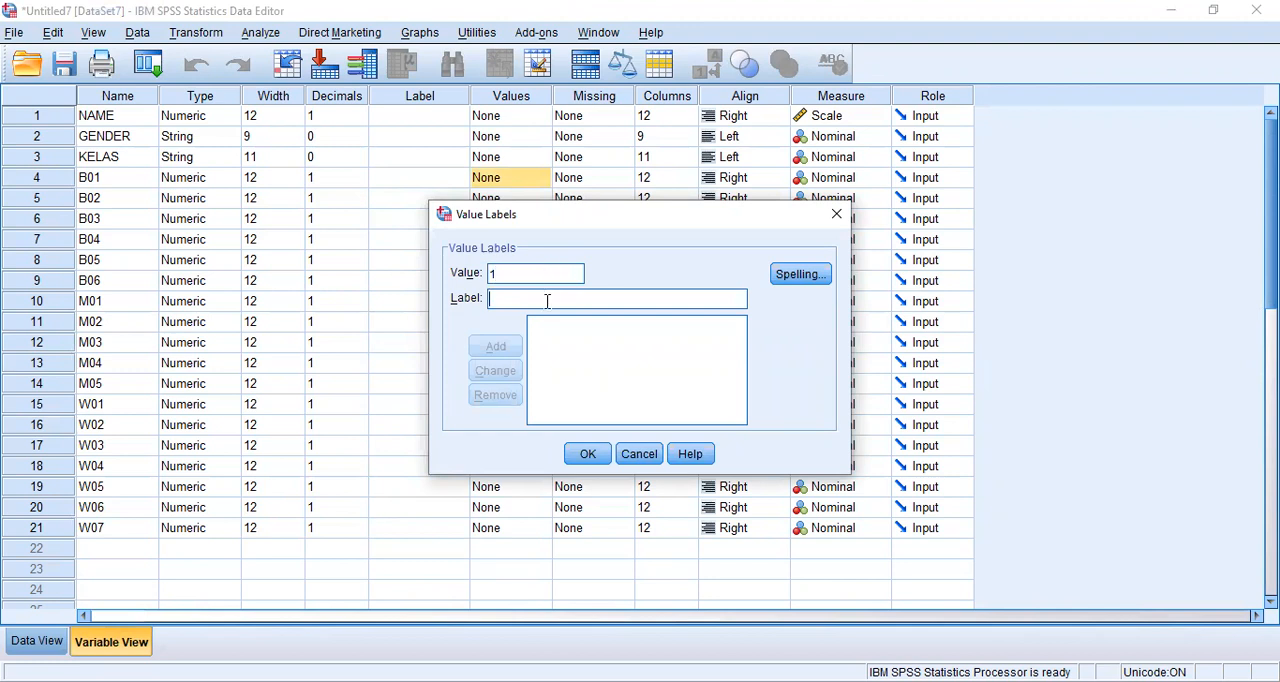
type("sangat tidak setuju")
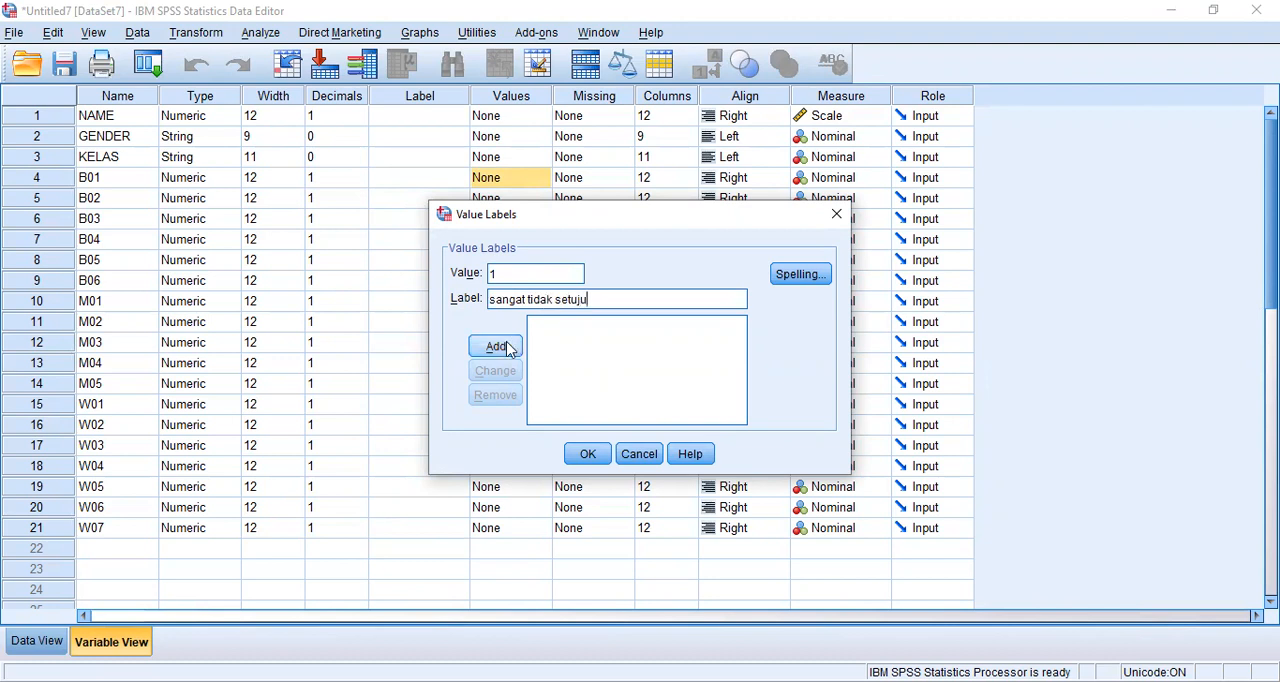
left_click(508, 347)
- Add the value label 2 = "tidak setuju" for B01
type("2")
left_click(520, 297)
type("tidak setuju")
left_click(510, 350)
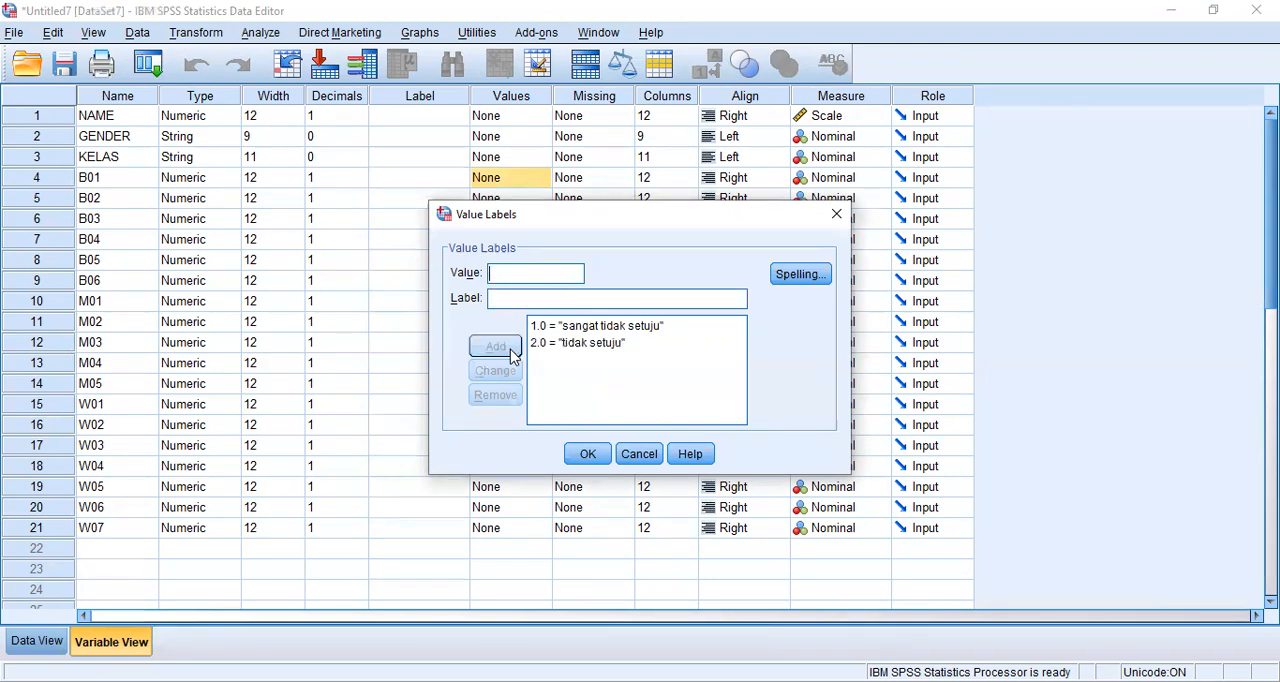
- Add the B01 value labels 3 = "netral" and 4 = "setuju"
type("3")
left_click(540, 300)
type("netral")
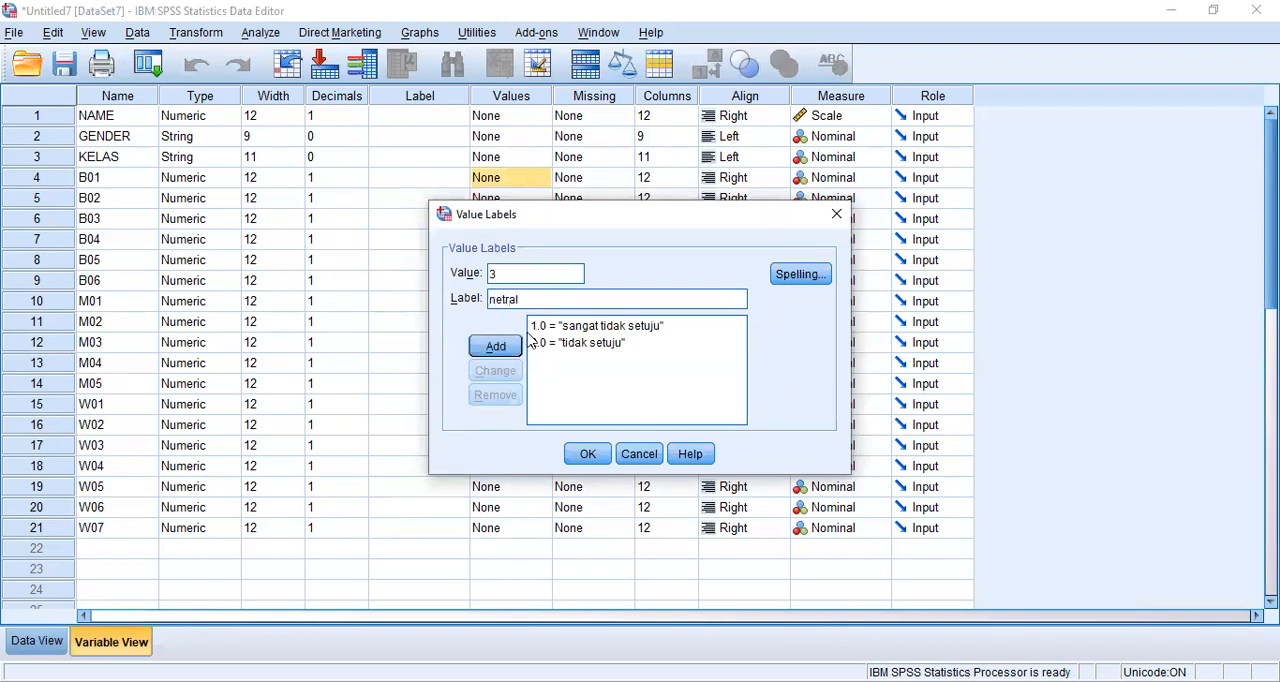
left_click(508, 348)
type("4")
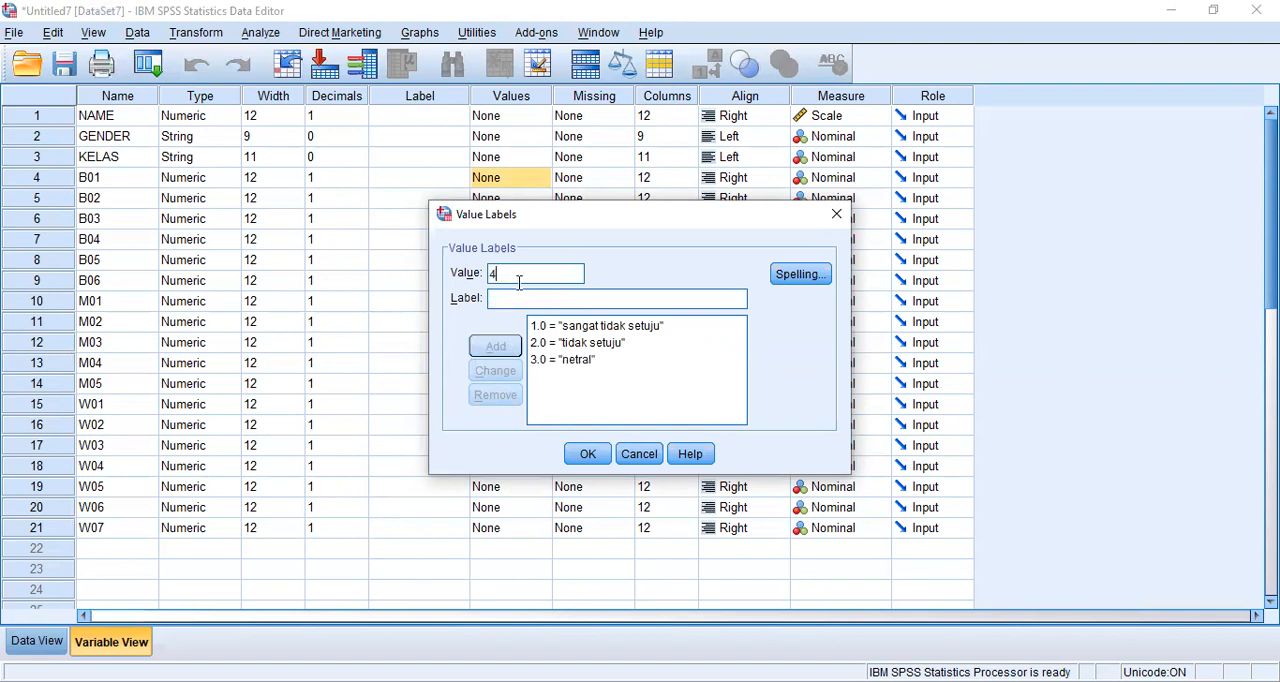
left_click(521, 299)
type("setuju")
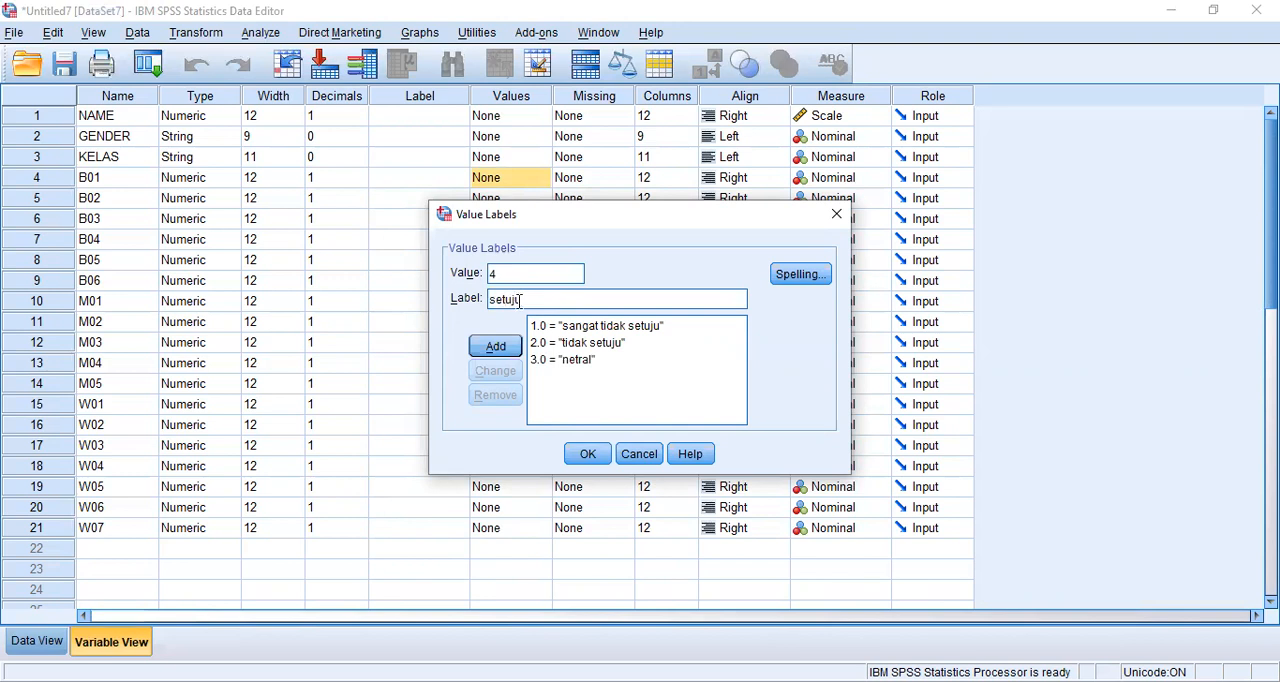
left_click(497, 346)
- Add the value label 5 = "sangat setuju" for B01 and apply the set of labels
left_click(533, 268)
type("5")
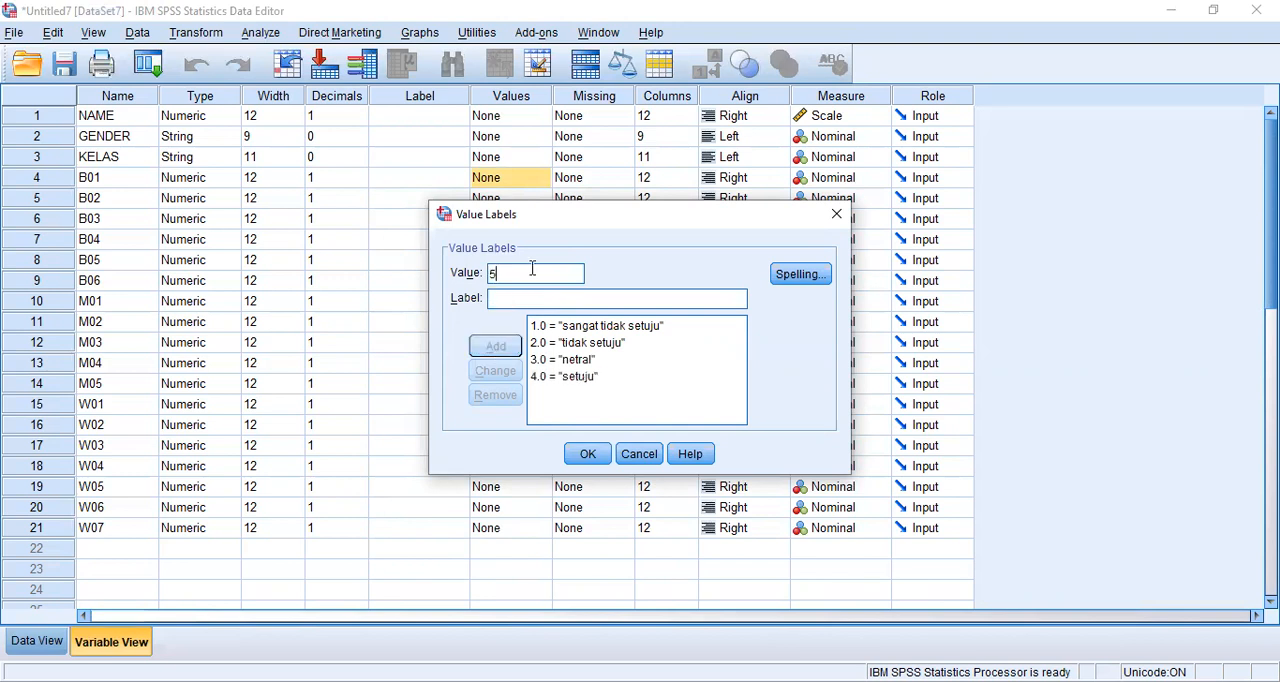
left_click(536, 298)
type("sa")
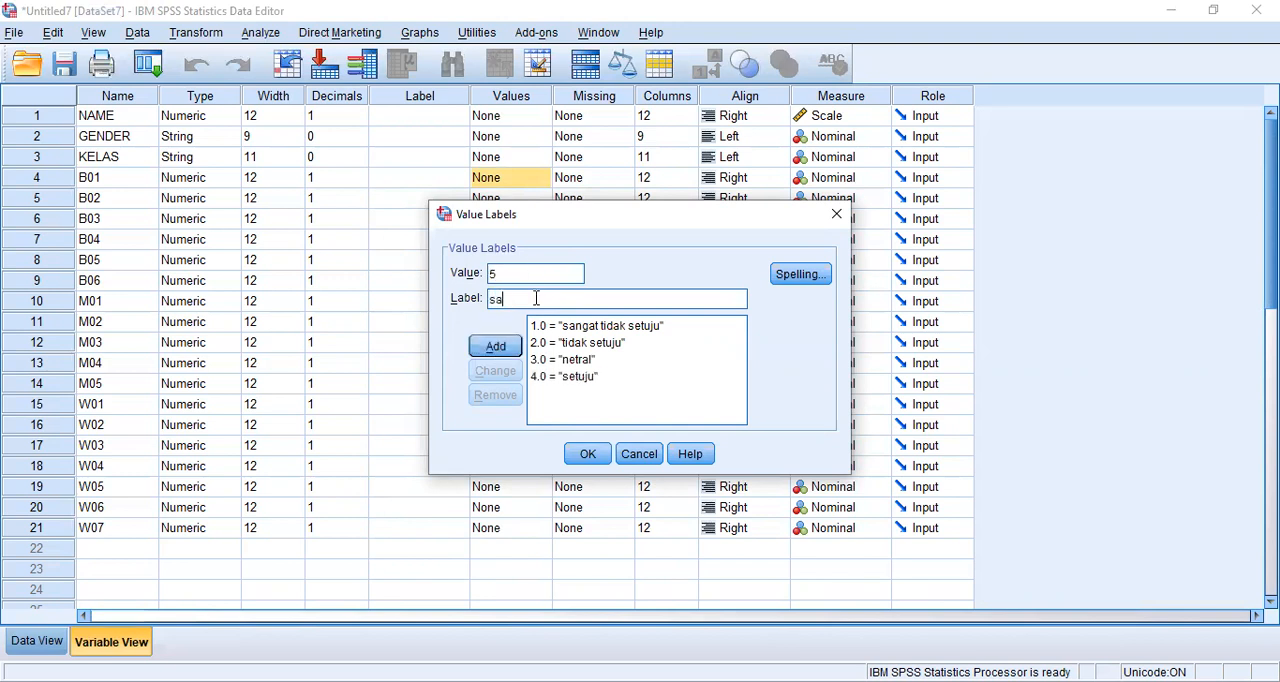
type("ngat setuju")
left_click(495, 347)
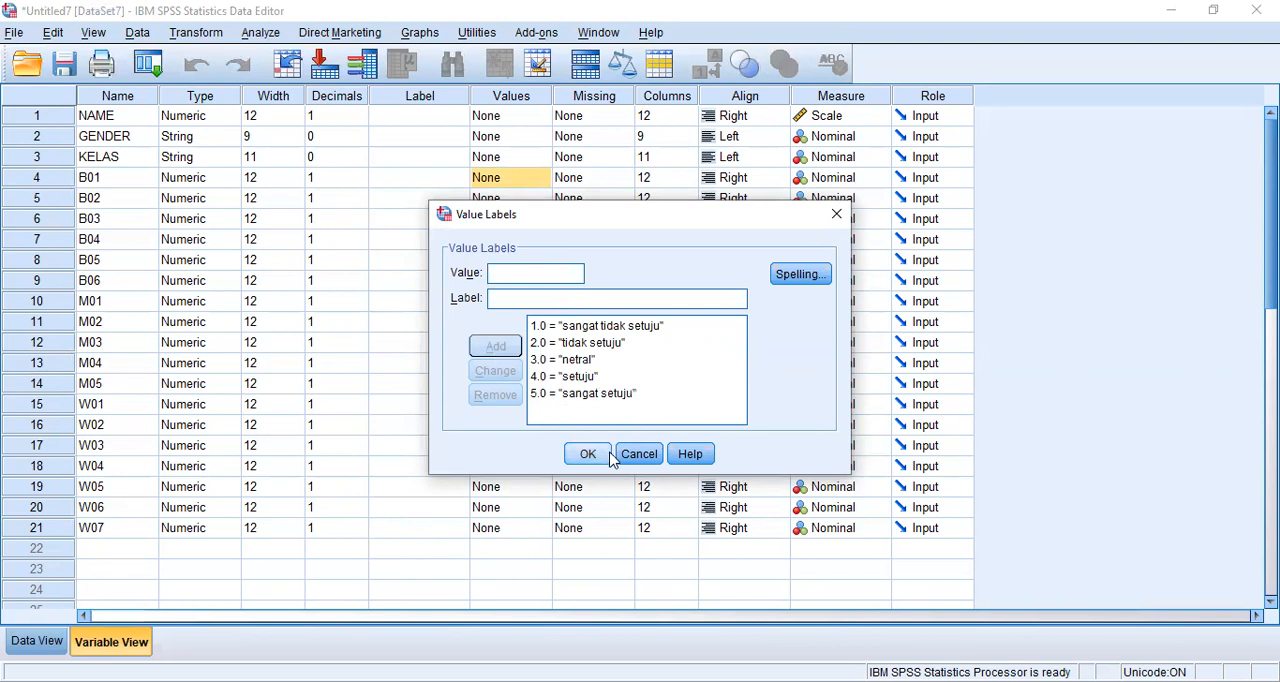
left_click(600, 455)
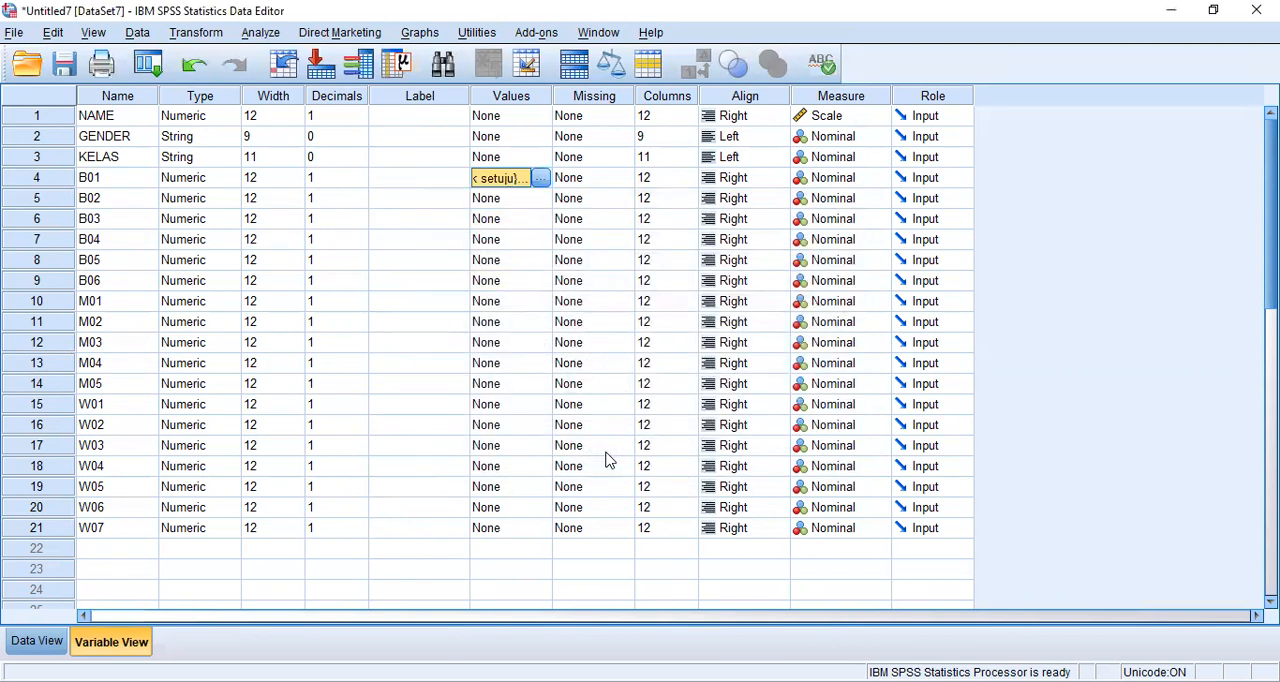
- Copy the value labels of B01 to all remaining questionnaire items, B02 through W07
right_click(511, 183)
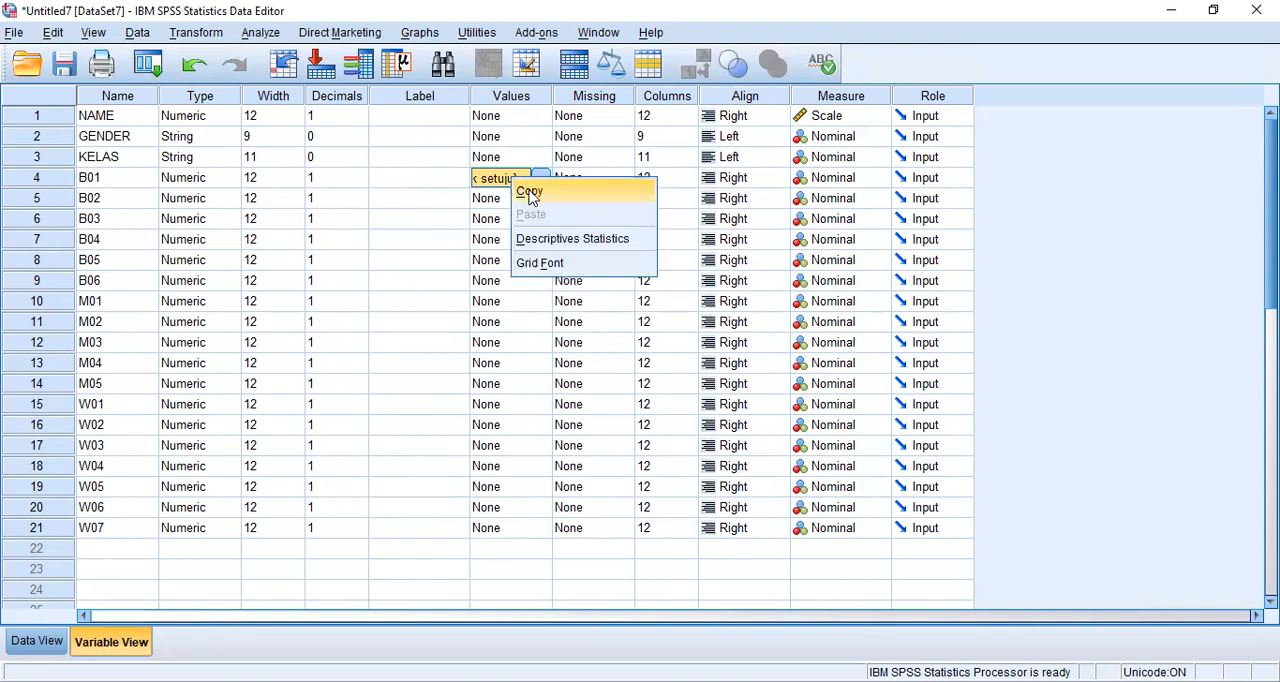
left_click(531, 195)
left_click(530, 199)
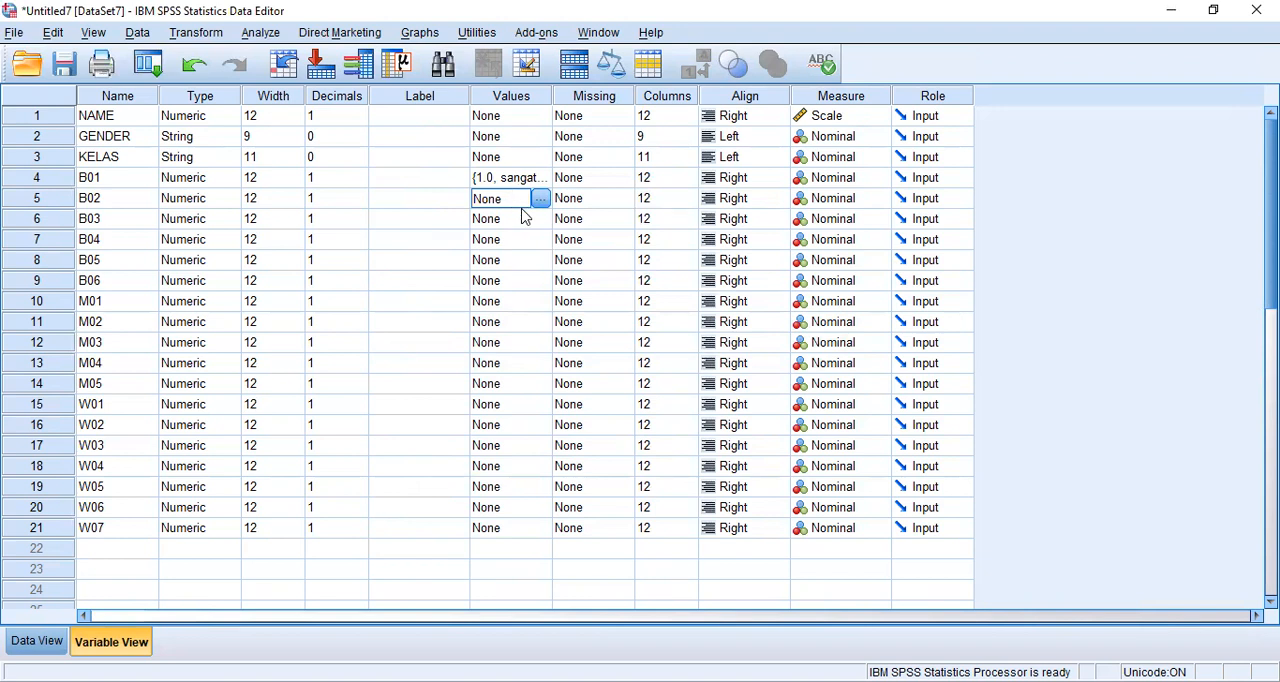
right_click(507, 204)
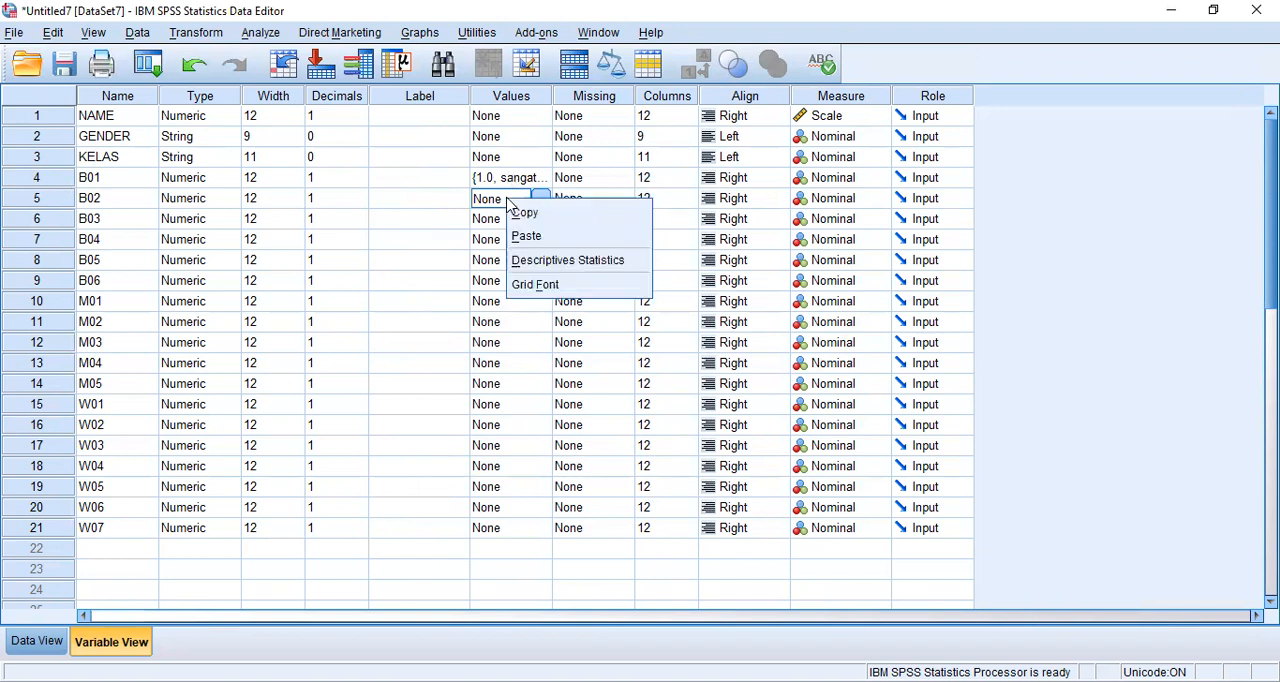
left_click(525, 235)
left_click_drag(530, 208, 540, 538)
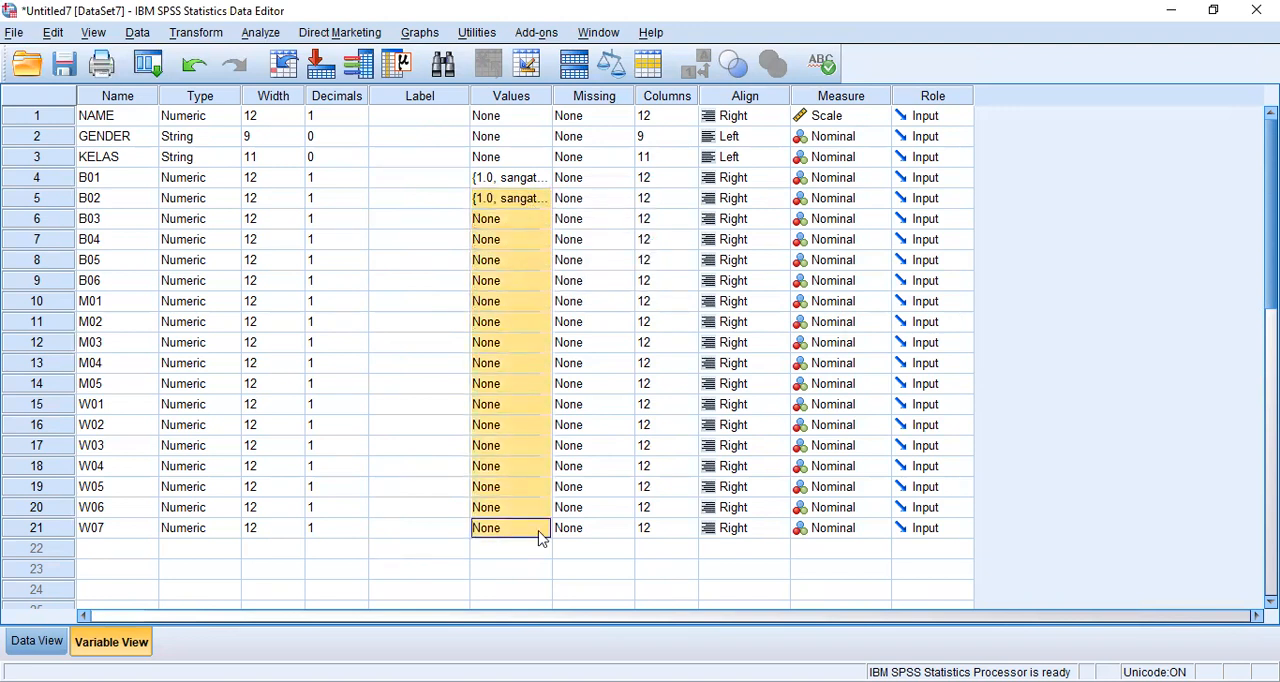
right_click(489, 409)
left_click(507, 441)
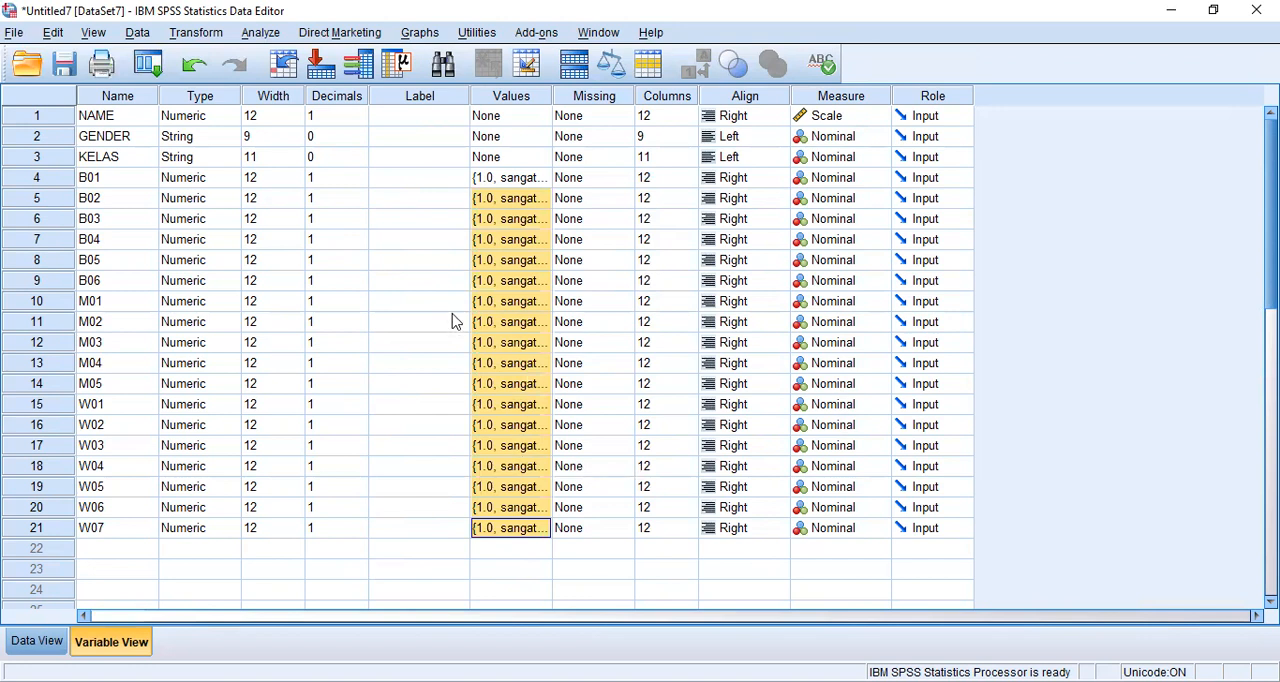
left_click(530, 178)
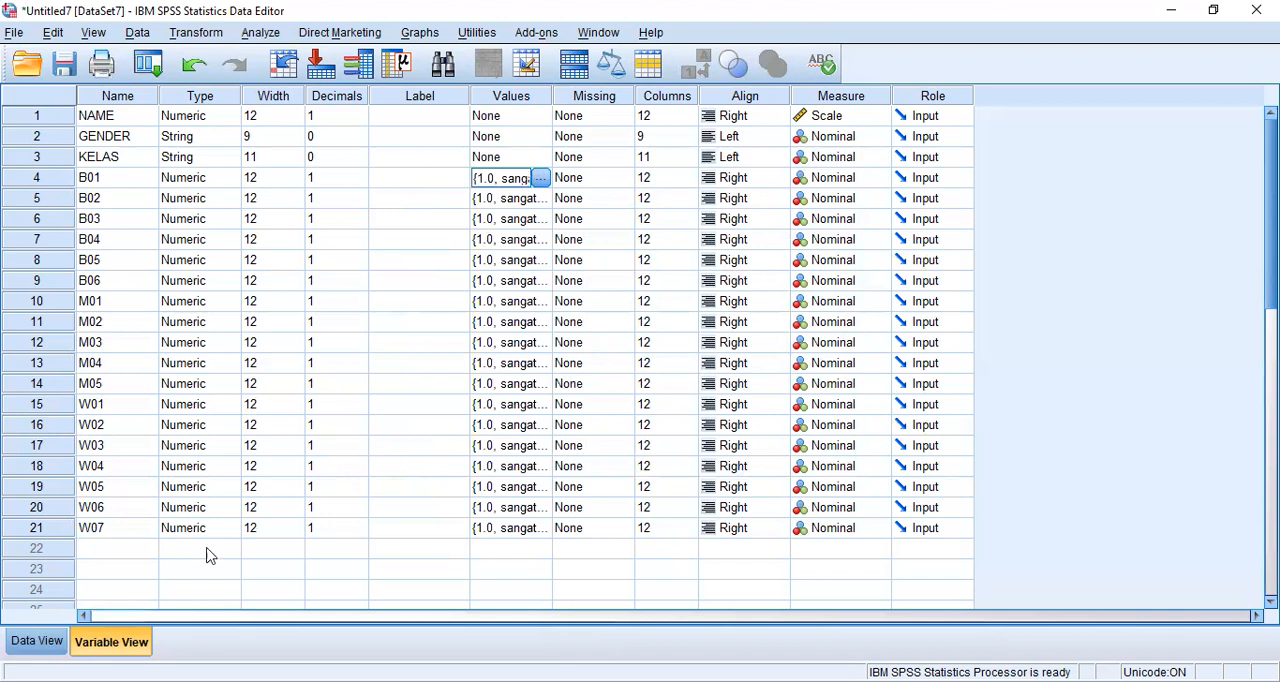
- Return to Data View and start a Compute Variable transformation with total_B as the target variable
left_click(58, 642)
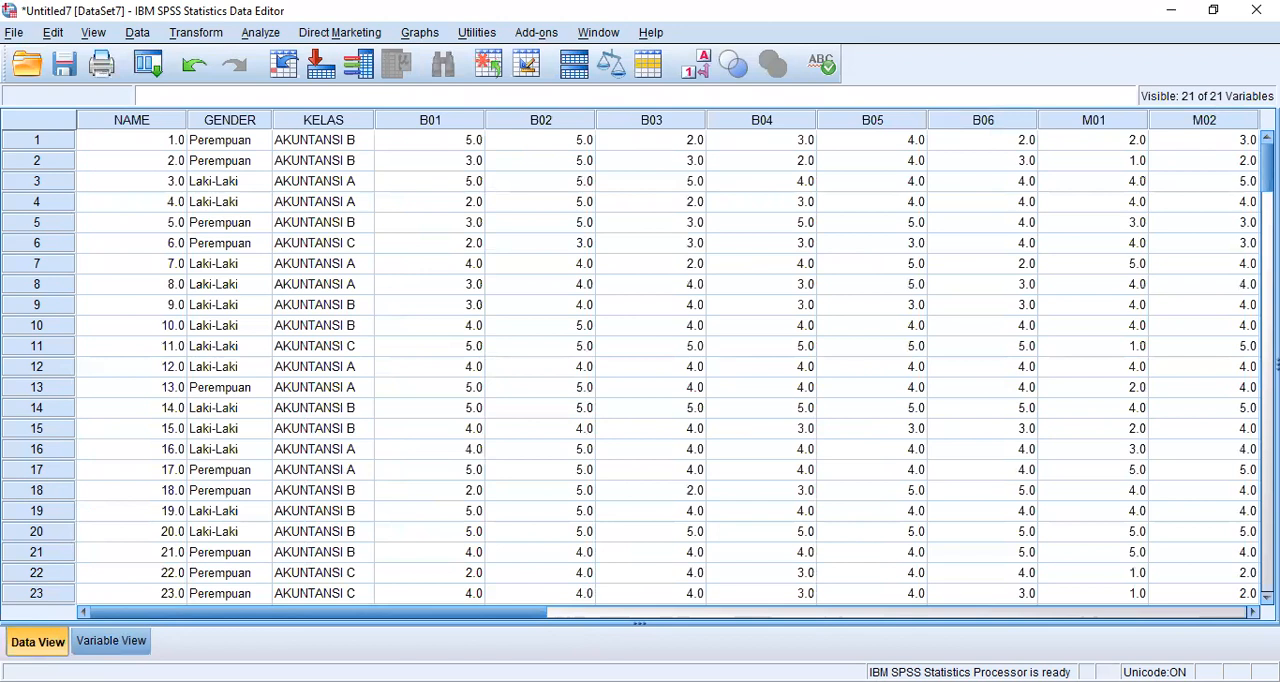
key("alt+Tab")
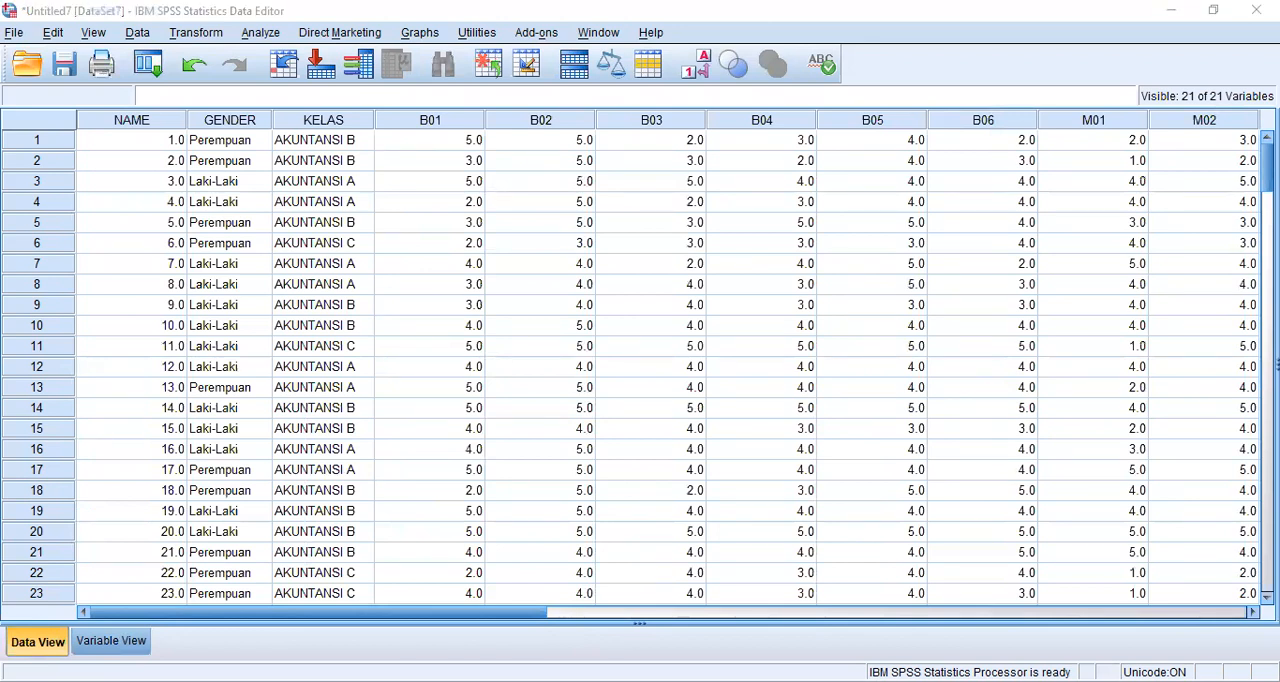
left_click(418, 398)
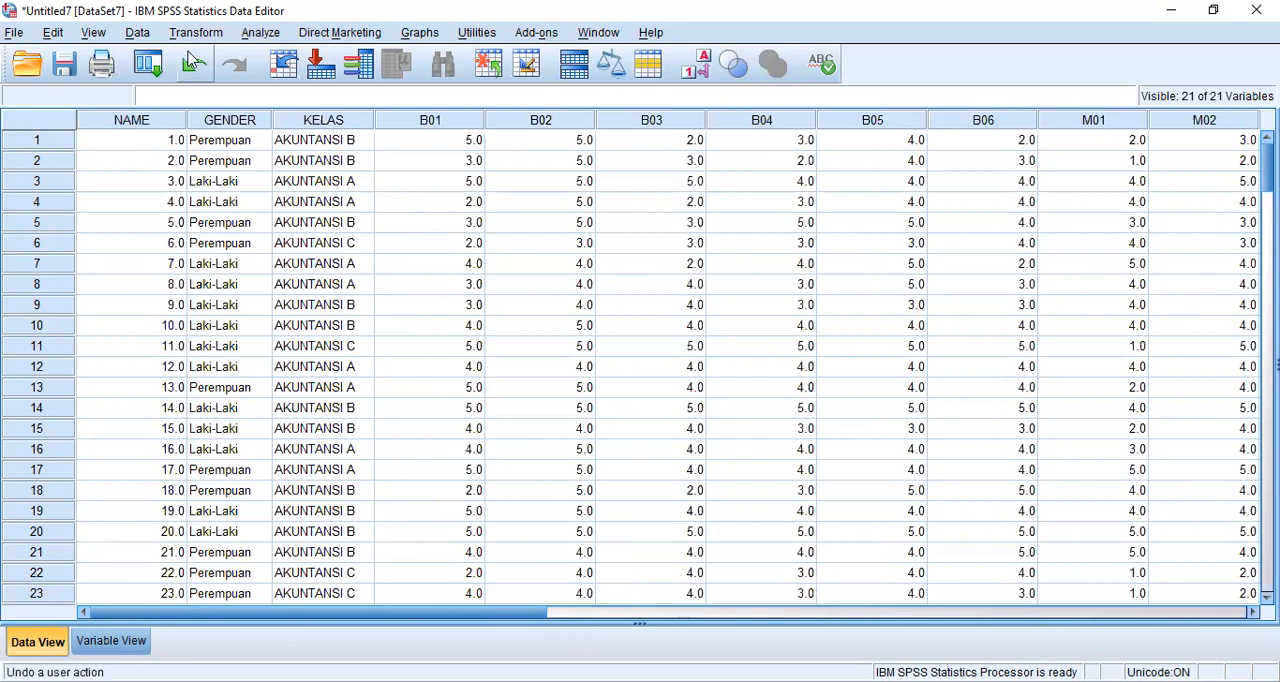
left_click(200, 36)
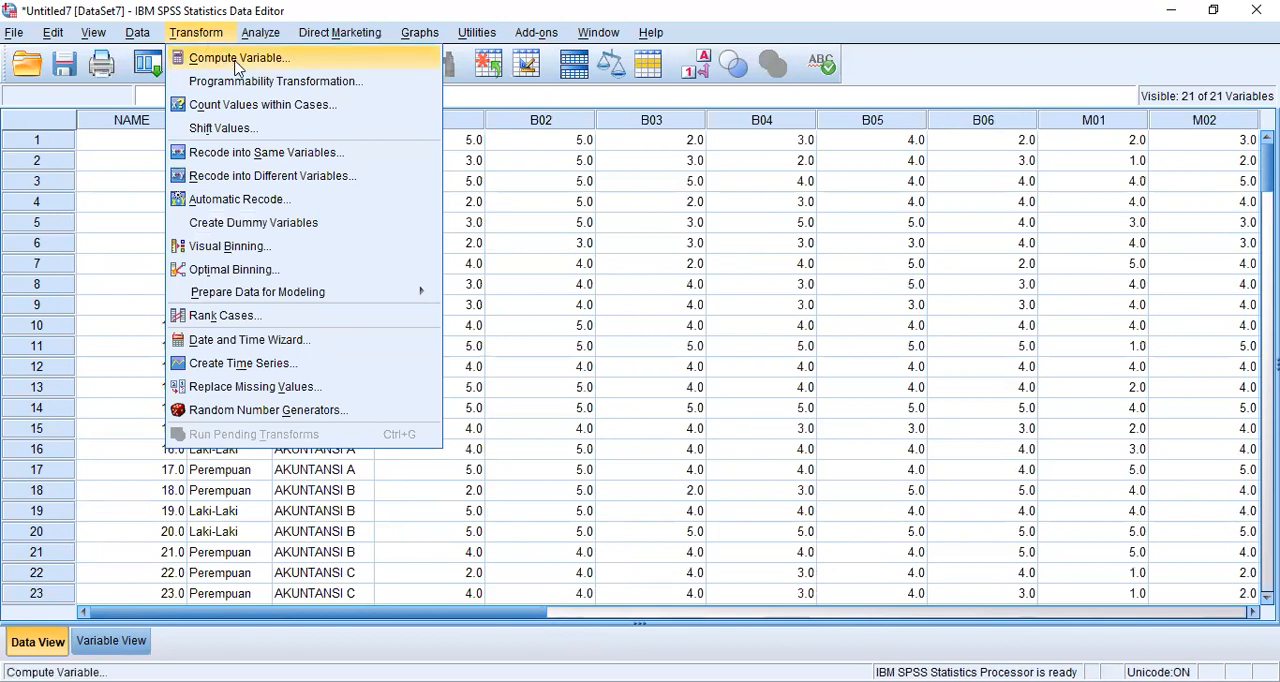
left_click(238, 62)
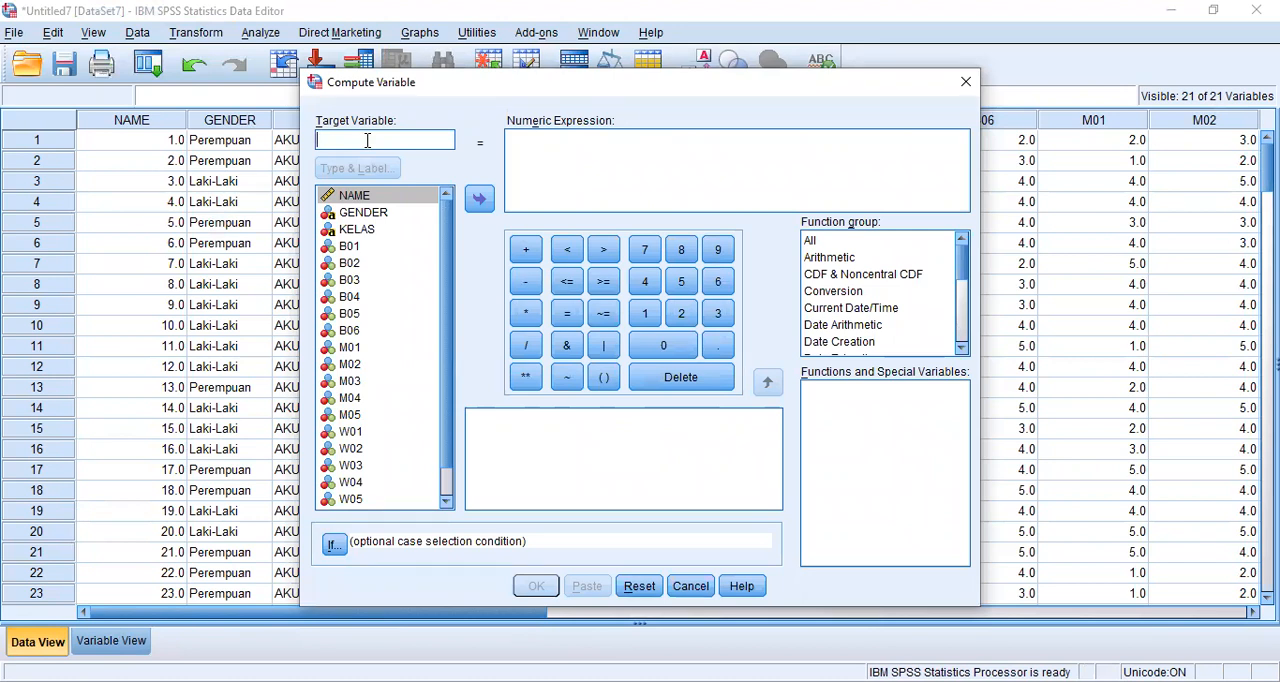
type("to")
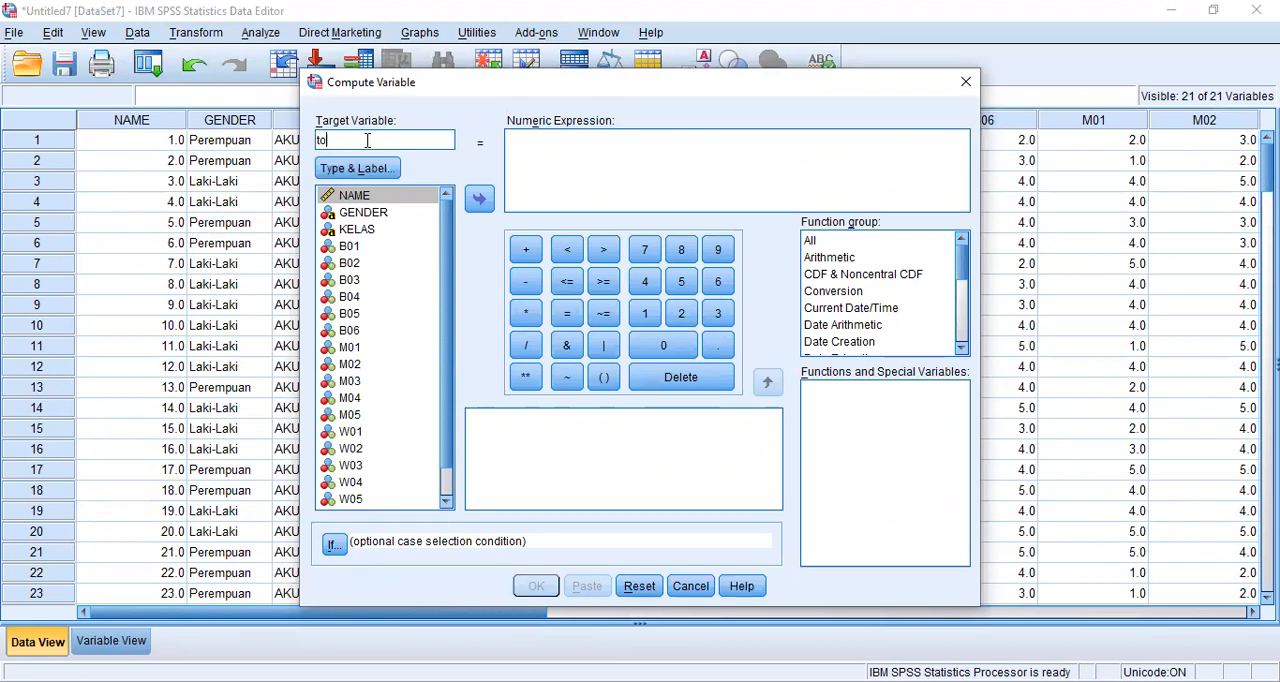
type("tal_B")
left_click(577, 146)
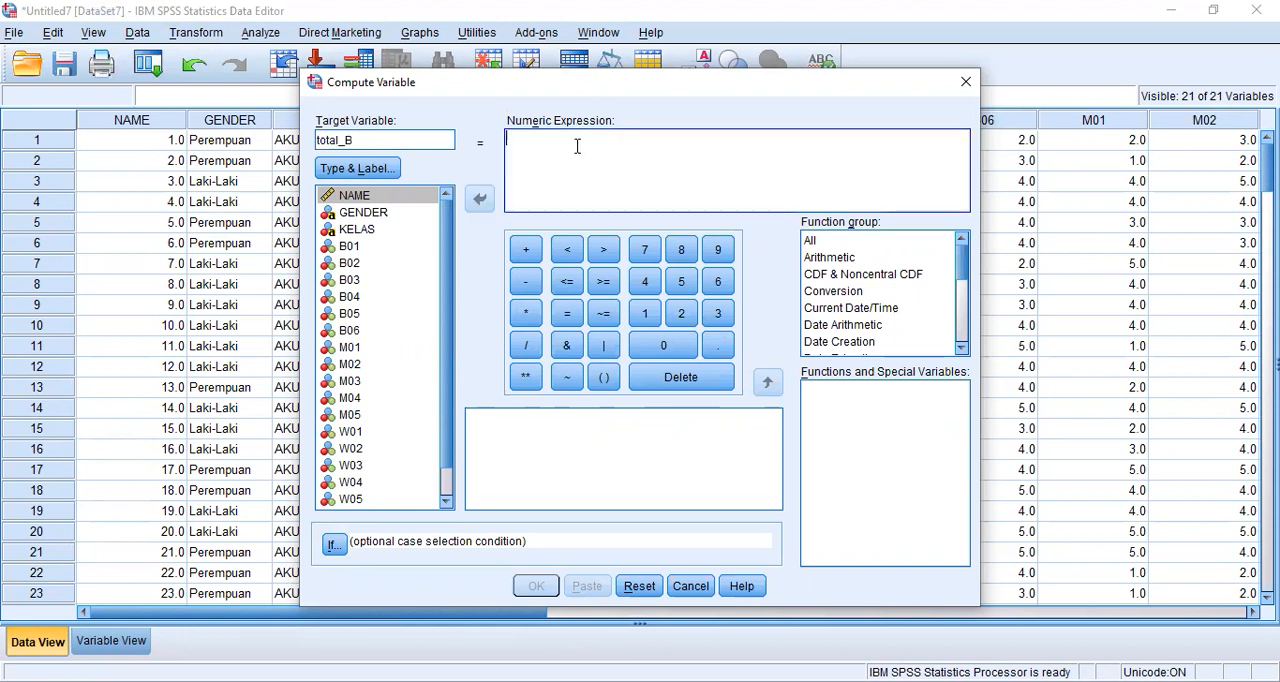
- Define total_B as B01 + B02 + B03 + B04 + B05 + B06 and run the computation
left_click(393, 246)
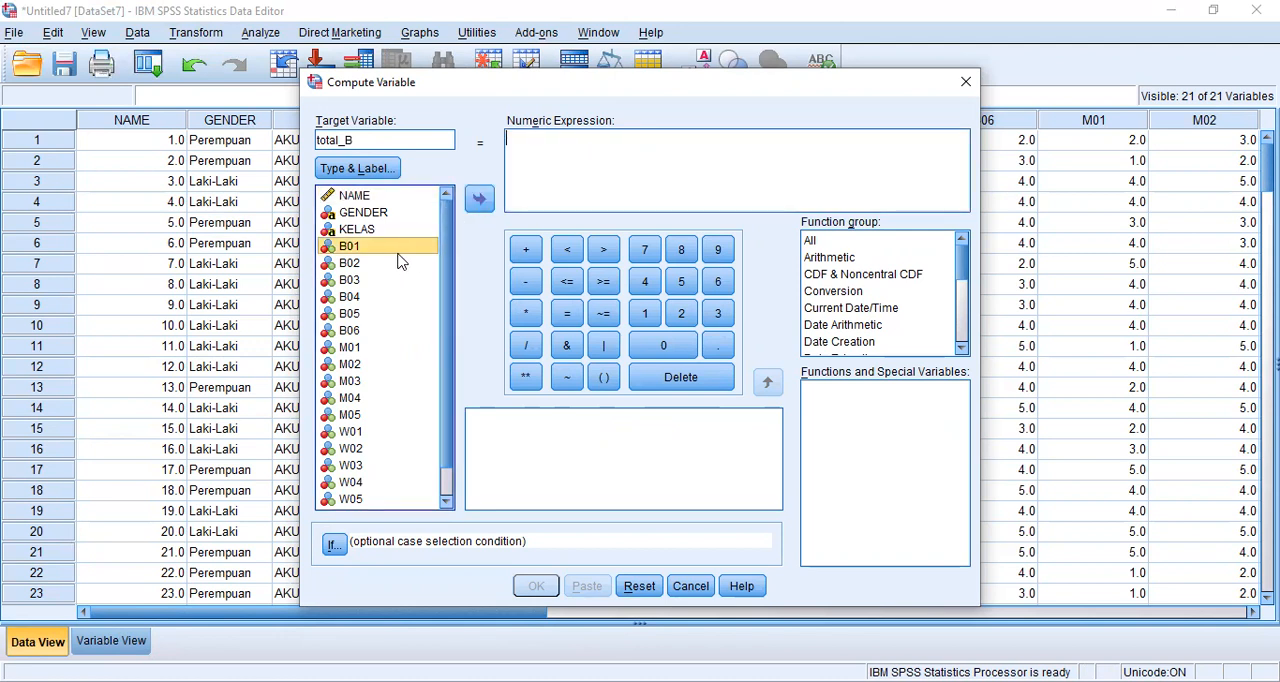
left_click_drag(398, 252, 572, 157)
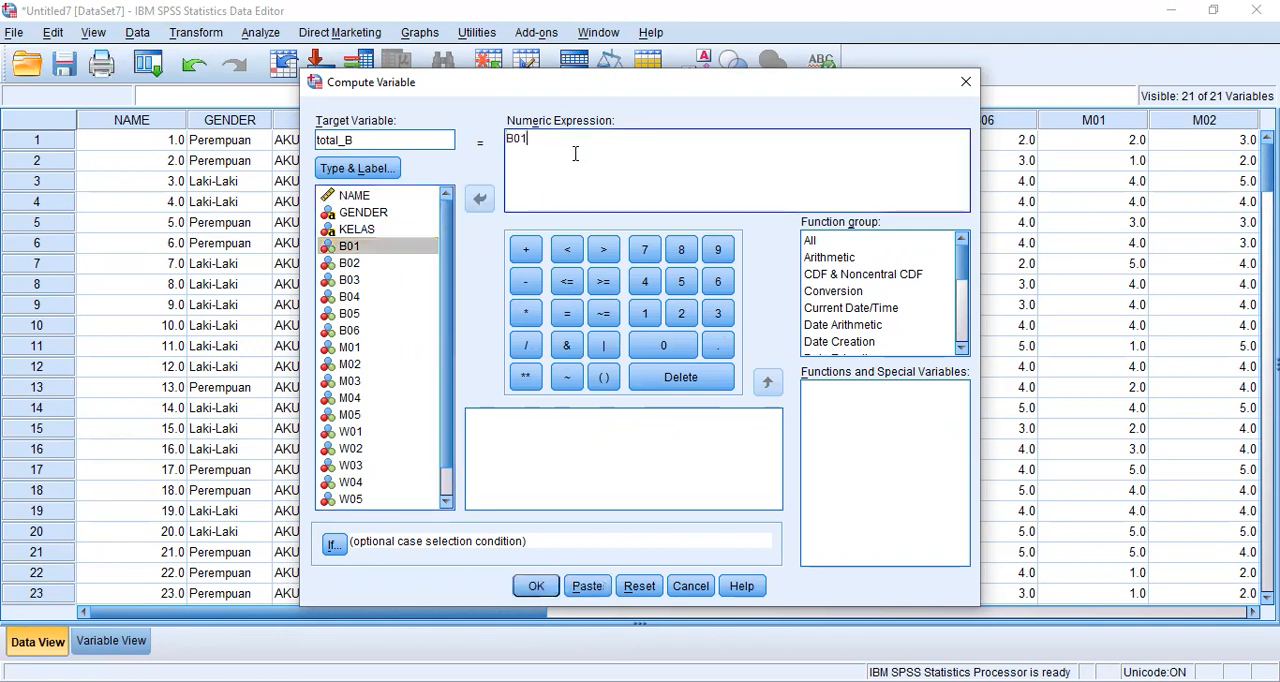
left_click(526, 249)
left_click_drag(380, 263, 552, 175)
left_click(526, 249)
left_click_drag(424, 280, 591, 143)
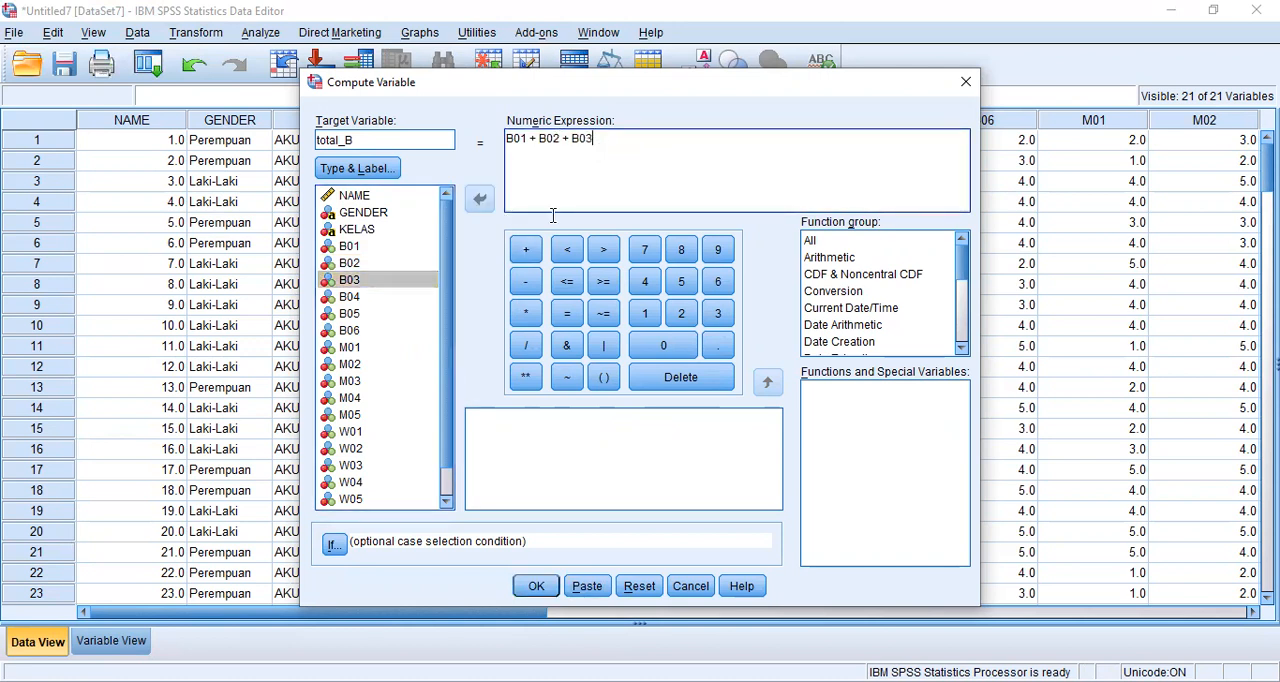
left_click(526, 249)
left_click_drag(400, 297, 573, 205)
left_click(526, 249)
left_click_drag(400, 314, 657, 157)
left_click(526, 249)
left_click_drag(405, 336, 648, 180)
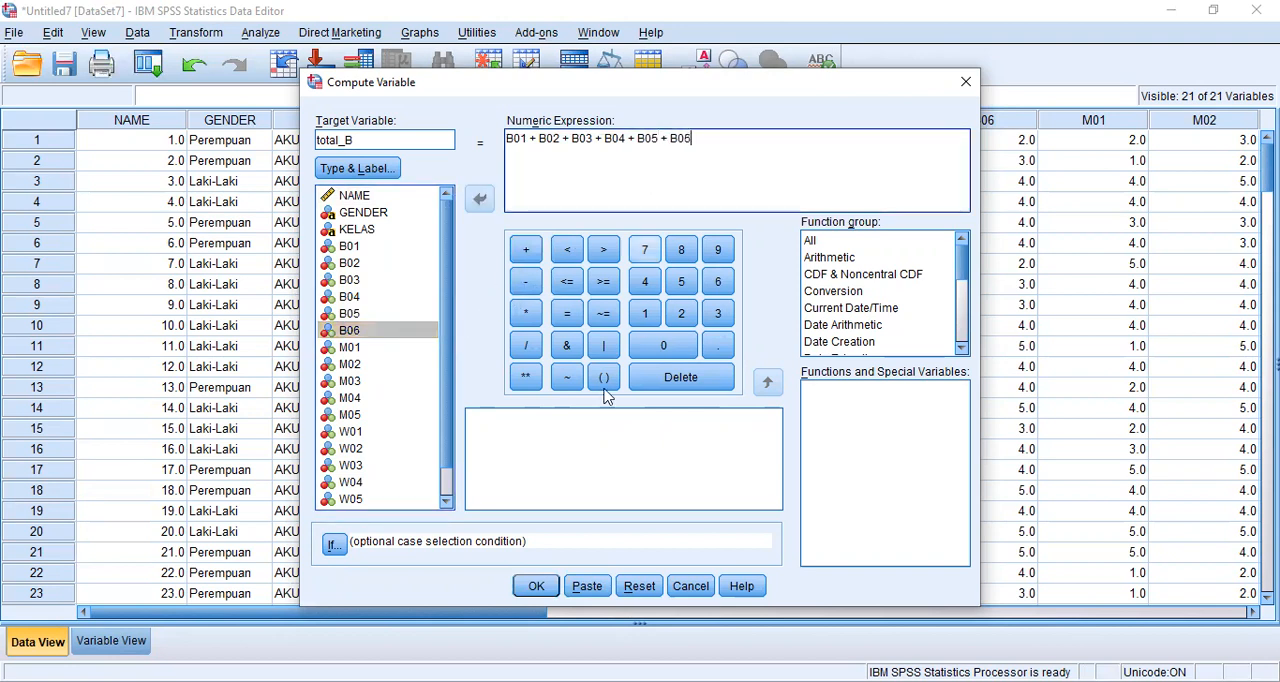
left_click(538, 588)
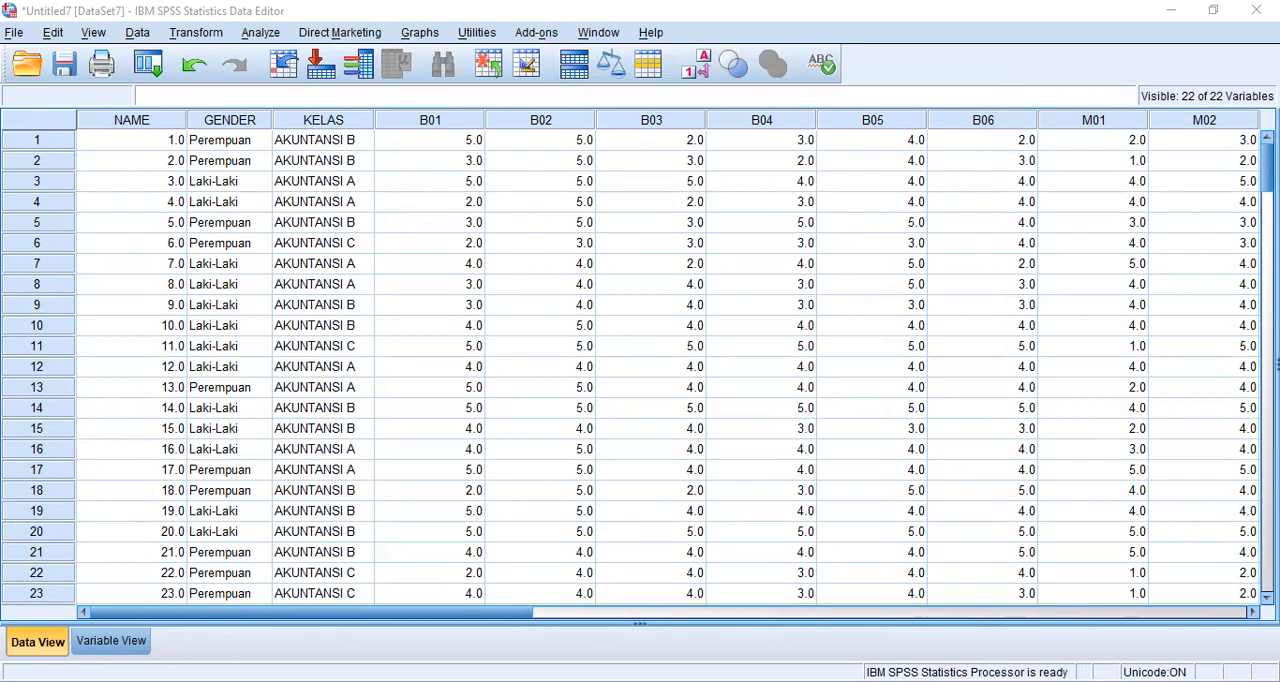
- Start another Compute Variable transformation with target variable total_M and clear the previous numeric expression
left_click(210, 32)
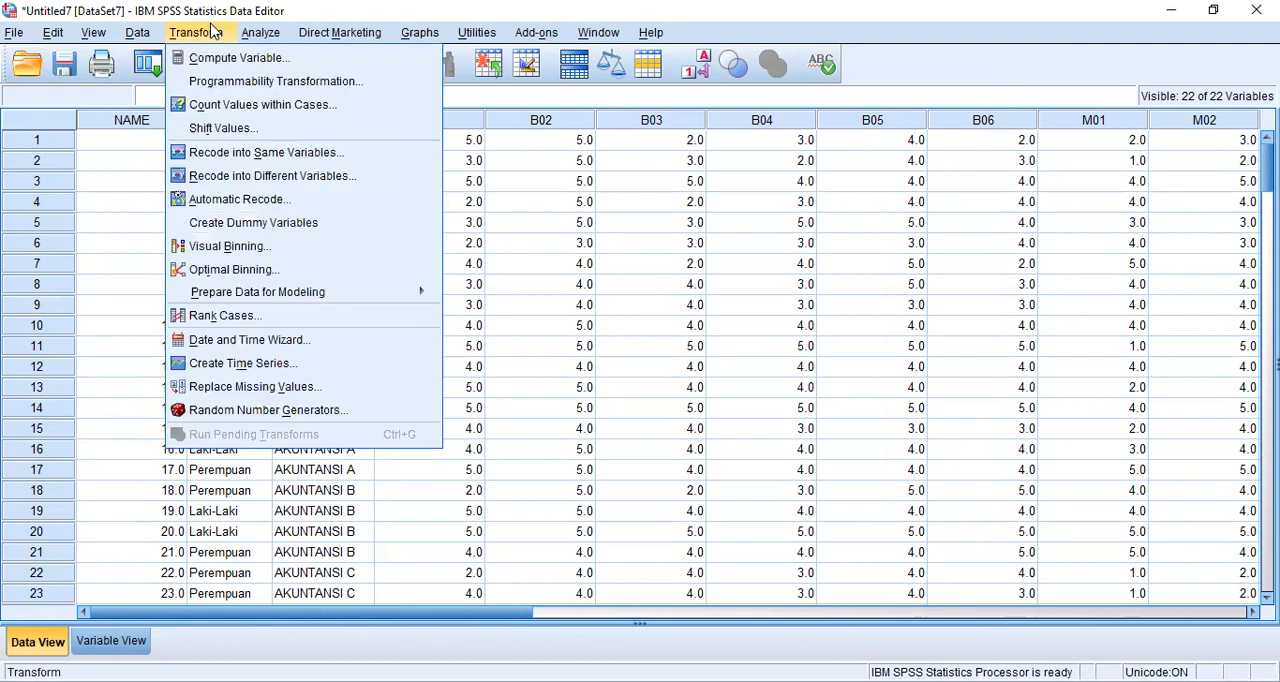
left_click(240, 62)
left_click(403, 138)
type("M")
left_click_drag(693, 139, 507, 140)
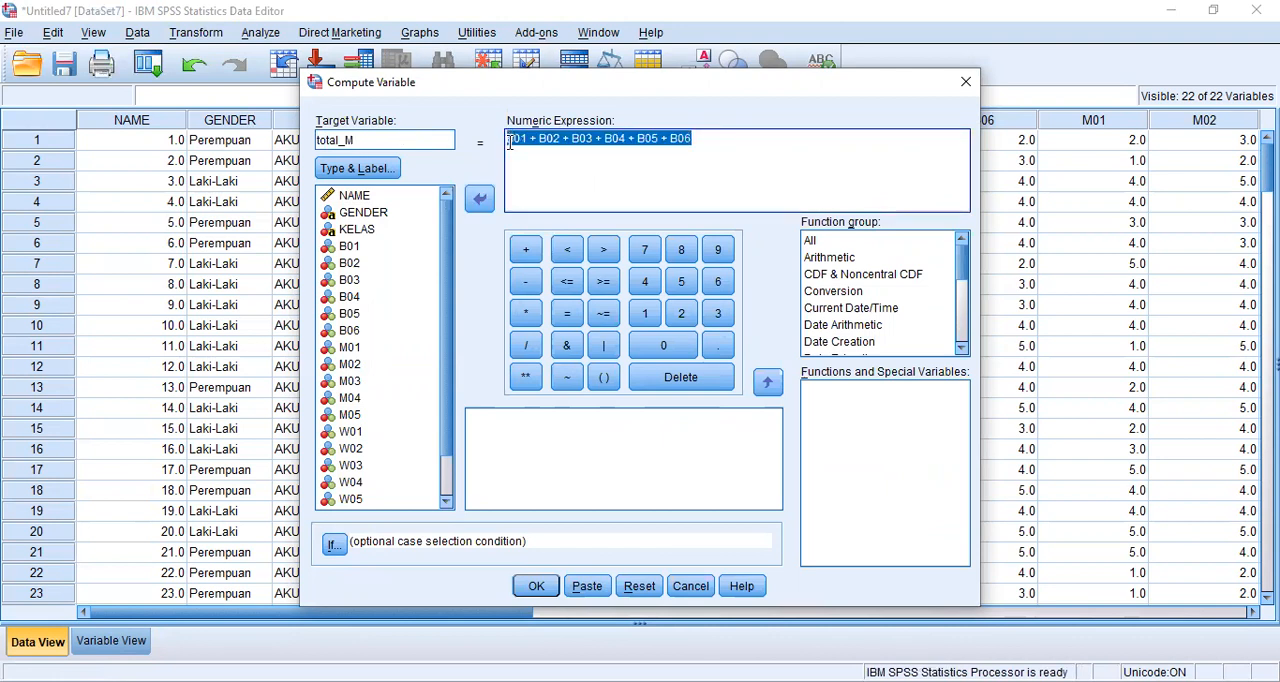
key("Delete")
- Define total_M as M01 + M02 + M03 + M04 + M05 and run the computation
scroll(394, 289, "down", 1)
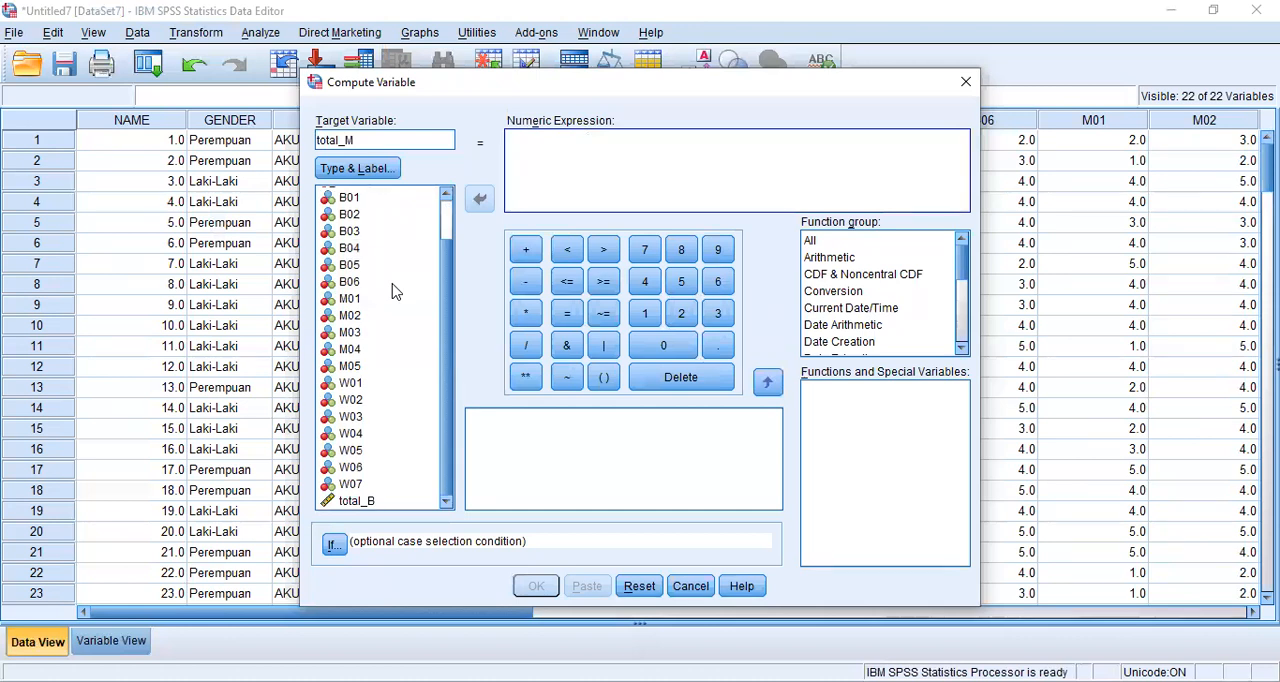
left_click_drag(357, 309, 580, 177)
left_click(525, 250)
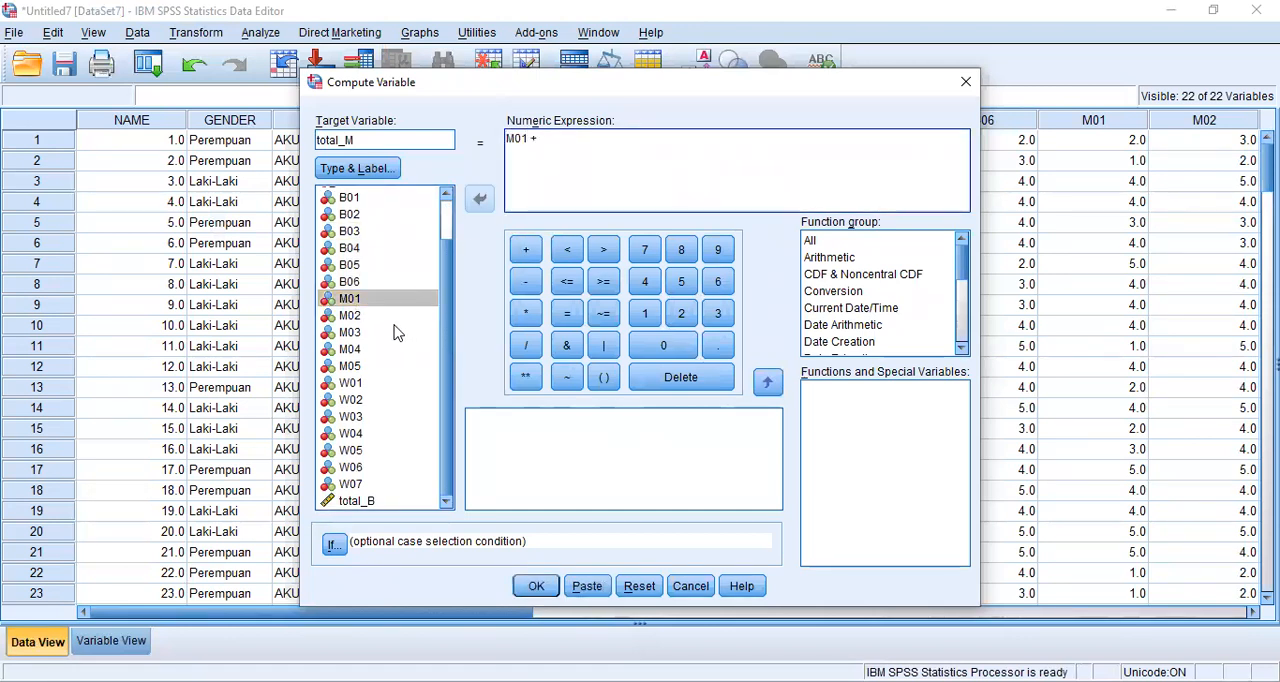
left_click(350, 316)
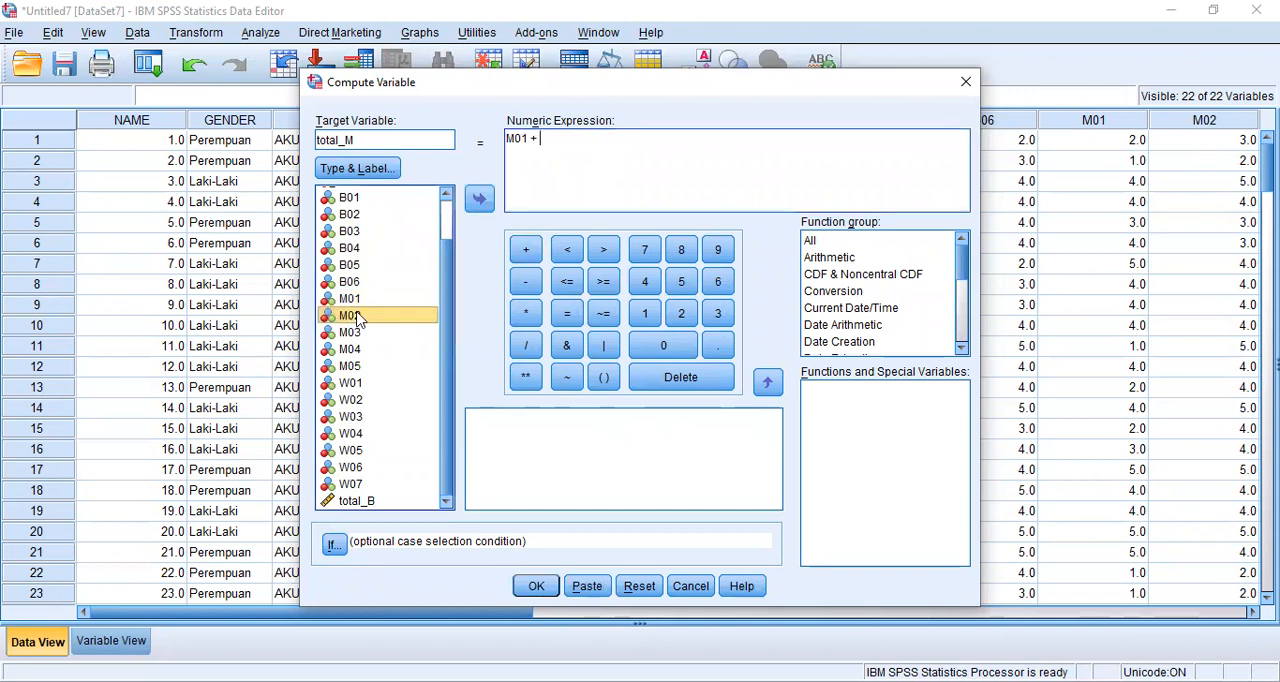
left_click(479, 199)
left_click(526, 250)
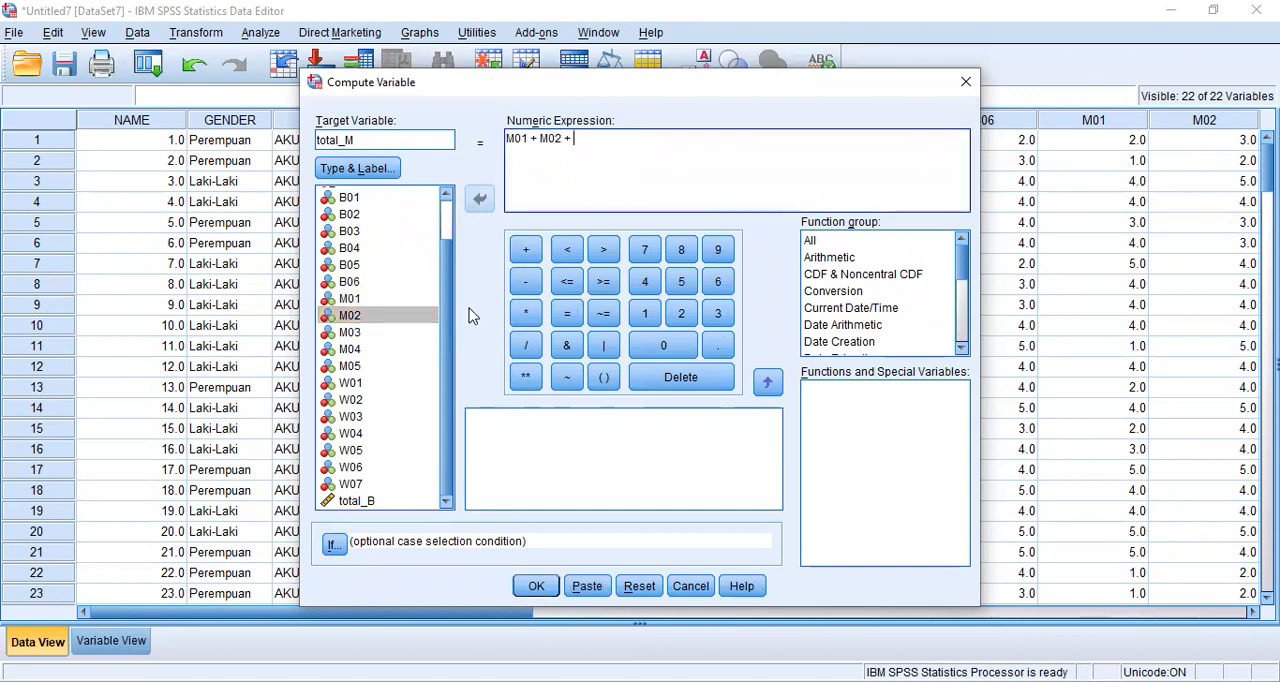
left_click(360, 333)
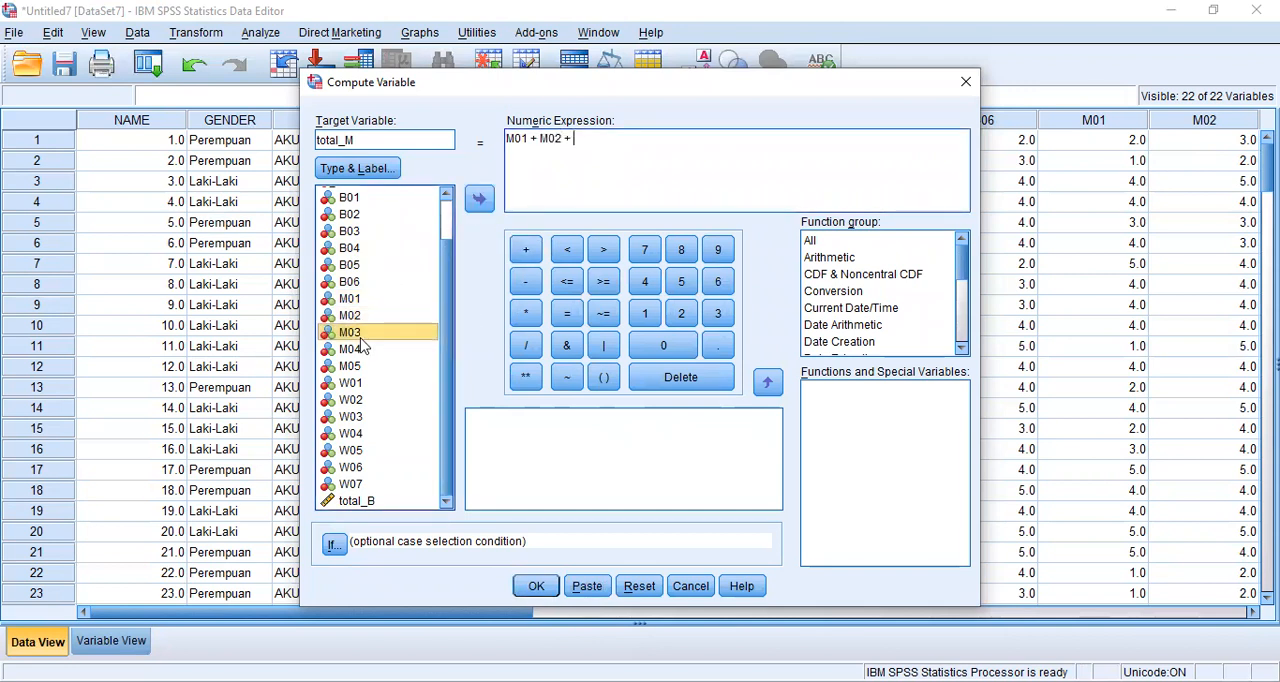
left_click(479, 199)
left_click(526, 250)
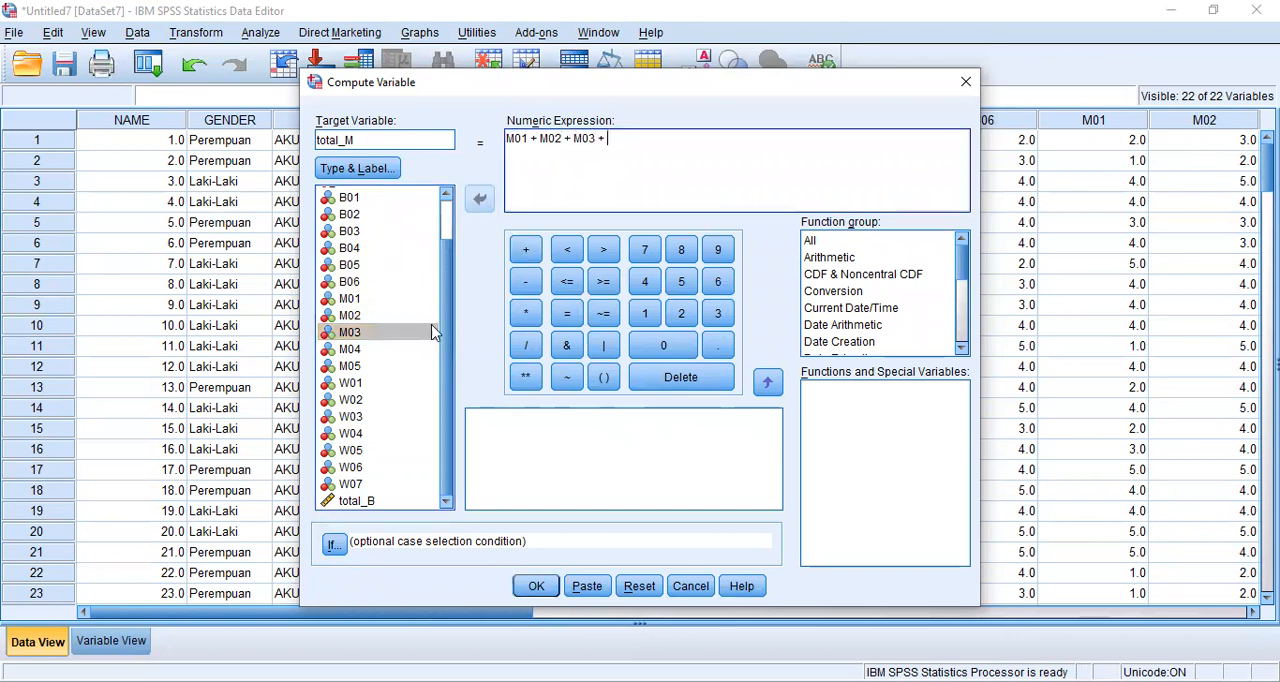
left_click(355, 349)
left_click(479, 200)
left_click(526, 250)
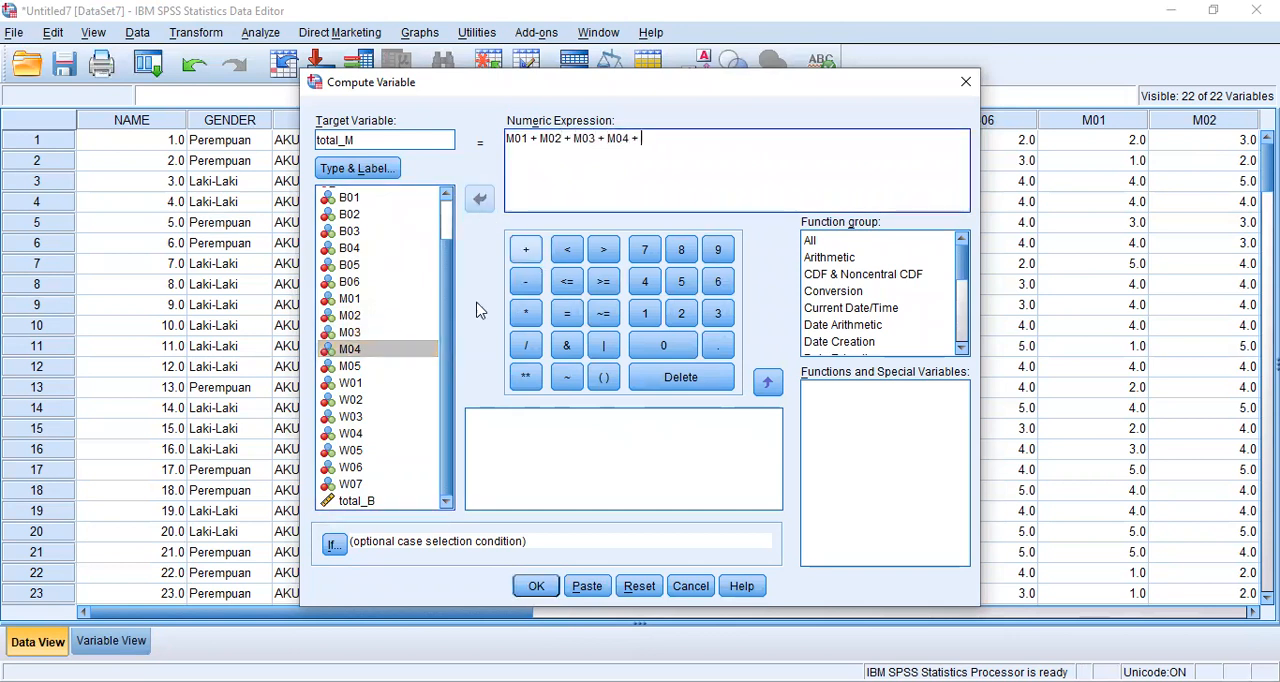
left_click(406, 366)
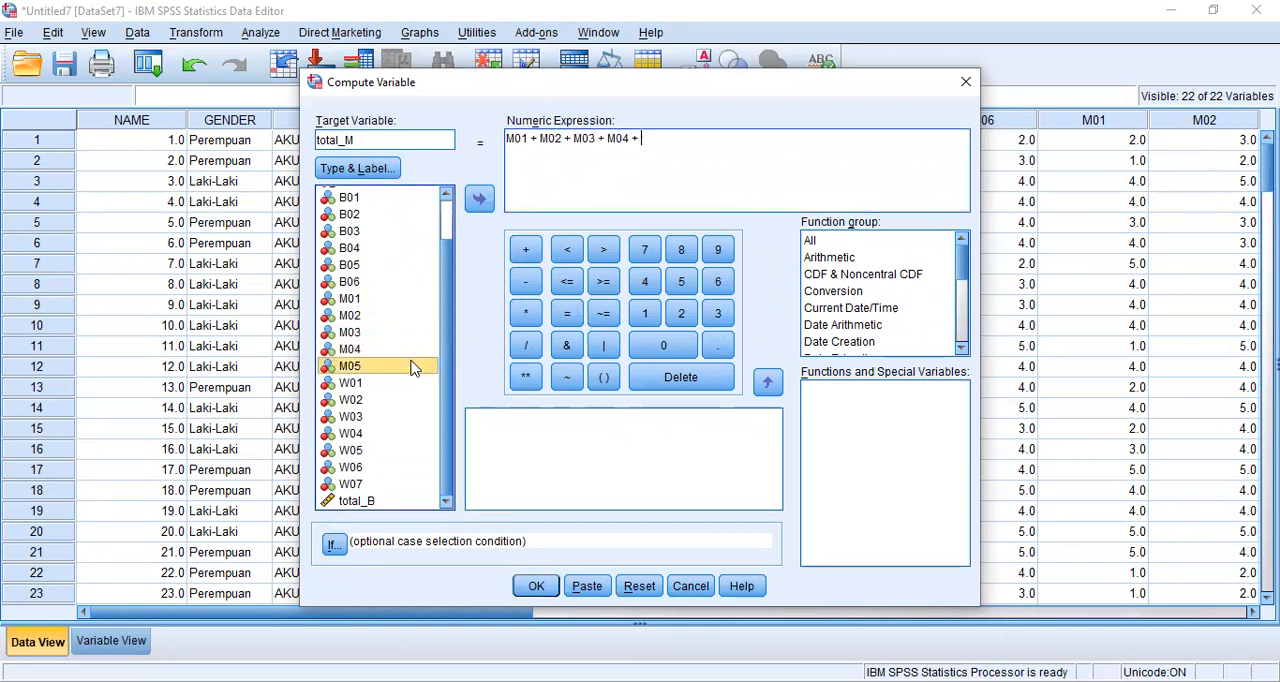
left_click(479, 199)
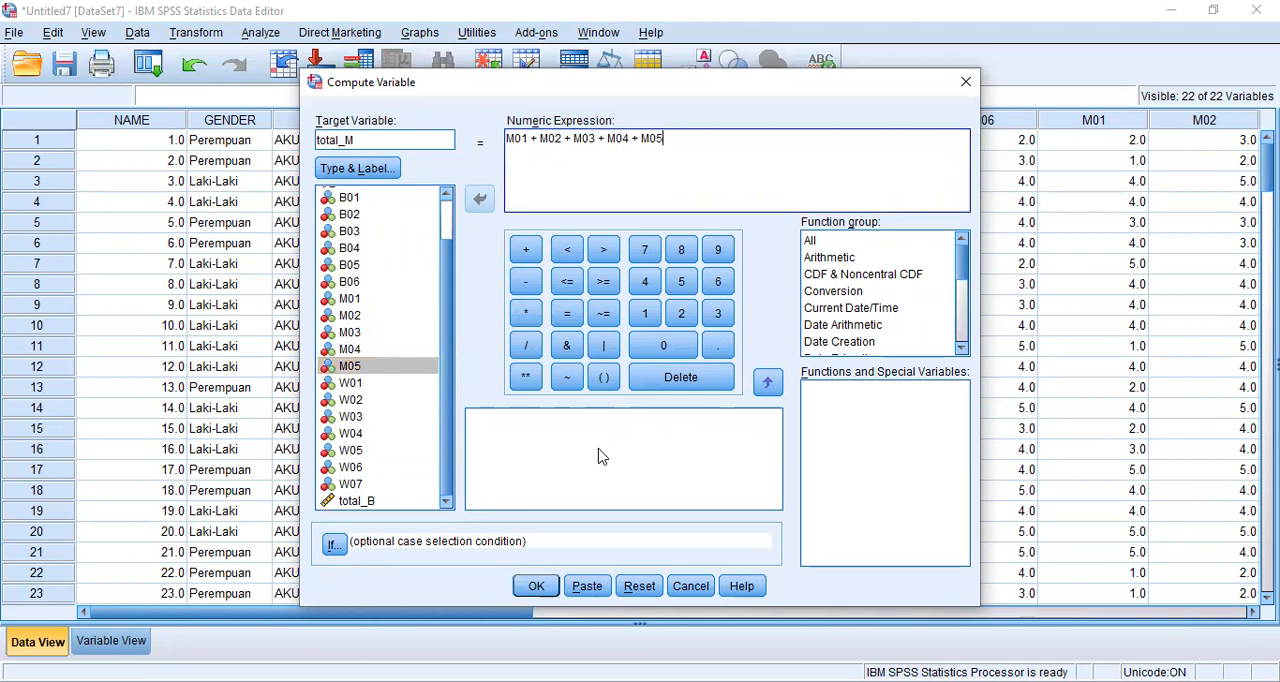
left_click(545, 595)
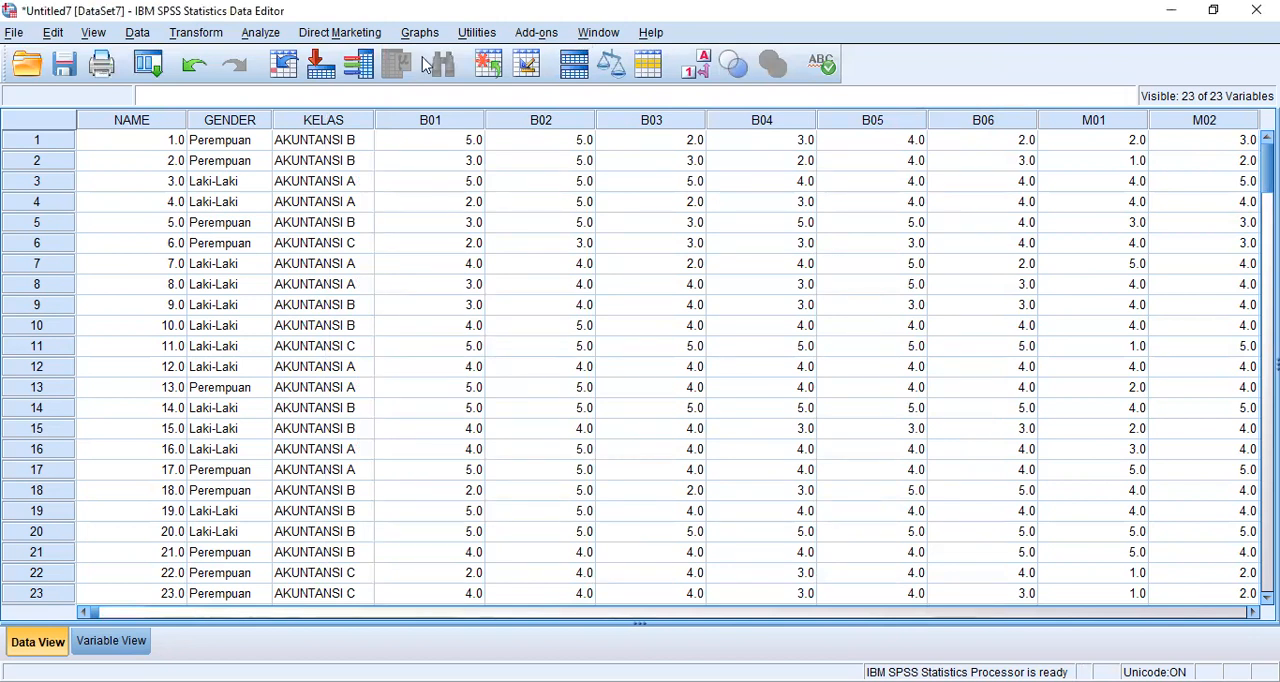
- Start another Compute Variable transformation with target variable total_W and clear the previous numeric expression
left_click(196, 32)
left_click(232, 57)
left_click(412, 142)
key("BackSpace")
type("W")
left_click_drag(676, 140, 505, 141)
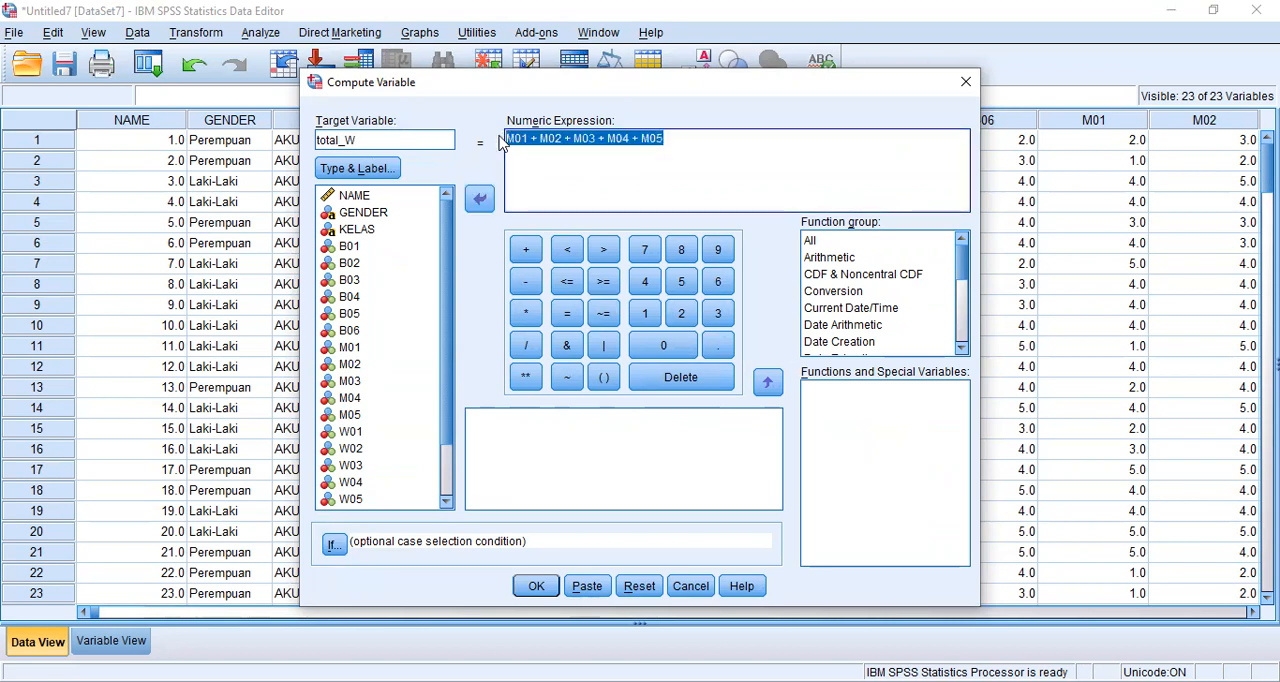
key("BackSpace")
- Define total_W as W01 + W02 + W03 + W04 + W05 + W06 + W07 and run the computation
scroll(389, 281, "down", 2)
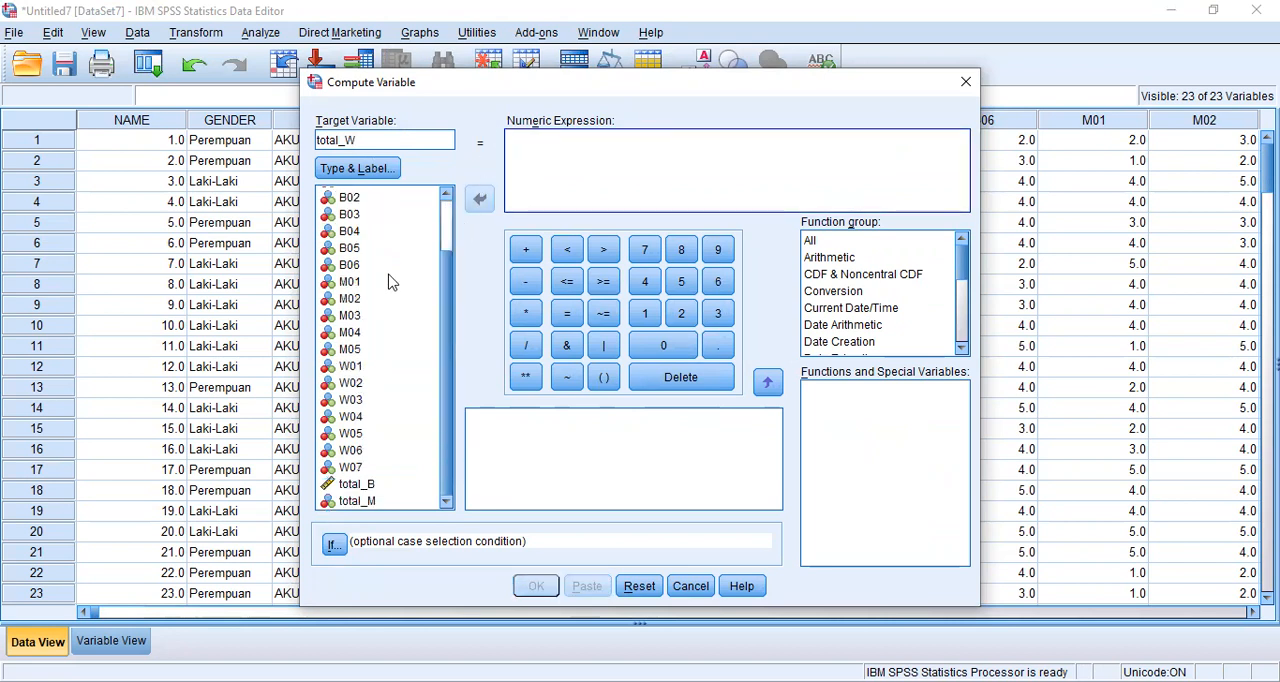
left_click(372, 368)
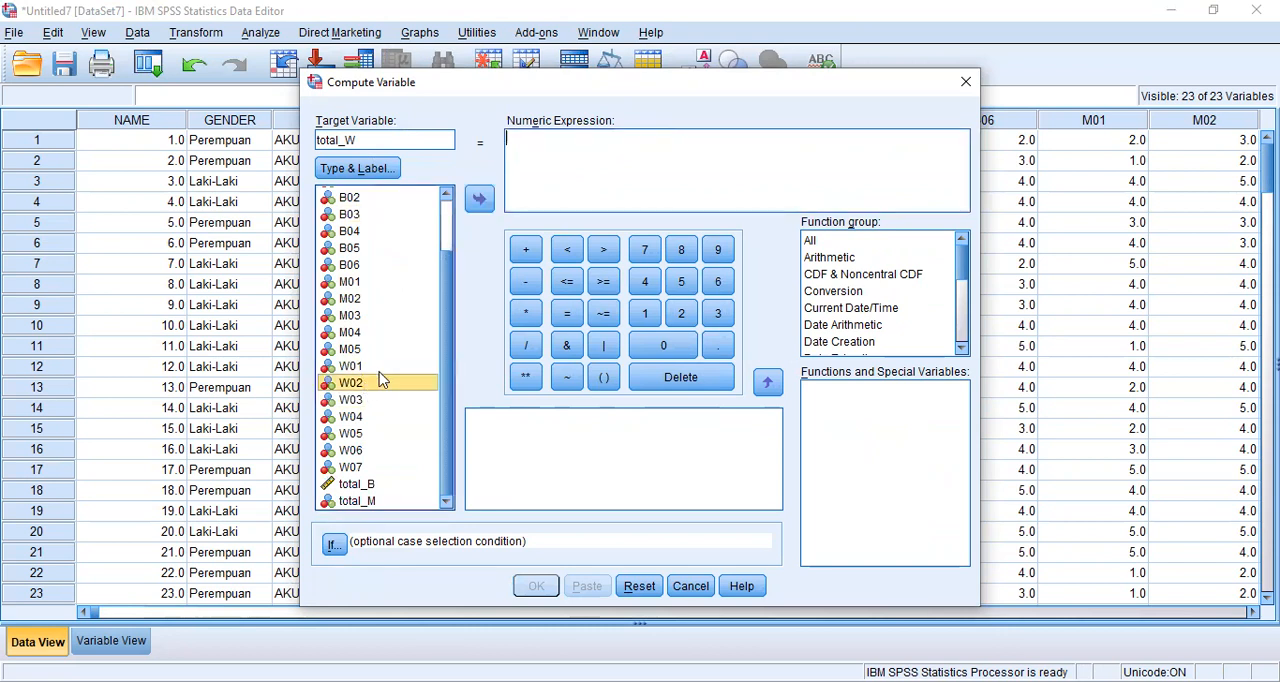
left_click_drag(400, 357, 572, 158)
left_click(526, 250)
left_click_drag(397, 388, 596, 186)
left_click(526, 250)
left_click_drag(390, 402, 712, 186)
left_click(527, 255)
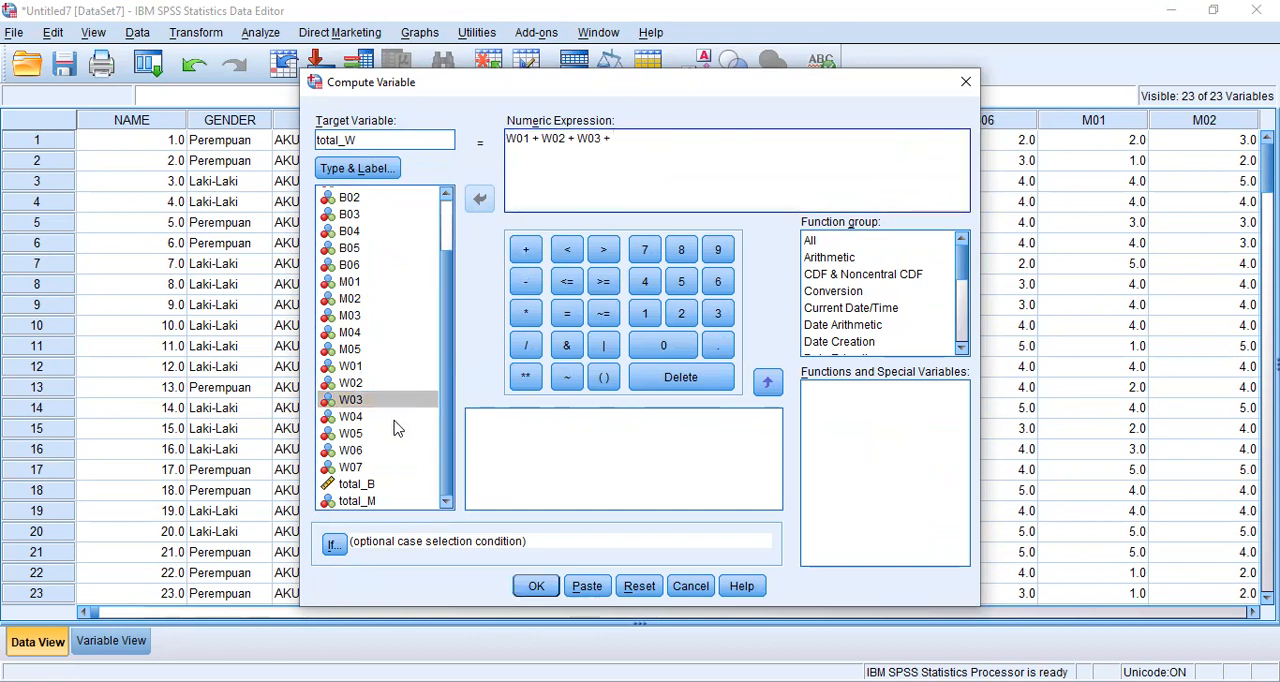
left_click_drag(386, 417, 549, 203)
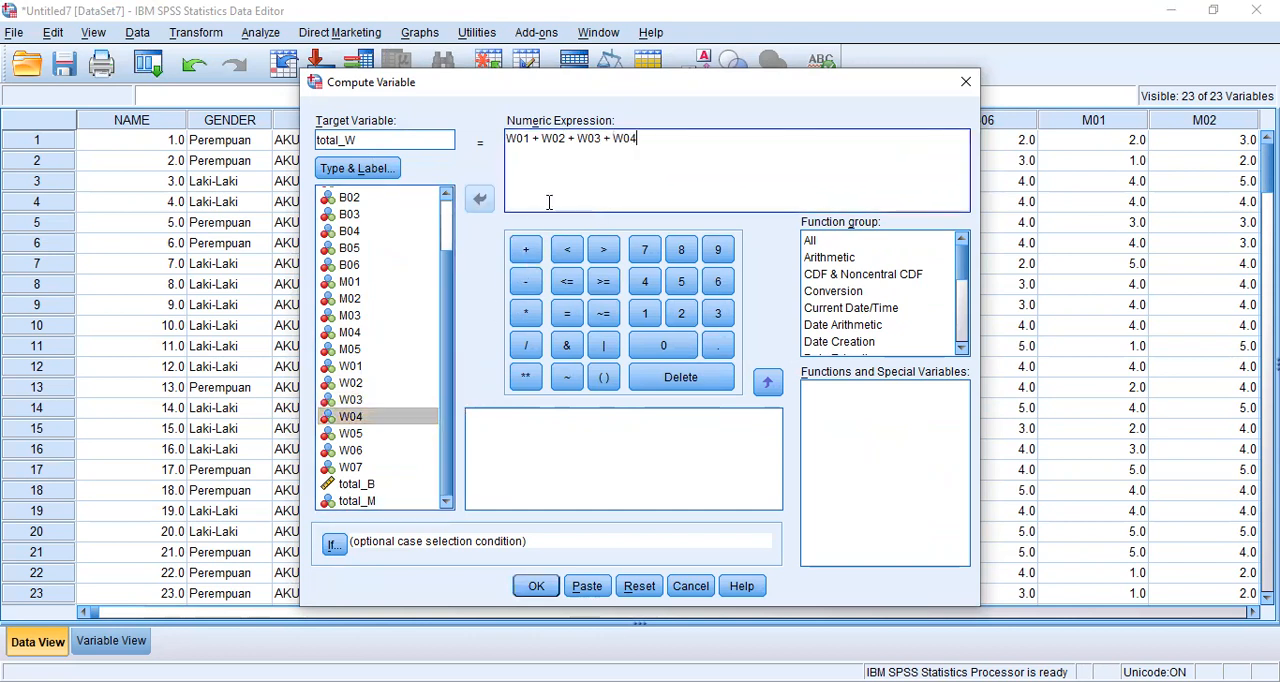
left_click(527, 252)
left_click_drag(386, 434, 596, 218)
left_click(524, 252)
left_click_drag(418, 450, 666, 163)
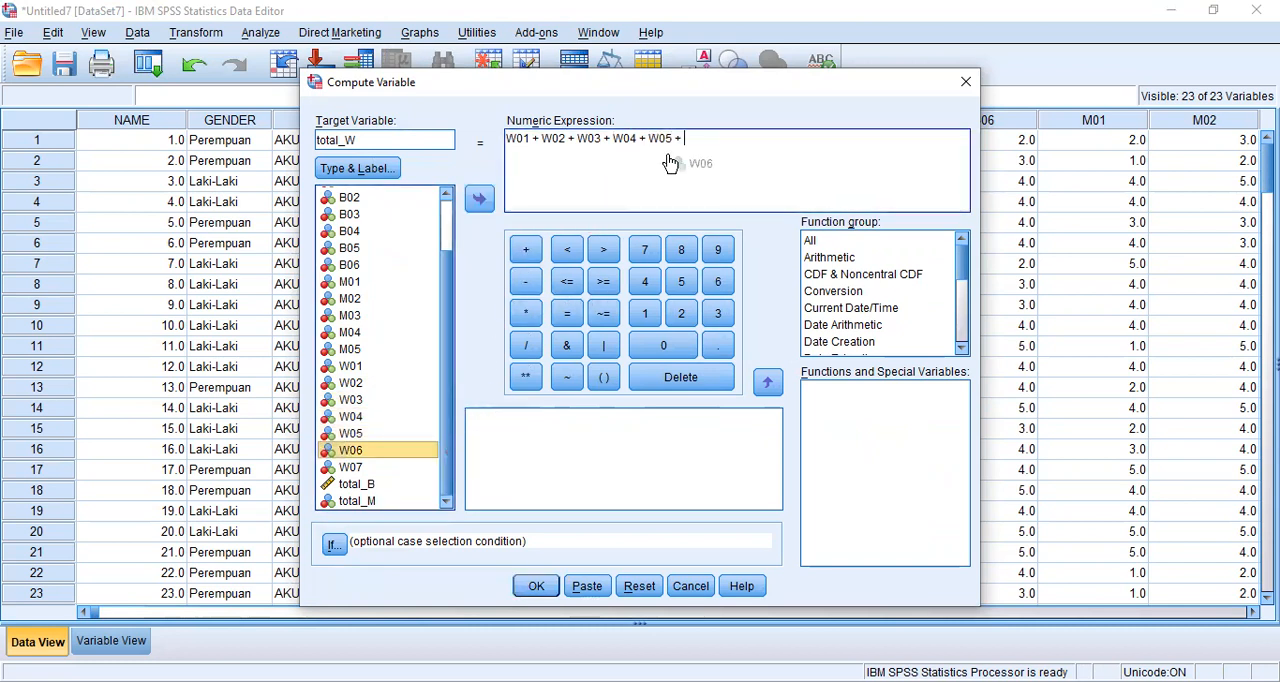
left_click(526, 252)
left_click_drag(410, 467, 694, 163)
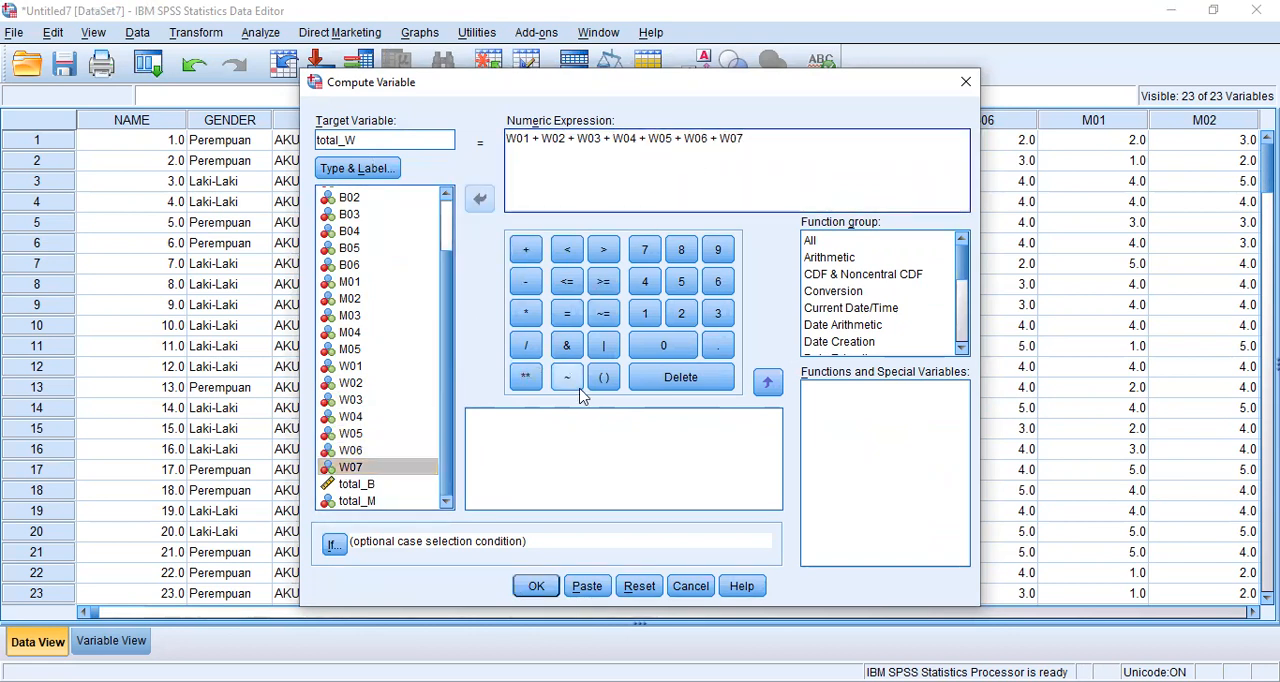
left_click(537, 590)
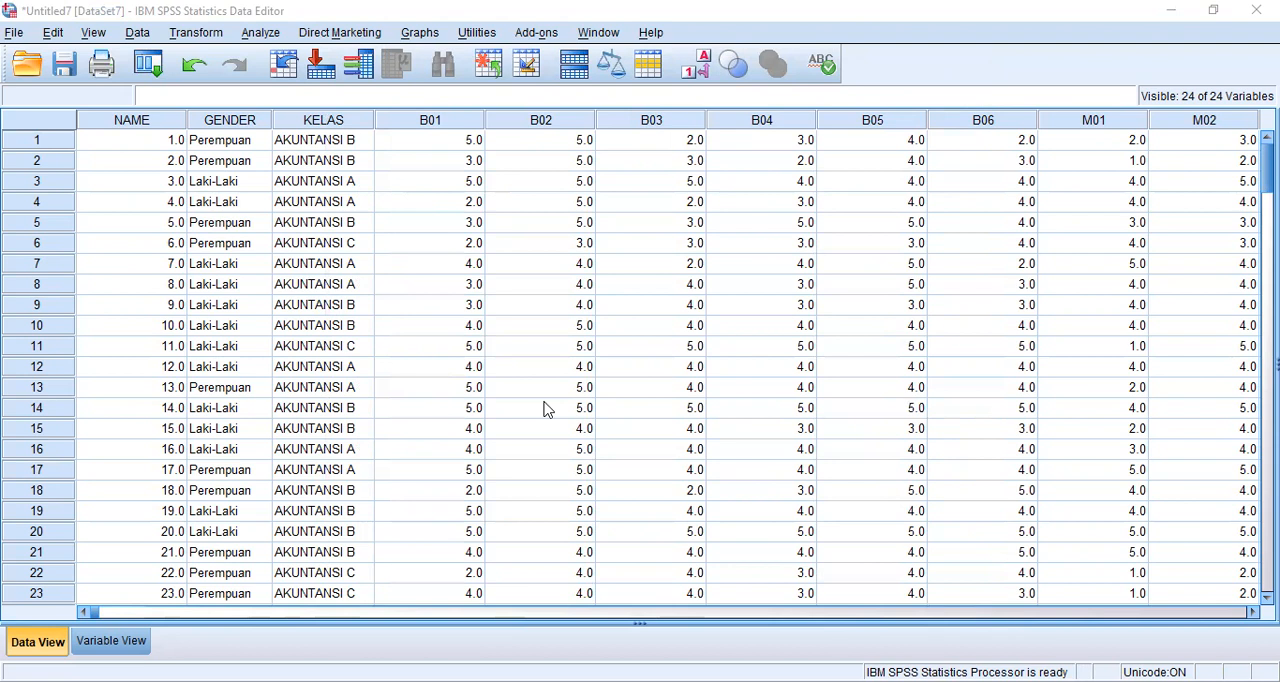
- In Variable View, label the total_B variable "kemandirian belajar"
left_click(112, 641)
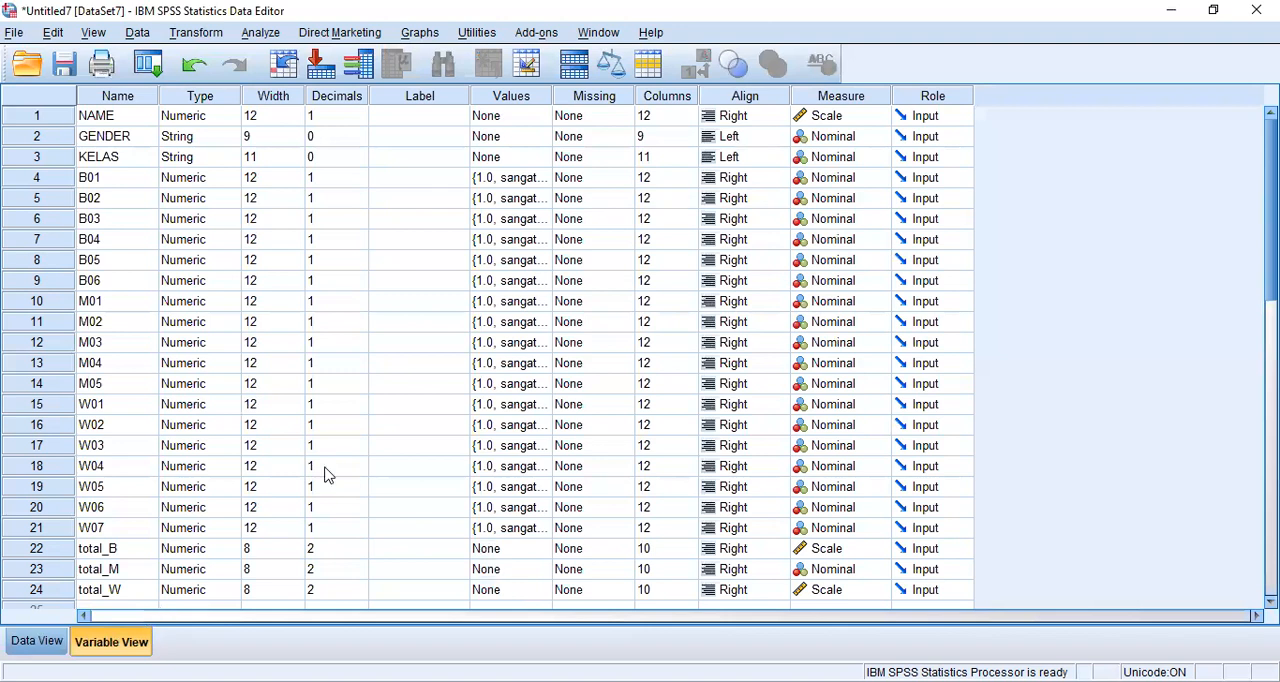
left_click(395, 536)
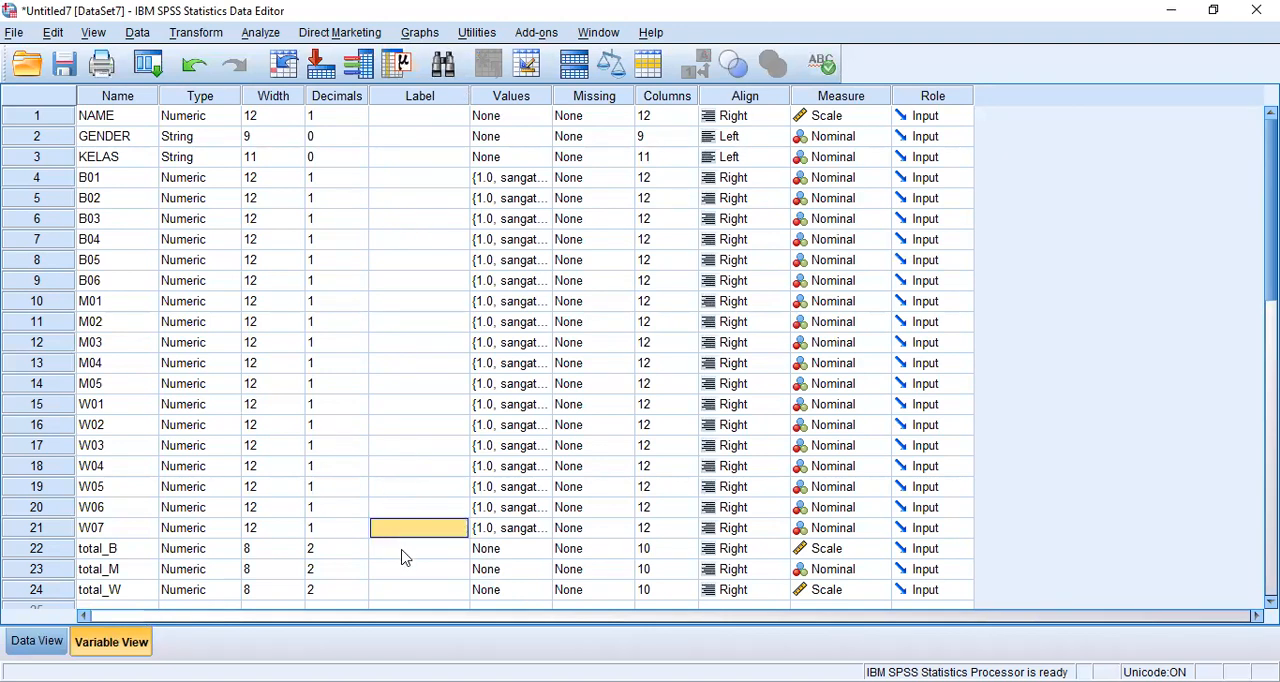
left_click(403, 556)
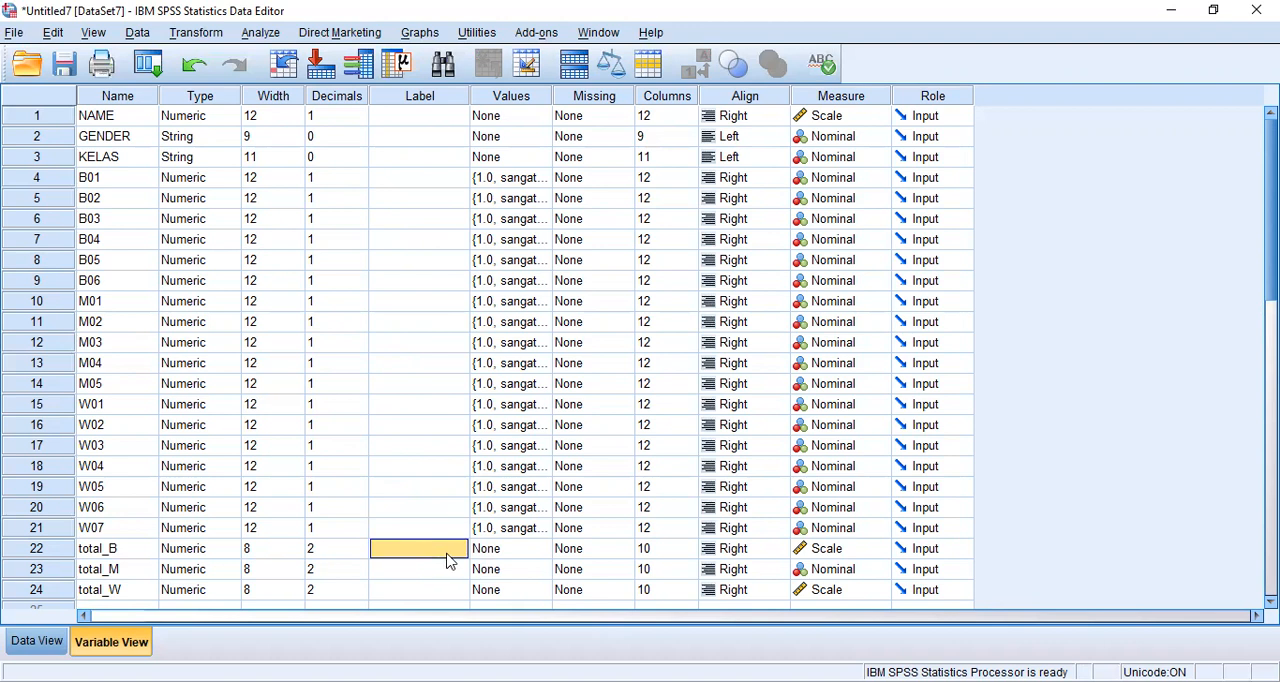
type("kem")
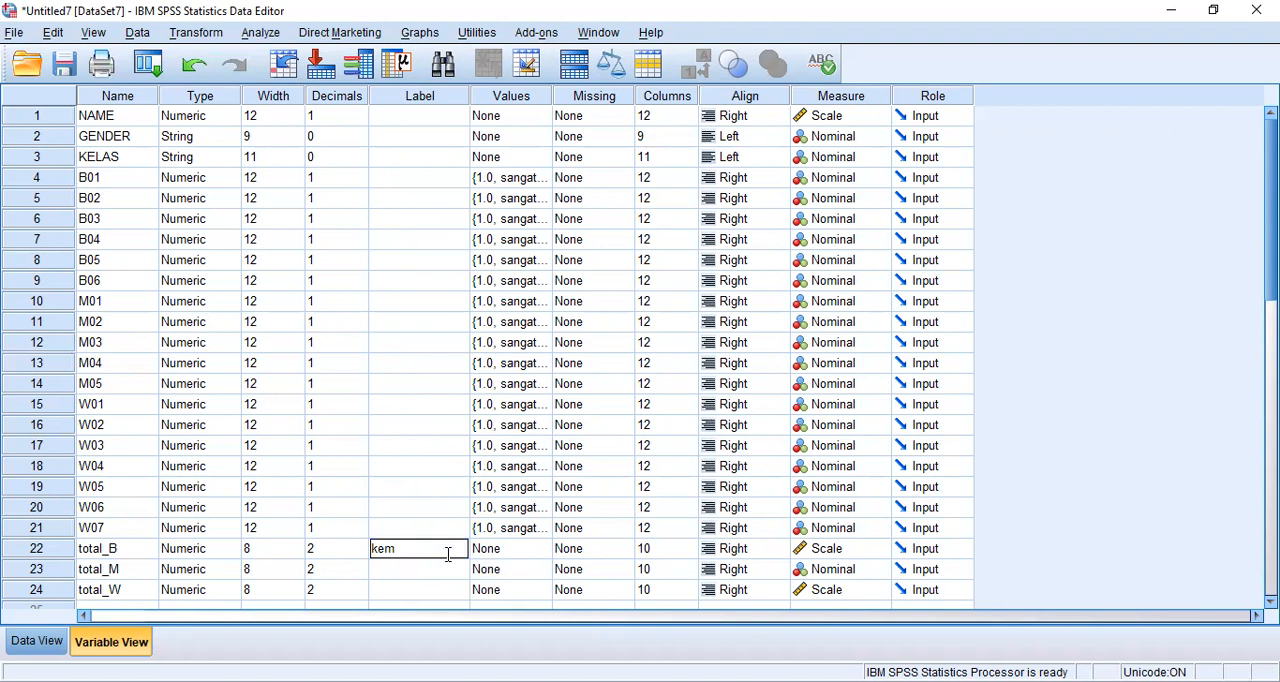
type("andirian belajar")
- Label total_M "motivasi berprestasi" and total_W "prestasi praktikum"
left_click(427, 573)
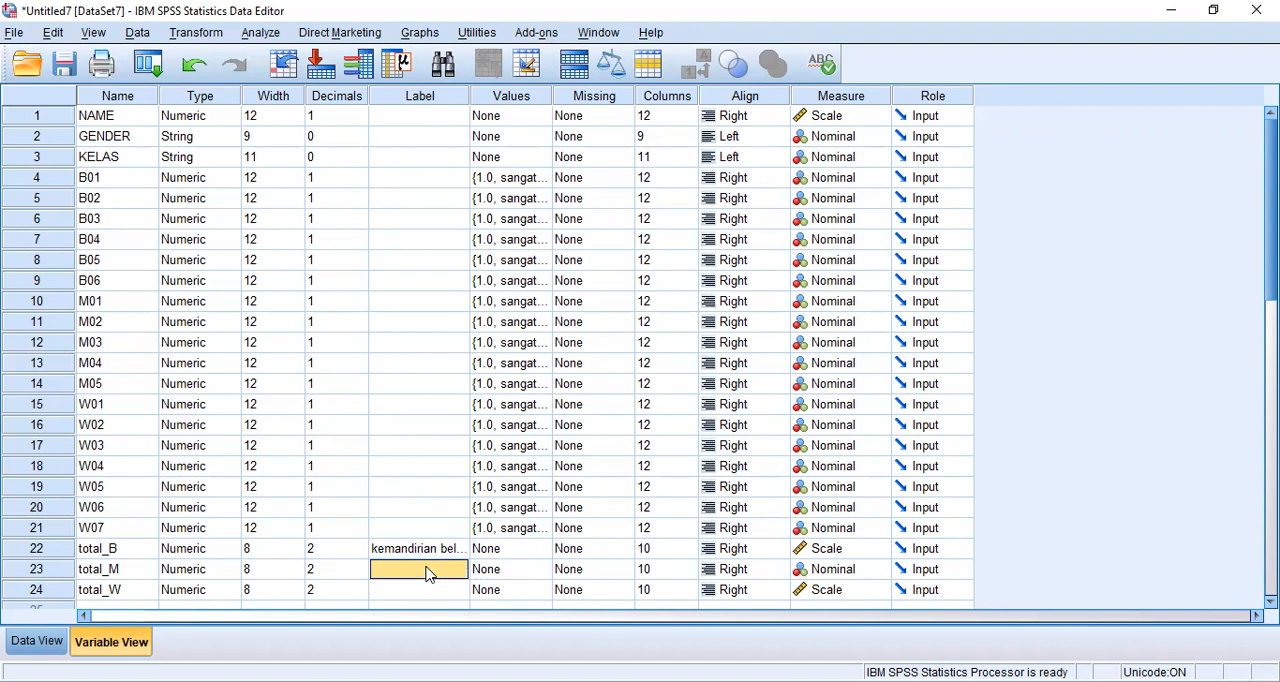
type("mo")
type("tivasi berprestasi")
left_click(424, 589)
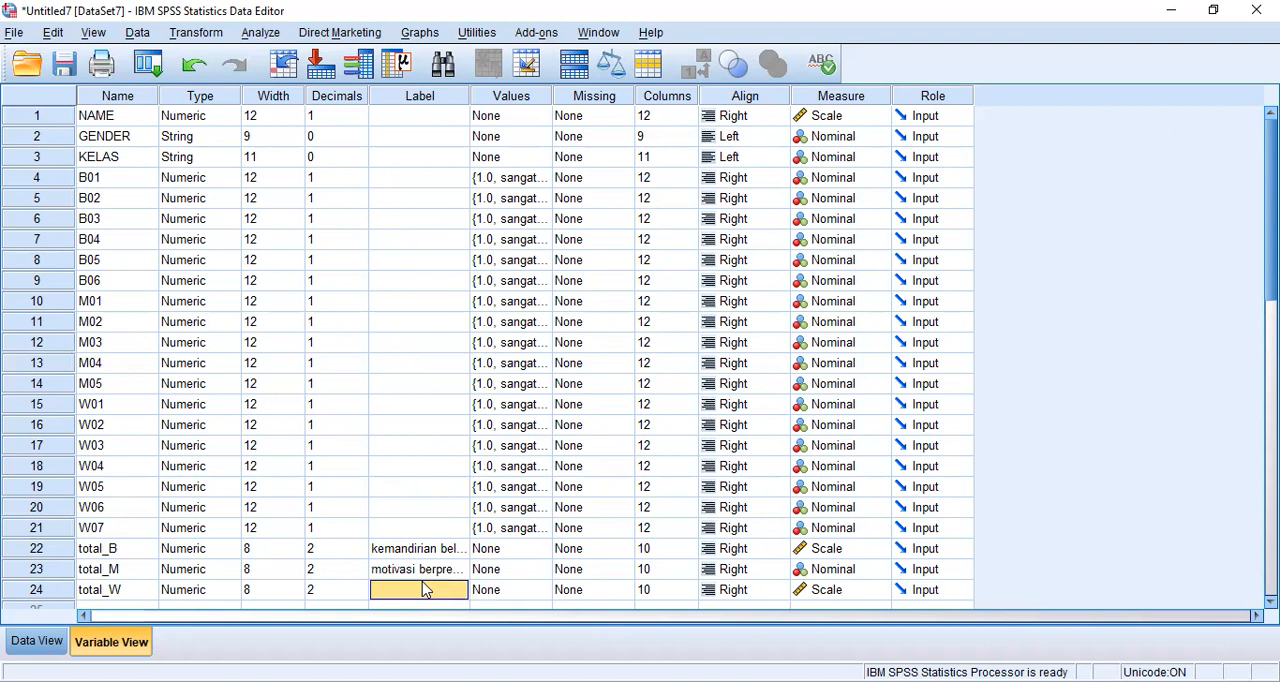
type("p")
type("restasi praktikum")
- Return to Data View and set up a Reliability Analysis with B01 through B06 as the items
left_click(33, 645)
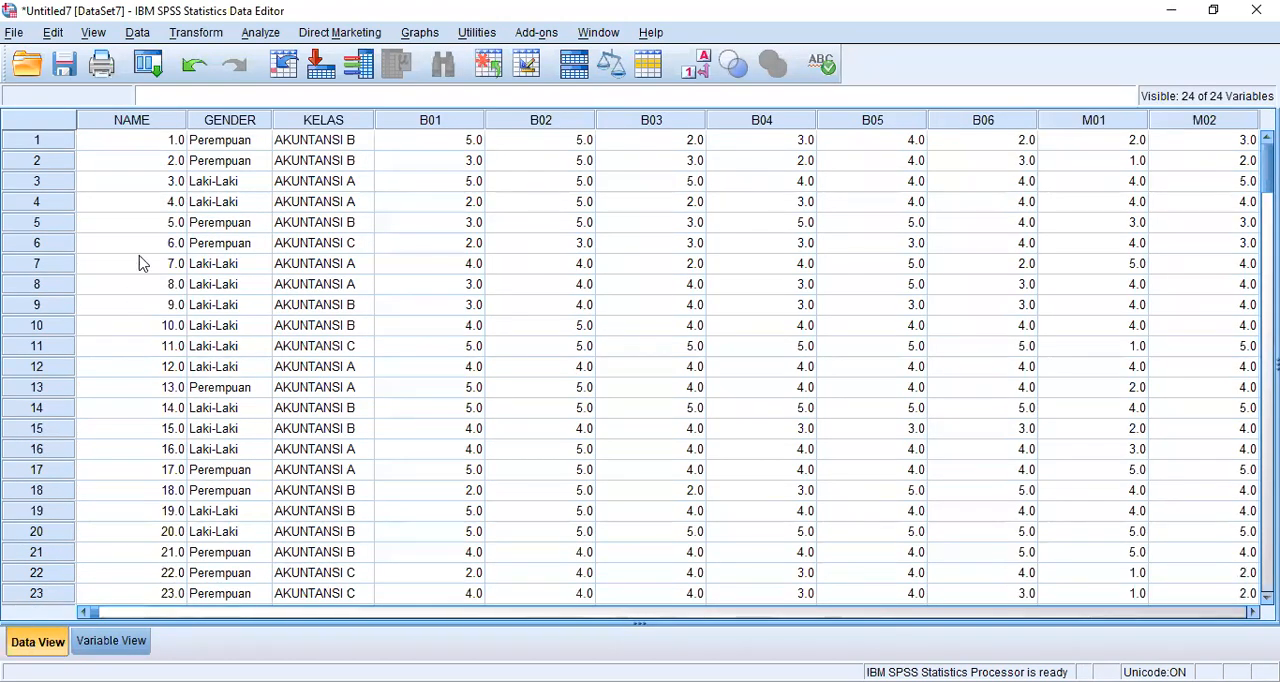
left_click(260, 35)
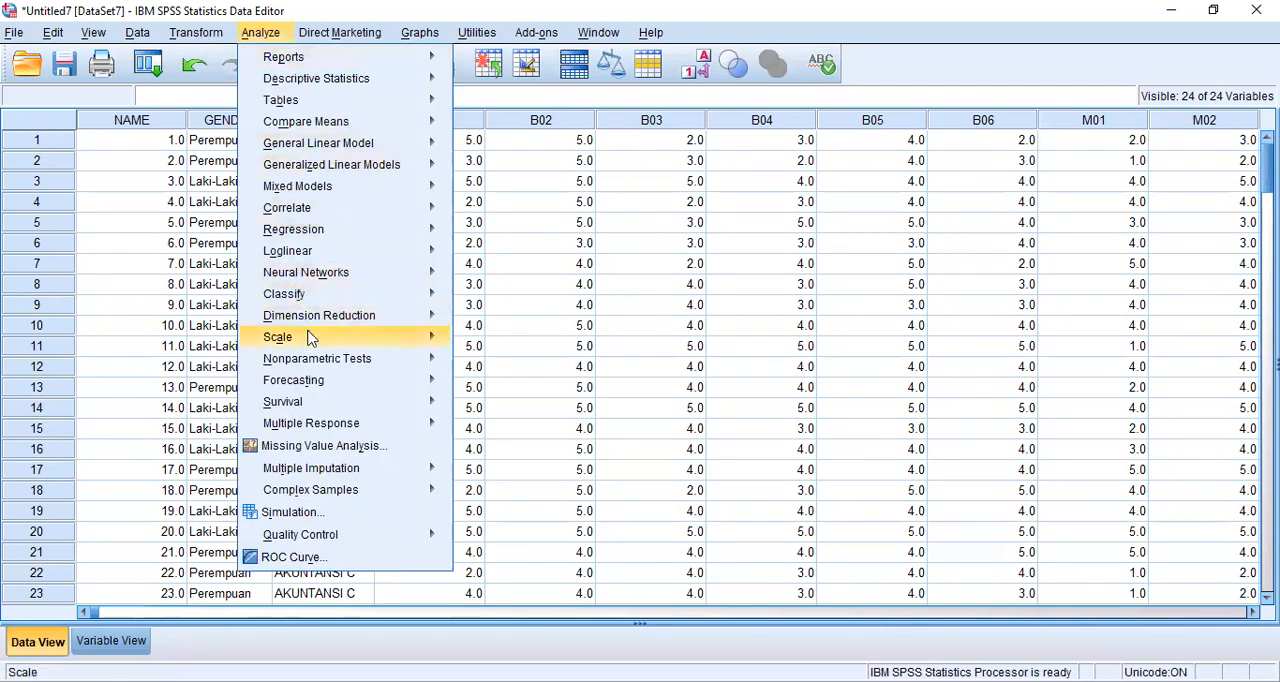
mouse_move(312, 342)
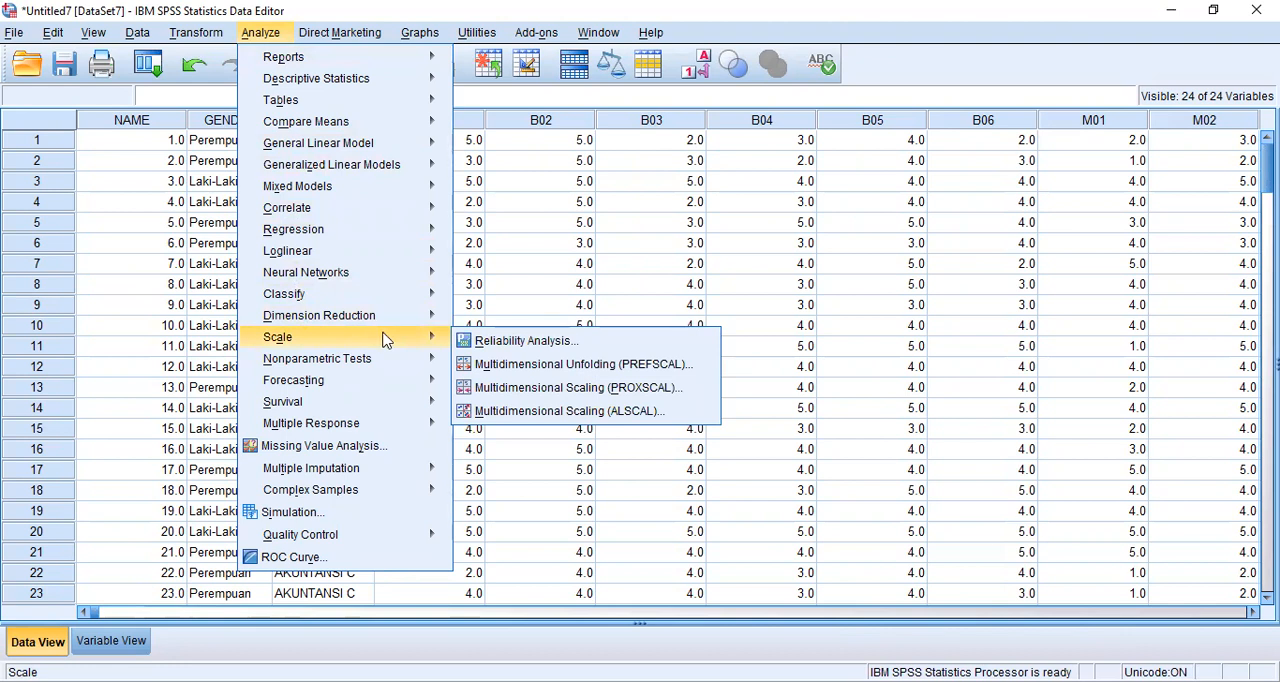
left_click(502, 345)
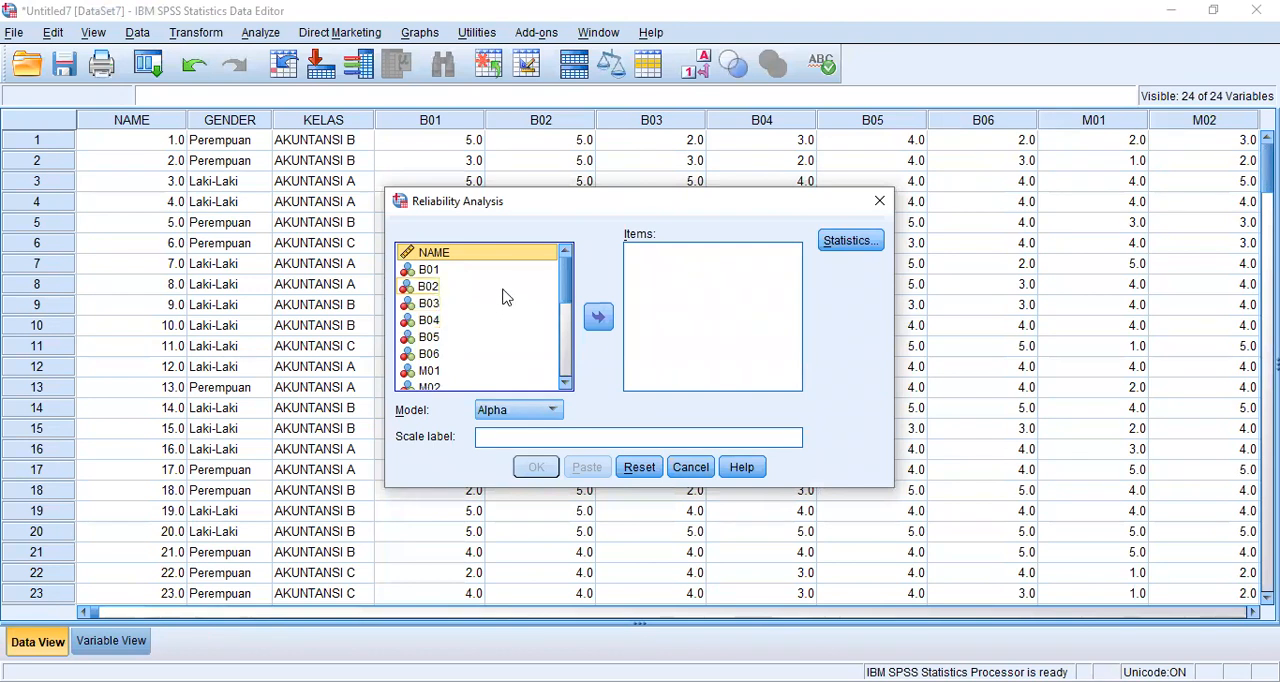
left_click_drag(433, 274, 668, 277)
left_click_drag(425, 278, 630, 300)
left_click_drag(490, 278, 646, 292)
left_click_drag(478, 278, 652, 334)
left_click_drag(474, 270, 662, 340)
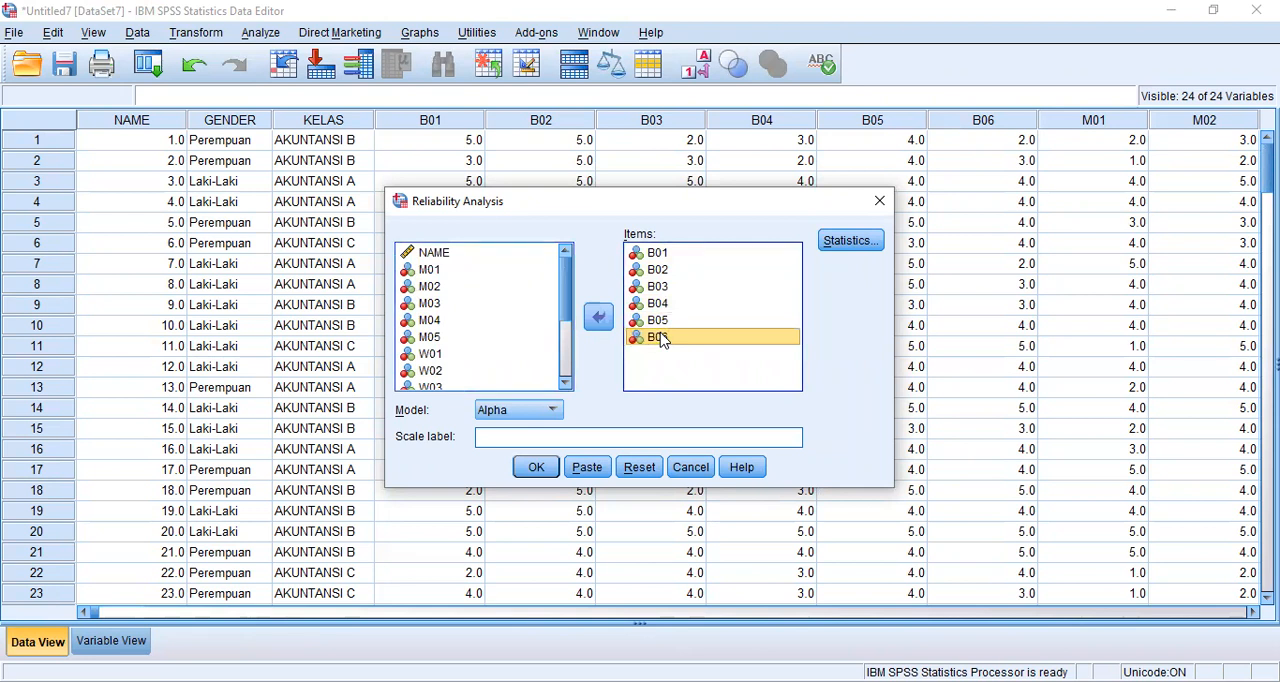
- Request the "Scale if item deleted" descriptives and run the reliability analysis for the B items
left_click(853, 245)
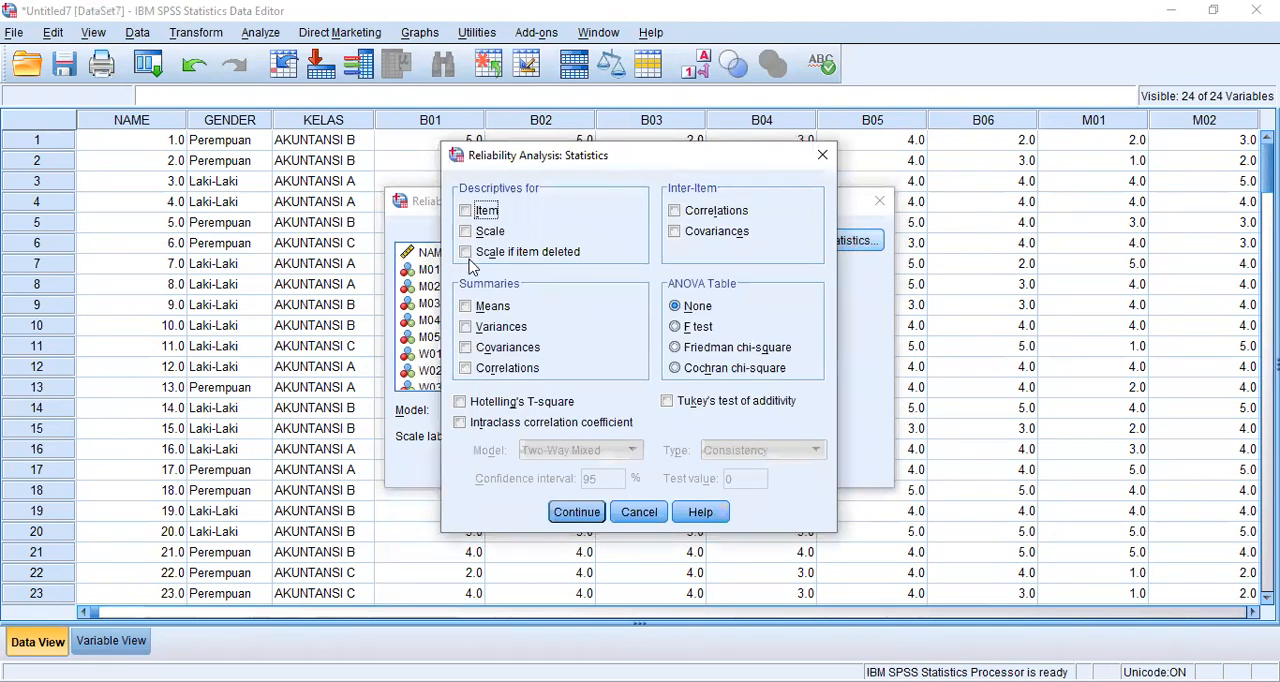
left_click(466, 252)
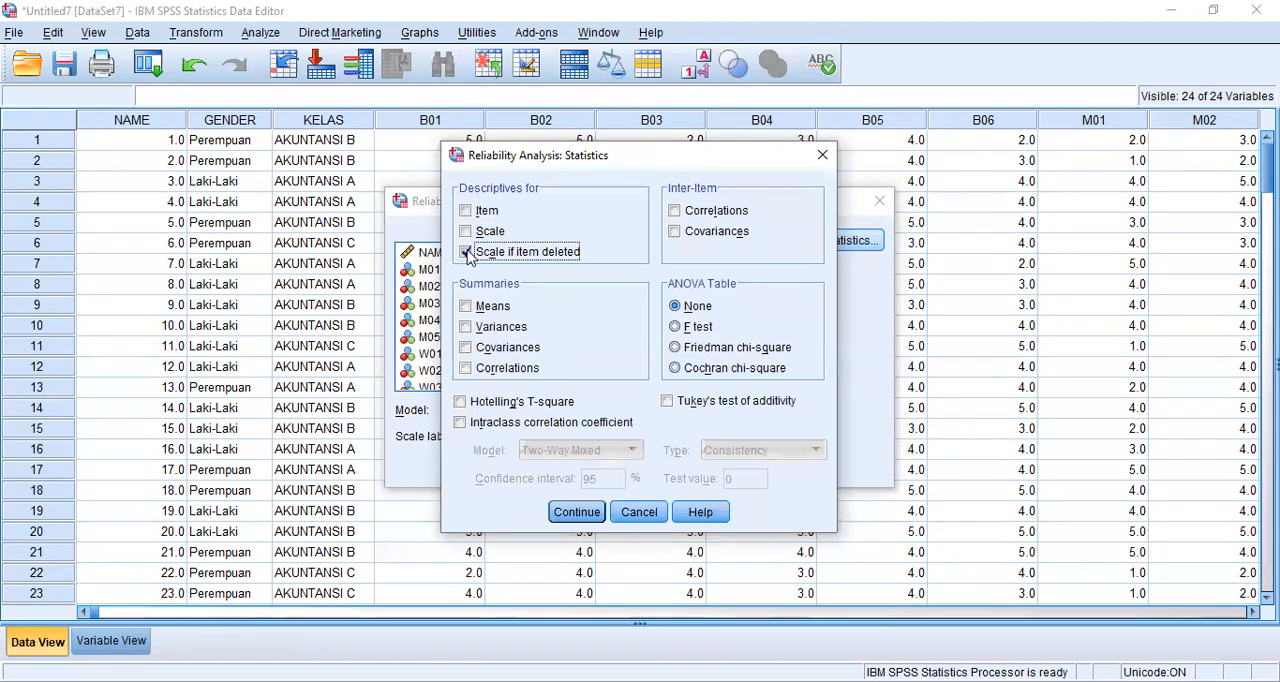
left_click(586, 518)
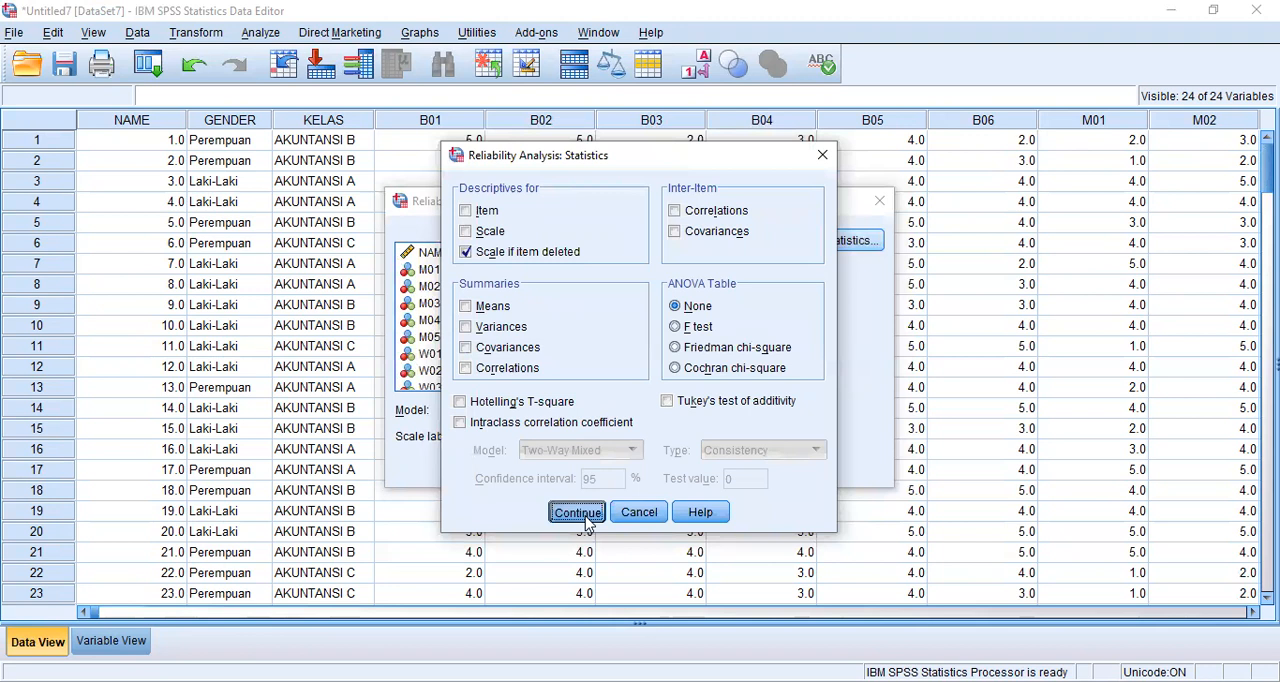
left_click(540, 469)
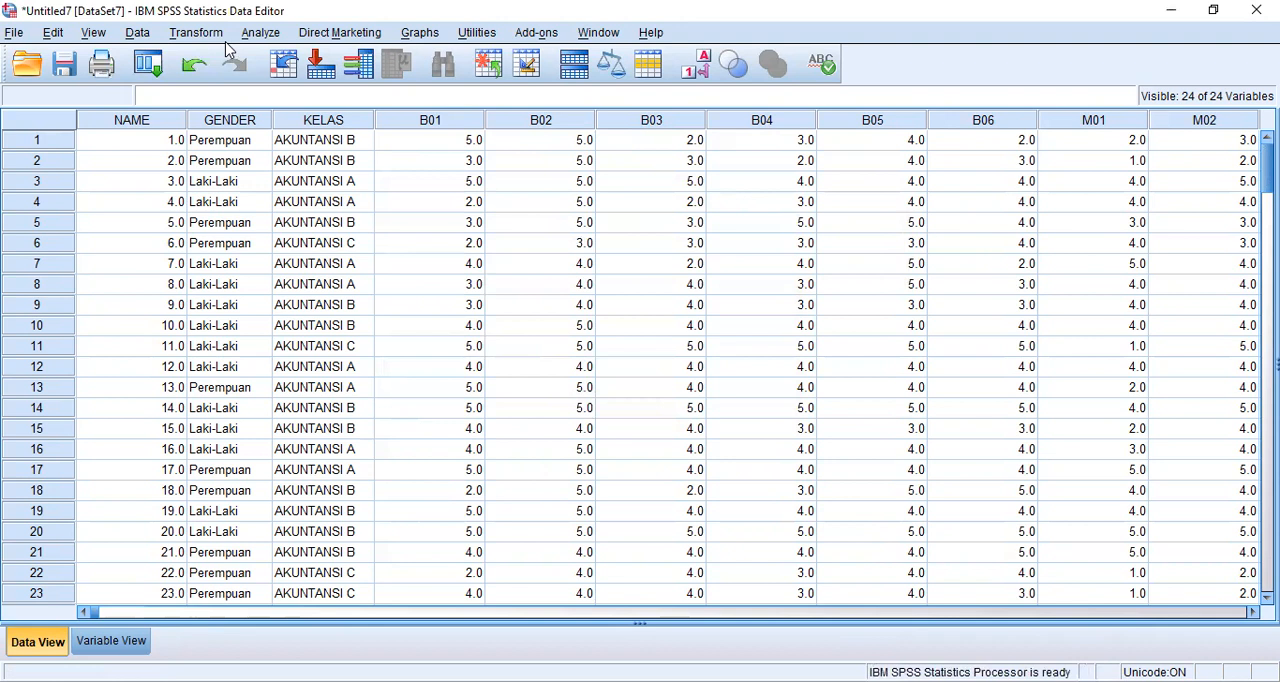
- Reopen the Reliability Analysis and remove B01 through B06 from its items
left_click(258, 32)
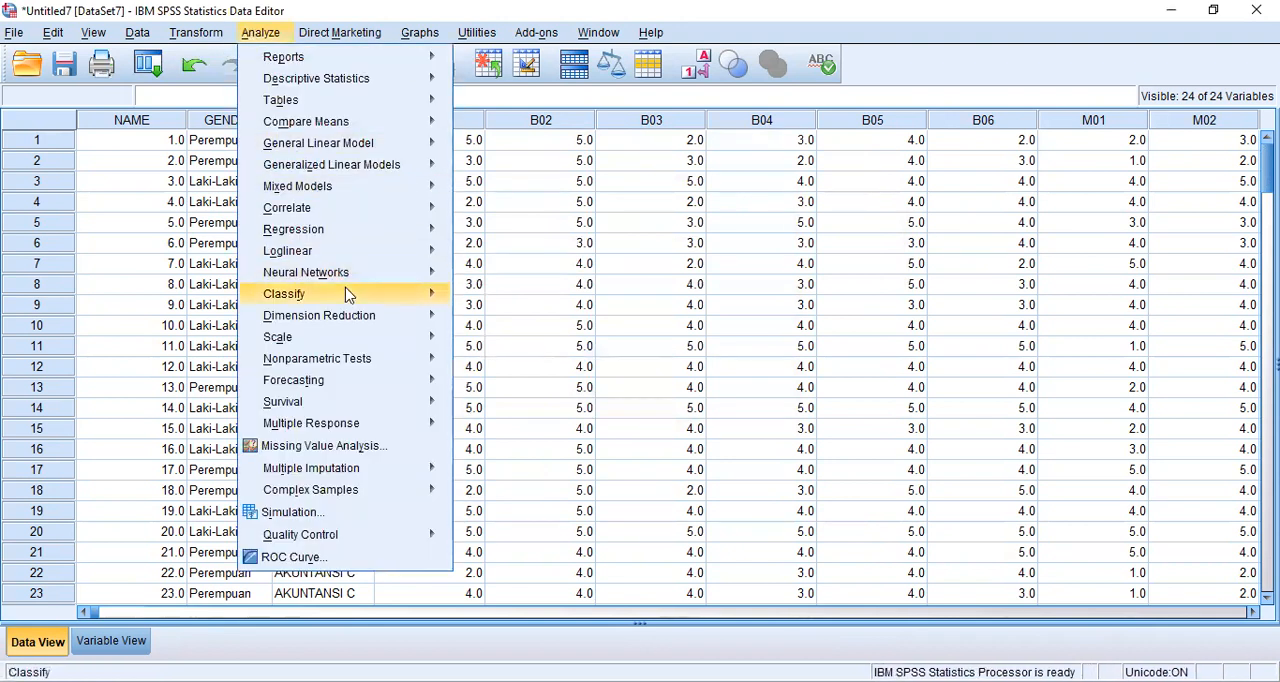
mouse_move(409, 340)
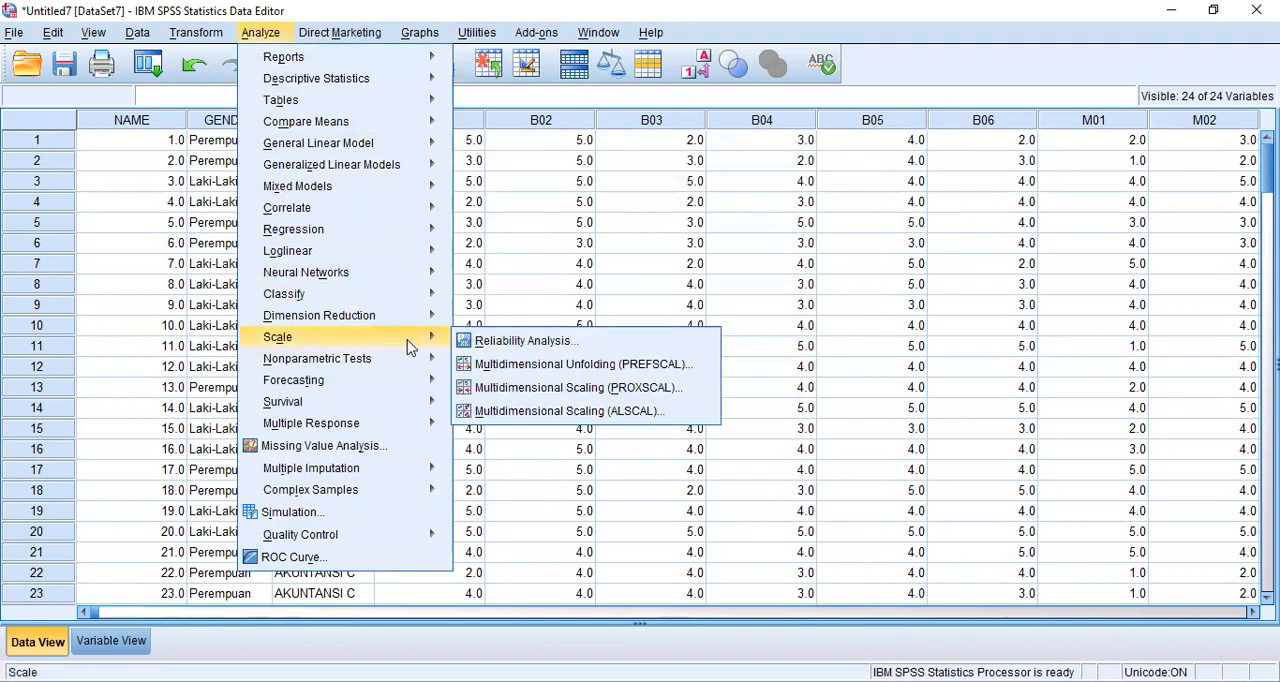
left_click(518, 341)
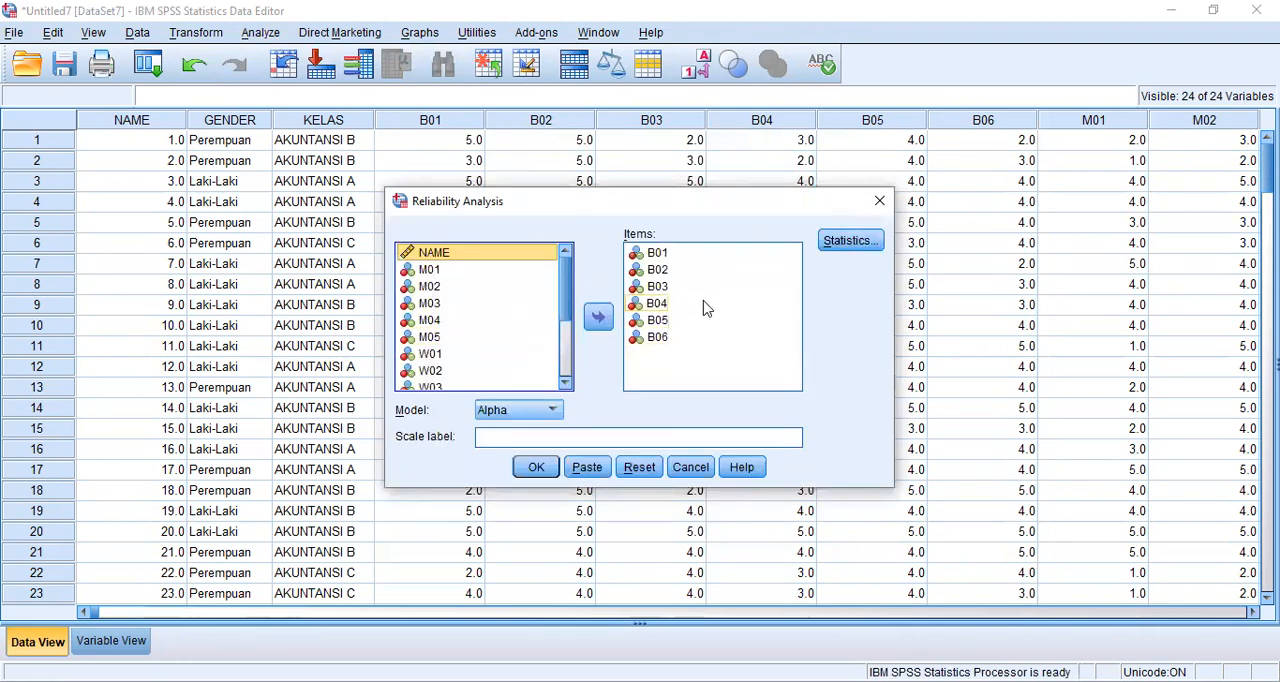
left_click_drag(686, 340, 655, 346)
left_click_drag(665, 260, 514, 266)
left_click_drag(660, 253, 529, 286)
left_click_drag(657, 253, 523, 294)
left_click_drag(652, 256, 518, 315)
left_click_drag(648, 256, 505, 334)
left_click_drag(688, 253, 507, 351)
- Add M01 through M05 as the items of the reliability analysis
scroll(486, 300, "down", 2)
left_click_drag(475, 272, 693, 289)
left_click_drag(468, 274, 632, 302)
left_click_drag(476, 278, 642, 325)
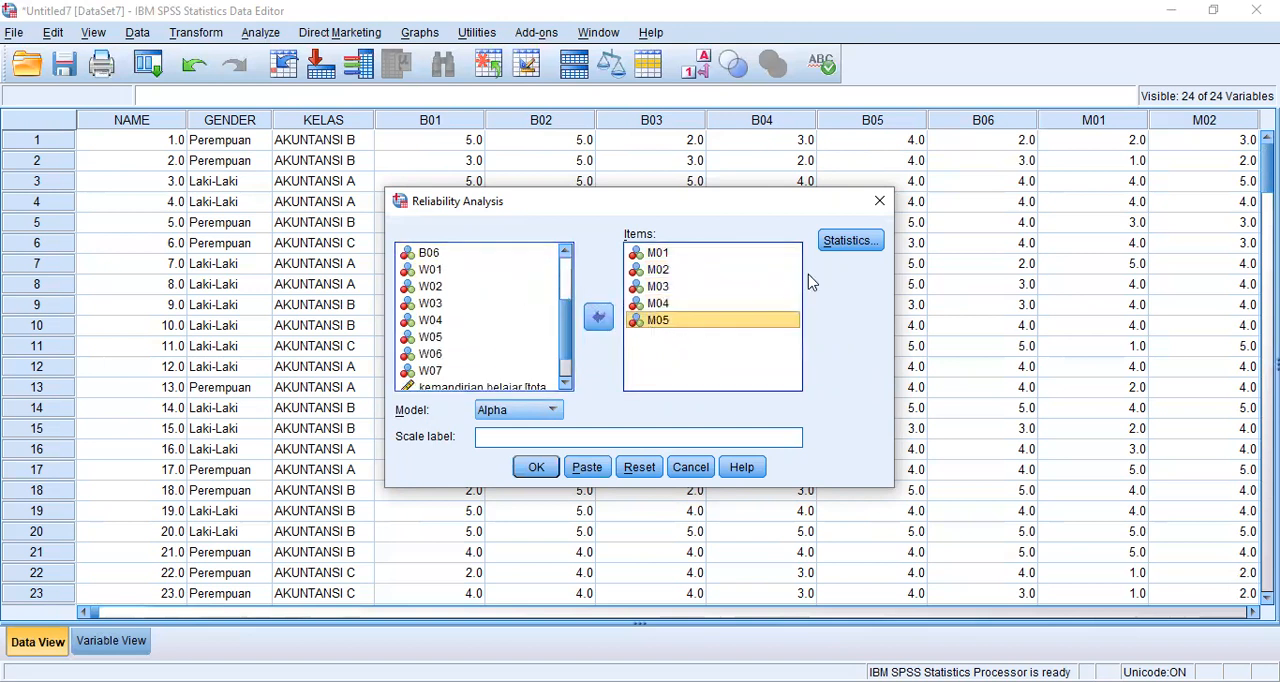
- Check the reliability statistics options, keeping "Scale if item deleted", and run the analysis for the M items
left_click(840, 253)
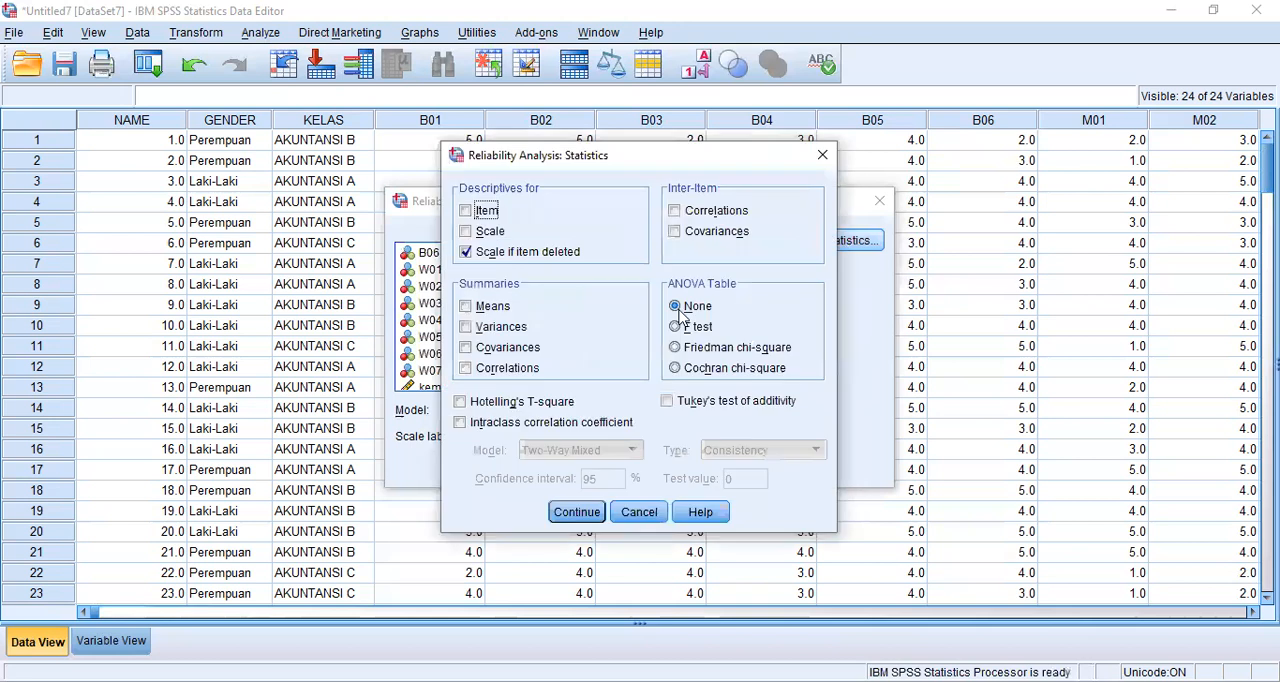
left_click(591, 514)
left_click(532, 470)
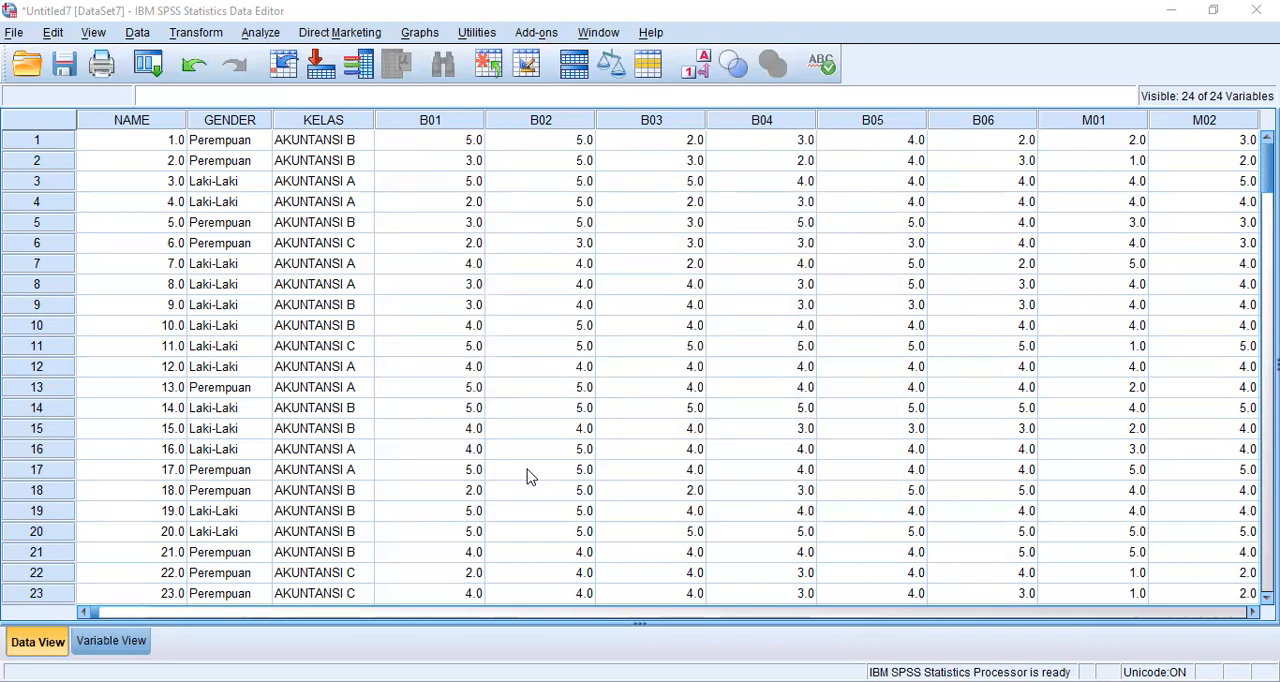
- Reopen the Reliability Analysis and remove M01 through M05 from its items
left_click(270, 34)
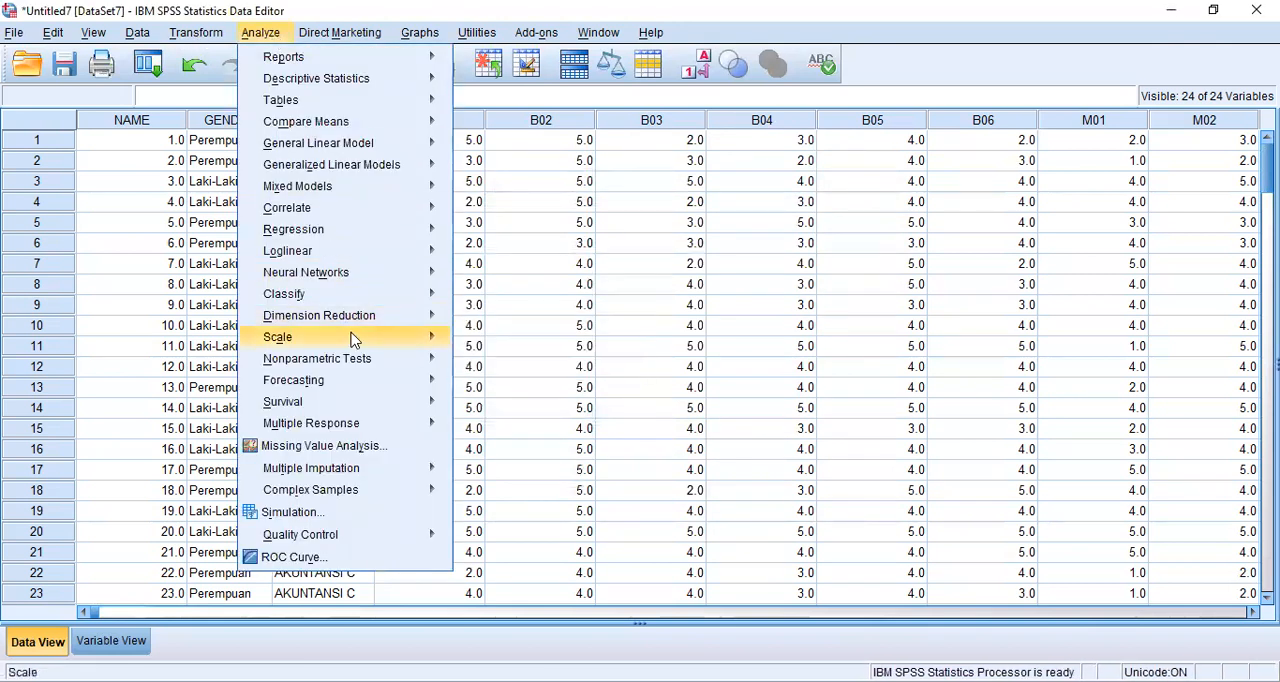
mouse_move(357, 345)
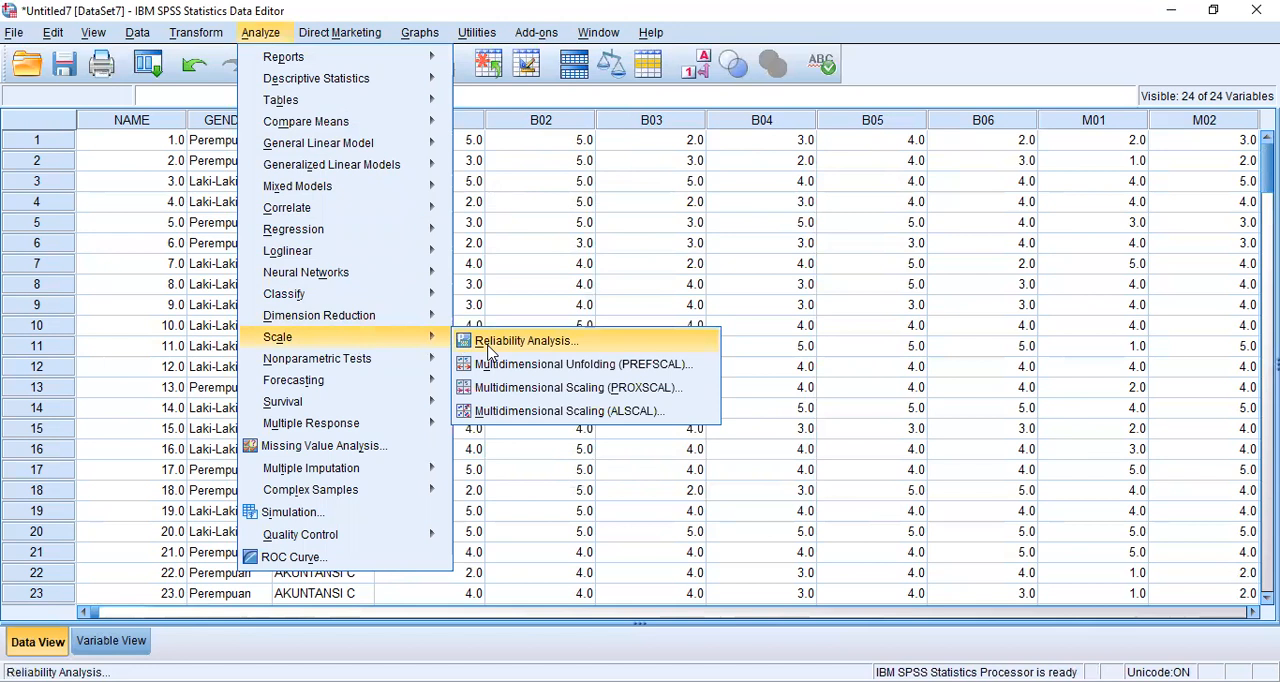
left_click(488, 348)
left_click(662, 253)
left_click_drag(521, 345, 460, 368)
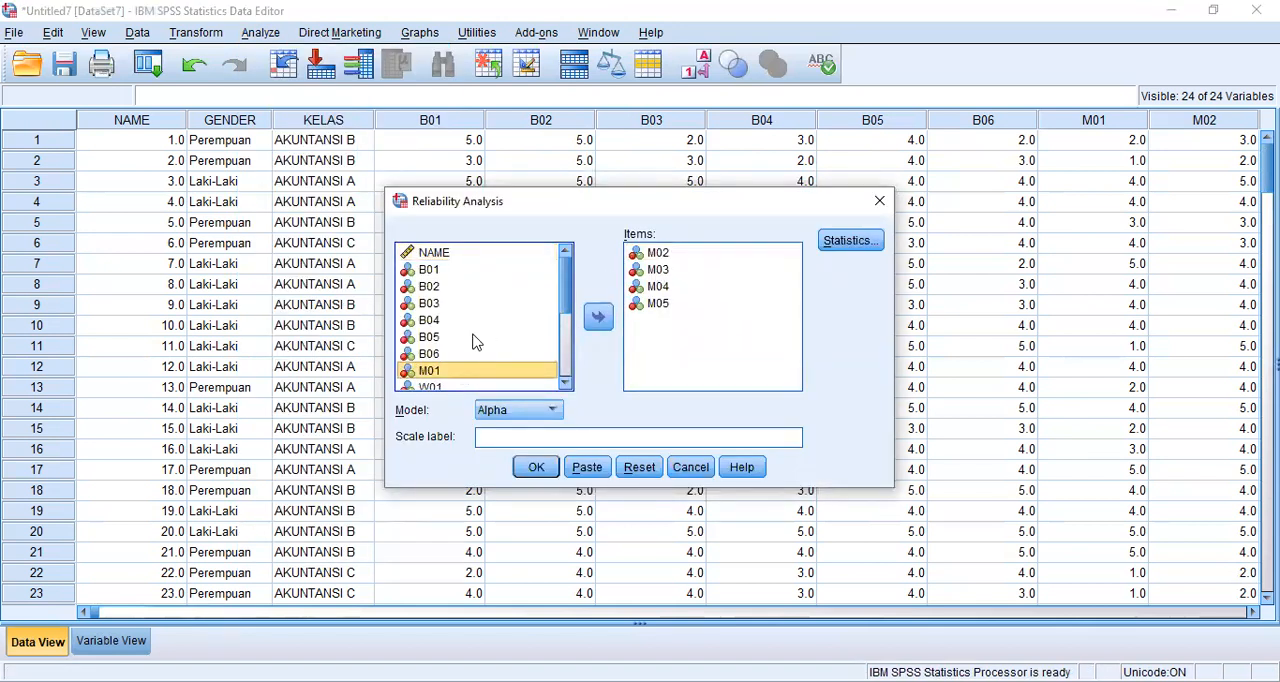
scroll(476, 342, "down", 3)
scroll(480, 329, "up", 2)
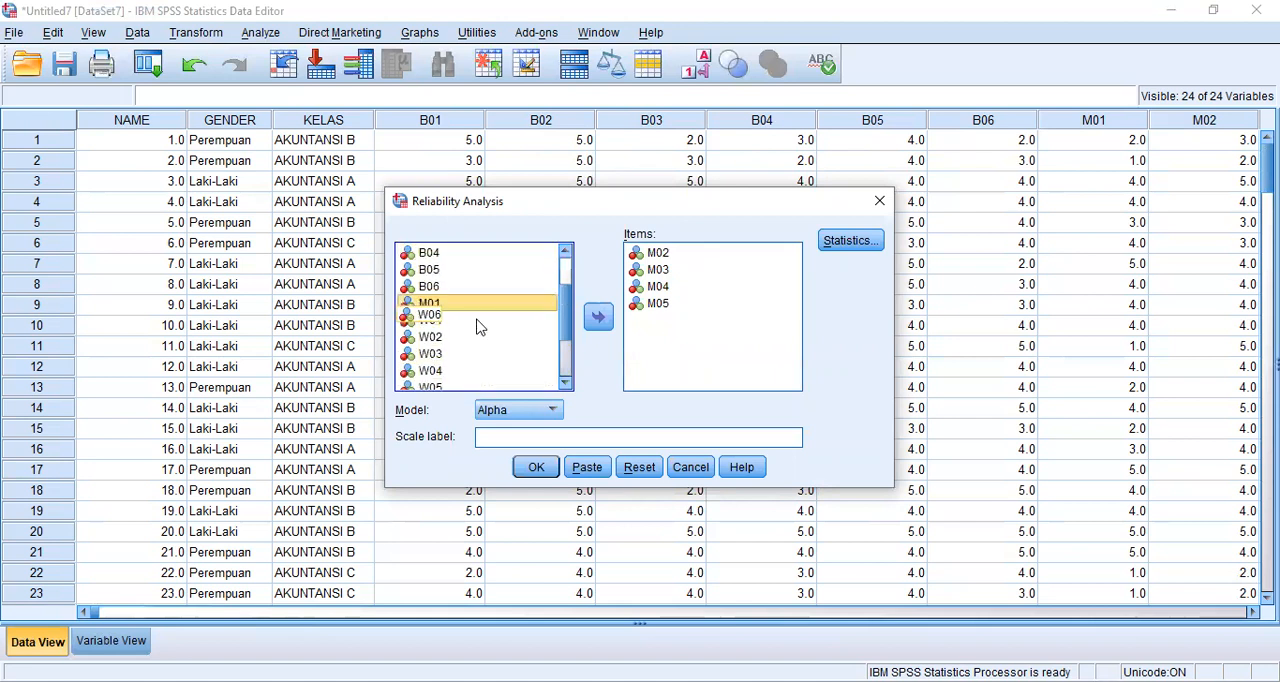
left_click_drag(658, 253, 507, 303)
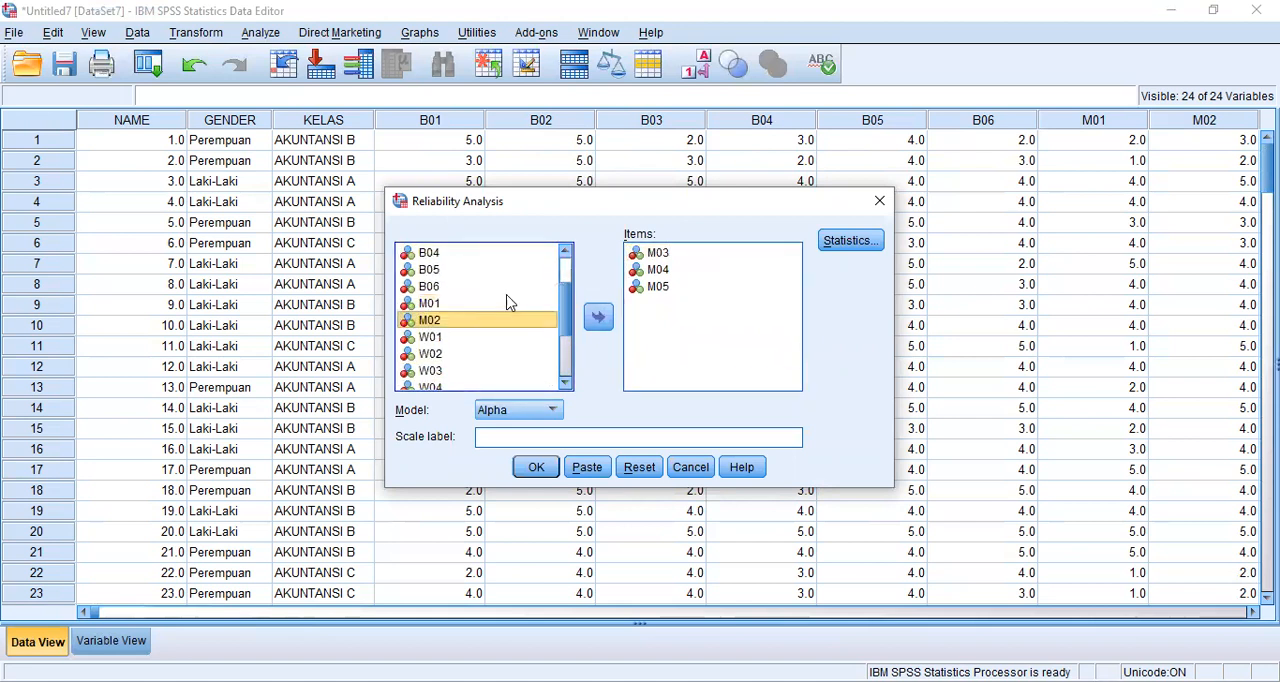
left_click_drag(660, 256, 503, 341)
left_click_drag(678, 254, 492, 345)
left_click_drag(645, 260, 469, 360)
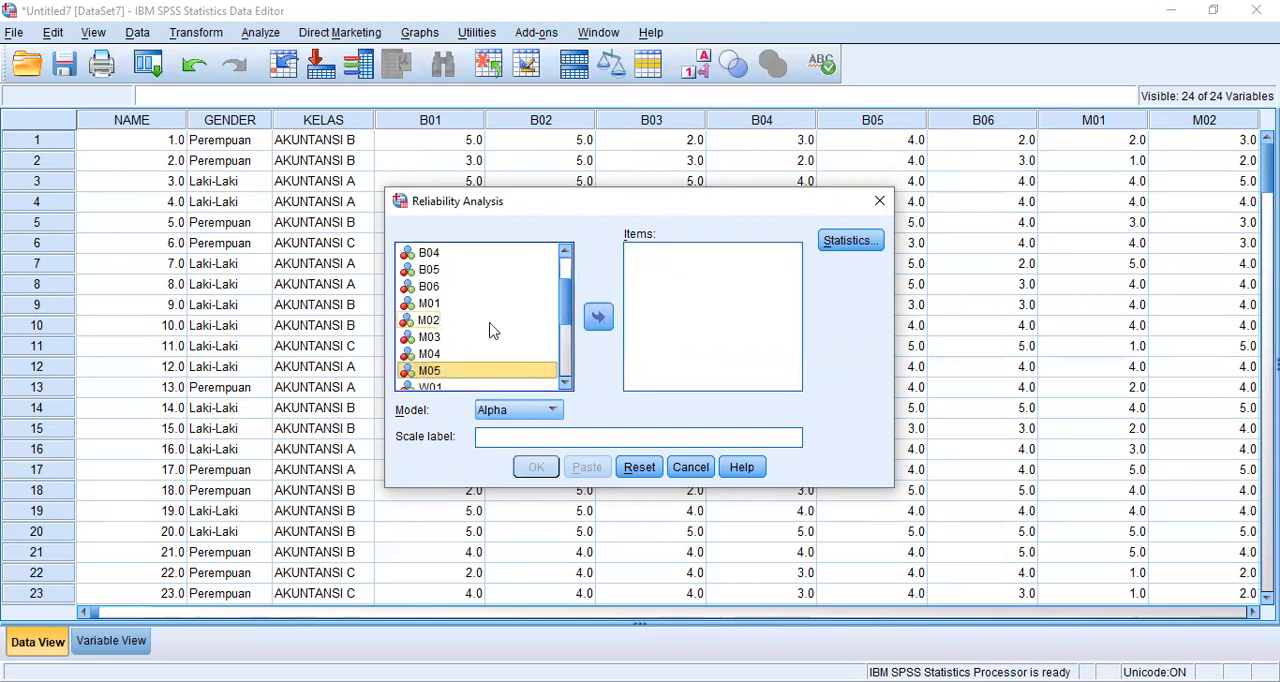
- Add W01 through W07 as the items of the reliability analysis
scroll(491, 329, "down", 3)
scroll(494, 323, "up", 2)
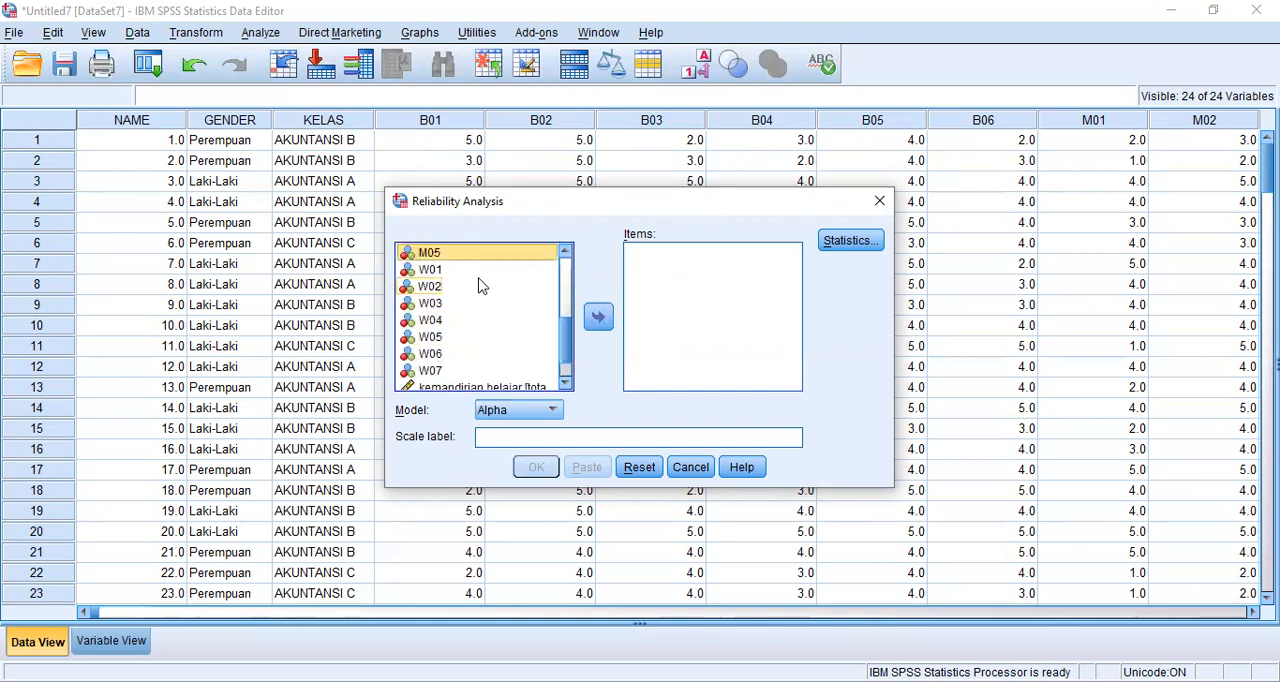
double_click(497, 271)
double_click(495, 270)
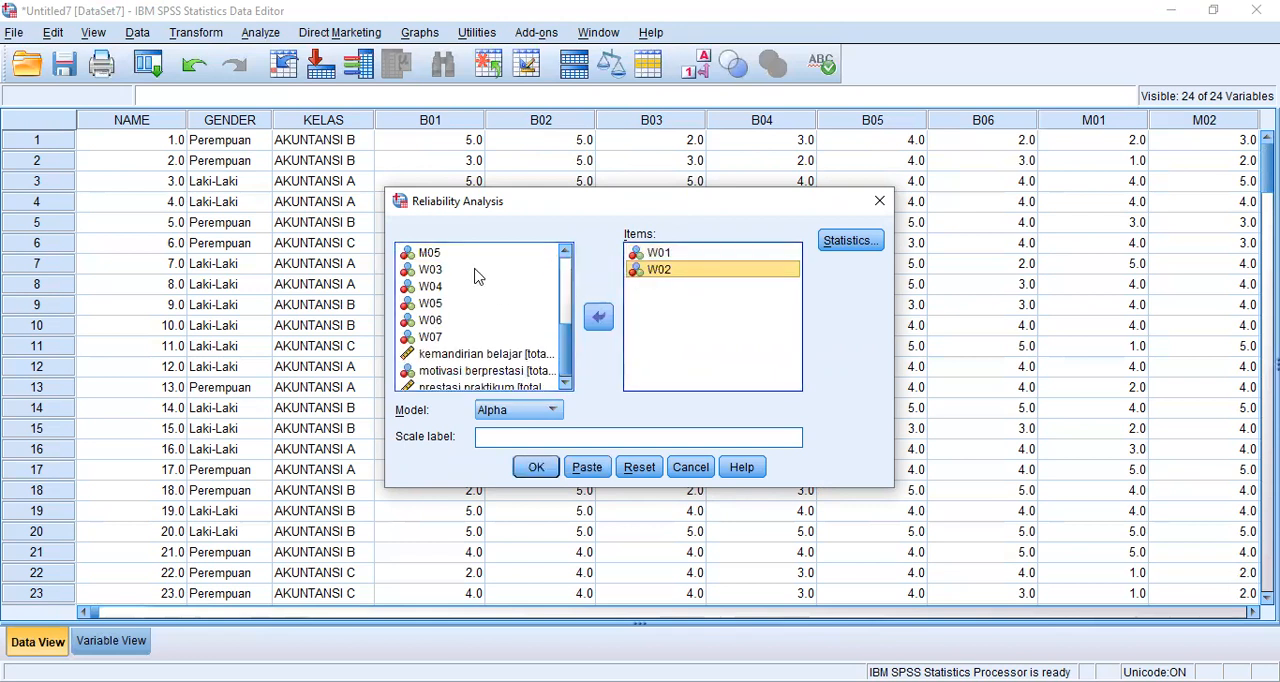
double_click(478, 272)
left_click_drag(491, 272, 648, 318)
left_click_drag(463, 300, 651, 332)
left_click_drag(500, 318, 652, 350)
left_click_drag(530, 333, 673, 362)
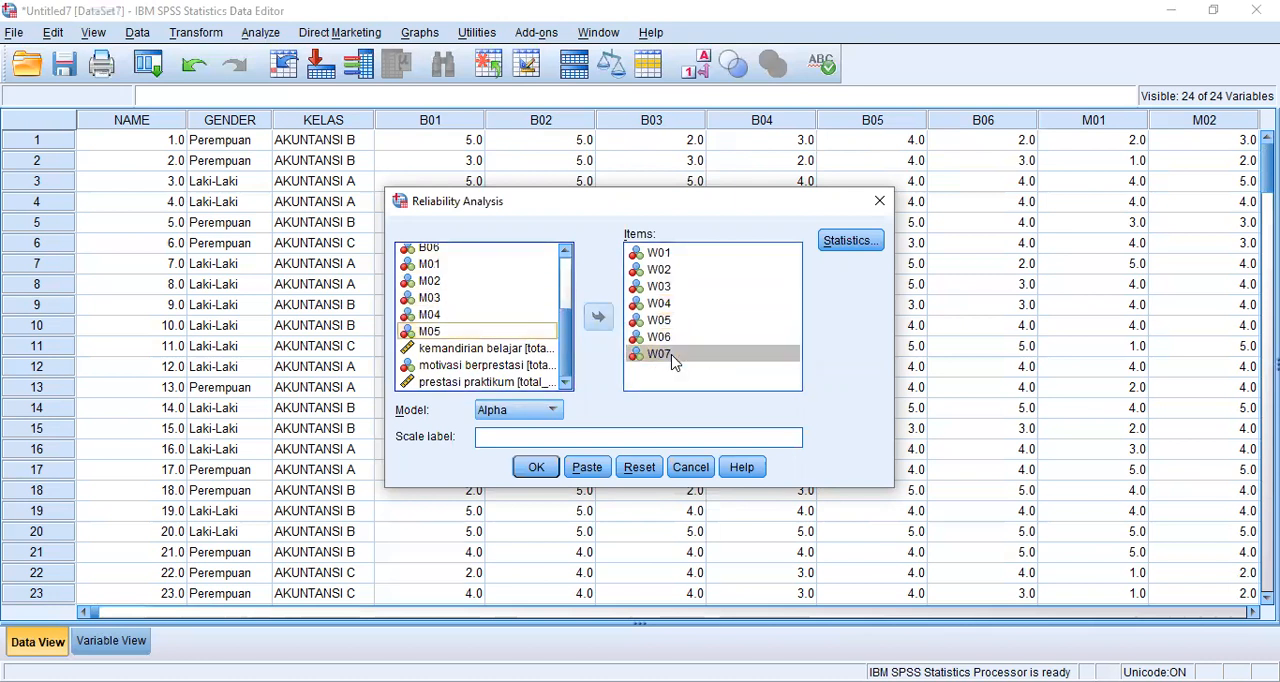
- Keep the "Scale if item deleted" descriptives in the reliability statistics and run the analysis for the W items
left_click(836, 248)
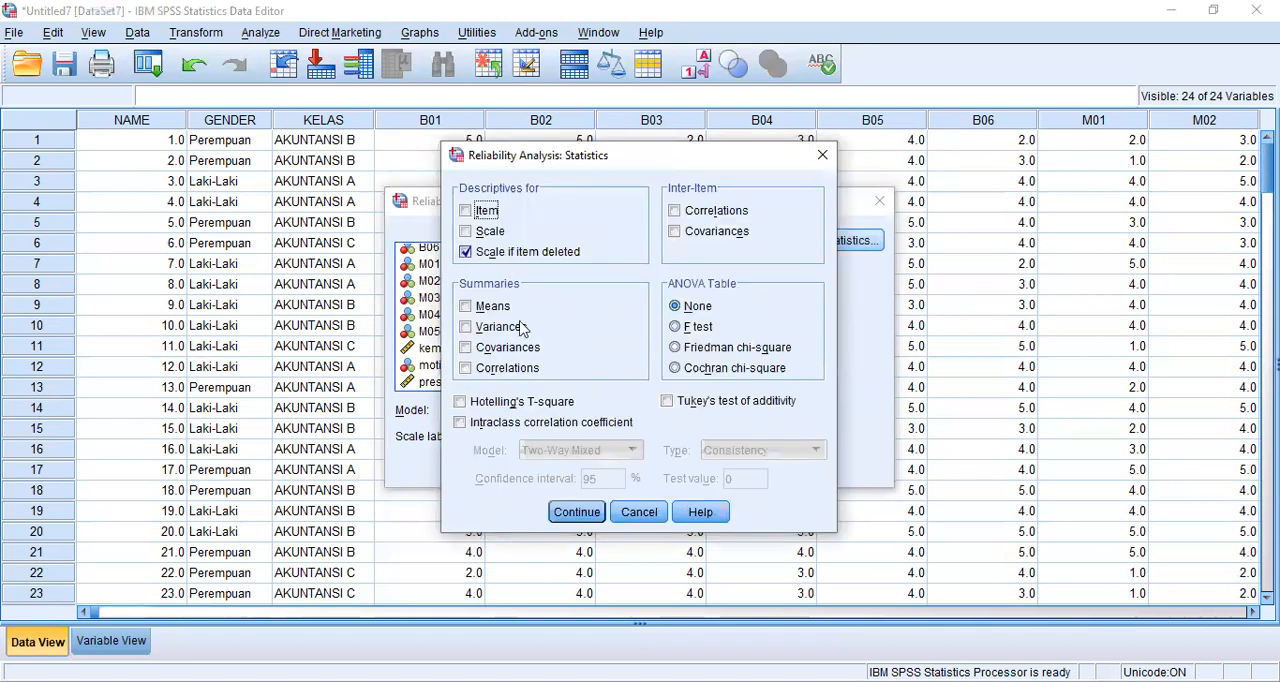
left_click(577, 516)
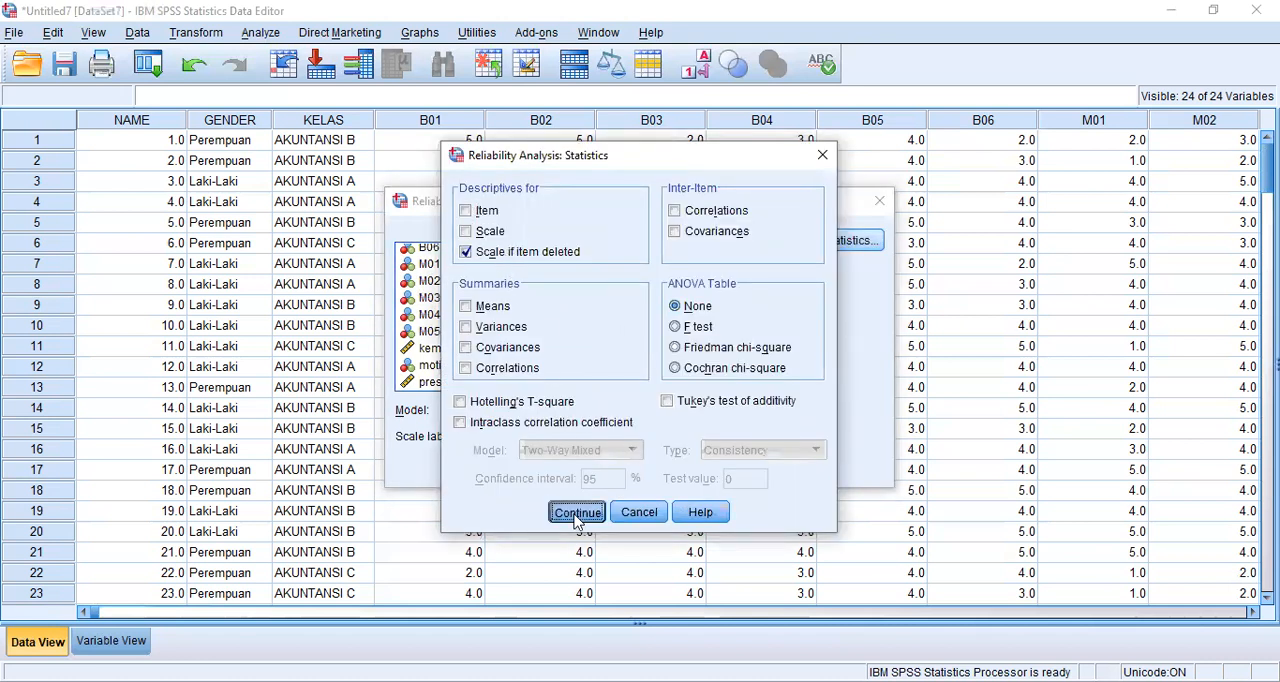
left_click(530, 472)
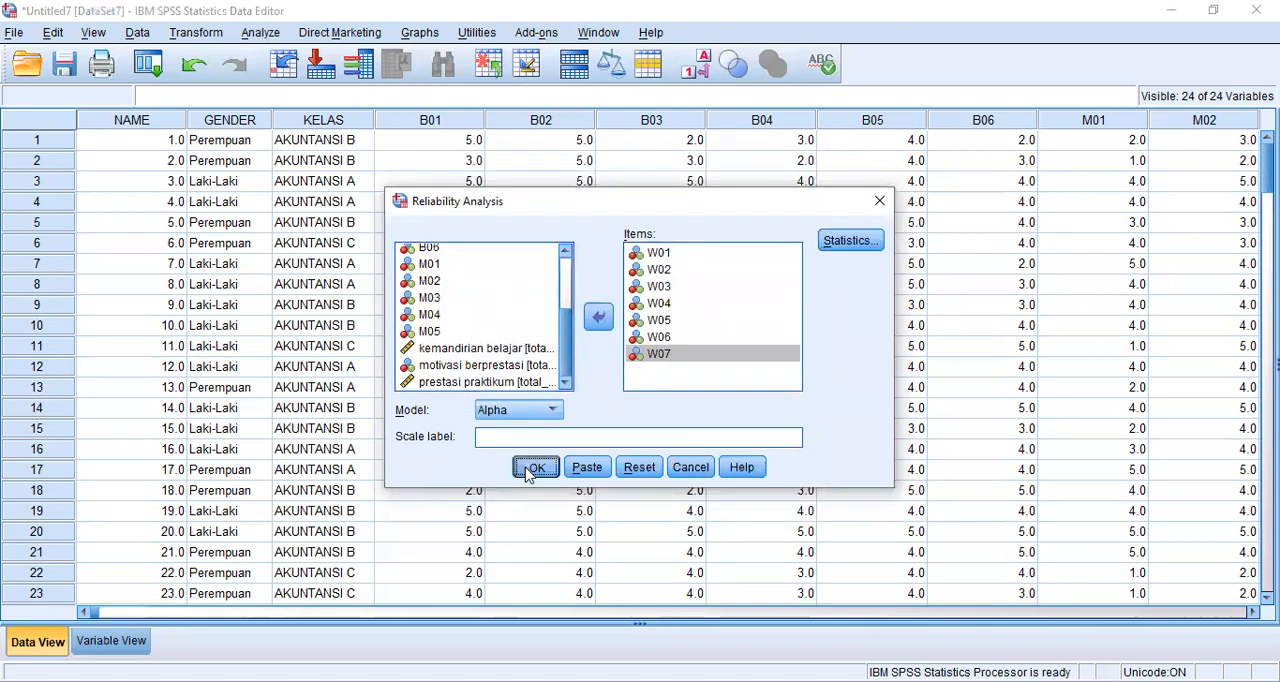
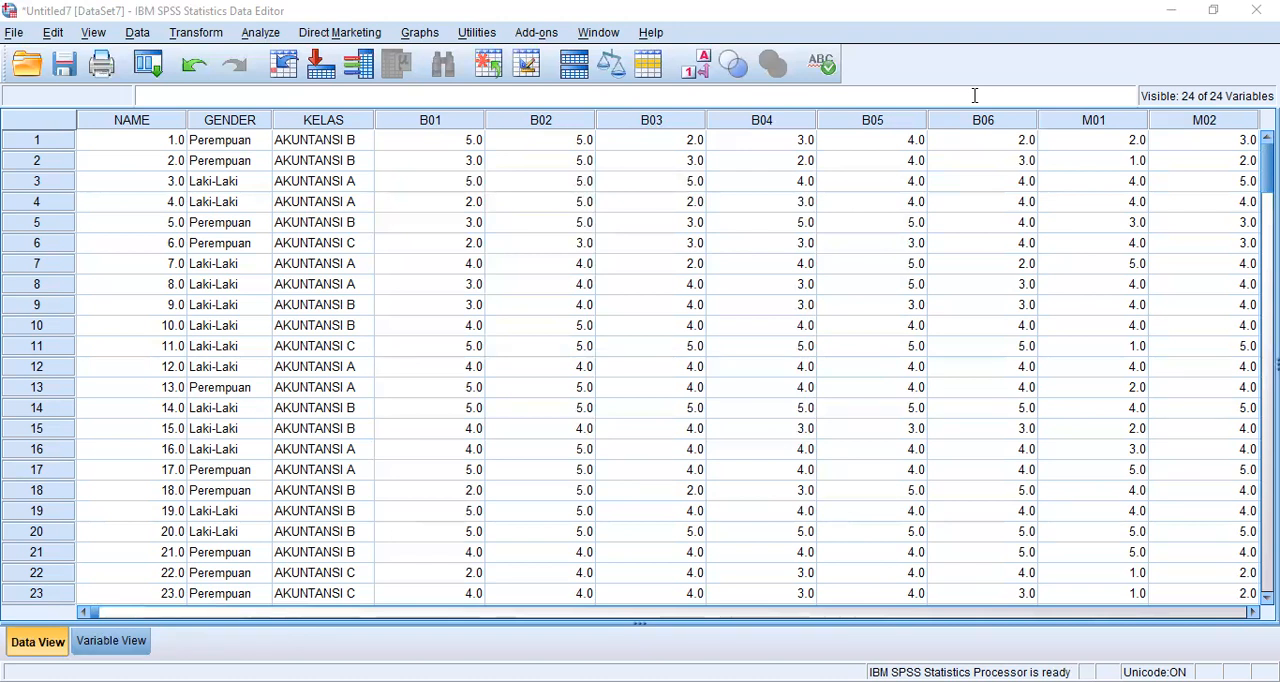
- Switch to tabel-r.pdf in the browser and find the df = 171 row of the r table
key("alt+Tab")
key("ctrl+Tab")
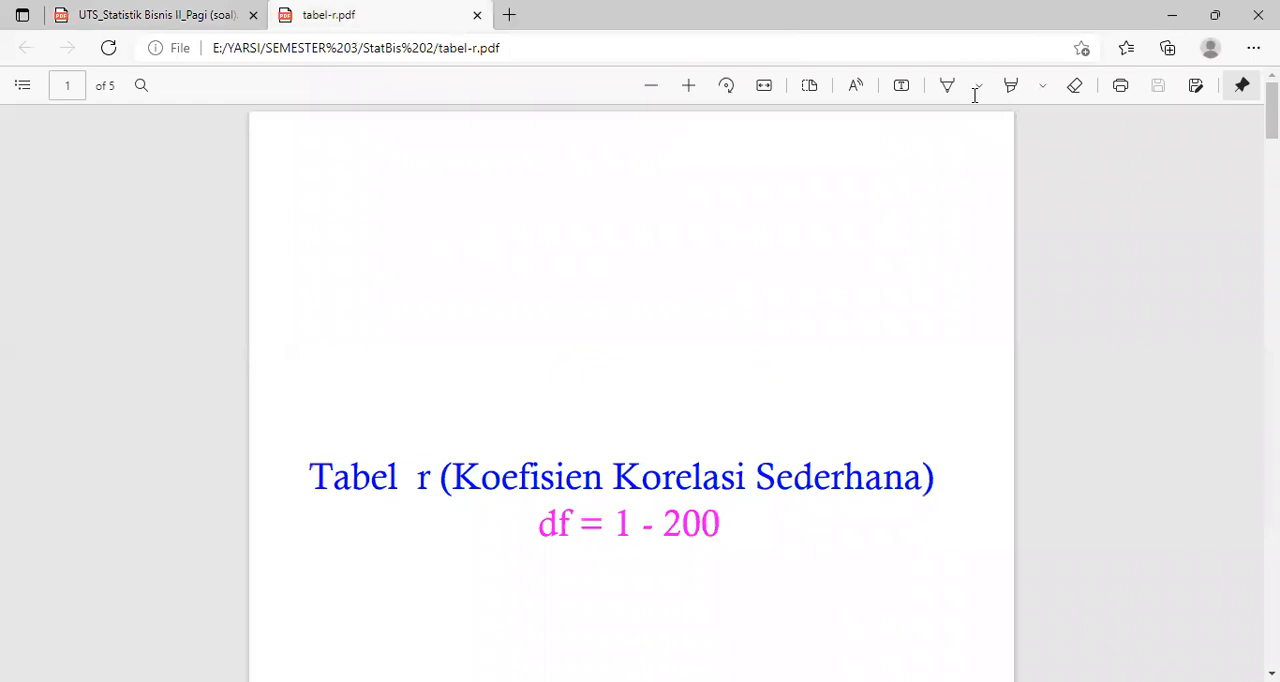
key("alt+Tab")
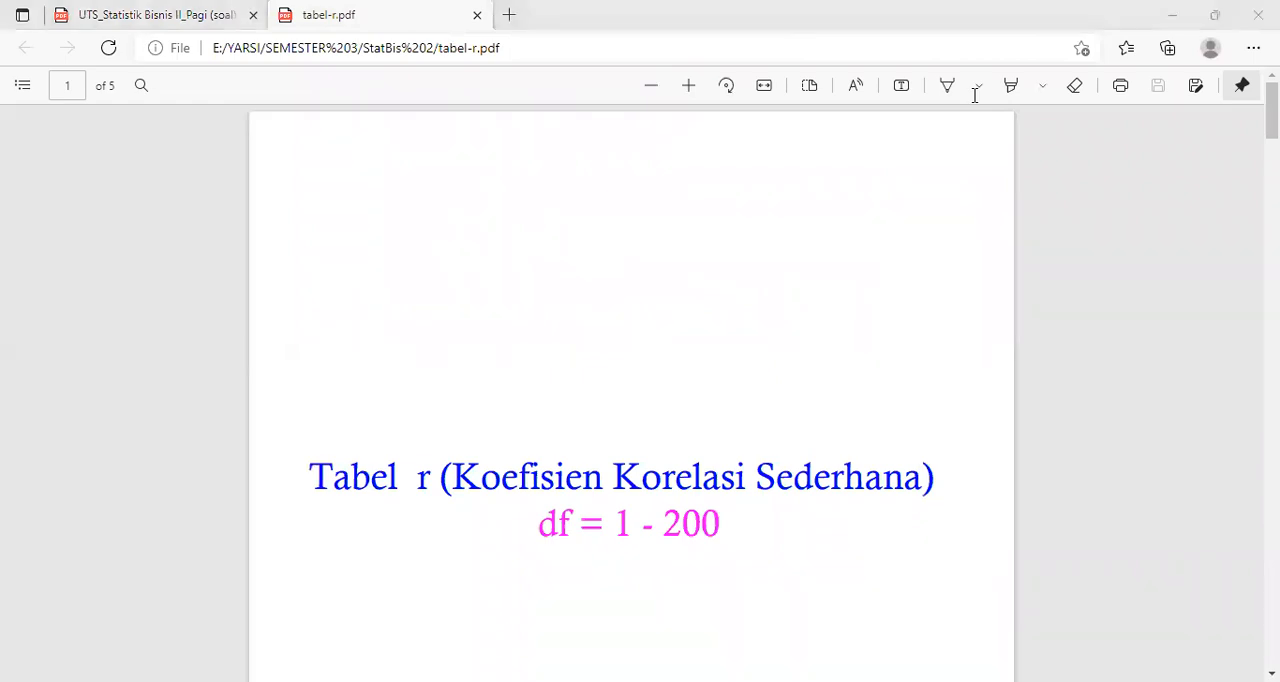
scroll(797, 450, "down", 2)
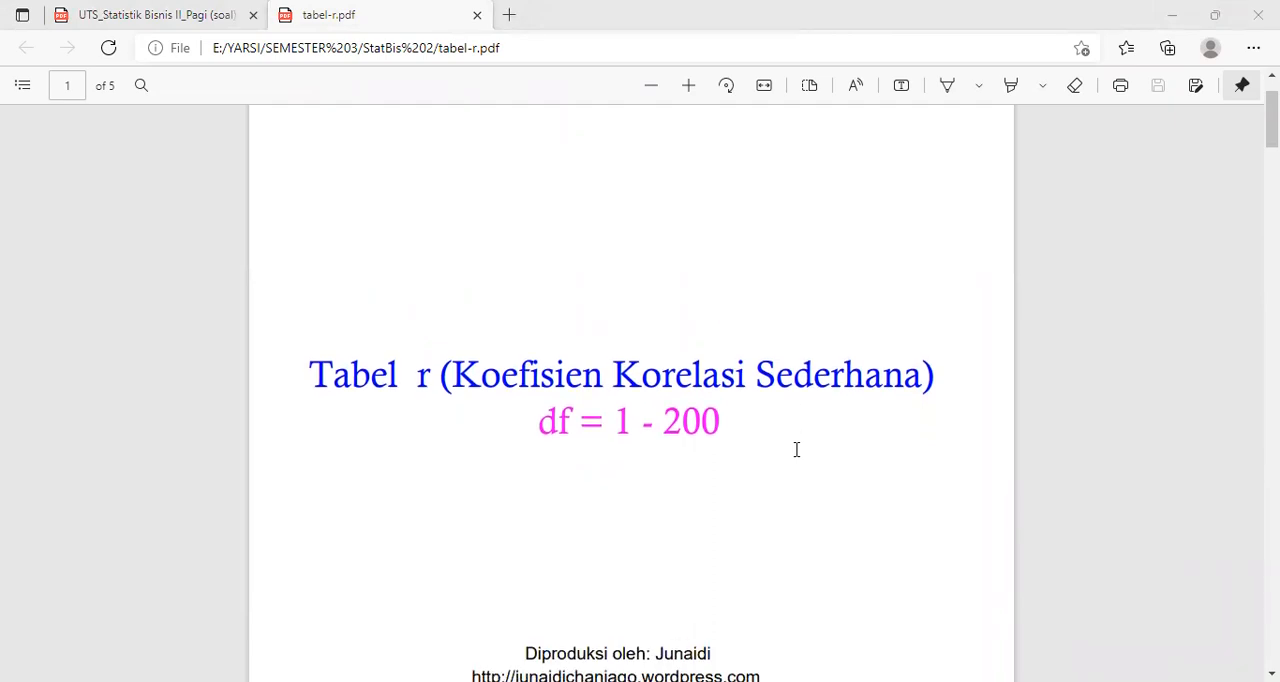
scroll(797, 450, "down", 10)
scroll(797, 450, "up", 1)
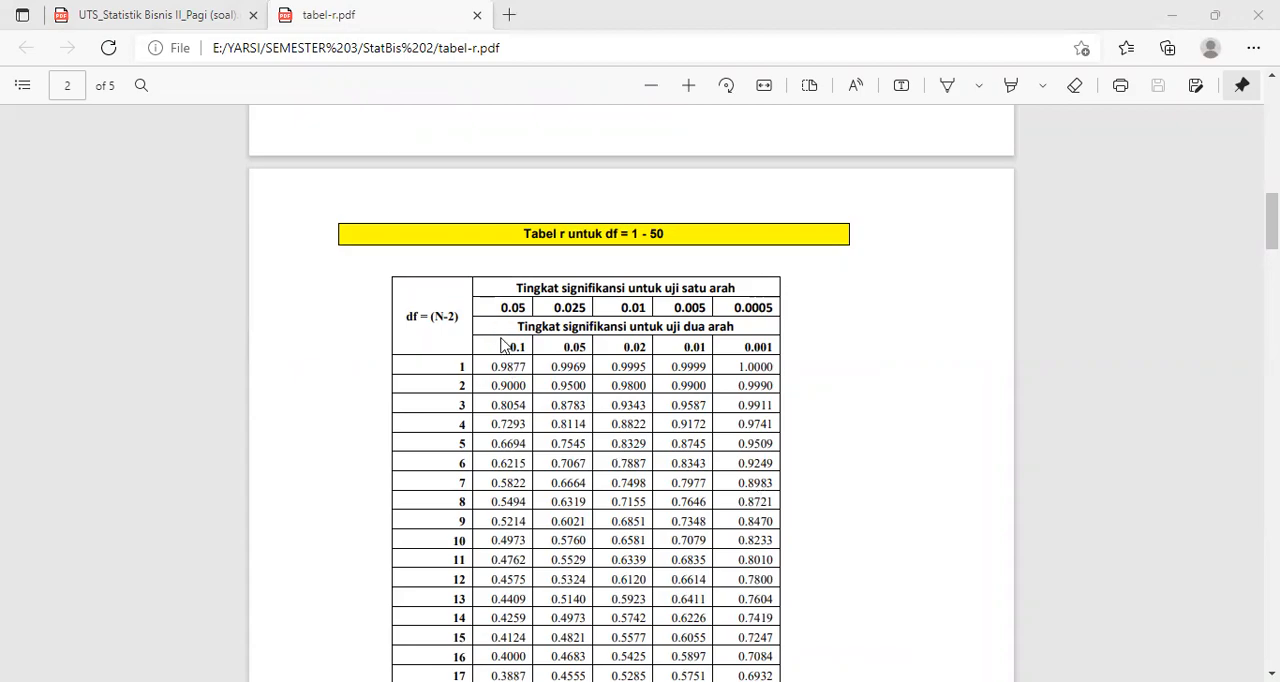
scroll(572, 505, "down", 10)
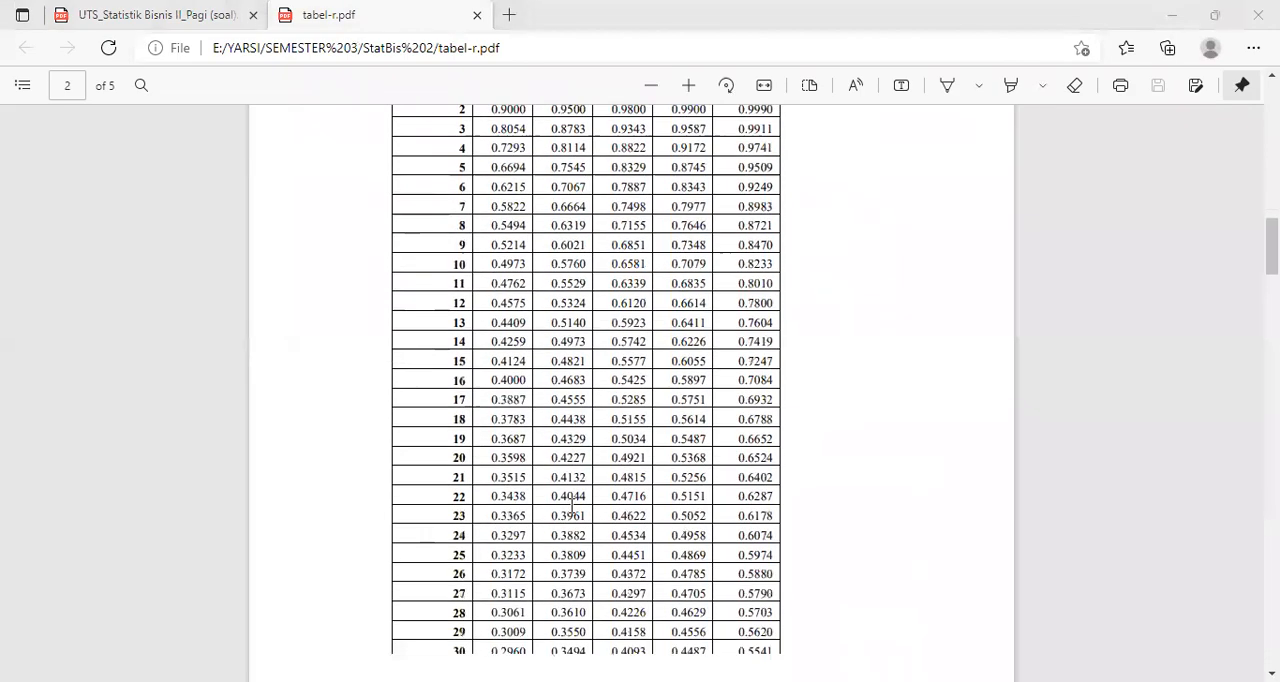
scroll(572, 505, "down", 20)
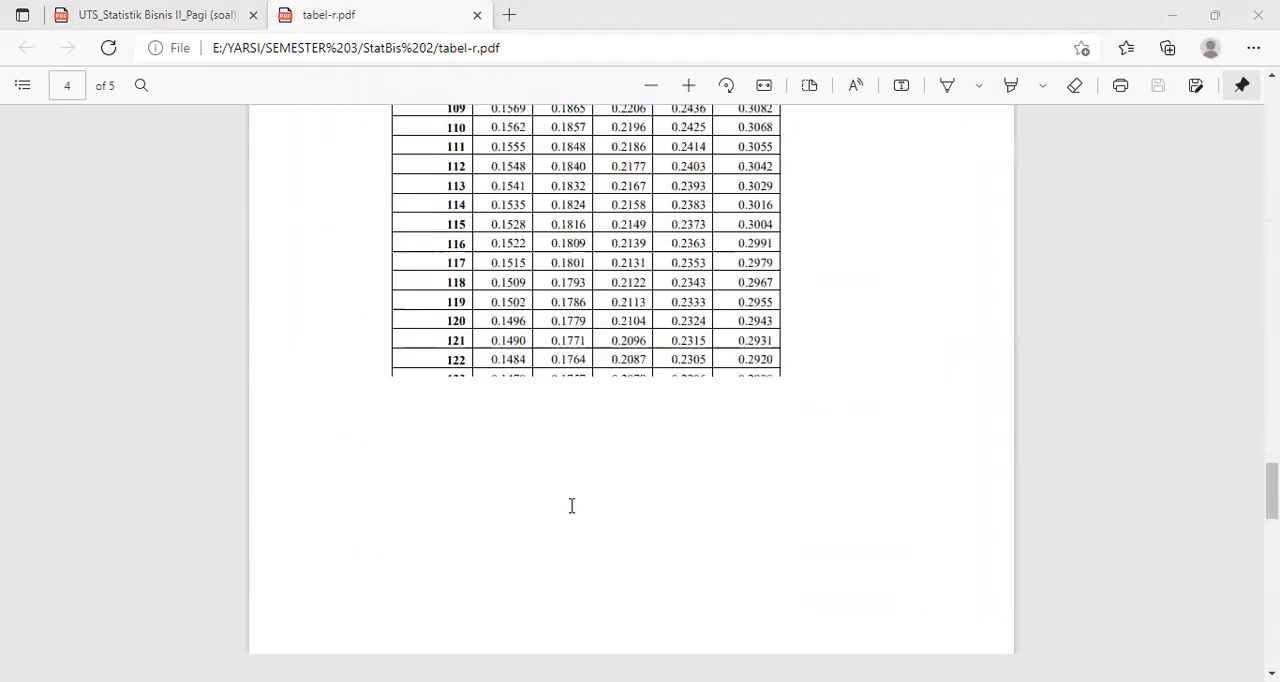
scroll(572, 505, "down", 4)
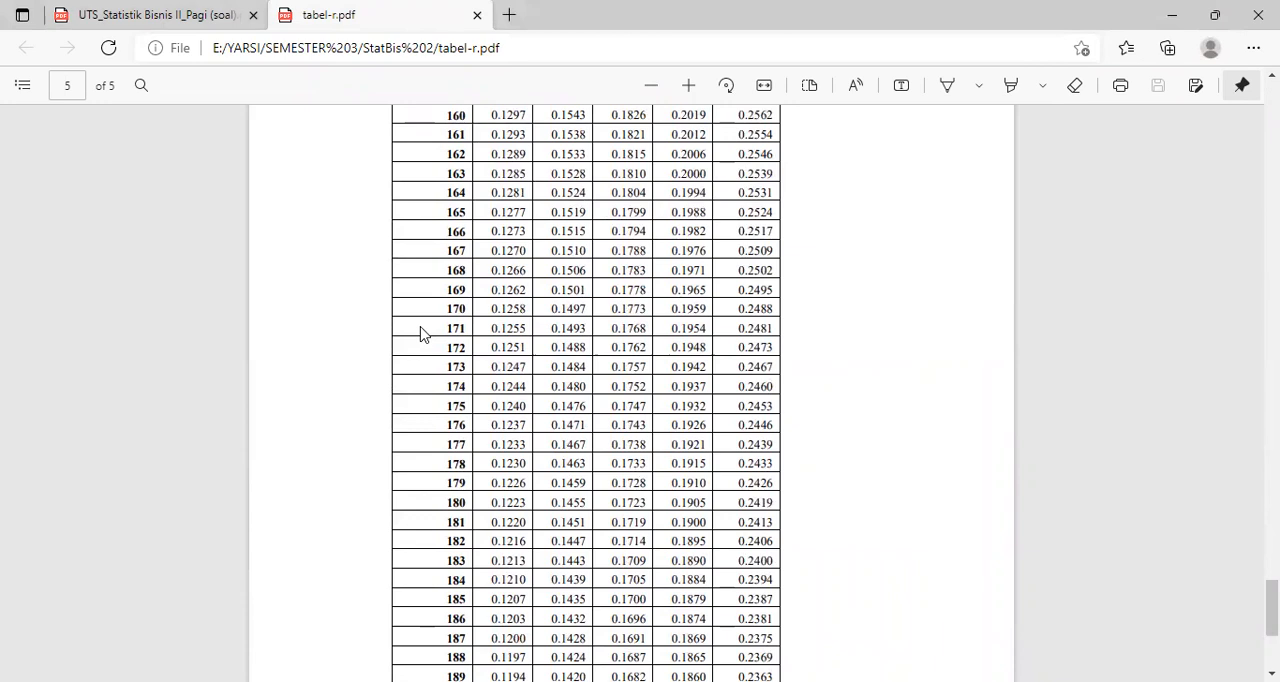
- Mark the critical r value in the df = 171 row for the 0.05 one-tailed significance level
left_click_drag(444, 325, 536, 328)
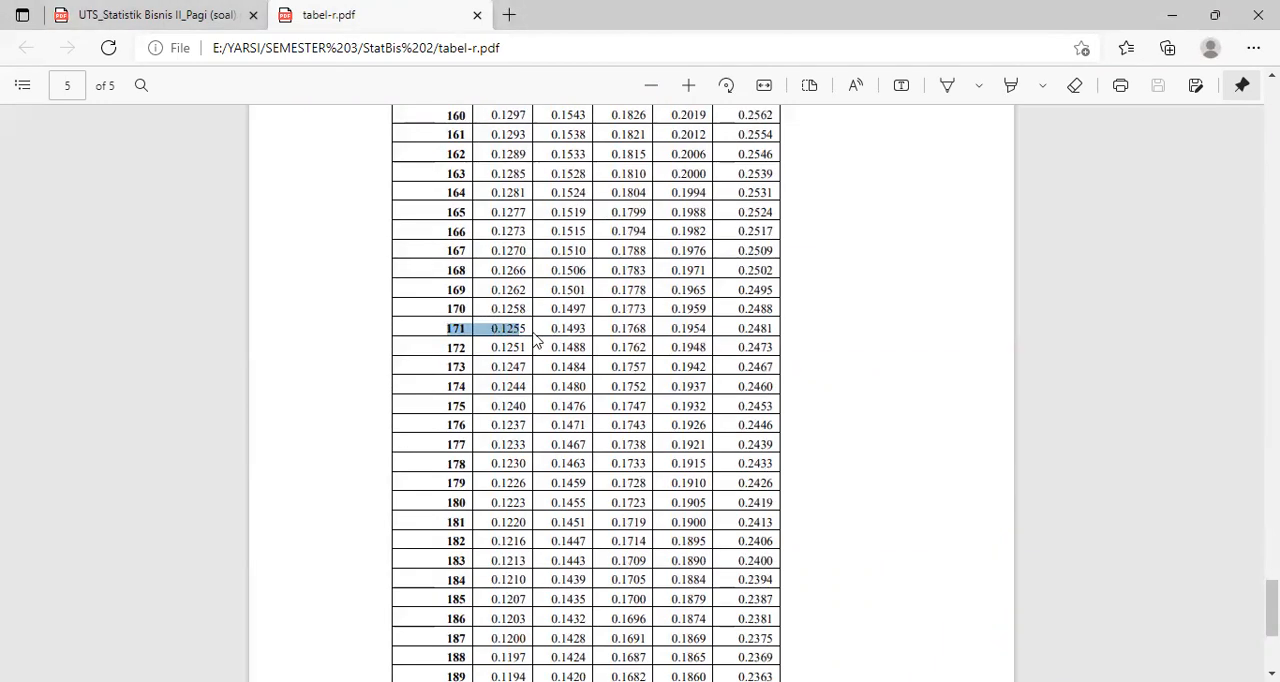
left_click(532, 332)
left_click_drag(528, 328, 533, 347)
left_click(533, 347)
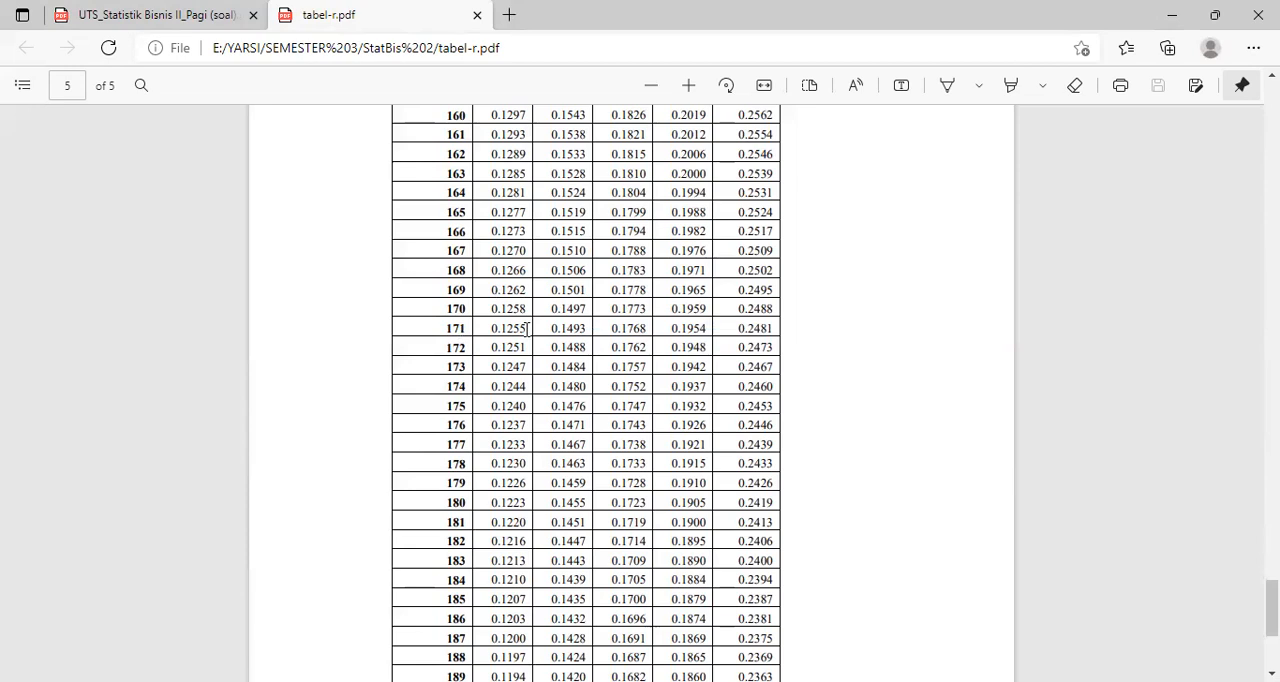
double_click(527, 328)
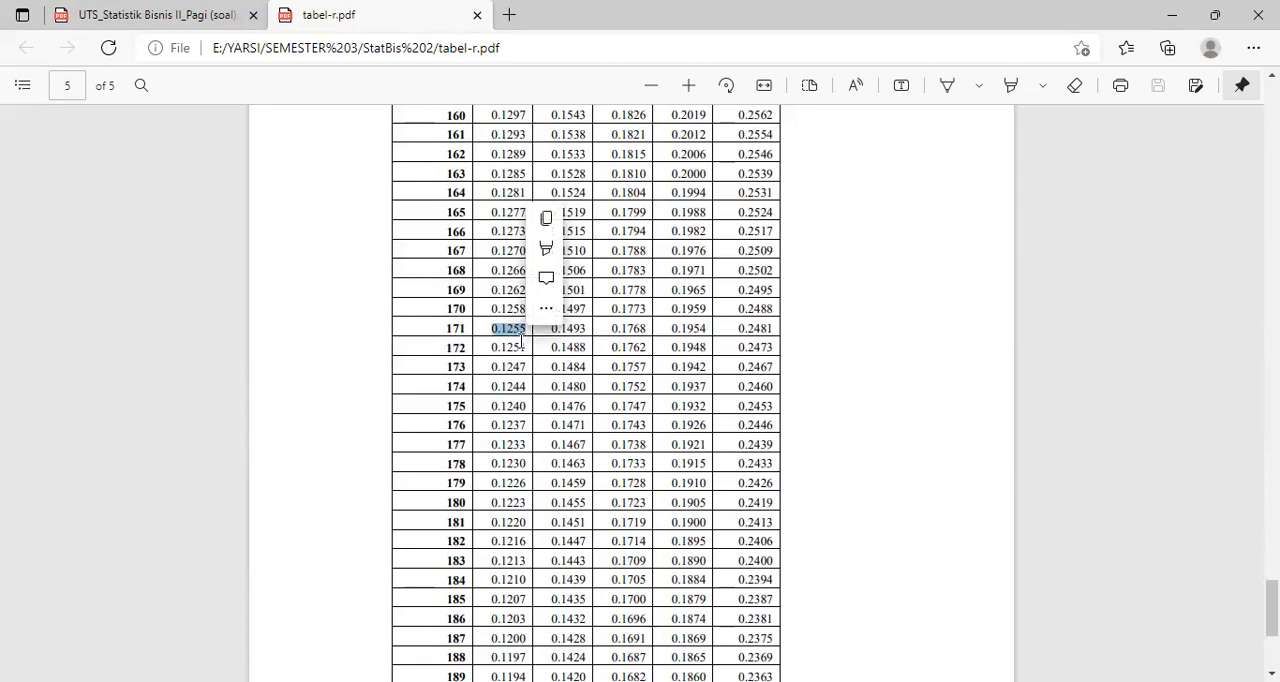
- Switch to the SPSS output and examine the Cronbach's Alpha and item-total statistics of items B01 to B06
left_click(662, 45)
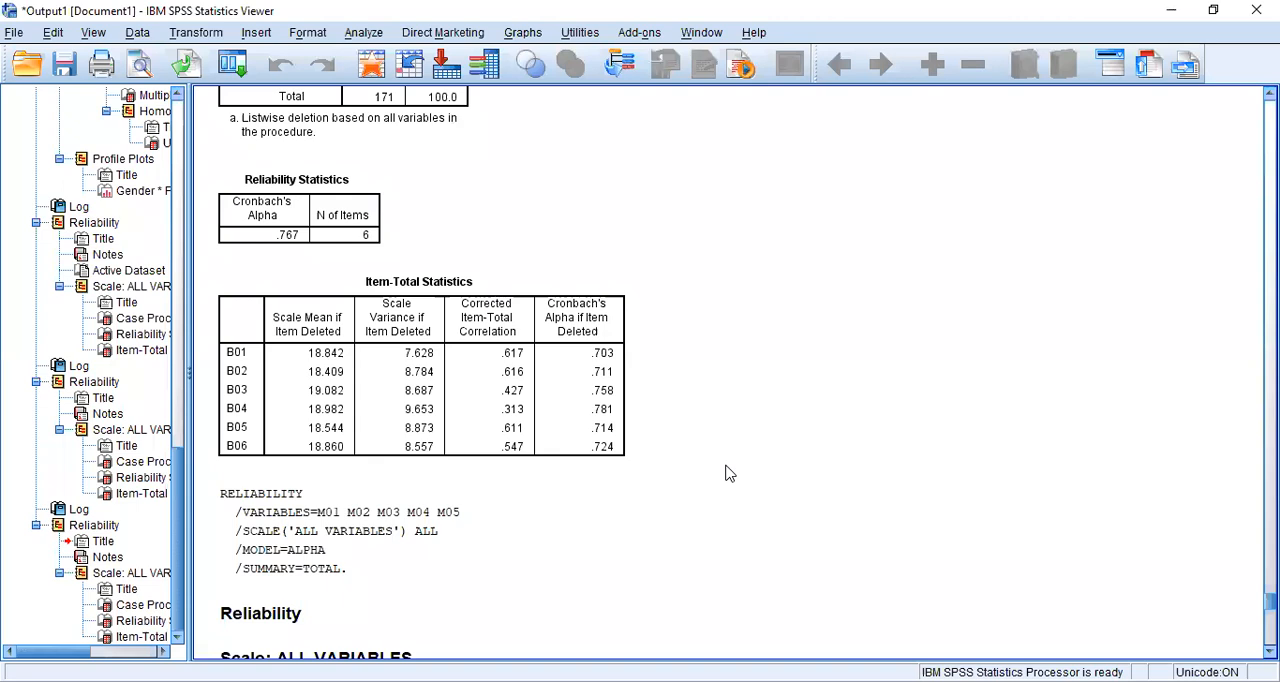
scroll(729, 473, "up", 1)
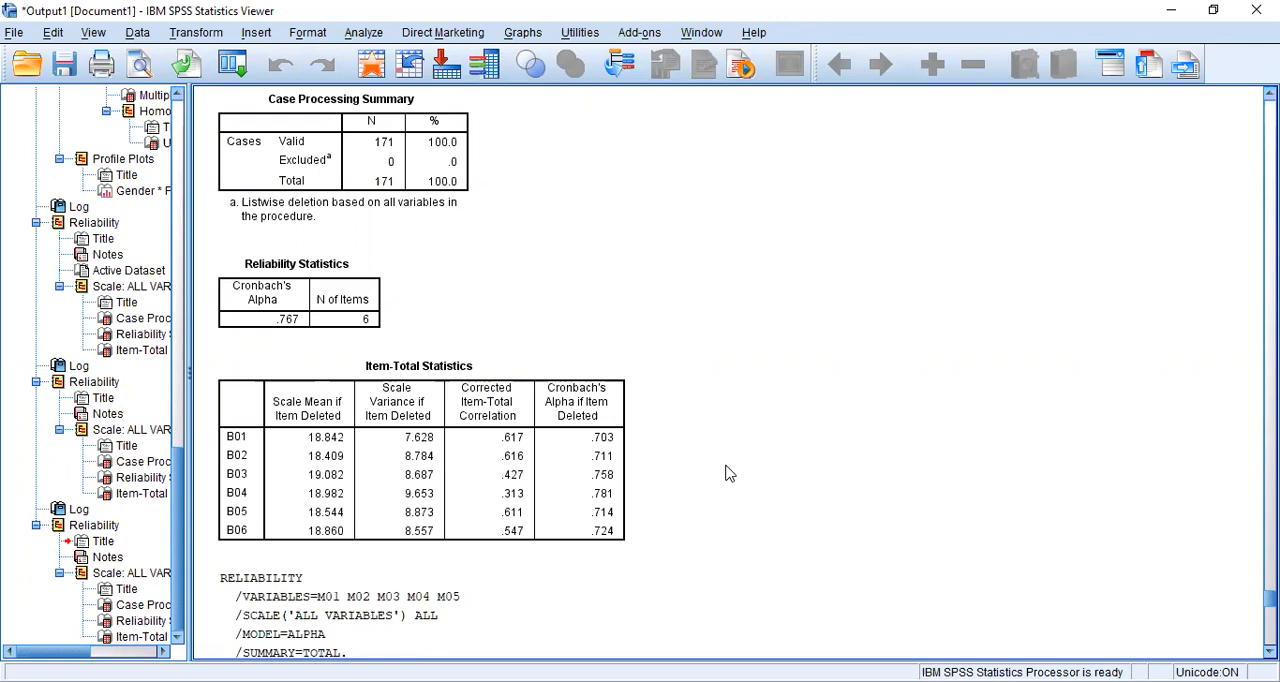
scroll(729, 473, "down", 3)
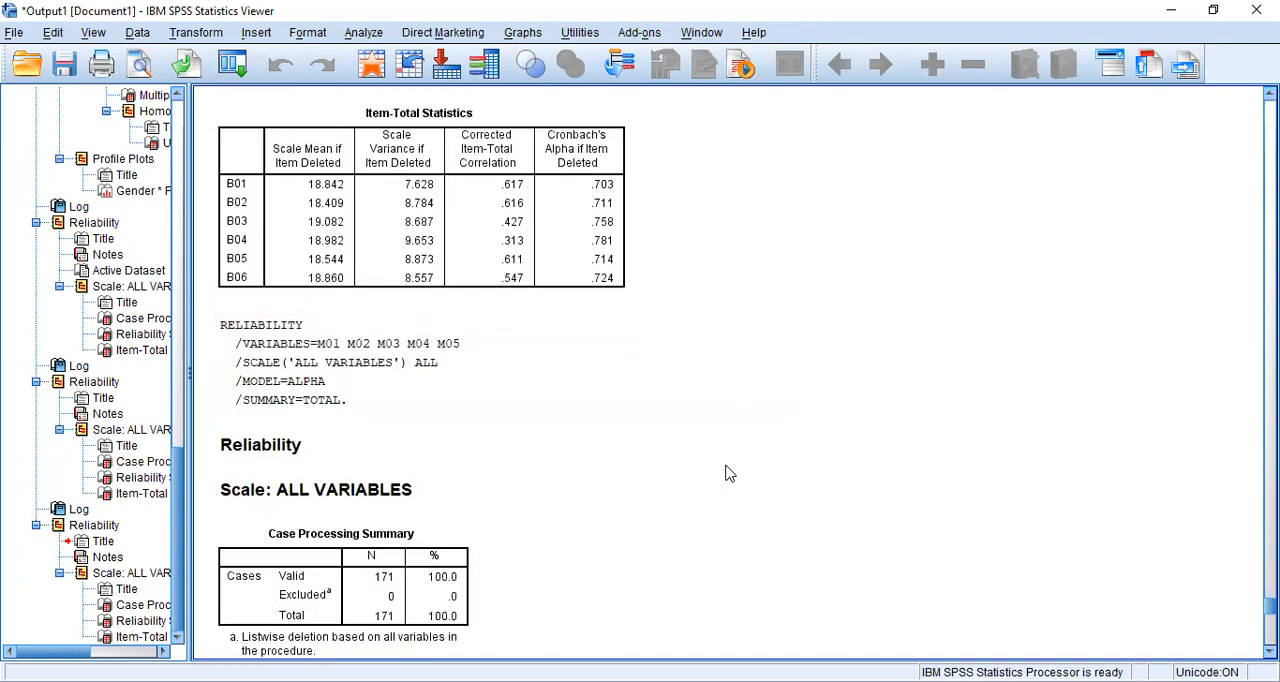
left_click(561, 417)
scroll(551, 322, "up", 4)
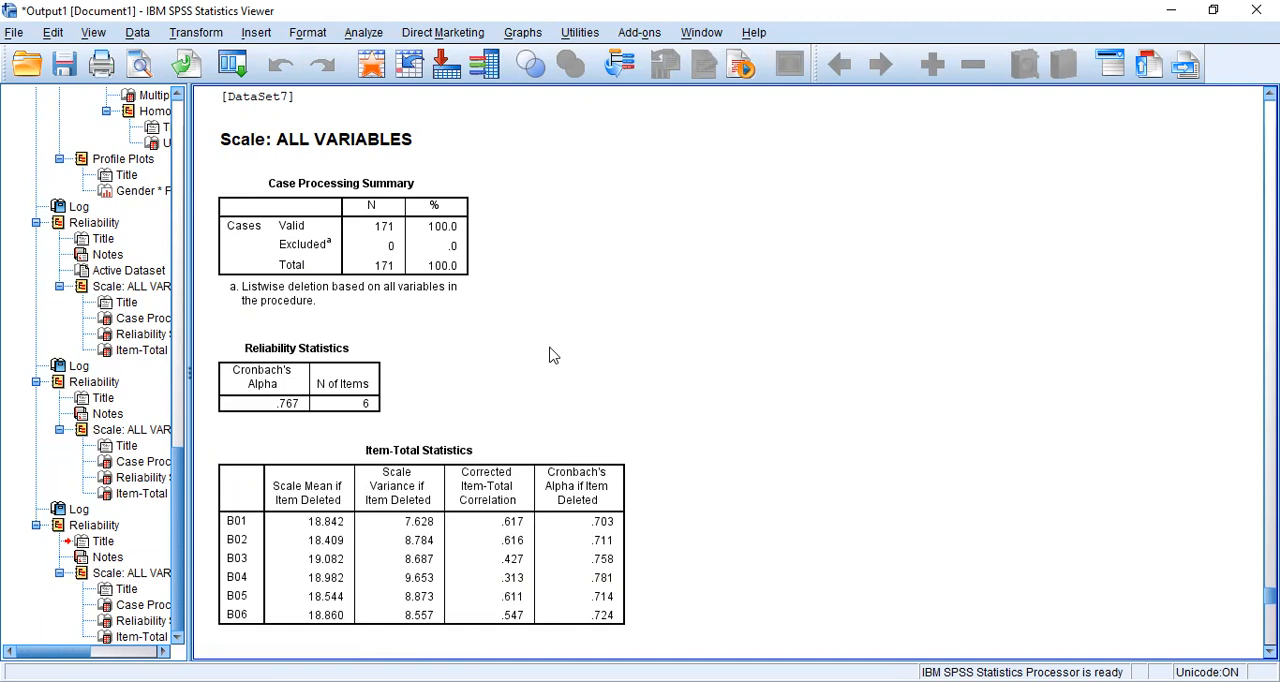
scroll(670, 415, "down", 3)
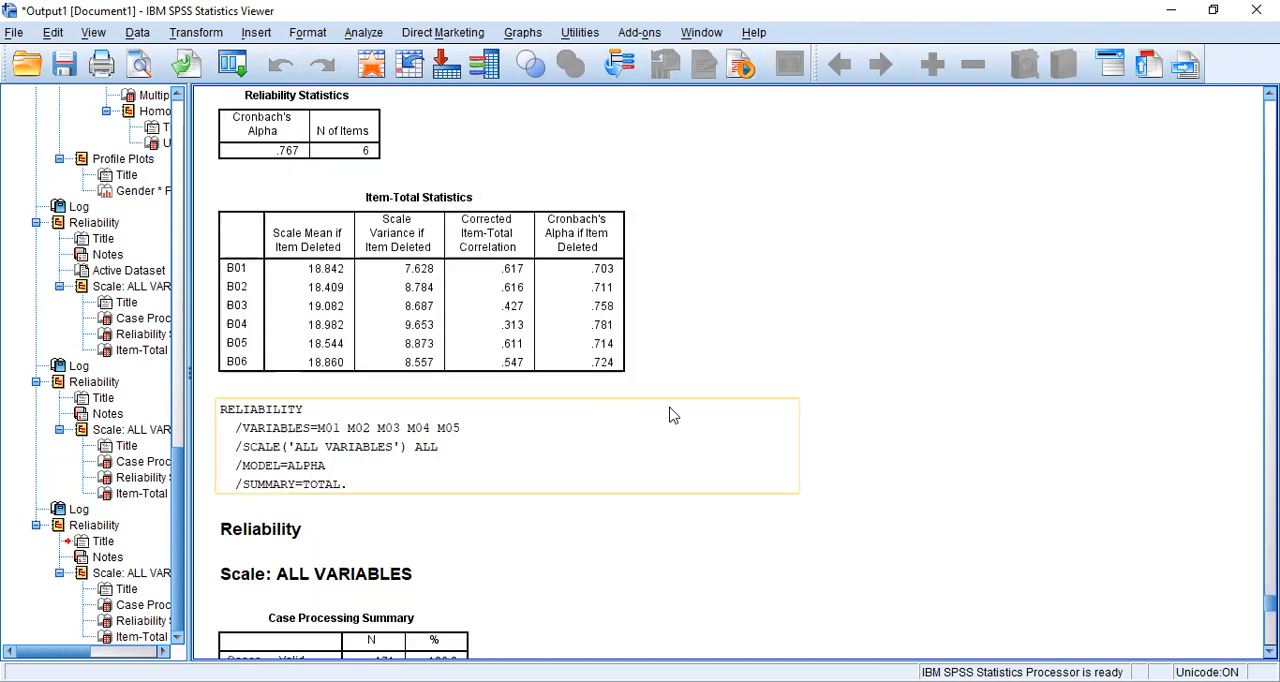
scroll(672, 410, "down", 2)
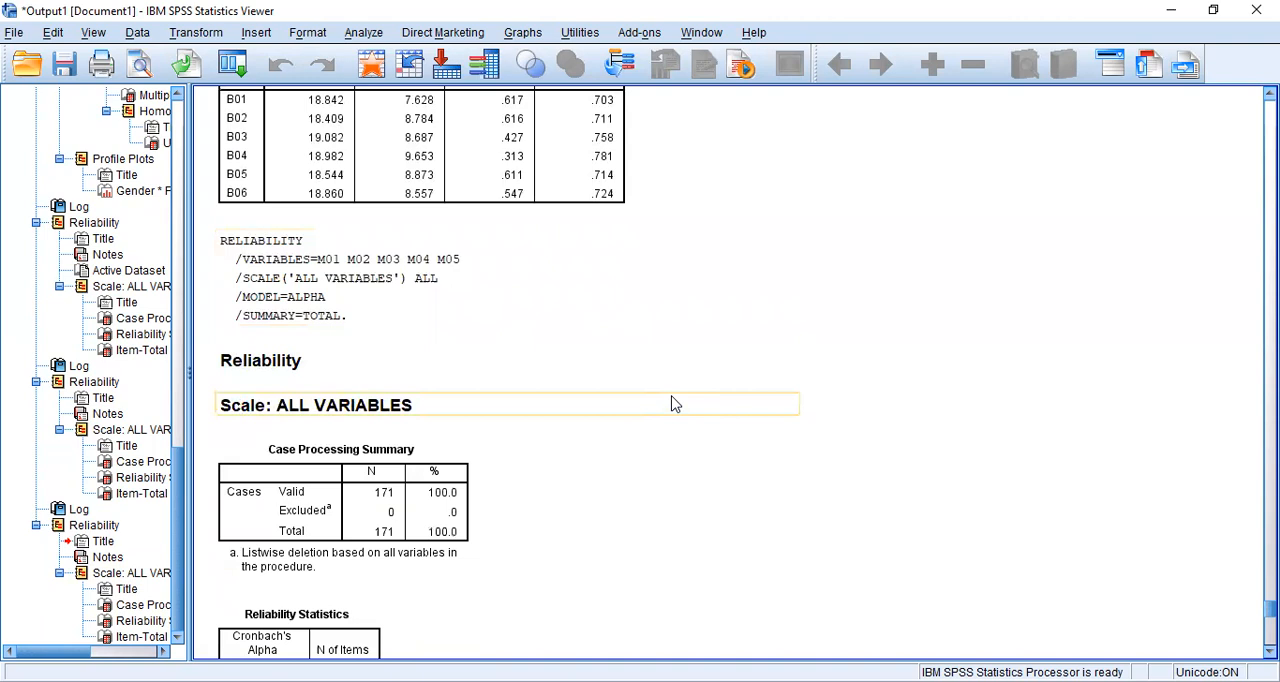
- Examine the Cronbach's Alpha and item-total statistics of items M01 to M05 and W01 to W07
scroll(581, 458, "down", 3)
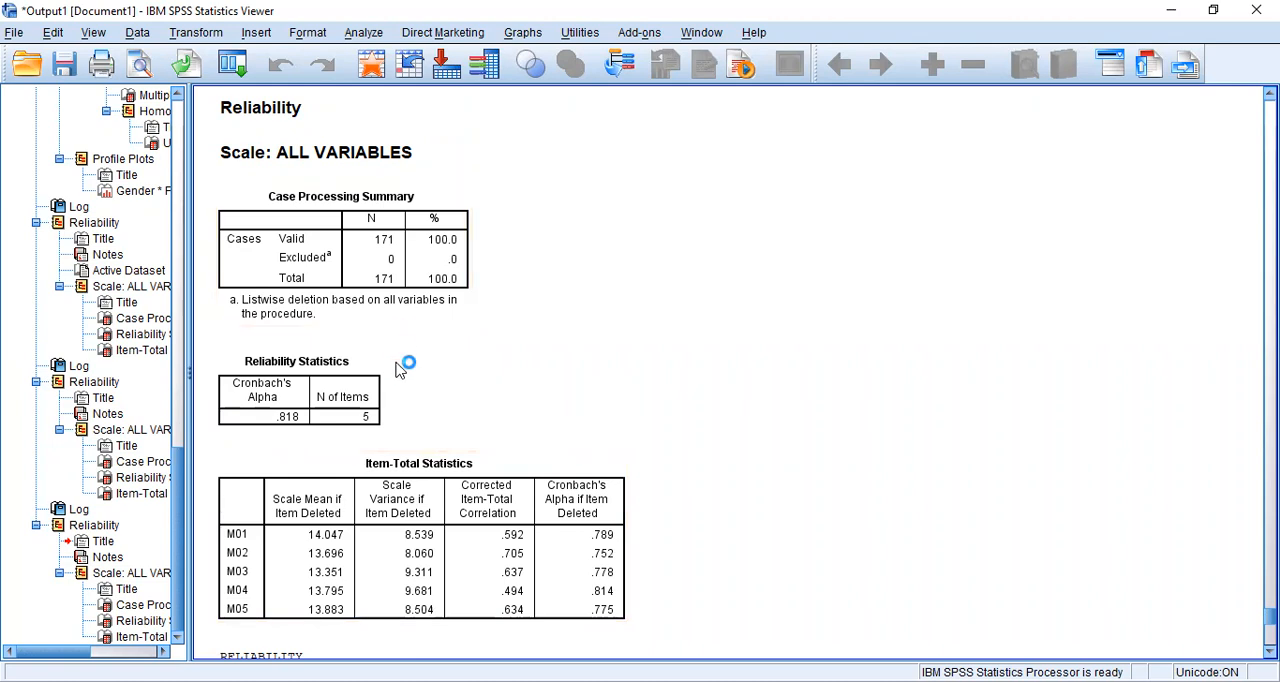
scroll(396, 381, "down", 2)
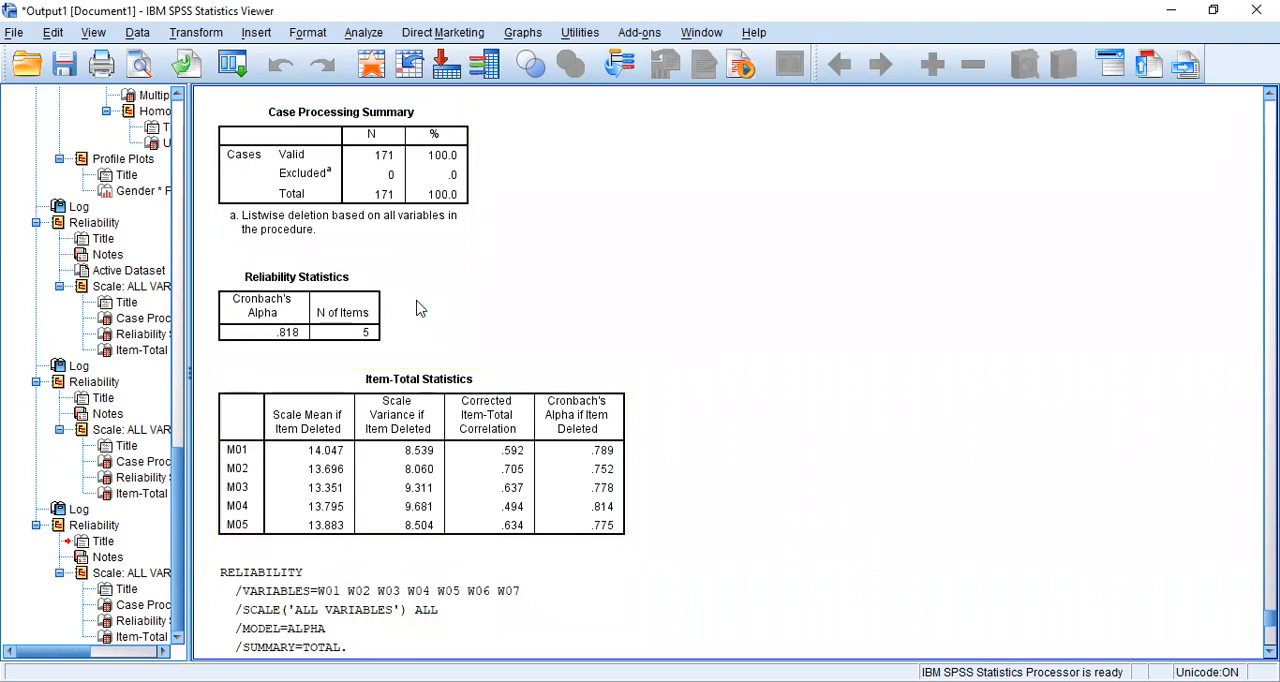
left_click(386, 318)
scroll(517, 321, "down", 2)
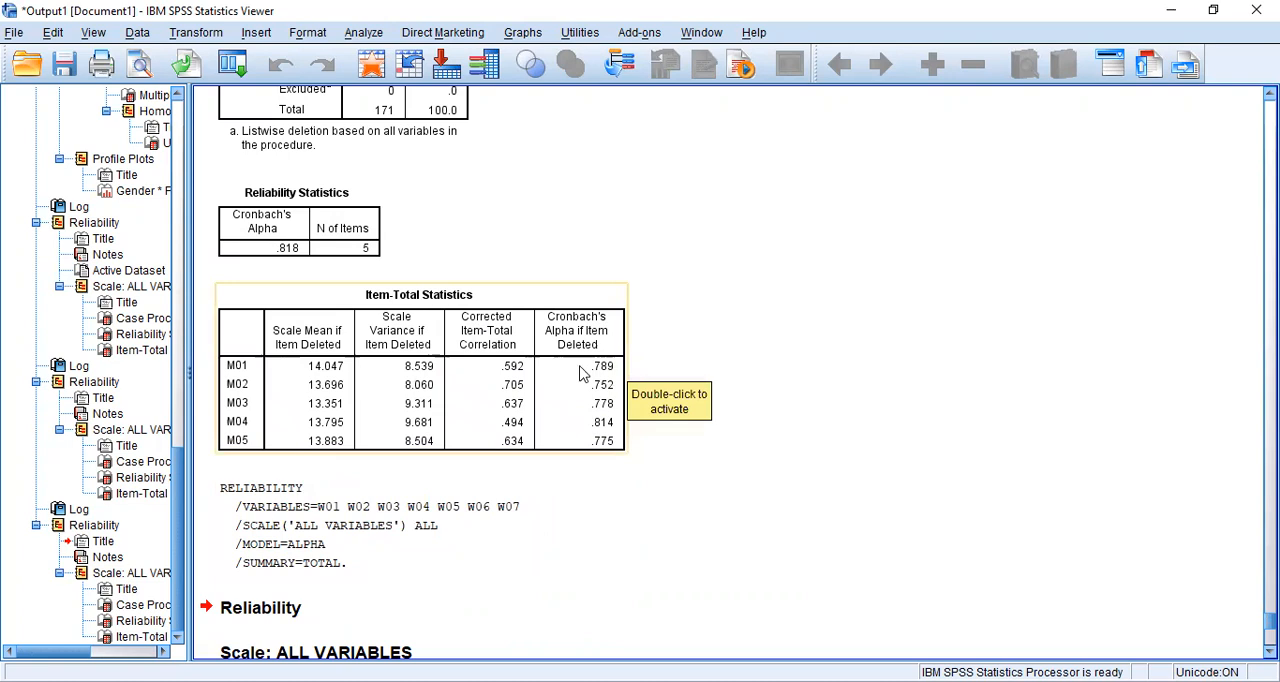
scroll(697, 383, "down", 5)
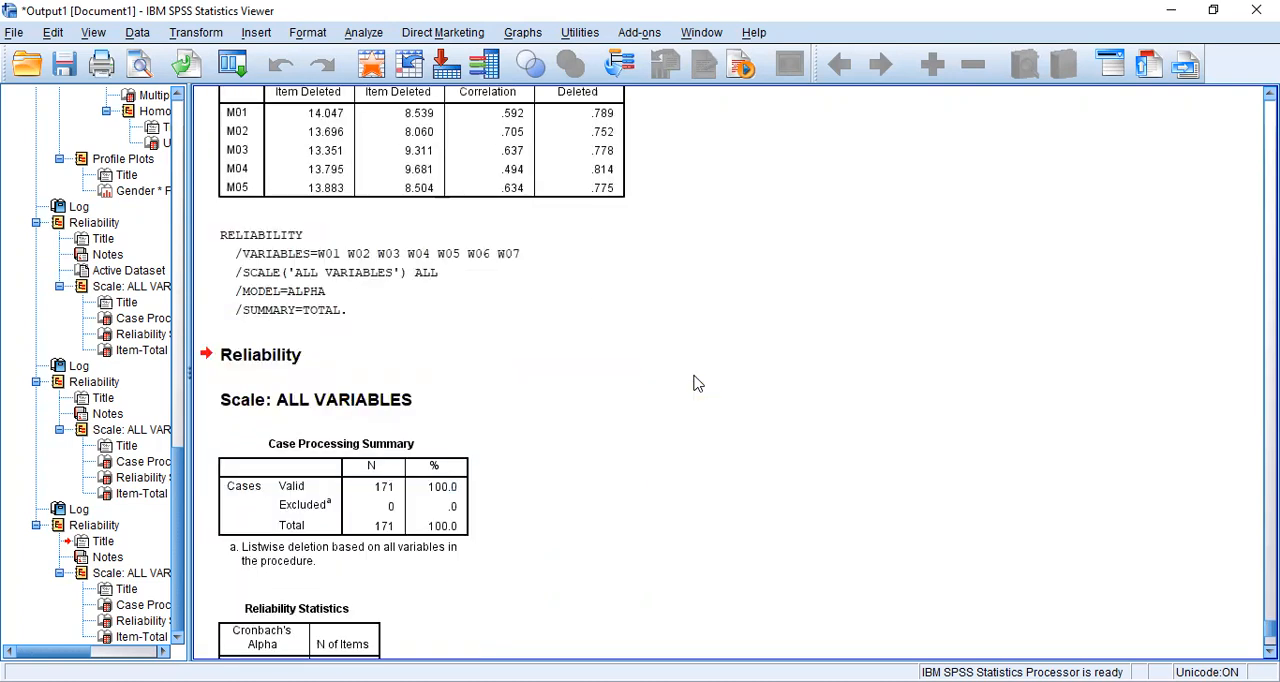
scroll(697, 383, "down", 6)
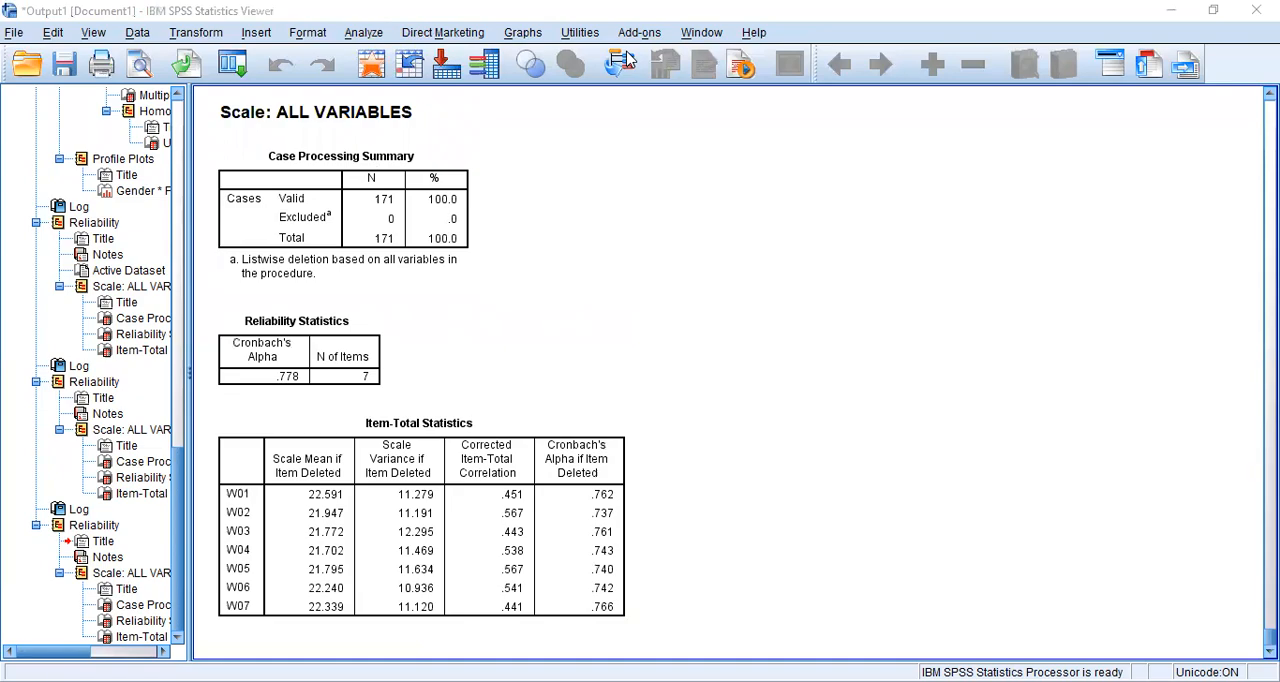
- Read the classical assumption questions of Soal 3 in the exam PDF and return to the SPSS data
key("alt+Tab")
scroll(485, 455, "down", 1)
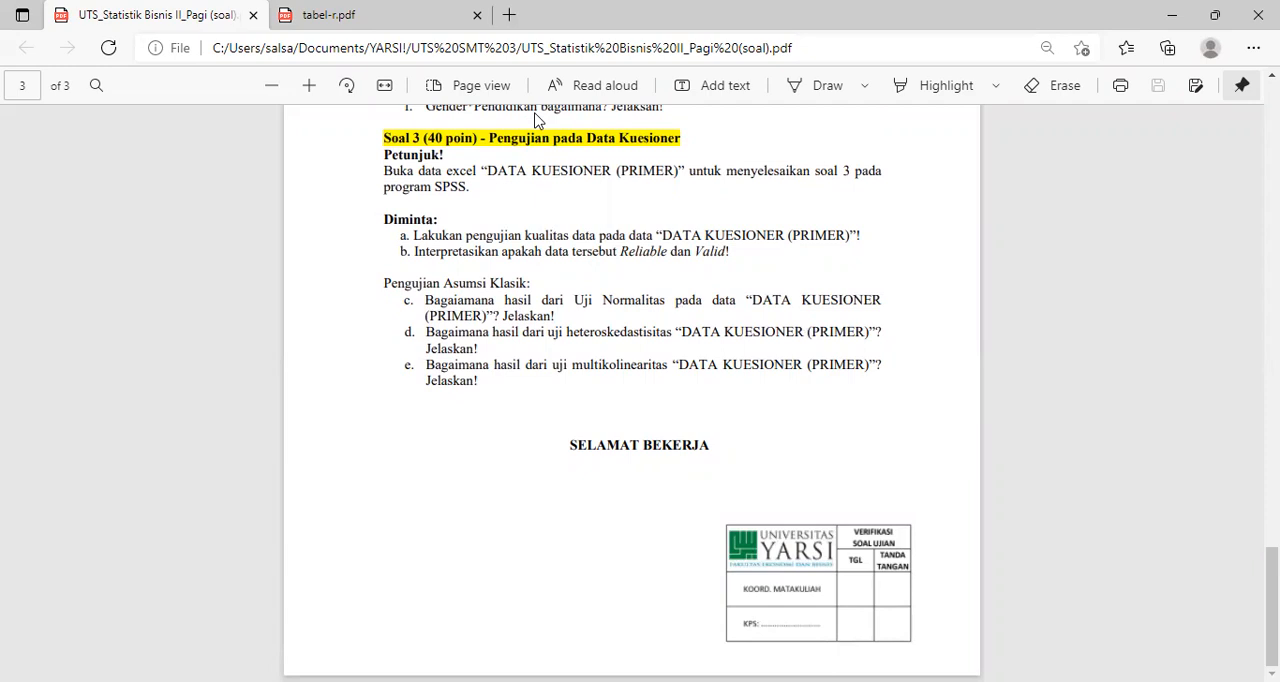
key("alt+Tab")
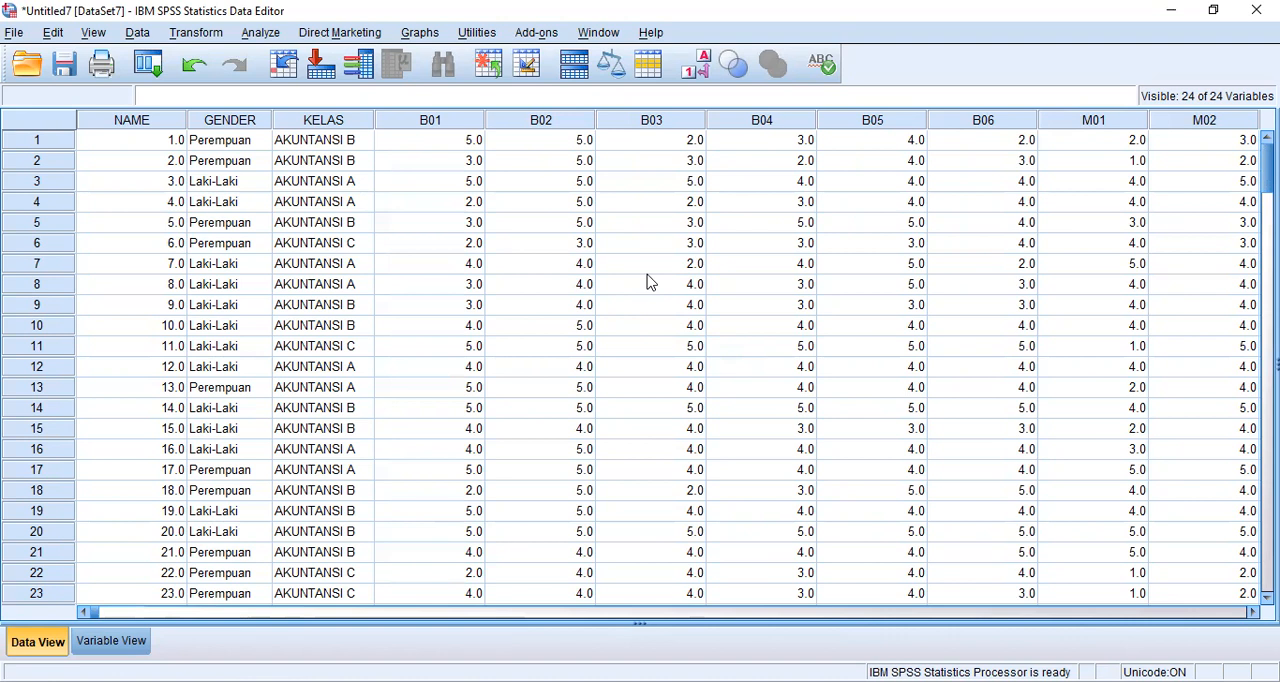
- Start a Linear Regression with prestasi praktikum [total_W] as the dependent variable
left_click(262, 33)
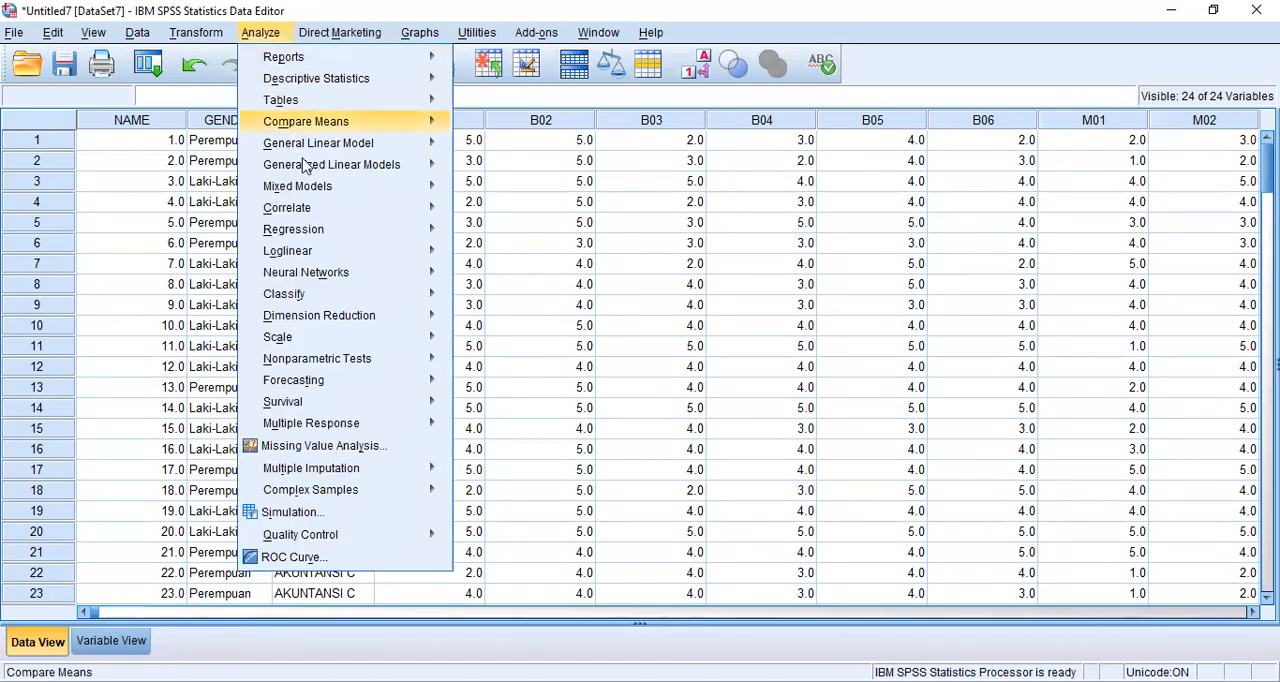
mouse_move(320, 297)
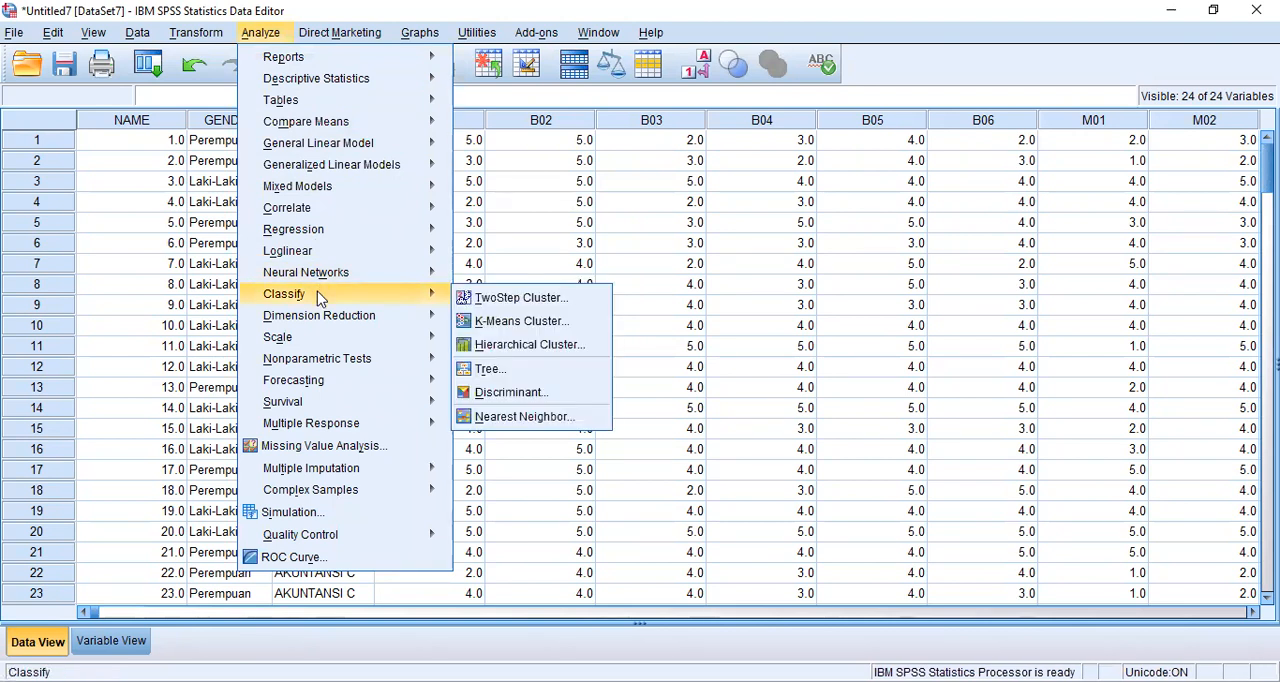
mouse_move(329, 229)
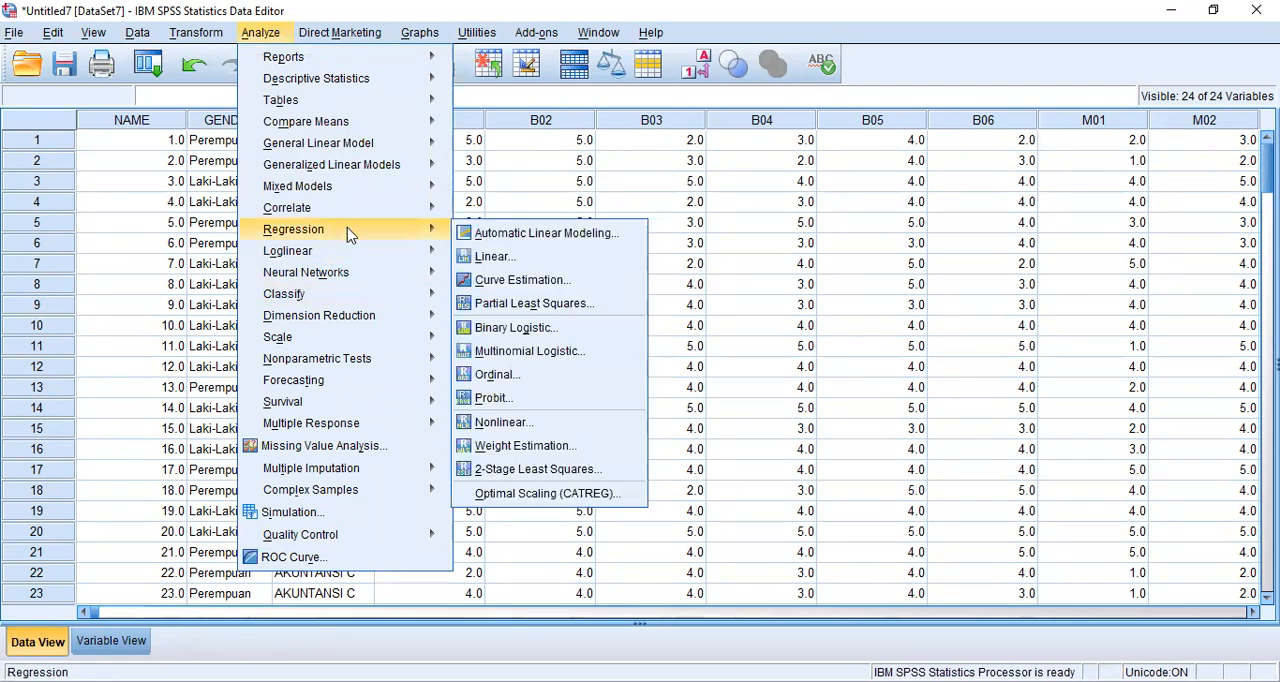
left_click(485, 257)
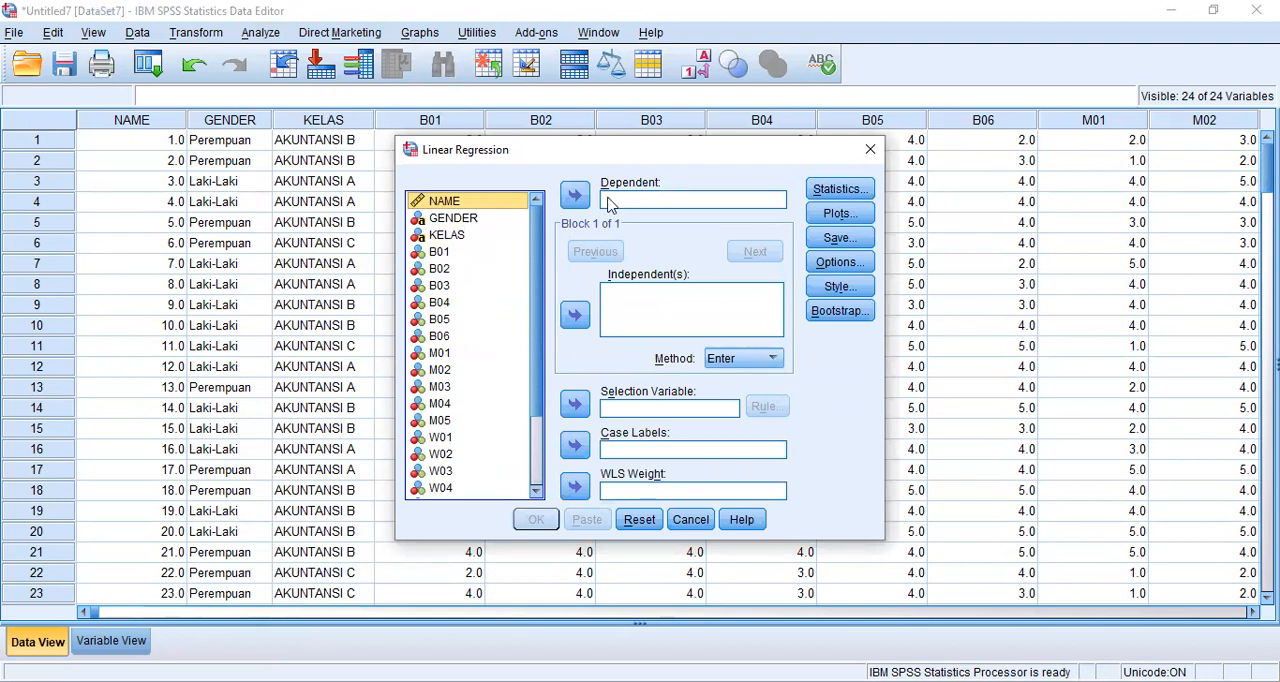
scroll(541, 262, "down", 2)
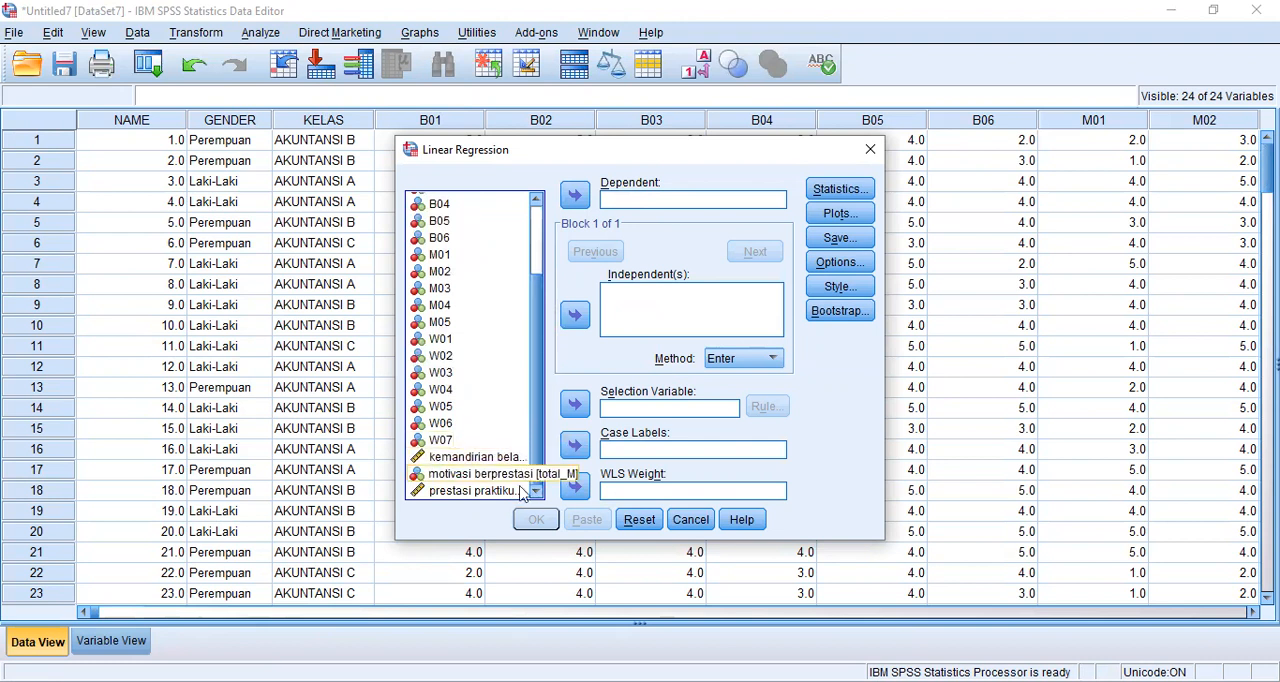
left_click_drag(495, 491, 627, 218)
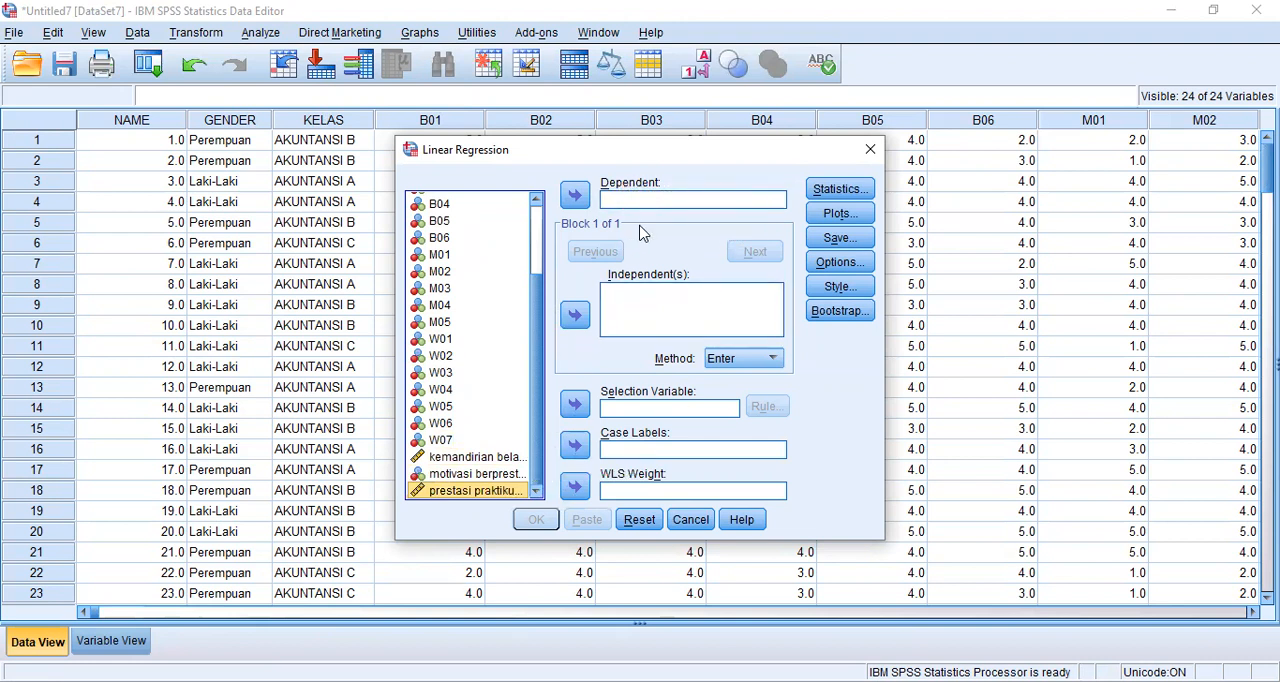
left_click(576, 198)
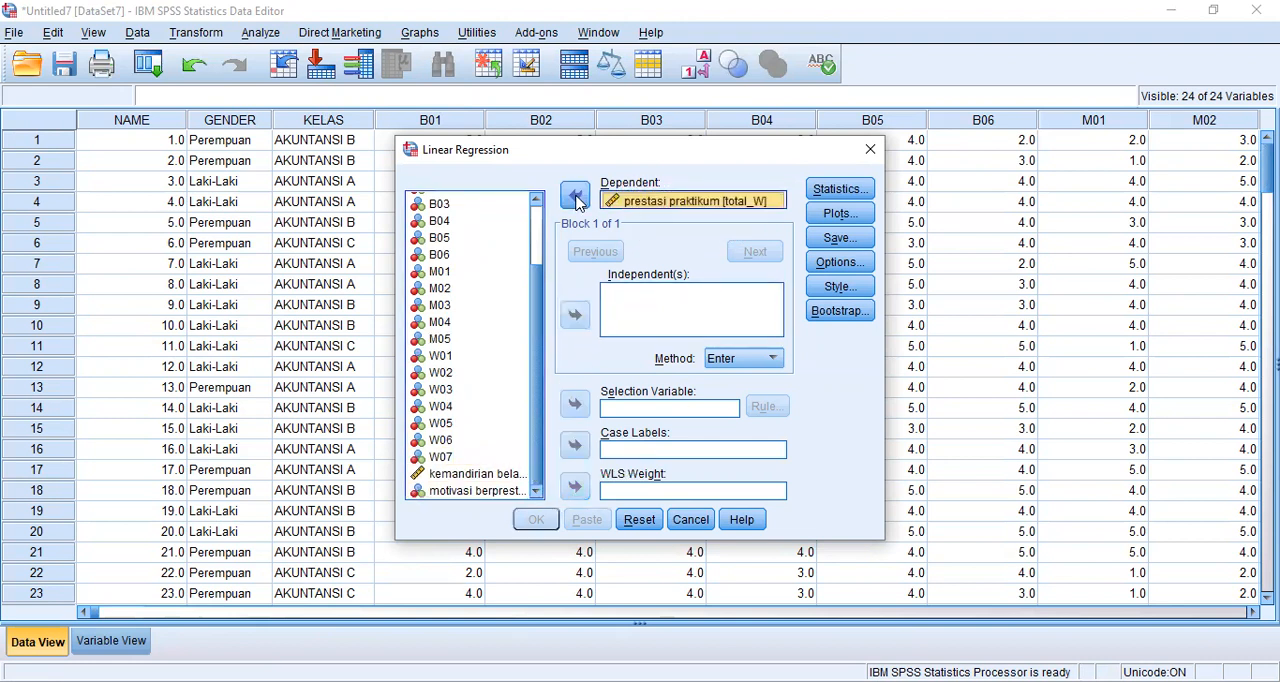
- Add kemandirian belajar [total_B] and motivasi berprestasi [total_M] as the independent variables of the regression
left_click(636, 301)
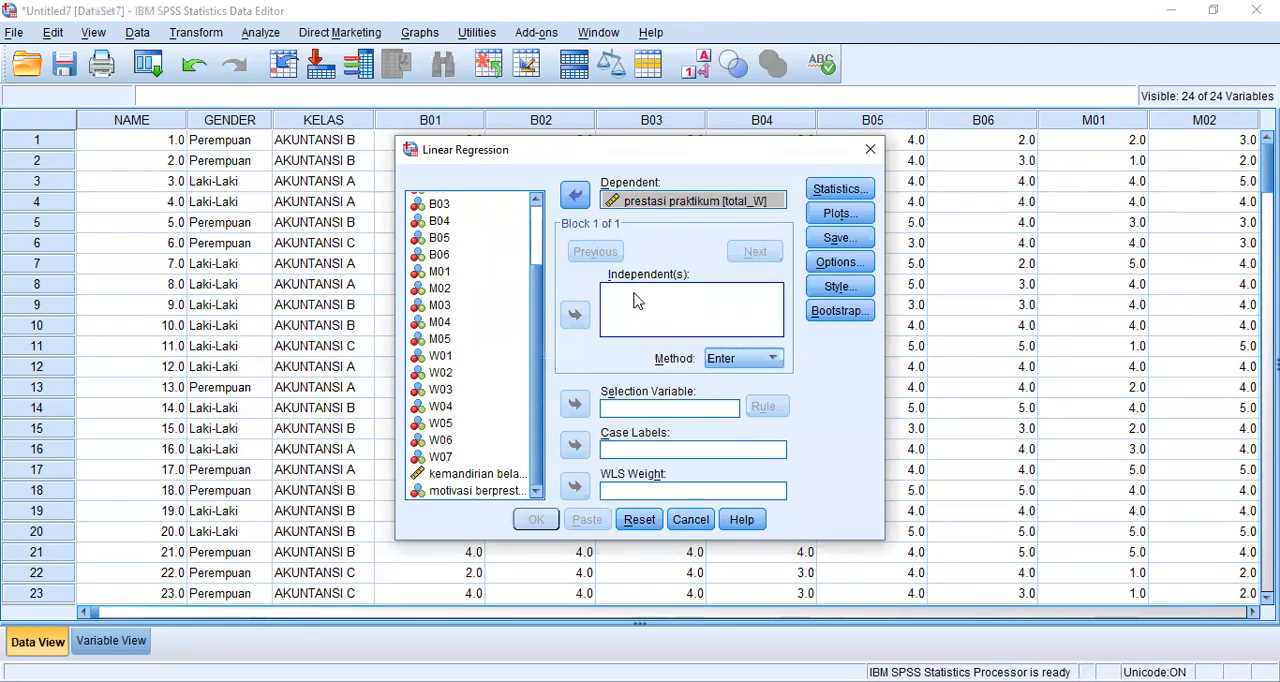
left_click(490, 476)
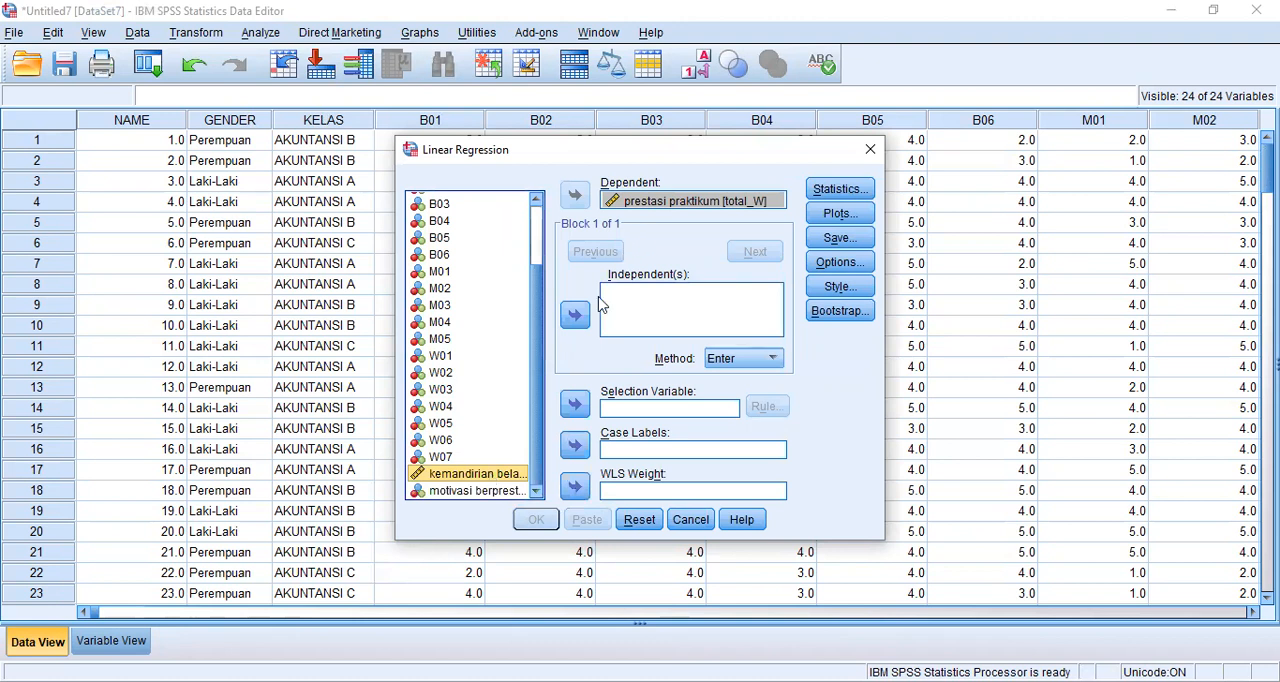
left_click(576, 318)
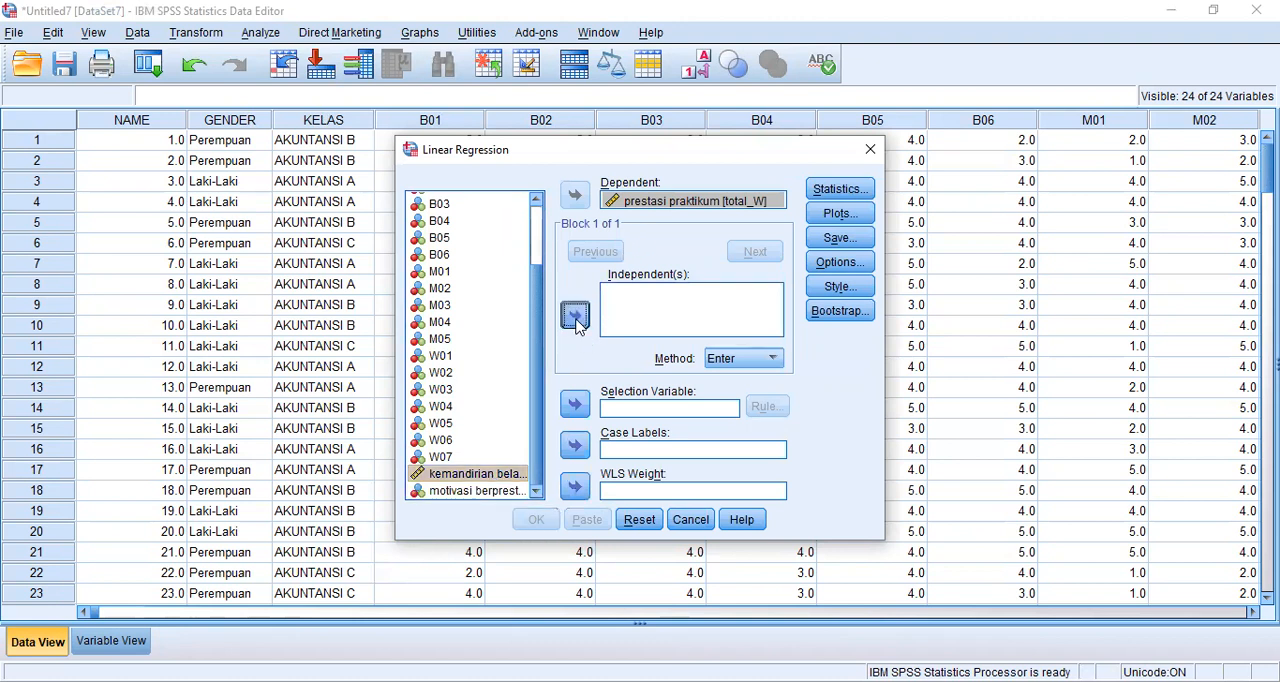
left_click(497, 492)
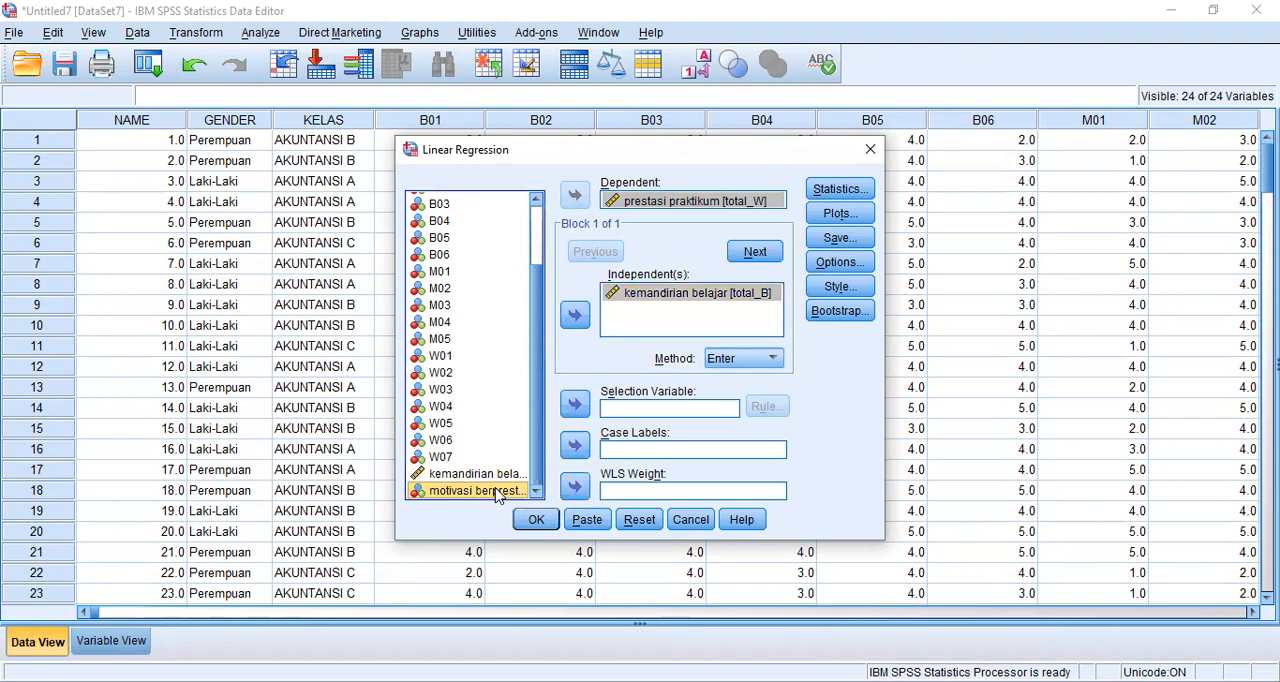
left_click(576, 318)
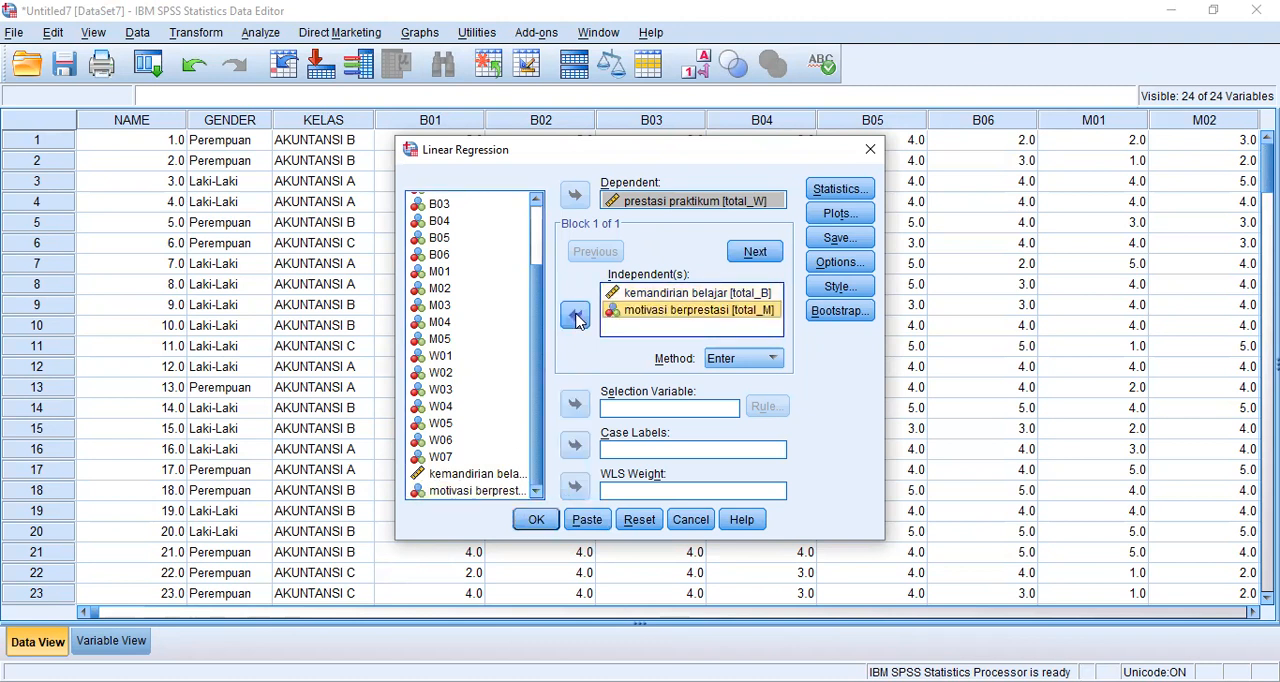
- Request collinearity diagnostics in the statistics of the linear regression
left_click(822, 193)
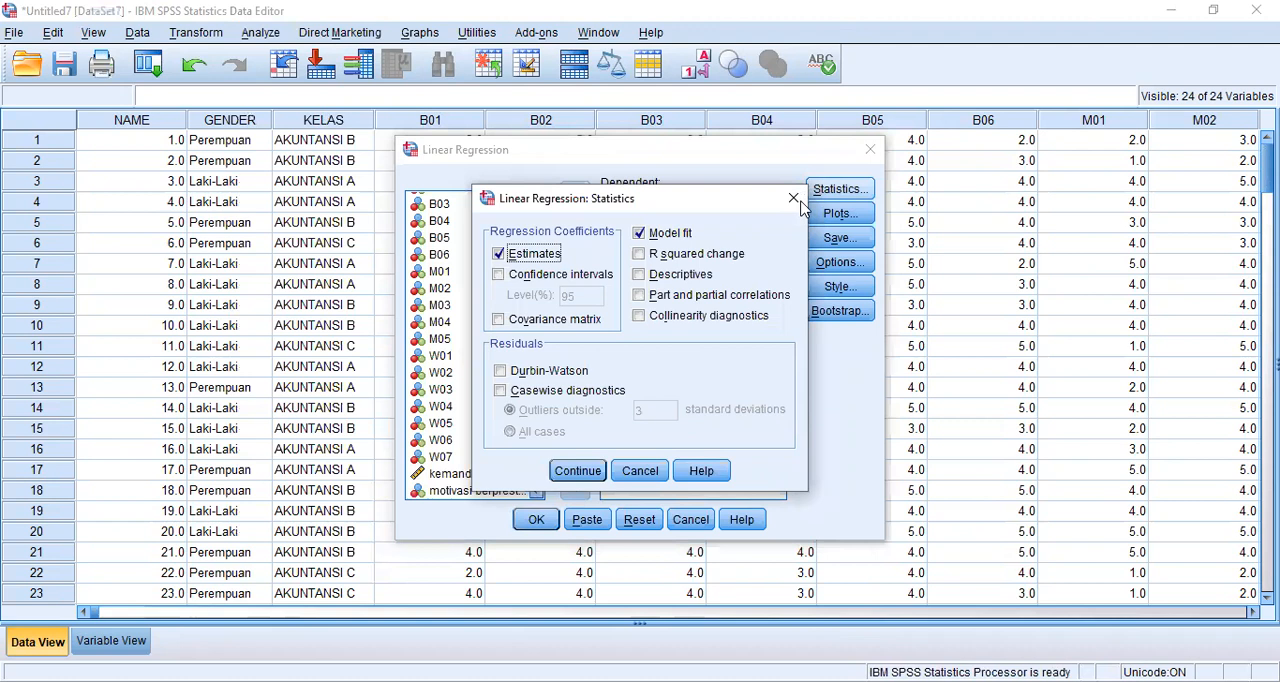
left_click(640, 317)
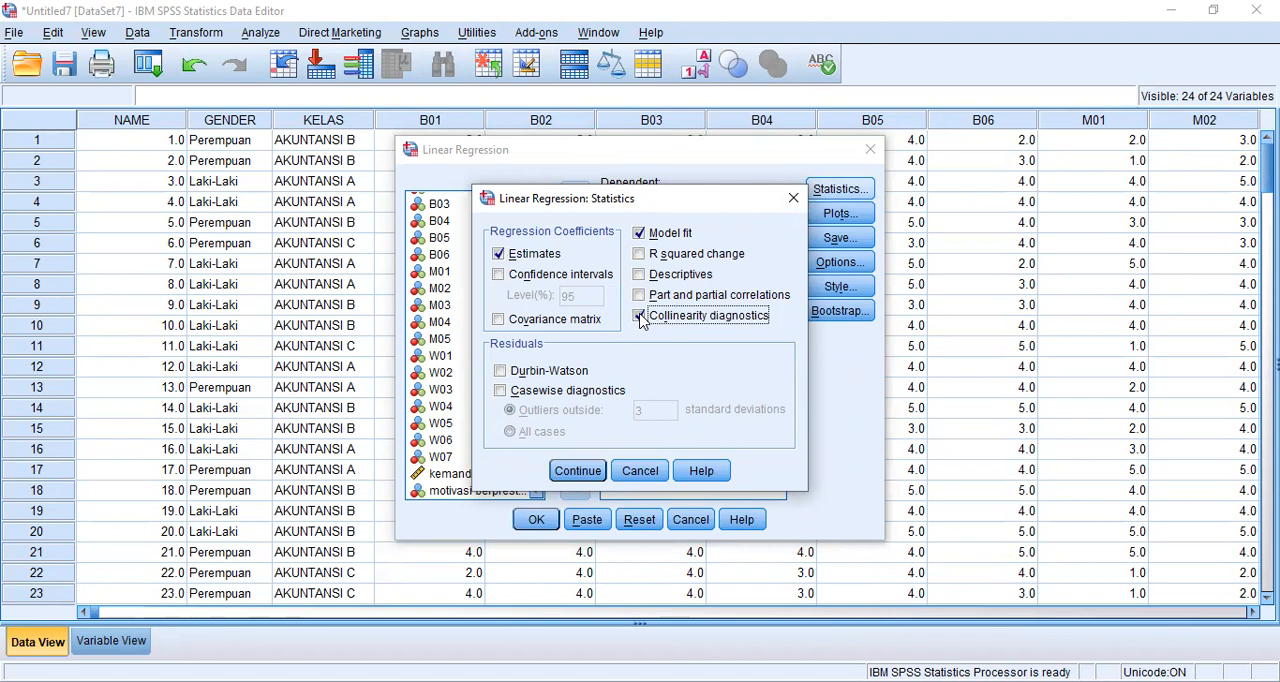
left_click(577, 470)
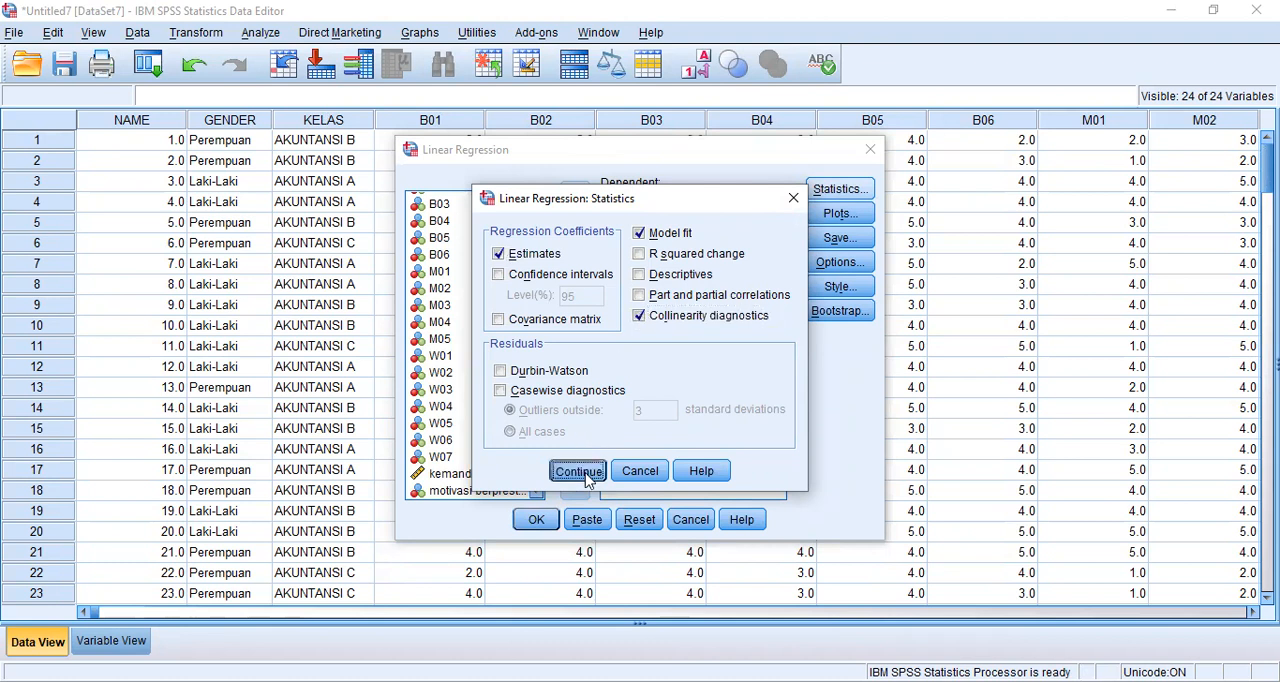
- Set up the regression's residual scatterplot with *SRESID as Y and *ZPRED as X
left_click(846, 216)
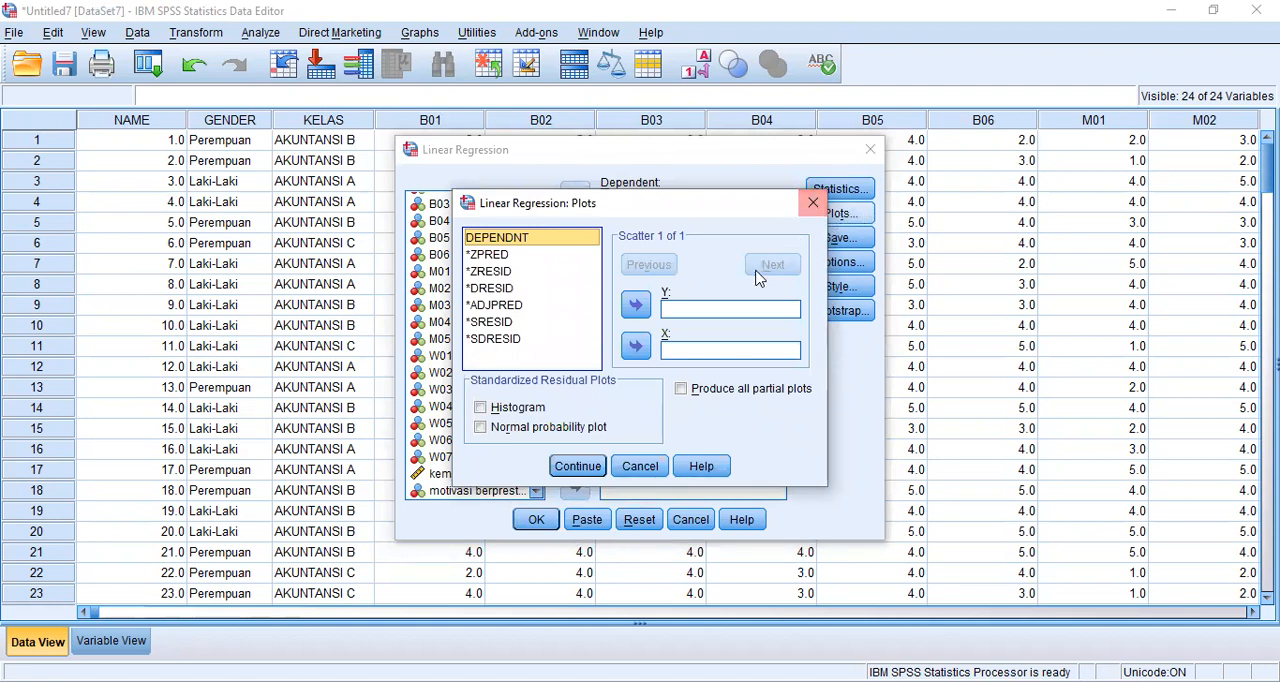
left_click(704, 313)
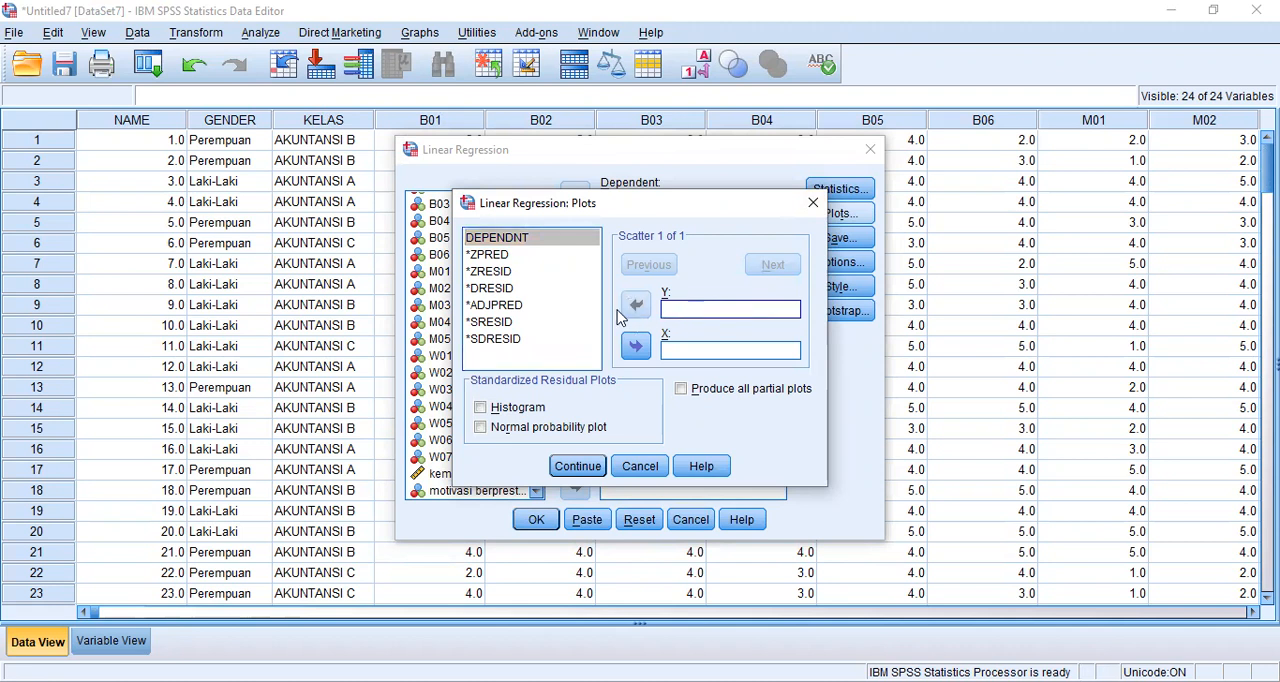
left_click(512, 322)
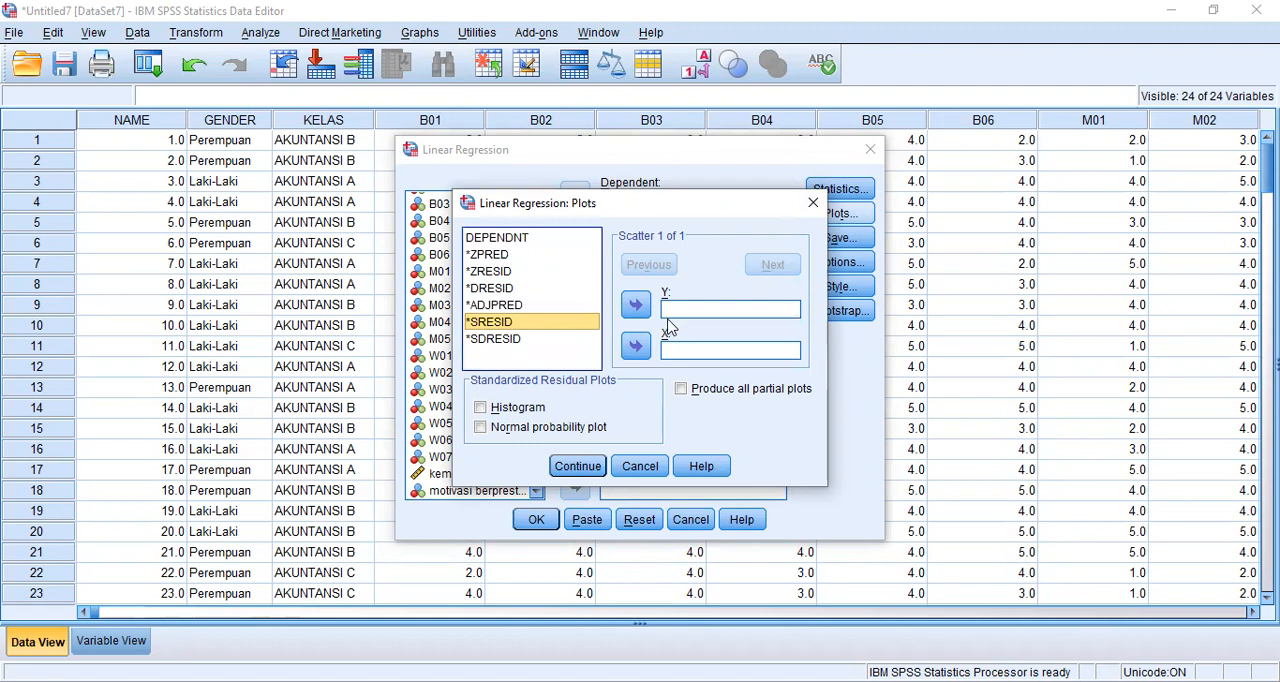
left_click(636, 305)
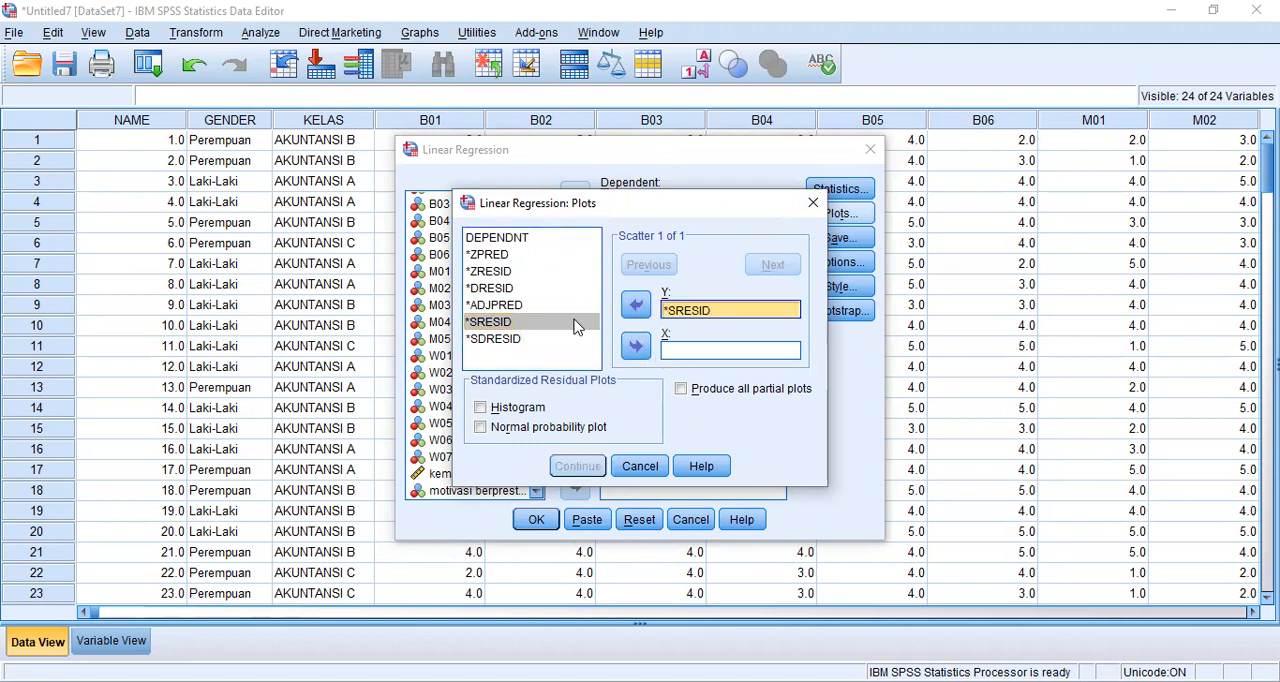
left_click(506, 259)
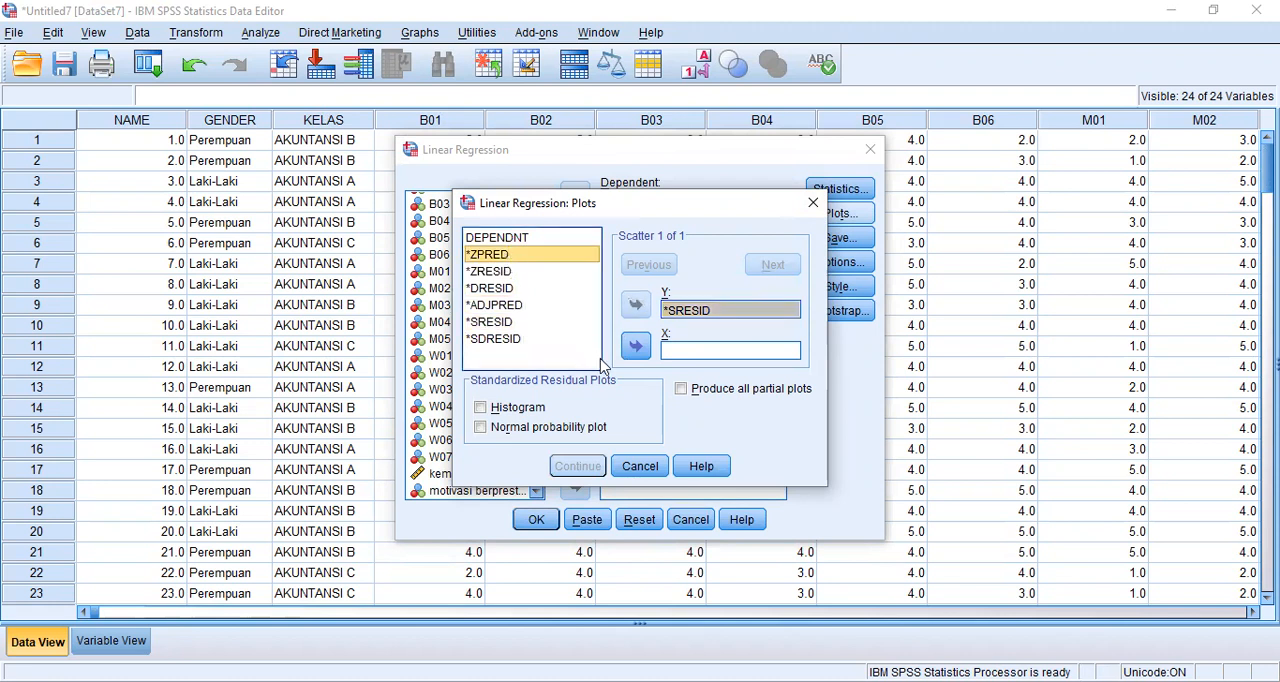
left_click(632, 350)
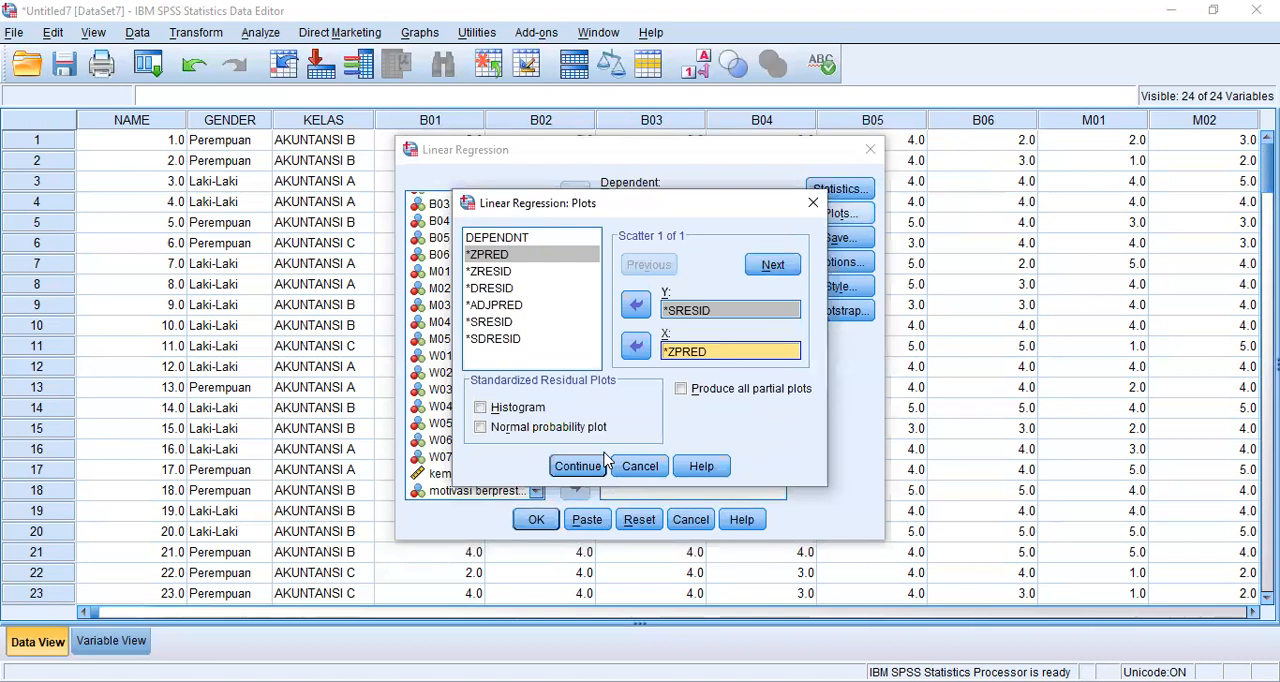
- Include a histogram of the standardized residuals and run the linear regression
left_click(481, 408)
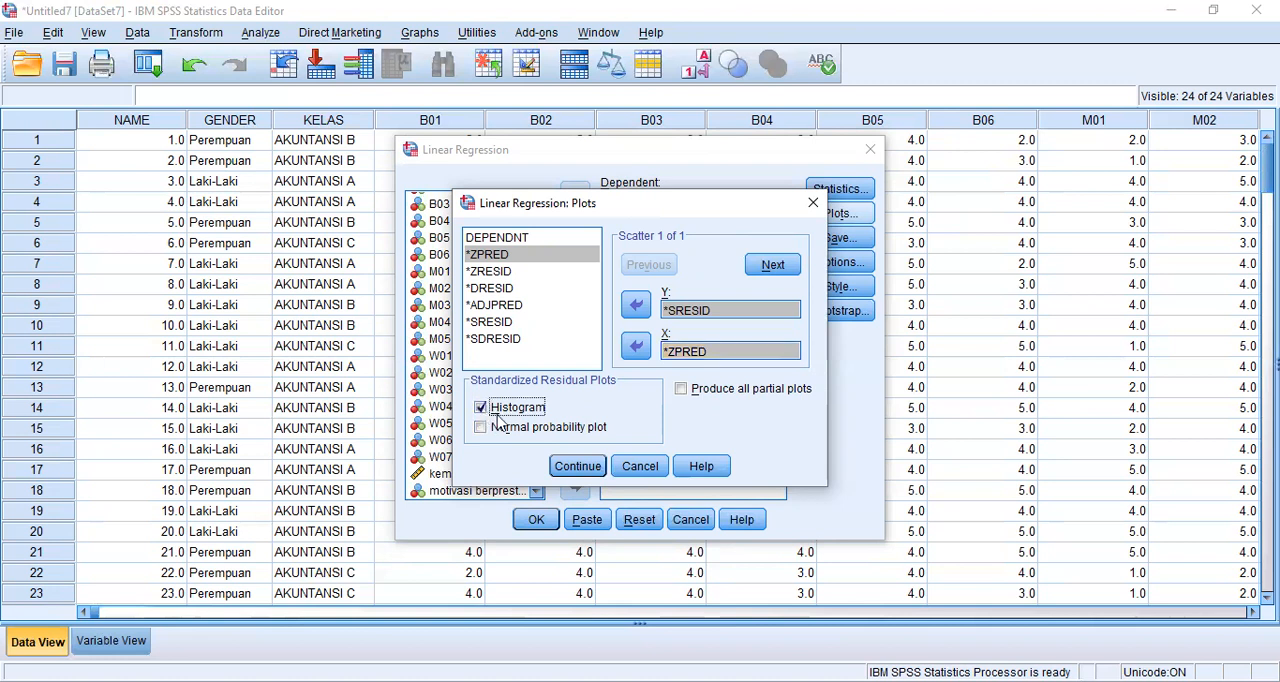
left_click(586, 469)
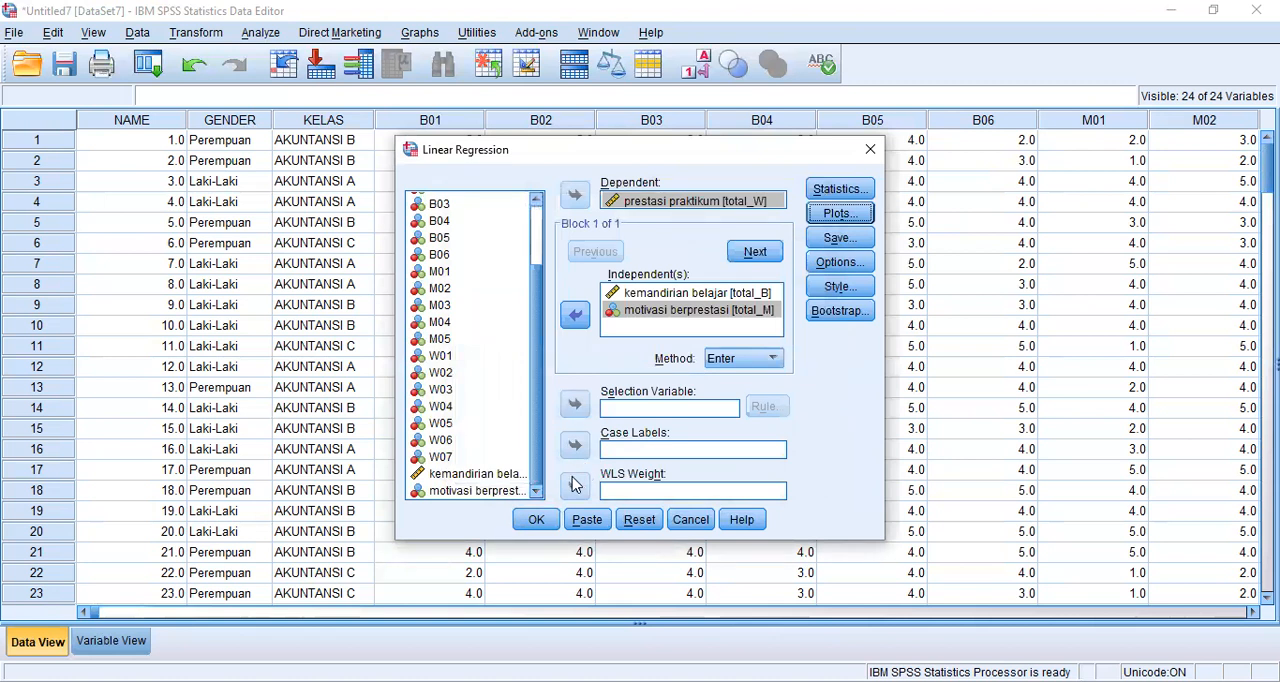
left_click(537, 521)
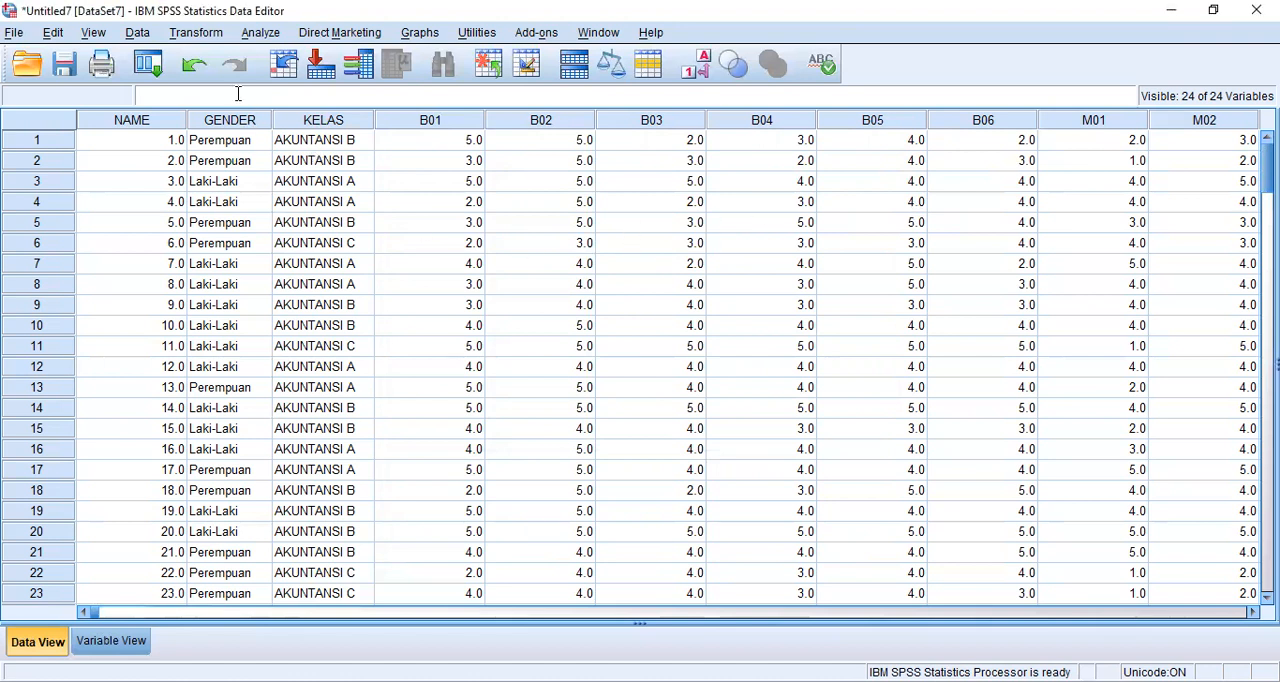
- Start a legacy One-Sample Kolmogorov-Smirnov Test with kemandirian belajar [total_B] as a test variable
left_click(259, 35)
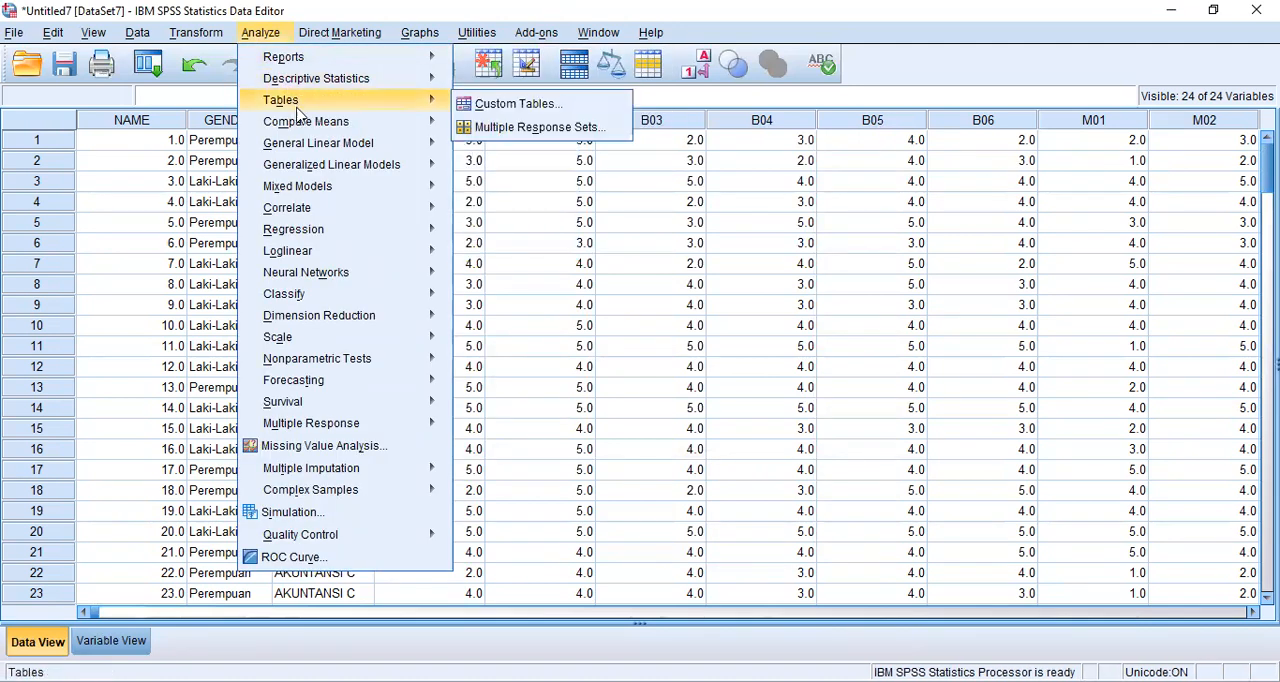
mouse_move(309, 160)
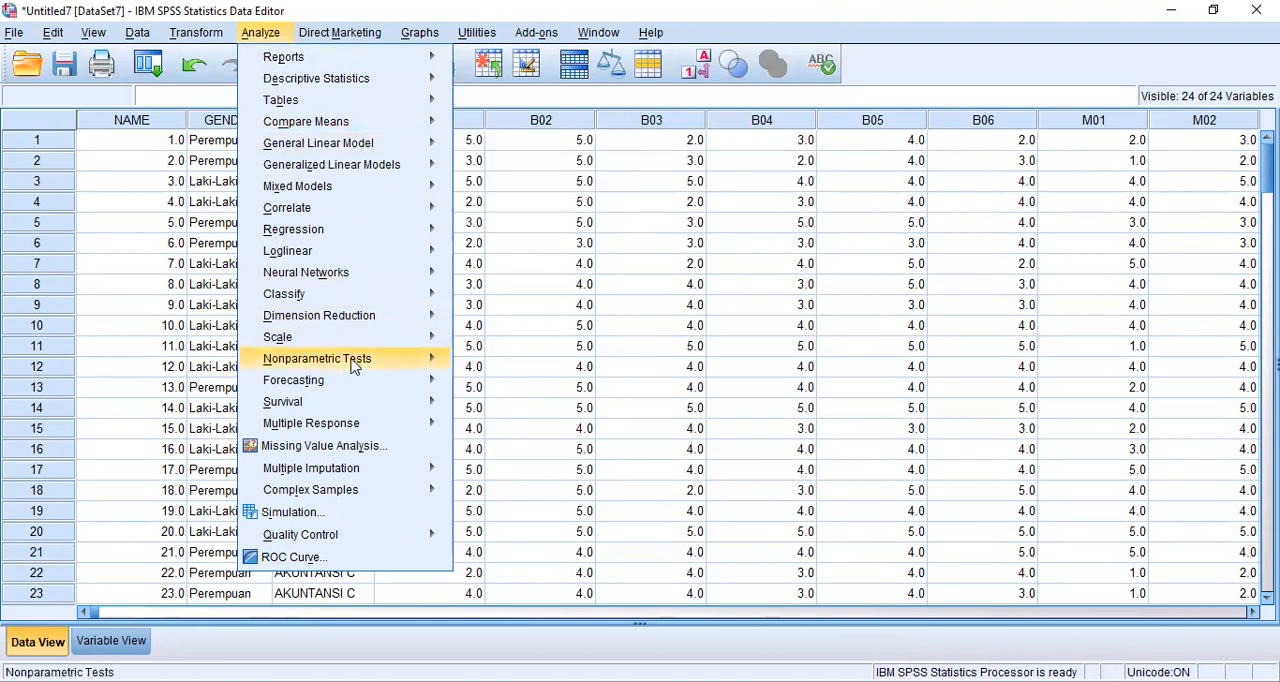
mouse_move(355, 366)
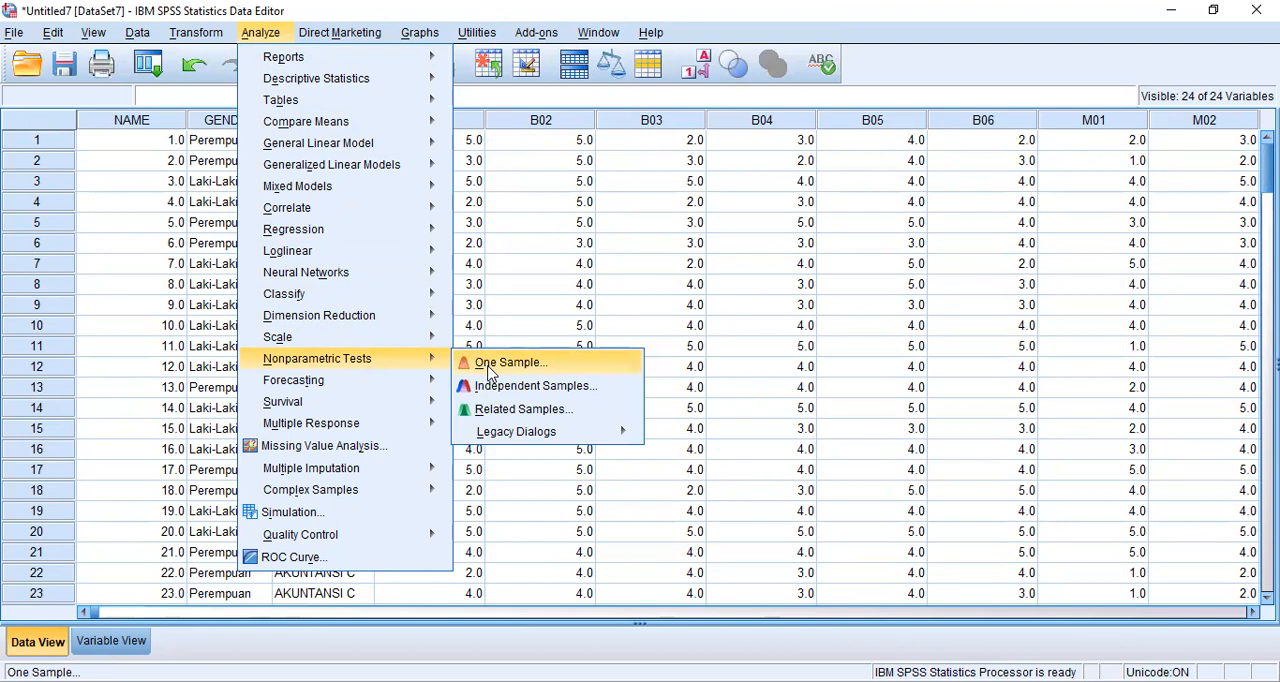
mouse_move(512, 436)
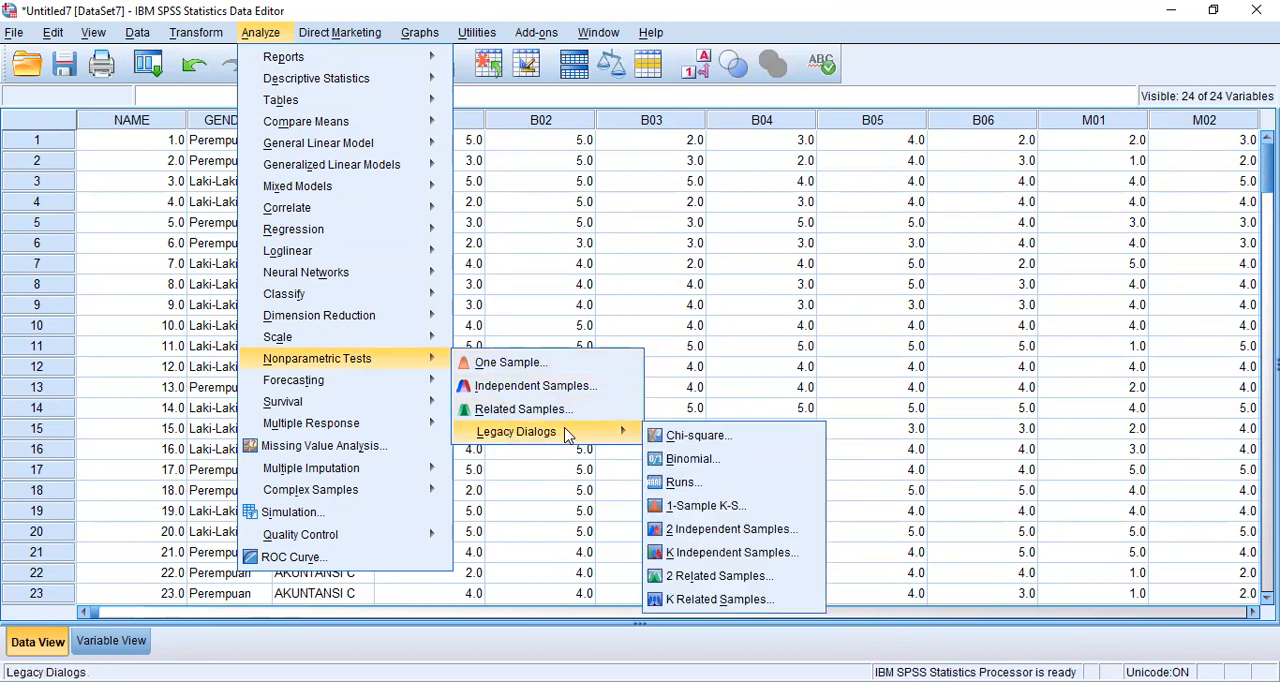
left_click(706, 506)
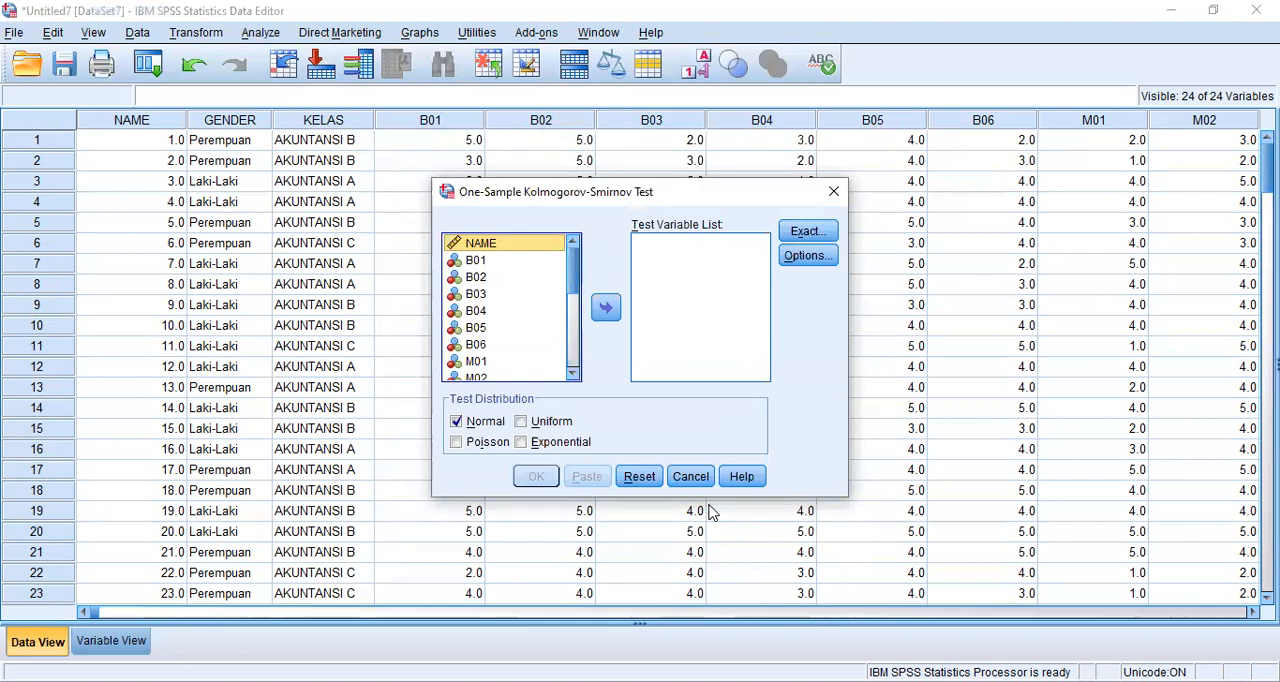
left_click_drag(577, 262, 577, 372)
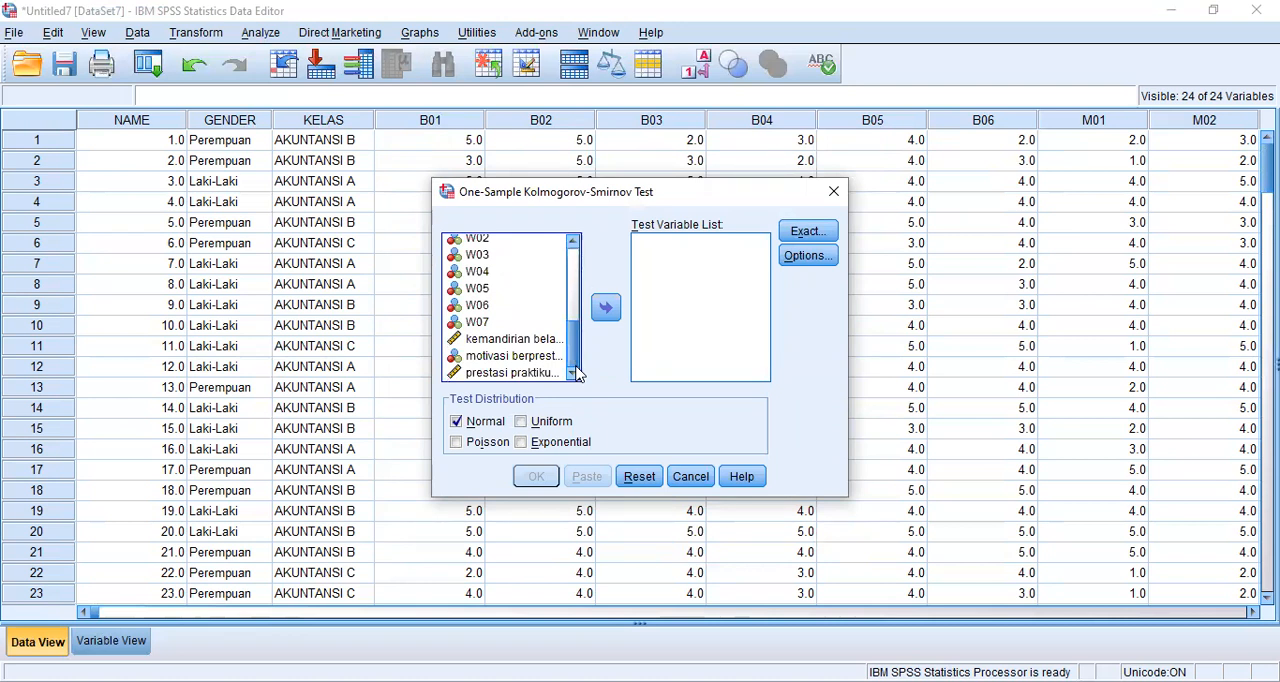
left_click(520, 340)
left_click(605, 307)
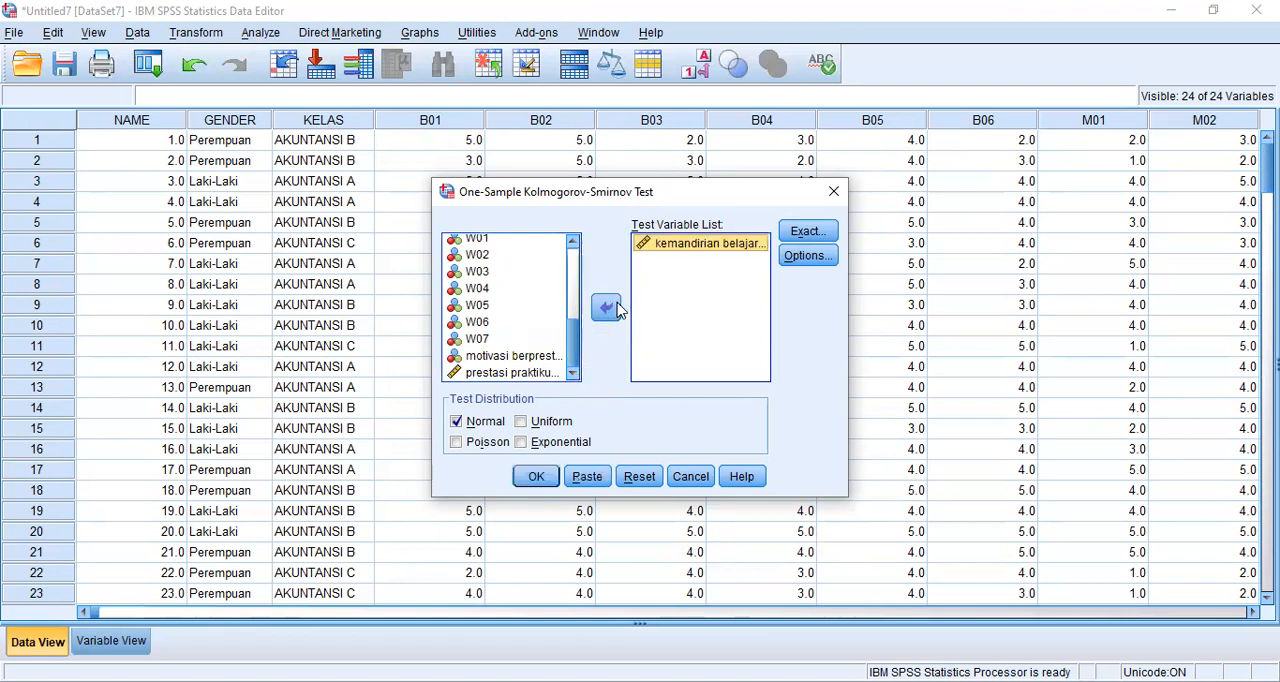
- Add motivasi berprestasi and prestasi praktikum to the test variables and run the Kolmogorov-Smirnov test against the normal distribution
left_click(520, 357)
left_click(605, 307)
left_click(545, 372)
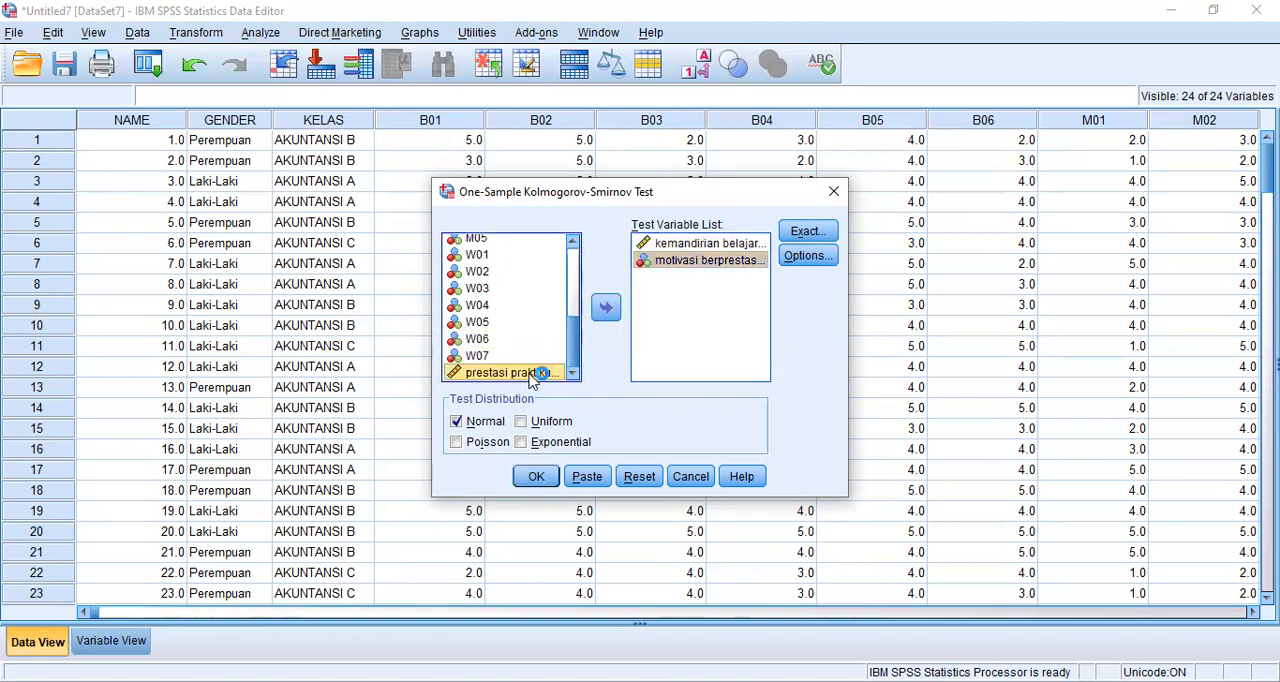
left_click(605, 307)
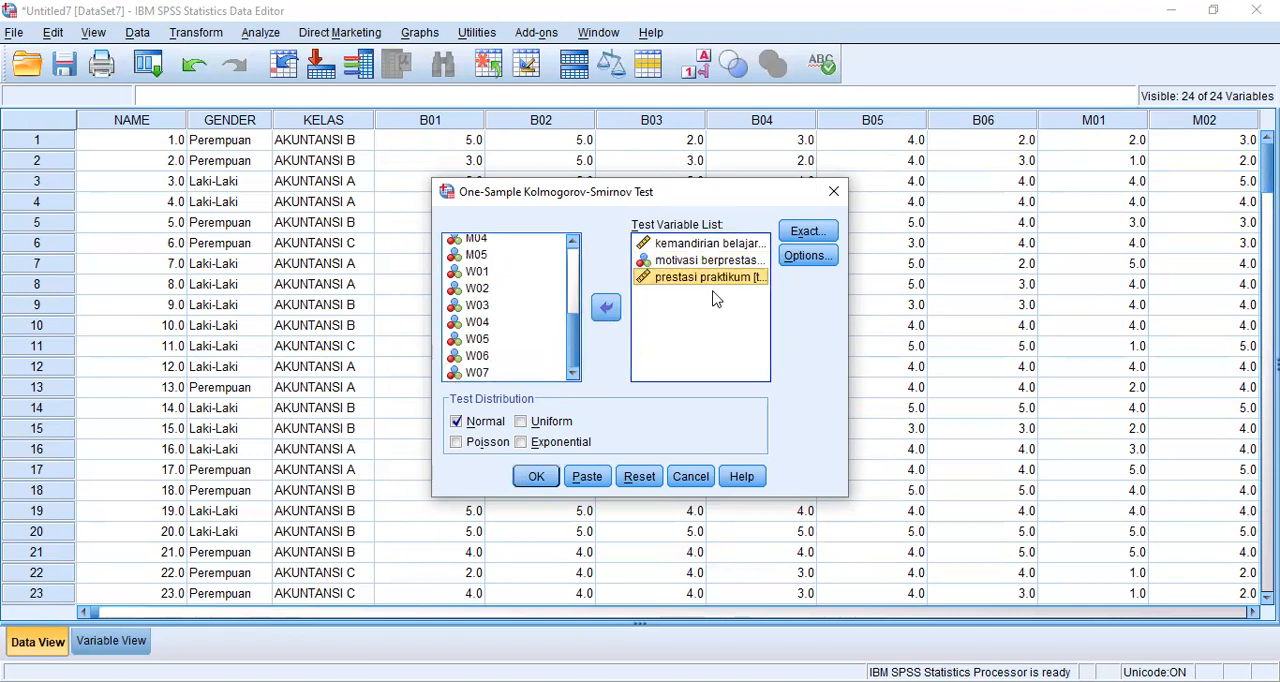
left_click(534, 477)
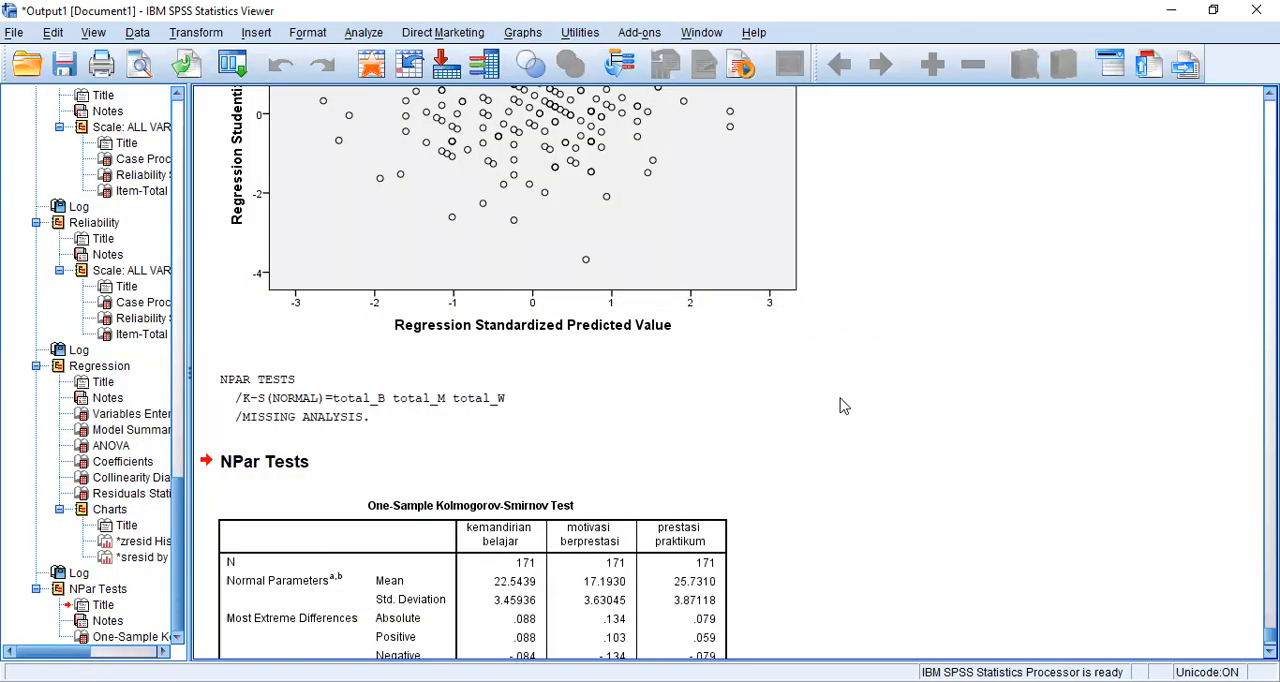
- Examine the Kolmogorov-Smirnov significance values and reread the classical assumption questions of Soal 3 in the exam PDF
scroll(840, 405, "down", 3)
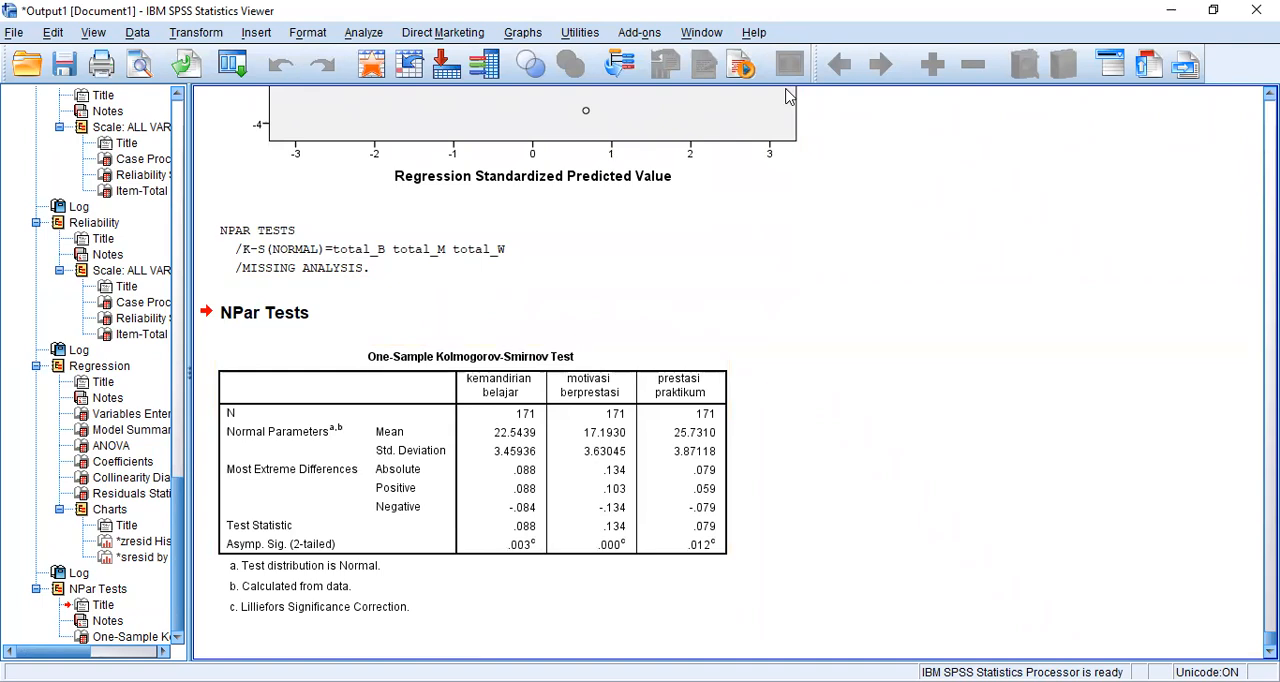
key("alt+Tab")
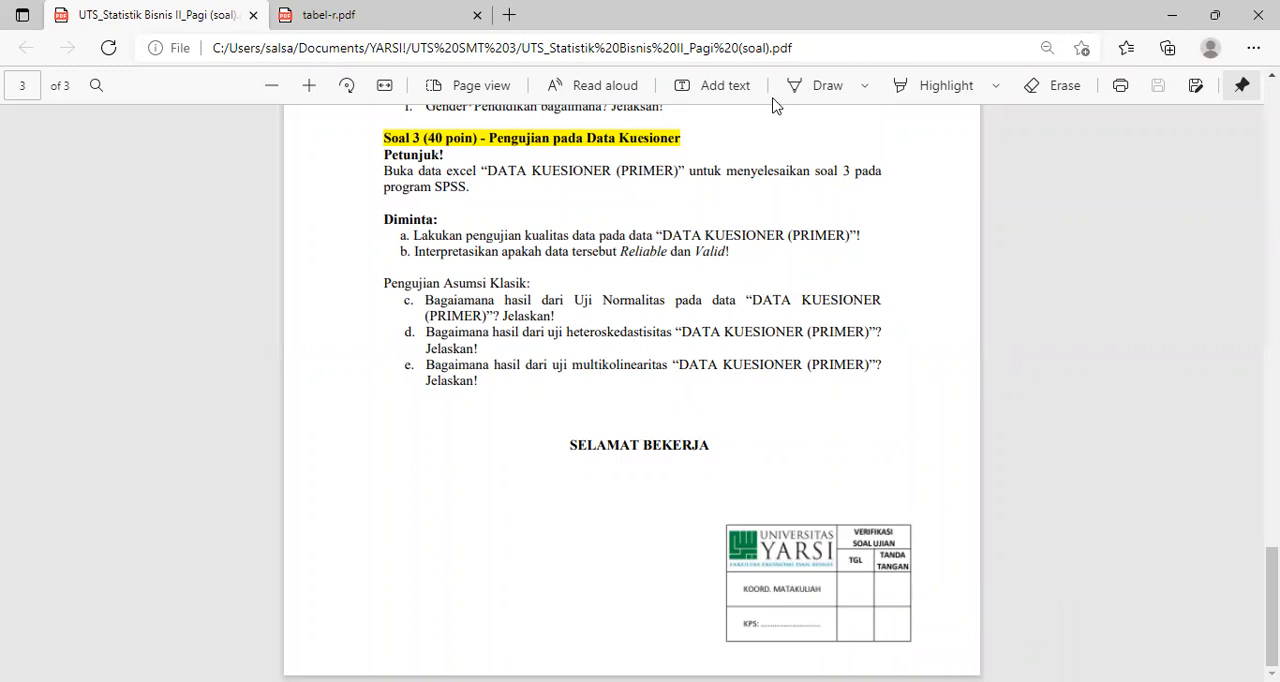
key("alt+Tab")
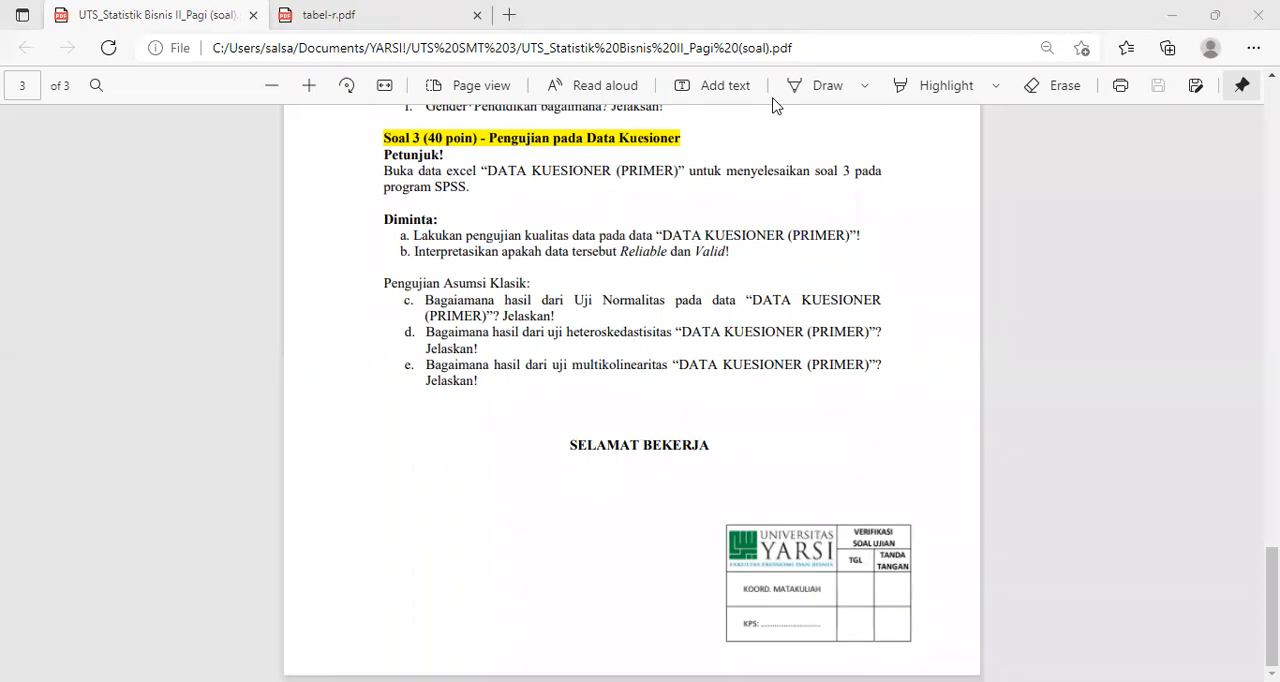
key("alt+Tab")
- Examine the regression output's residual histogram and scatterplot to judge the heteroscedasticity question
scroll(706, 443, "up", 10)
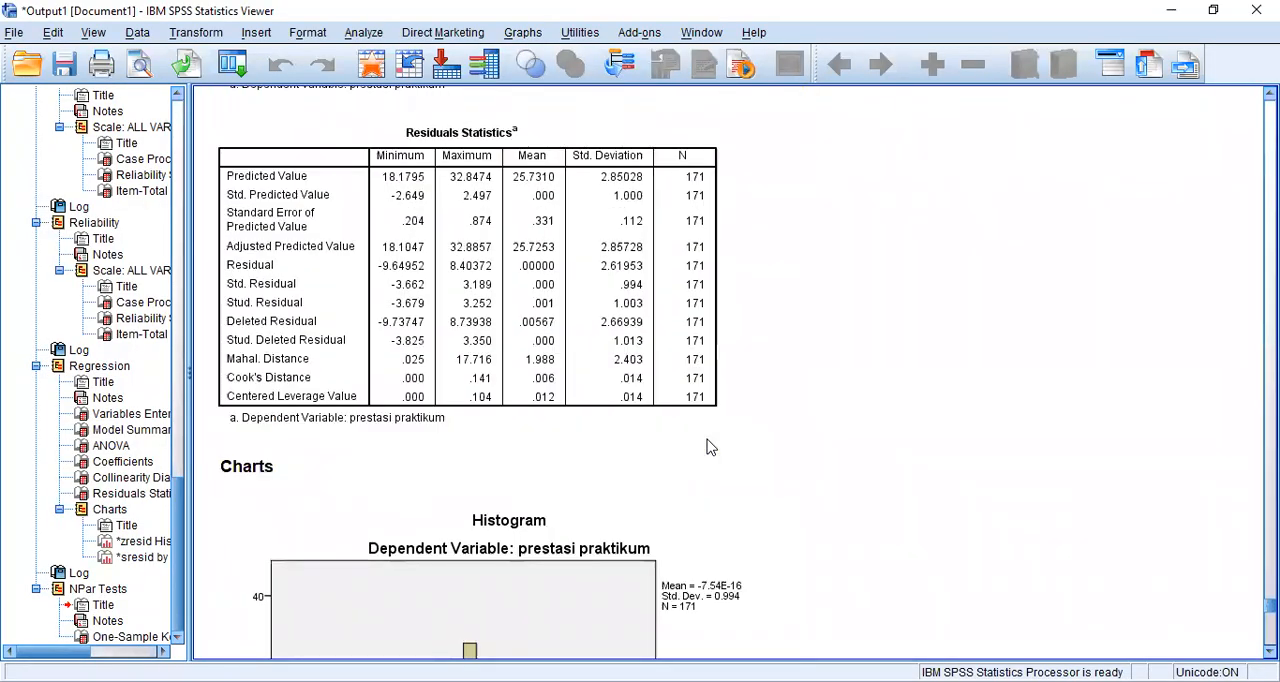
scroll(706, 447, "up", 10)
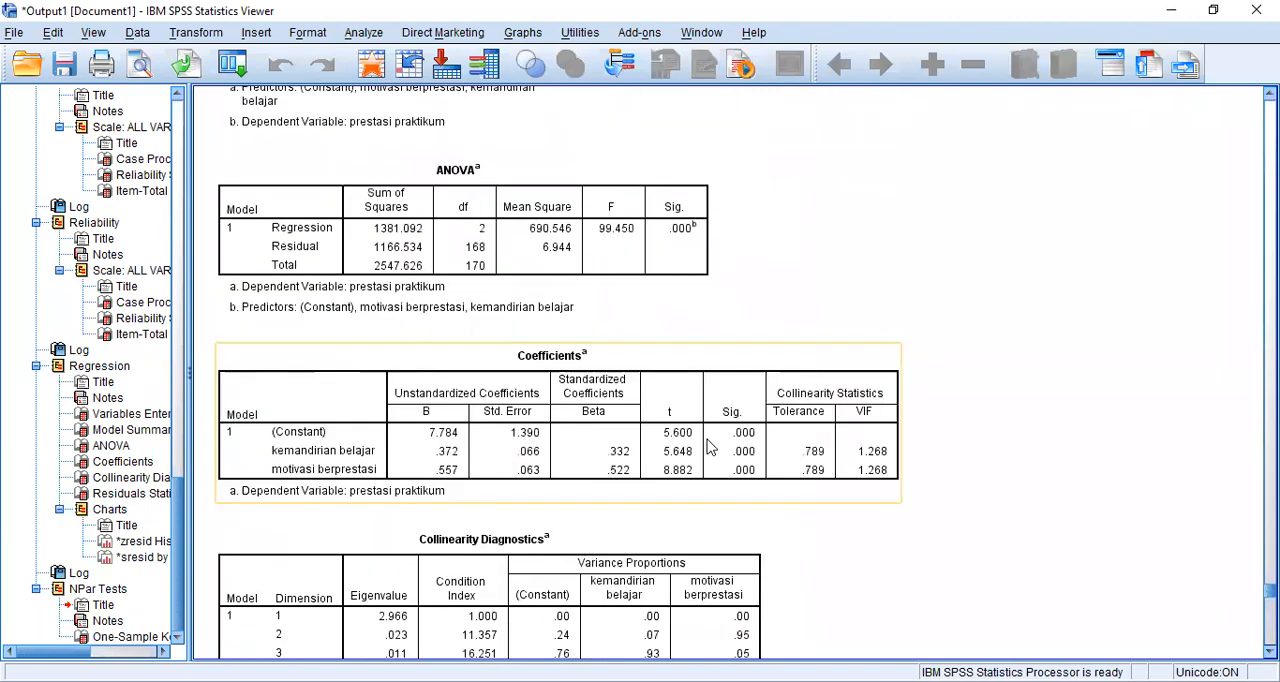
scroll(706, 447, "down", 12)
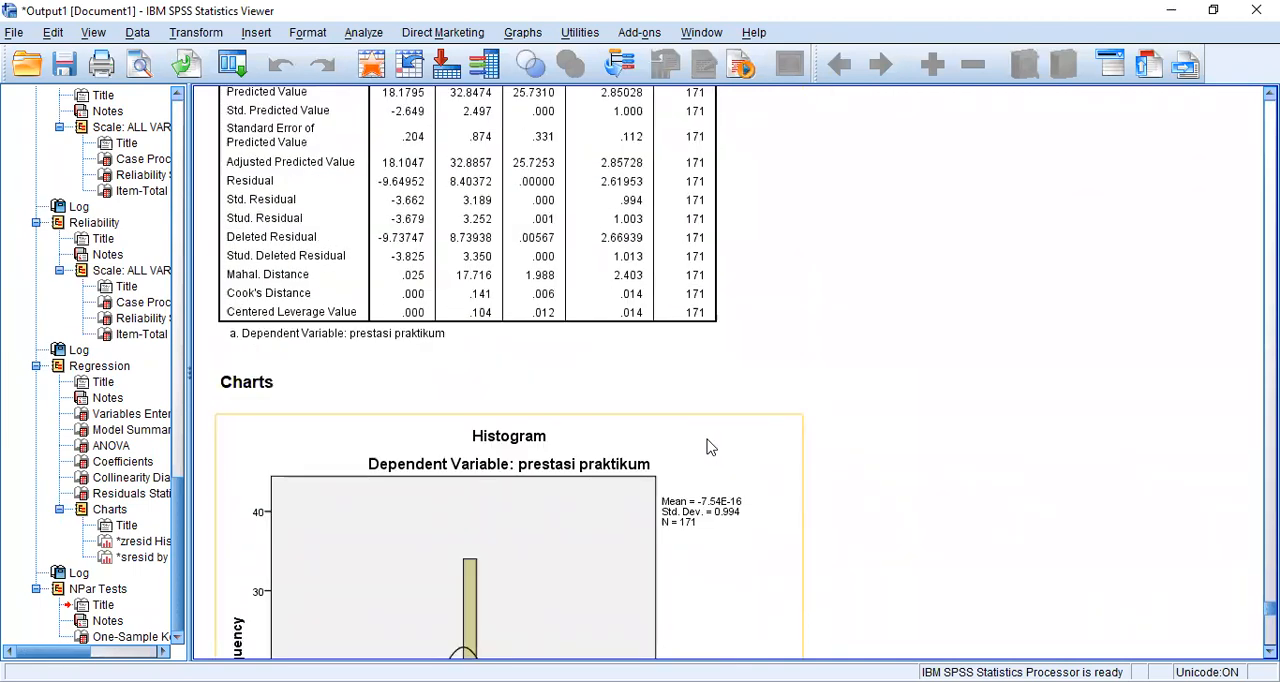
scroll(706, 447, "down", 3)
scroll(706, 447, "down", 10)
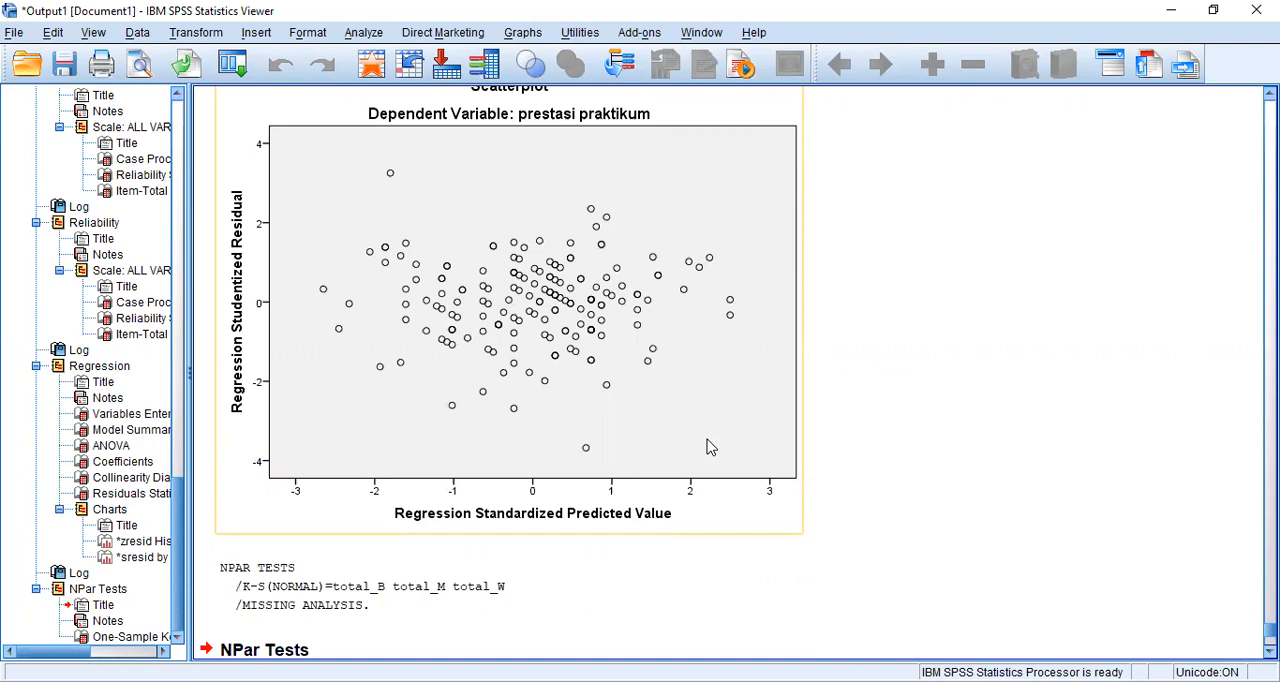
scroll(708, 447, "up", 9)
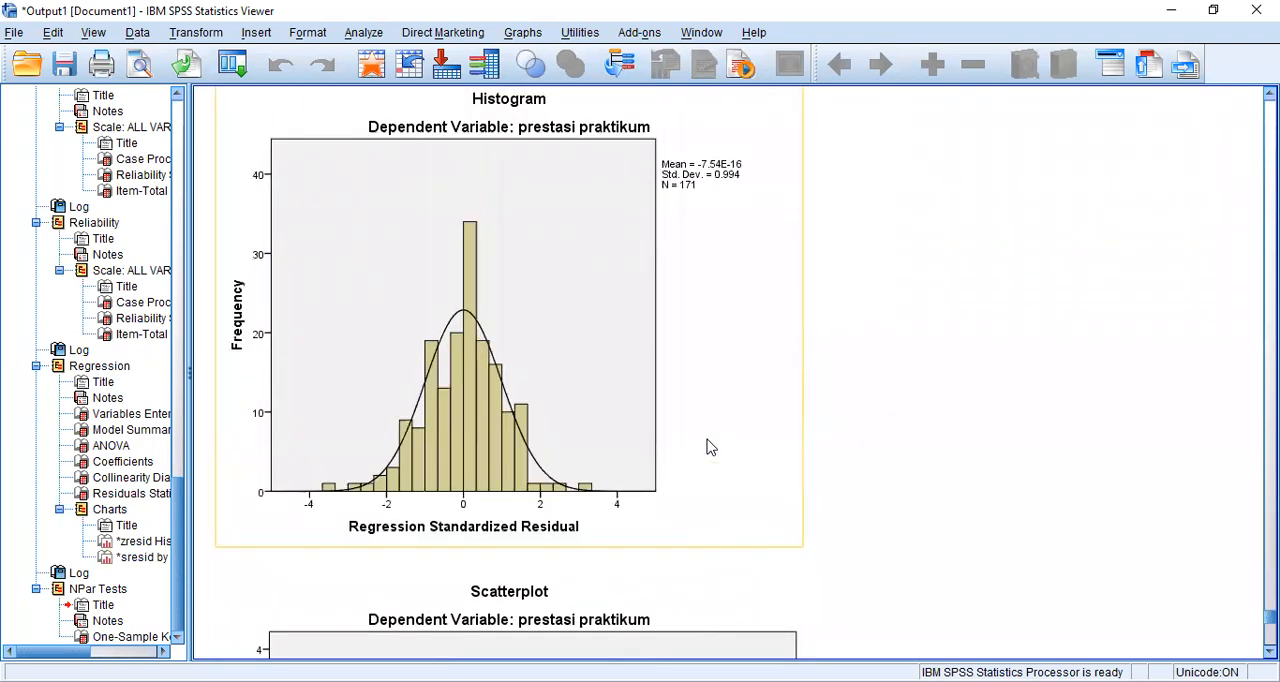
scroll(708, 447, "up", 3)
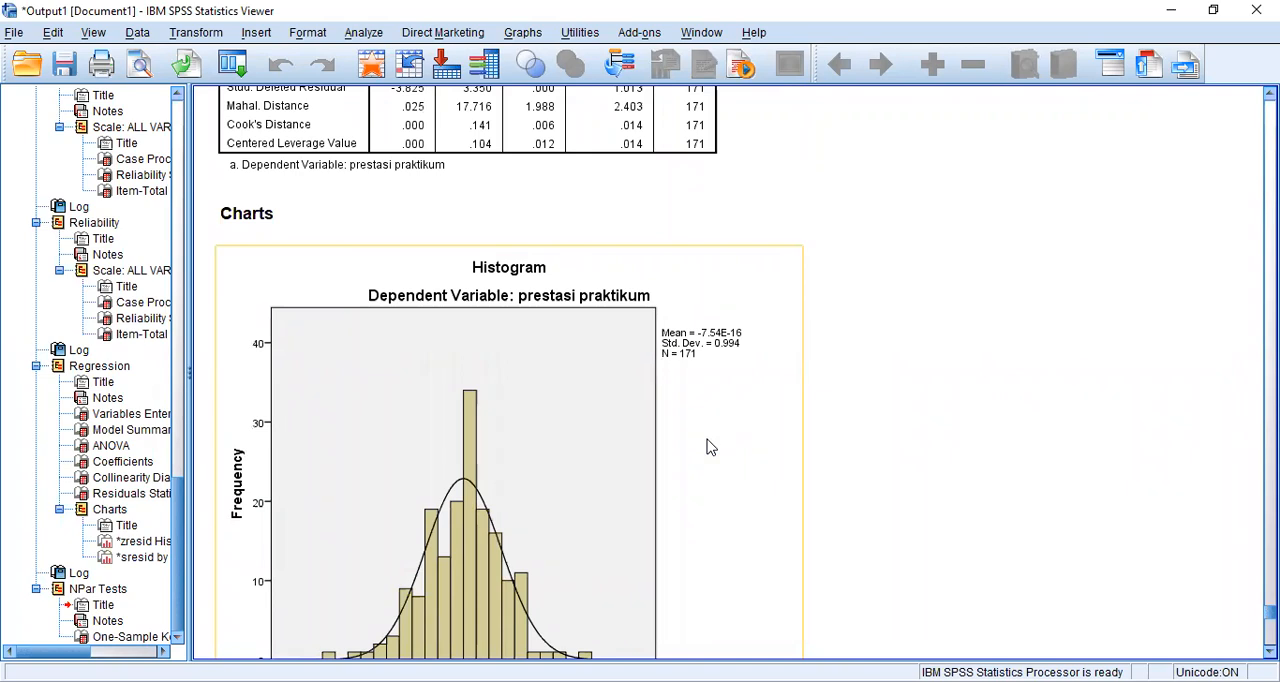
scroll(708, 447, "down", 9)
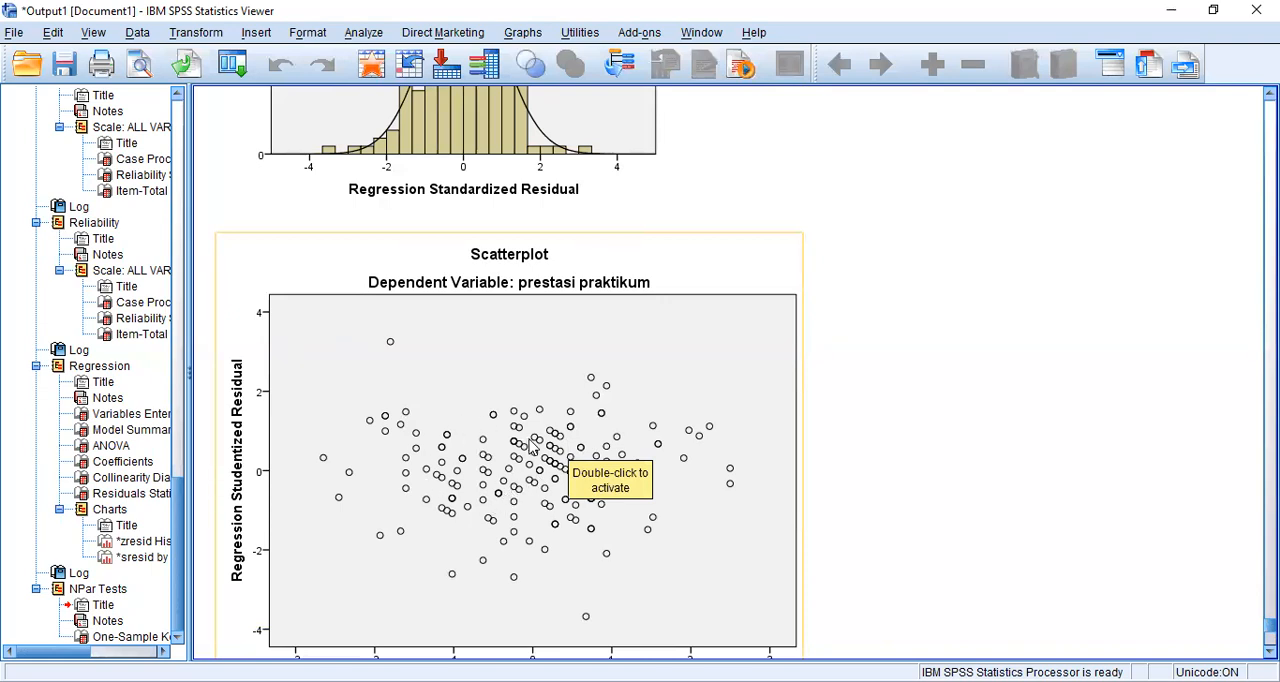
left_click(905, 420)
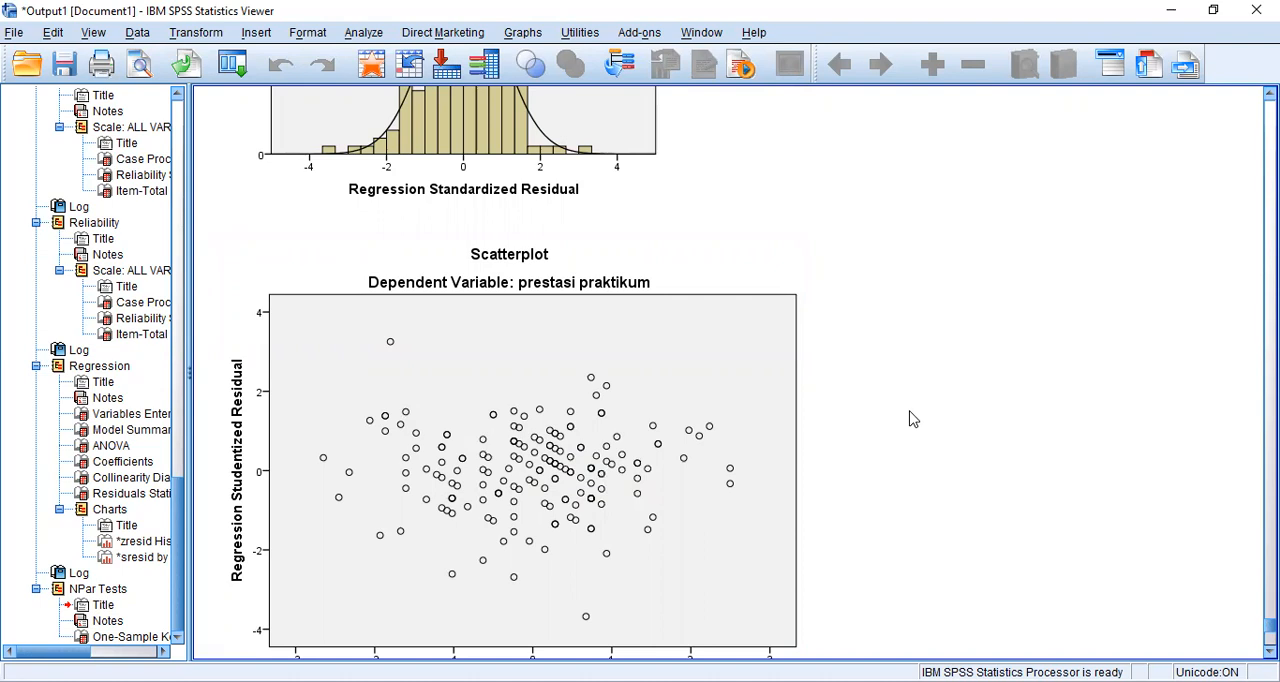
left_click(658, 464)
- Examine the Tolerance and VIF values in the regression's Coefficients table for the multicollinearity question
scroll(822, 363, "up", 10)
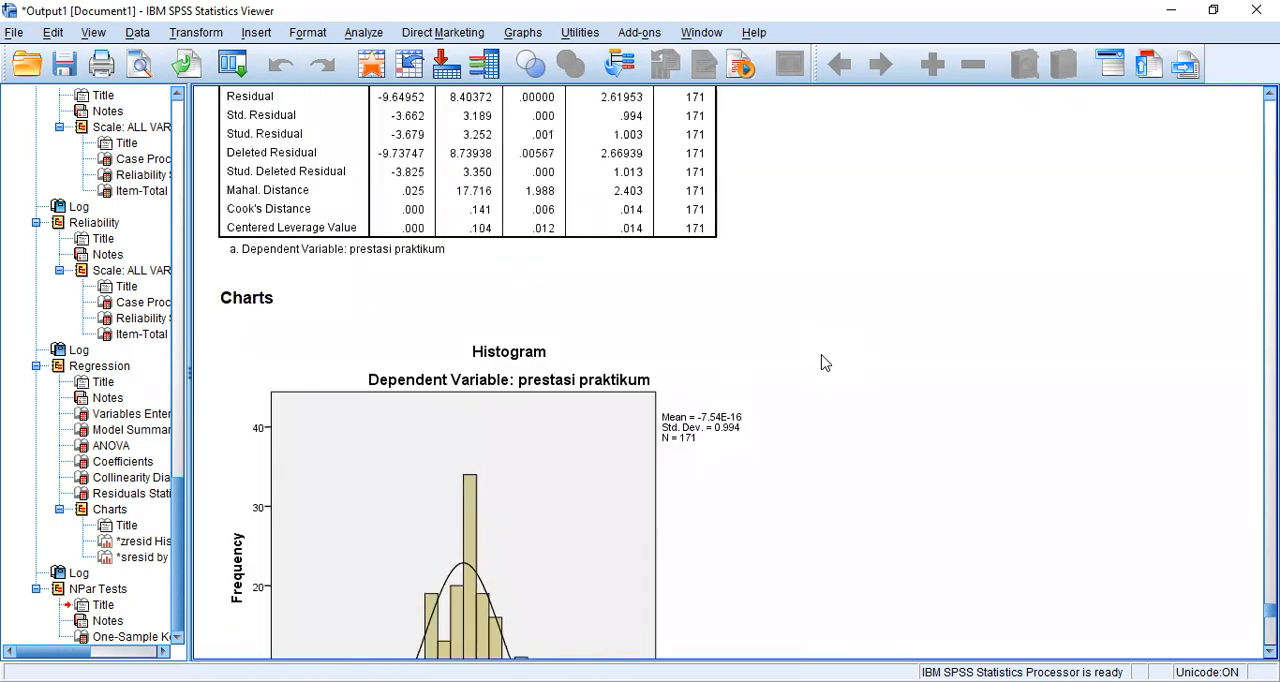
scroll(822, 363, "up", 10)
scroll(822, 363, "up", 5)
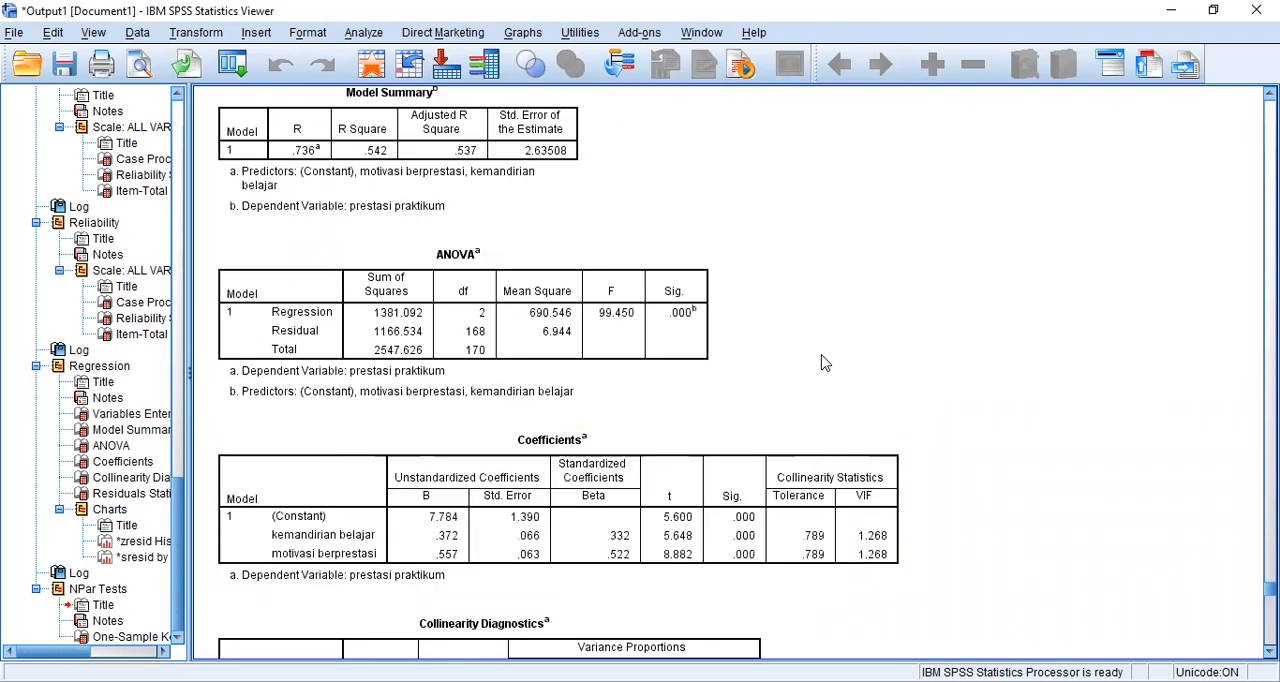
- Examine the Kolmogorov-Smirnov table and the regression's residual scatterplot against the Soal 3 questions in the exam PDF
scroll(822, 363, "down", 20)
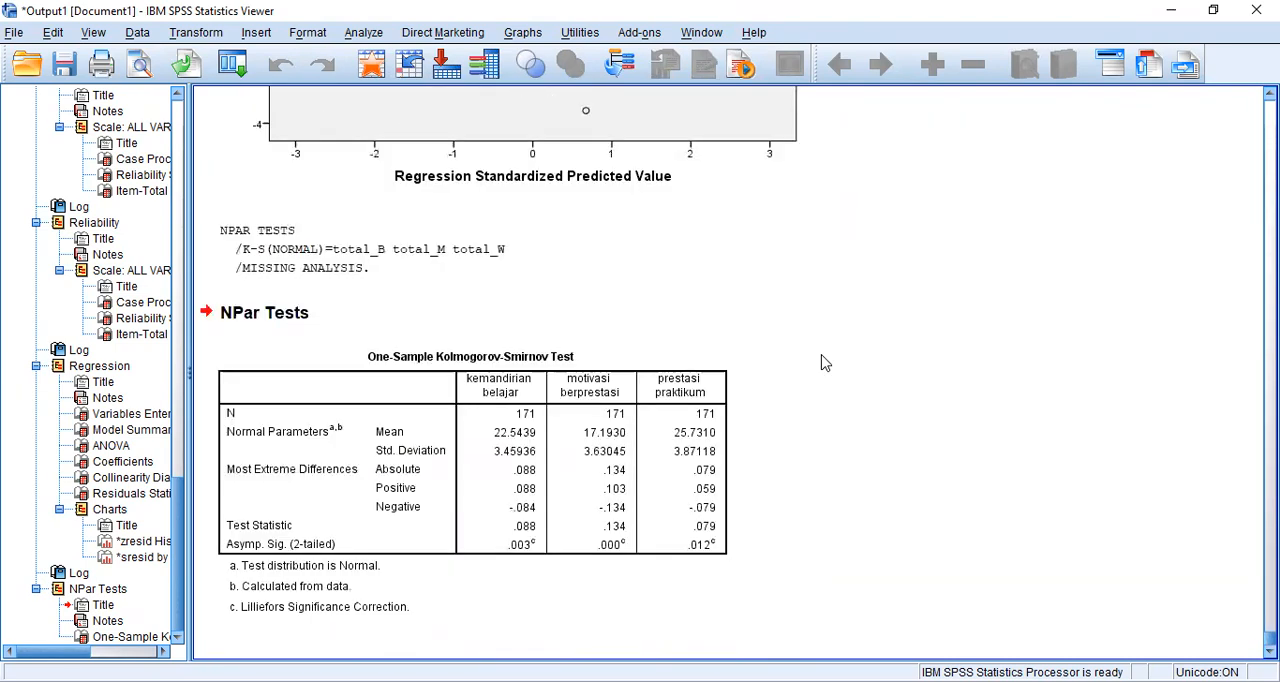
scroll(822, 363, "up", 2)
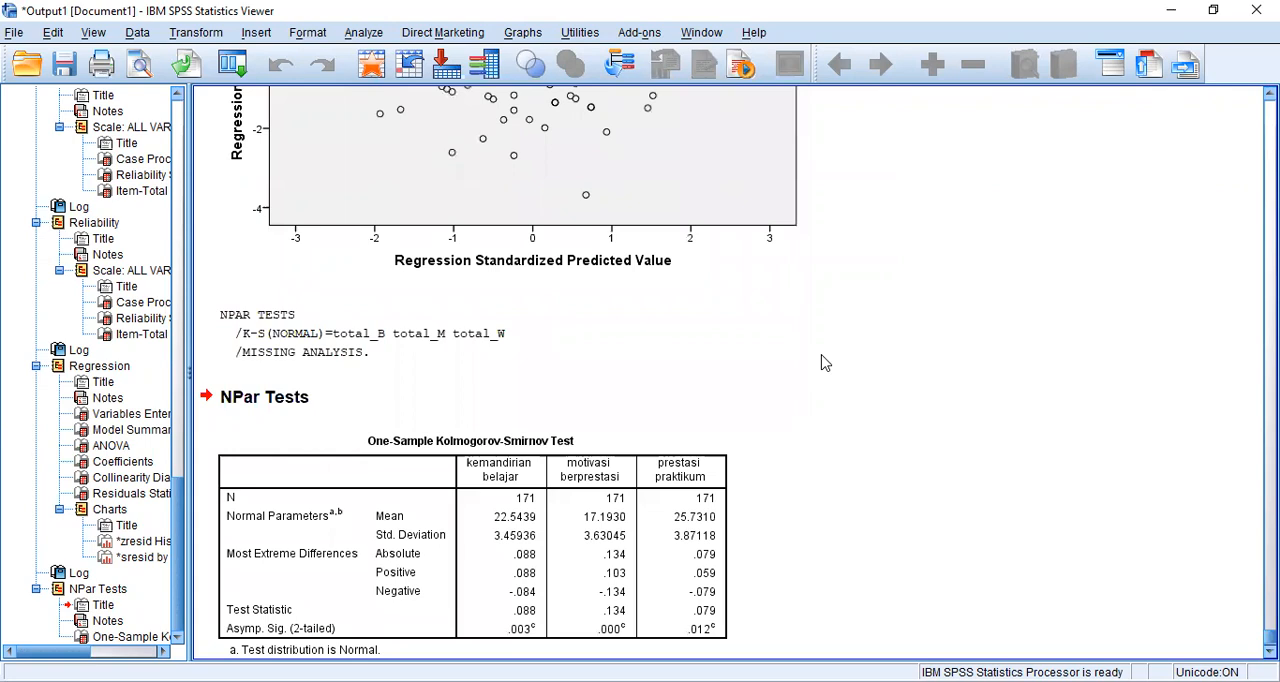
scroll(822, 363, "up", 4)
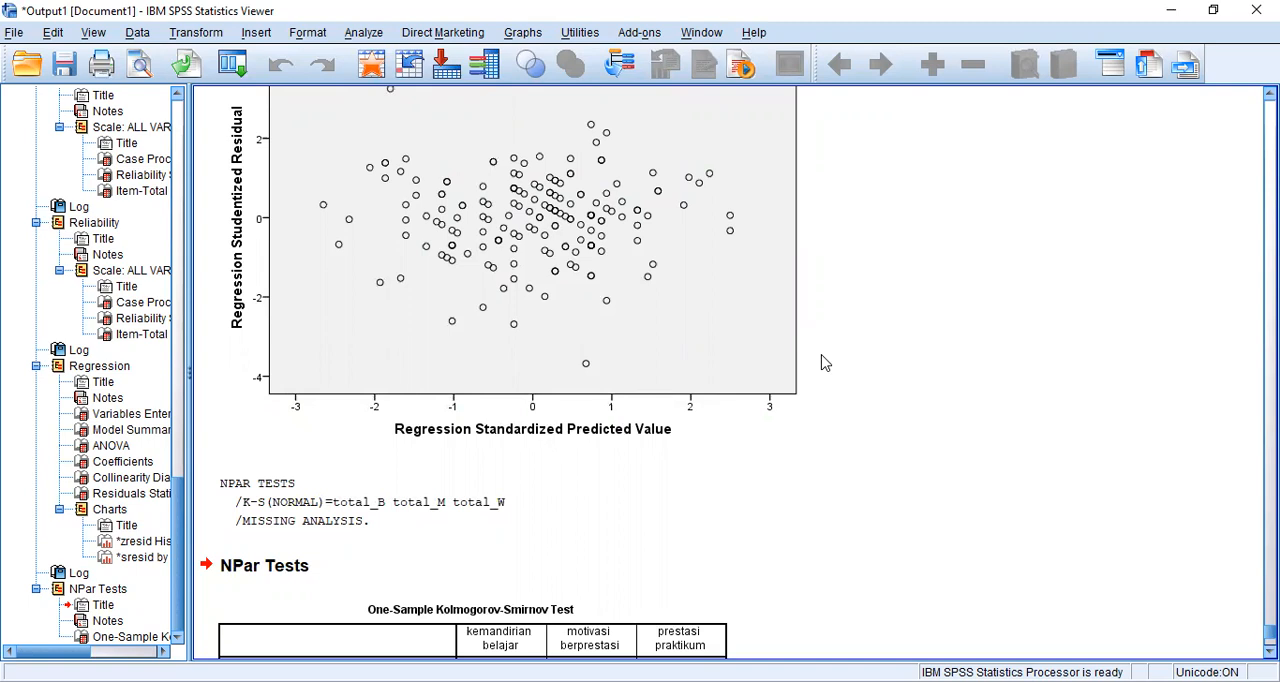
scroll(822, 363, "up", 3)
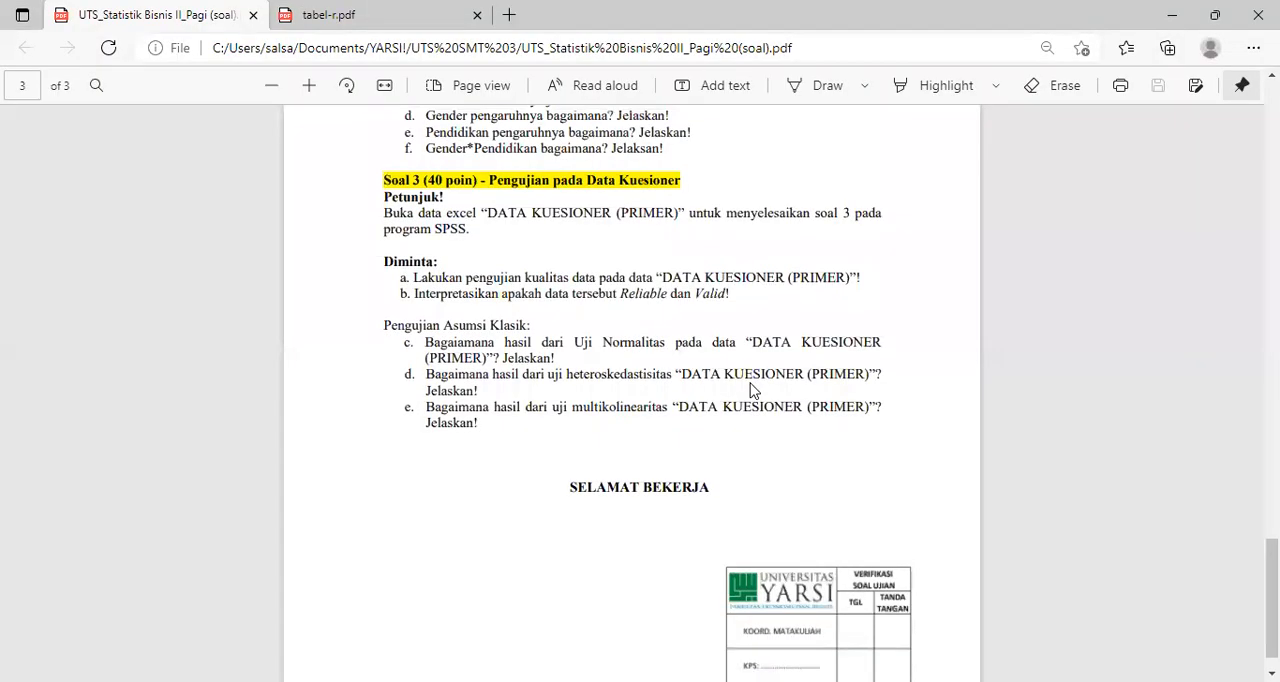
scroll(751, 391, "up", 3)
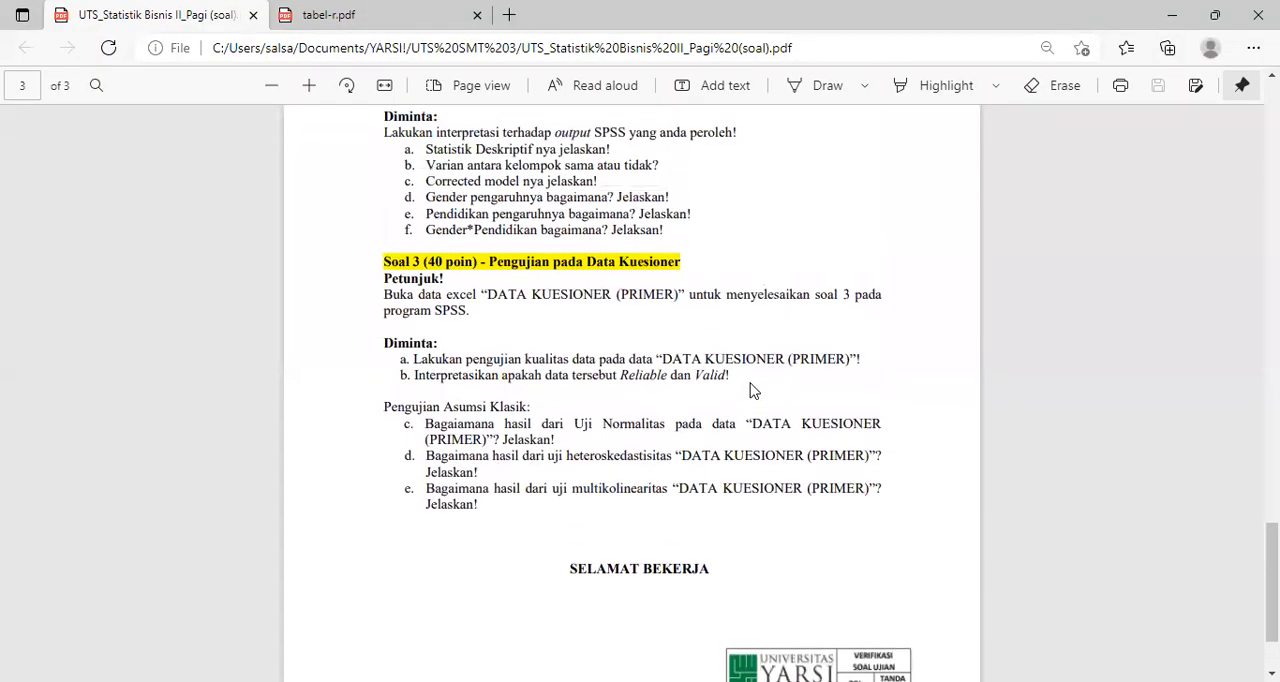
scroll(753, 390, "up", 1)
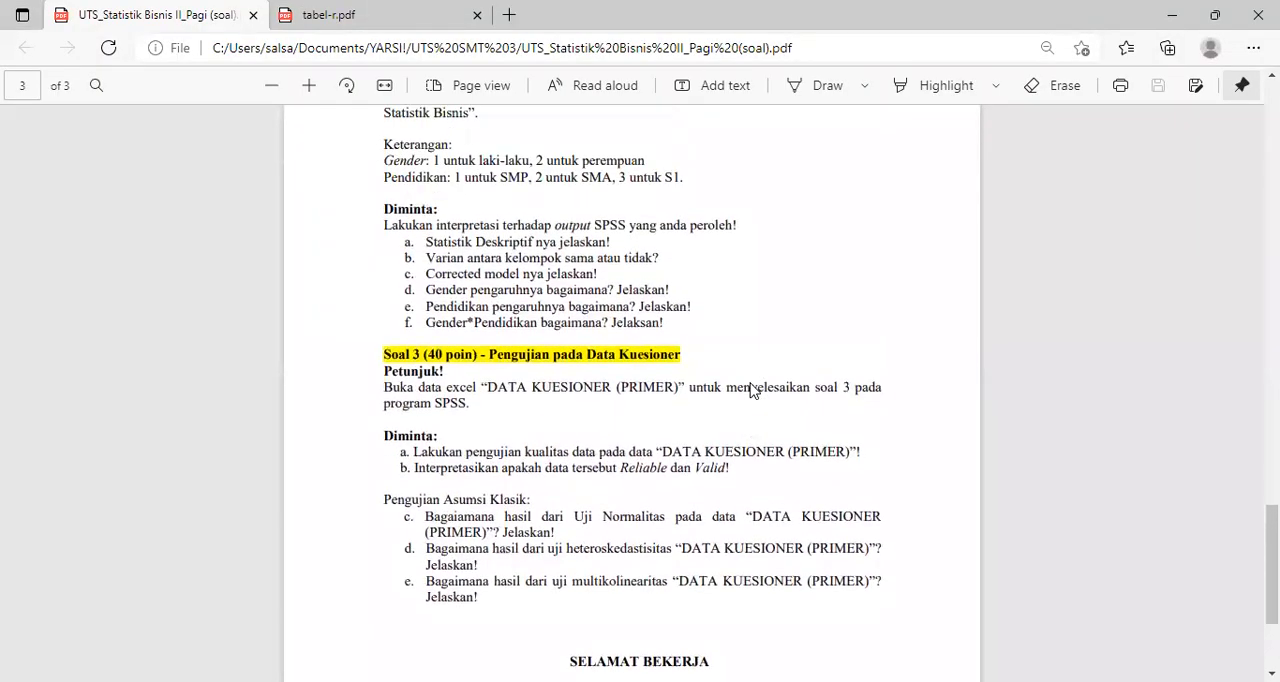